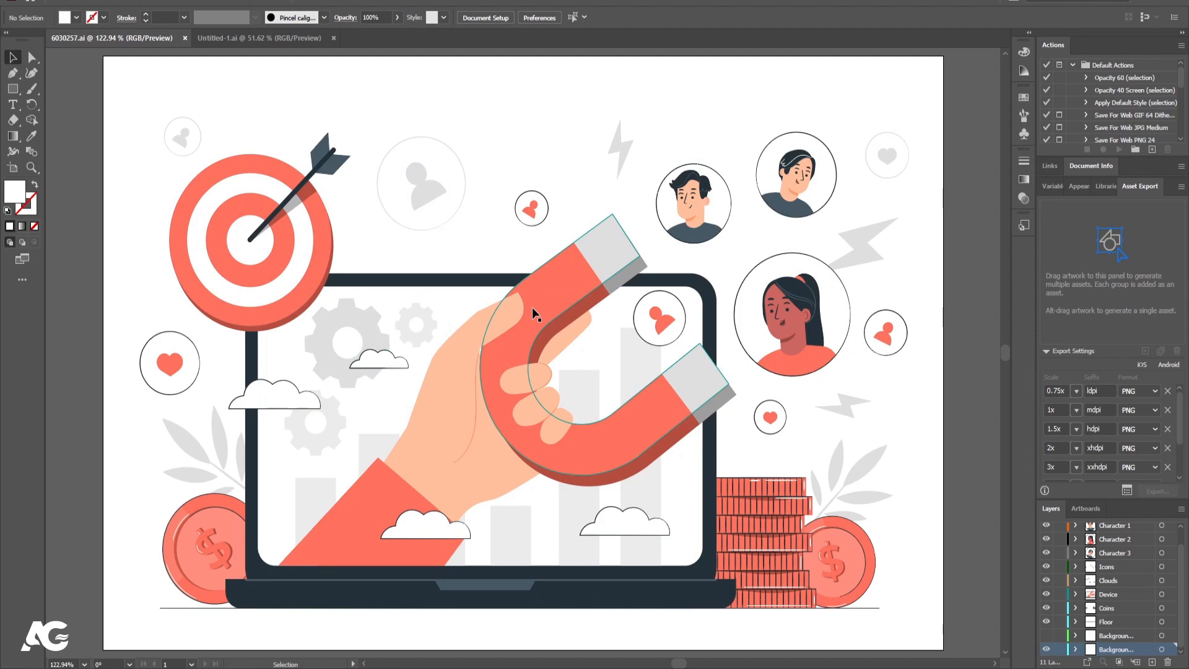
# - Copy all the artwork in 6030257.ai and switch to the Untitled-1 document
pyautogui.hotkey('ctrl', 'a')
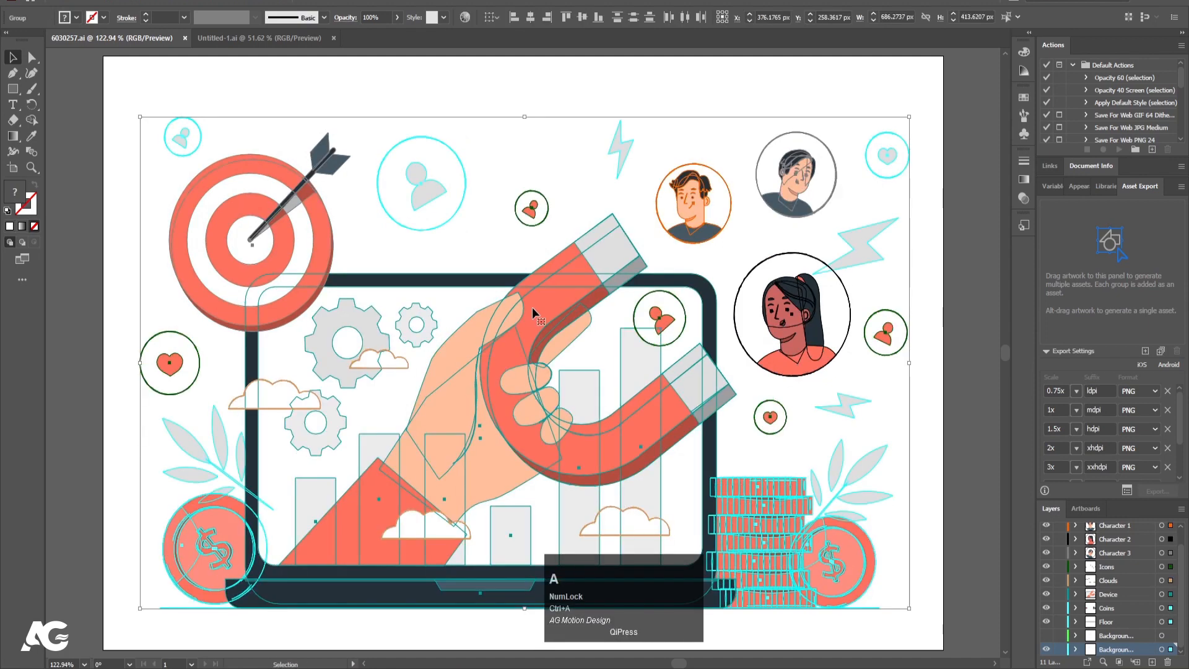
pyautogui.press('ctrl')
pyautogui.hotkey('ctrl', 'c')
pyautogui.click(240, 41)
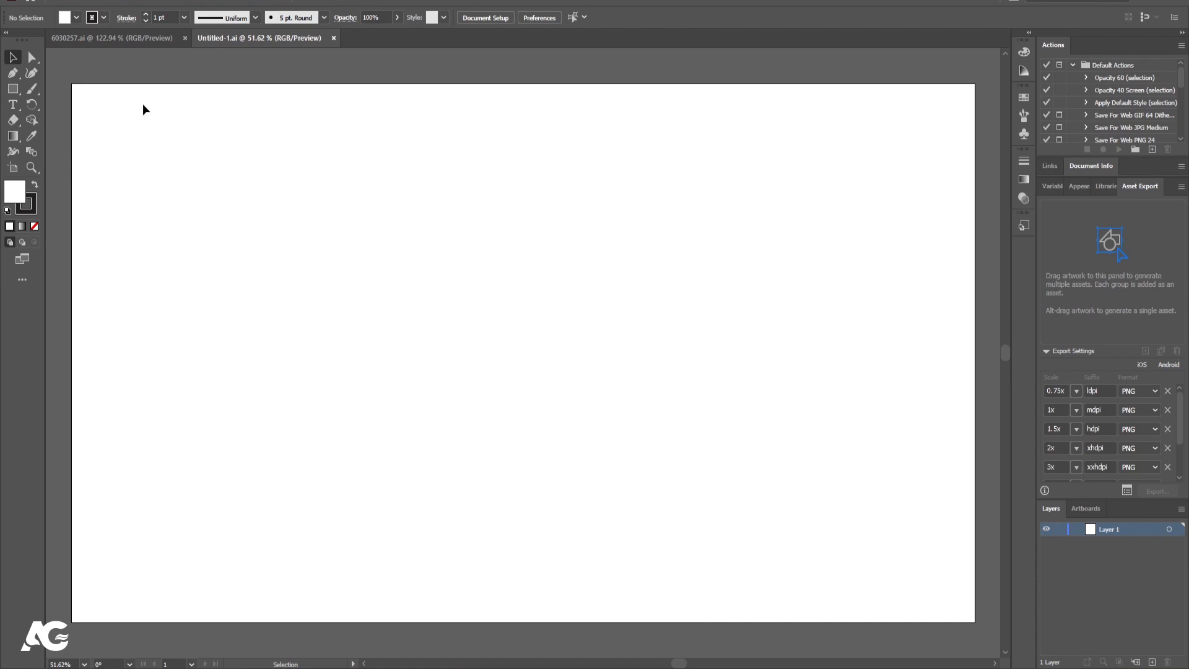
pyautogui.hotkey('ctrl', 'n')
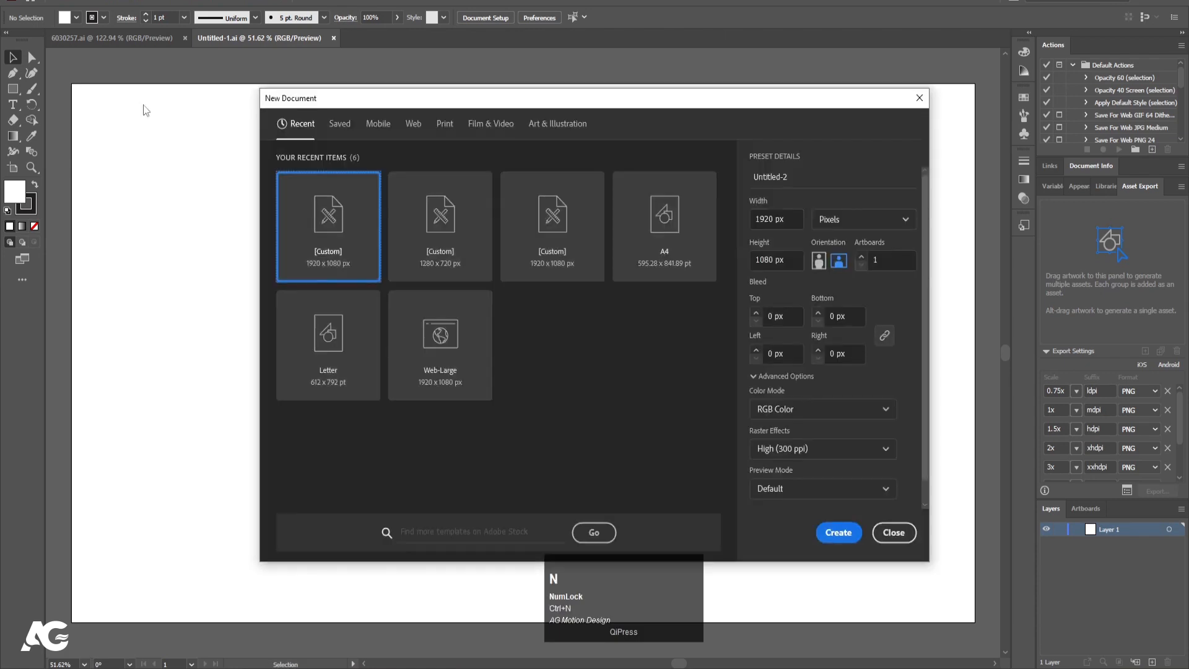
pyautogui.click(794, 213)
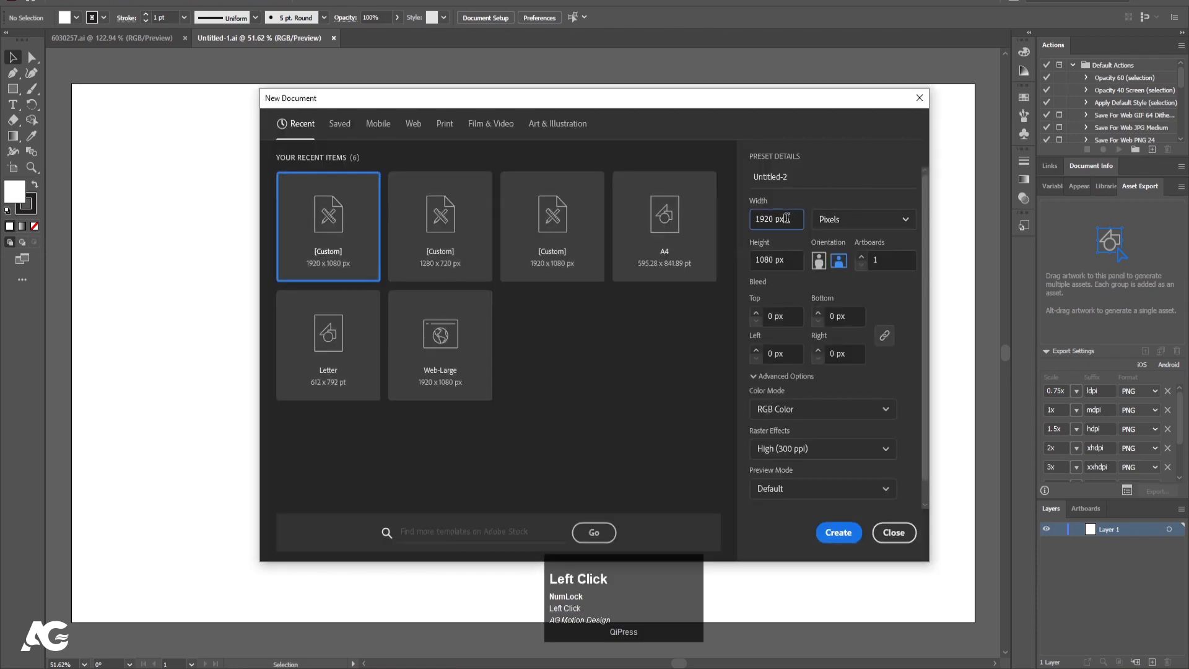
pyautogui.click(803, 408)
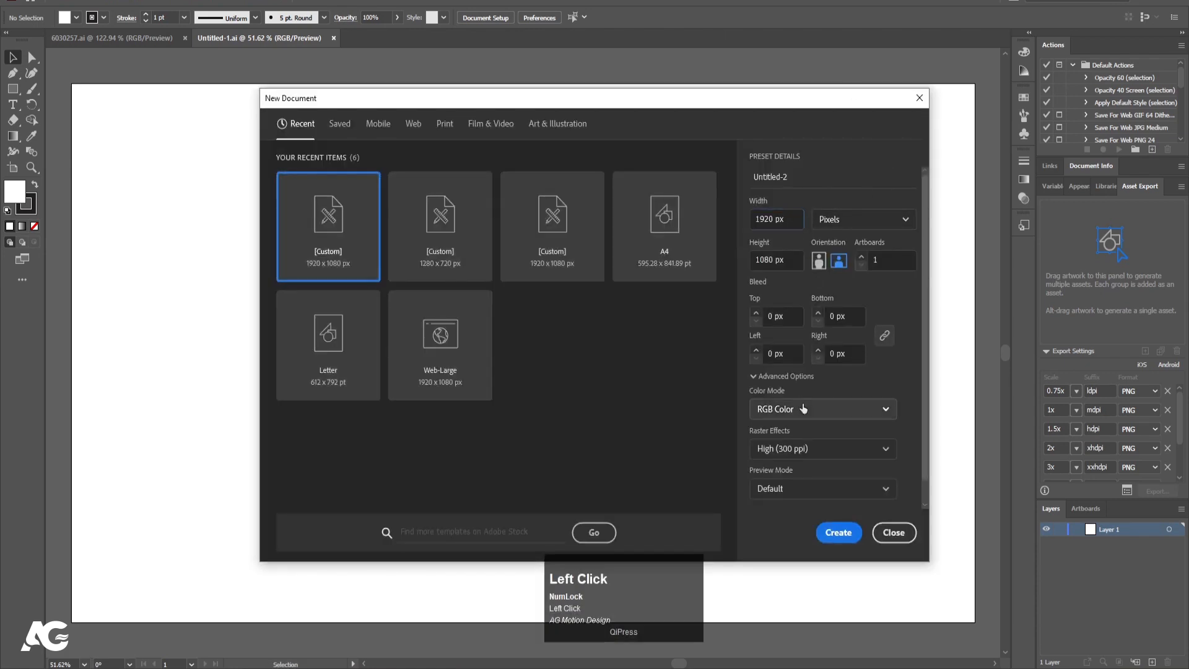
pyautogui.click(803, 409)
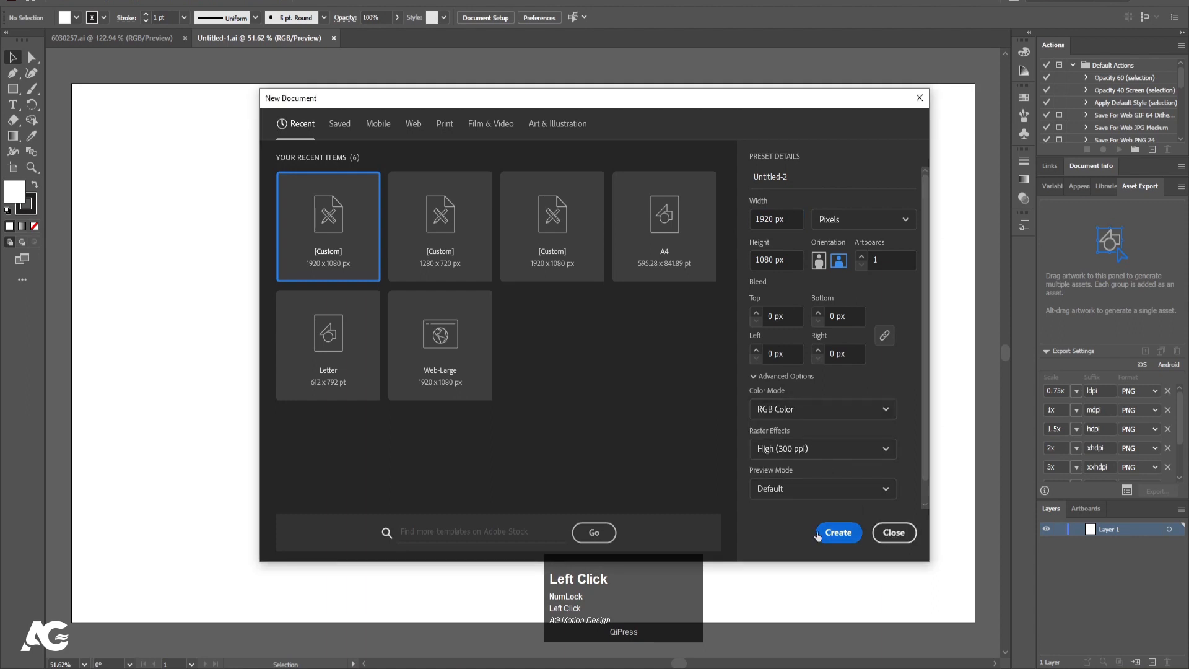
pyautogui.click(886, 533)
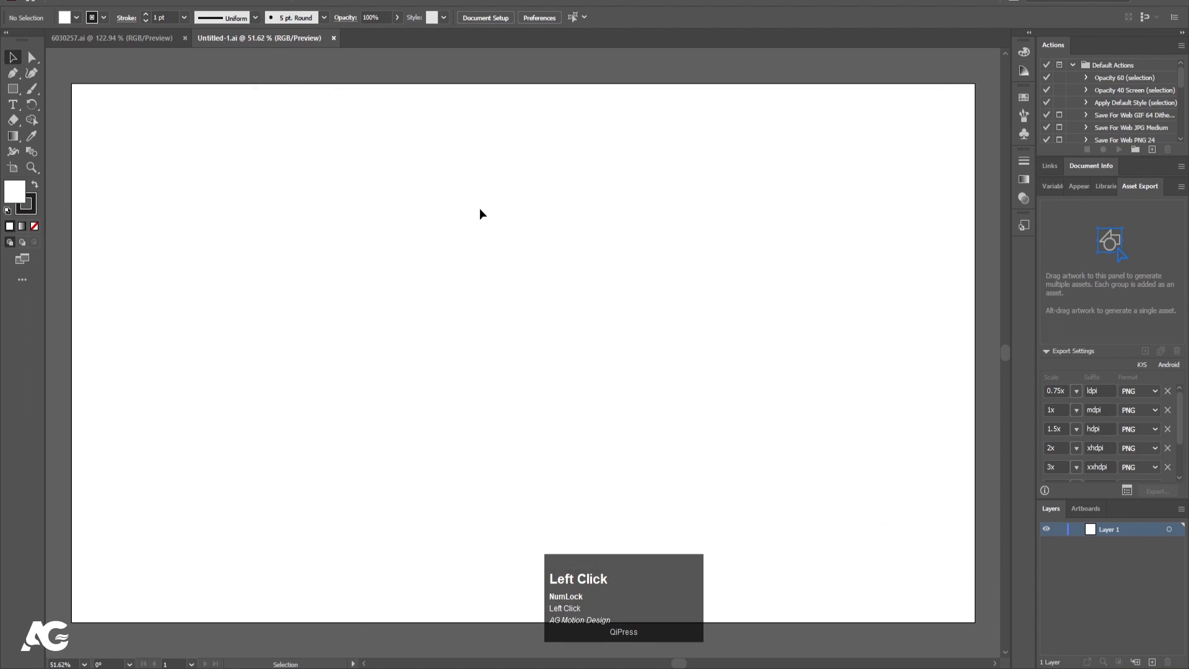
# - Paste the copied illustration onto the blank artboard and scale it up to about 1518 × 915 px
pyautogui.press('ctrl')
pyautogui.hotkey('ctrl', 'v')
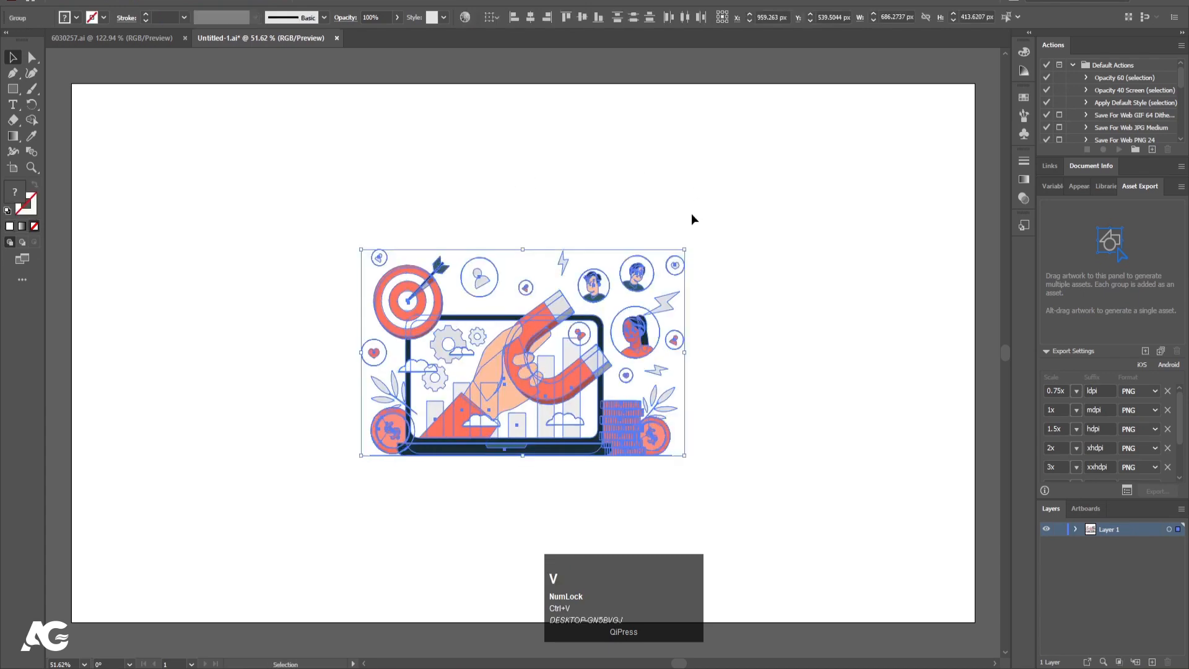
pyautogui.moveTo(687, 252); pyautogui.dragTo(882, 100)
pyautogui.click(720, 98)
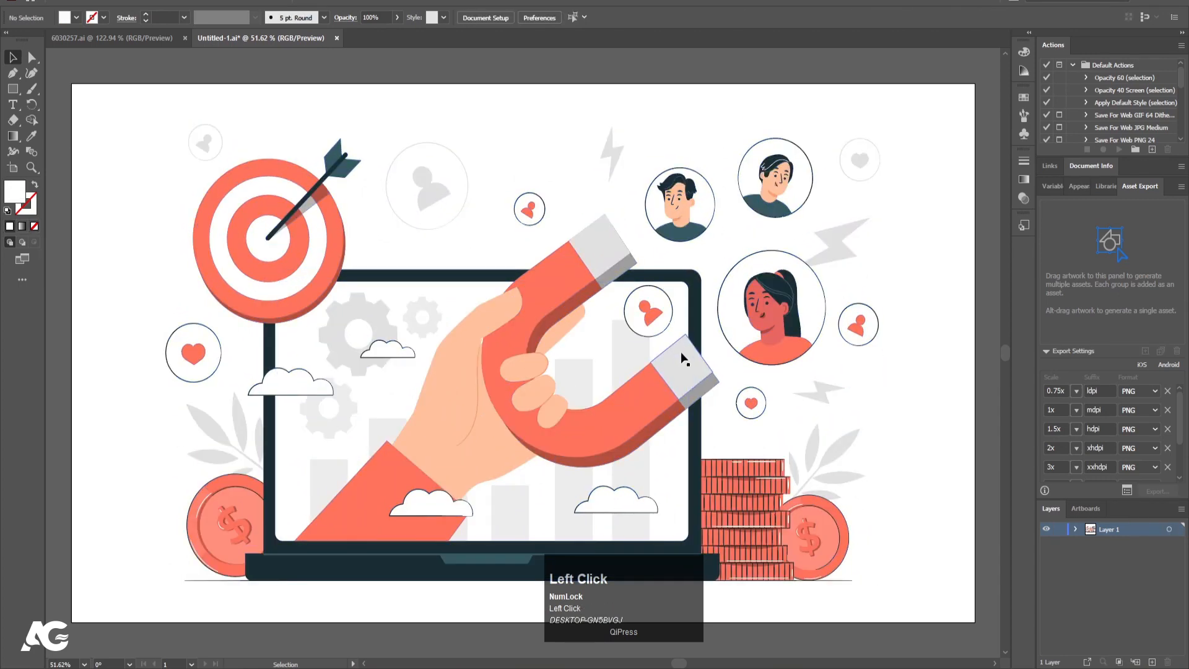
pyautogui.click(670, 319)
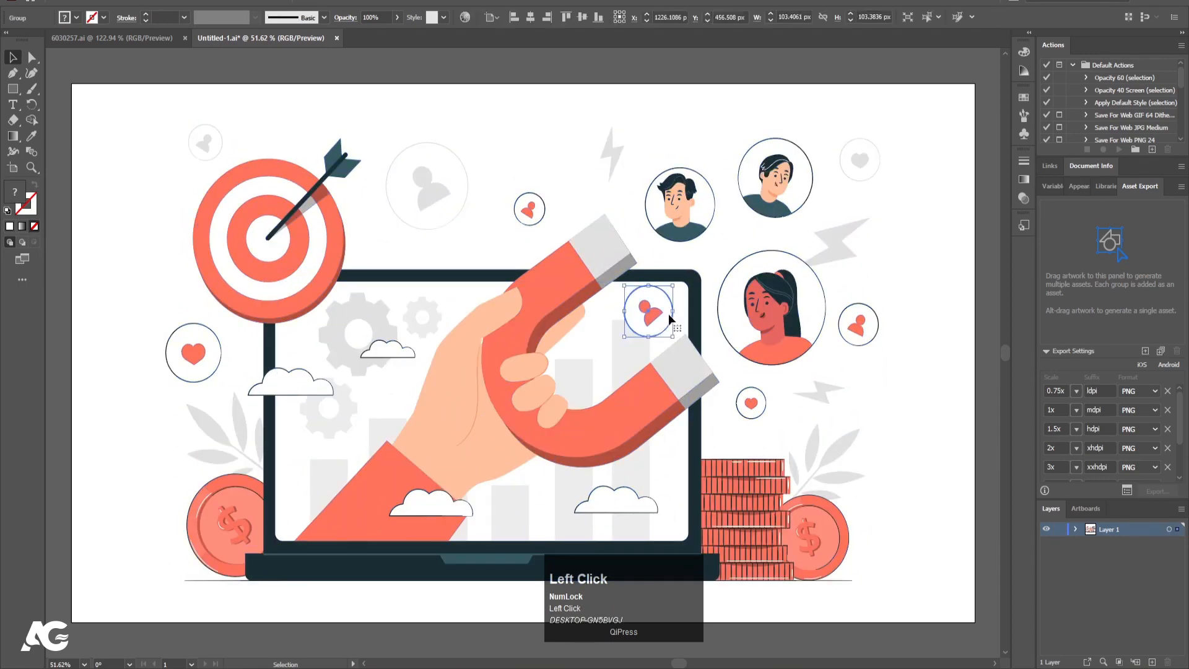
pyautogui.click(369, 115)
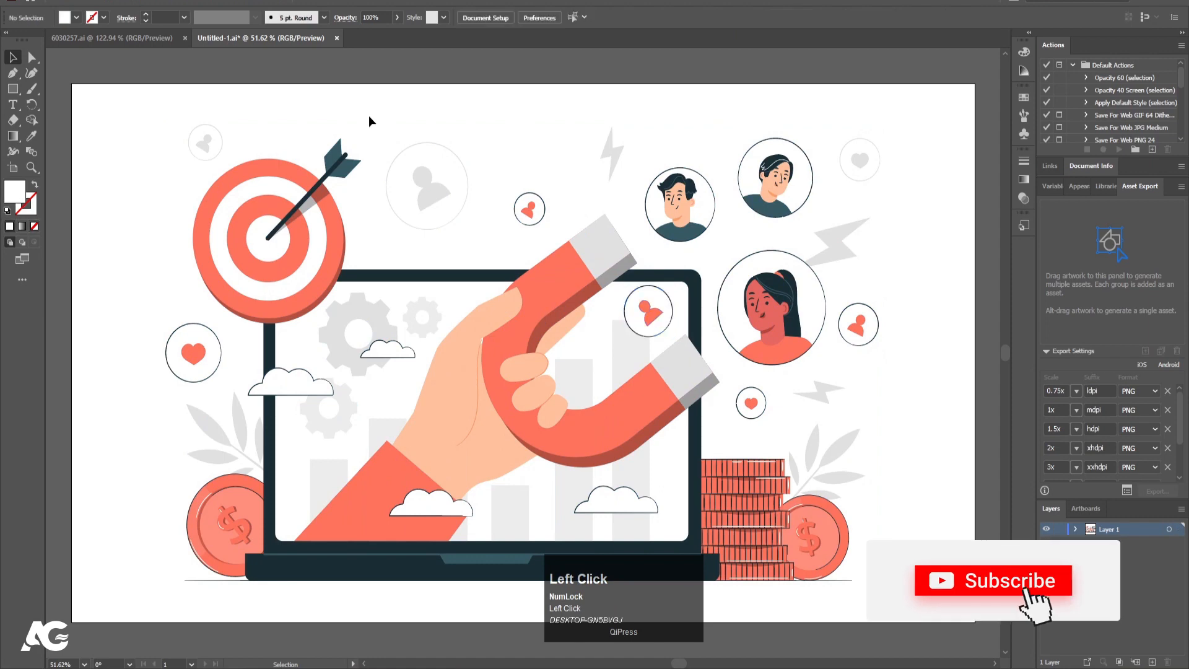
# - Expand Layer 1, target all of its groups and release them to separate layers in sequence
pyautogui.click(1076, 530)
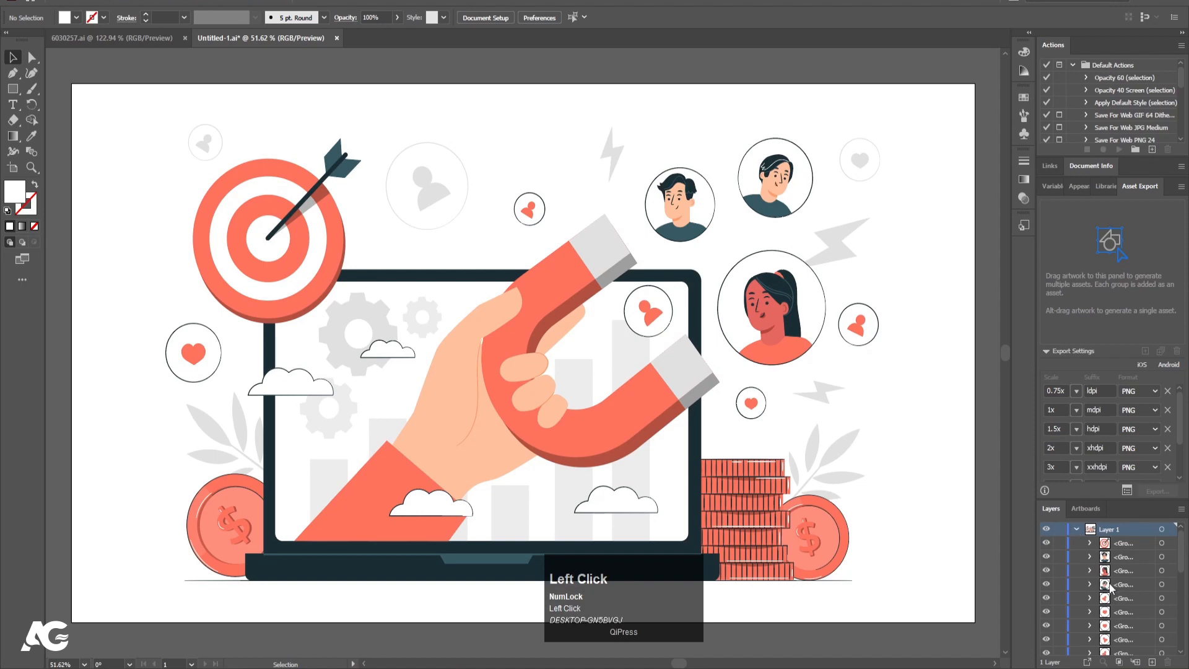
pyautogui.scroll(-2, 1104, 590)
pyautogui.scroll(-1, 1117, 611)
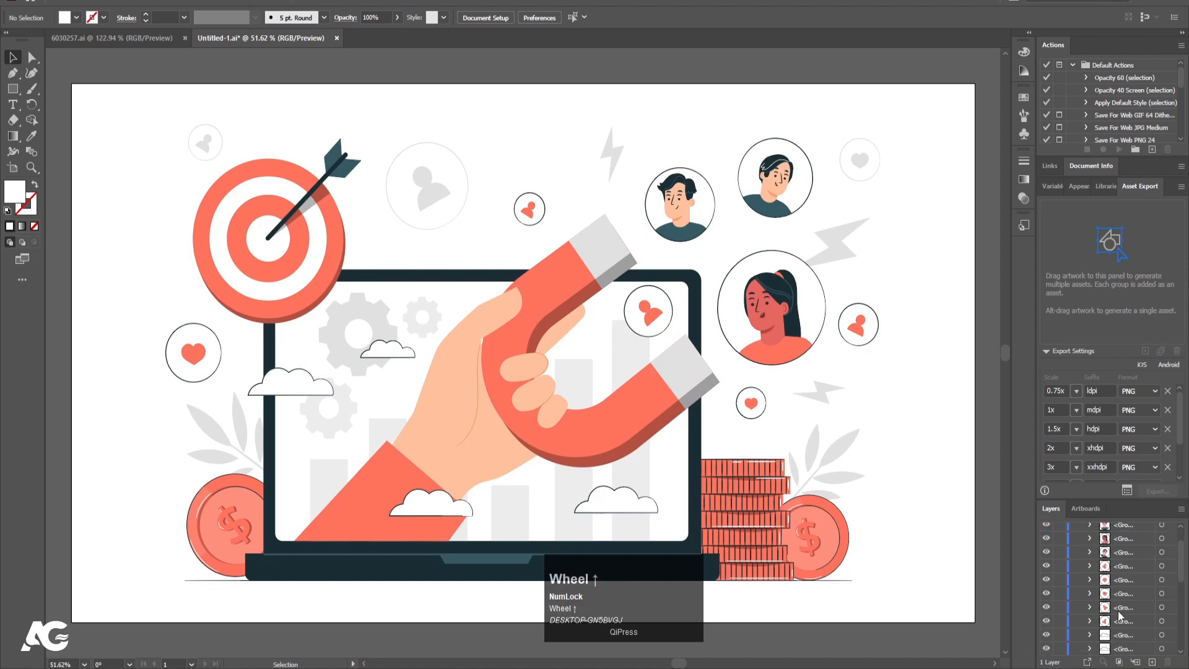
pyautogui.scroll(1, 1118, 611)
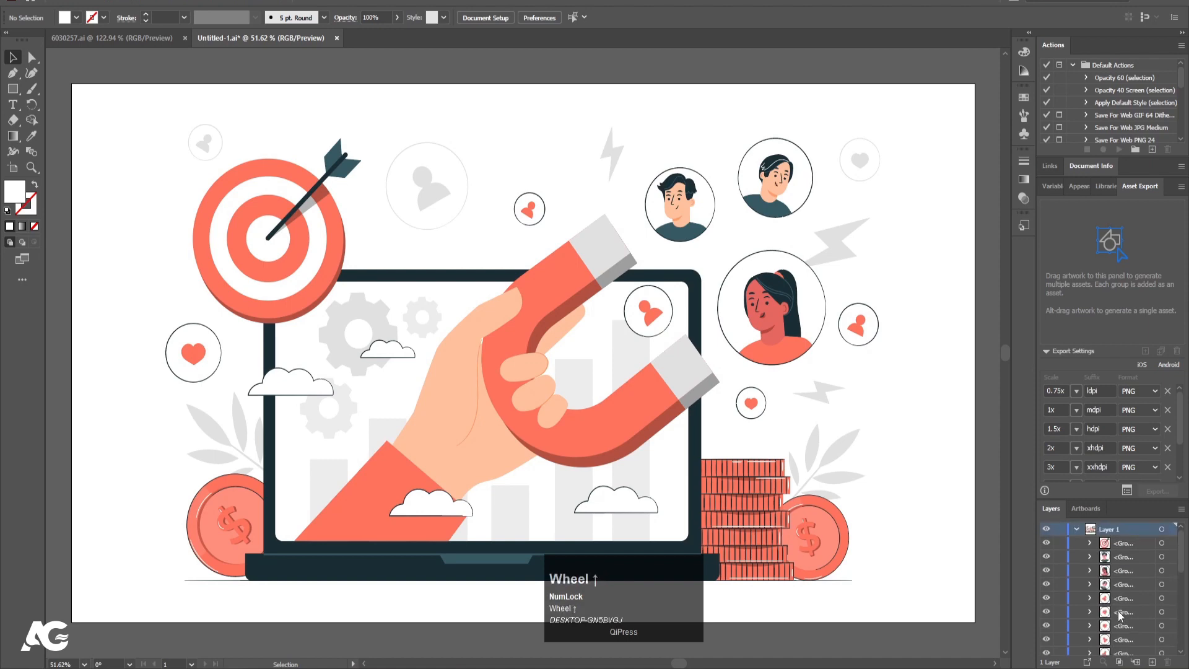
pyautogui.click(1127, 533)
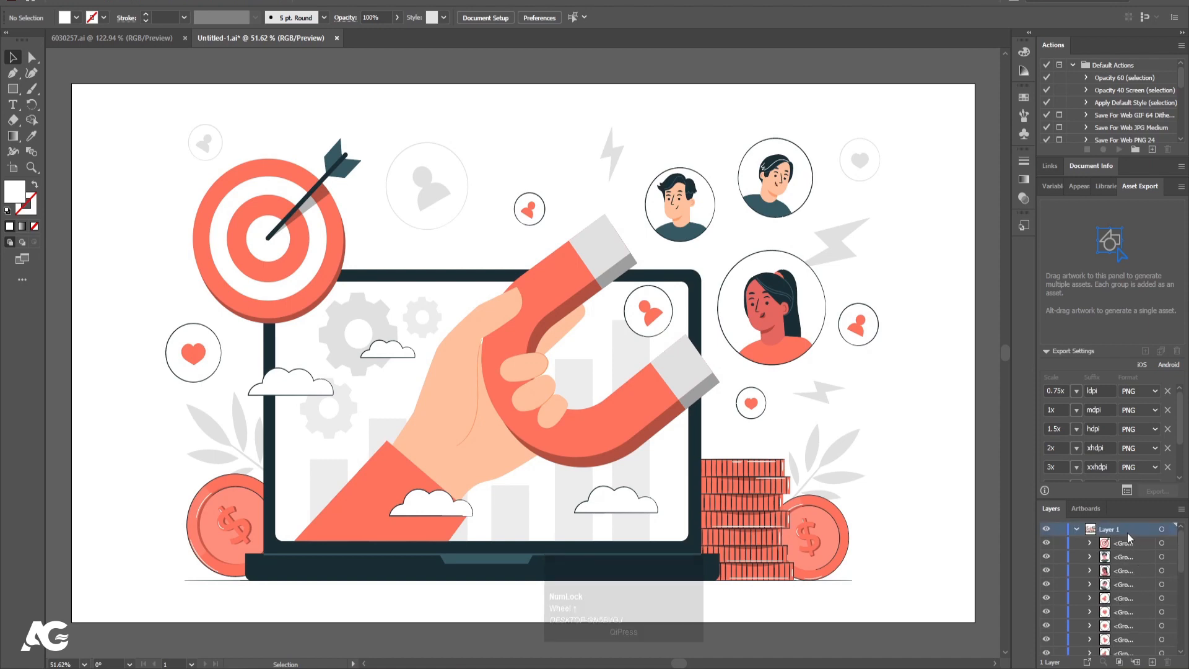
pyautogui.click(1162, 530)
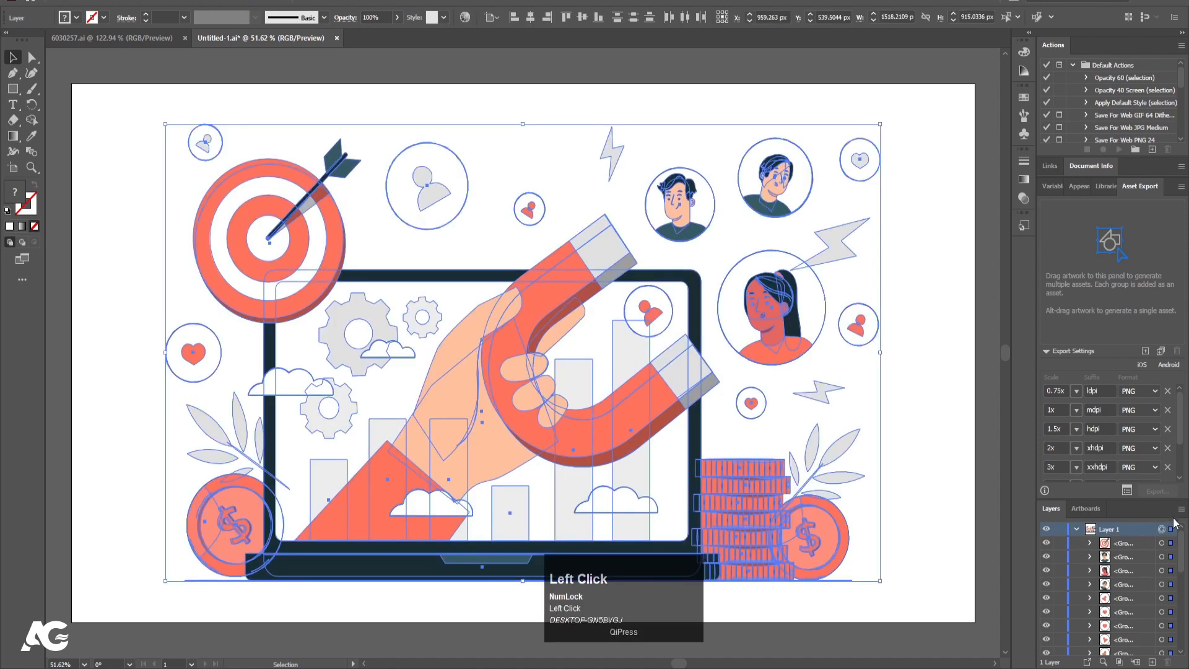
pyautogui.click(1182, 509)
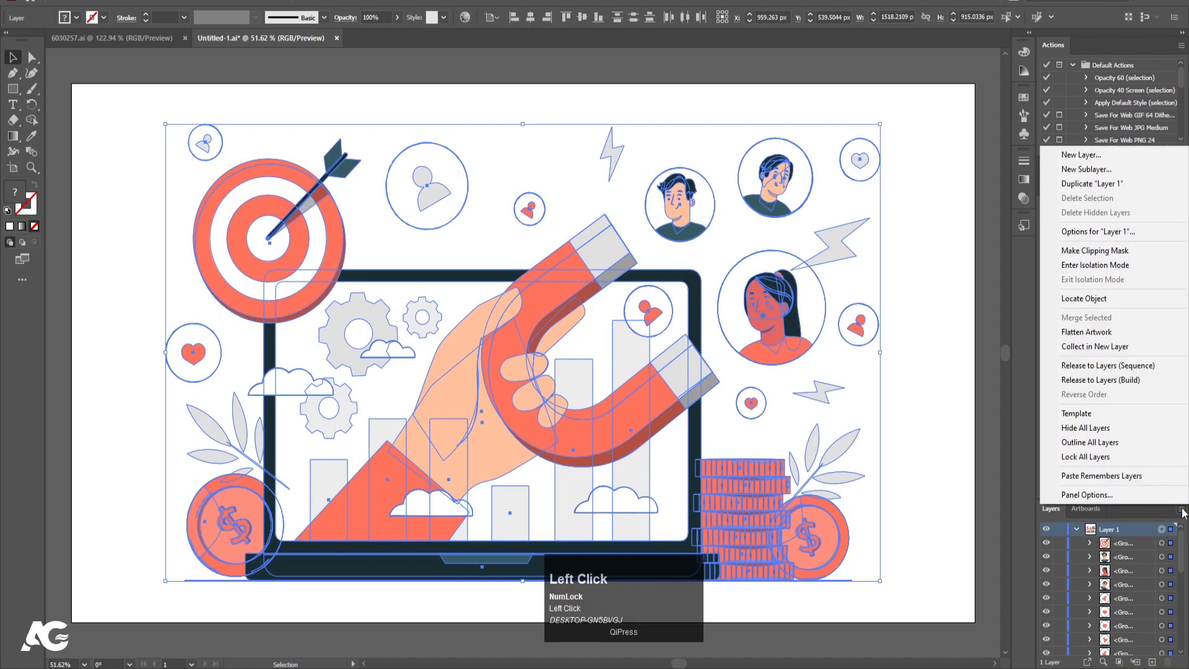
pyautogui.click(1102, 367)
# - Select all the released sublayers and move them out of Layer 1 to the top level of the layer stack
pyautogui.scroll(-5, 1110, 620)
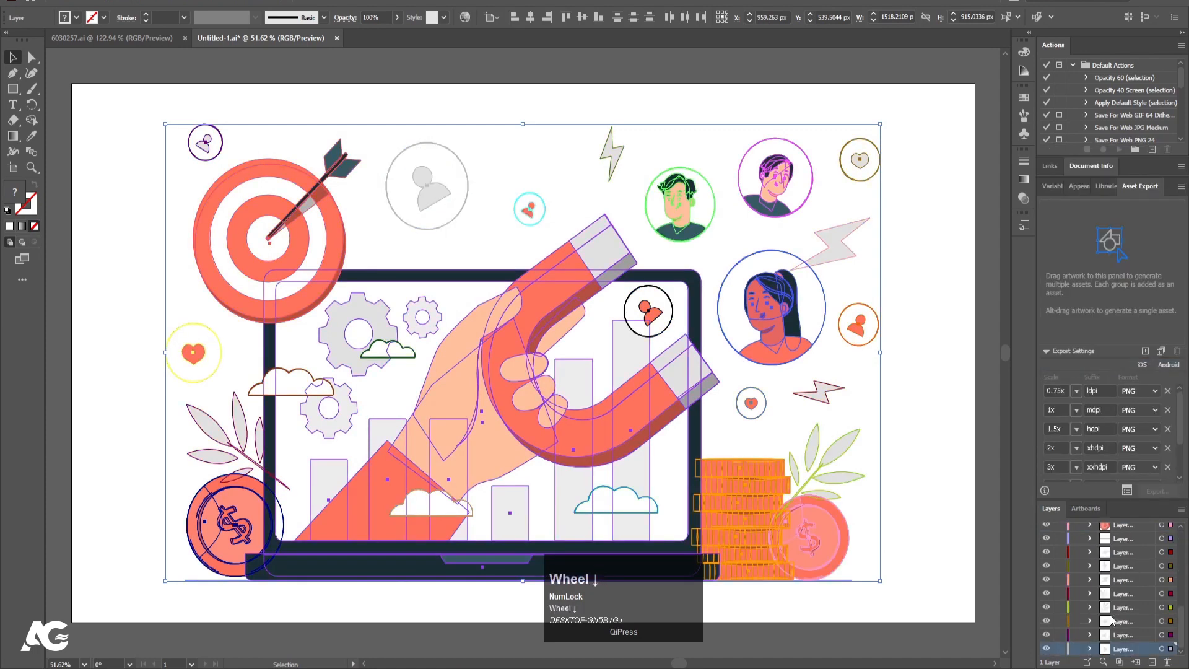
pyautogui.press('-')
pyautogui.scroll(5, 1111, 619)
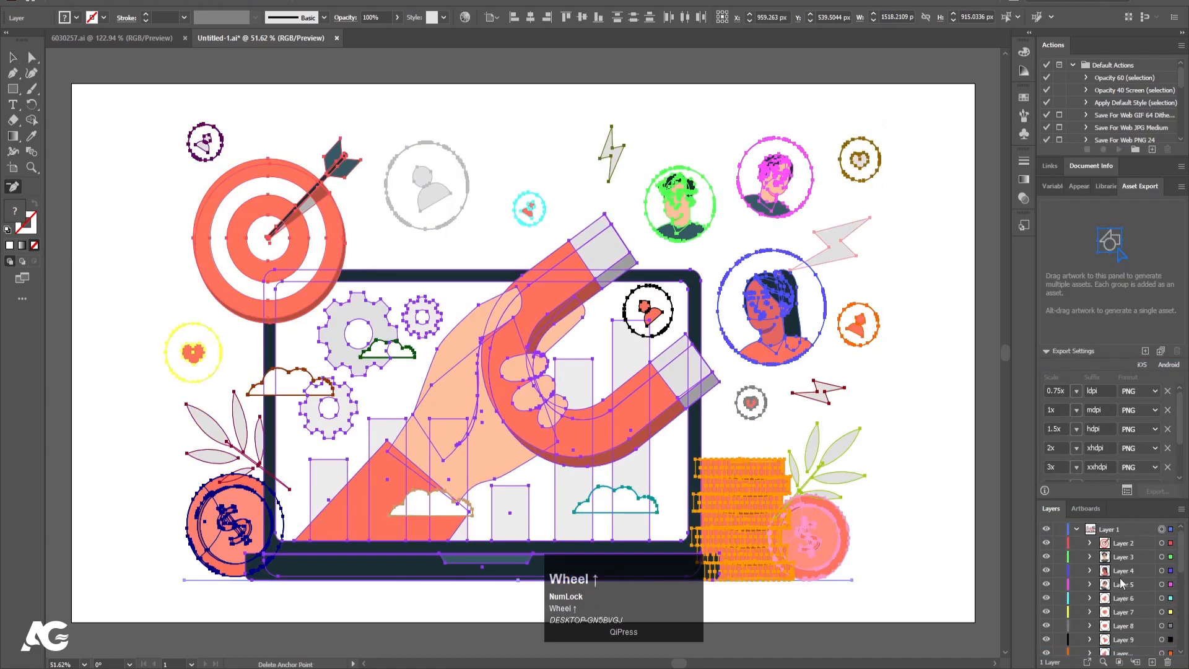
pyautogui.keyDown('shift'); pyautogui.click(1118, 545); pyautogui.keyUp('shift')
pyautogui.moveTo(1119, 548); pyautogui.dragTo(1103, 525)
# - Delete the emptied Layer 1, return to the Selection tool and deselect all the artwork
pyautogui.scroll(-5, 1110, 612)
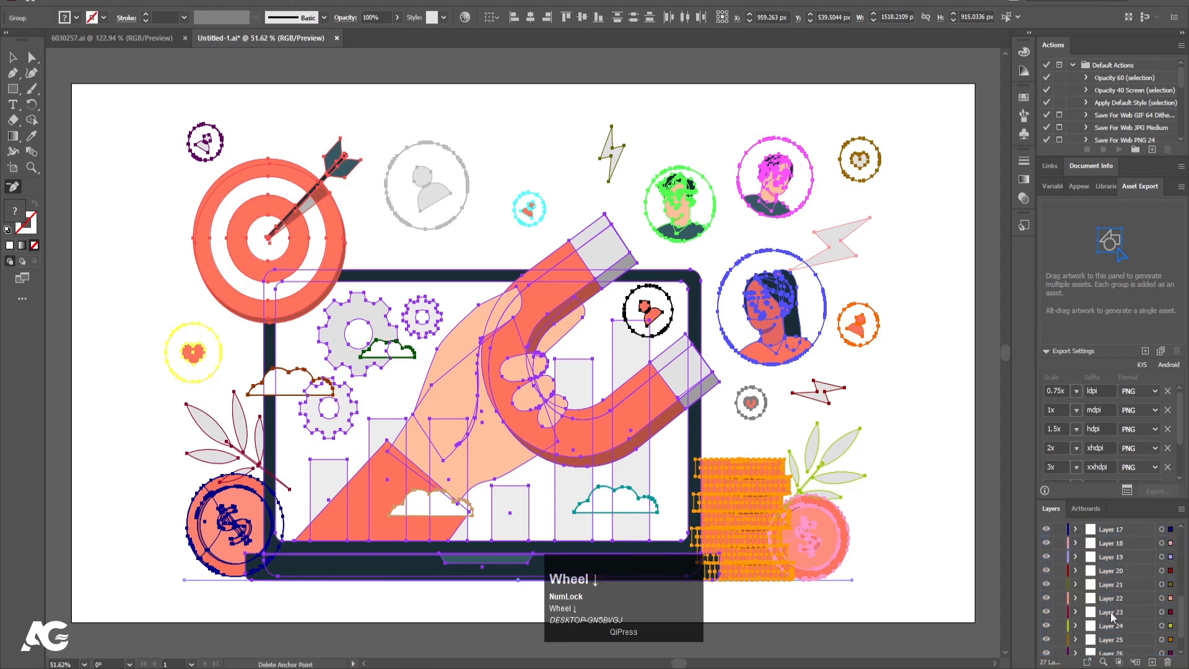
pyautogui.click(1109, 648)
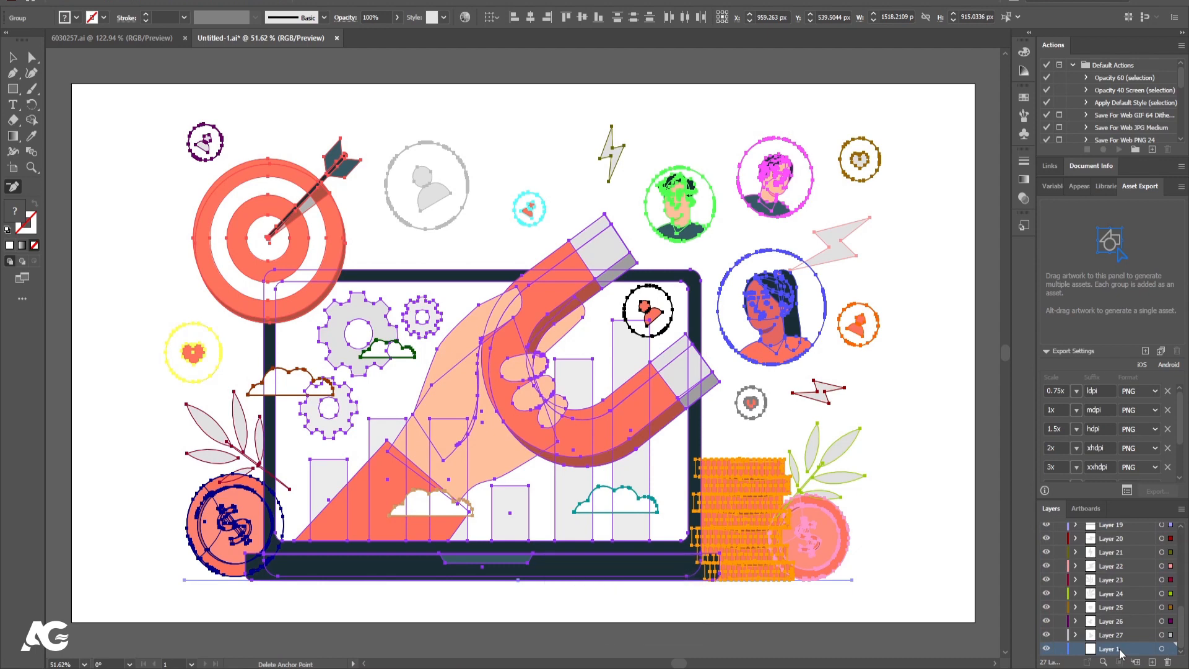
pyautogui.click(1168, 661)
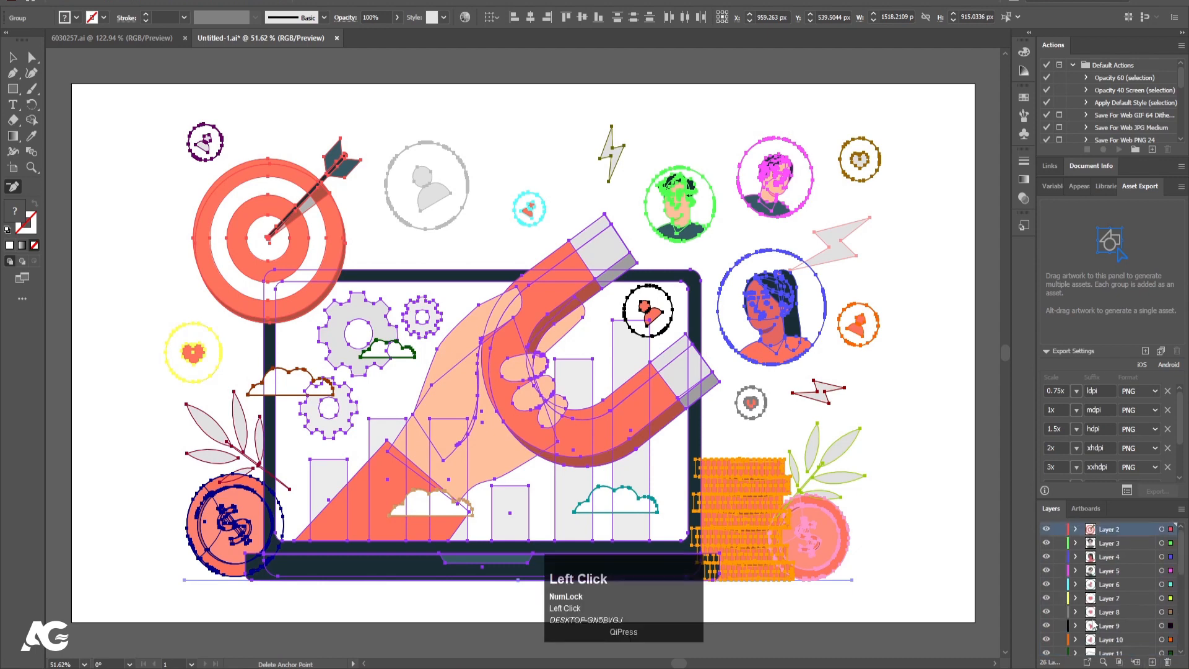
pyautogui.press('v')
pyautogui.click(920, 439)
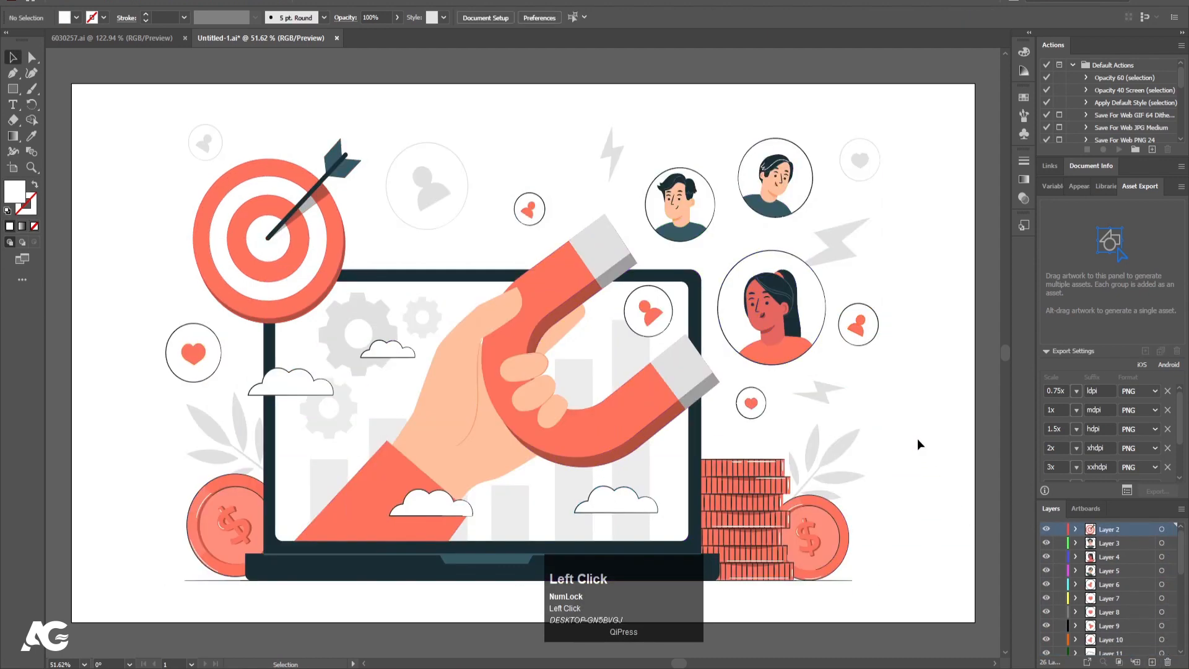
# - Ungroup the target illustration and delete the arrow's semi-transparent shadow
pyautogui.click(285, 219)
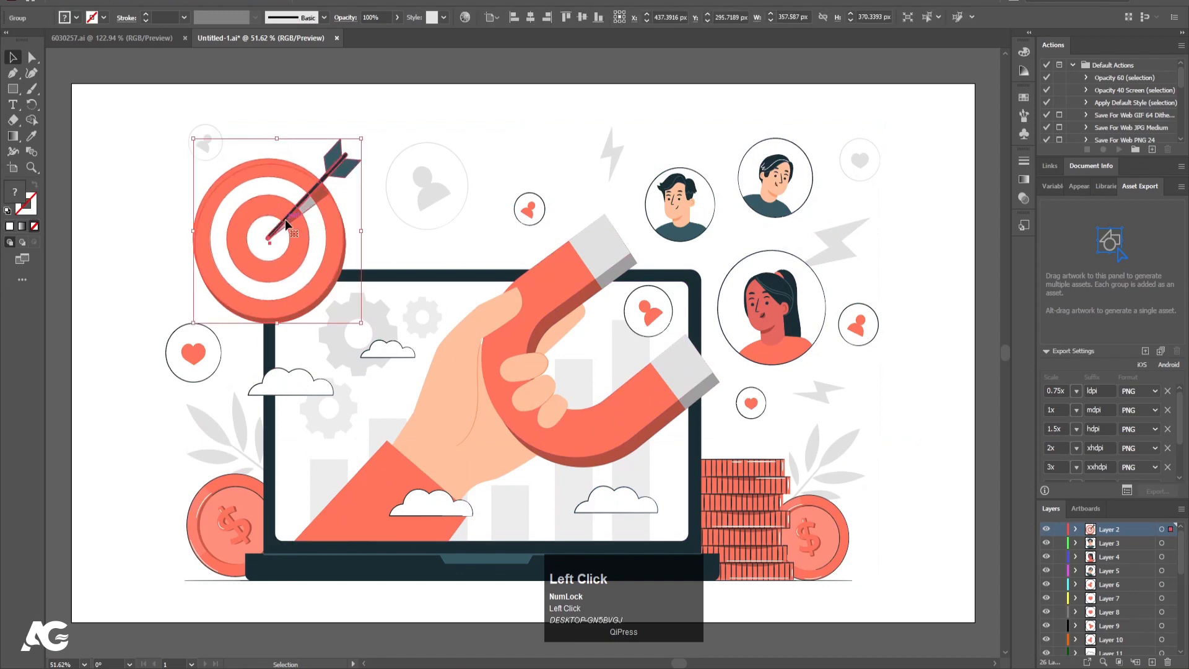
pyautogui.rightClick(285, 220)
pyautogui.click(322, 328)
pyautogui.click(361, 206)
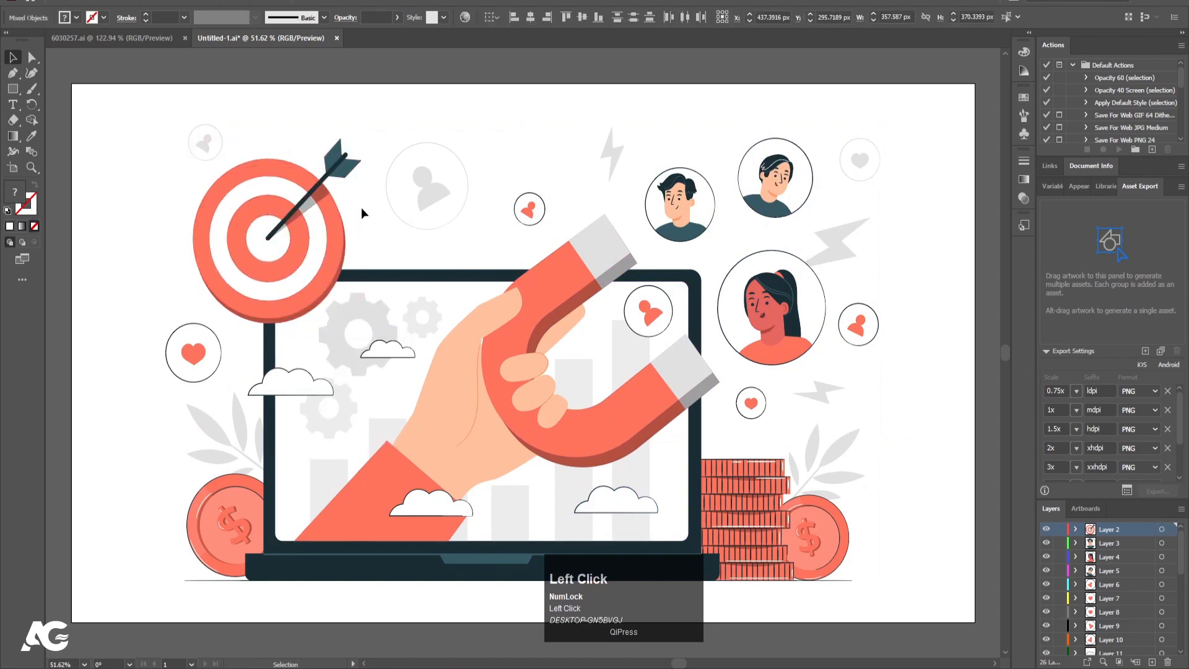
pyautogui.click(321, 195)
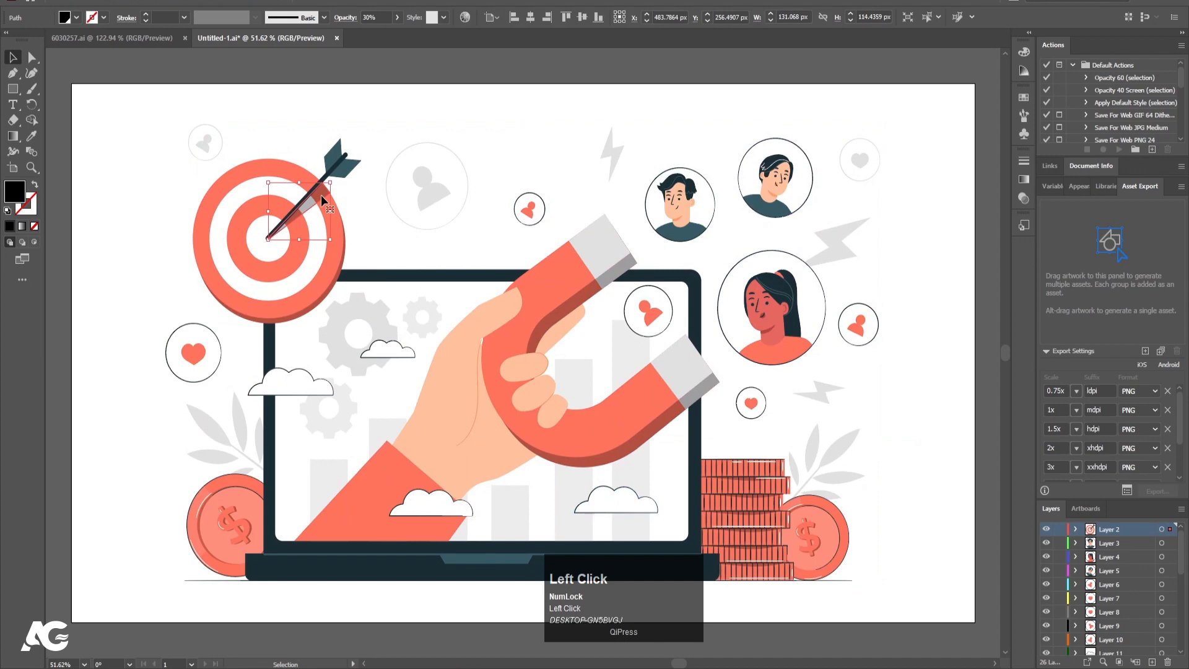
pyautogui.press('Delete')
# - Cut the arrow's shaft and feathers and paste them in place on a new layer above the target's layer
pyautogui.click(329, 163)
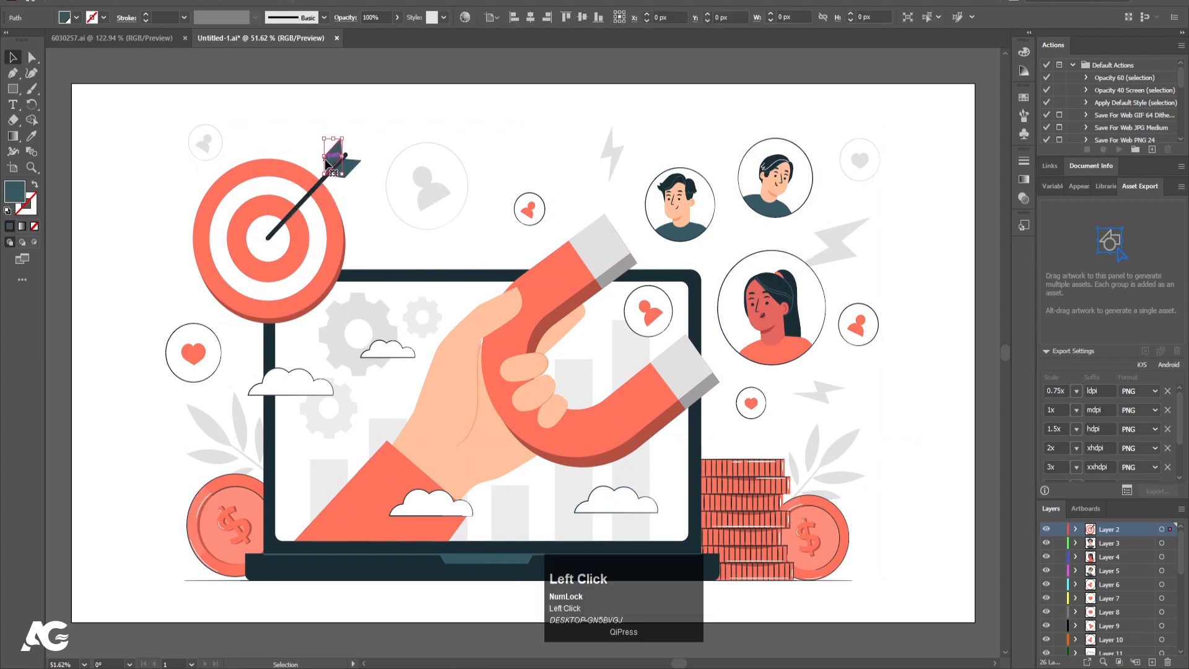
pyautogui.scroll(3, 380, 204)
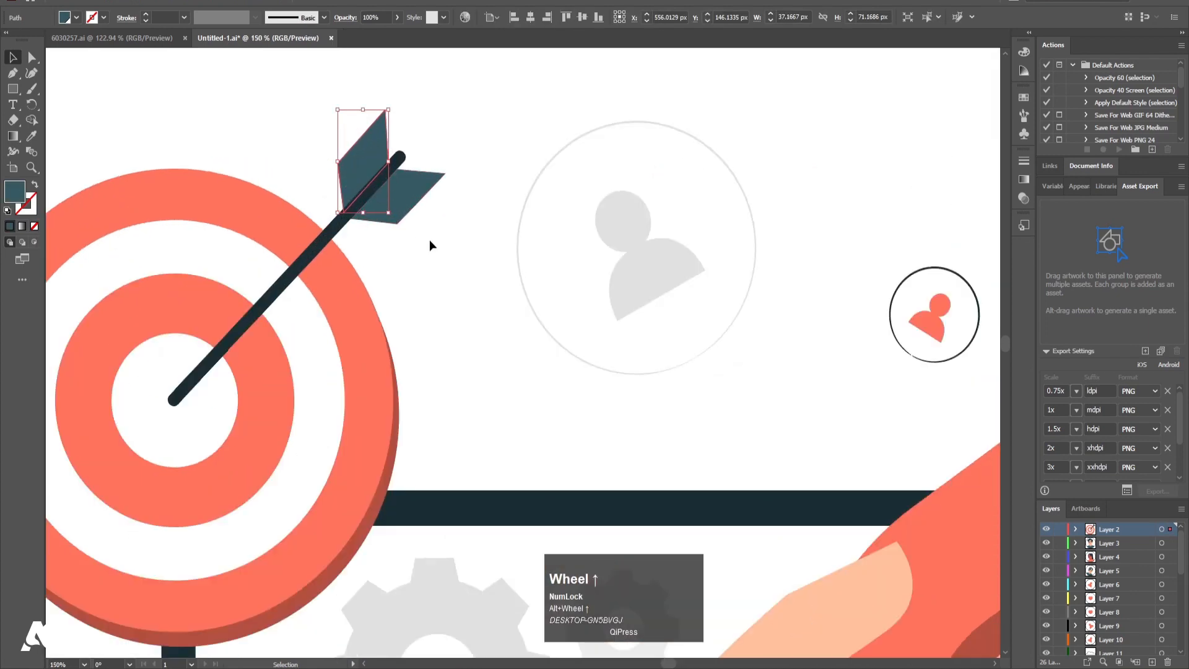
pyautogui.click(430, 240)
pyautogui.moveTo(437, 225); pyautogui.dragTo(359, 104)
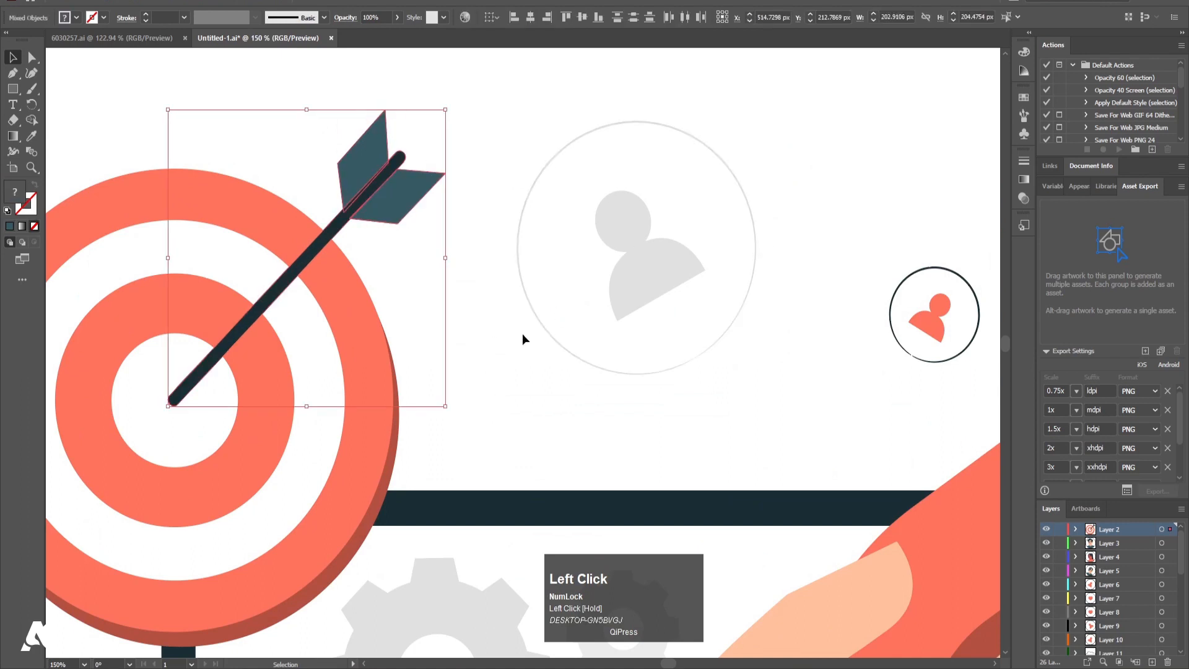
pyautogui.hotkey('ctrl', 'x')
pyautogui.click(1143, 662)
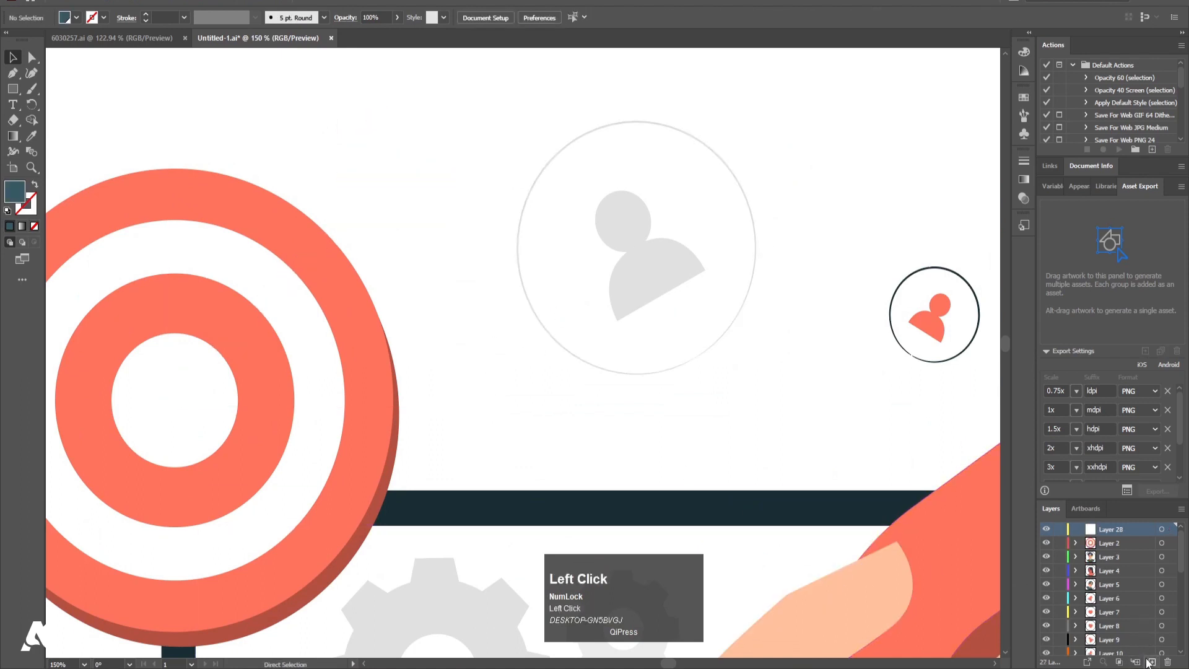
pyautogui.hotkey('ctrl', 'shift', 'v')
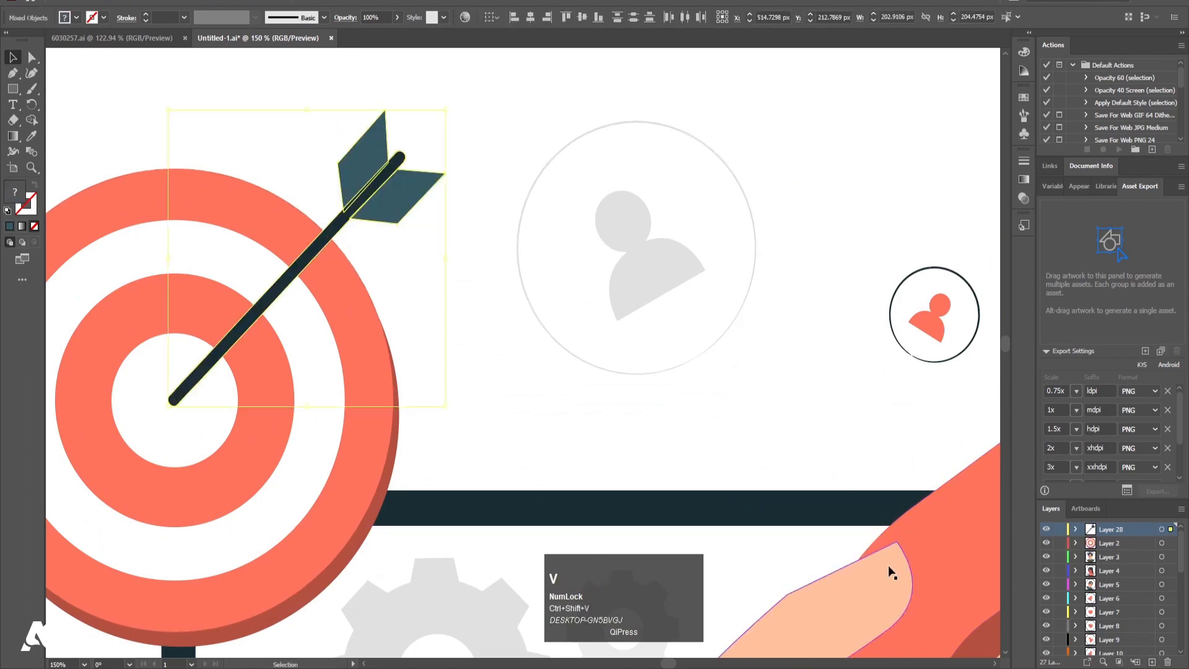
# - Hide the arrow on Layer 28, the target on Layer 2 and the portrait circles on Layers 3 to 5
pyautogui.click(1047, 530)
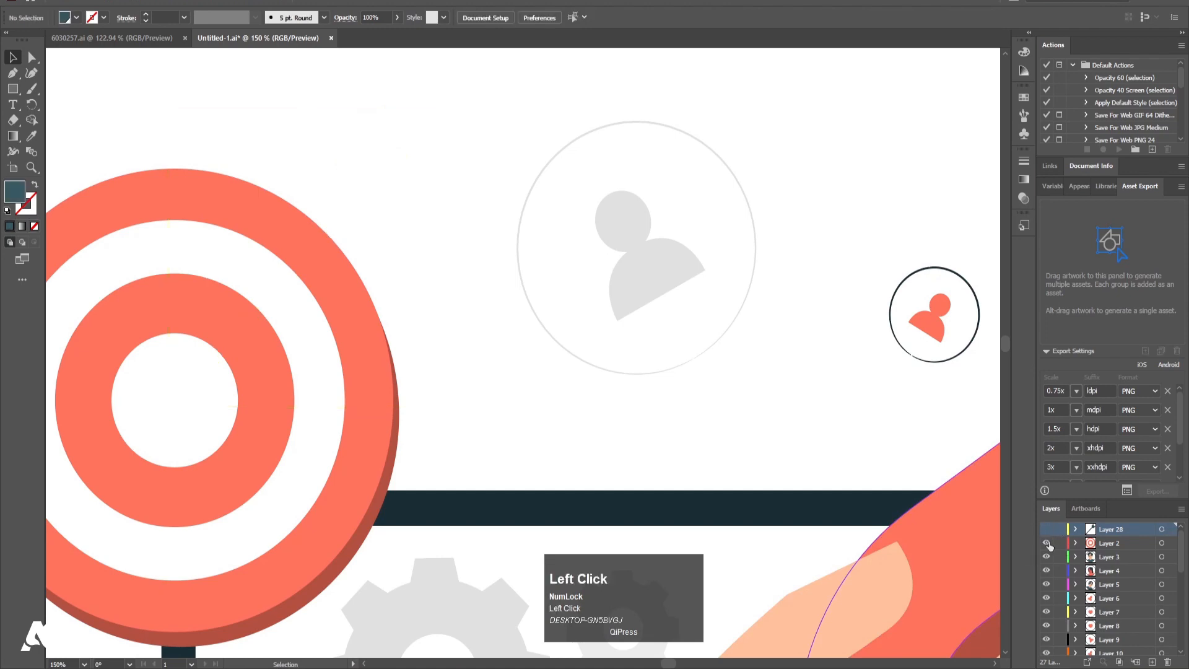
pyautogui.click(1046, 542)
pyautogui.keyDown('alt'); pyautogui.scroll(-3, 566, 307); pyautogui.keyUp('alt')
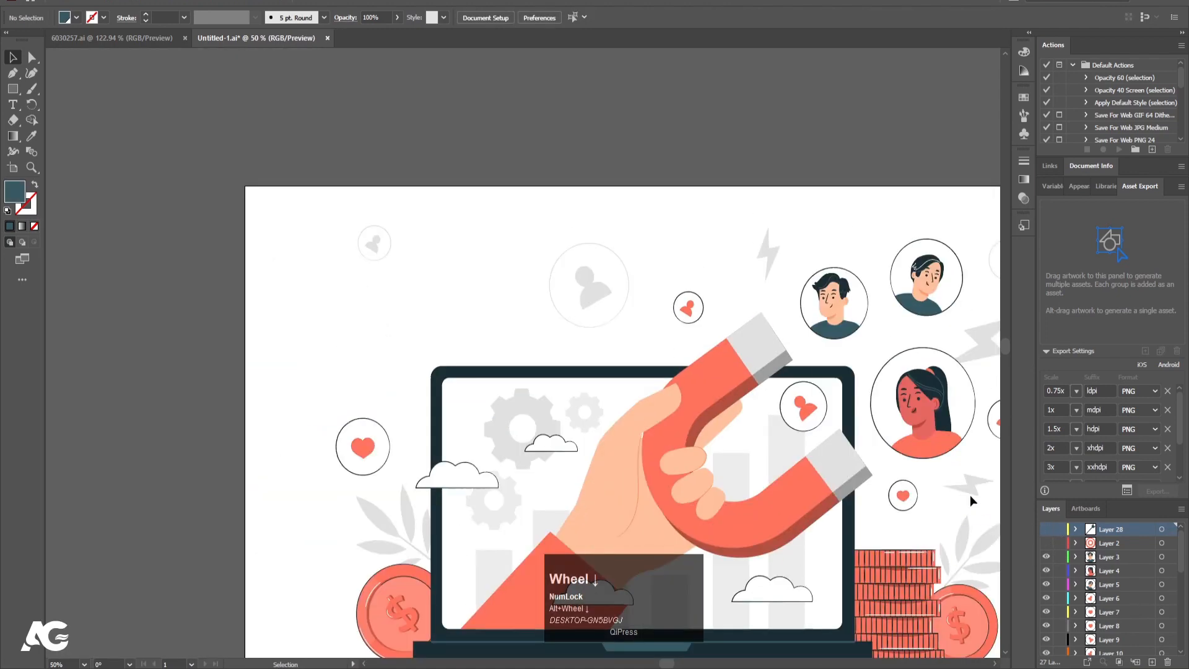
pyautogui.moveTo(865, 417); pyautogui.dragTo(706, 297)
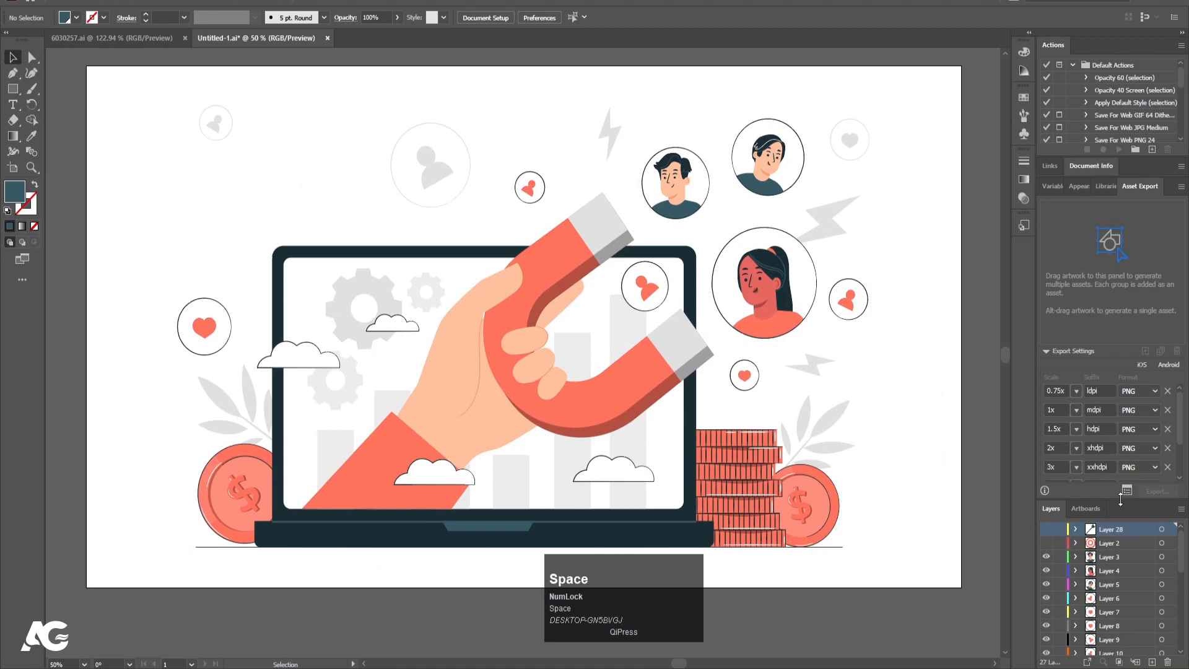
pyautogui.click(1047, 557)
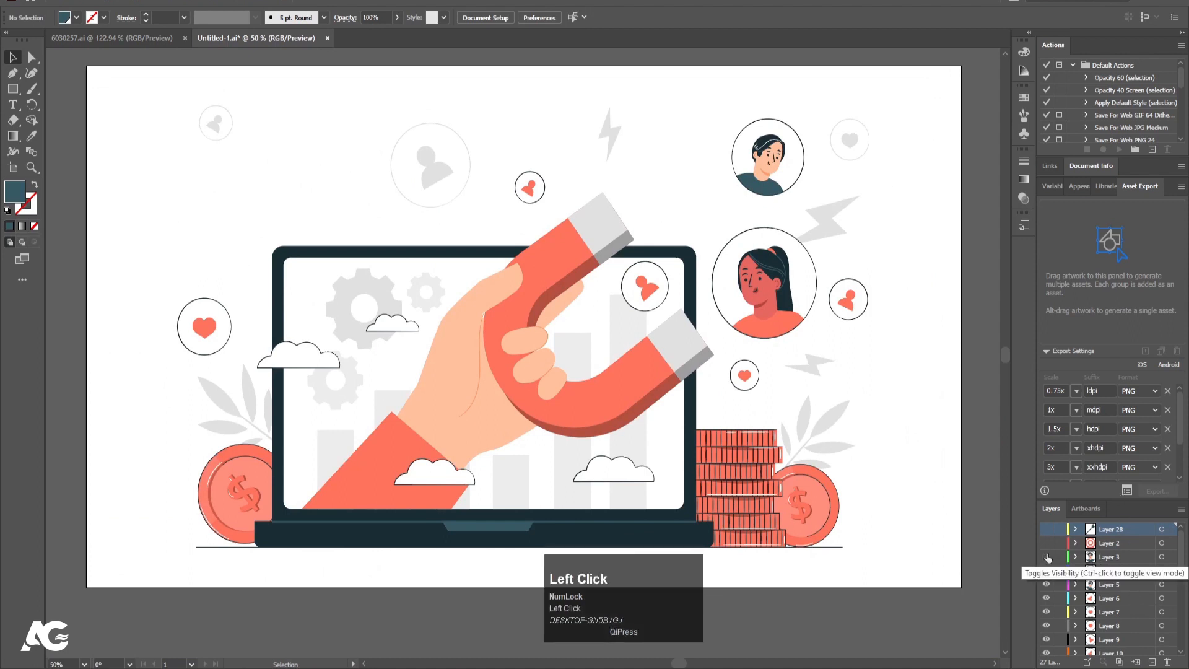
pyautogui.click(1047, 571)
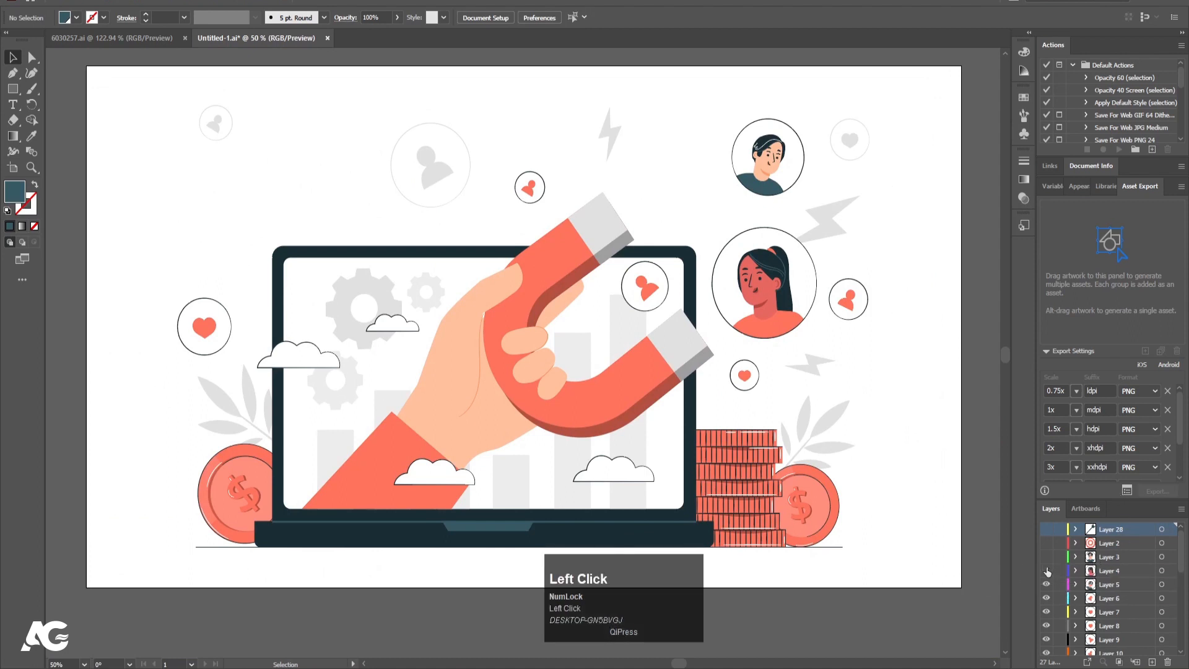
pyautogui.click(1047, 584)
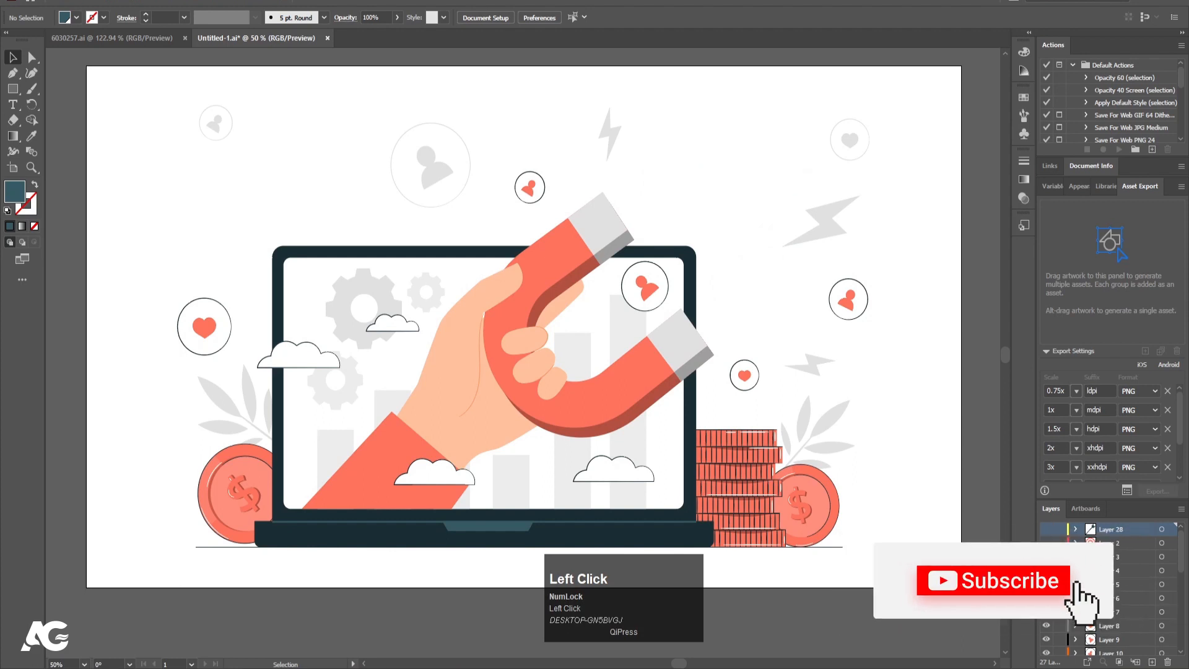
# - Hide the small user and heart icon layers, Layer 6 through Layer 10
pyautogui.scroll(-3, 1109, 589)
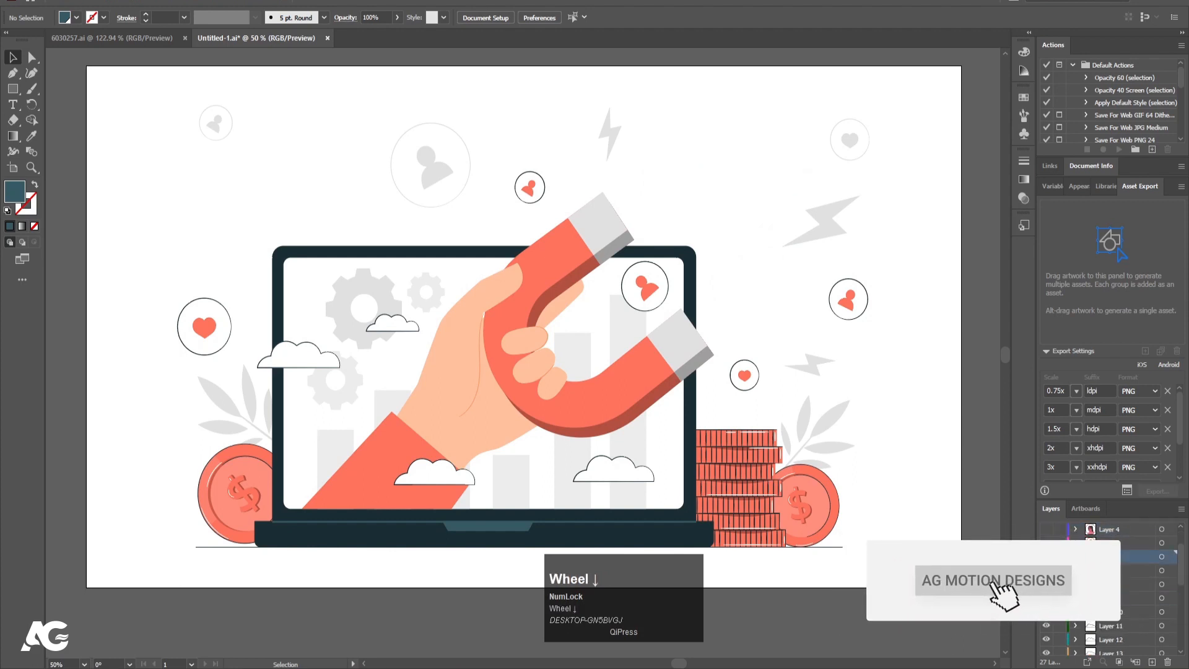
pyautogui.click(1047, 571)
pyautogui.click(1047, 585)
pyautogui.click(1047, 598)
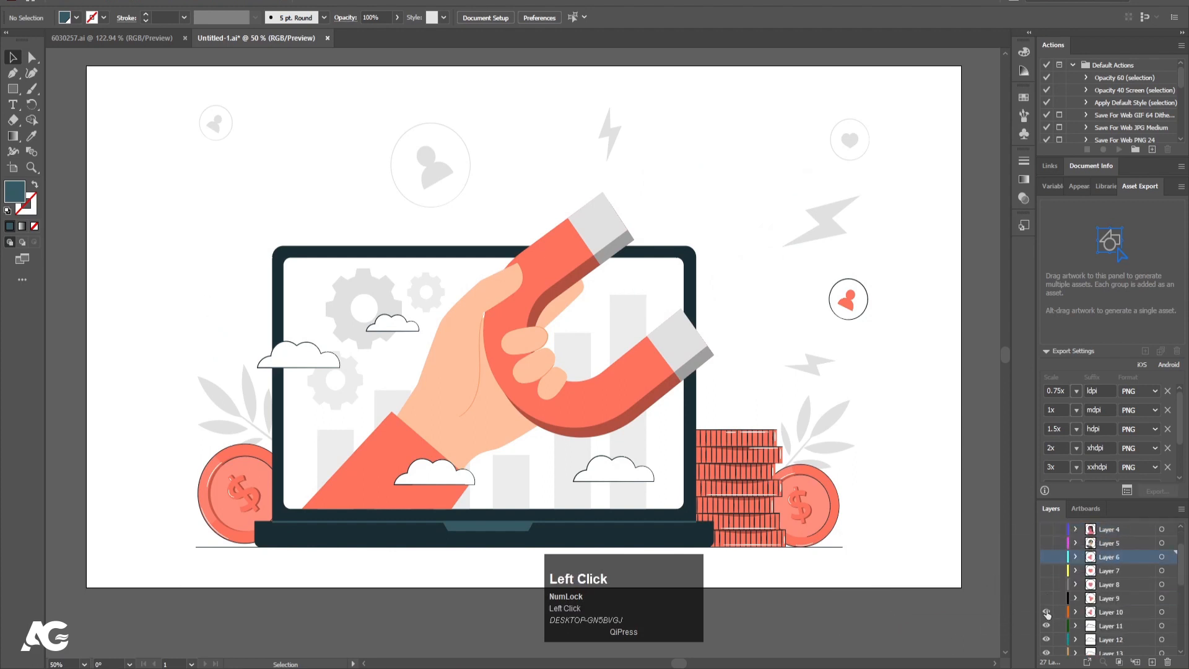
pyautogui.click(1046, 612)
# - Hide the four cloud layers, Layer 11 through Layer 14
pyautogui.scroll(-3, 1053, 650)
pyautogui.click(1046, 586)
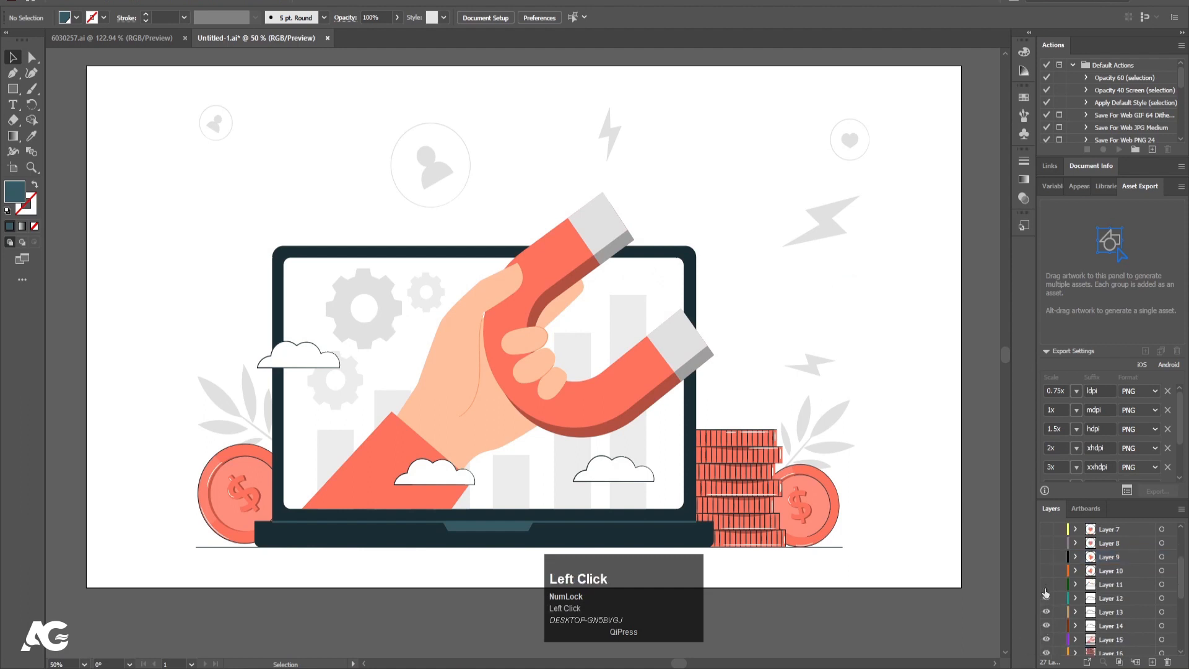
pyautogui.click(1047, 585)
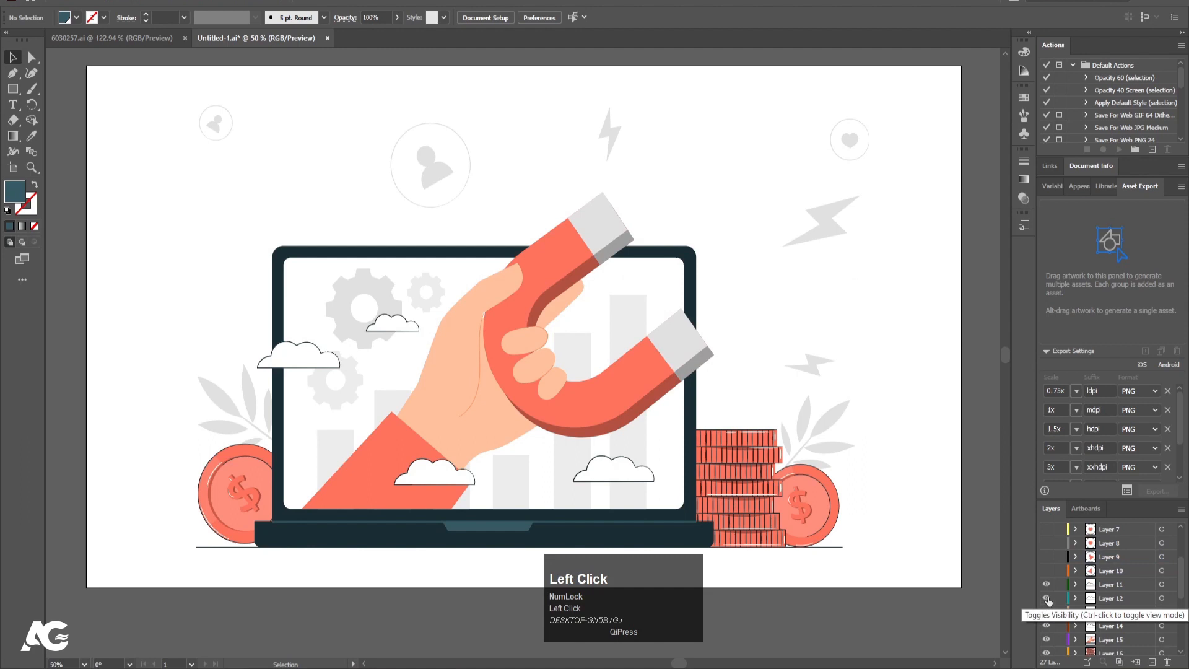
pyautogui.click(1046, 587)
pyautogui.click(1047, 599)
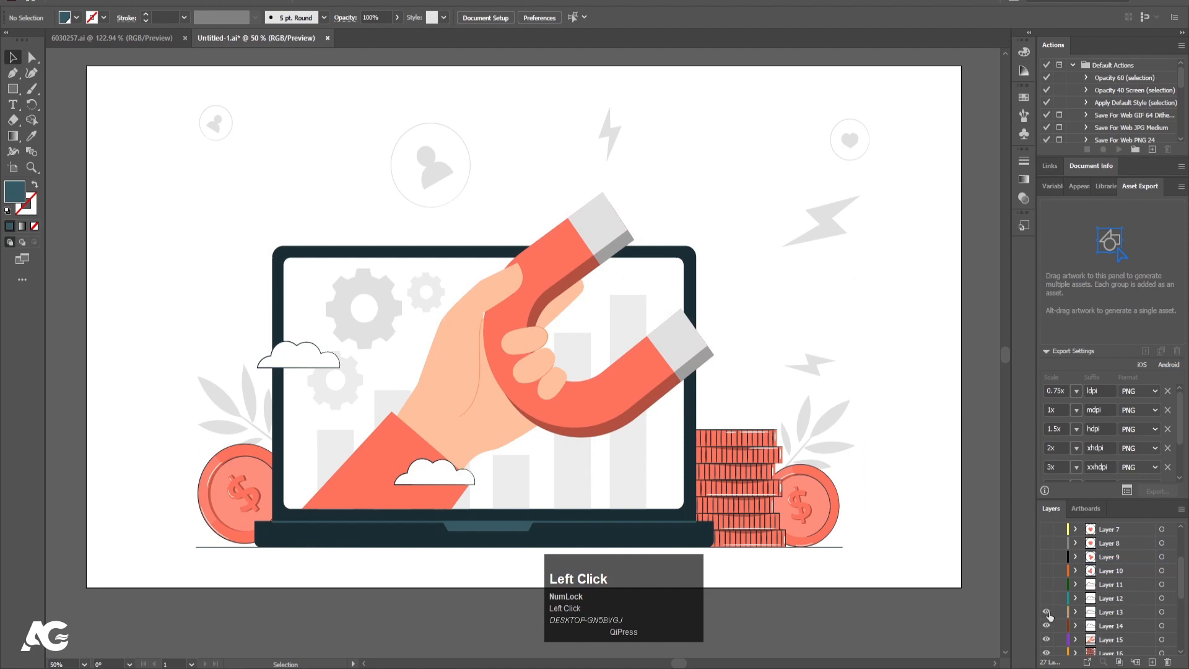
pyautogui.click(1046, 612)
pyautogui.click(1046, 625)
# - Check what Layer 15 holds and lock this layer with the laptop, hand and magnet
pyautogui.scroll(-3, 1048, 619)
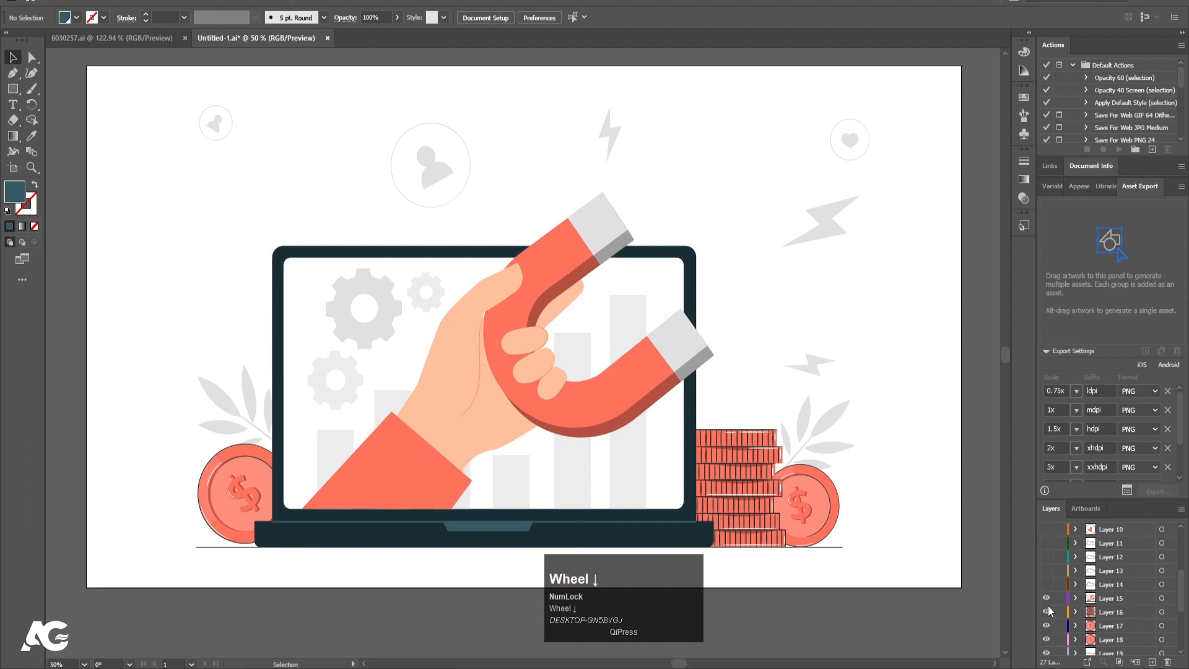
pyautogui.click(1047, 598)
pyautogui.click(1047, 598)
pyautogui.click(506, 370)
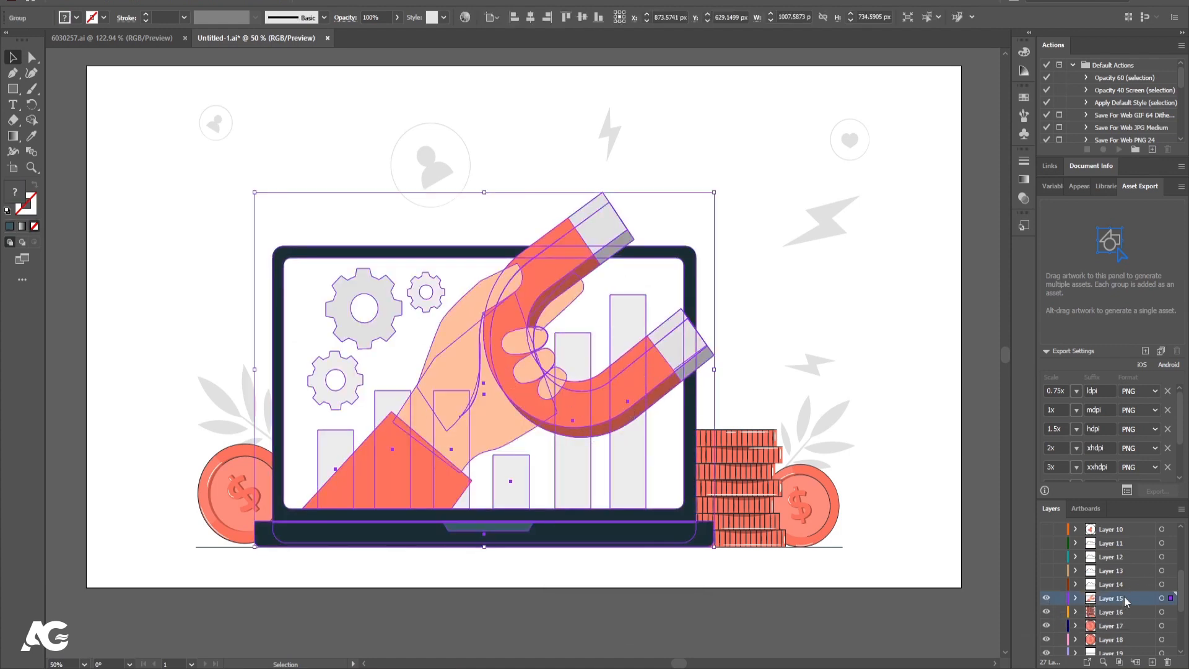
pyautogui.click(1063, 600)
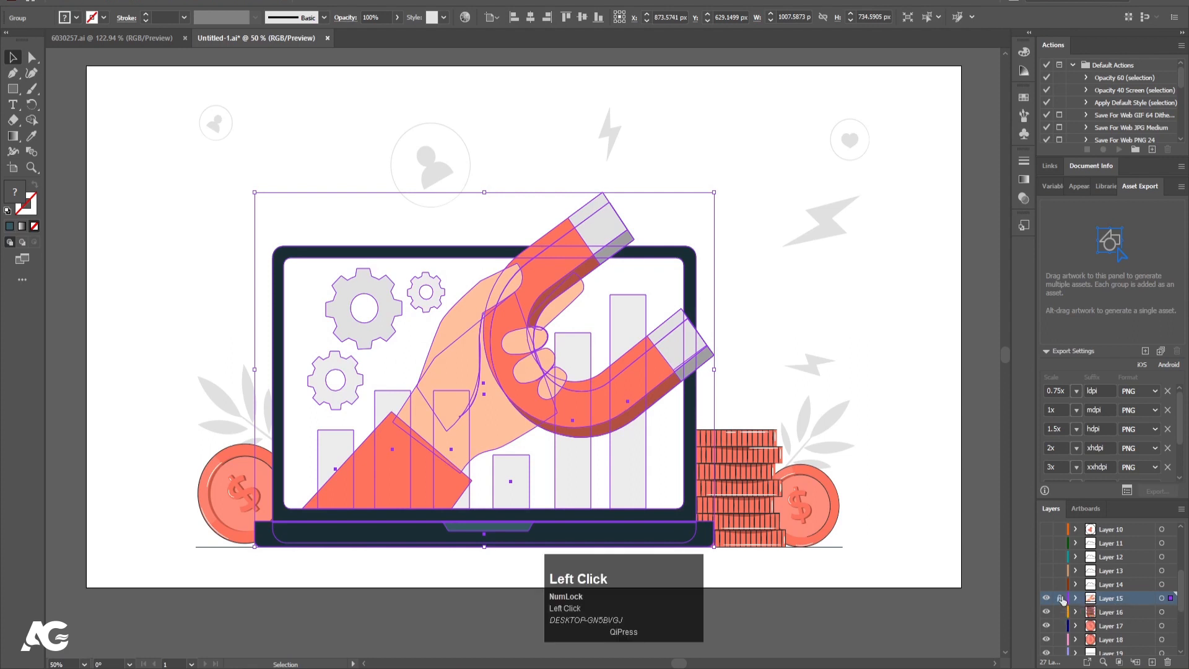
# - Ungroup the outer groups of the coin stack on Layer 16
pyautogui.scroll(-2, 1072, 601)
pyautogui.scroll(1, 1064, 581)
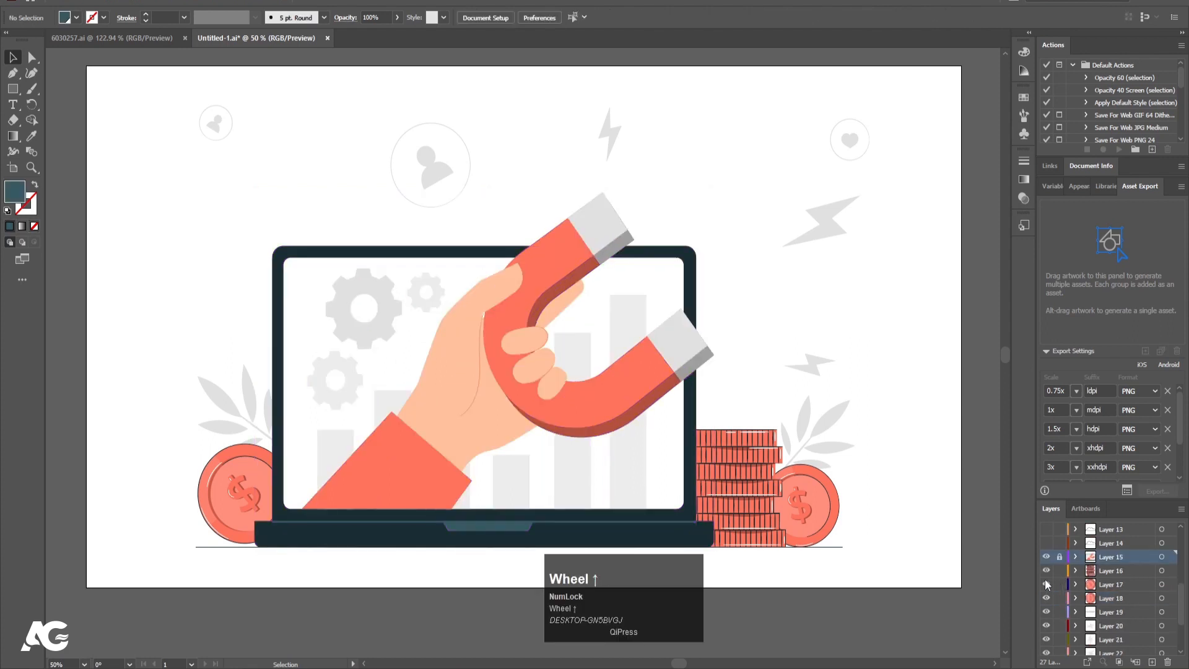
pyautogui.click(1046, 584)
pyautogui.click(1047, 584)
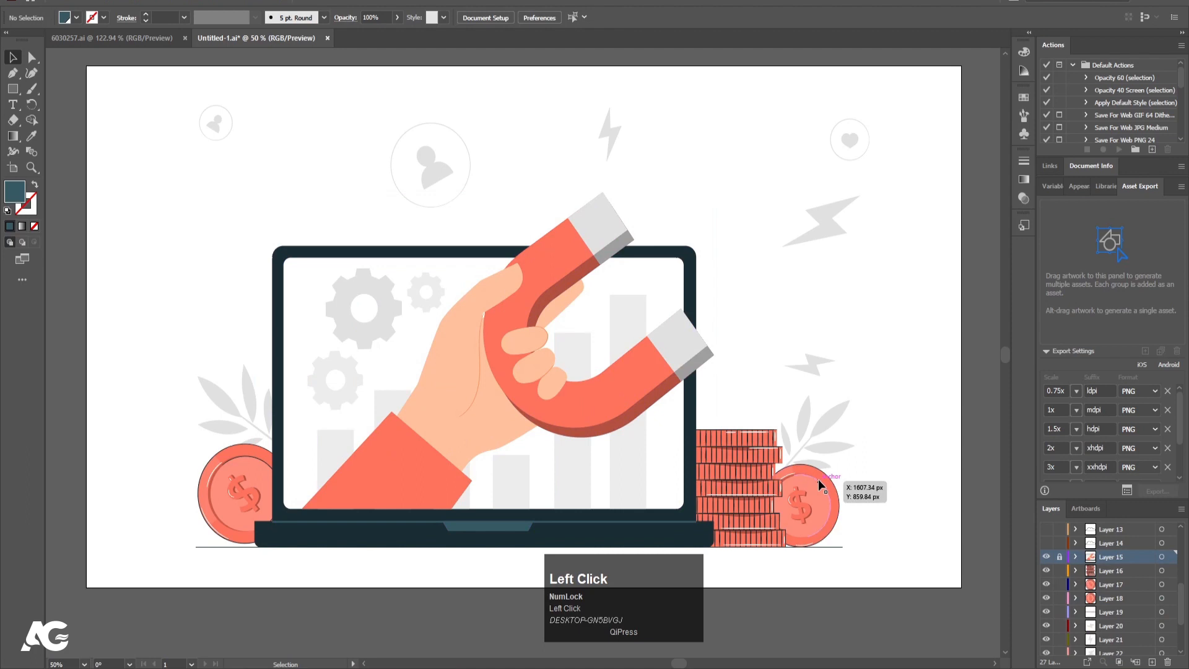
pyautogui.click(770, 442)
pyautogui.rightClick(771, 441)
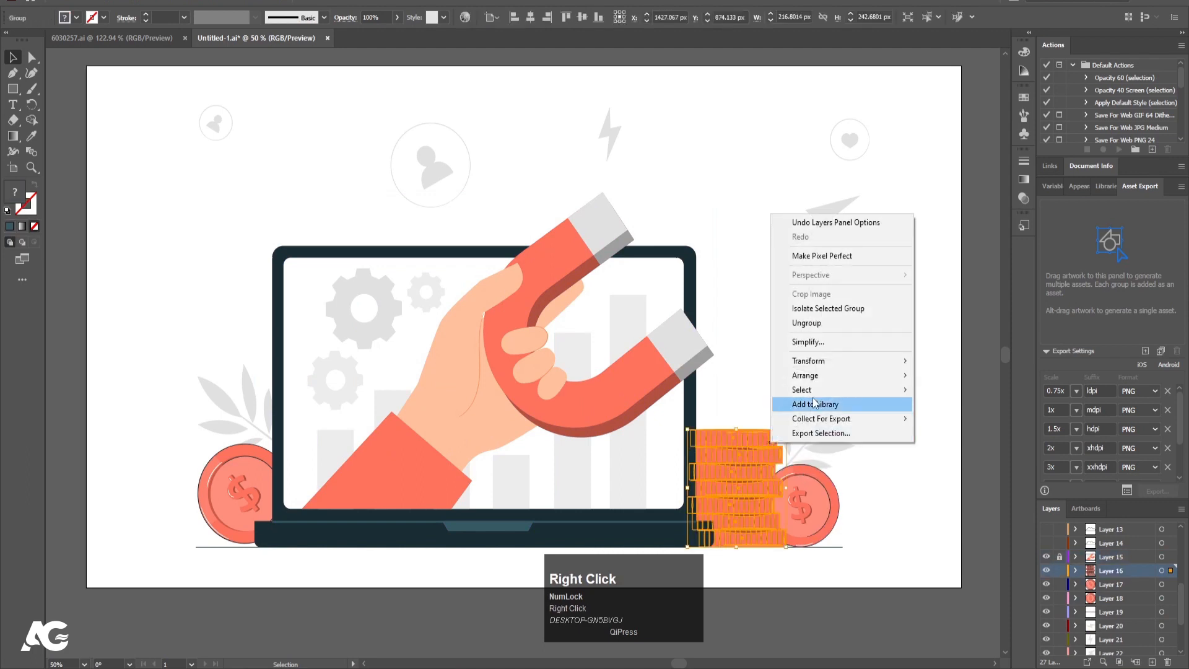
pyautogui.click(812, 324)
pyautogui.click(794, 339)
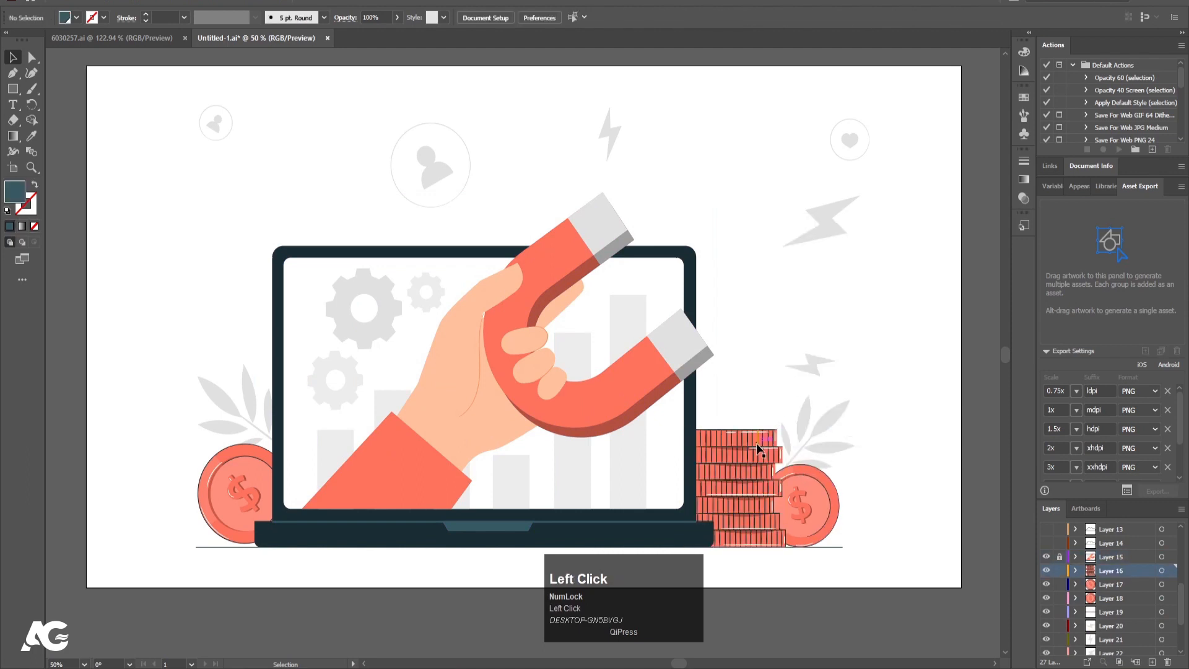
pyautogui.click(756, 443)
pyautogui.rightClick(756, 443)
pyautogui.click(781, 322)
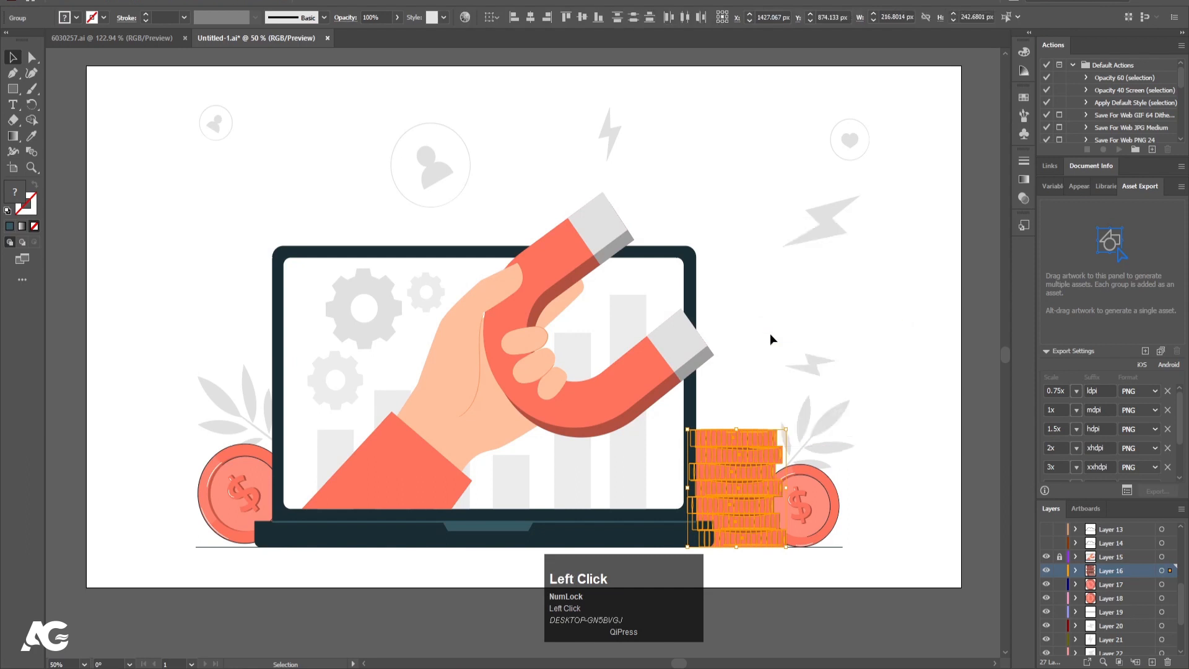
# - Keep ungrouping the coin stack's remaining nested groups until each coin can be selected separately
pyautogui.click(770, 333)
pyautogui.click(765, 433)
pyautogui.rightClick(765, 433)
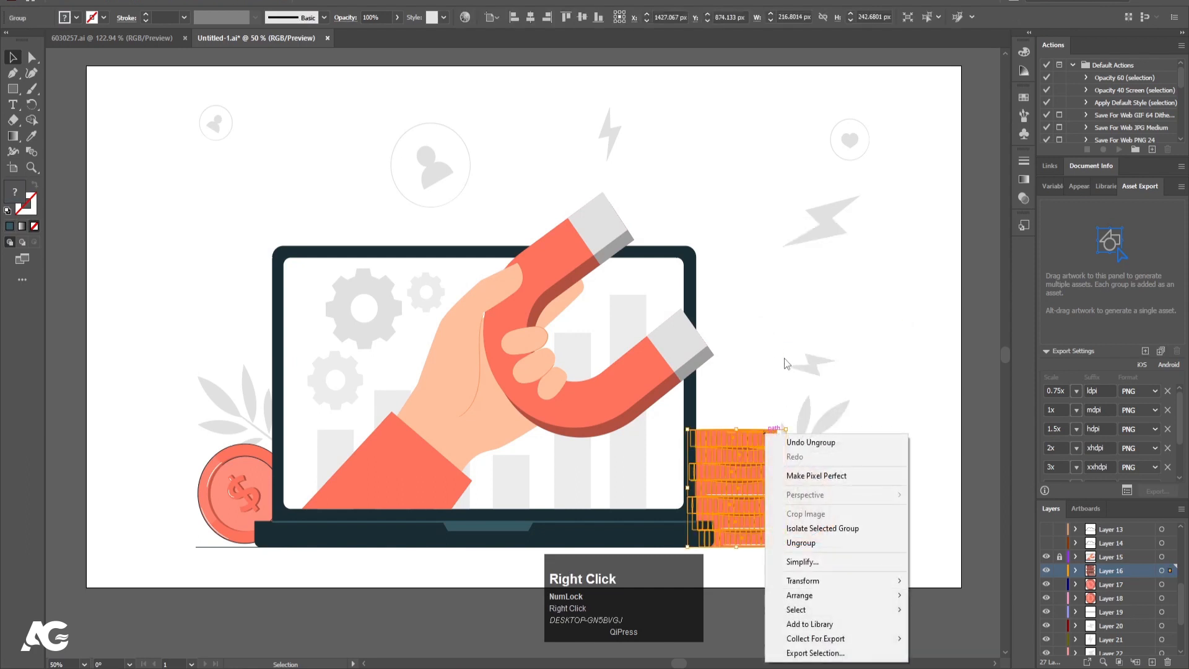
pyautogui.click(814, 545)
pyautogui.click(749, 374)
pyautogui.scroll(2, 760, 441)
pyautogui.click(761, 438)
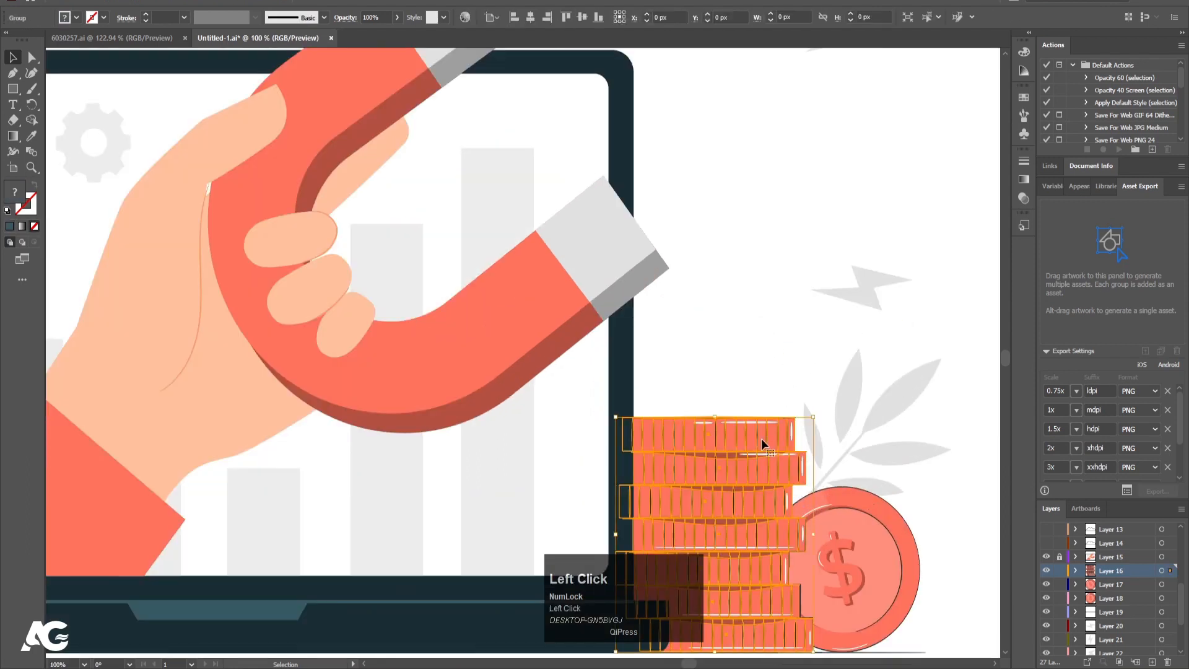
pyautogui.rightClick(763, 443)
pyautogui.click(798, 549)
pyautogui.click(753, 411)
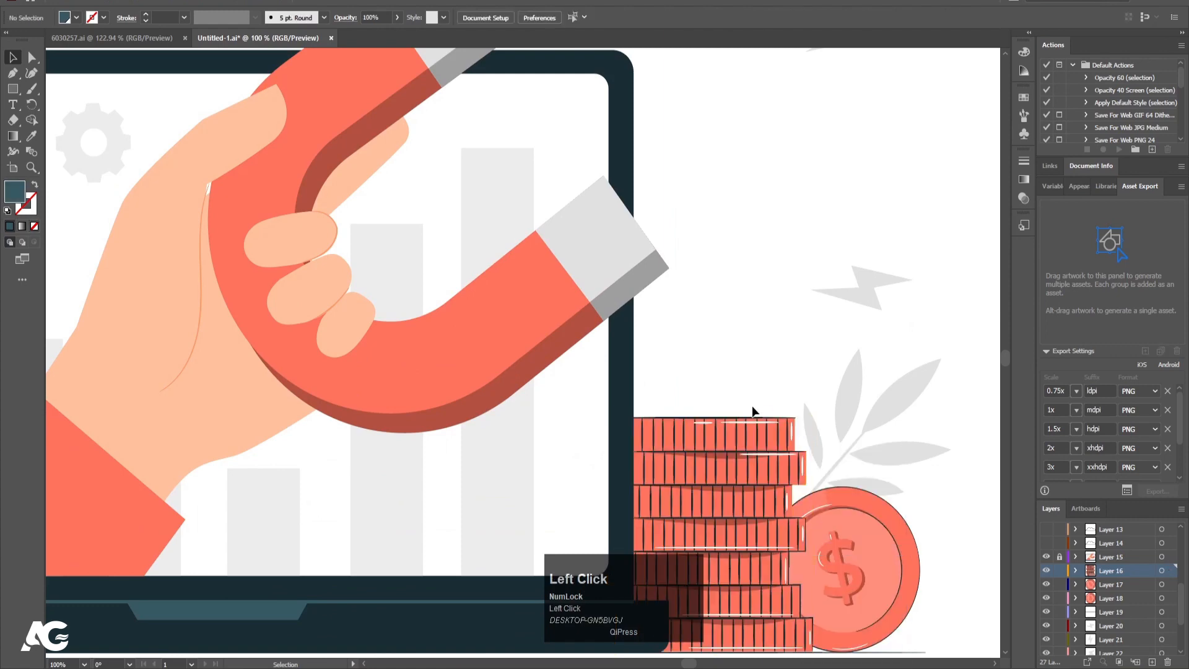
pyautogui.click(753, 425)
pyautogui.rightClick(753, 426)
pyautogui.click(799, 537)
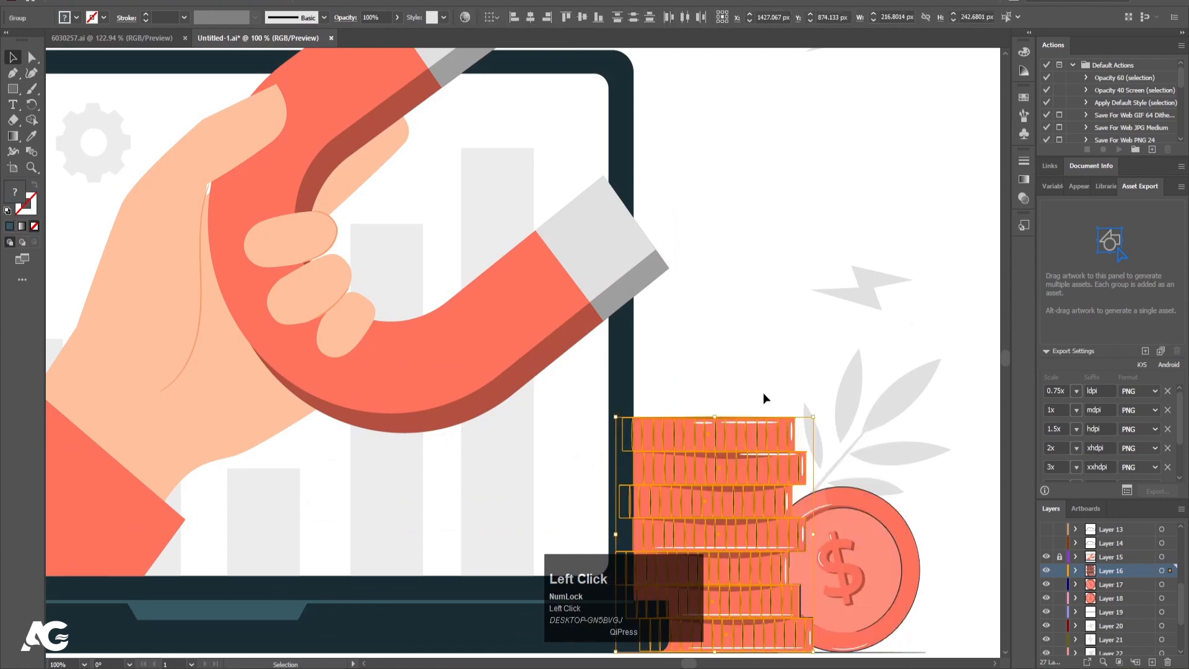
pyautogui.click(763, 395)
pyautogui.click(763, 443)
pyautogui.click(767, 389)
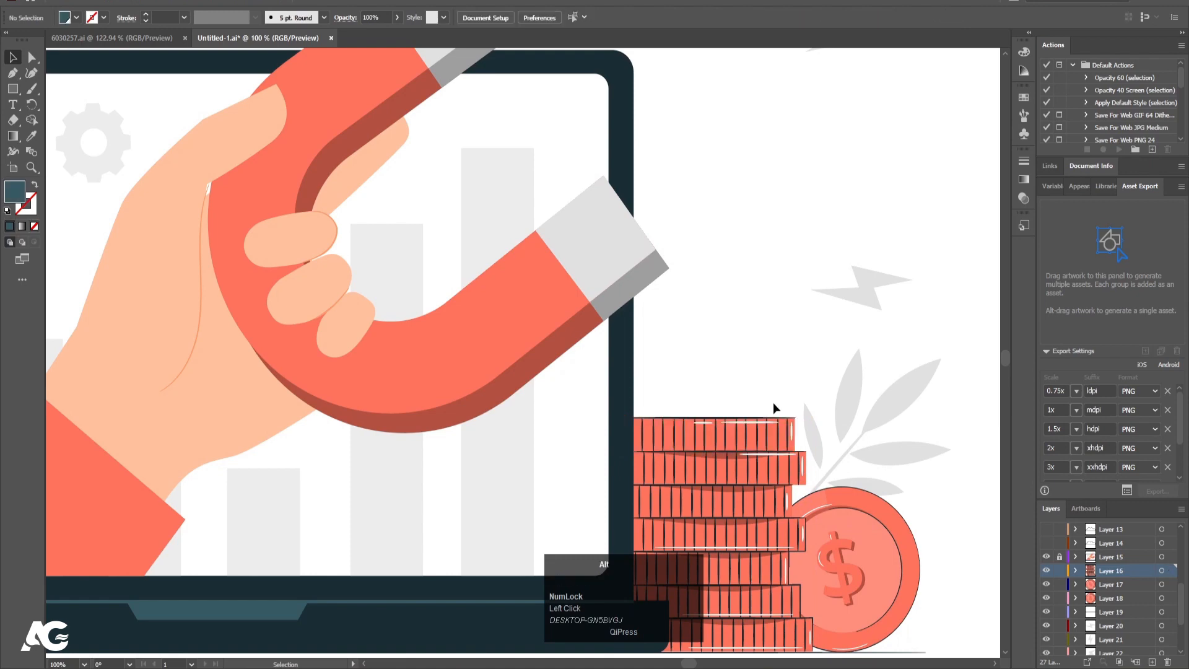
pyautogui.scroll(-1, 773, 403)
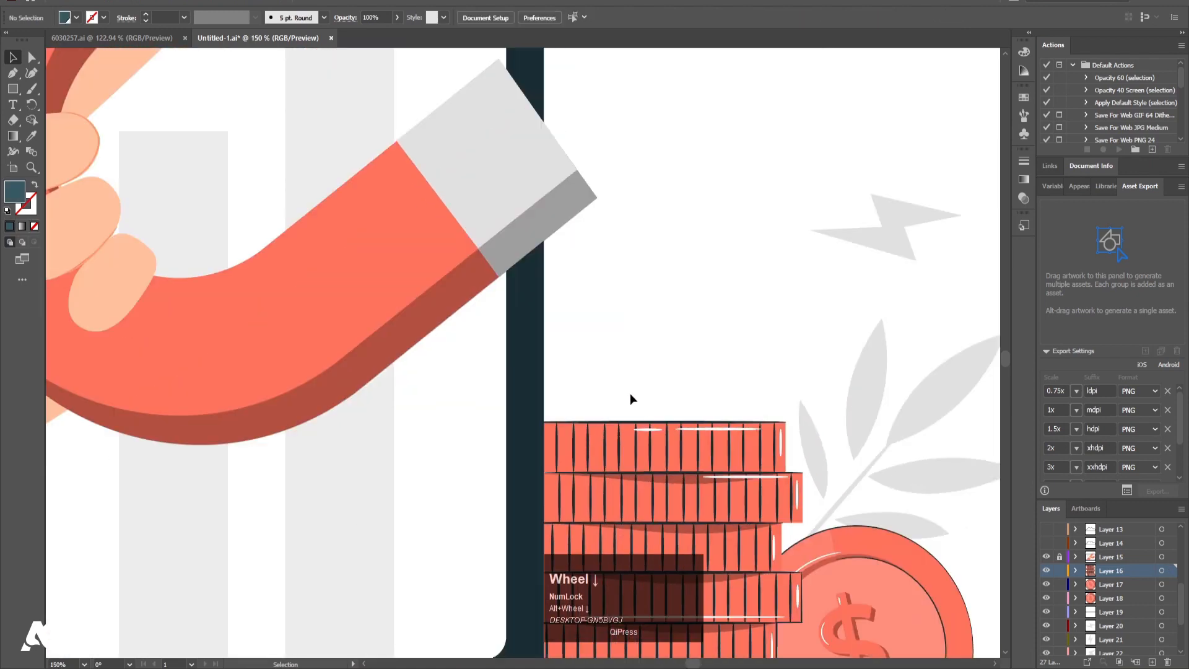
# - Cut the stack's topmost coin without the plant and paste it in place on a new layer above Layer 16
pyautogui.moveTo(630, 393); pyautogui.dragTo(812, 452)
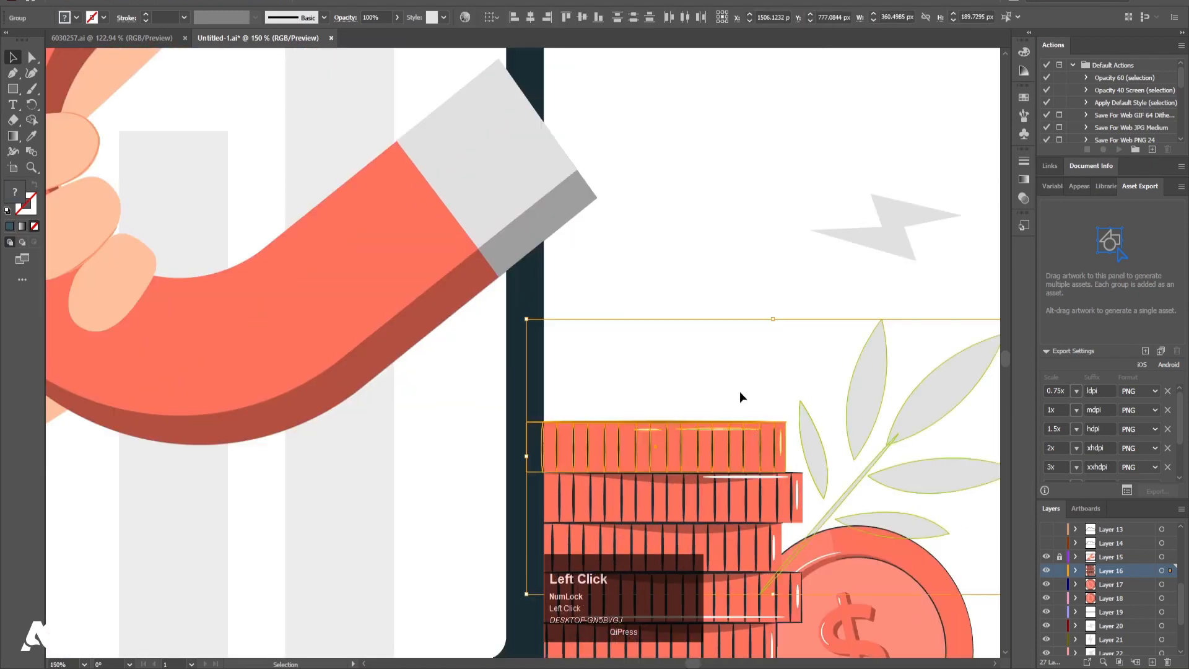
pyautogui.click(751, 442)
pyautogui.keyDown('shift'); pyautogui.click(730, 432); pyautogui.keyUp('shift')
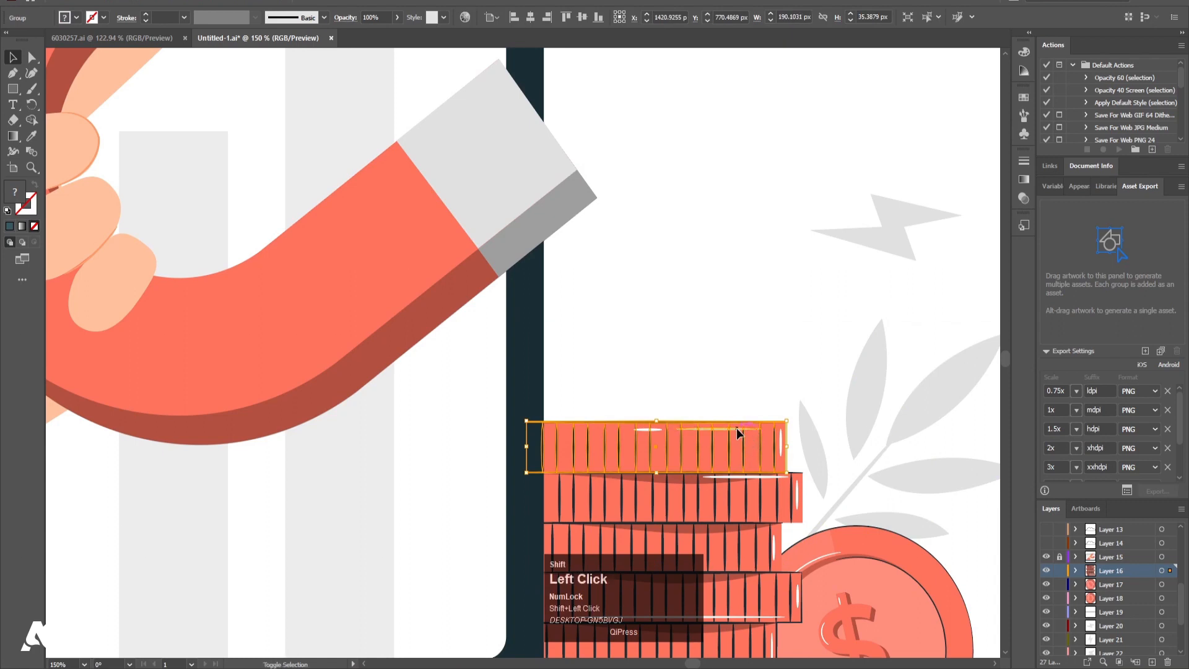
pyautogui.keyDown('shift'); pyautogui.click(736, 431); pyautogui.keyUp('shift')
pyautogui.hotkey('ctrl', 'x')
pyautogui.click(1151, 662)
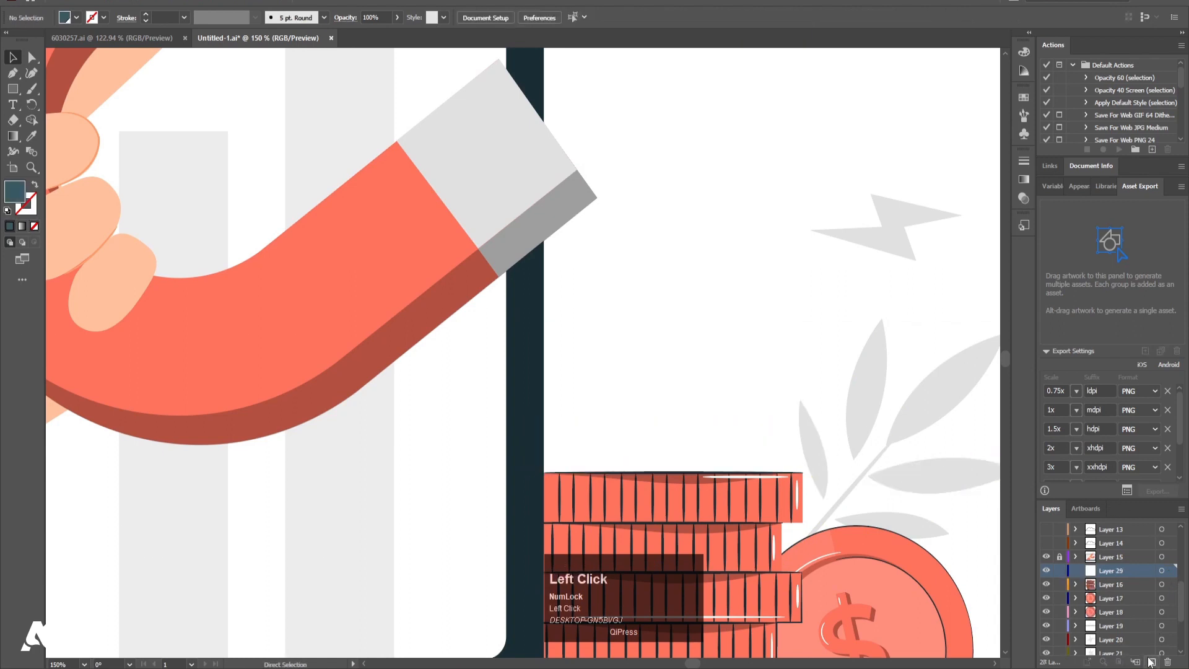
pyautogui.hotkey('ctrl', 'shift', 'v')
# - Rename the new layer "coin" and Layer 16 "coin refferance"
pyautogui.doubleClick(1106, 570)
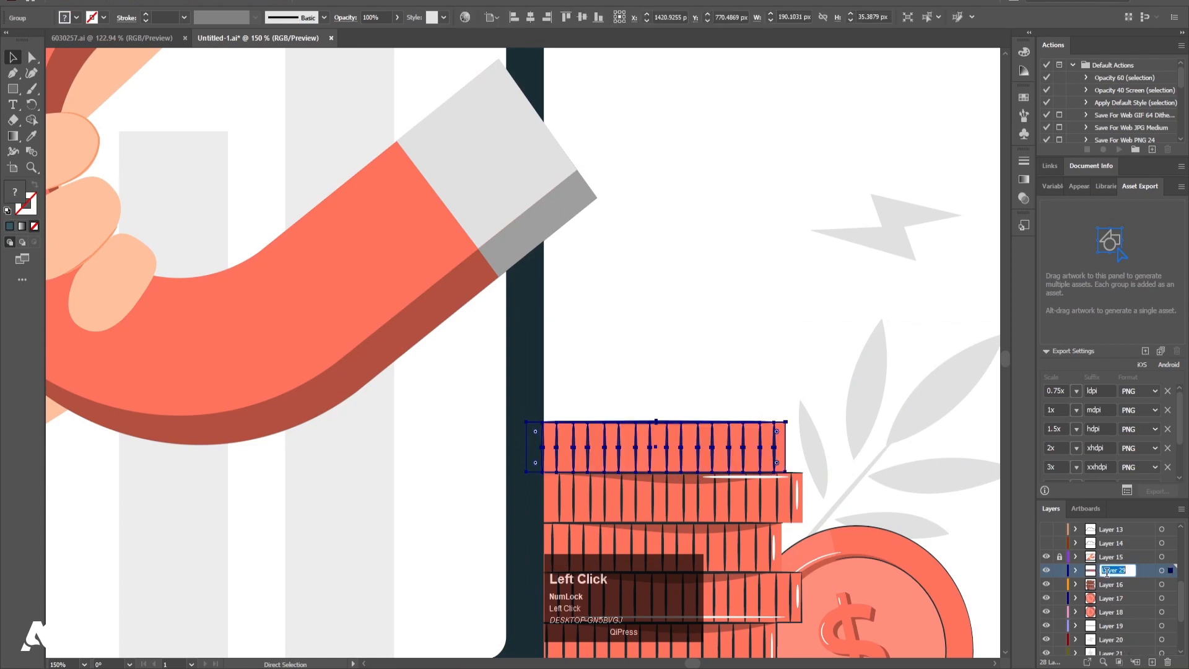
pyautogui.write('coin')
pyautogui.press('Return')
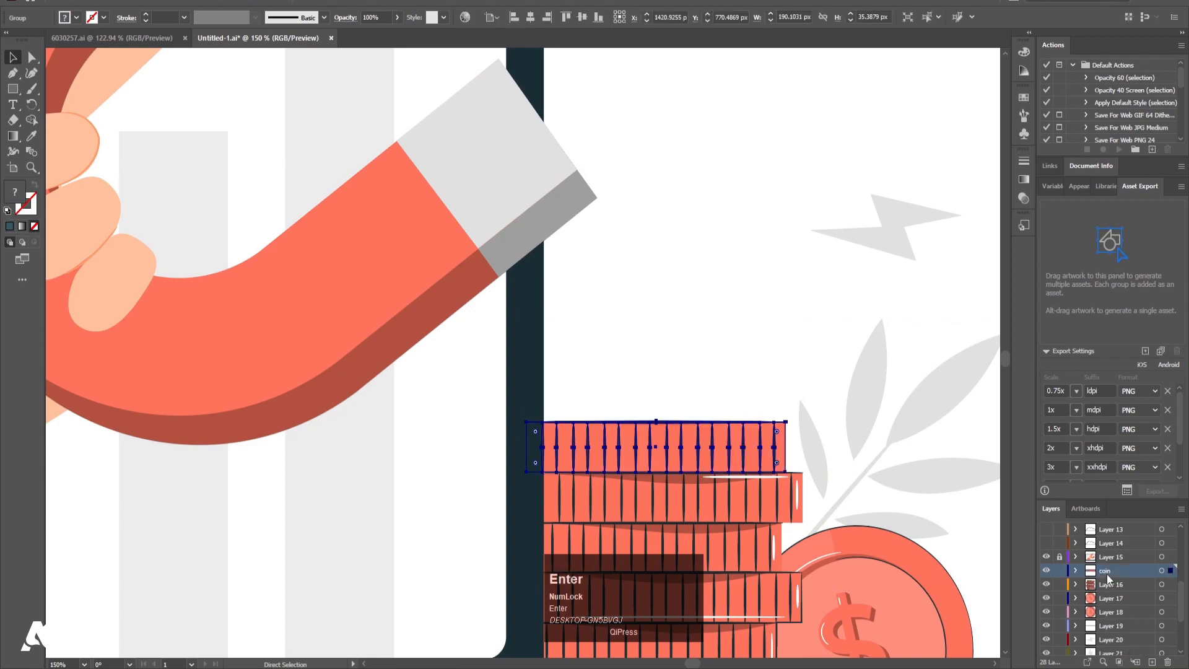
pyautogui.doubleClick(1110, 585)
pyautogui.write('c')
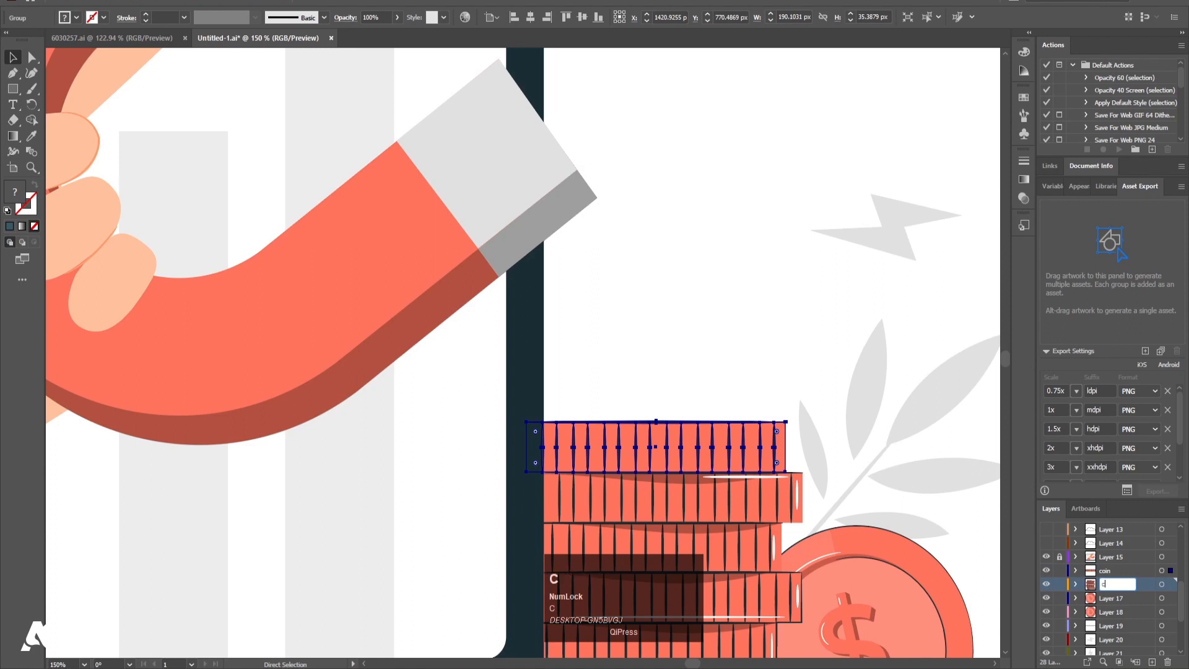
pyautogui.write('oin refferance')
pyautogui.press('Return')
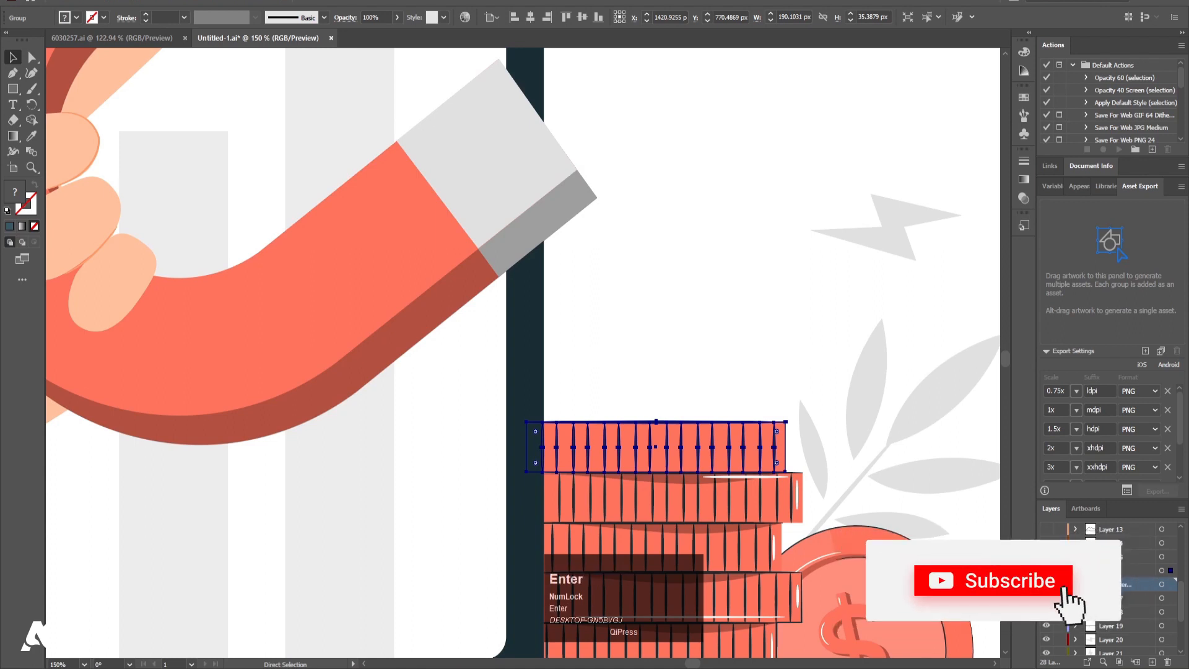
# - Hide the coin and coin refferance layers, plus Layer 17 with the dollar coin beside the laptop's left edge
pyautogui.click(1046, 584)
pyautogui.click(1046, 570)
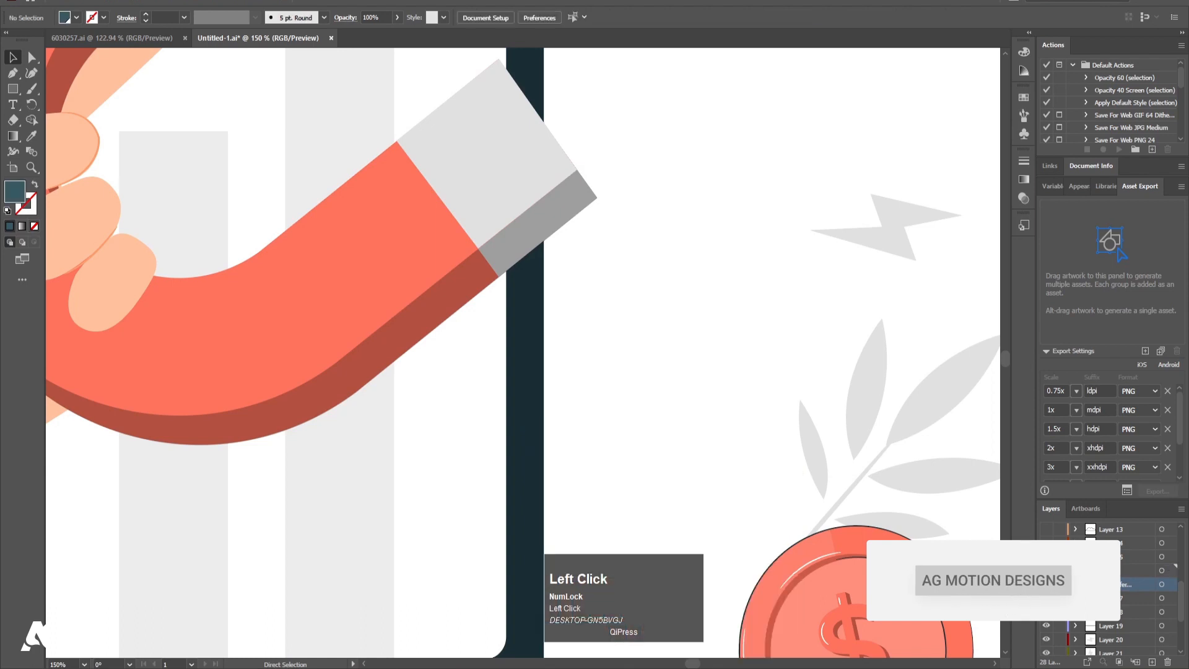
pyautogui.scroll(-2, 796, 539)
pyautogui.scroll(-1, 823, 533)
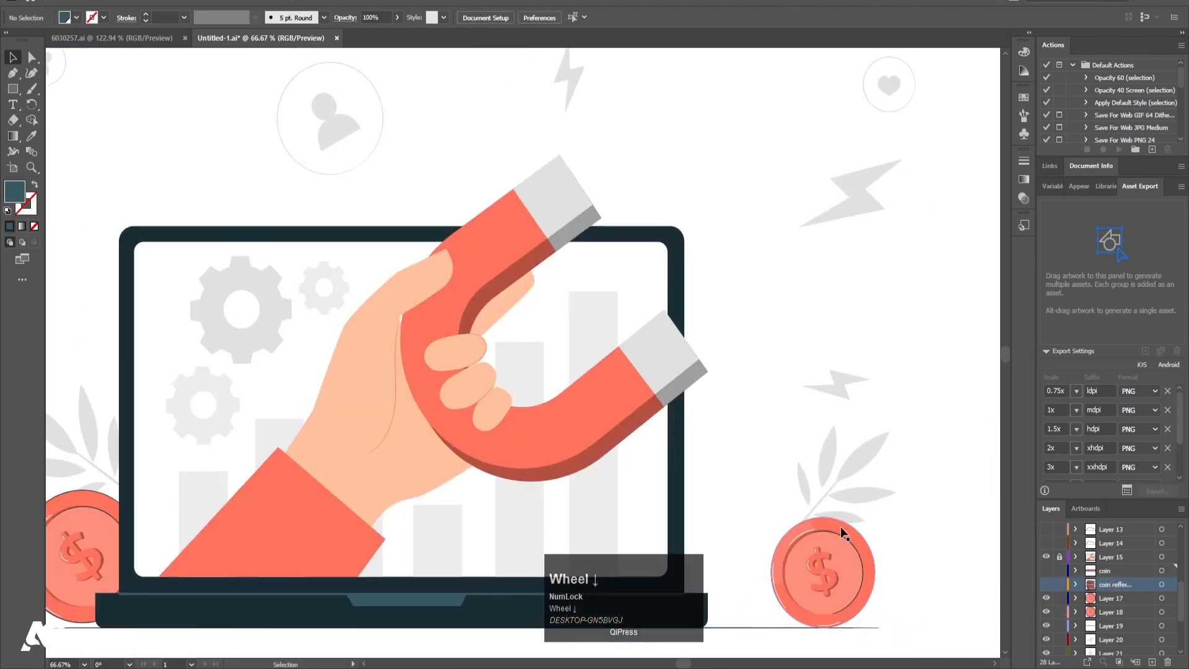
pyautogui.click(1047, 598)
pyautogui.scroll(-1, 381, 525)
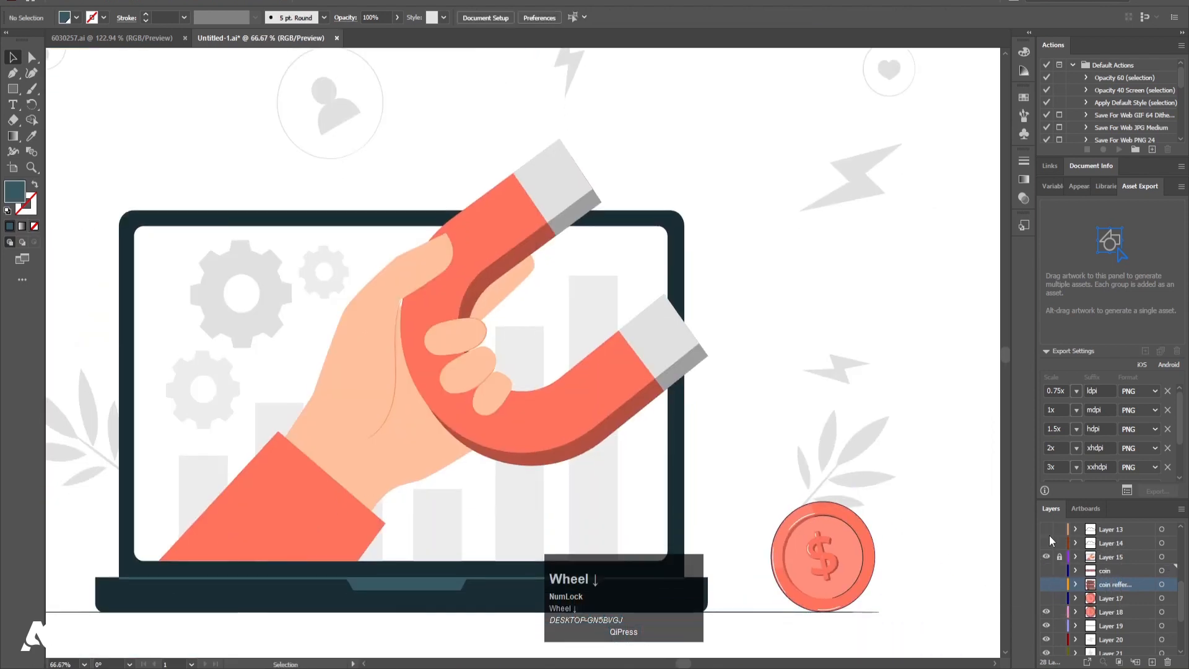
# - Hide Layer 18 with the dollar coin beside the laptop, plus Layers 19 and 20
pyautogui.click(1046, 612)
pyautogui.click(1047, 626)
pyautogui.scroll(-2, 1046, 629)
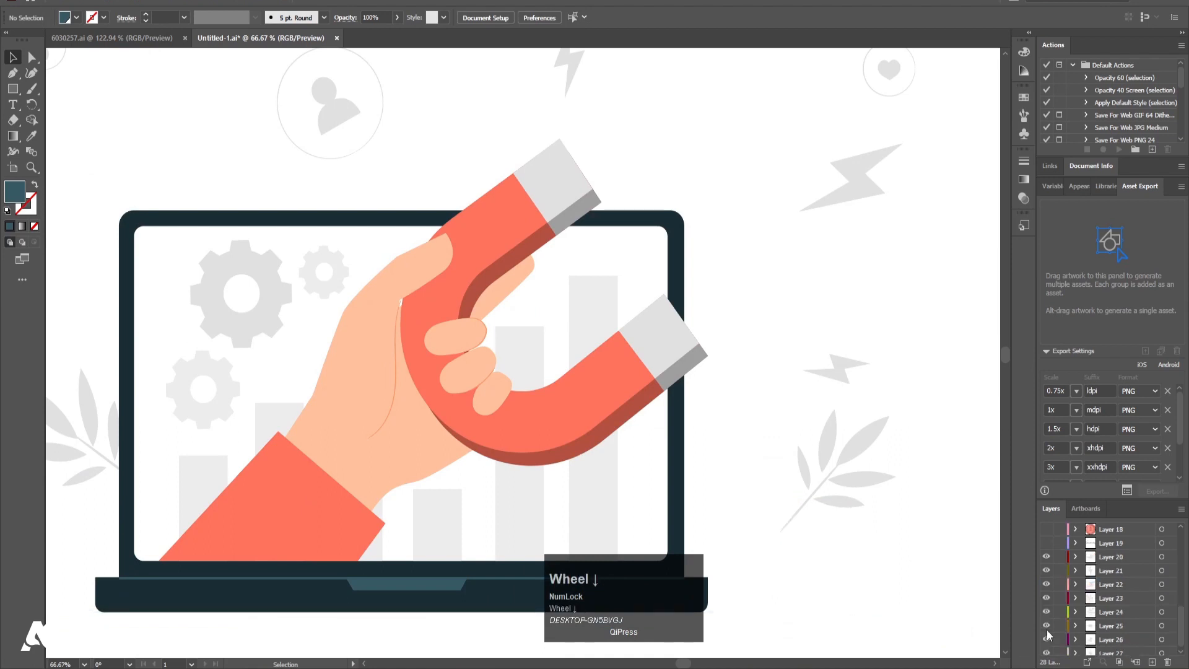
pyautogui.click(1046, 556)
pyautogui.scroll(-2, 820, 437)
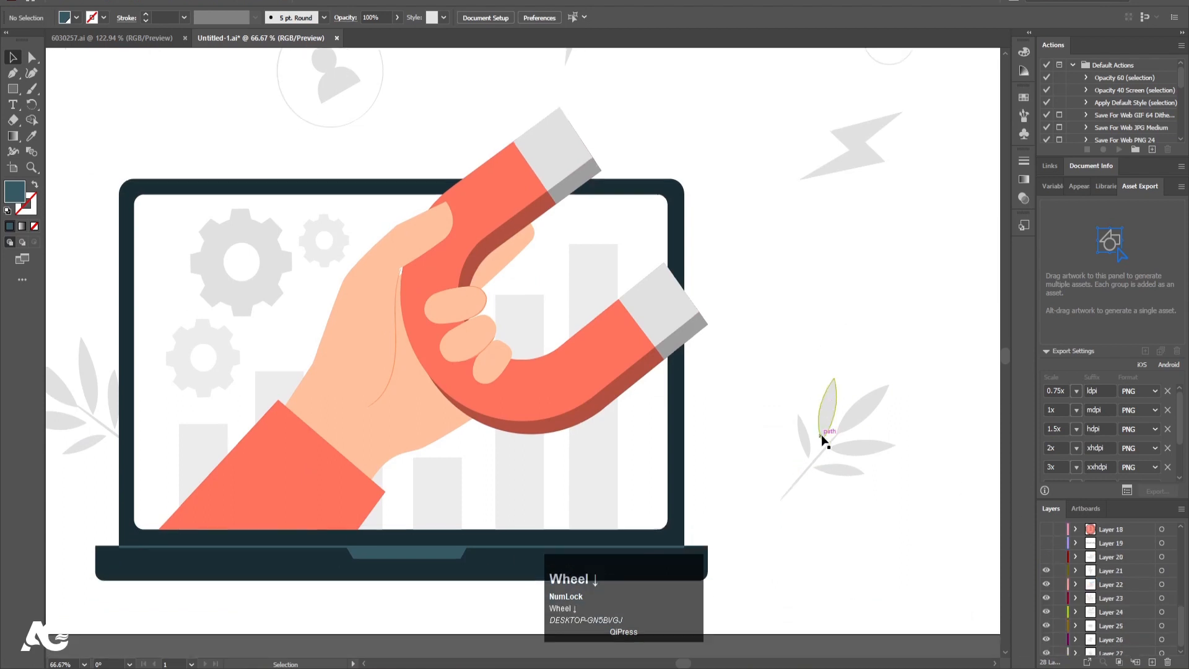
# - Hide Layers 21 to 27, which hold the plants, lightning bolts and round icons around the laptop
pyautogui.keyDown('alt'); pyautogui.scroll(-1, 860, 437); pyautogui.keyUp('alt')
pyautogui.click(859, 437)
pyautogui.scroll(-1, 1079, 599)
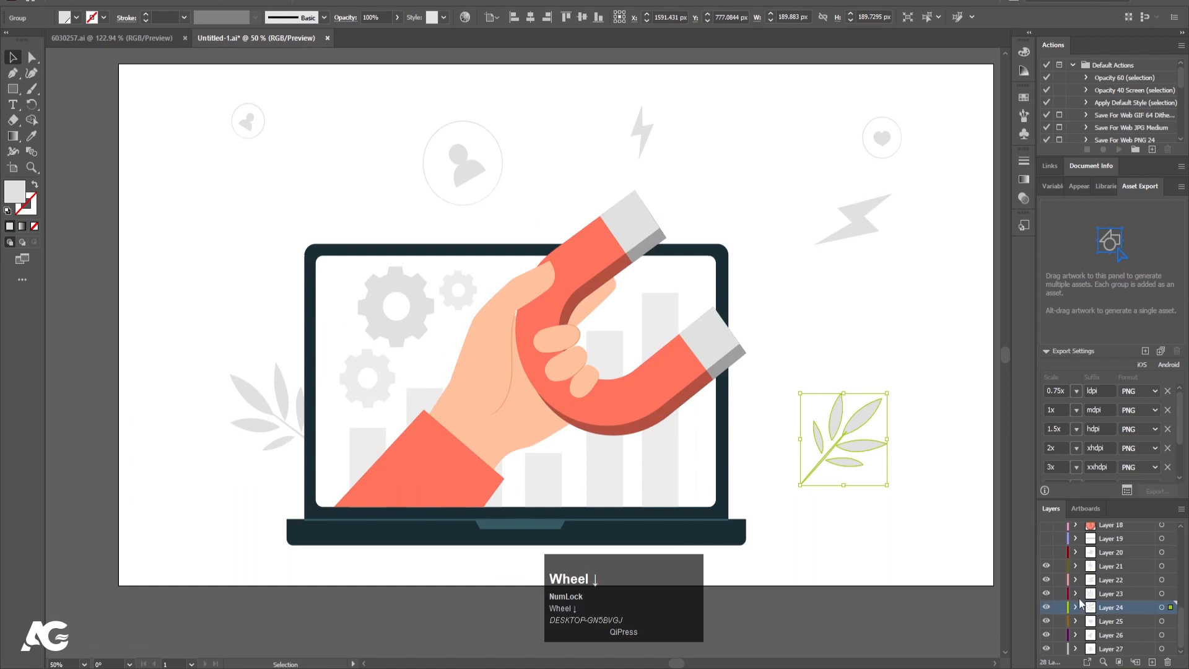
pyautogui.moveTo(1047, 581); pyautogui.dragTo(1048, 658)
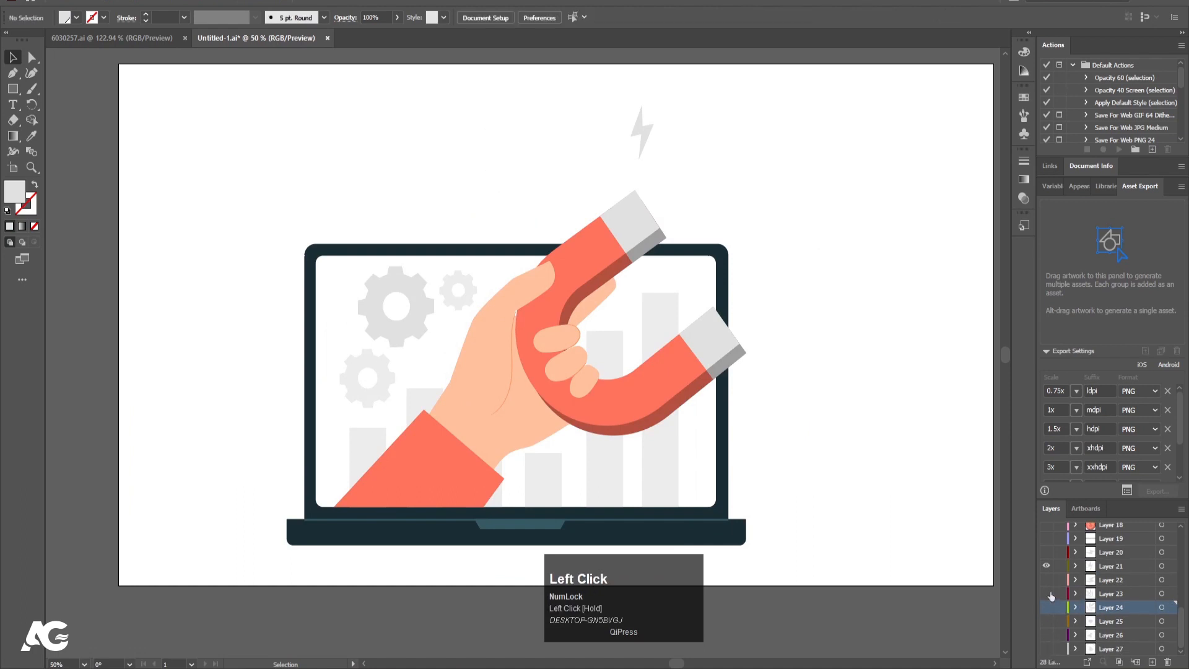
pyautogui.click(1048, 565)
pyautogui.press('v')
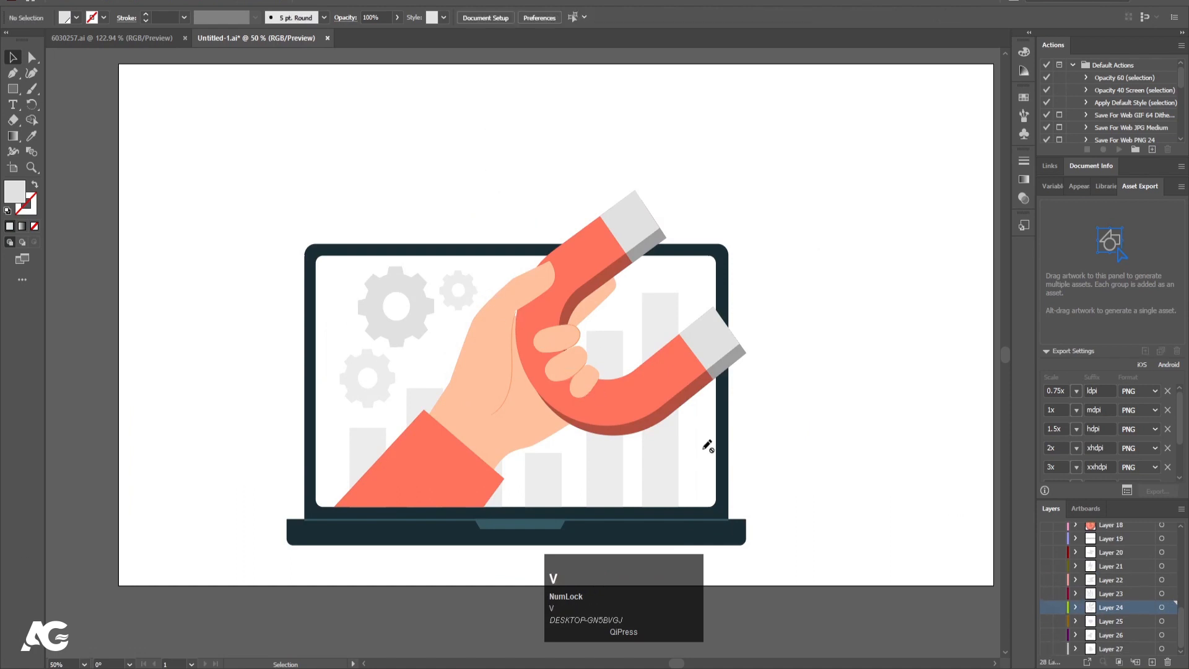
# - Unlock Layer 15 and ungroup its laptop, hand and magnet artwork
pyautogui.scroll(4, 1079, 594)
pyautogui.click(1054, 596)
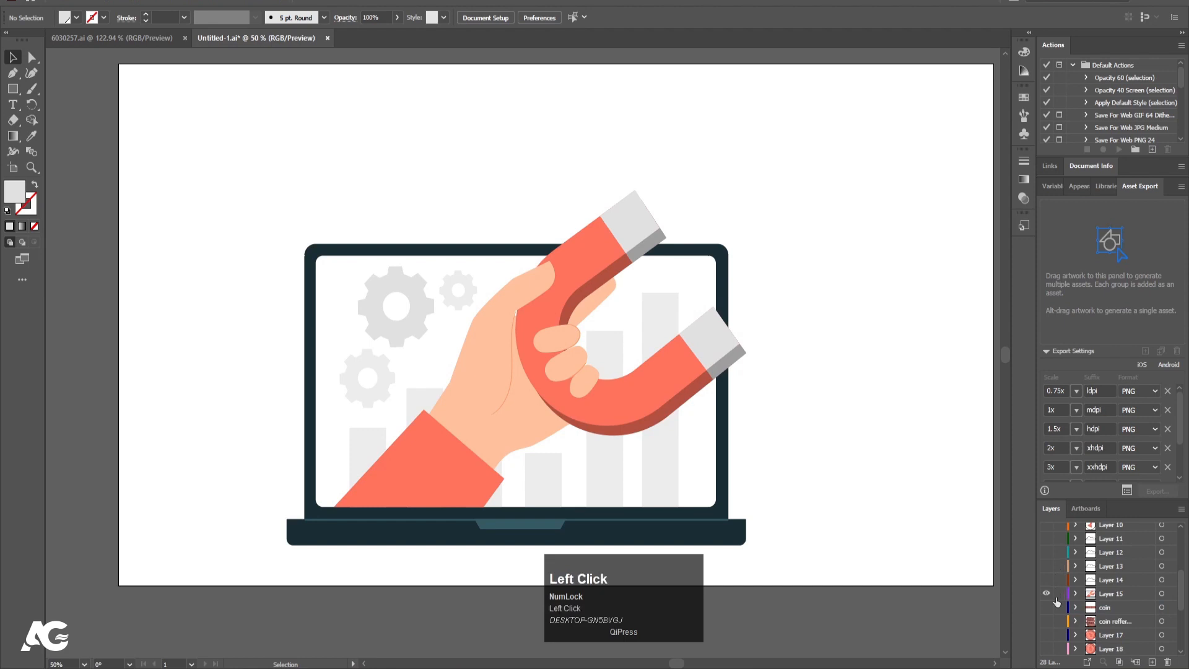
pyautogui.click(579, 379)
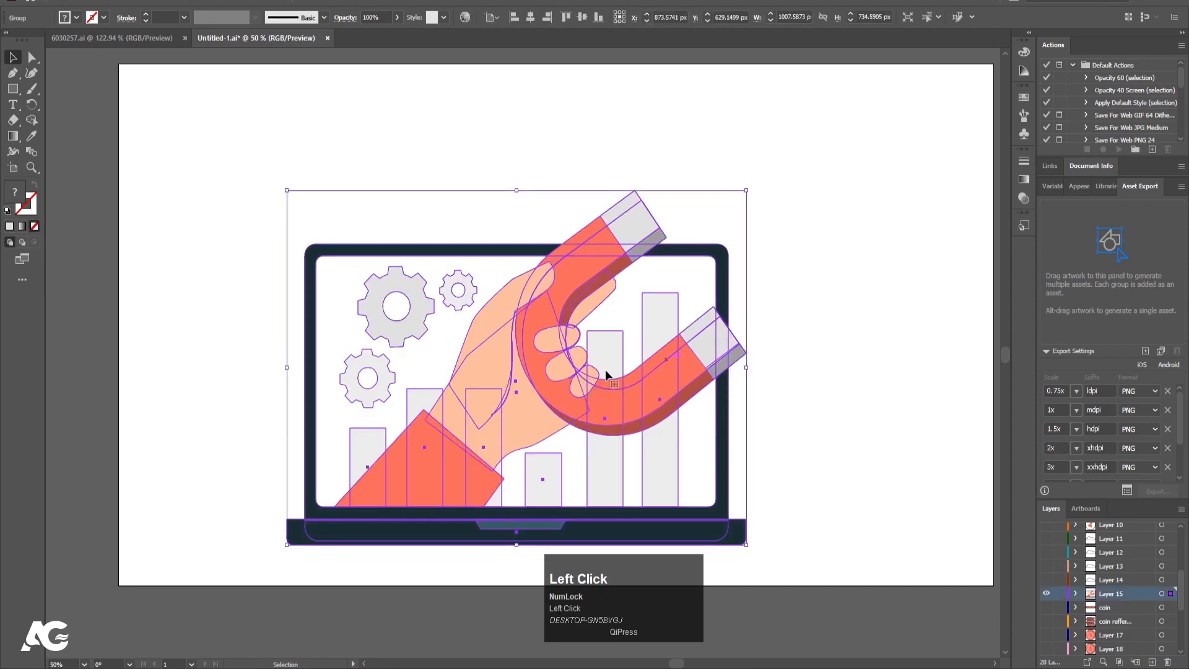
pyautogui.rightClick(631, 409)
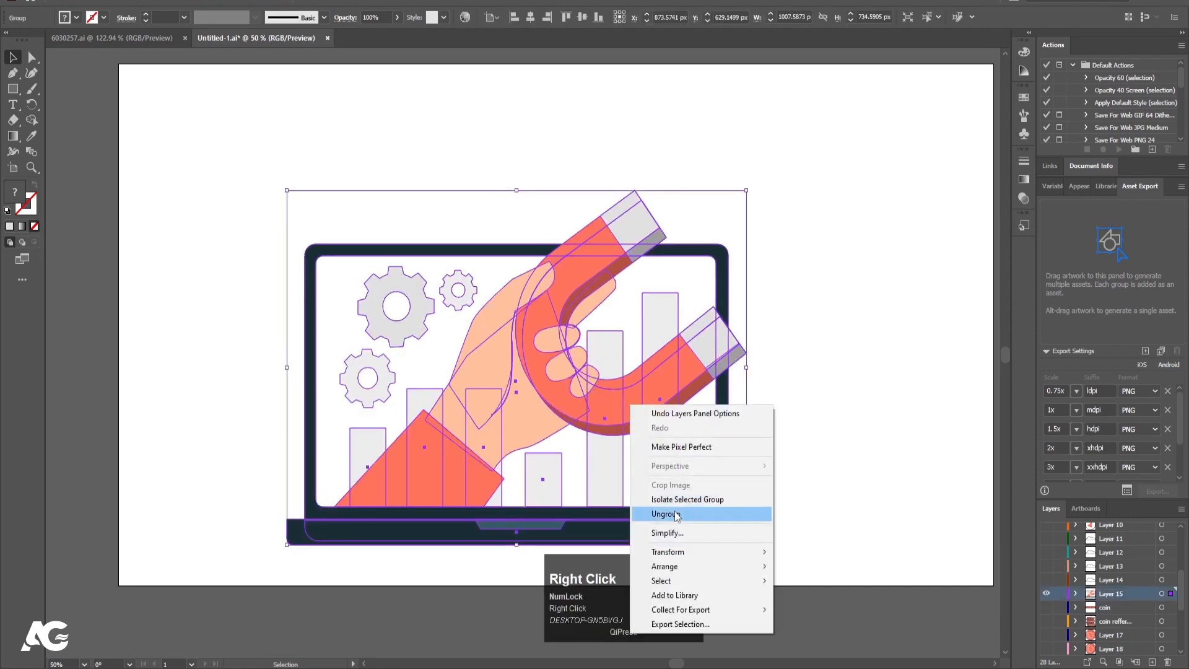
pyautogui.click(666, 513)
pyautogui.click(834, 427)
# - Cut the hand with the magnet, paste it in place on a new layer above Layer 15, and hide that layer
pyautogui.click(626, 401)
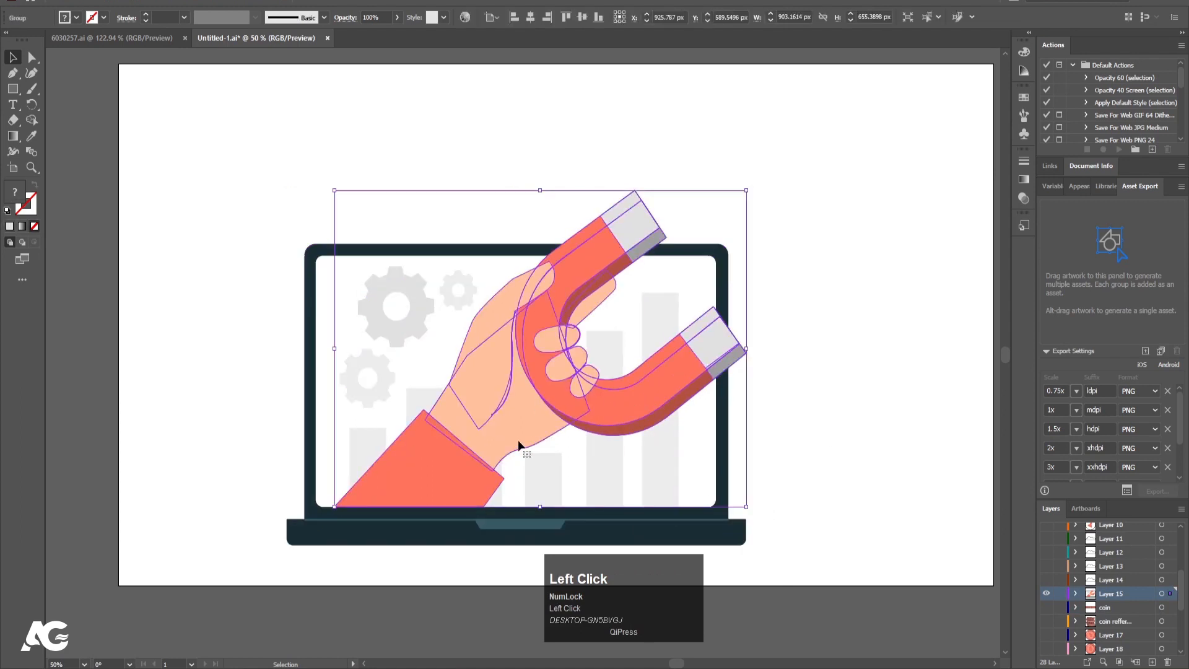
pyautogui.hotkey('ctrl', 'x')
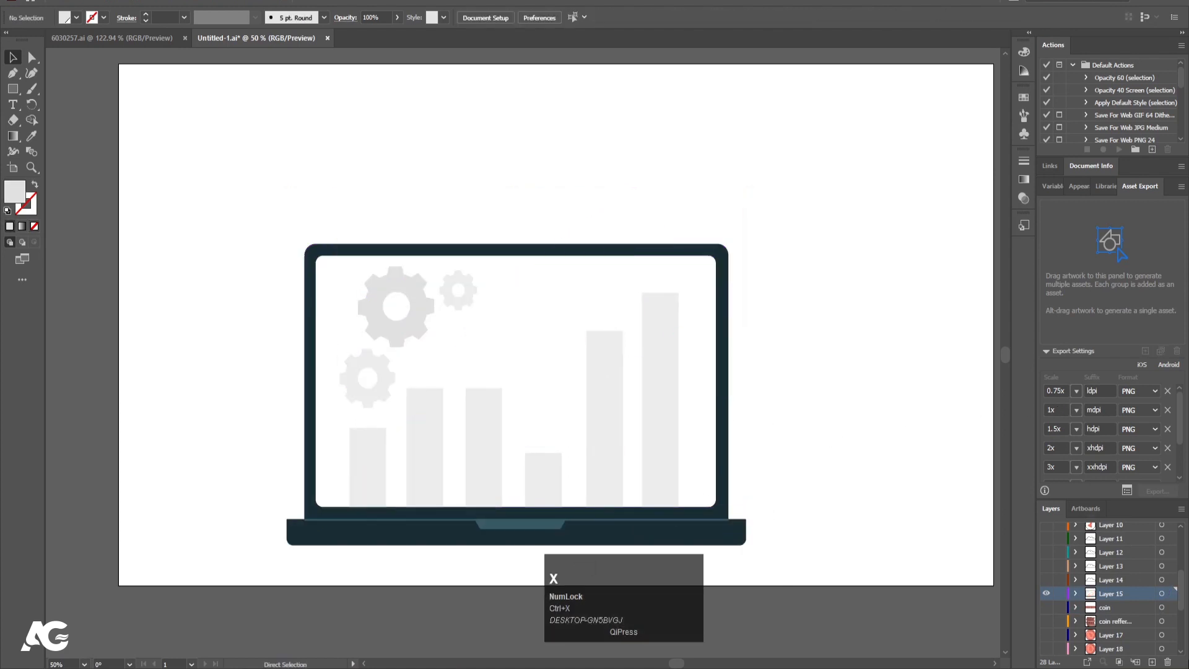
pyautogui.hotkey('ctrl', 'shift', 'v')
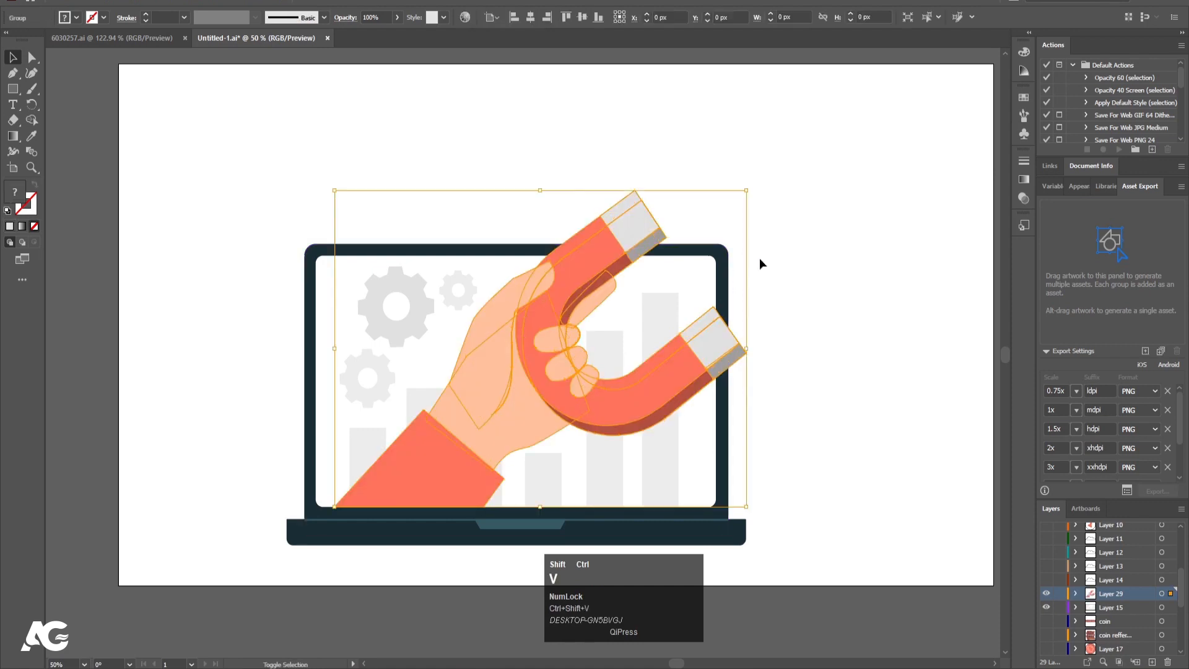
pyautogui.click(1046, 593)
# - Cut the six chart bars and the gears from the laptop screen and paste them in place on a new layer above Layer 15
pyautogui.click(612, 412)
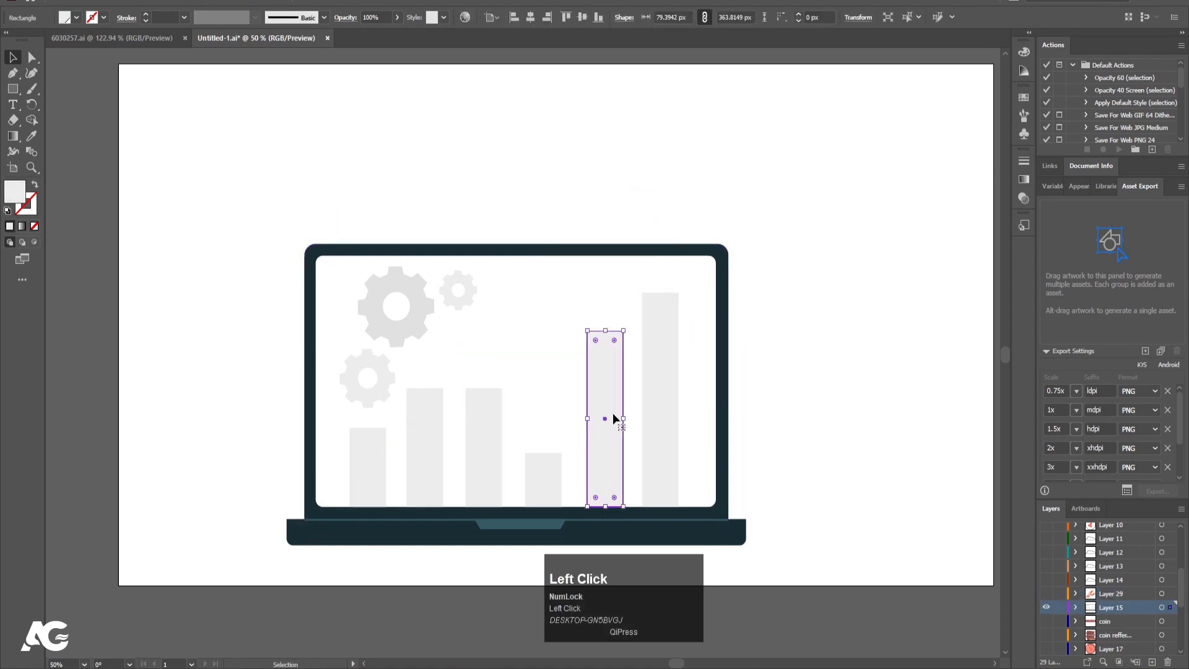
pyautogui.keyDown('shift'); pyautogui.click(674, 383); pyautogui.keyUp('shift')
pyautogui.keyDown('shift'); pyautogui.click(540, 489); pyautogui.keyUp('shift')
pyautogui.keyDown('shift'); pyautogui.click(494, 454); pyautogui.keyUp('shift')
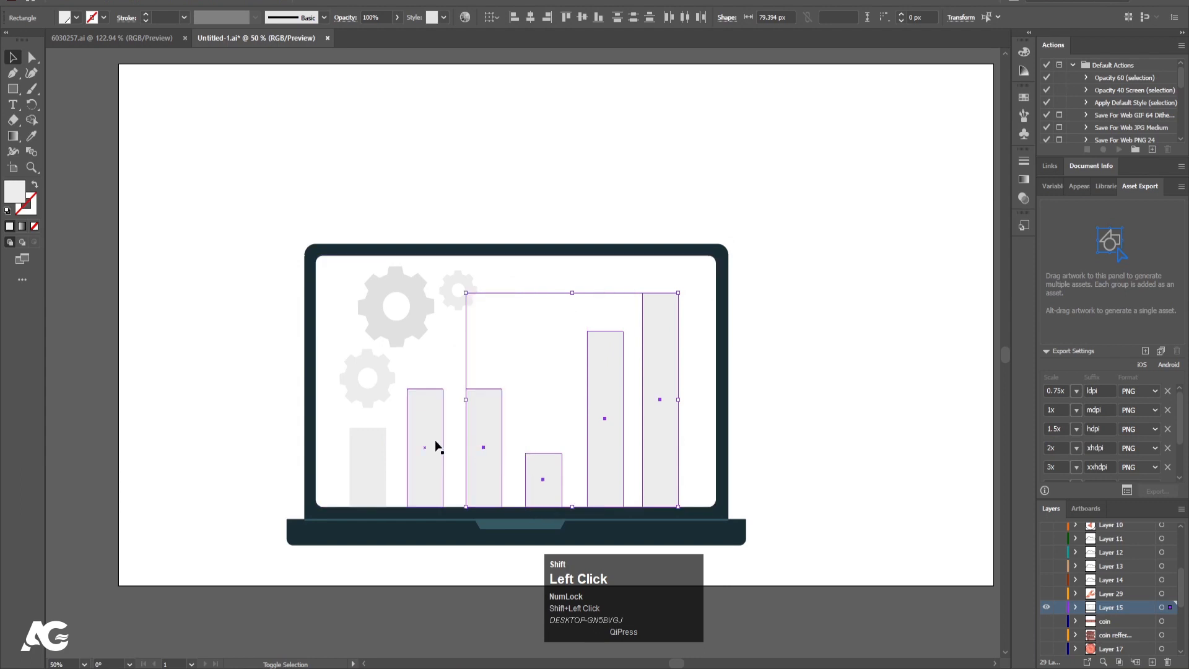
pyautogui.keyDown('shift'); pyautogui.click(437, 446); pyautogui.keyUp('shift')
pyautogui.keyDown('shift'); pyautogui.click(364, 469); pyautogui.keyUp('shift')
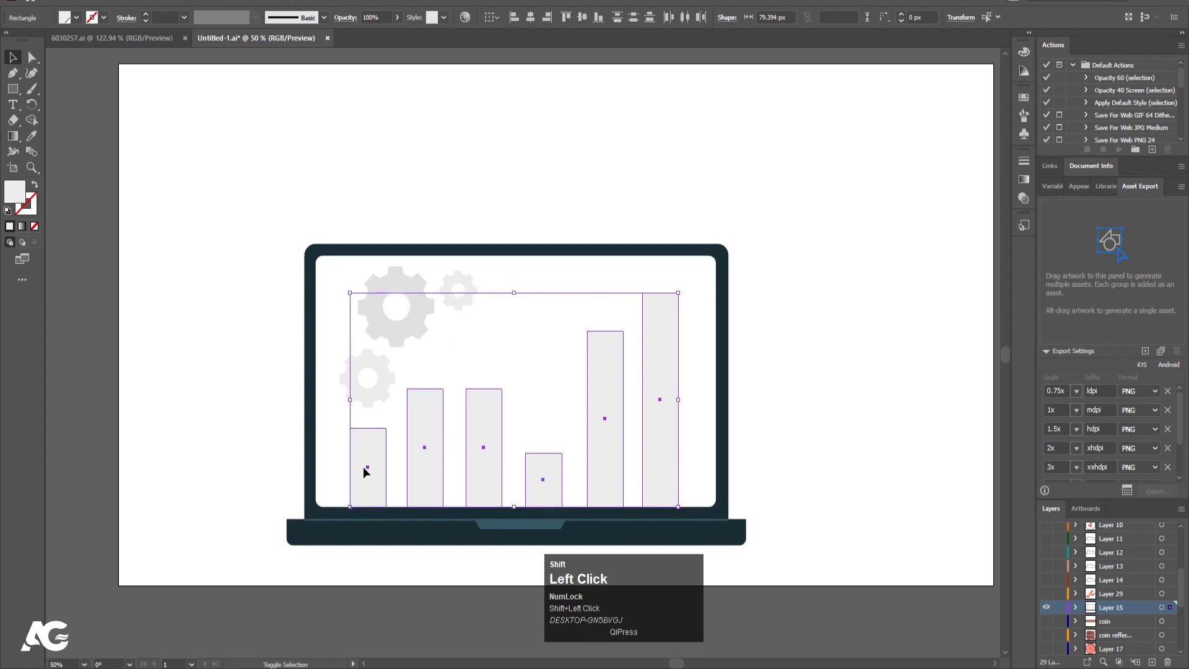
pyautogui.keyDown('shift'); pyautogui.click(400, 340); pyautogui.keyUp('shift')
pyautogui.keyDown('shift'); pyautogui.click(452, 305); pyautogui.keyUp('shift')
pyautogui.hotkey('ctrl', 'x')
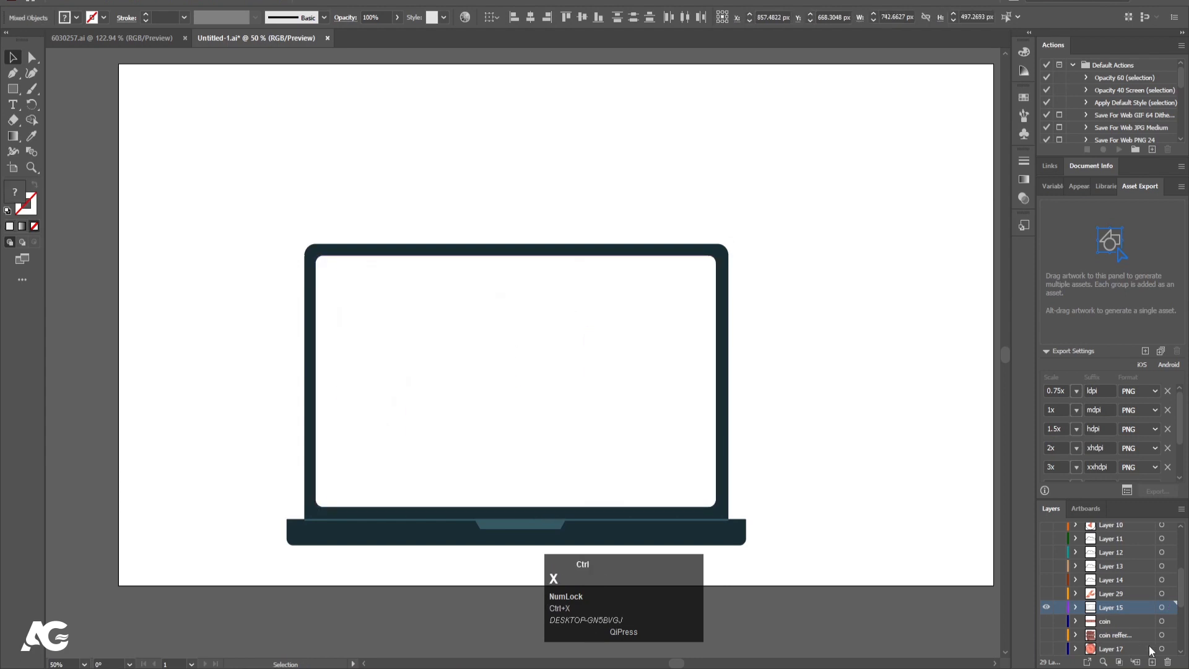
pyautogui.click(1152, 662)
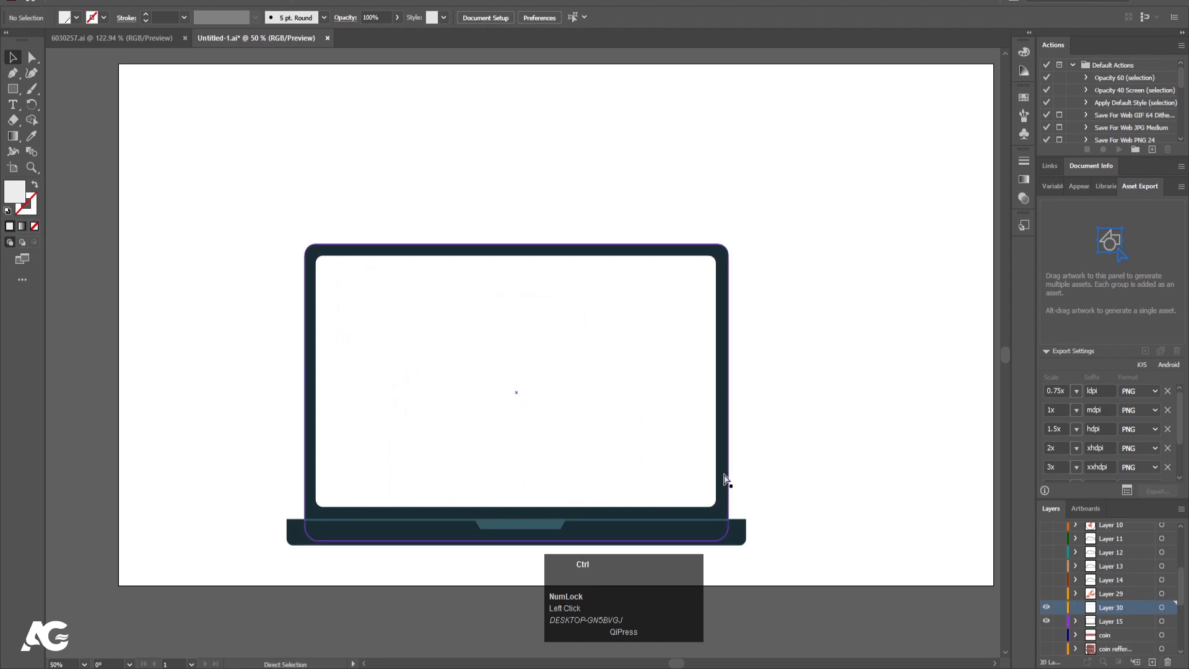
pyautogui.hotkey('ctrl', 'shift', 'v')
# - Release the bars and gears on Layer 30 to separate layers using the Sequence option
pyautogui.click(1076, 608)
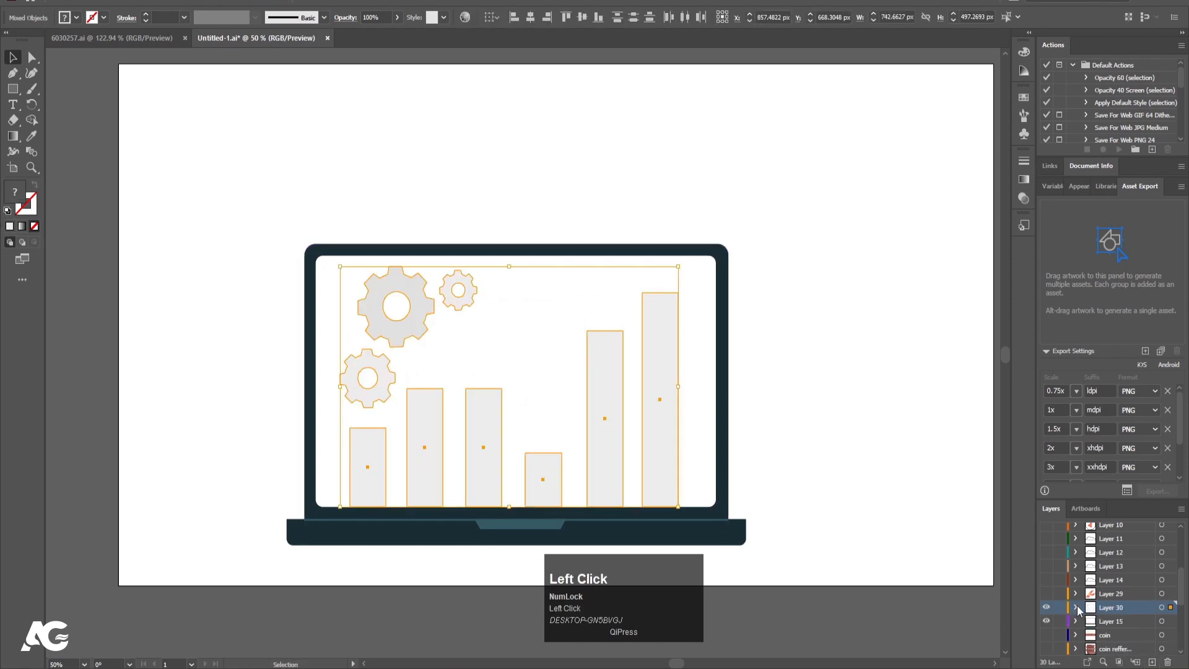
pyautogui.scroll(-1, 1182, 591)
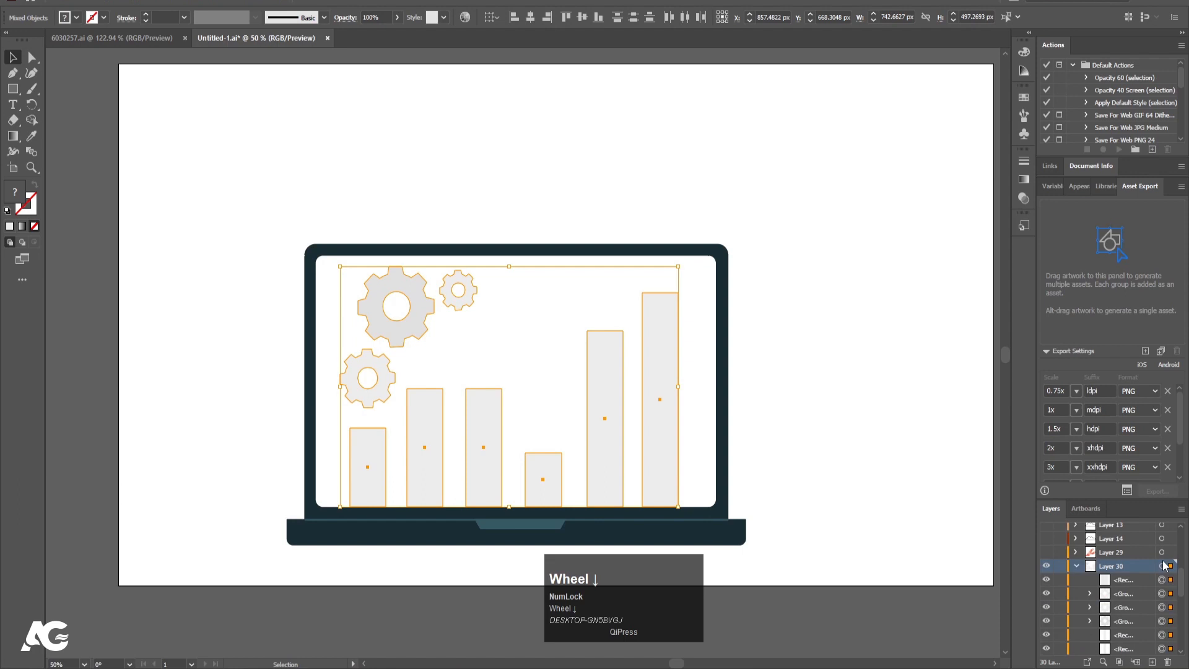
pyautogui.click(1181, 509)
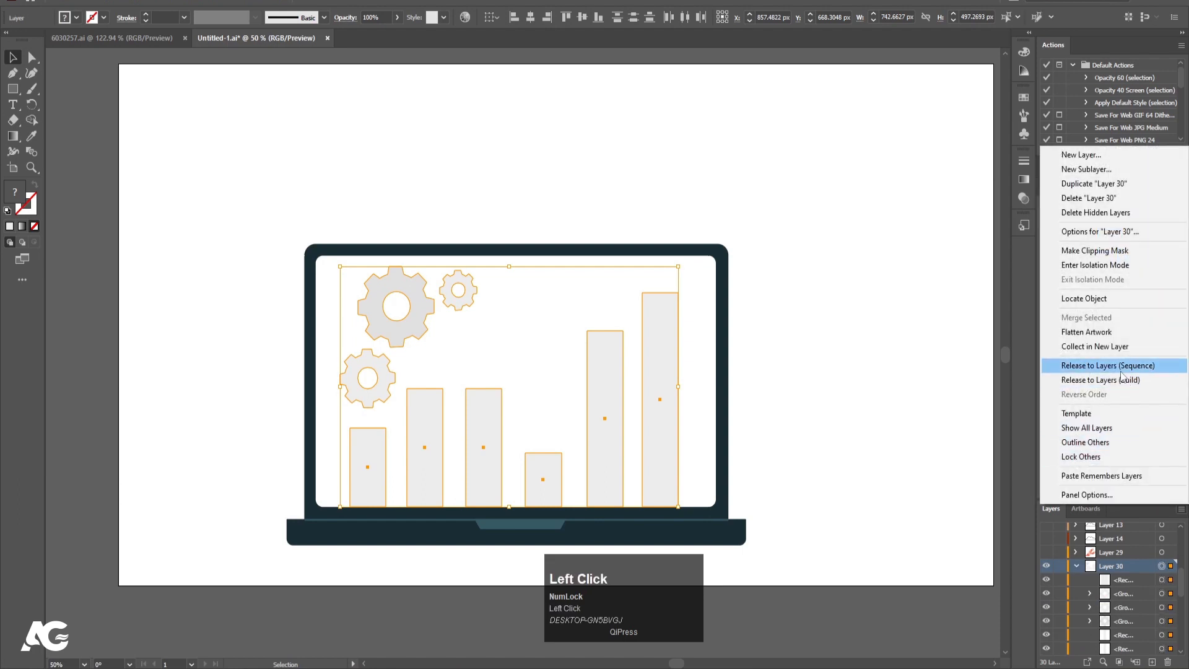
pyautogui.click(1122, 369)
pyautogui.scroll(-2, 1119, 630)
pyautogui.scroll(2, 1123, 612)
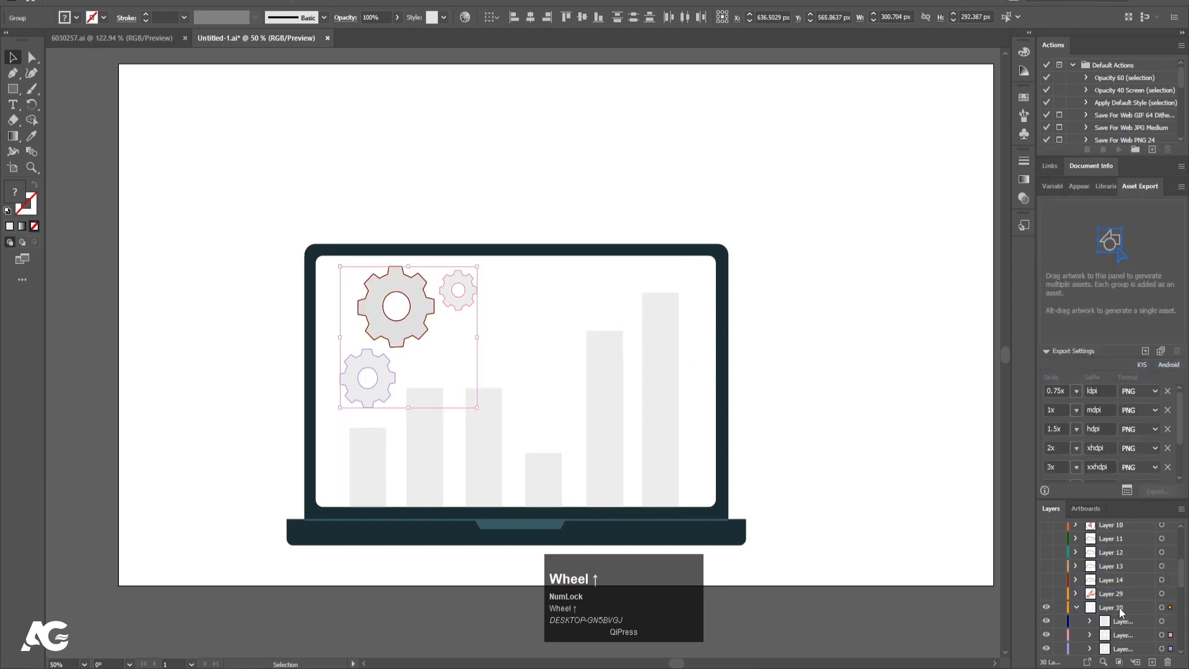
# - Move the released sublayers out of Layer 30 to the top level and delete the emptied Layer 30
pyautogui.click(1115, 607)
pyautogui.moveTo(1114, 606); pyautogui.dragTo(1115, 601)
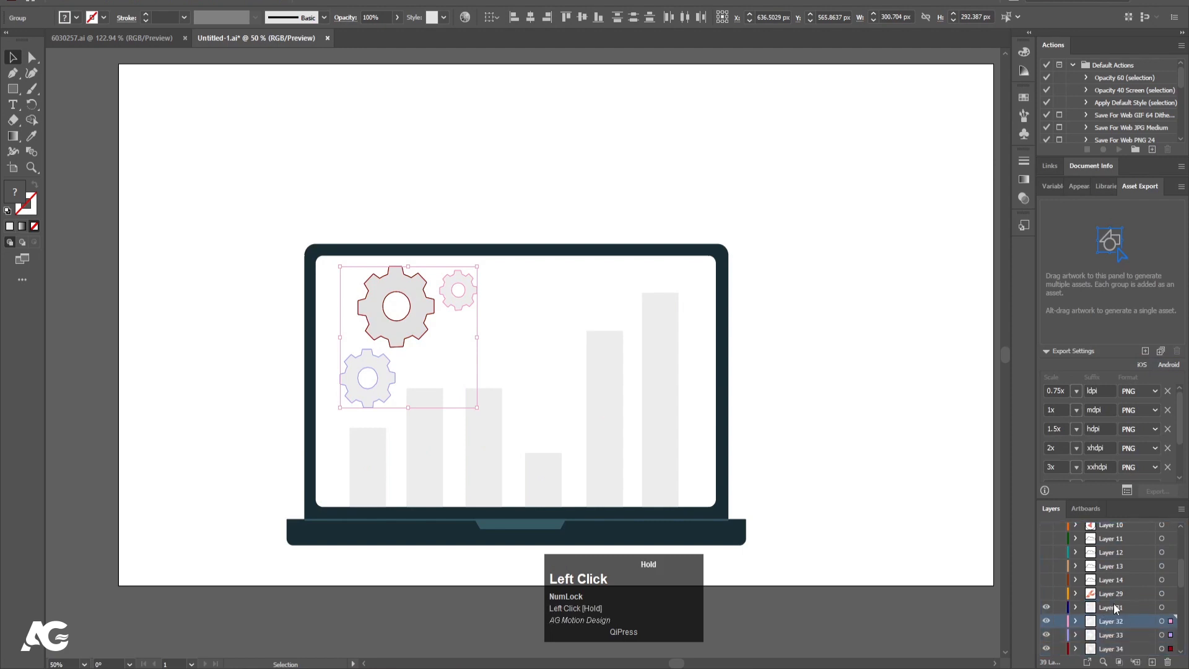
pyautogui.scroll(-2, 1116, 626)
pyautogui.scroll(-1, 1118, 630)
pyautogui.click(1120, 611)
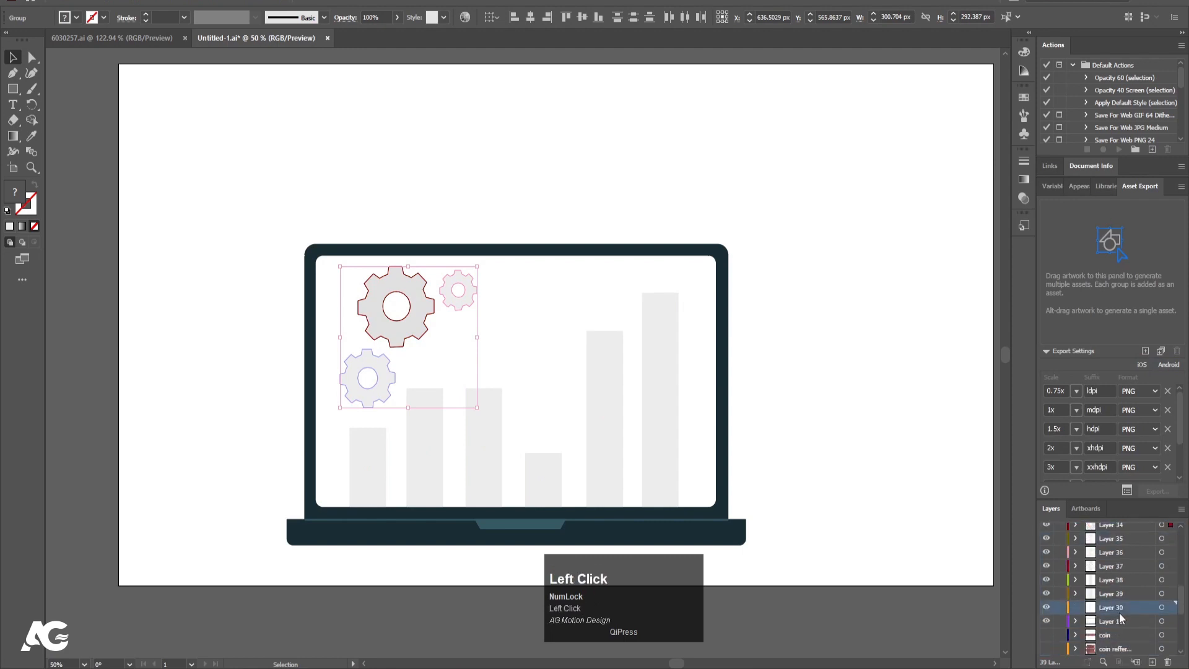
pyautogui.click(1168, 662)
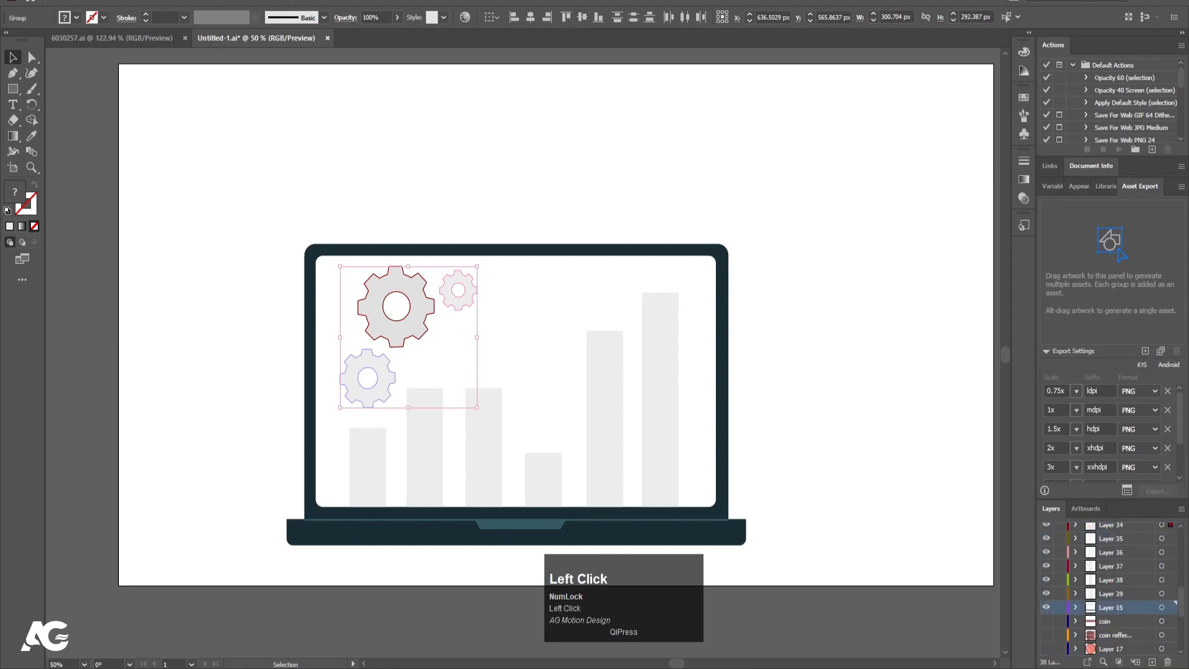
pyautogui.click(723, 451)
pyautogui.click(816, 319)
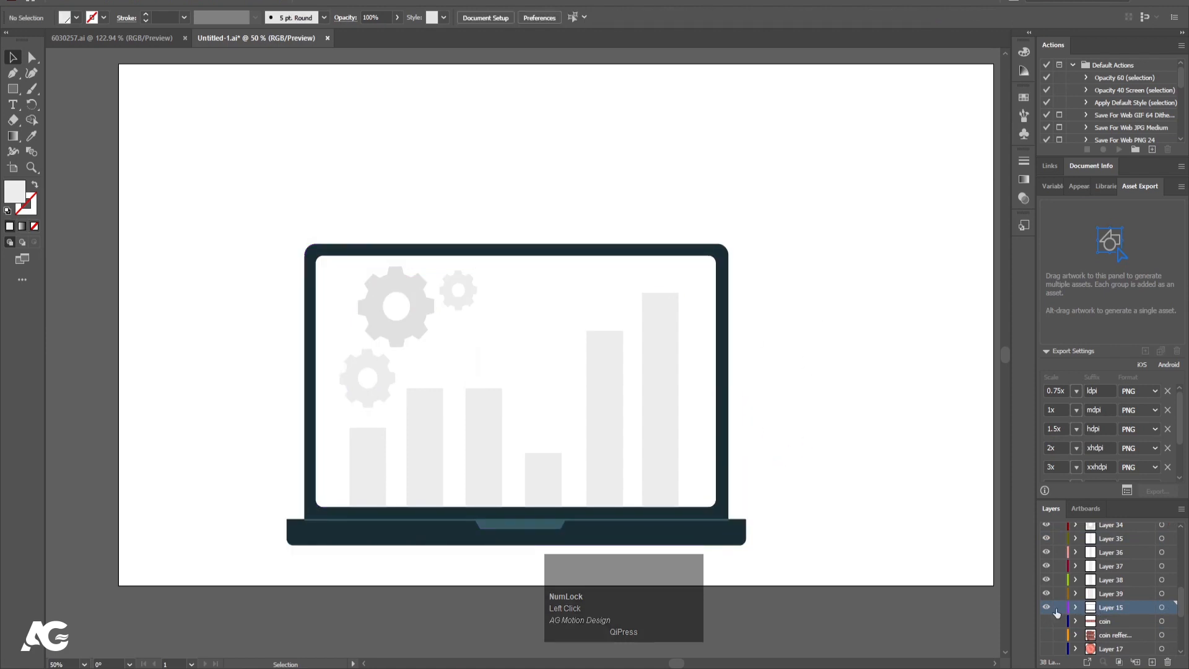
# - Show Layer 29 with the hand and magnet, and hide the bar and gear layers plus Layer 15
pyautogui.scroll(2, 1055, 613)
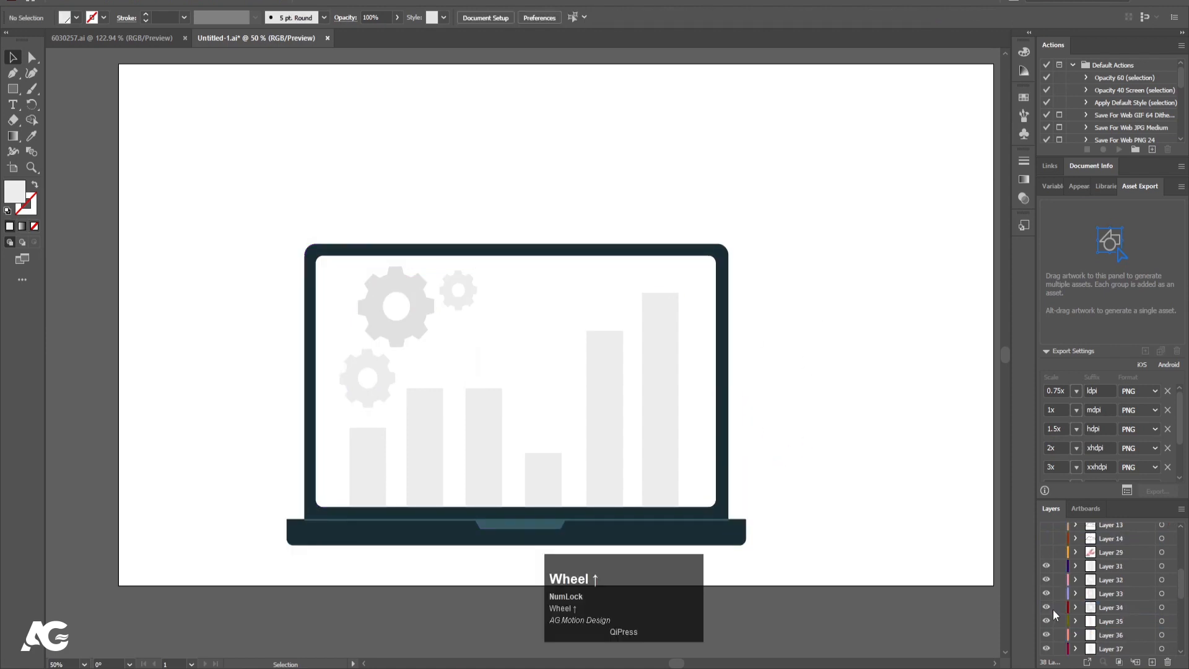
pyautogui.click(1047, 553)
pyautogui.moveTo(1047, 566); pyautogui.dragTo(1051, 625)
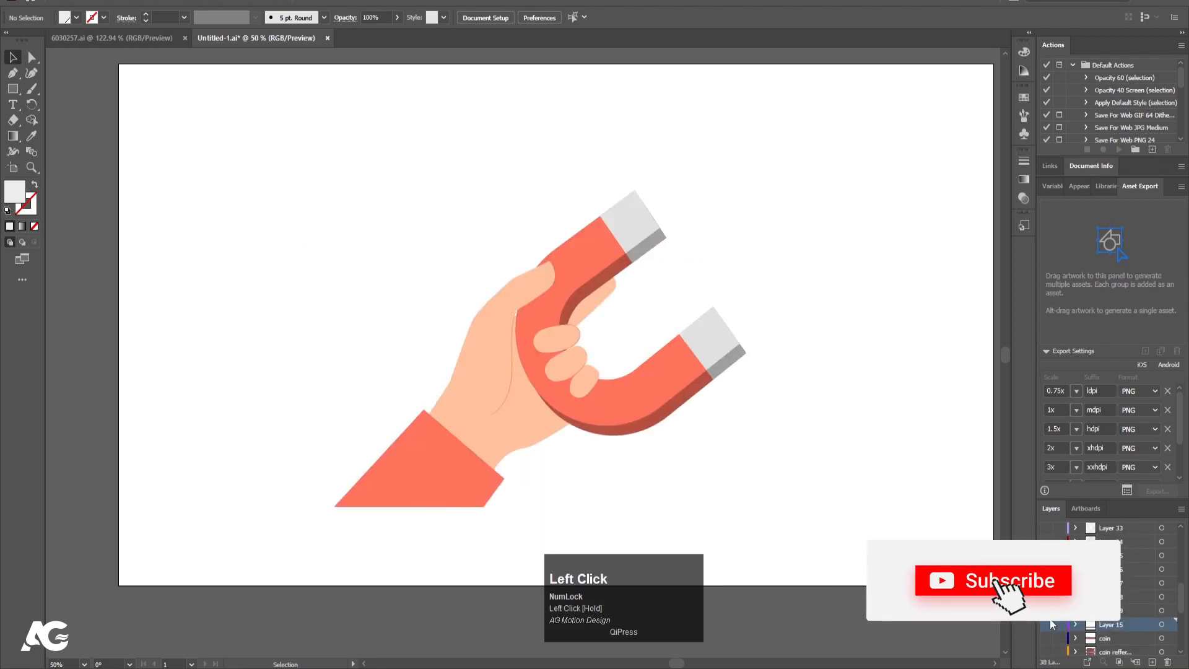
# - Ungroup the hand and magnet artwork and its nested group so the thumb can be selected separately
pyautogui.click(648, 404)
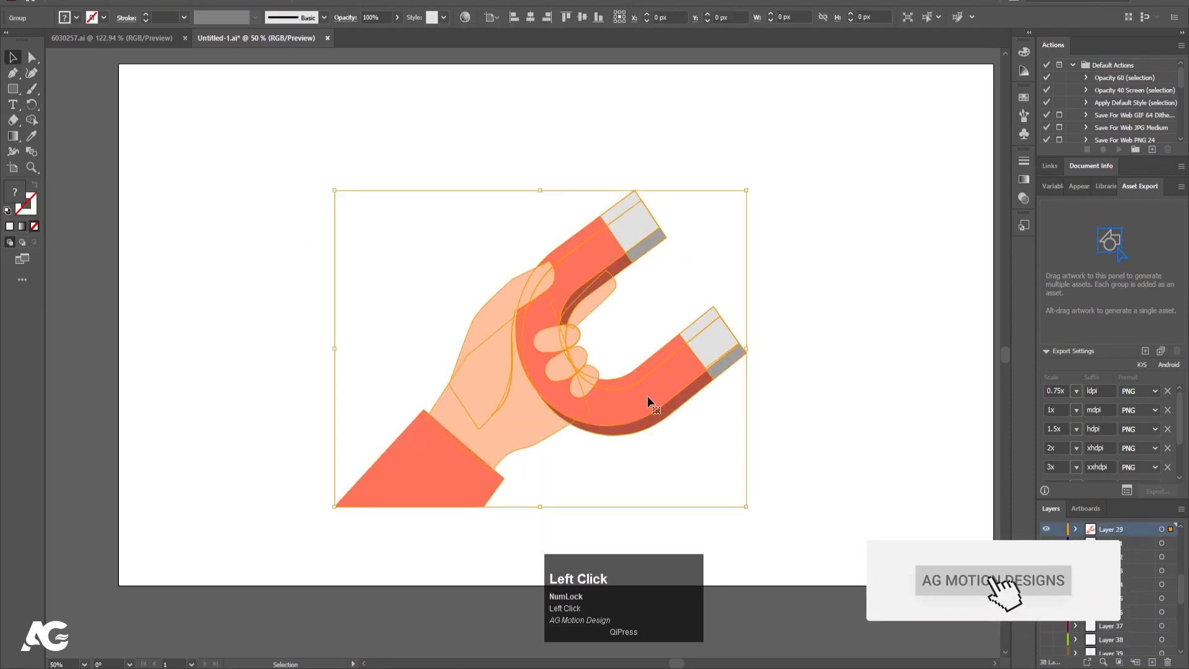
pyautogui.rightClick(461, 359)
pyautogui.click(526, 469)
pyautogui.click(597, 478)
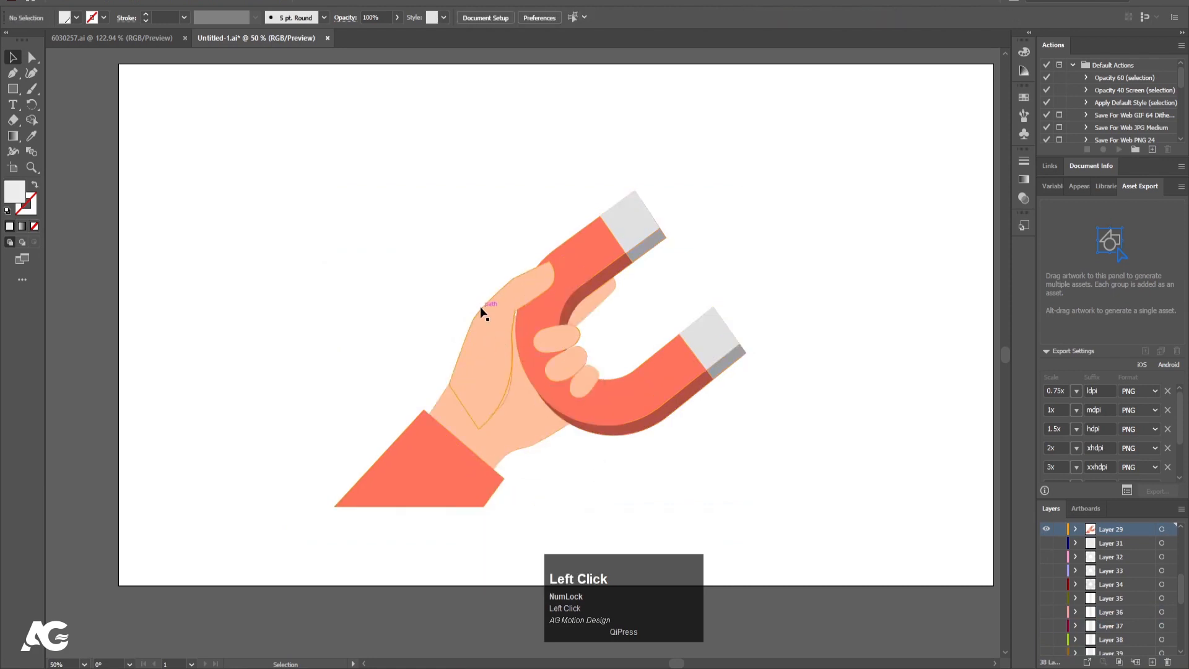
pyautogui.click(489, 317)
pyautogui.rightClick(494, 318)
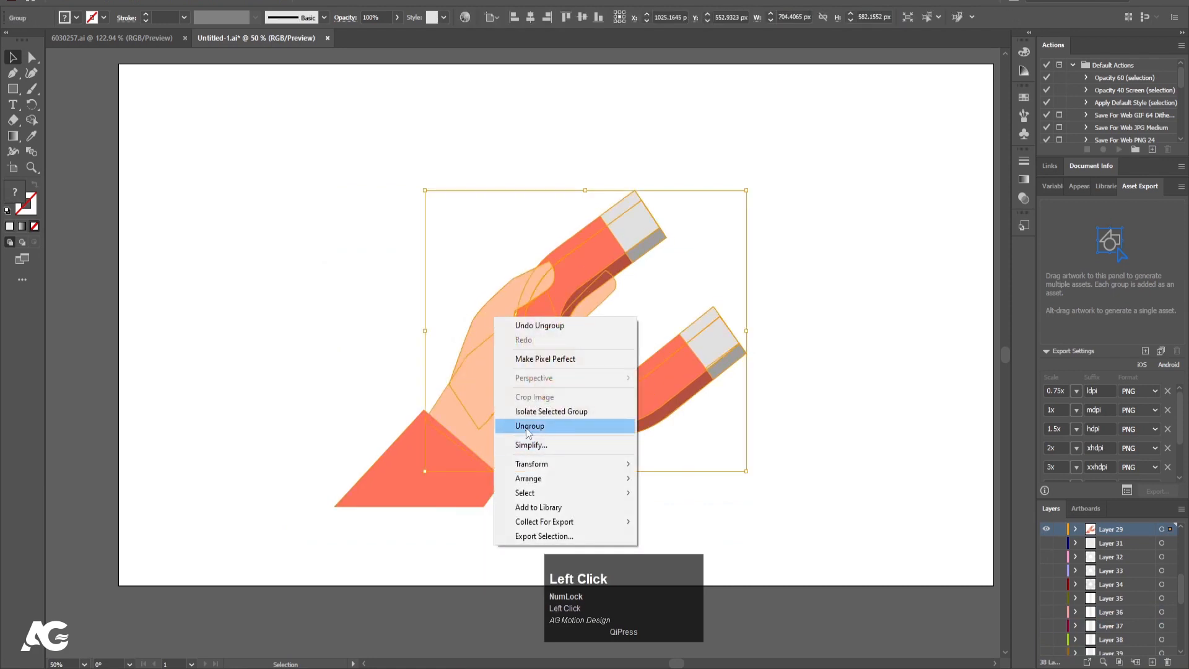
pyautogui.click(528, 426)
pyautogui.click(452, 297)
# - Cut the thumb shape together with its crease line and paste both in place on a new layer above Layer 29
pyautogui.click(487, 318)
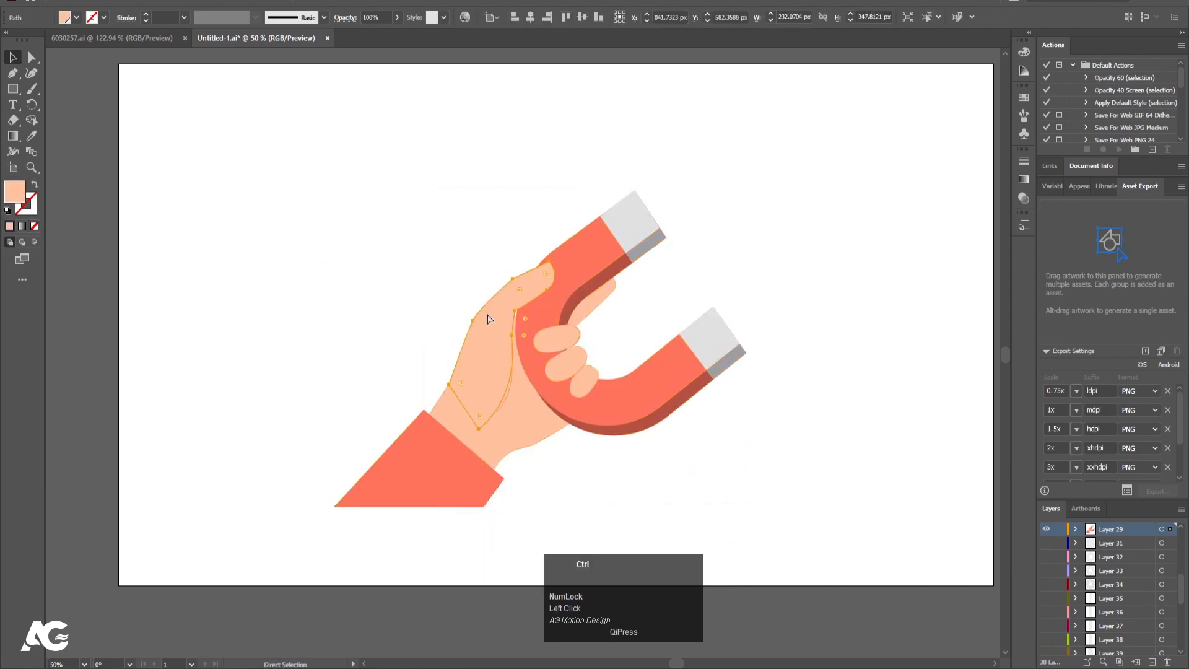
pyautogui.hotkey('ctrl', 'x')
pyautogui.hotkey('ctrl', 'b')
pyautogui.scroll(4, 508, 380)
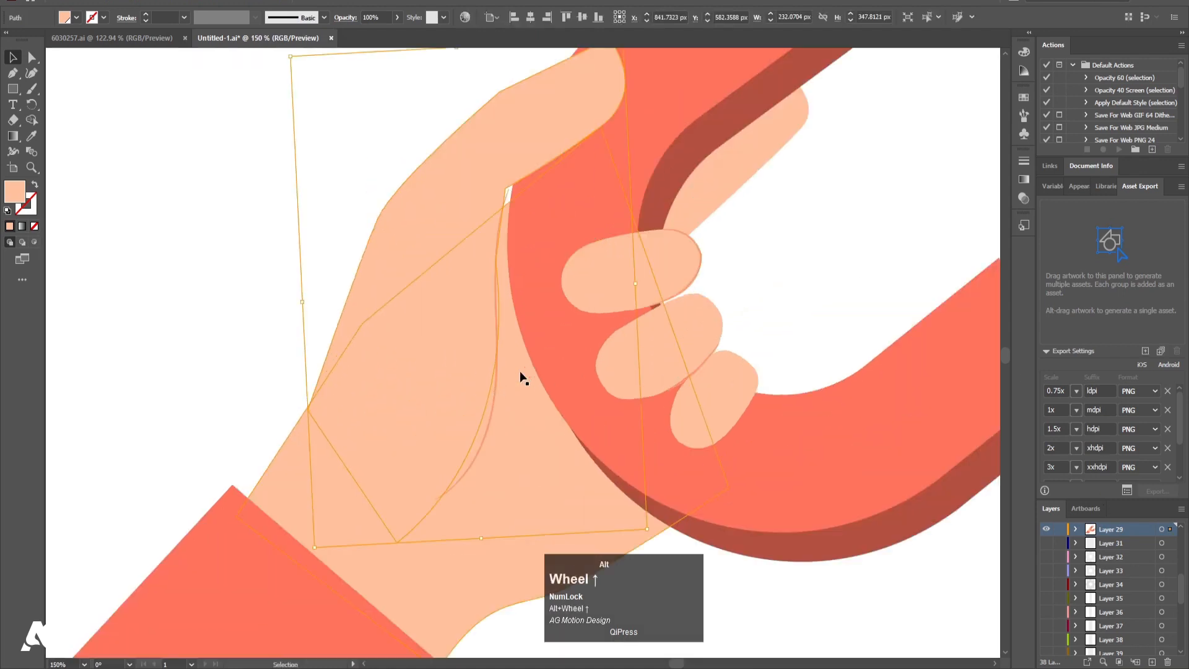
pyautogui.keyDown('shift'); pyautogui.click(489, 386); pyautogui.keyUp('shift')
pyautogui.hotkey('ctrl', 'x')
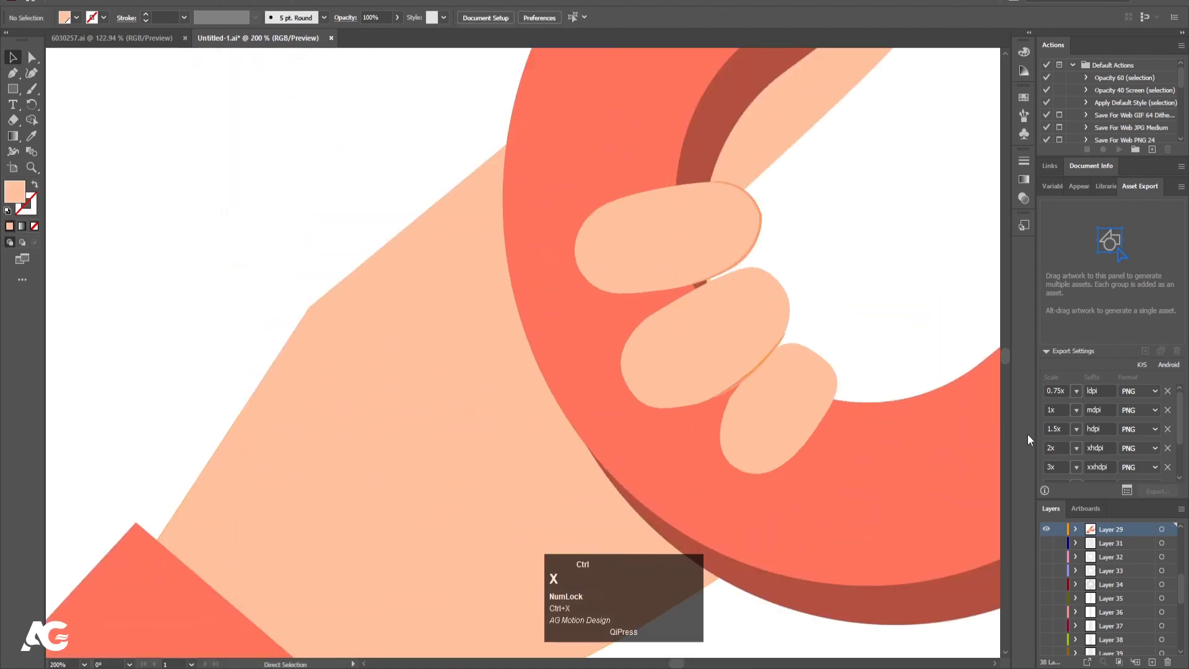
pyautogui.click(1153, 661)
pyautogui.hotkey('ctrl', 'shift', 'v')
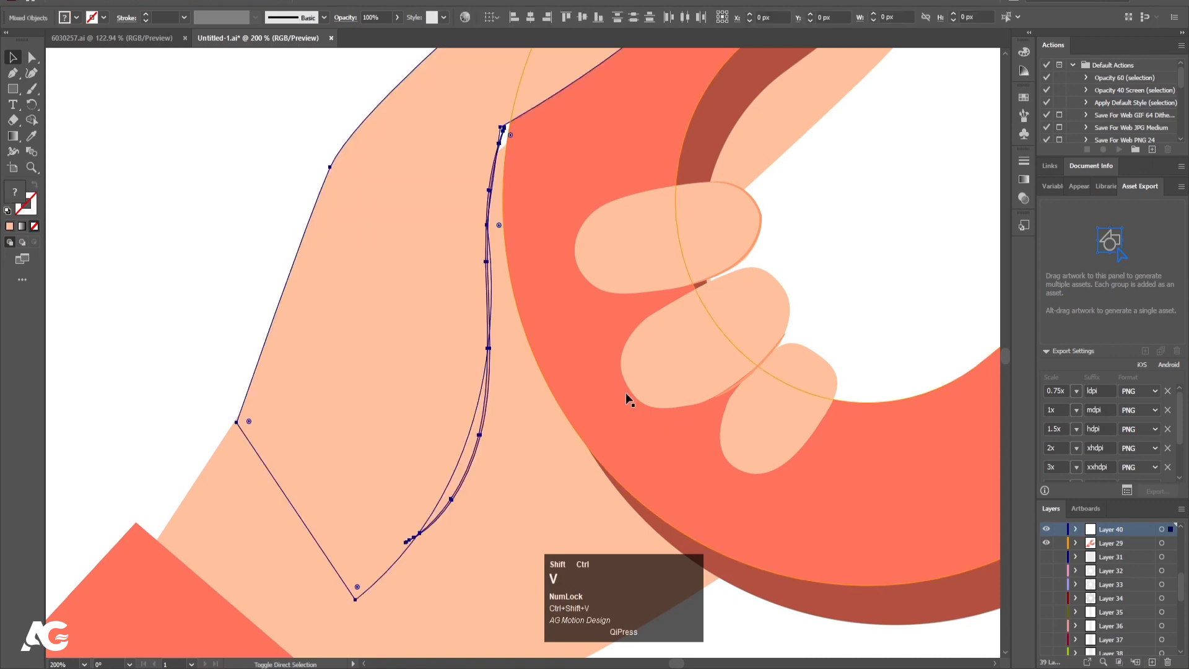
# - Rename the new layer holding the thumb as thumb and hide it
pyautogui.scroll(-2, 629, 396)
pyautogui.doubleClick(1109, 529)
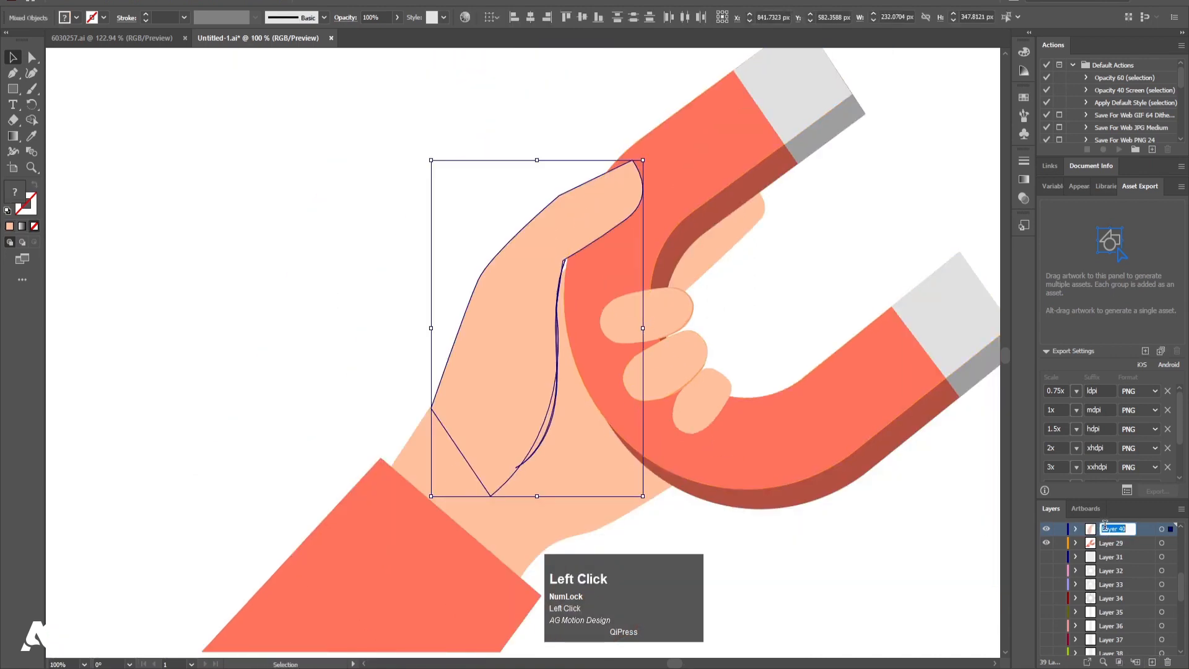
pyautogui.write('th')
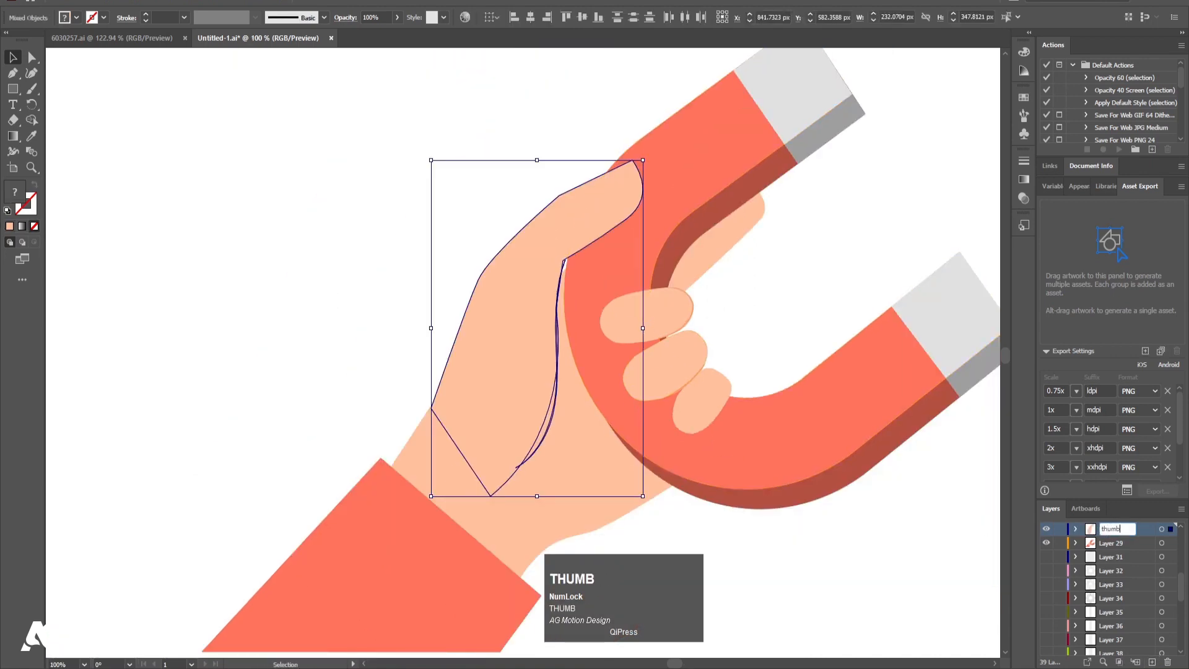
pyautogui.write('umb')
pyautogui.press('Return')
pyautogui.click(1046, 529)
# - Cut the red sleeve shape and paste it in place on a new layer above Layer 29
pyautogui.scroll(-1, 526, 520)
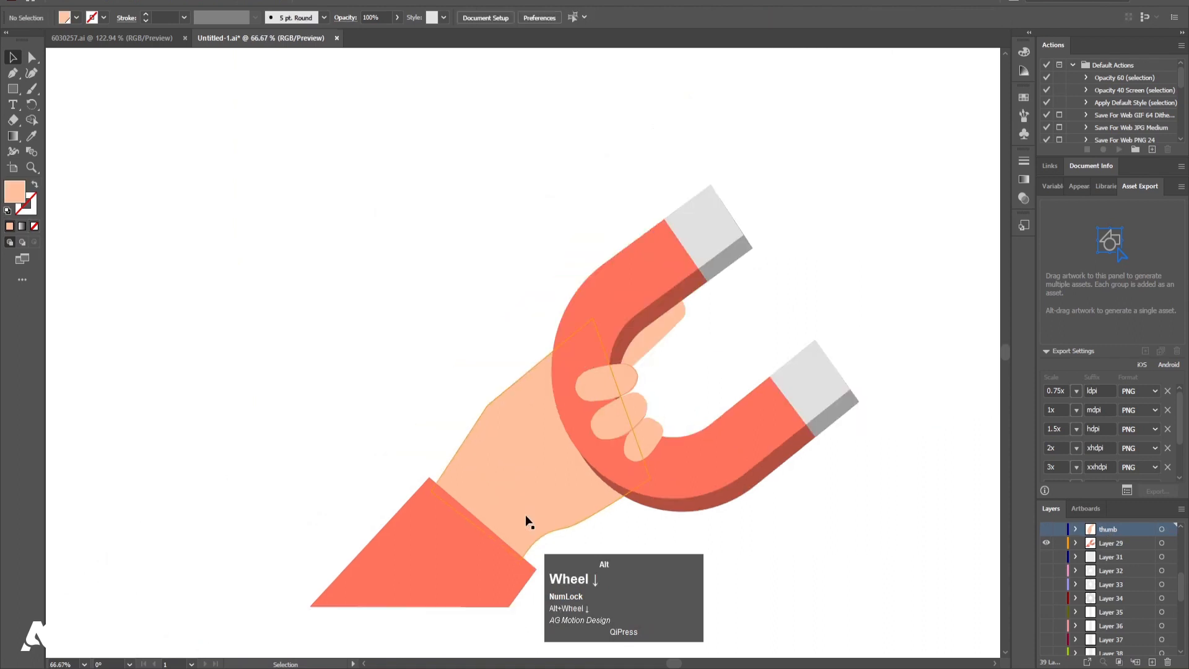
pyautogui.click(469, 598)
pyautogui.hotkey('ctrl', 'x')
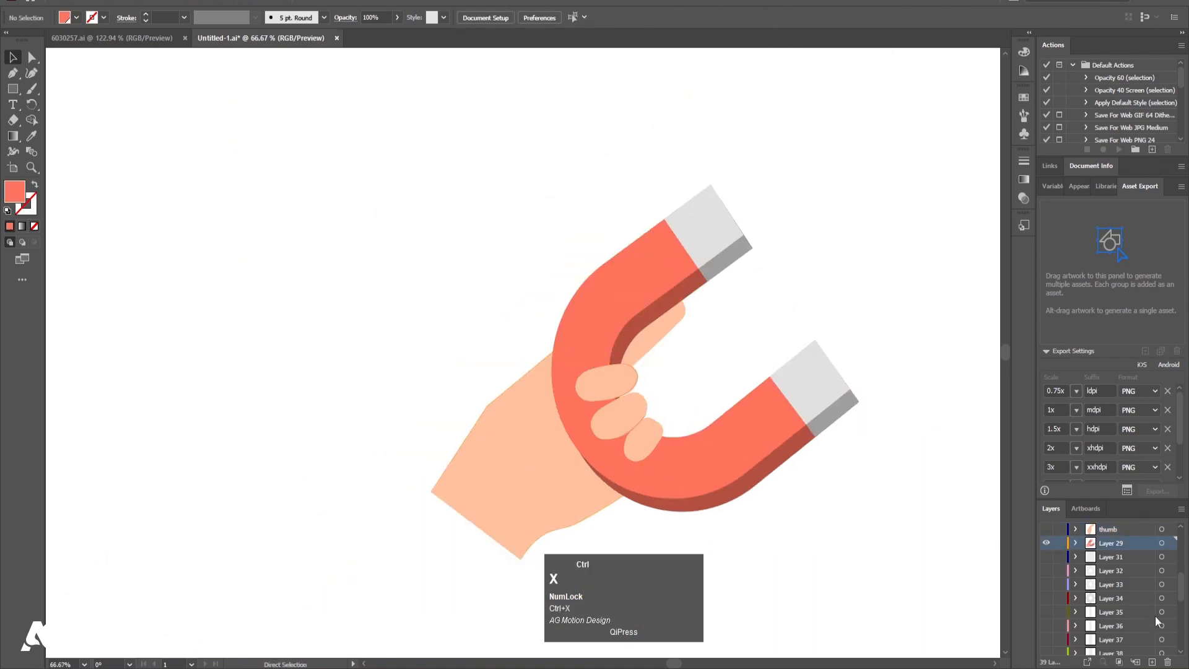
pyautogui.click(1152, 662)
pyautogui.hotkey('ctrl', 'shift', 'v')
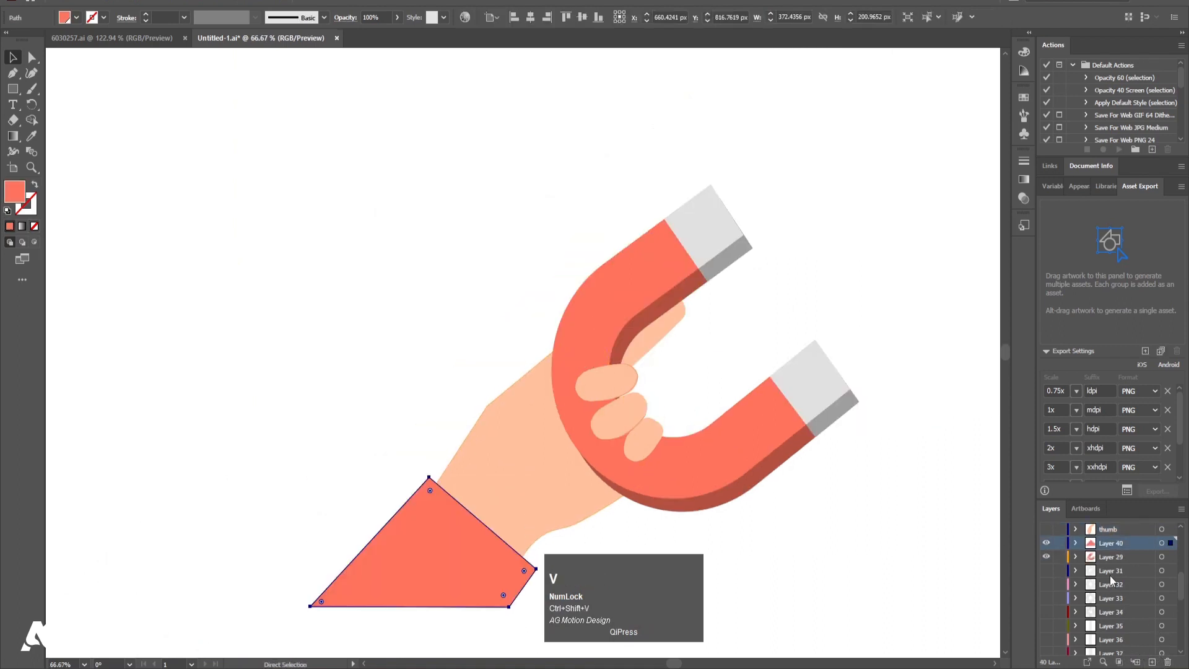
# - Rename the sleeve's new layer as sleves and Layer 29 as hand
pyautogui.doubleClick(1111, 543)
pyautogui.write('sleve')
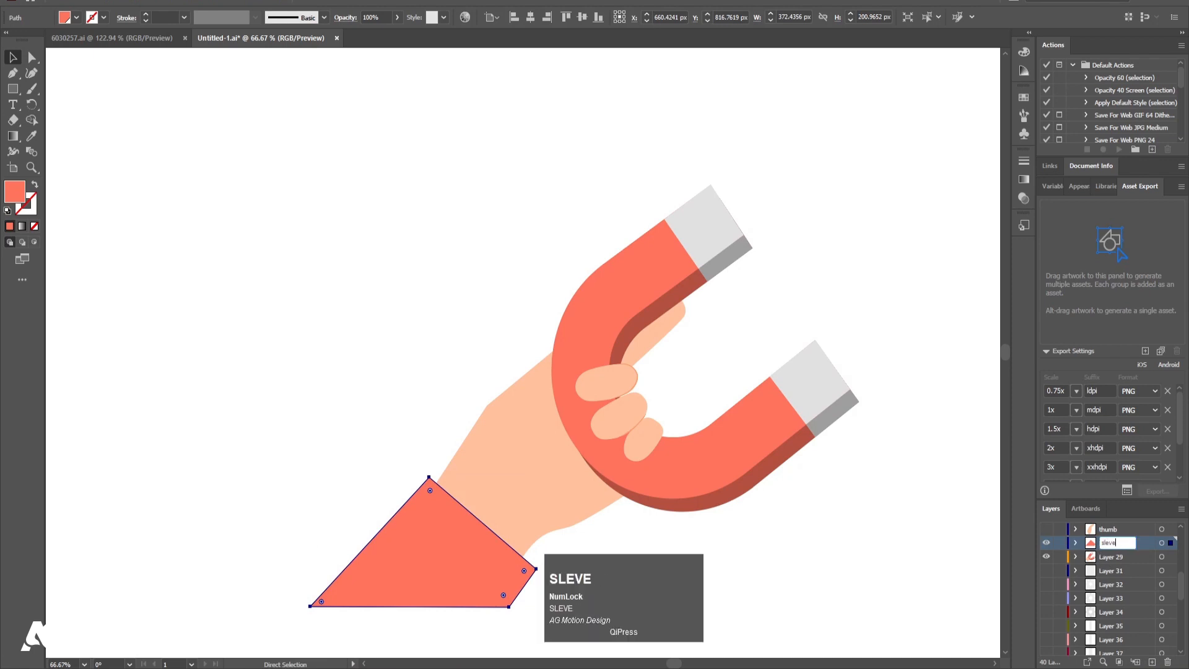
pyautogui.write('s')
pyautogui.press('Return')
pyautogui.doubleClick(1108, 561)
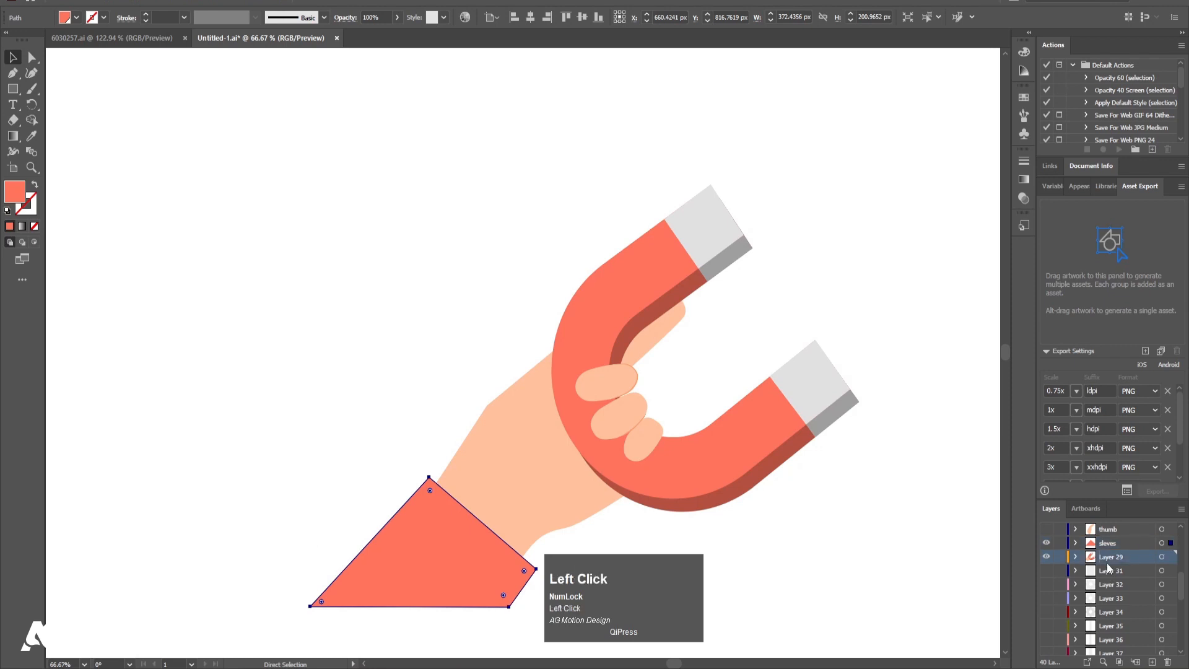
pyautogui.write('ha')
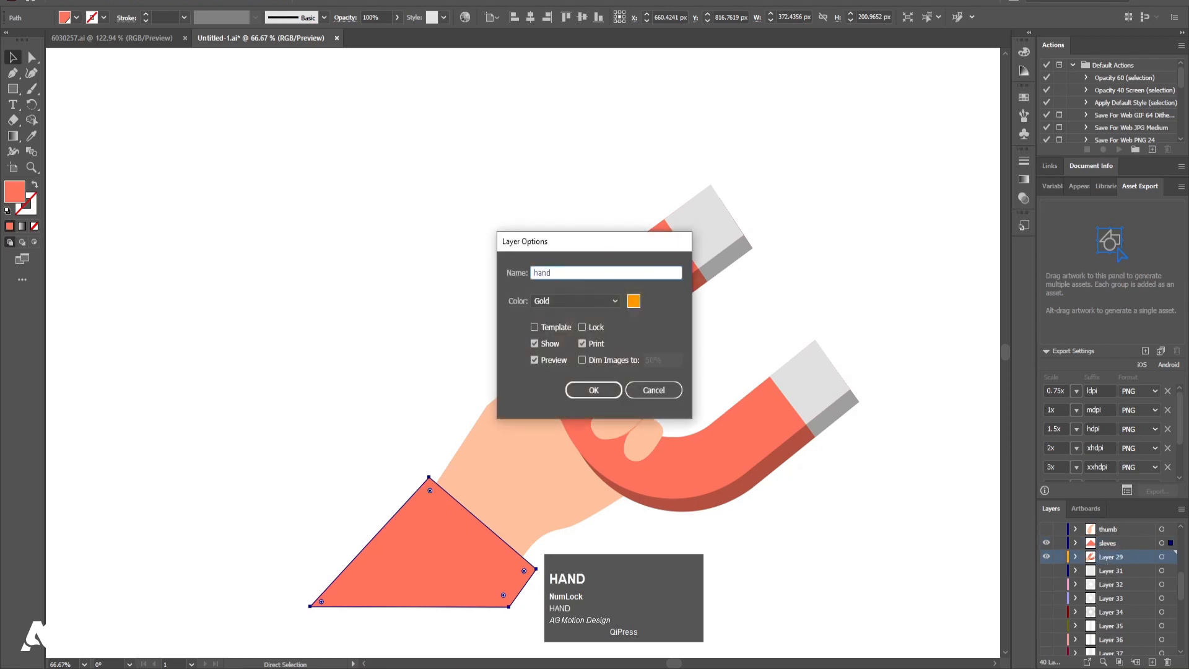
pyautogui.write('nd')
pyautogui.press('Return')
# - Check the hand and sleves layers by toggling their visibility, and show the thumb layer again
pyautogui.click(1048, 558)
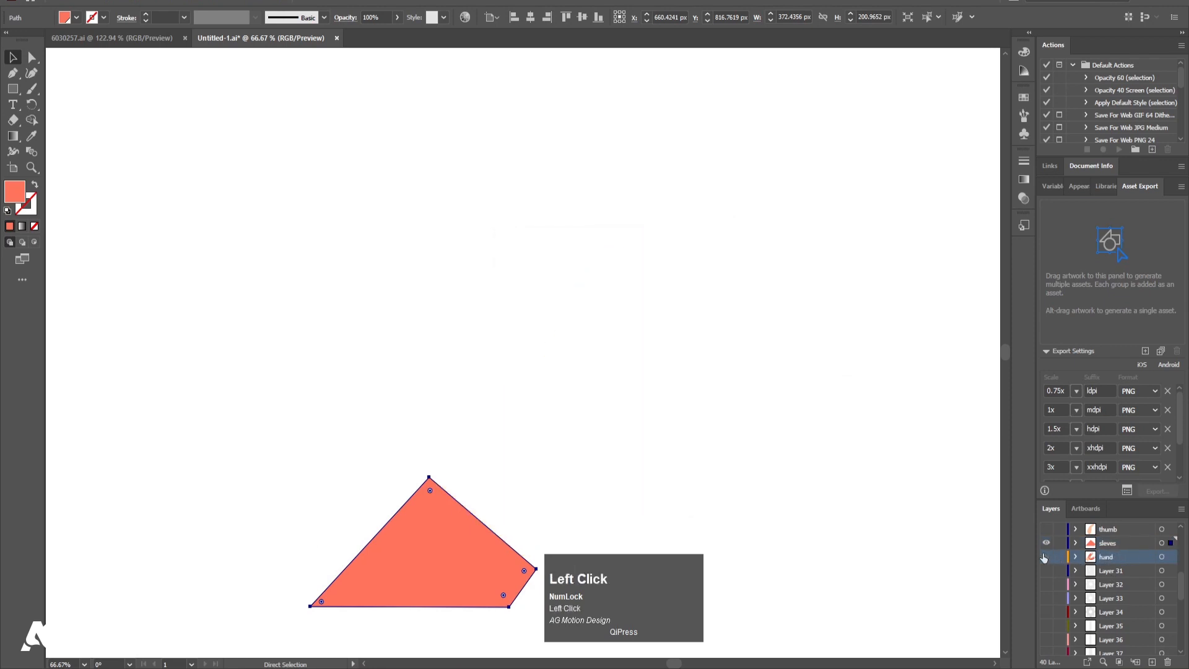
pyautogui.click(1047, 557)
pyautogui.click(1046, 542)
pyautogui.click(1046, 543)
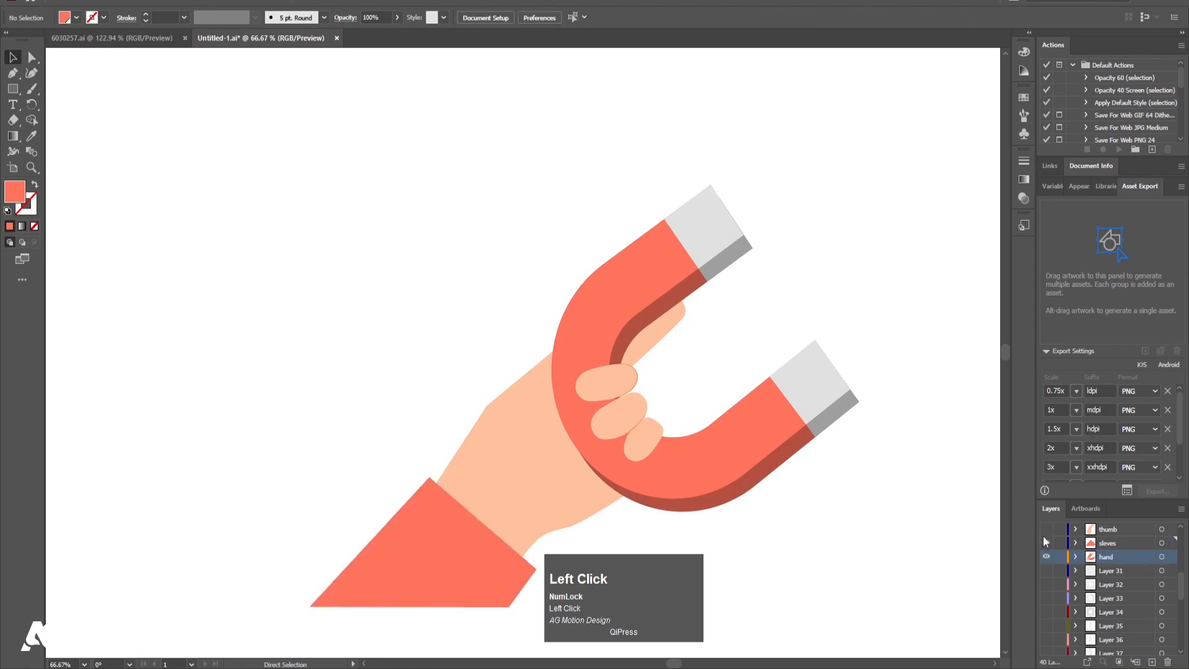
pyautogui.click(1046, 529)
pyautogui.press('v')
pyautogui.press('ctrl')
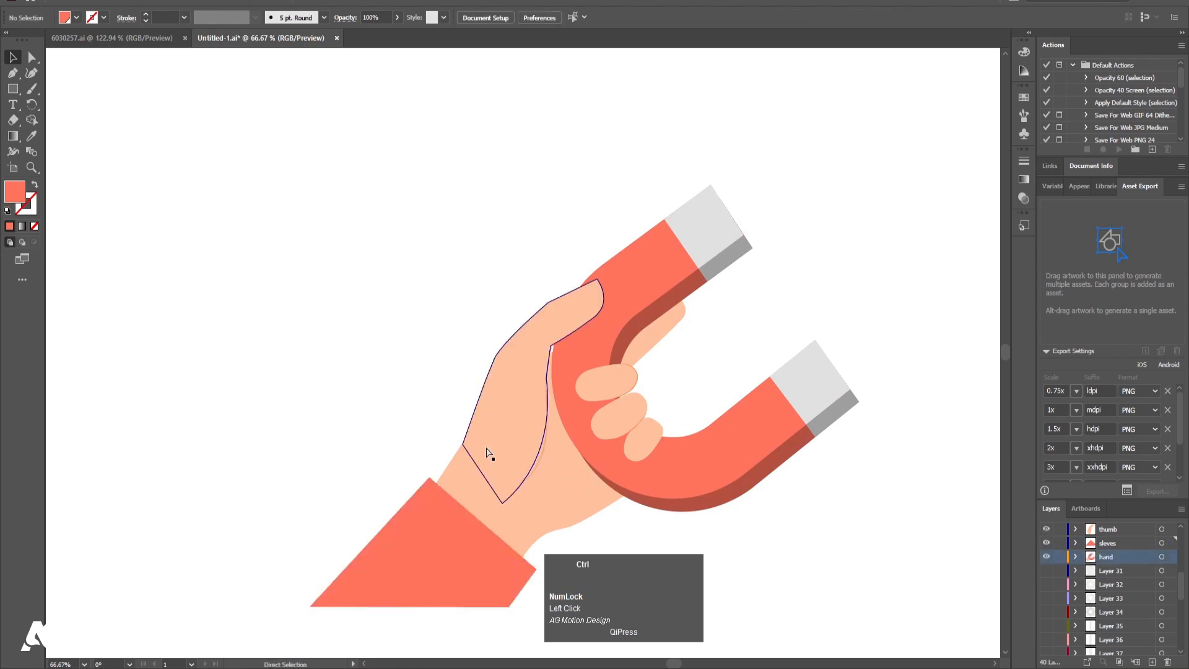
pyautogui.hotkey('ctrl', '0')
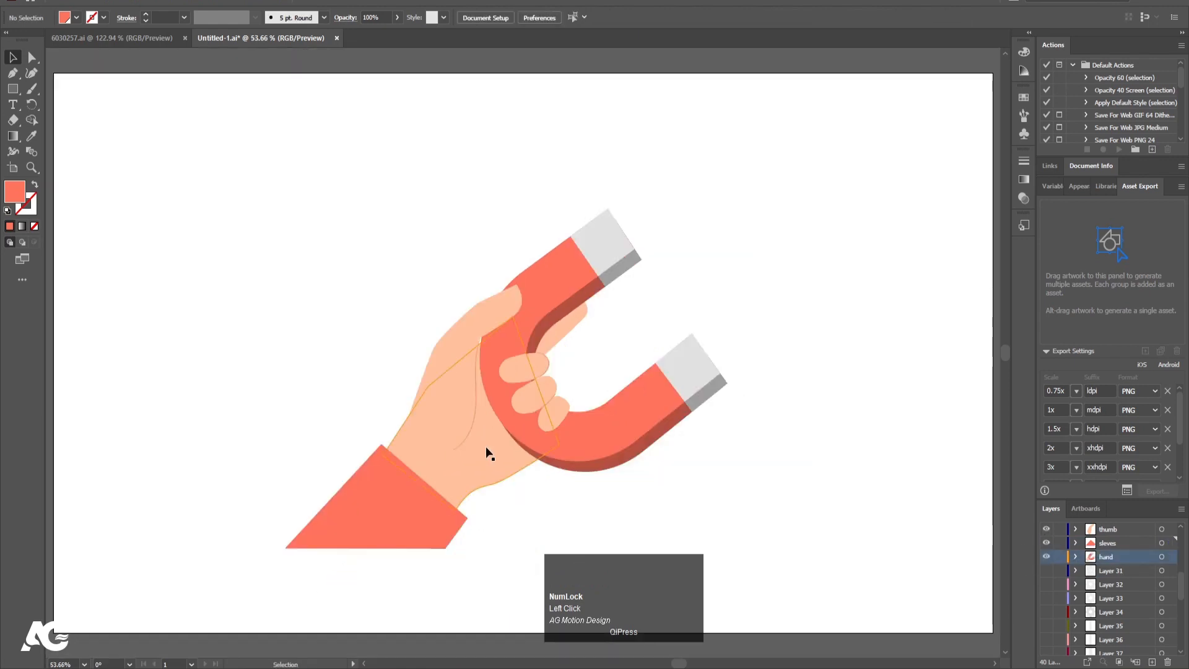
# - Show all remaining hidden layers of the illustration and save the document
pyautogui.click(1041, 573)
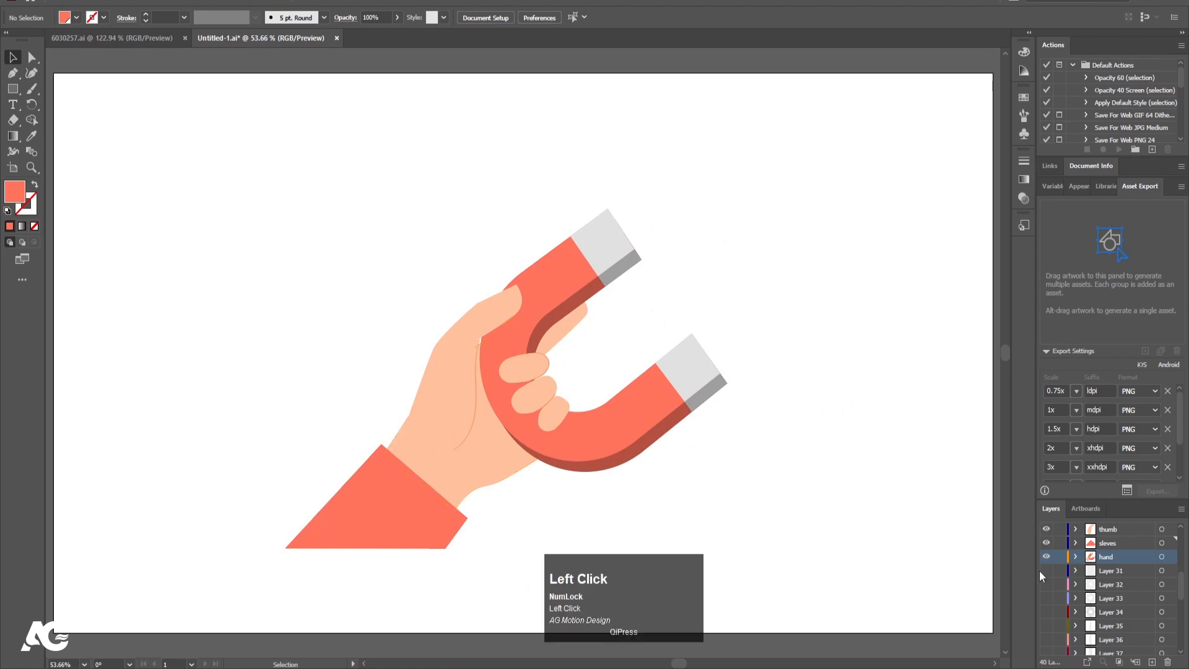
pyautogui.moveTo(1049, 576); pyautogui.dragTo(1049, 651)
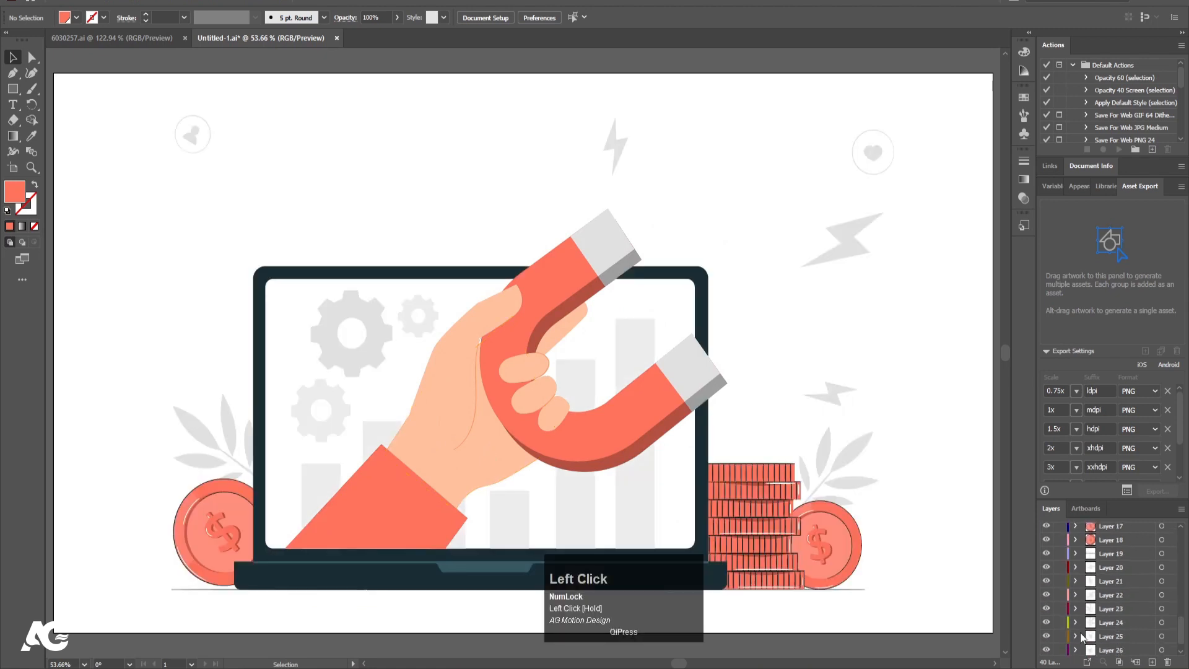
pyautogui.scroll(2, 1083, 636)
pyautogui.scroll(5, 1071, 596)
pyautogui.click(1047, 641)
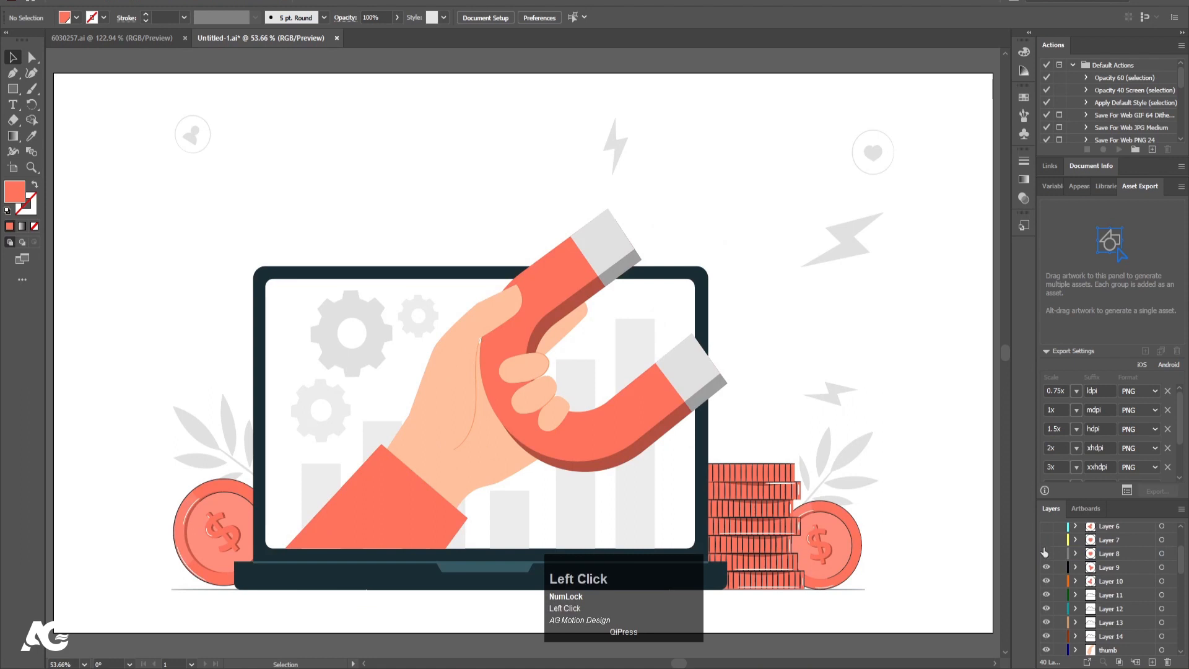
pyautogui.hotkey('ctrl', 's')
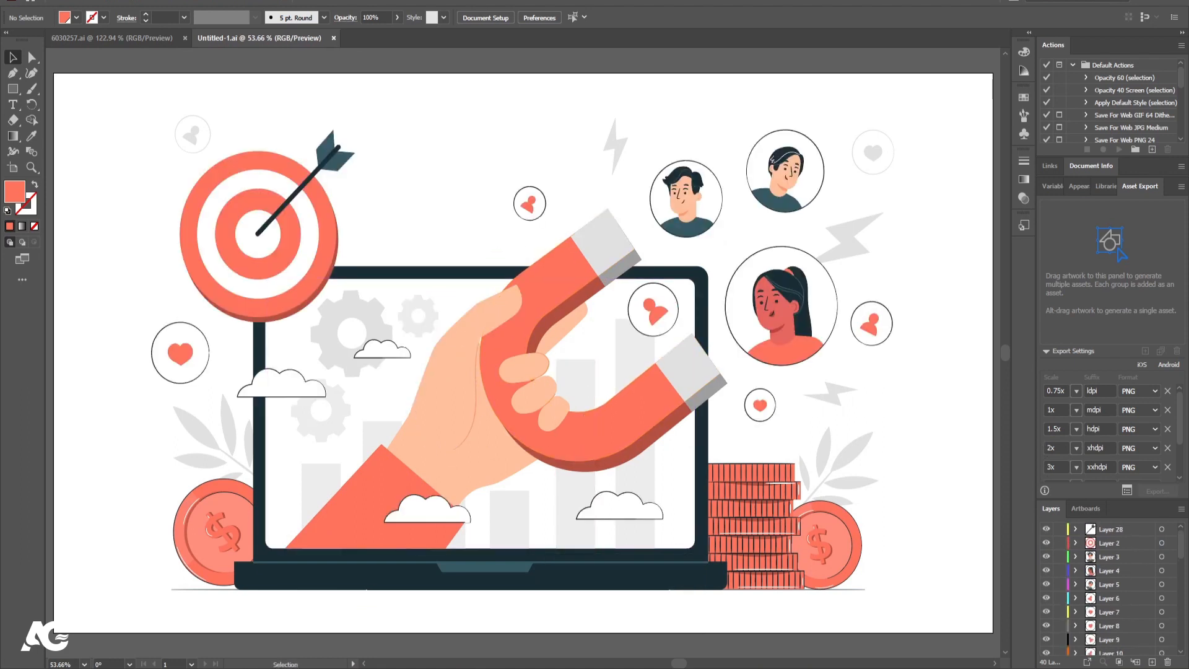
# - Switch to After Effects and start a new composition named Main Animation
pyautogui.click(295, 668)
pyautogui.click(496, 202)
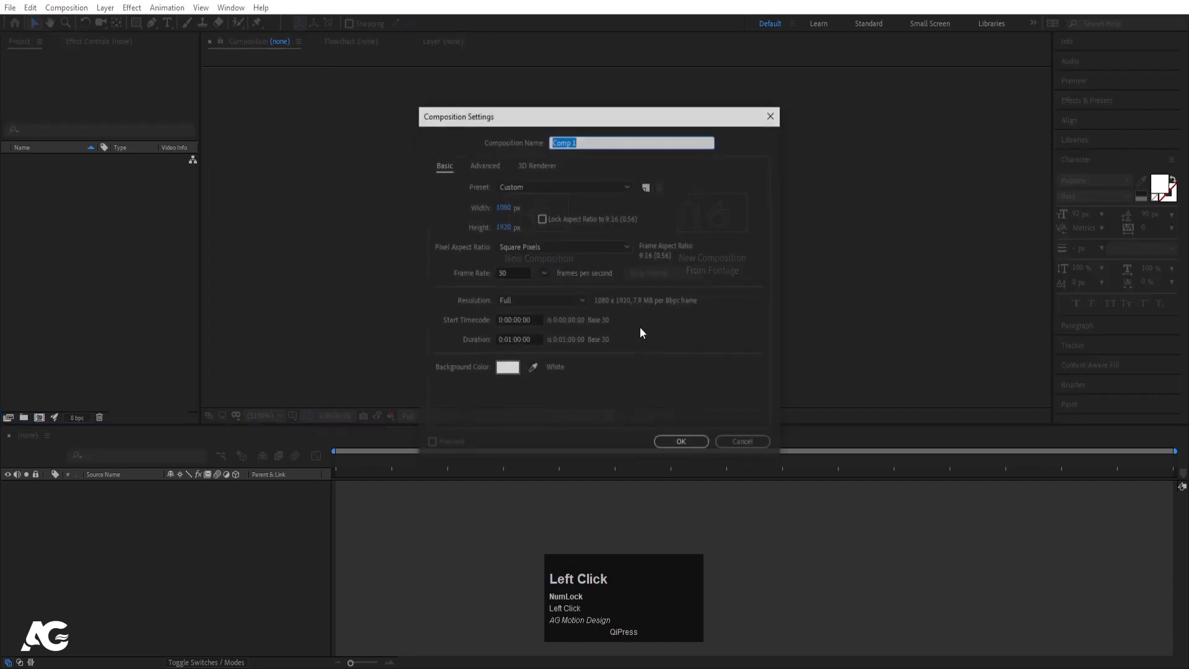
pyautogui.write('Mai')
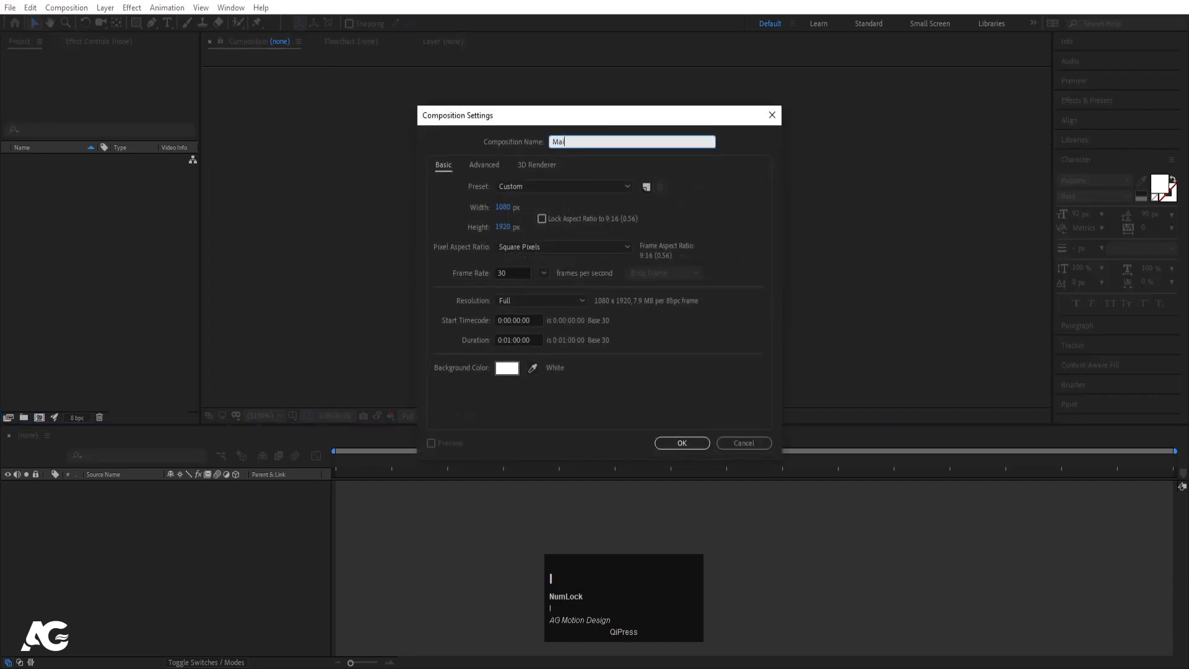
pyautogui.write('n Animation')
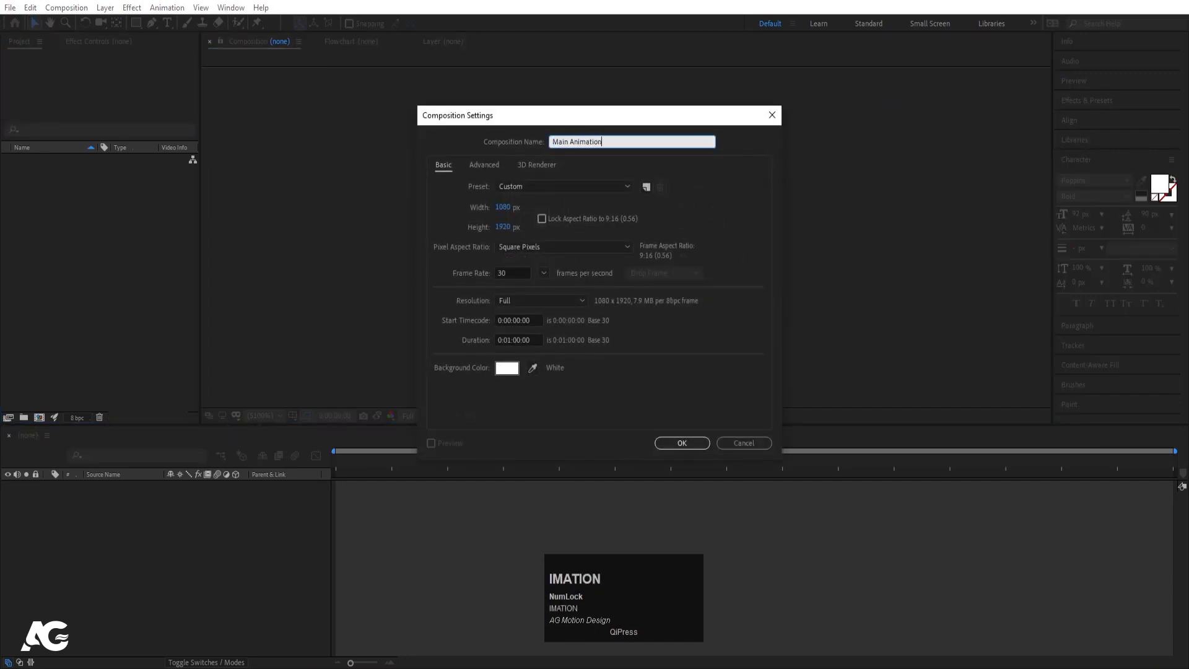
# - Set the composition's width to 1920 px, height to 1080 px and duration to 0:02:30:00, and create it
pyautogui.click(503, 207)
pyautogui.write('1920')
pyautogui.click(511, 226)
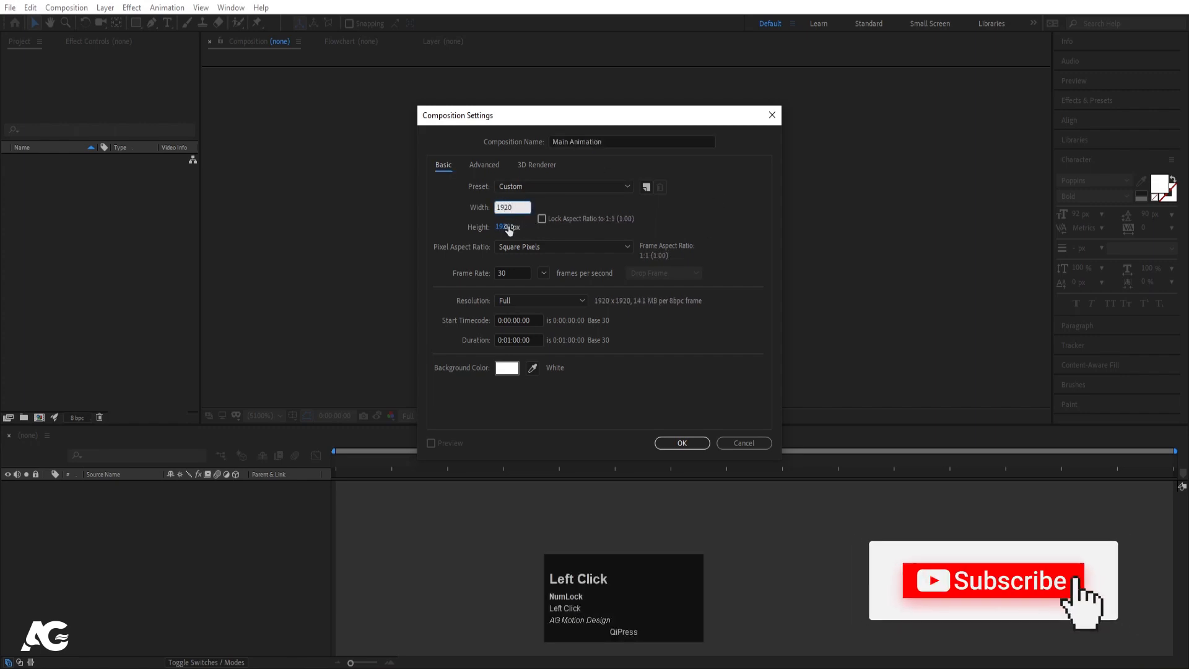
pyautogui.write('1080')
pyautogui.click(511, 273)
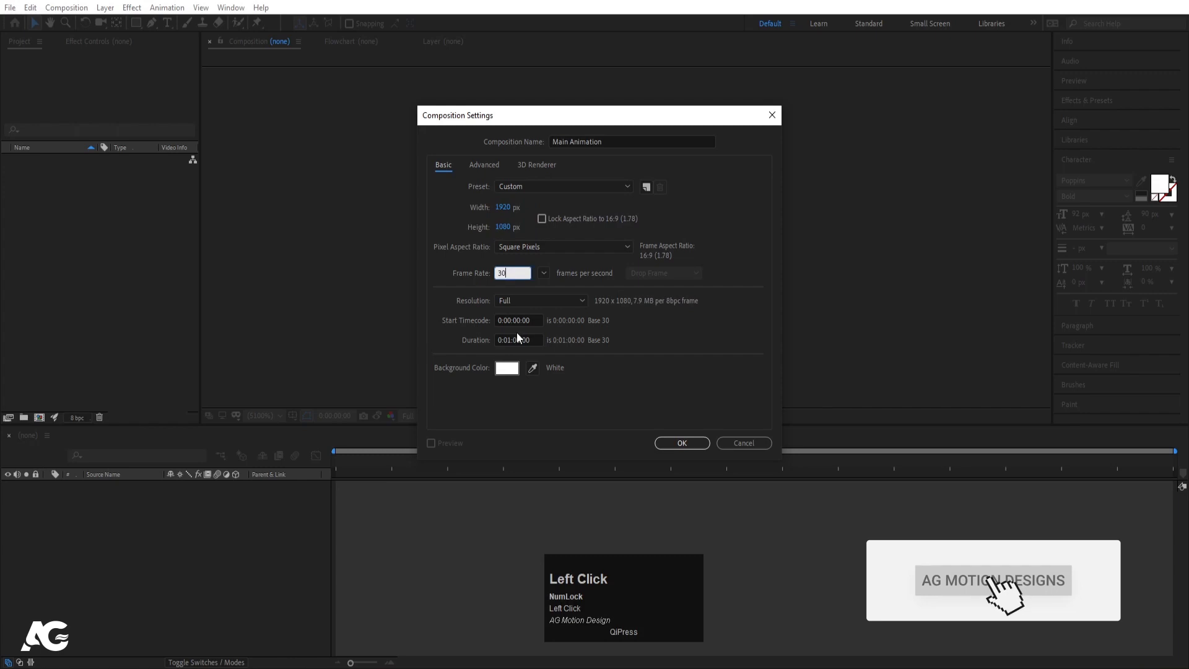
pyautogui.click(509, 339)
pyautogui.press('BackSpace')
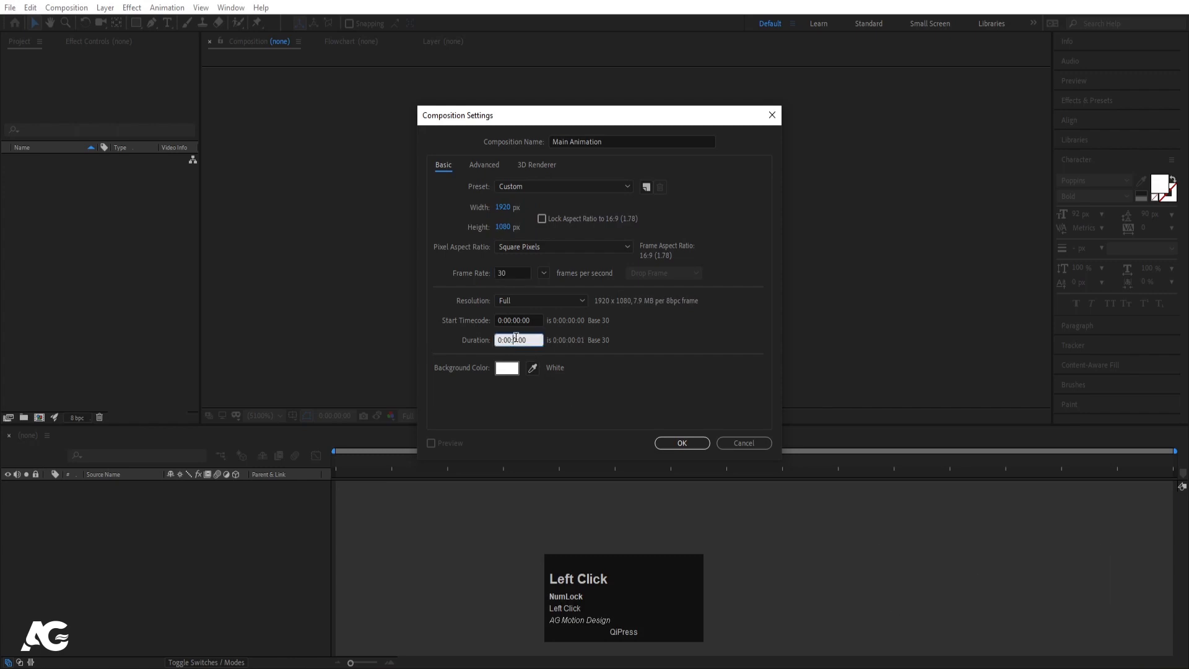
pyautogui.press('Return')
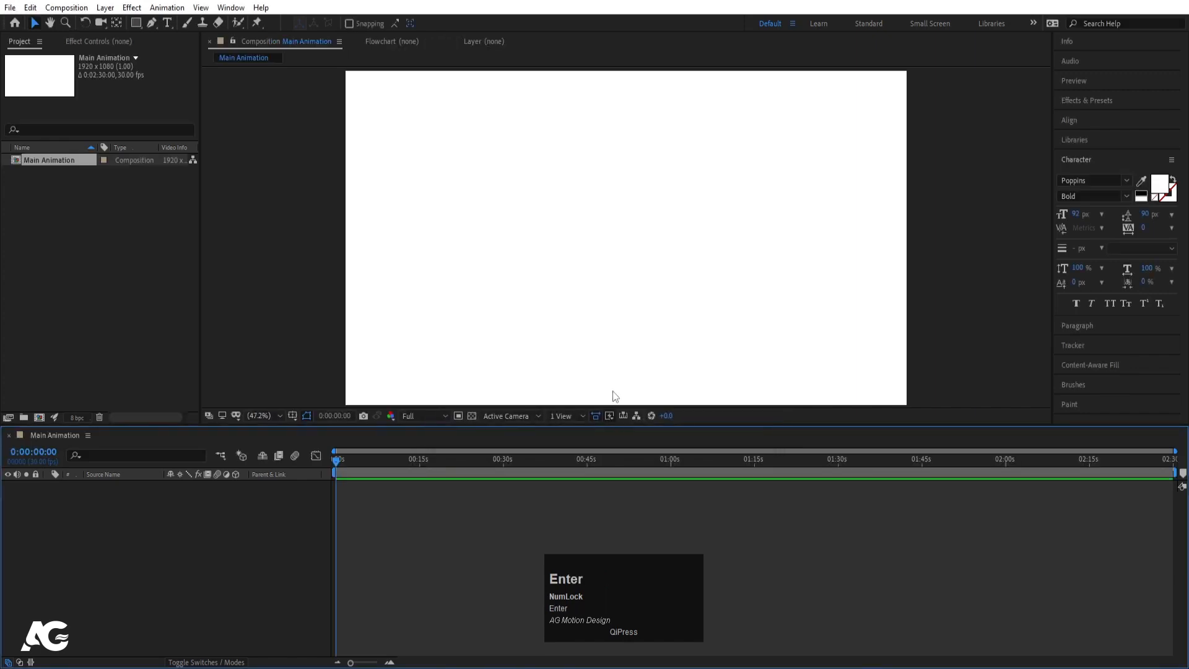
# - Undo the Main Animation composition and create a new 1920 × 1080 composition with a duration of 0:00:15:00
pyautogui.hotkey('ctrl', 'z')
pyautogui.click(567, 259)
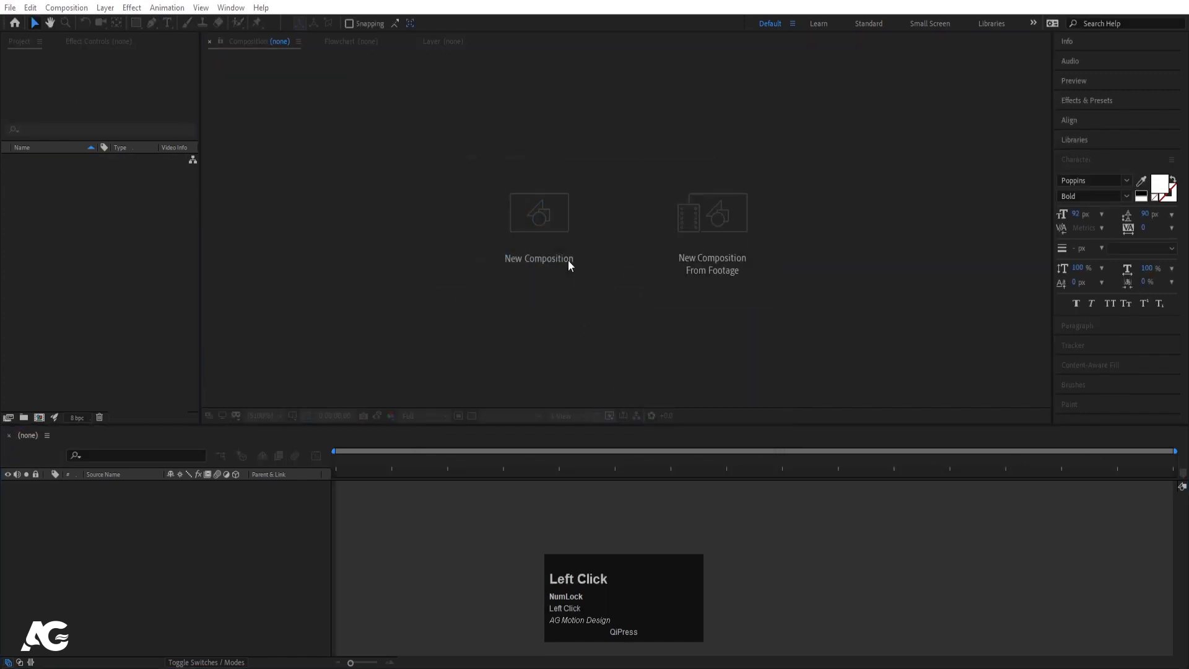
pyautogui.click(511, 340)
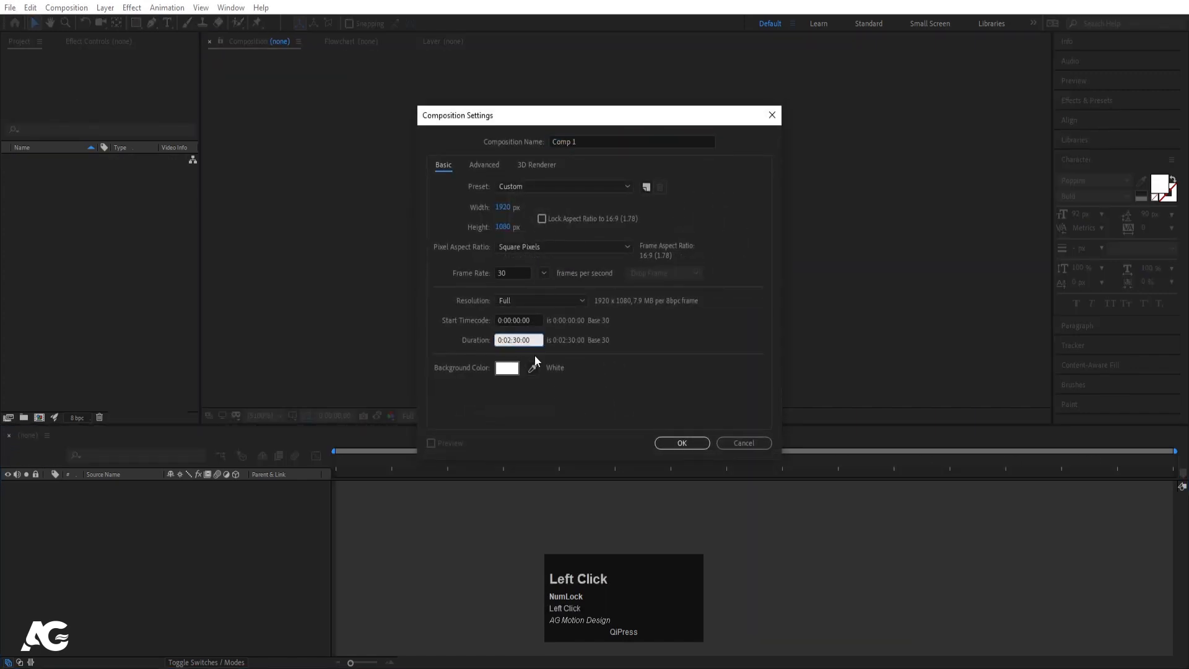
pyautogui.press('BackSpace')
pyautogui.write('0')
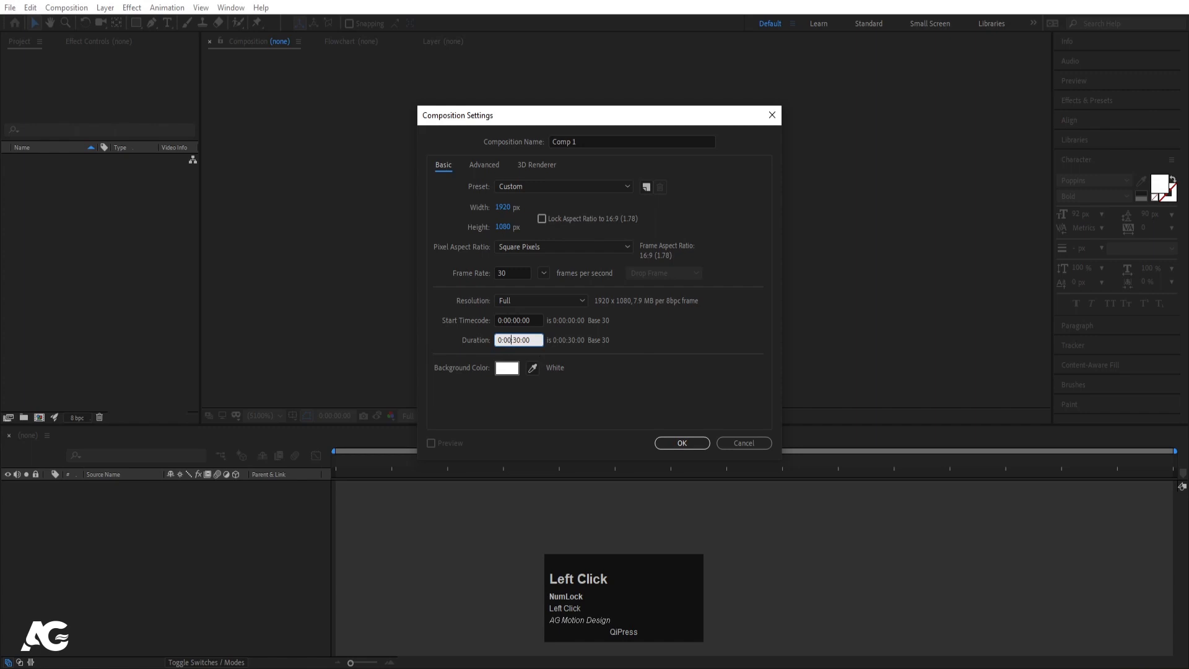
pyautogui.click(521, 339)
pyautogui.press('BackSpace')
pyautogui.press('BackSpace')
pyautogui.write('15')
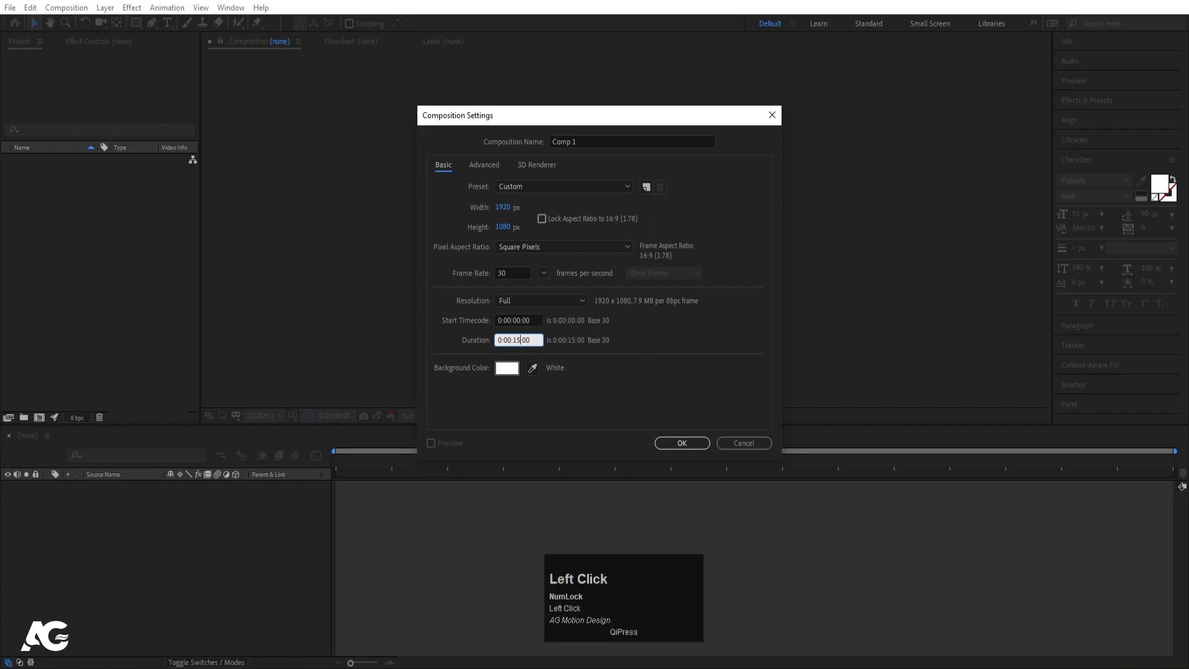
pyautogui.press('Return')
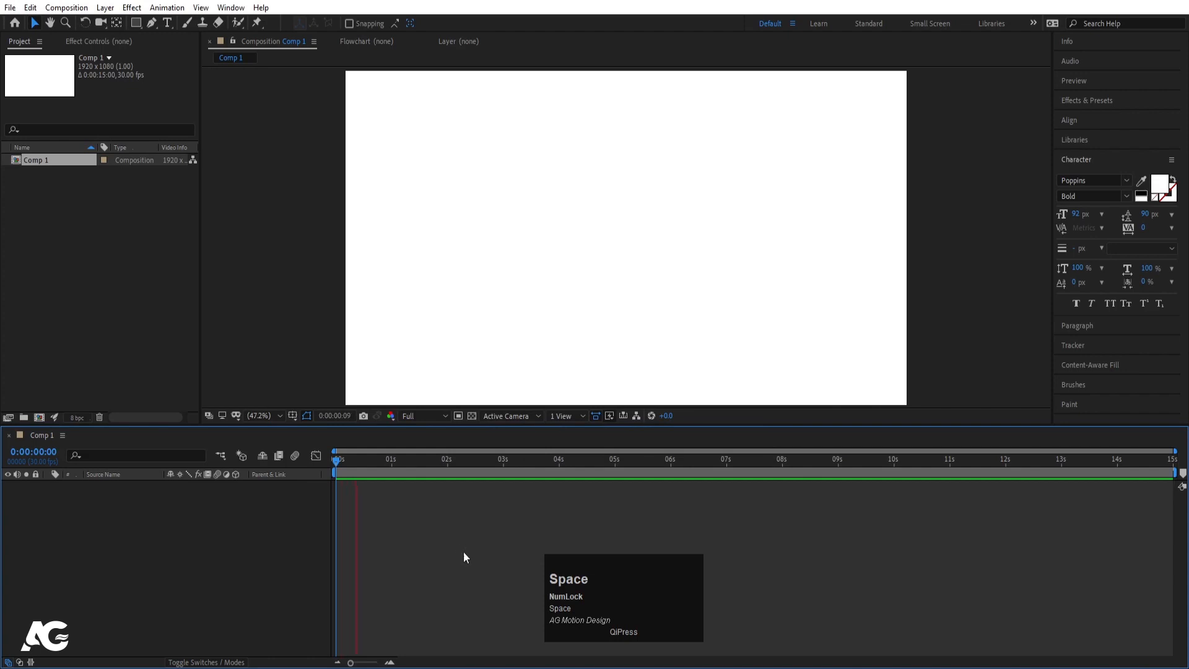
# - Turn on the Title/Action Safe guides in the composition view
pyautogui.click(310, 469)
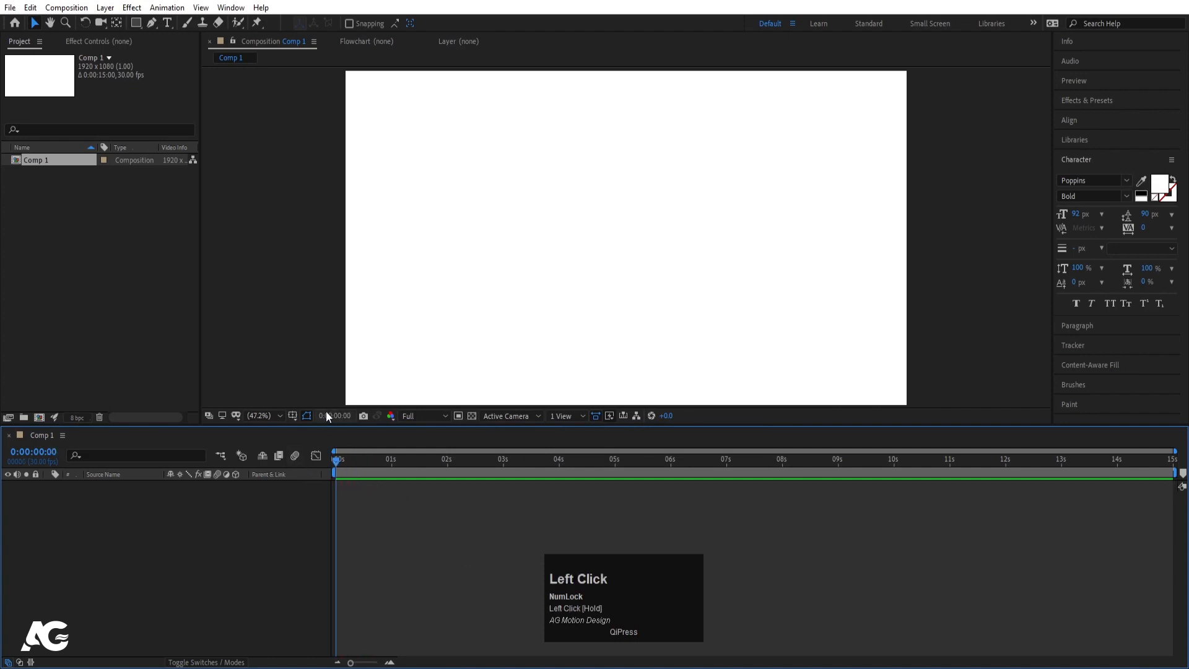
pyautogui.click(292, 414)
pyautogui.click(344, 431)
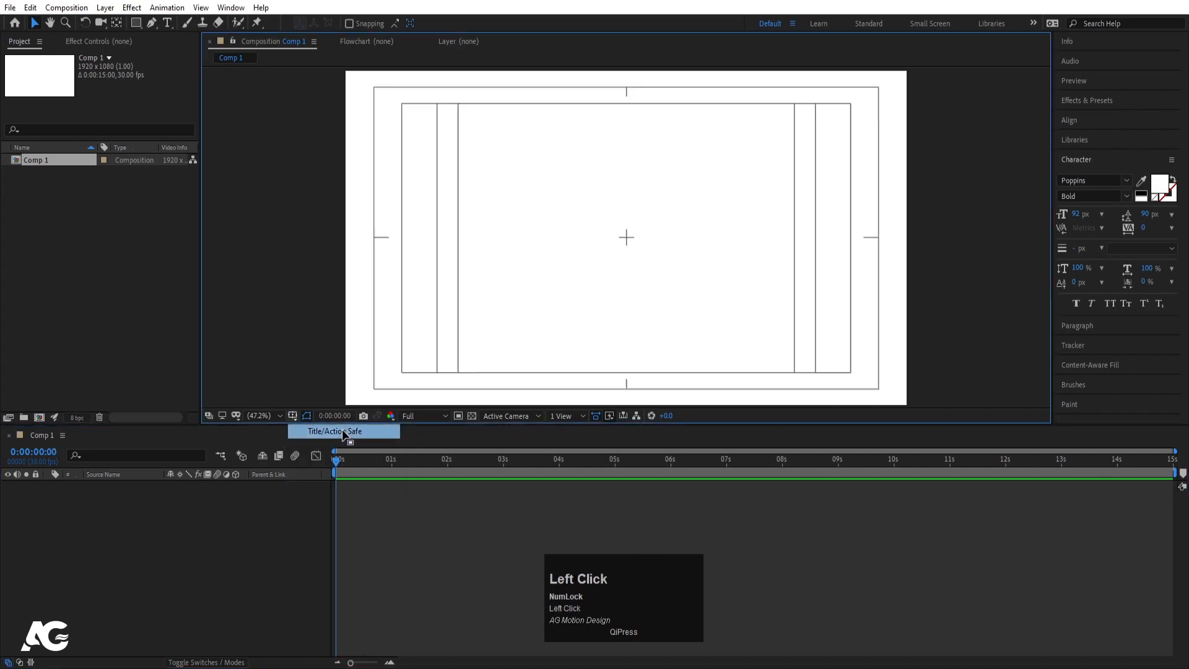
# - Import the Illustrator file Untitled-1 as Composition - Retain Layer Sizes
pyautogui.hotkey('ctrl', 'i')
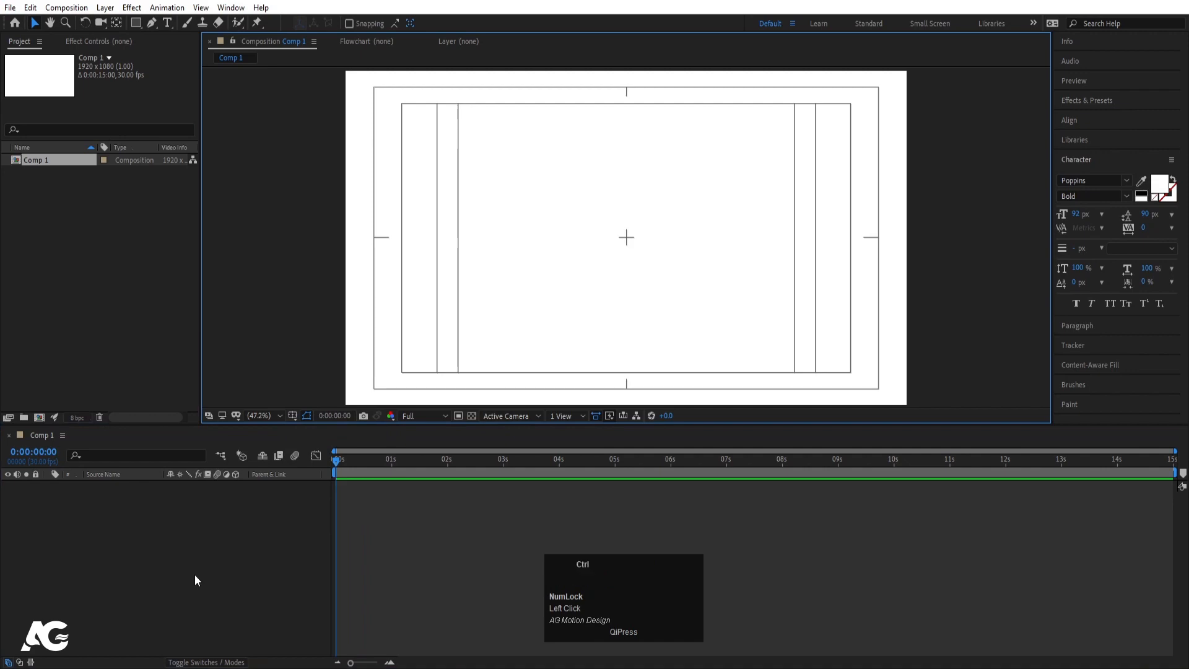
pyautogui.click(164, 111)
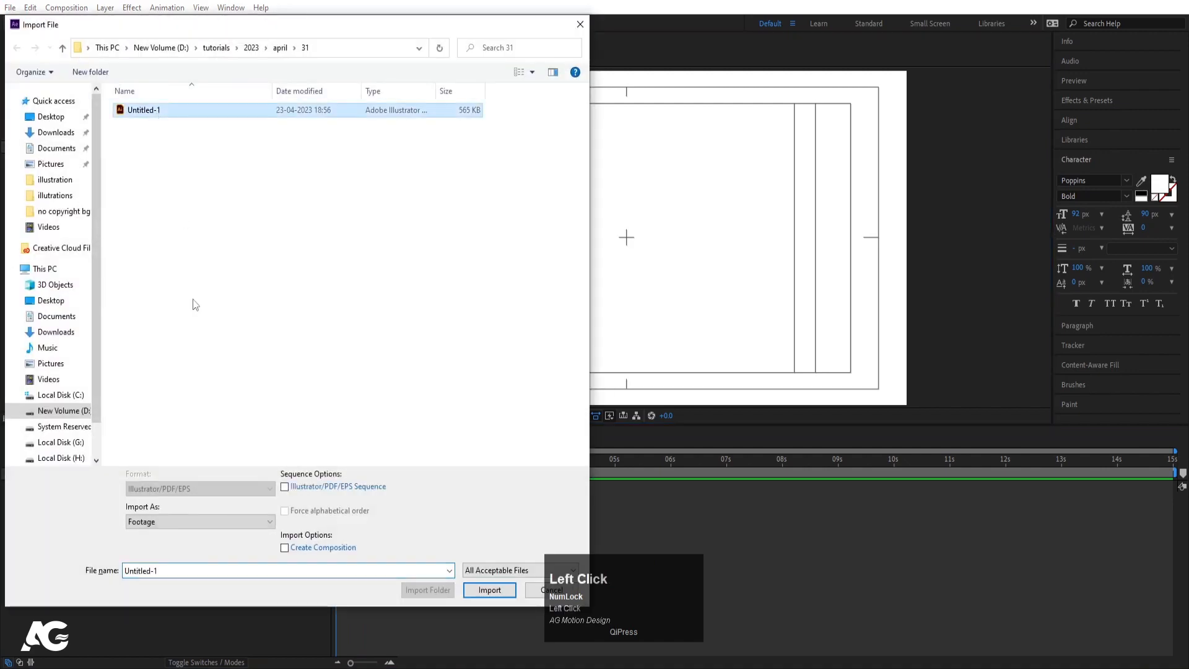
pyautogui.click(173, 524)
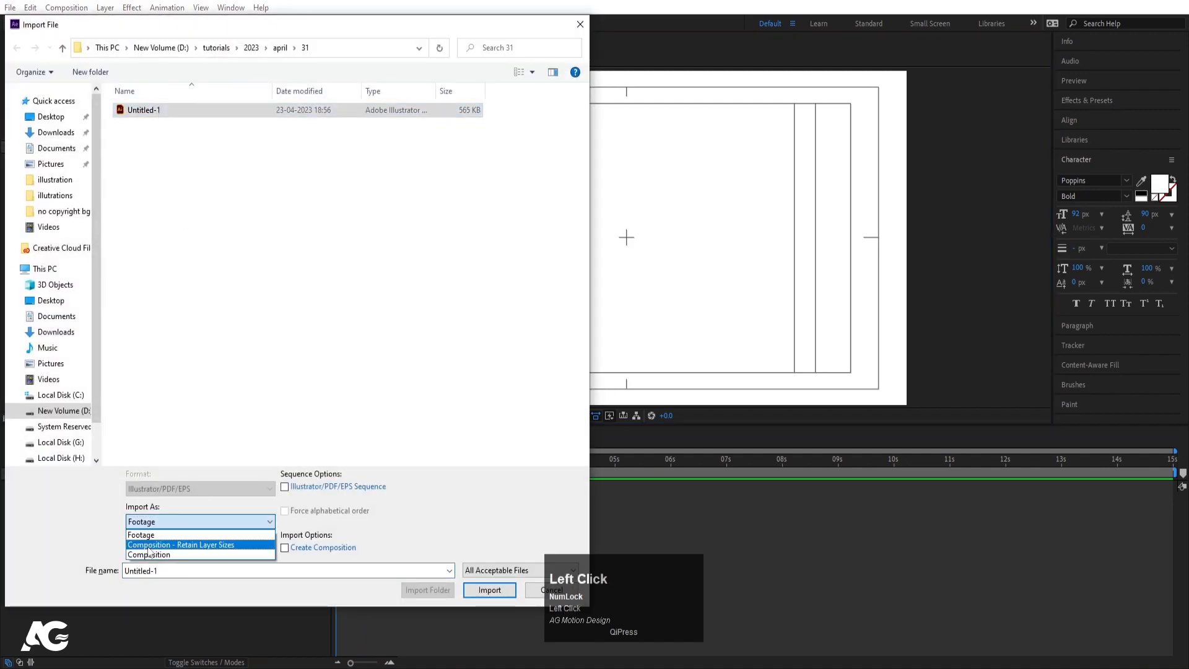
pyautogui.click(169, 544)
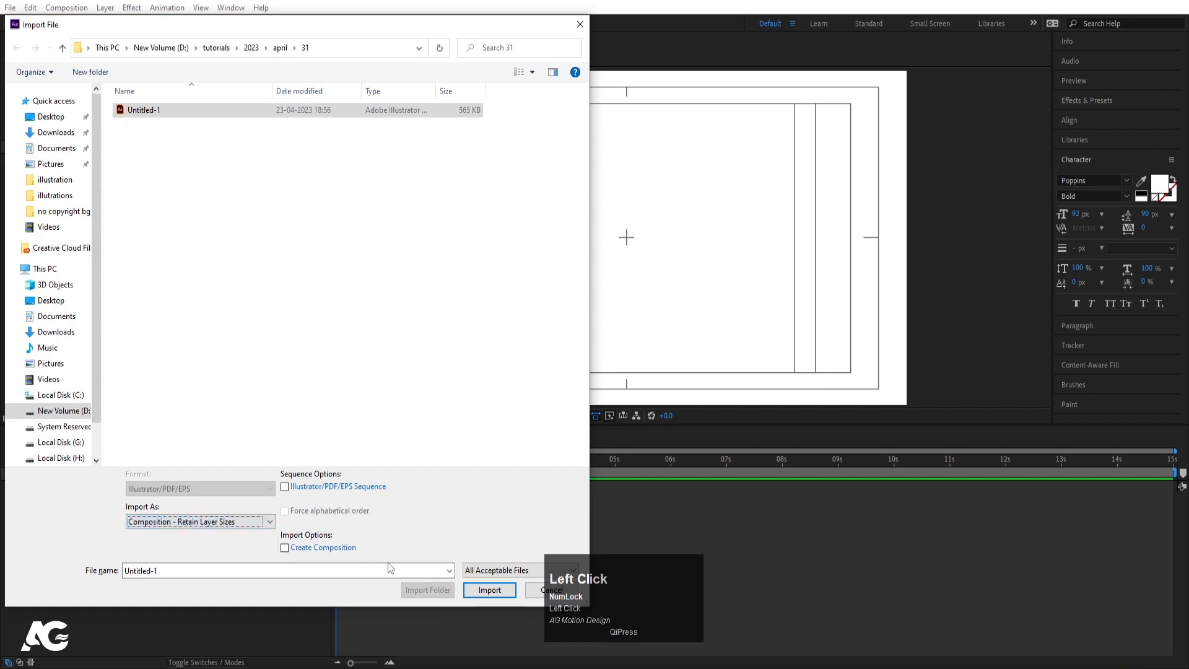
pyautogui.click(476, 591)
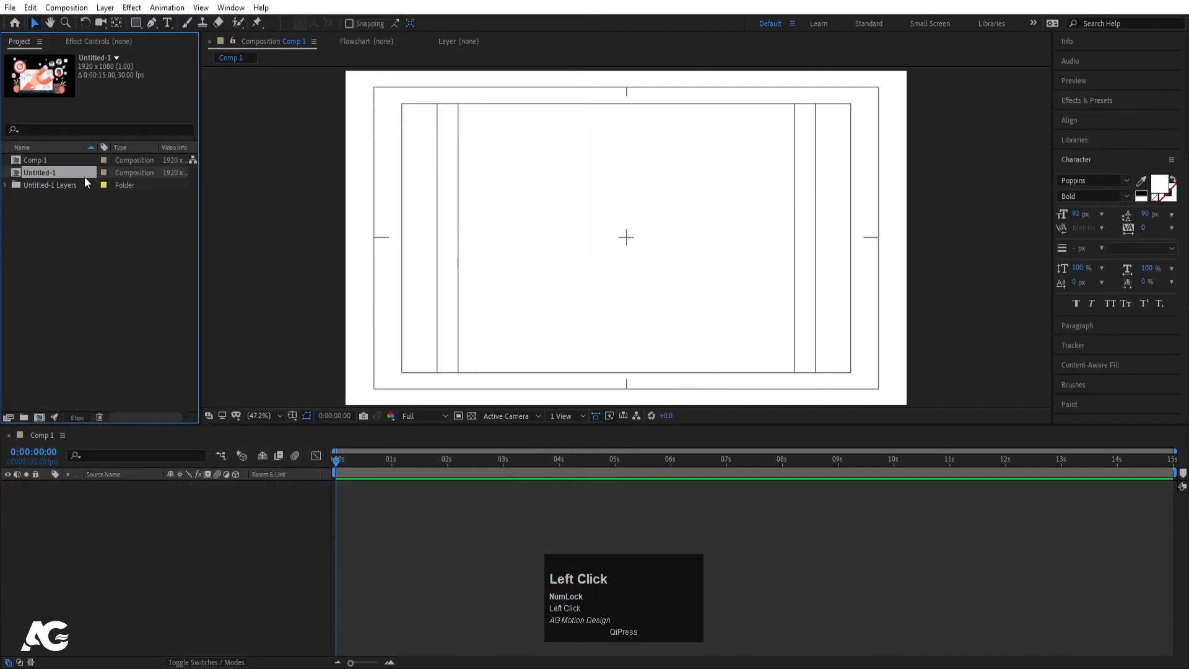
# - Place the Untitled-1 composition in Comp 1 and open it to check its upper layers by toggling their visibility
pyautogui.moveTo(59, 173); pyautogui.dragTo(201, 509)
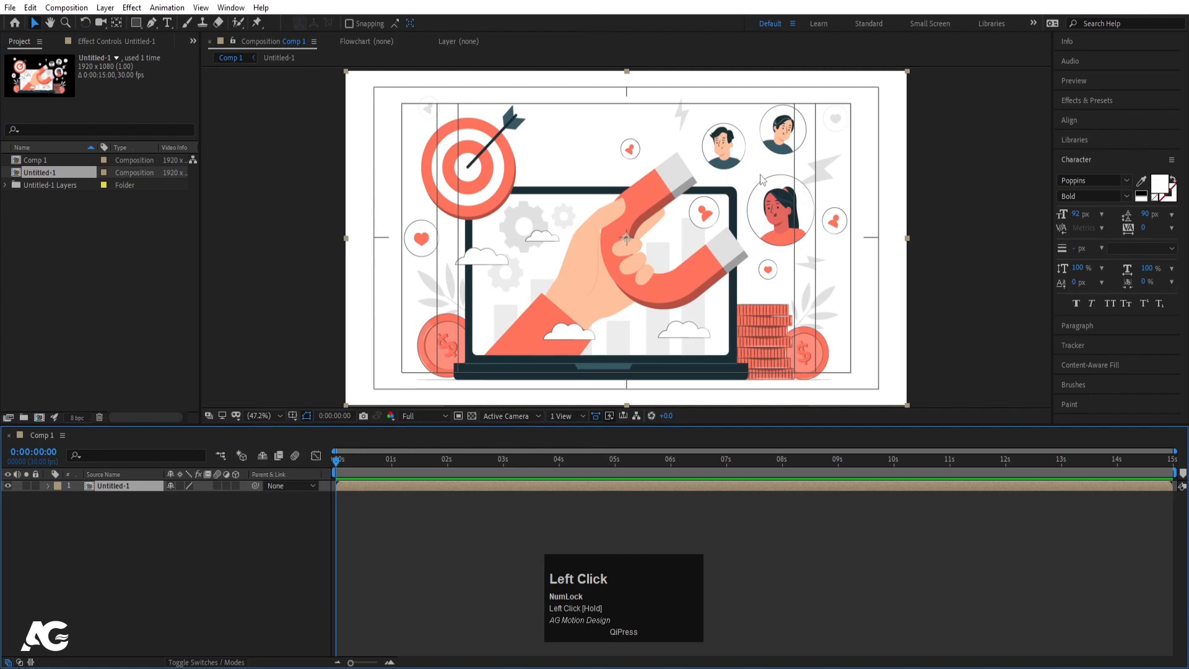
pyautogui.doubleClick(106, 485)
pyautogui.click(626, 247)
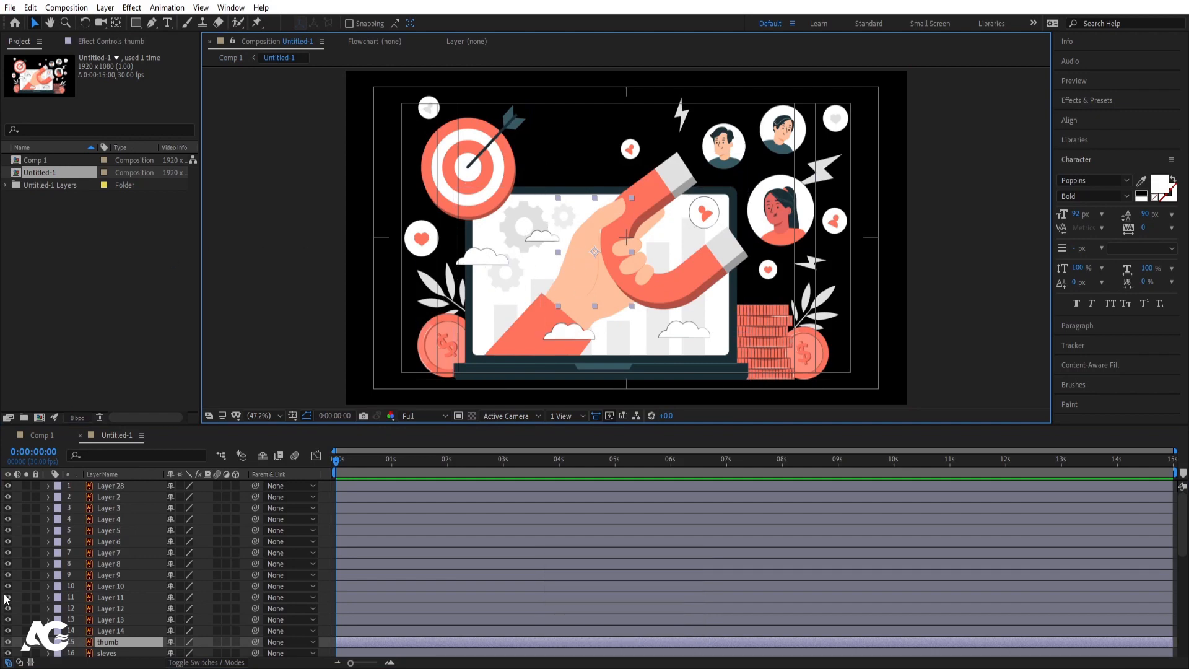
pyautogui.moveTo(8, 487)
pyautogui.mouseDown()
pyautogui.moveTo(8, 509)
pyautogui.moveTo(9, 496)
pyautogui.mouseUp()
pyautogui.click(8, 496)
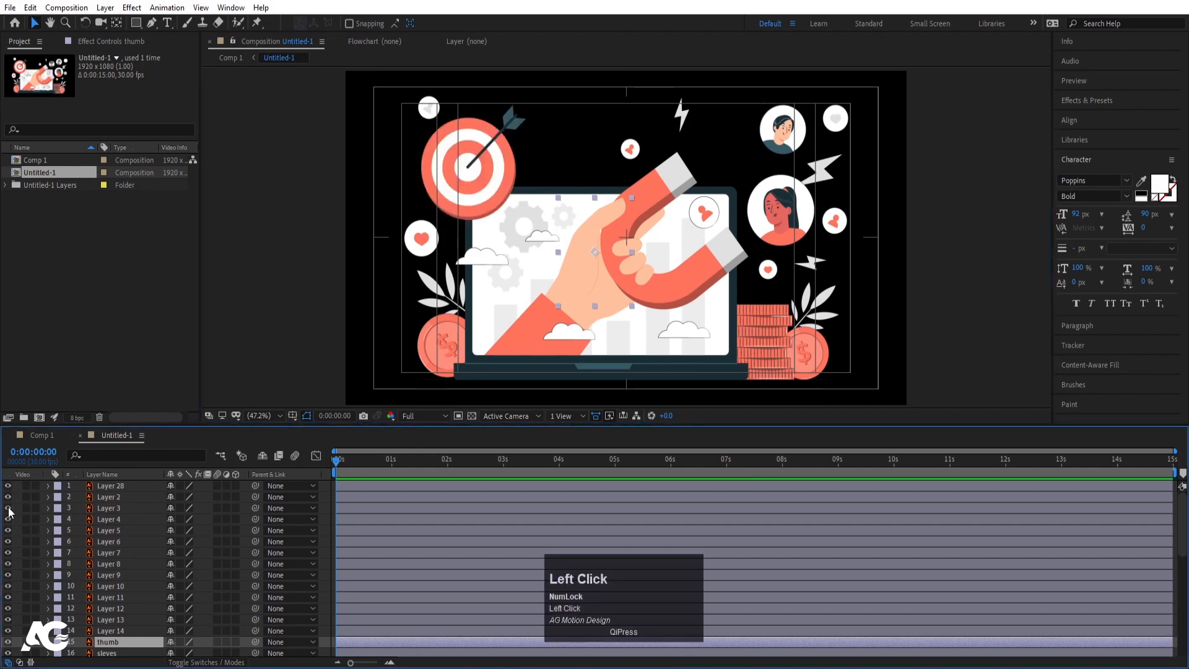
pyautogui.click(8, 508)
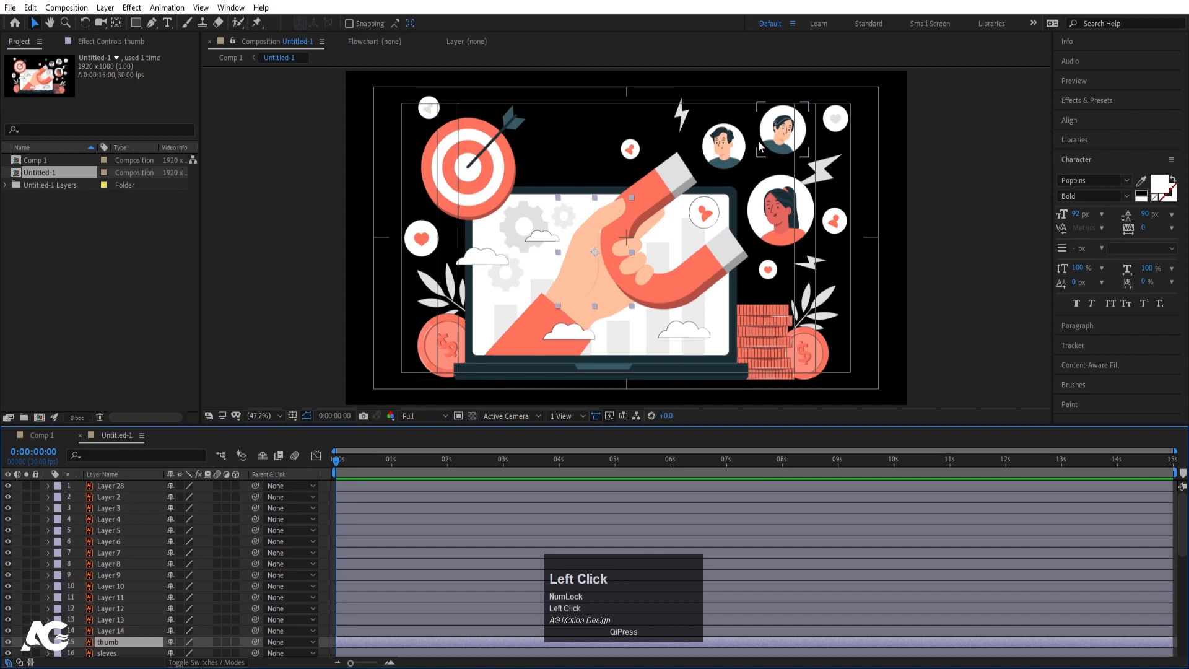
# - Pre-compose the three portrait layers as Human icons, and hide and lock the resulting layer
pyautogui.click(733, 143)
pyautogui.keyDown('shift'); pyautogui.click(779, 135); pyautogui.keyUp('shift')
pyautogui.keyDown('shift'); pyautogui.click(782, 184); pyautogui.keyUp('shift')
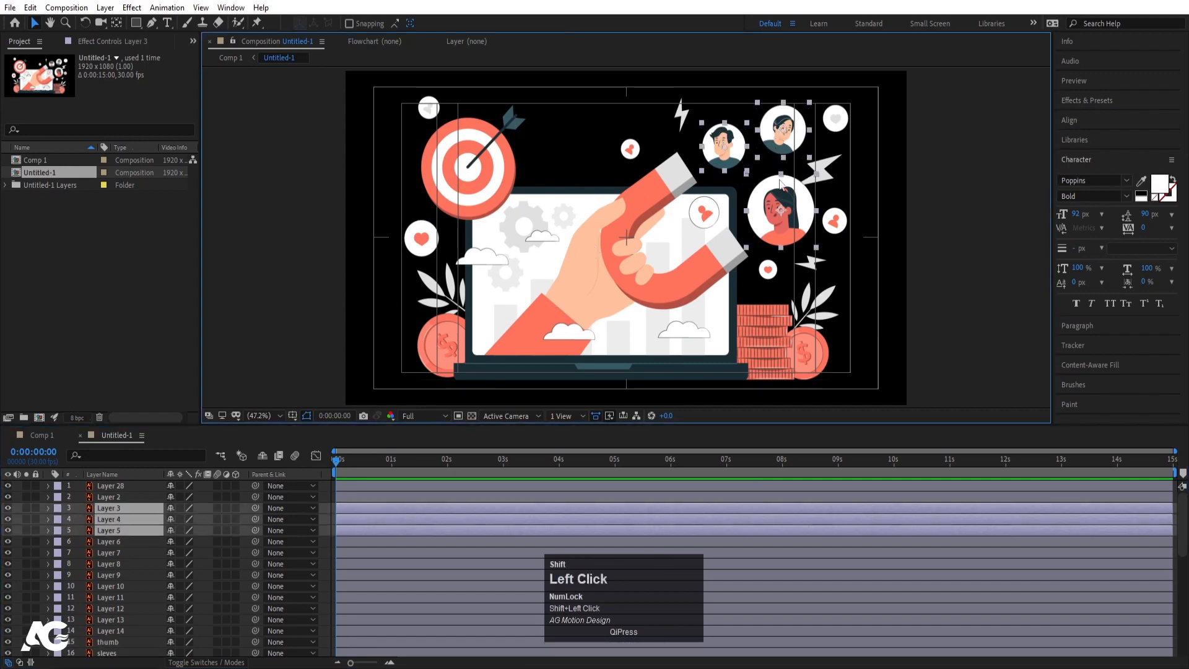
pyautogui.hotkey('ctrl', 'shift', 'c')
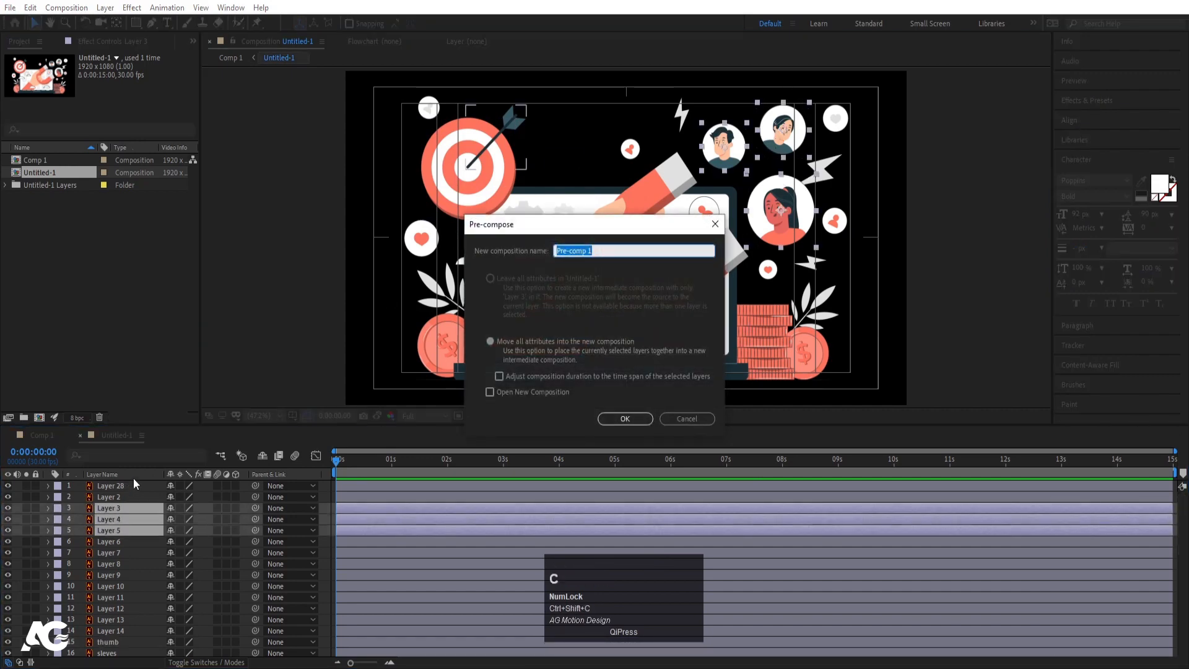
pyautogui.write('Hu man')
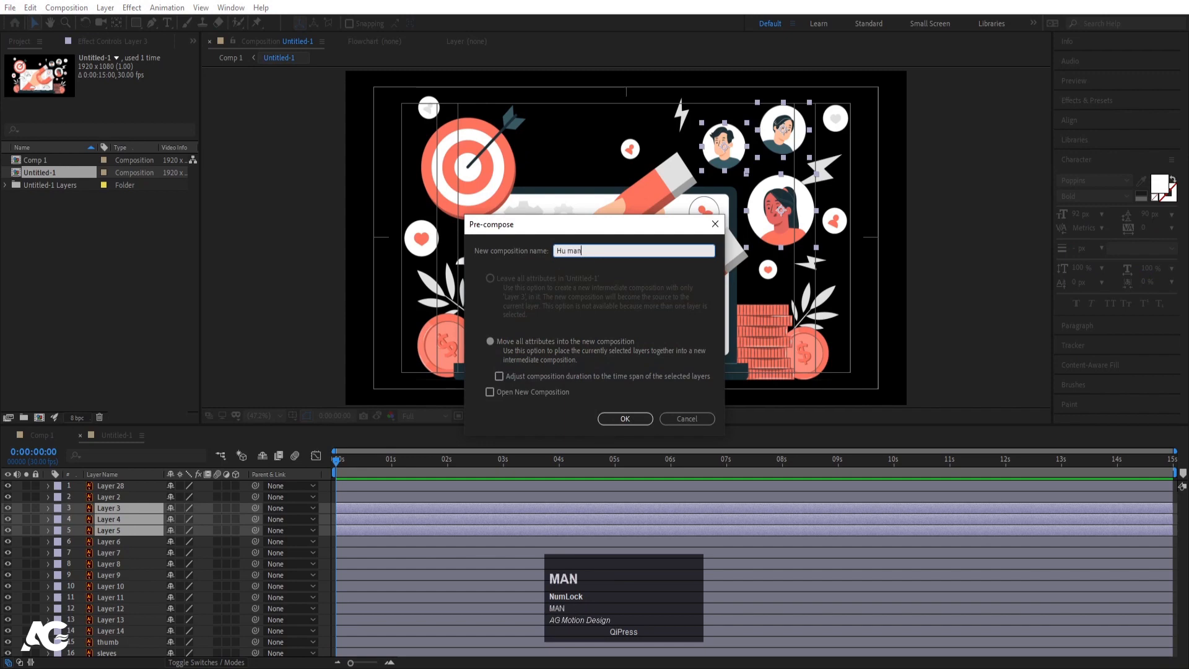
pyautogui.hotkey('ctrl', 'a')
pyautogui.write('Human icon')
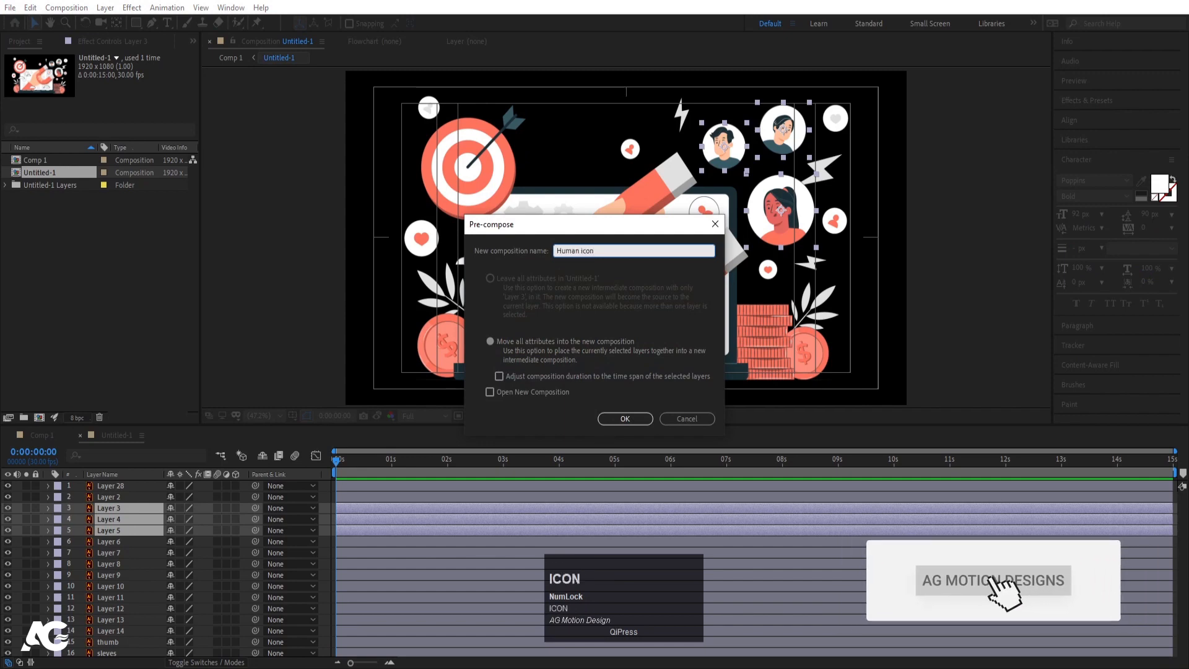
pyautogui.write('s')
pyautogui.press('Return')
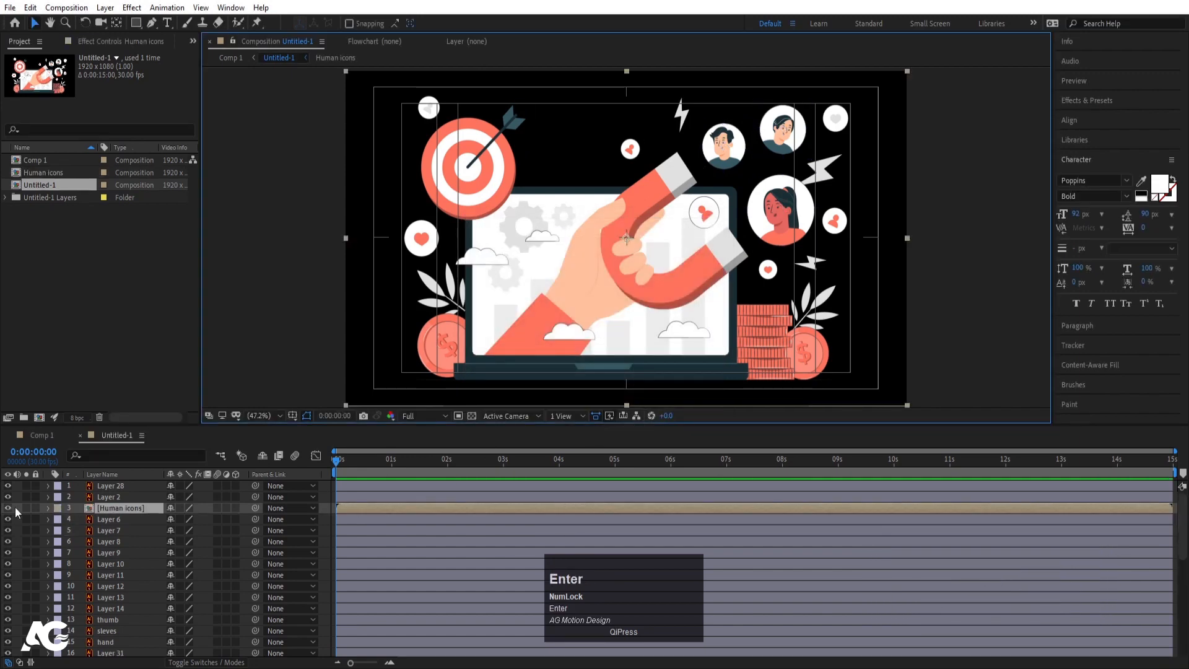
pyautogui.click(8, 508)
pyautogui.click(35, 508)
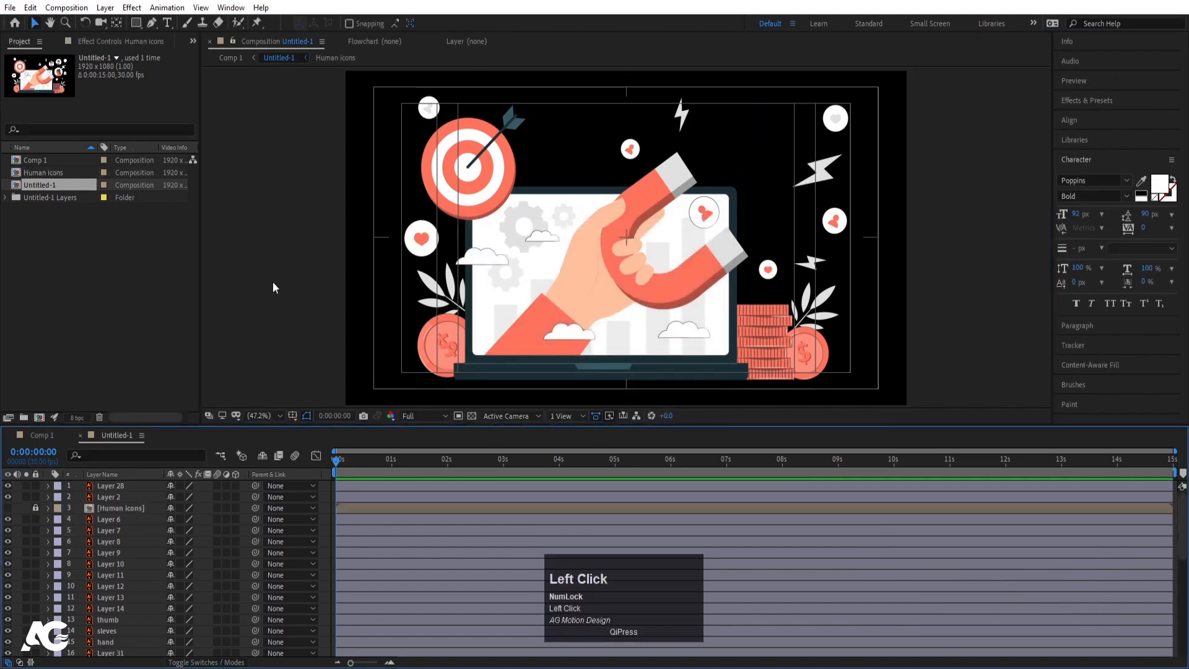
# - Pre-compose the arrow and target layers as Arrow, and lock and hide the resulting layer
pyautogui.click(501, 145)
pyautogui.keyDown('shift'); pyautogui.click(446, 153); pyautogui.keyUp('shift')
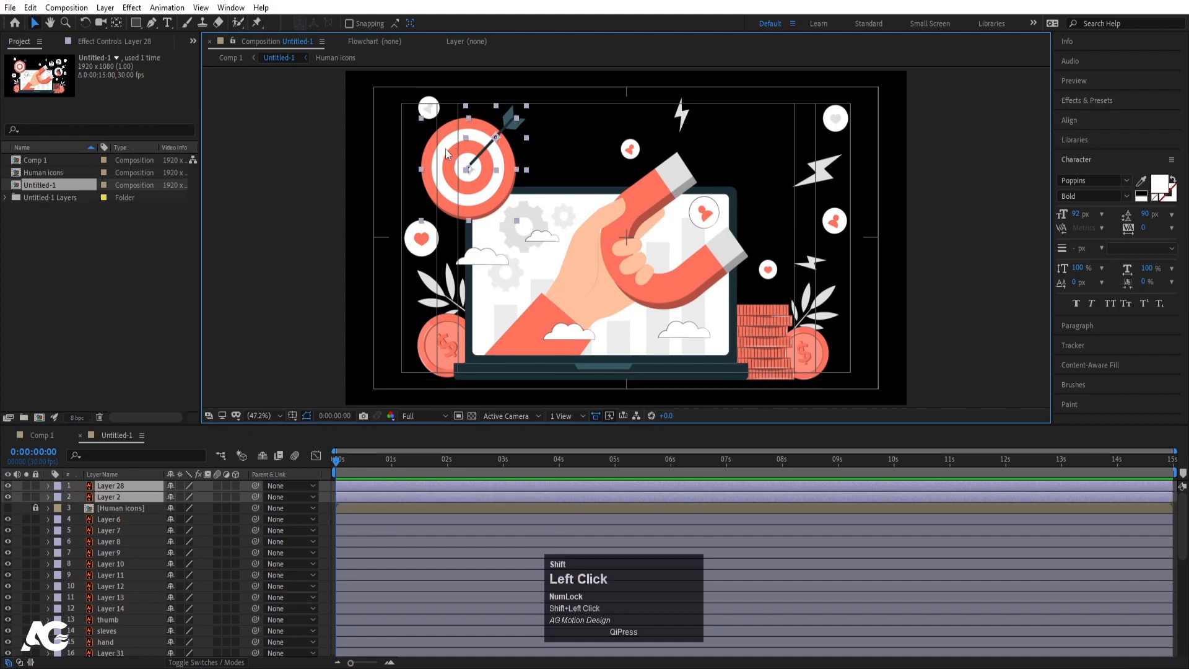
pyautogui.hotkey('ctrl', 'shift', 'c')
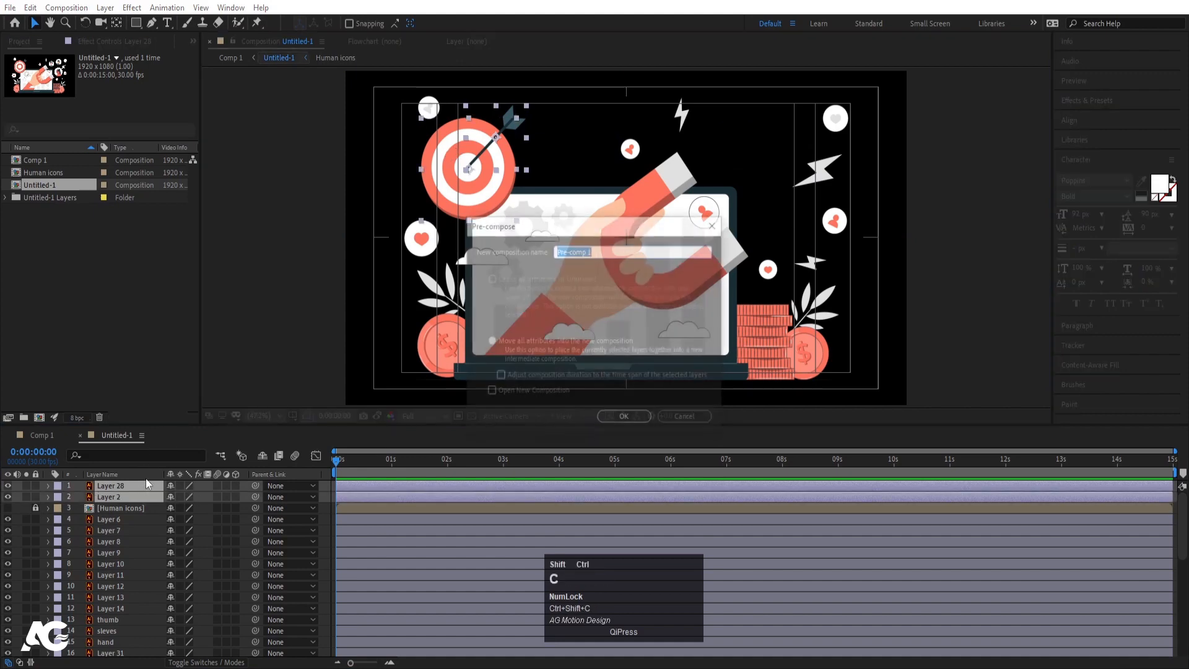
pyautogui.write('Arrow')
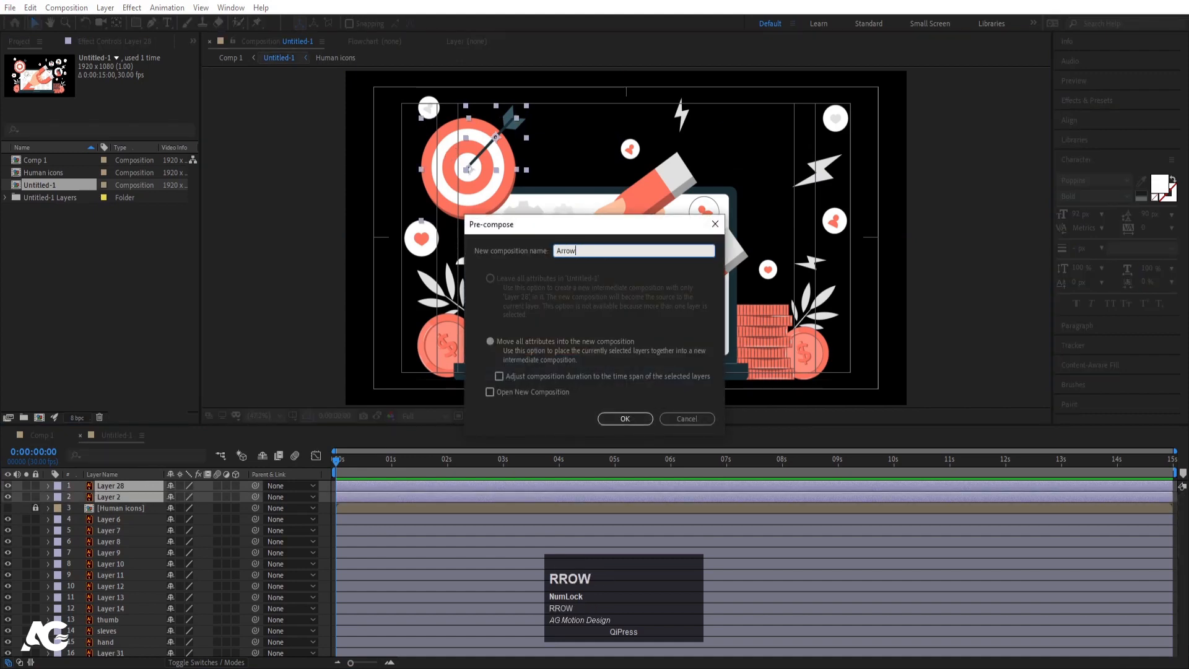
pyautogui.press('Return')
pyautogui.click(31, 485)
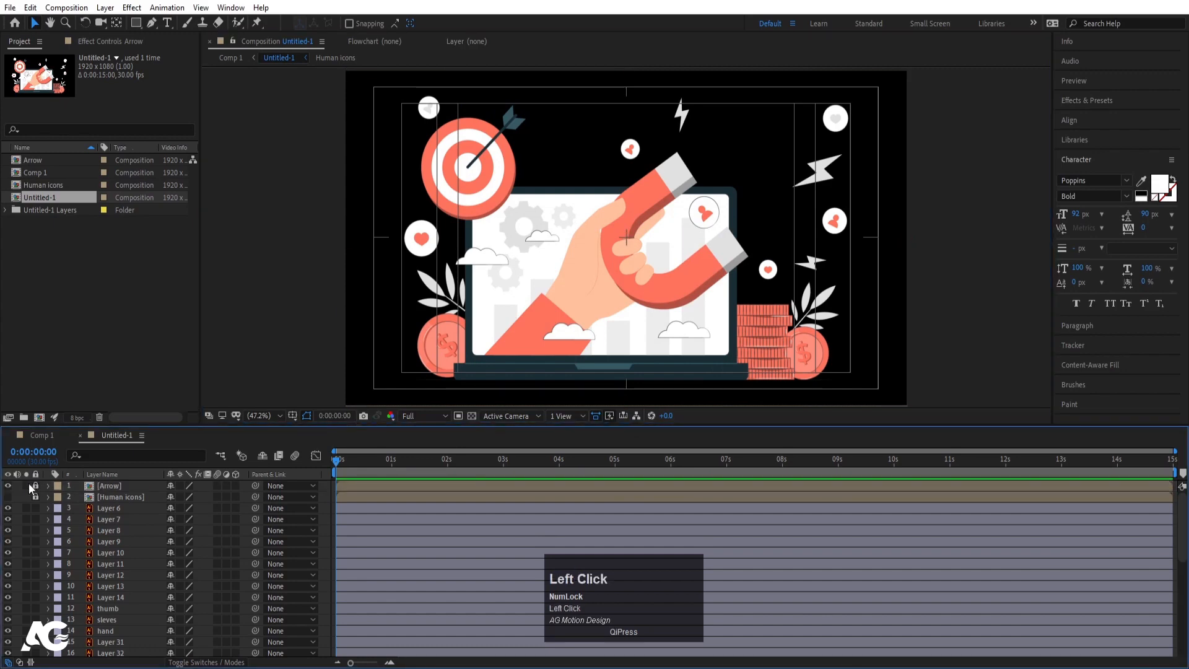
pyautogui.click(8, 487)
# - Pre-compose the two dollar coins and the coin stack layers as Coins, and hide and lock the resulting layer
pyautogui.click(458, 339)
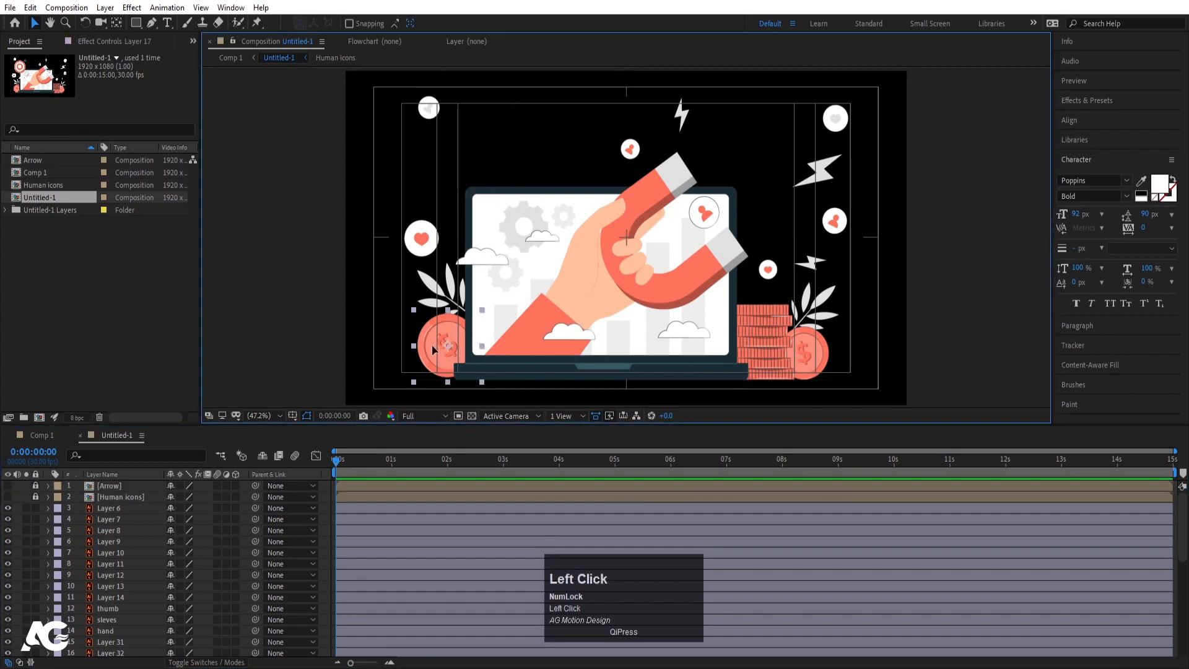
pyautogui.keyDown('shift'); pyautogui.click(776, 319); pyautogui.keyUp('shift')
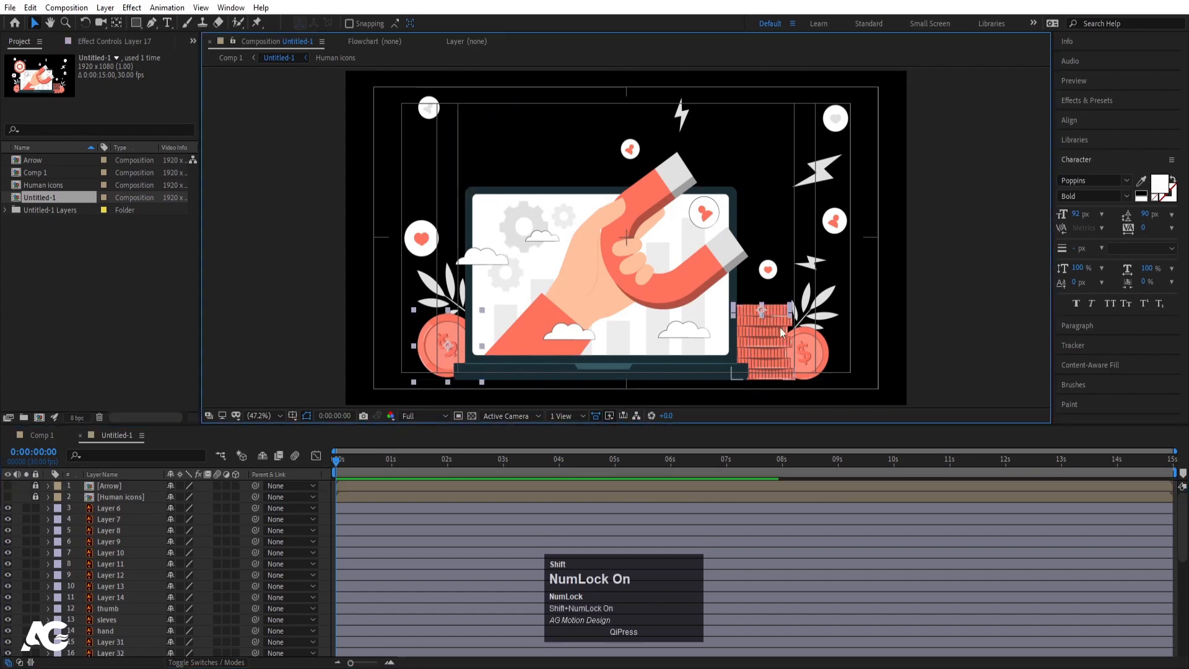
pyautogui.keyDown('shift'); pyautogui.click(805, 343); pyautogui.keyUp('shift')
pyautogui.hotkey('ctrl', 'shift', 'c')
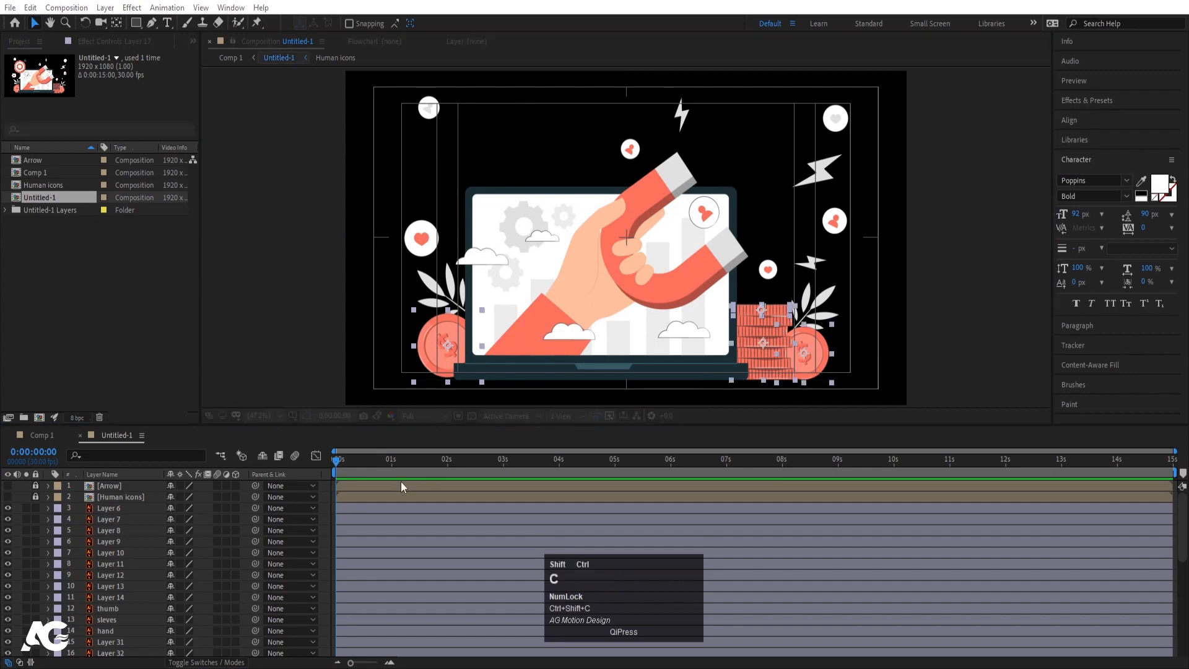
pyautogui.write('Col')
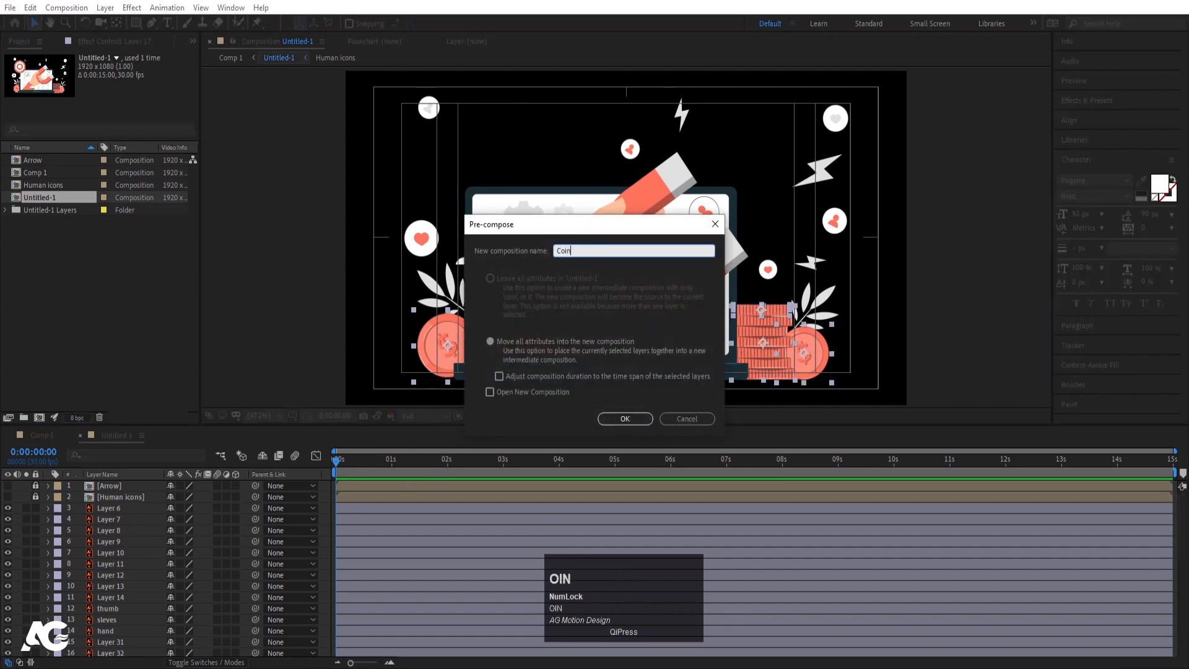
pyautogui.write('ns')
pyautogui.press('Return')
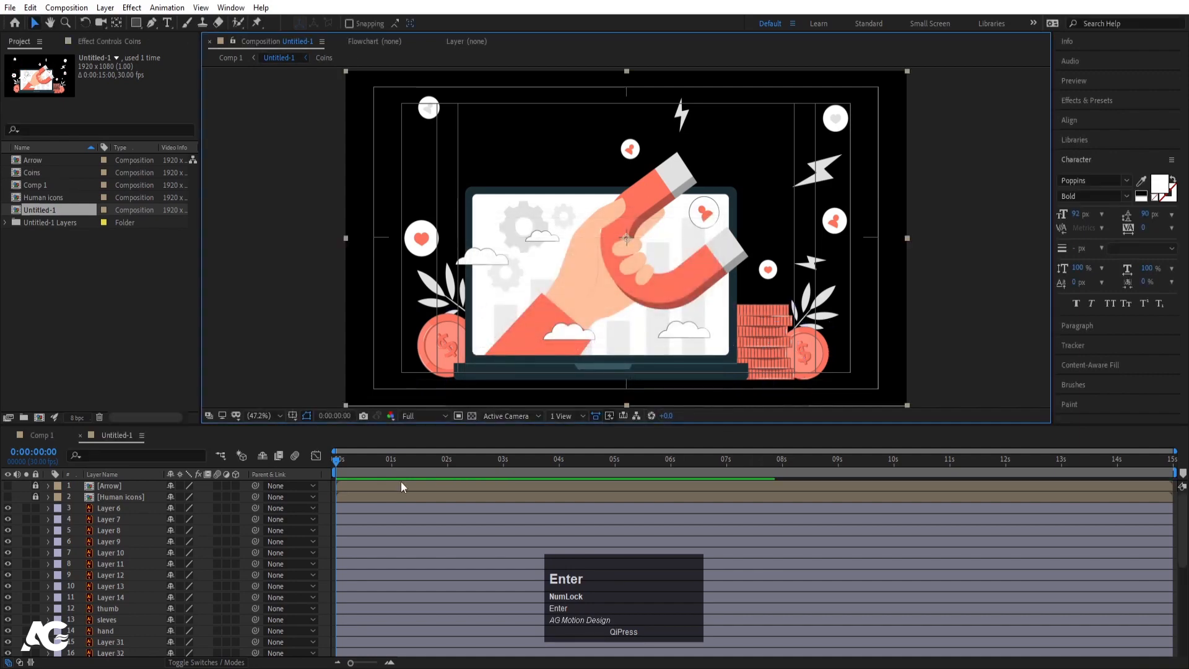
pyautogui.scroll(-5, 86, 600)
pyautogui.click(8, 586)
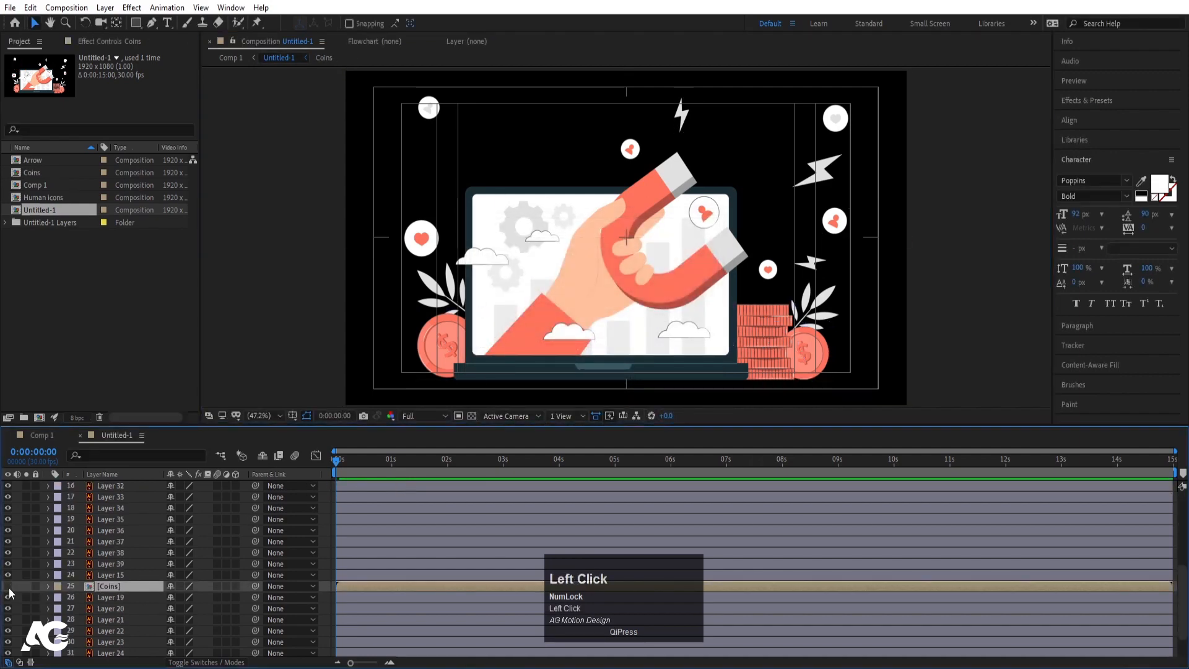
pyautogui.click(35, 586)
# - Pre-compose the two leaf branches, the lightning bolts and all small round heart and person icons as Extras
pyautogui.click(822, 314)
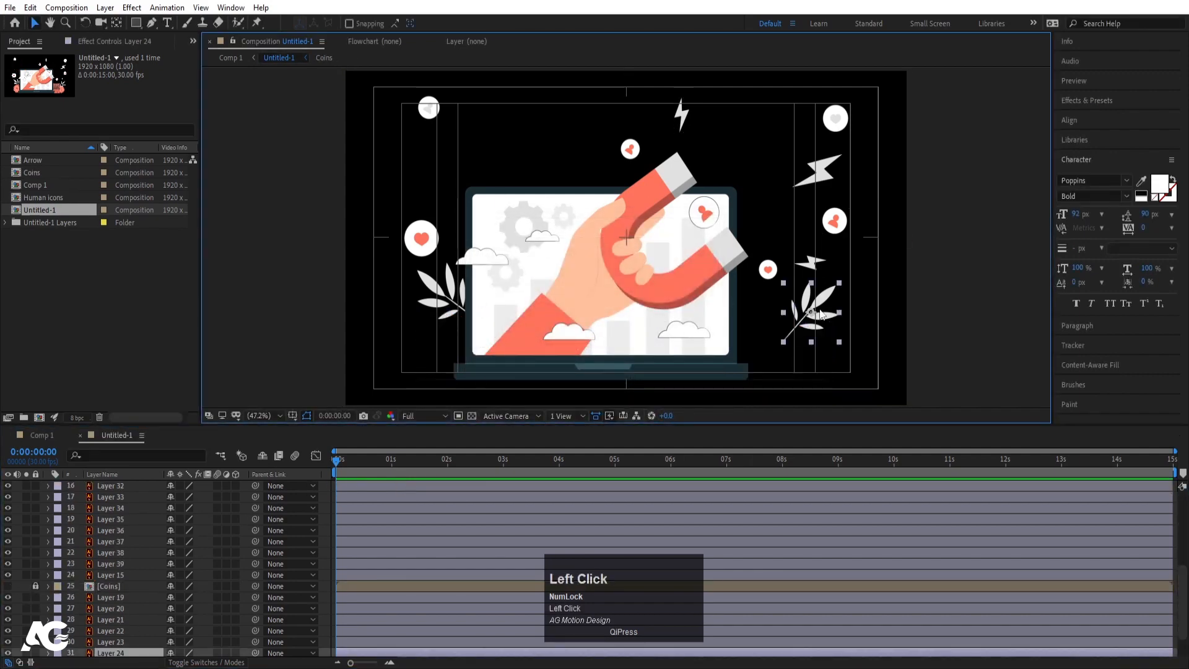
pyautogui.keyDown('shift'); pyautogui.click(437, 293); pyautogui.keyUp('shift')
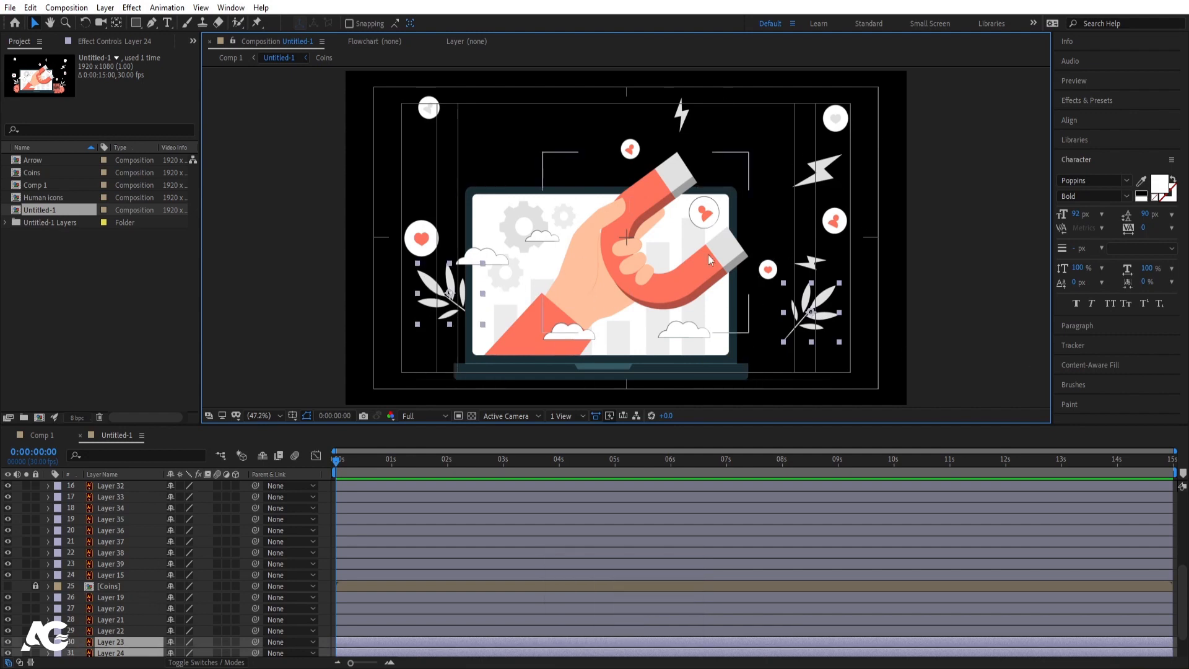
pyautogui.keyDown('shift'); pyautogui.click(428, 243); pyautogui.keyUp('shift')
pyautogui.keyDown('shift'); pyautogui.click(429, 109); pyautogui.keyUp('shift')
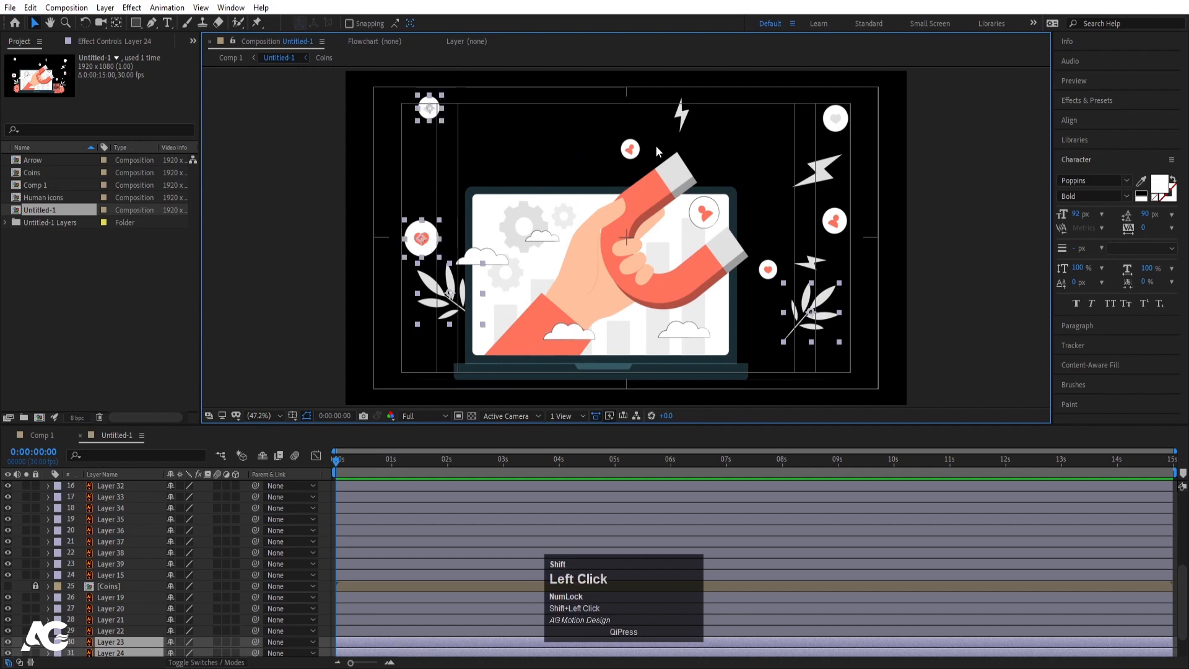
pyautogui.keyDown('shift'); pyautogui.click(630, 147); pyautogui.keyUp('shift')
pyautogui.keyDown('shift'); pyautogui.click(681, 113); pyautogui.keyUp('shift')
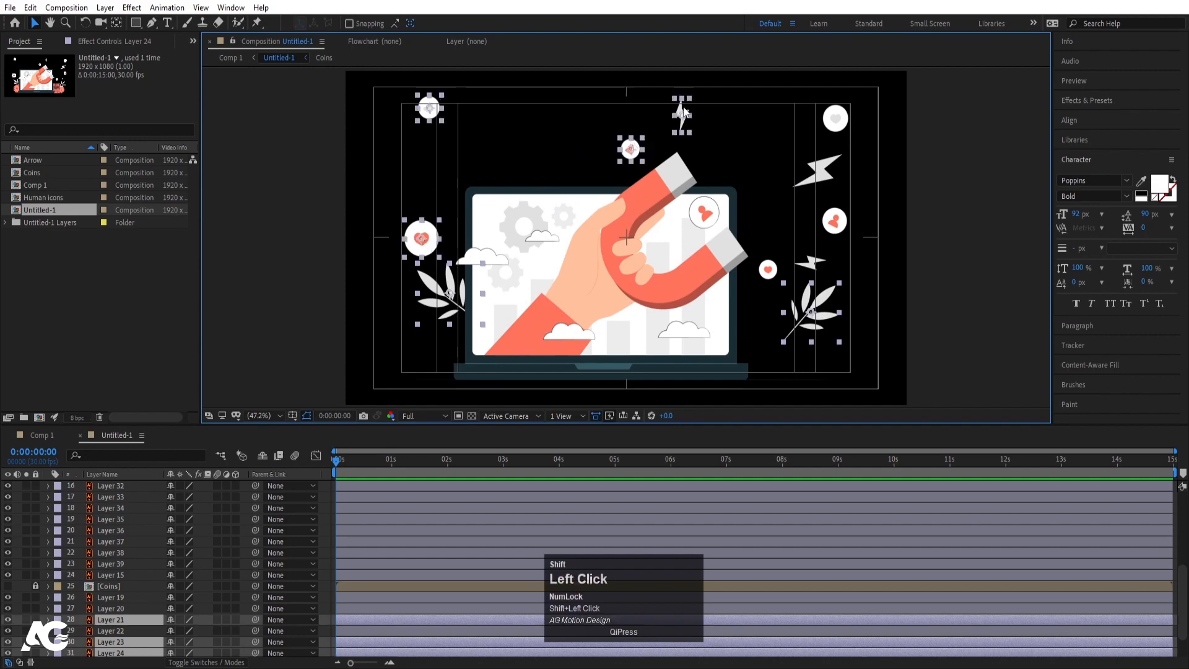
pyautogui.keyDown('shift'); pyautogui.click(706, 212); pyautogui.keyUp('shift')
pyautogui.keyDown('shift'); pyautogui.click(769, 272); pyautogui.keyUp('shift')
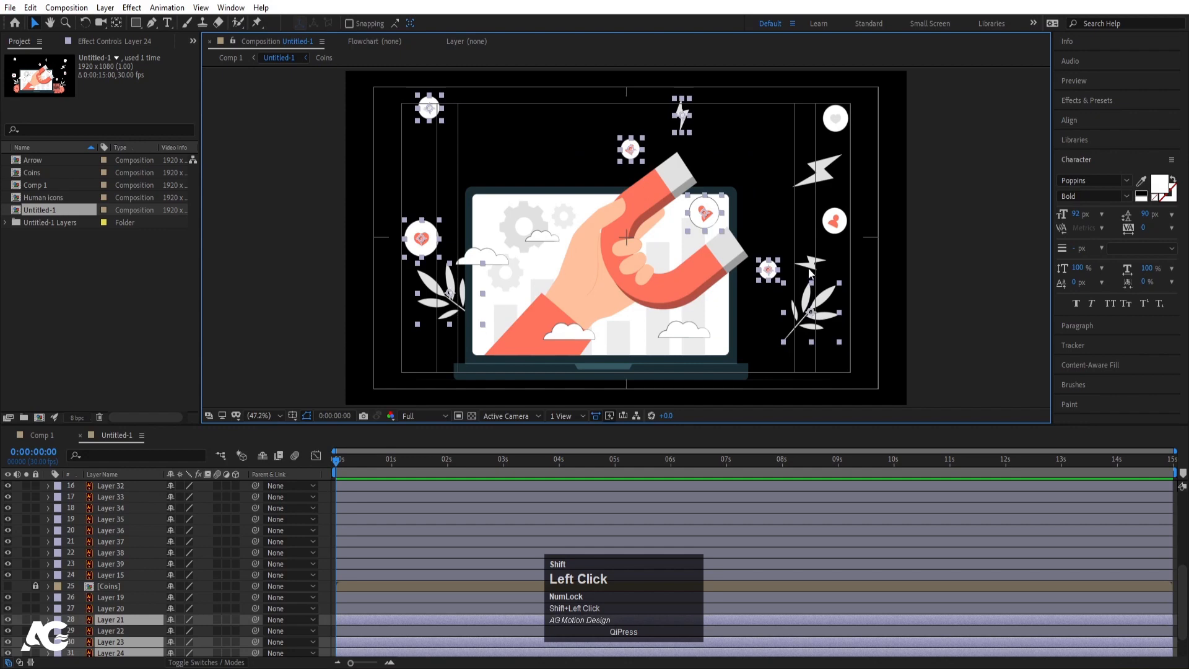
pyautogui.keyDown('shift'); pyautogui.click(810, 268); pyautogui.keyUp('shift')
pyautogui.keyDown('shift'); pyautogui.click(835, 221); pyautogui.keyUp('shift')
pyautogui.keyDown('shift'); pyautogui.click(819, 179); pyautogui.keyUp('shift')
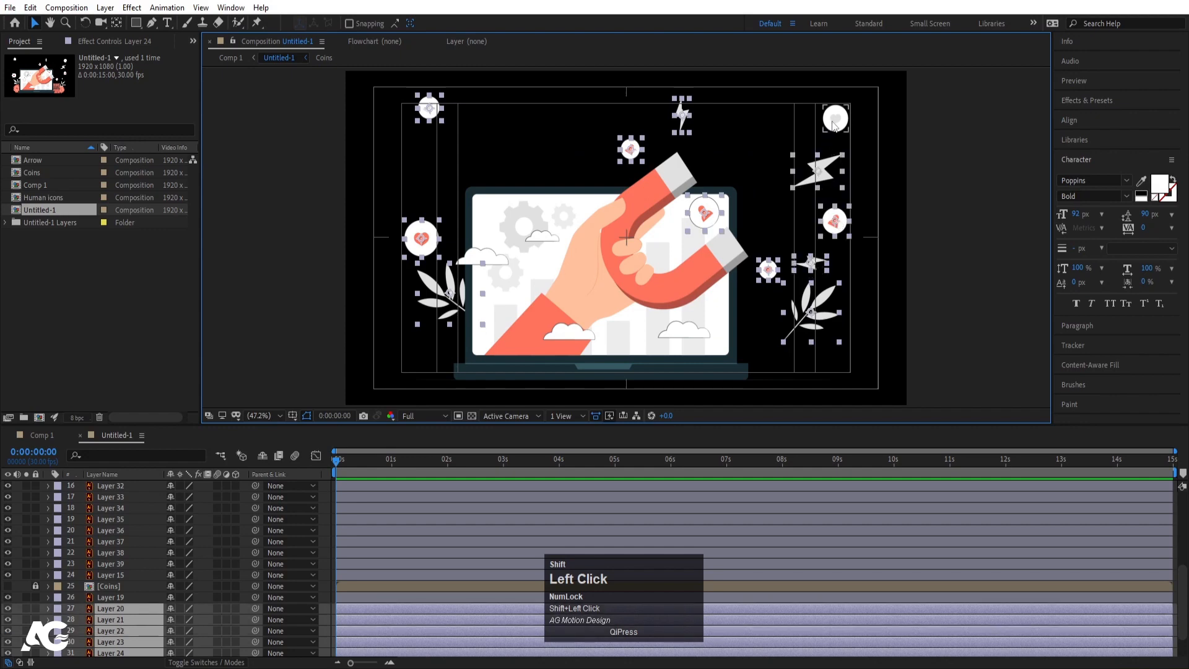
pyautogui.keyDown('shift'); pyautogui.click(833, 124); pyautogui.keyUp('shift')
pyautogui.hotkey('ctrl', 'shift', 'c')
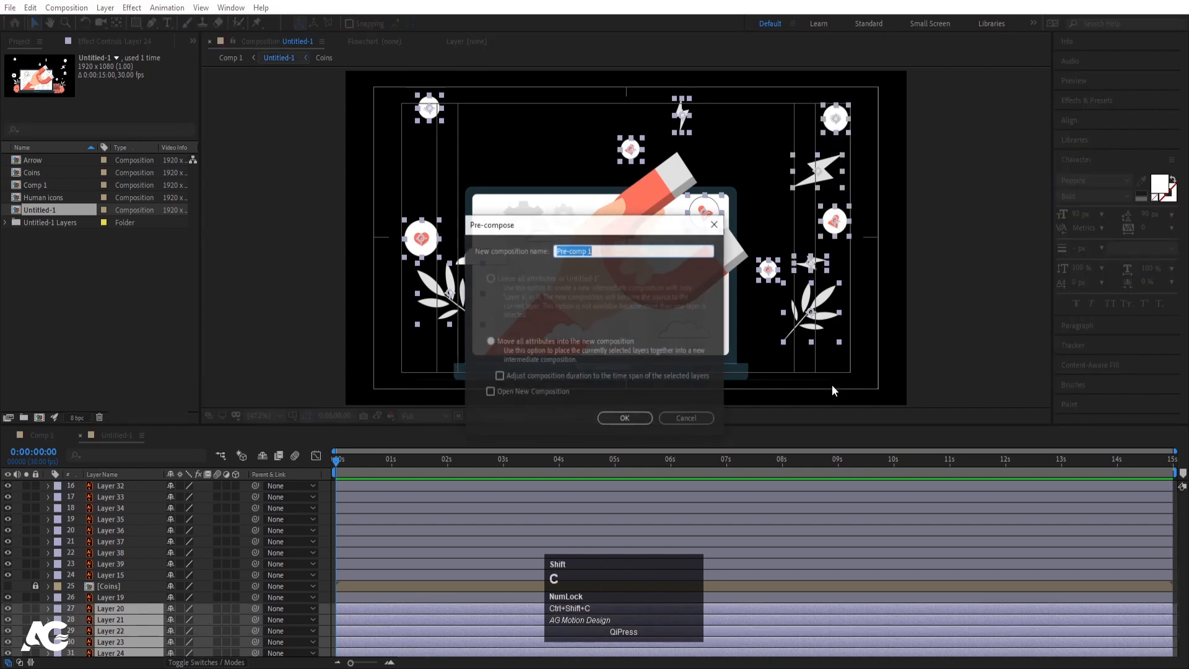
pyautogui.write('Extras')
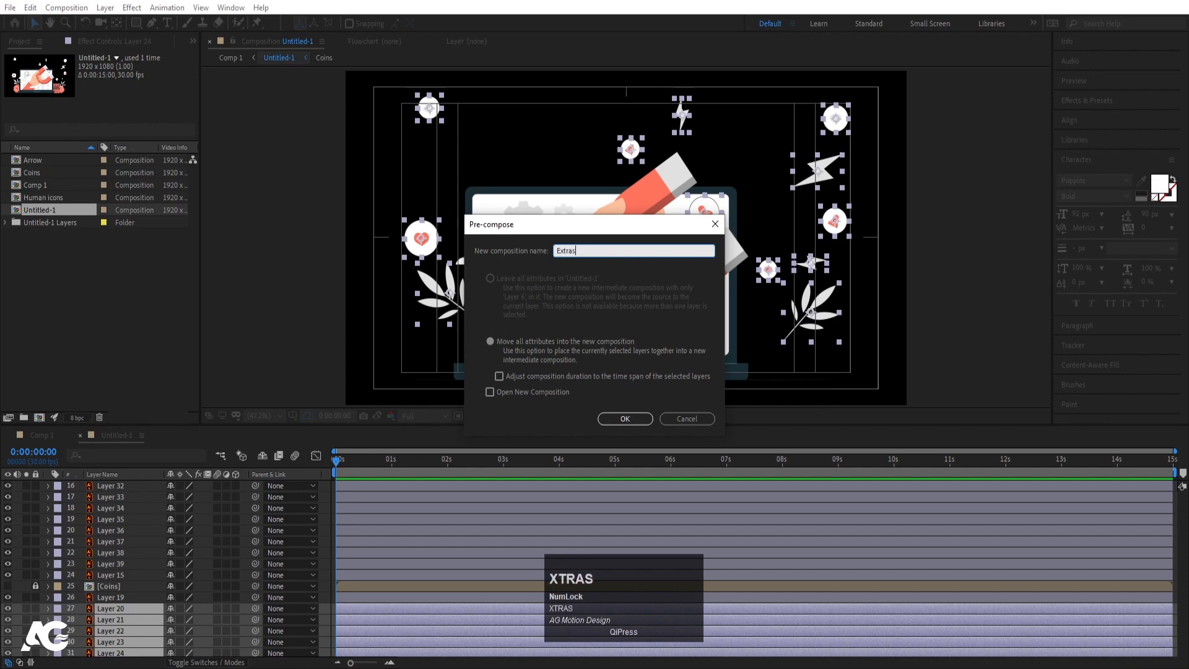
pyautogui.press('Return')
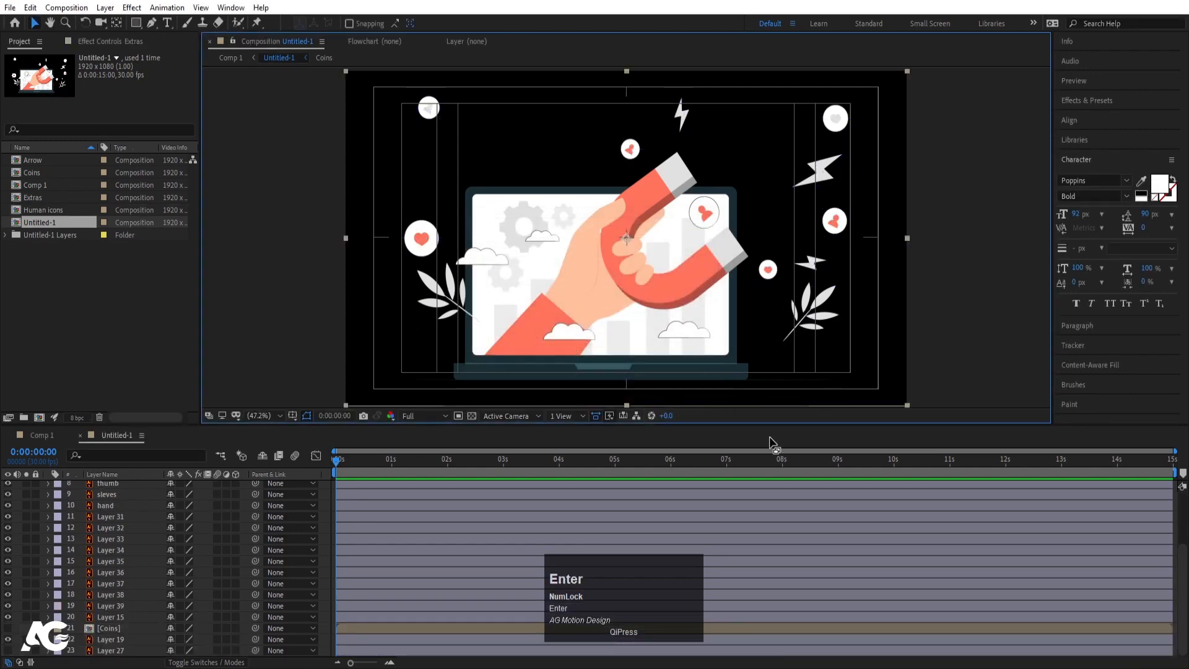
# - Move the Extras layer to the bottom of the layer stack, below Layer 27, and hide it
pyautogui.scroll(5, 143, 555)
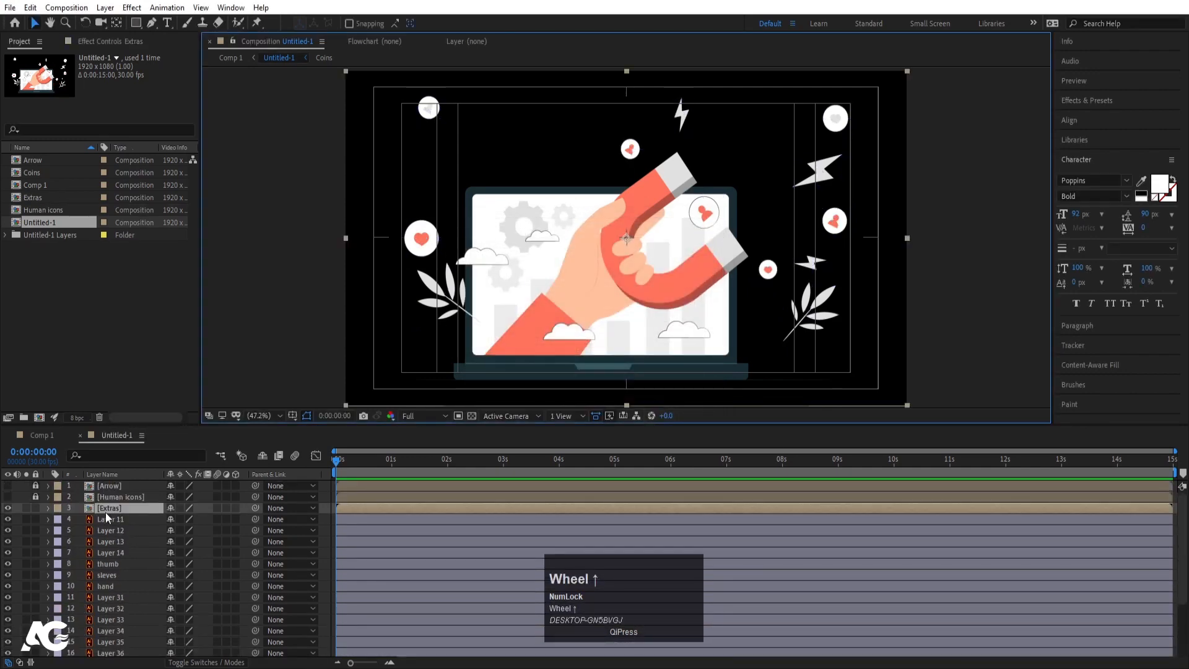
pyautogui.moveTo(106, 510); pyautogui.dragTo(164, 657)
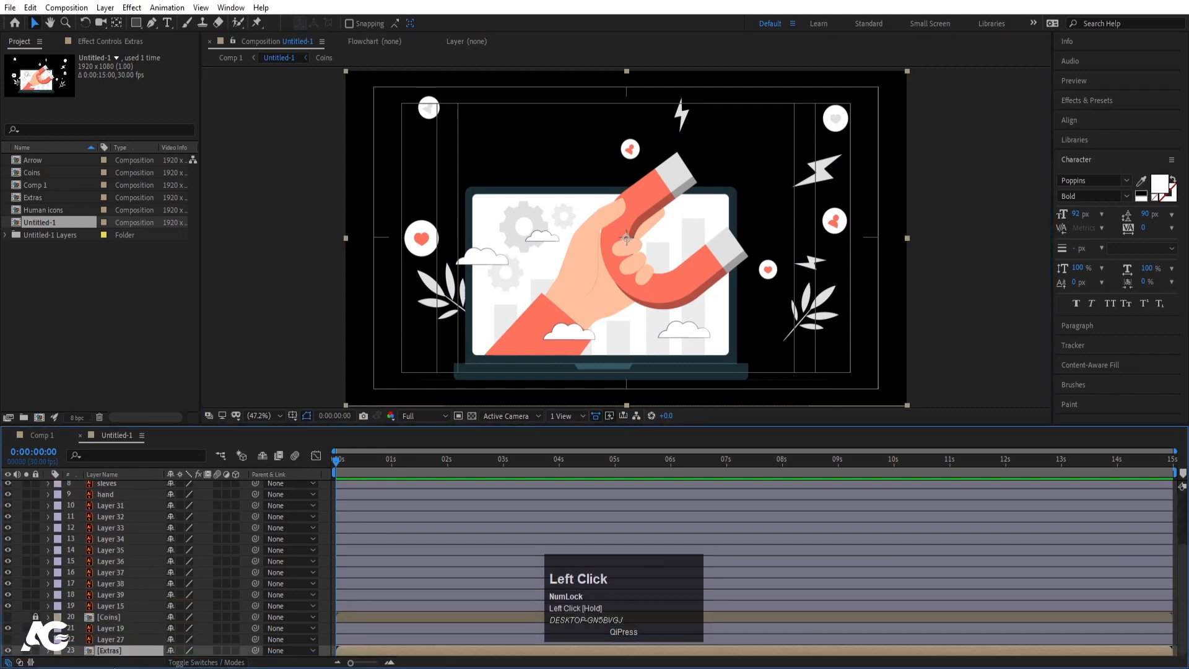
pyautogui.click(8, 650)
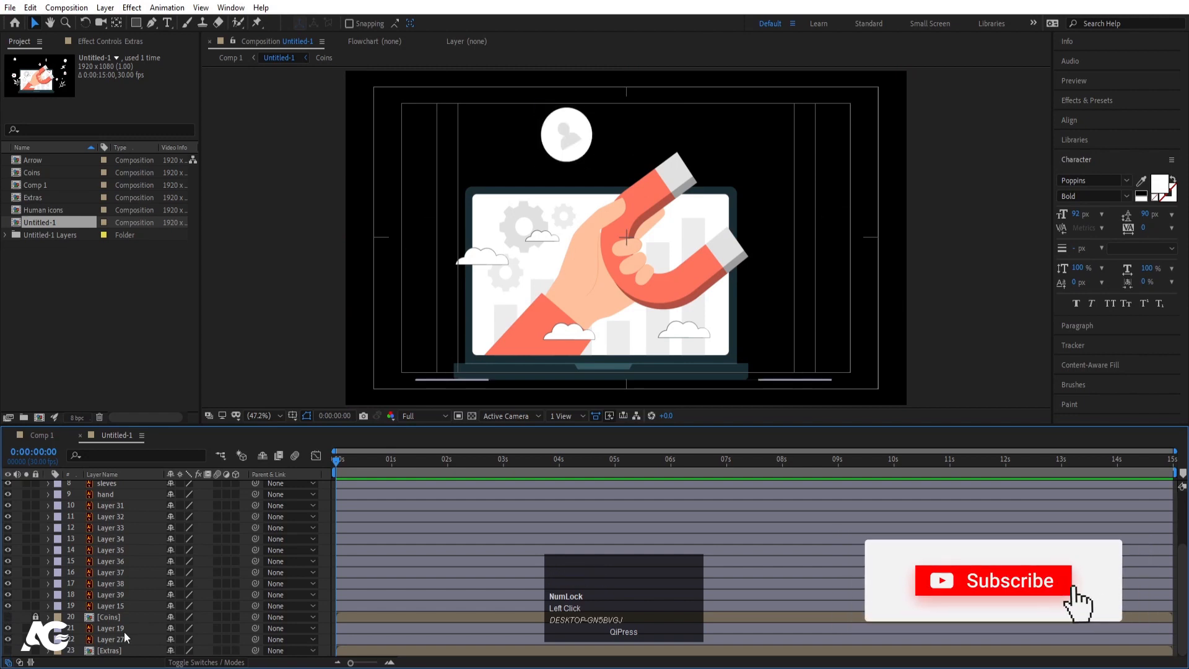
# - Move Layer 27 into the Extras composition and return to the Untitled-1 composition's layers
pyautogui.doubleClick(104, 650)
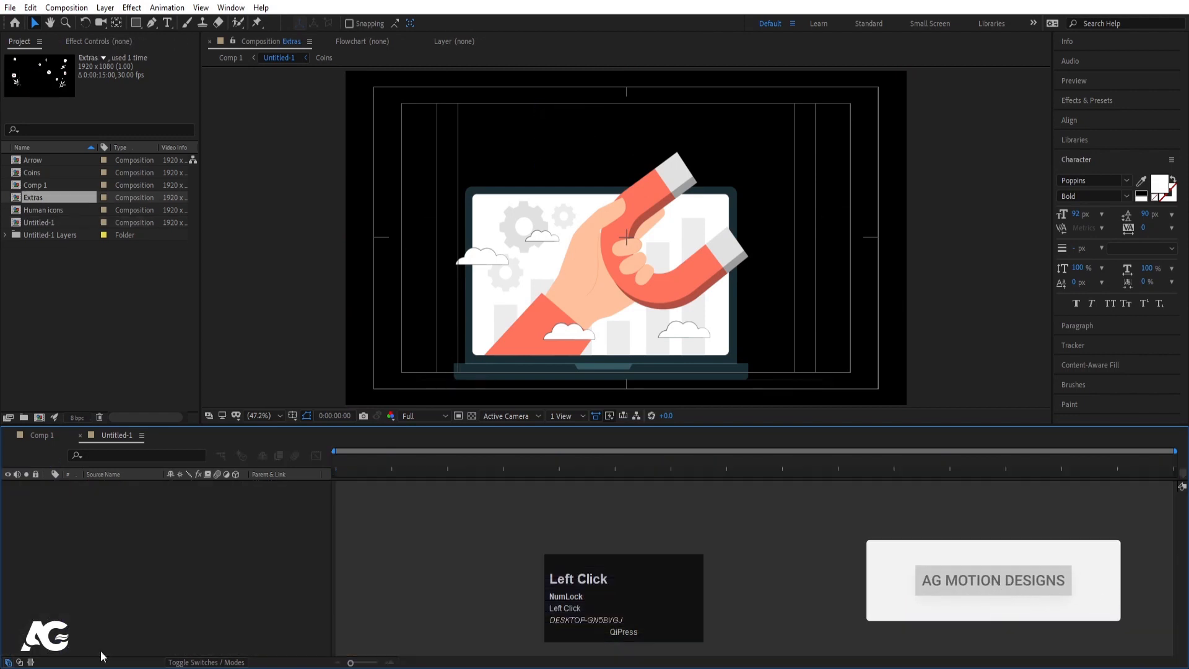
pyautogui.press('v')
pyautogui.click(117, 433)
pyautogui.scroll(1, 124, 562)
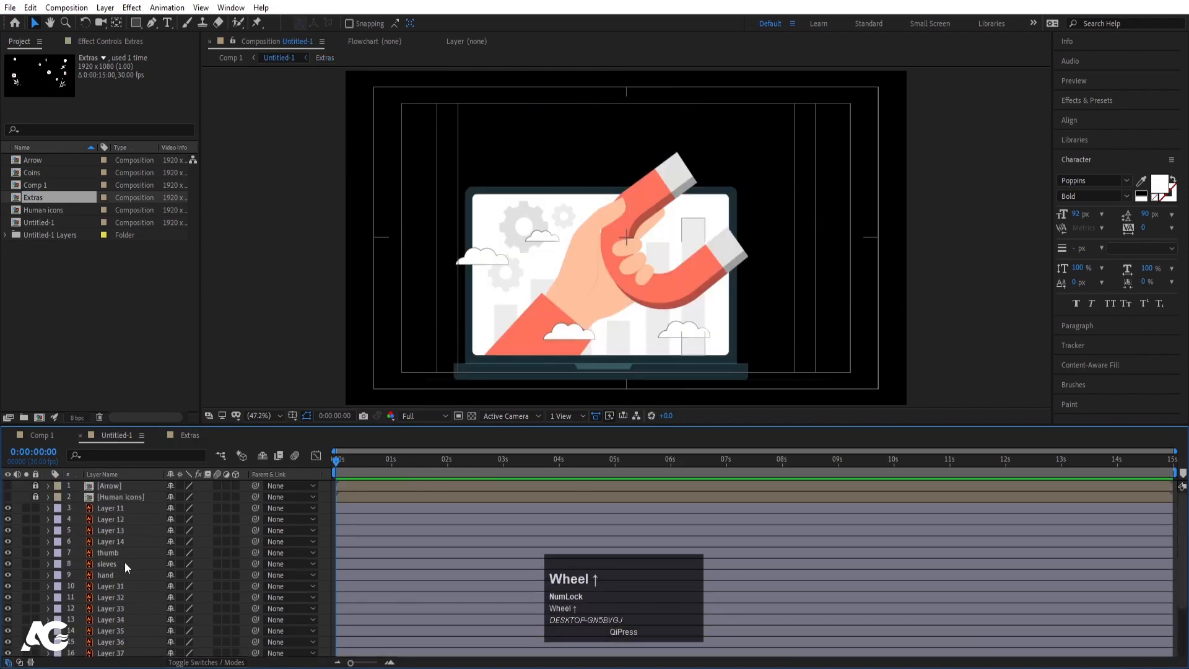
pyautogui.scroll(-2, 122, 562)
pyautogui.click(9, 647)
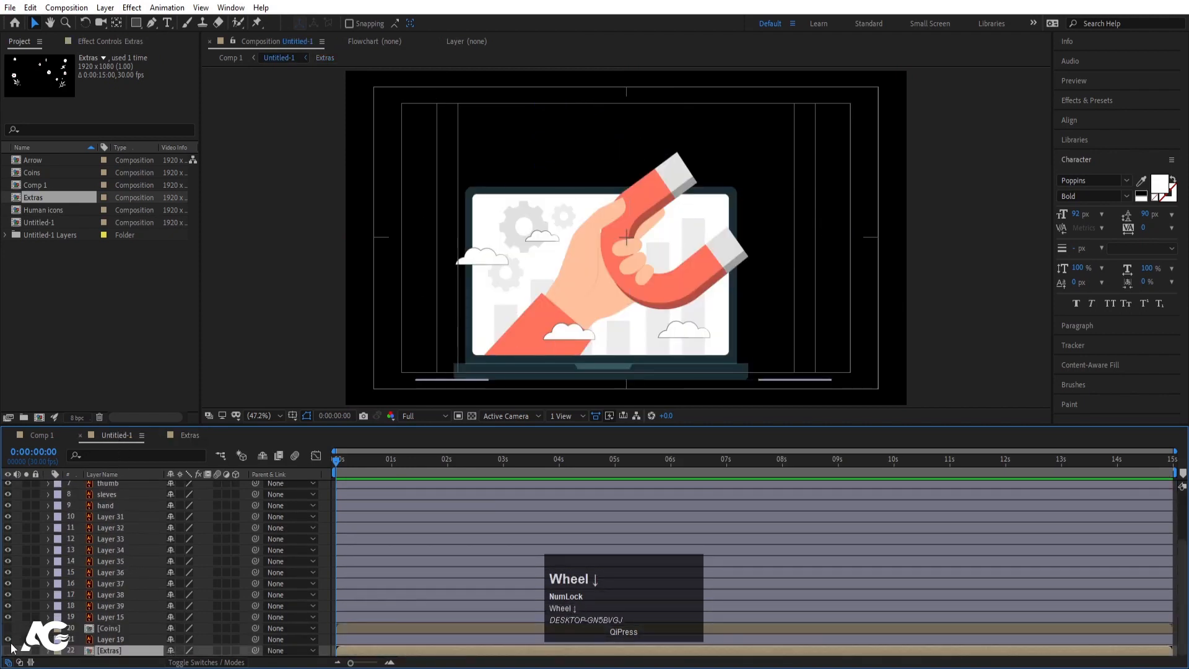
# - Rename Layer 19 as ground, hide it, and lock both the ground and Extras layers
pyautogui.click(115, 640)
pyautogui.press('Return')
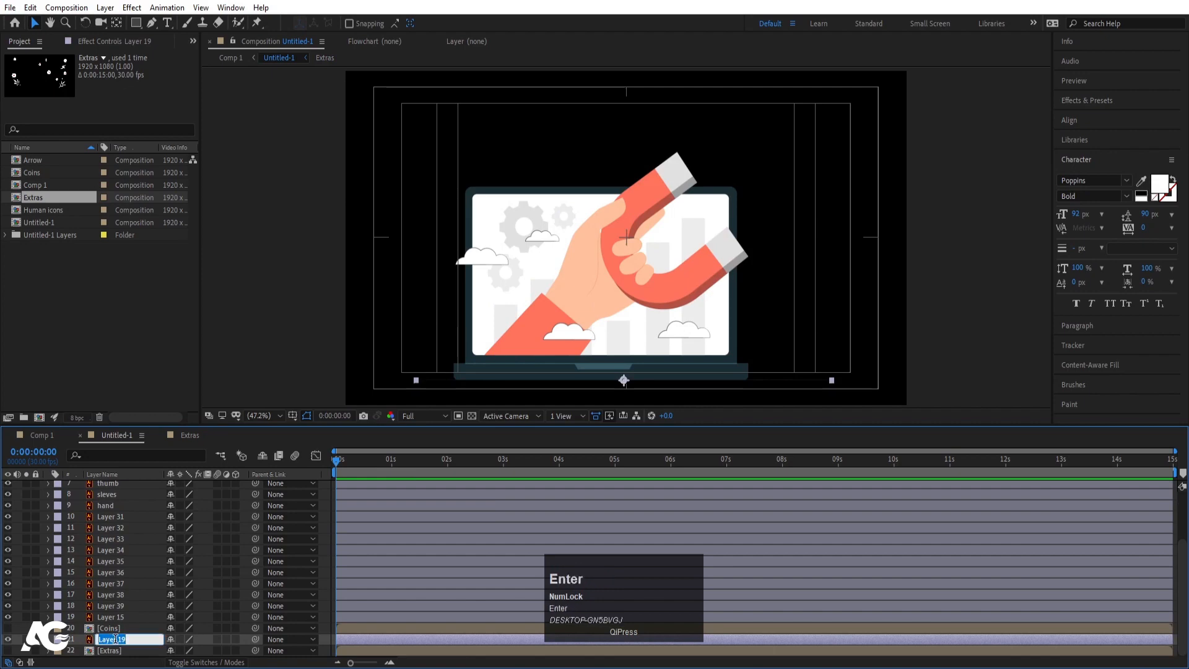
pyautogui.write('ground')
pyautogui.press('Return')
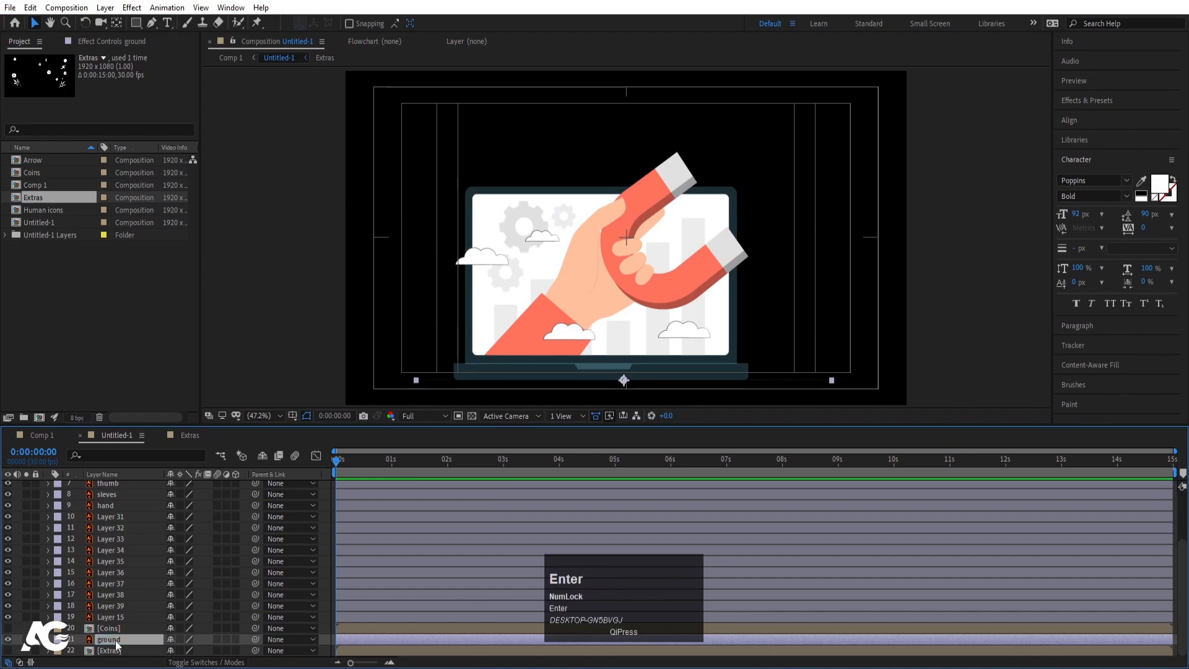
pyautogui.click(8, 639)
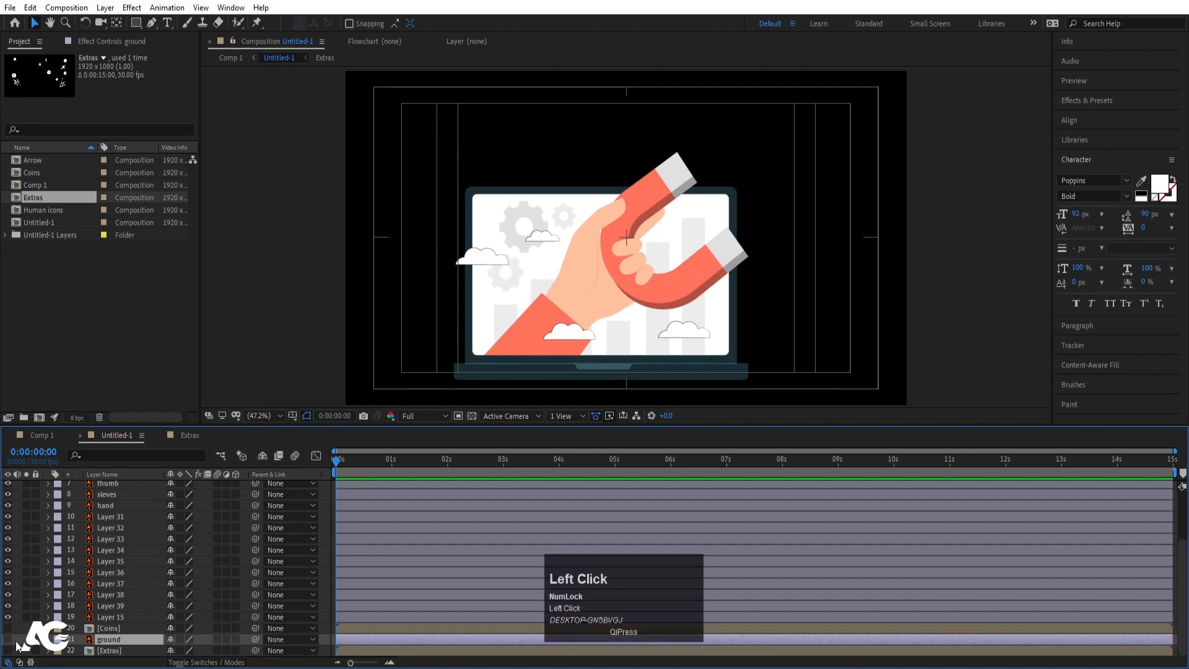
pyautogui.moveTo(36, 639); pyautogui.dragTo(36, 650)
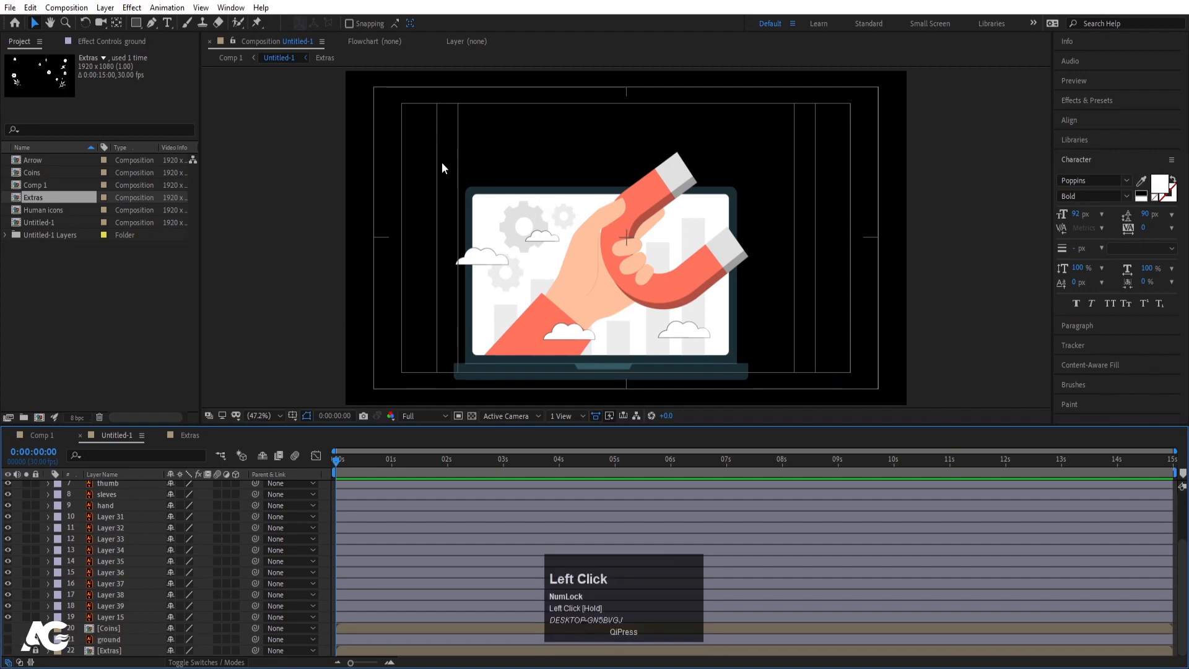
# - Pre-compose all remaining laptop, hand, magnet, cloud, gear and bar layers as Laptop
pyautogui.moveTo(443, 167); pyautogui.dragTo(753, 415)
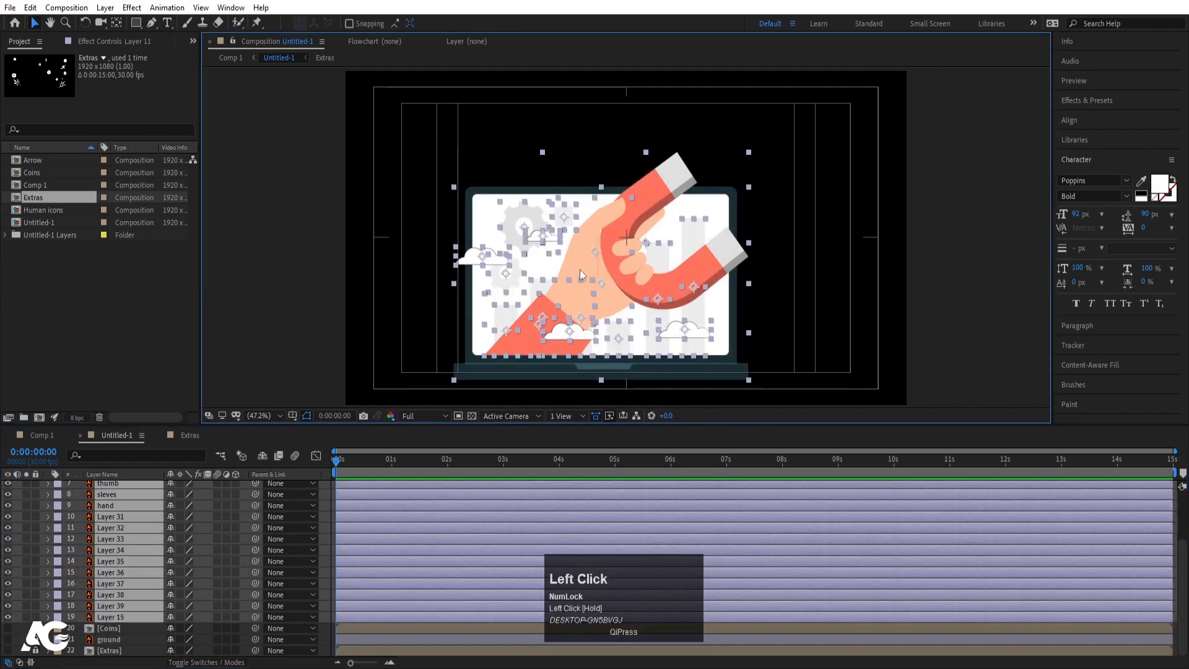
pyautogui.hotkey('ctrl', 'shift', 'c')
pyautogui.write('Laptop')
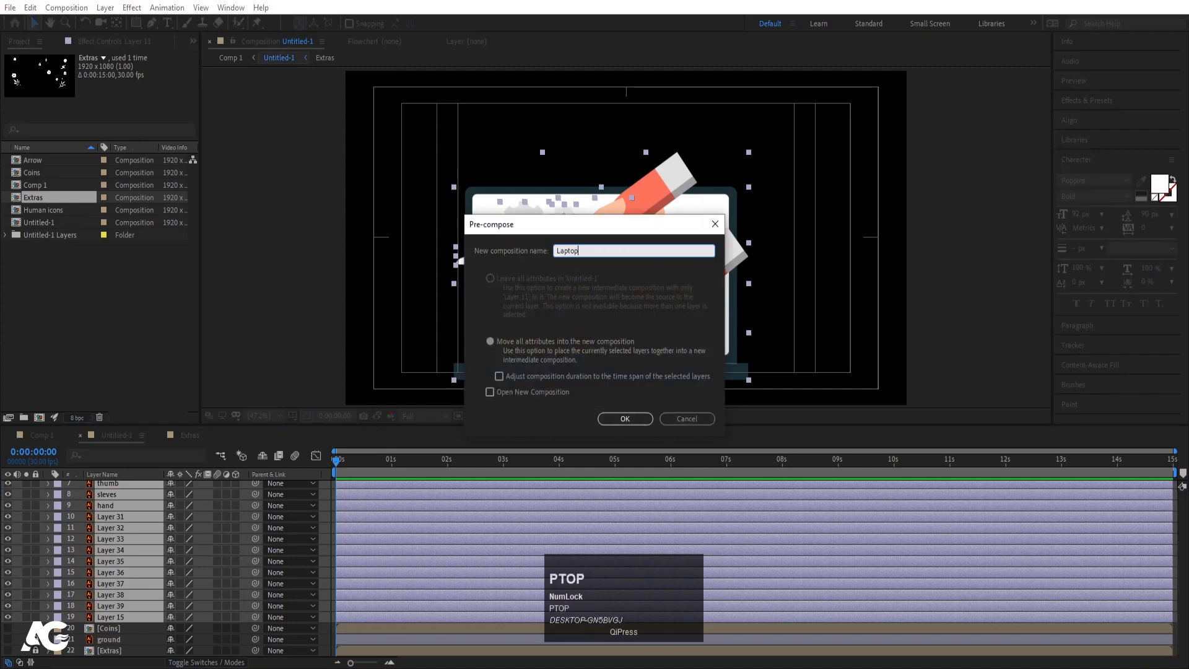
pyautogui.press('Return')
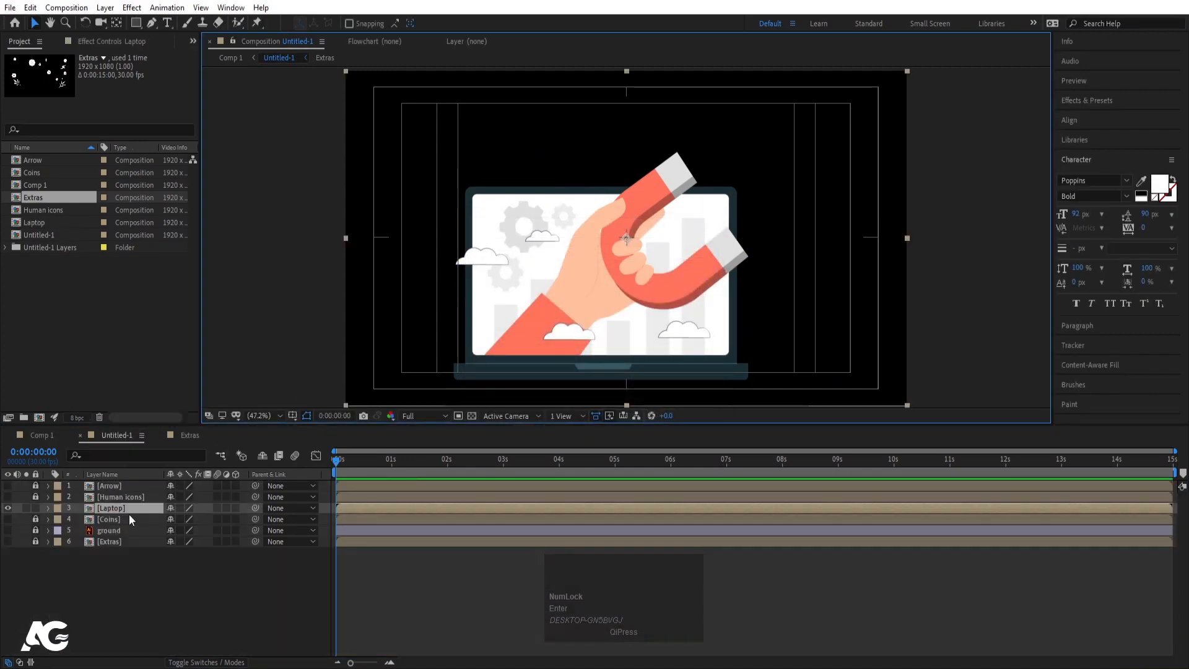
# - Open the Laptop composition and pre-compose Layer 14, thumb and sleves as hand
pyautogui.doubleClick(121, 509)
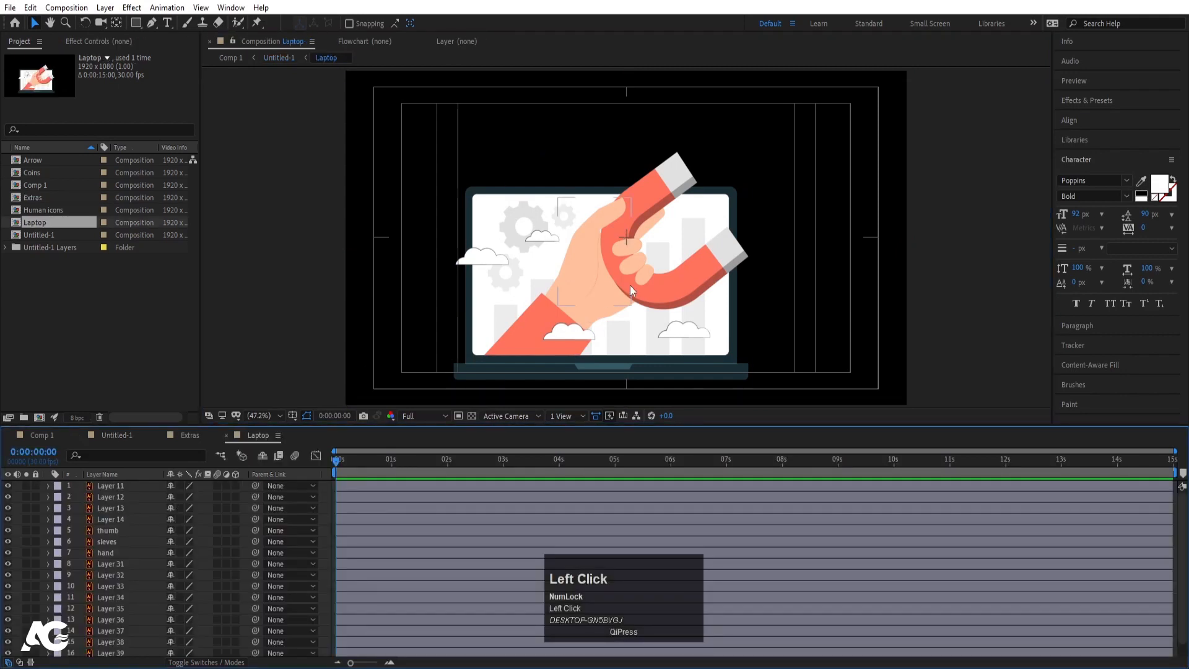
pyautogui.click(563, 334)
pyautogui.keyDown('shift'); pyautogui.click(578, 269); pyautogui.keyUp('shift')
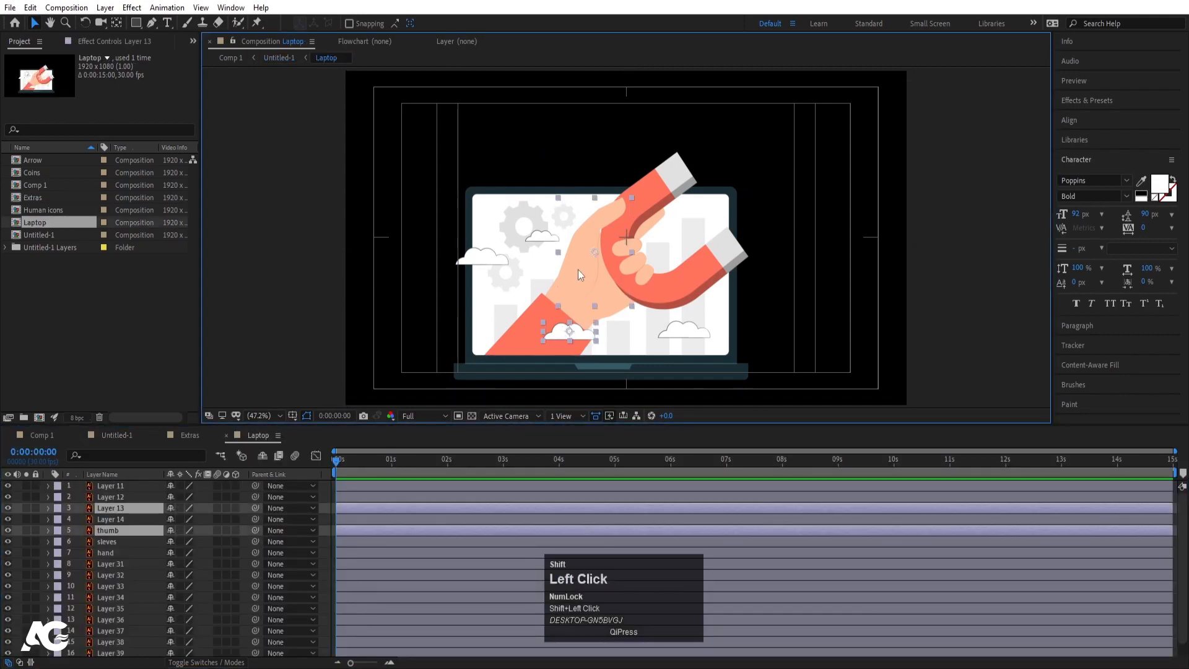
pyautogui.click(117, 521)
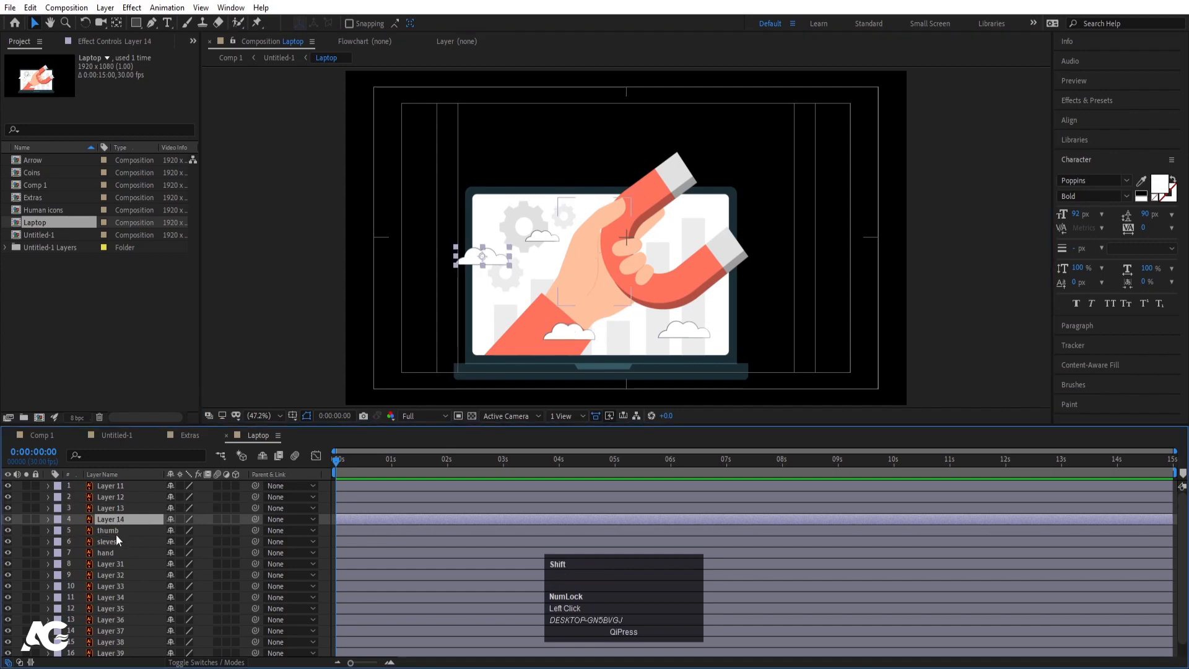
pyautogui.keyDown('shift'); pyautogui.click(116, 534); pyautogui.keyUp('shift')
pyautogui.keyDown('shift'); pyautogui.click(117, 542); pyautogui.keyUp('shift')
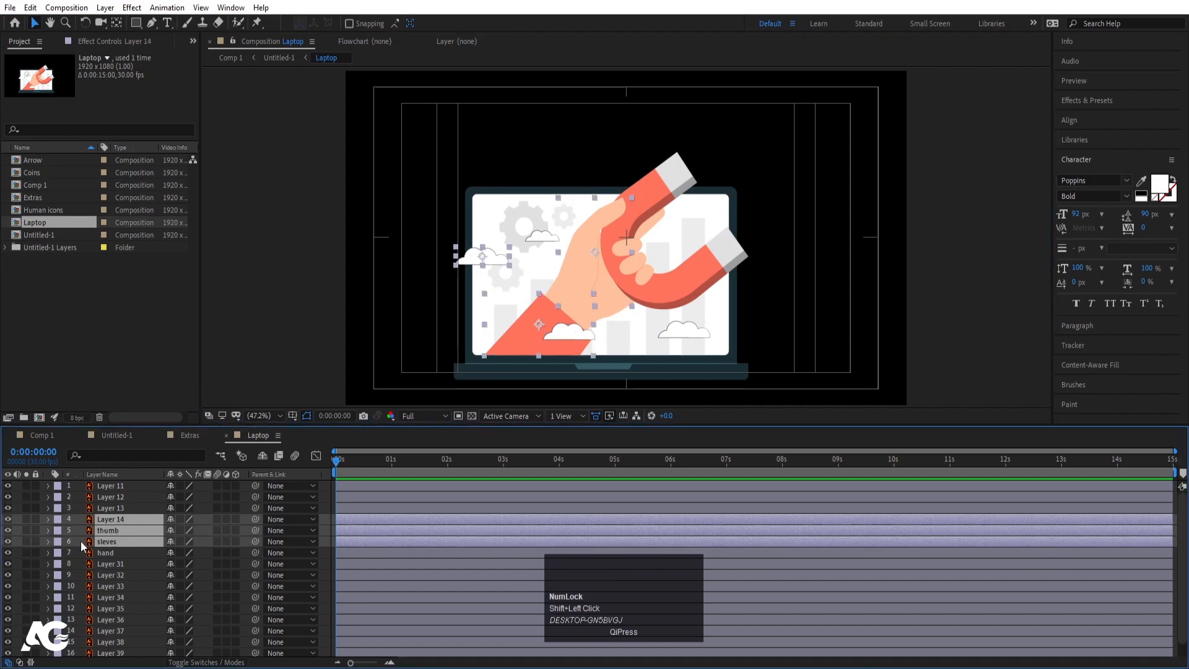
pyautogui.hotkey('ctrl', 'shift', 'c')
pyautogui.write('hand')
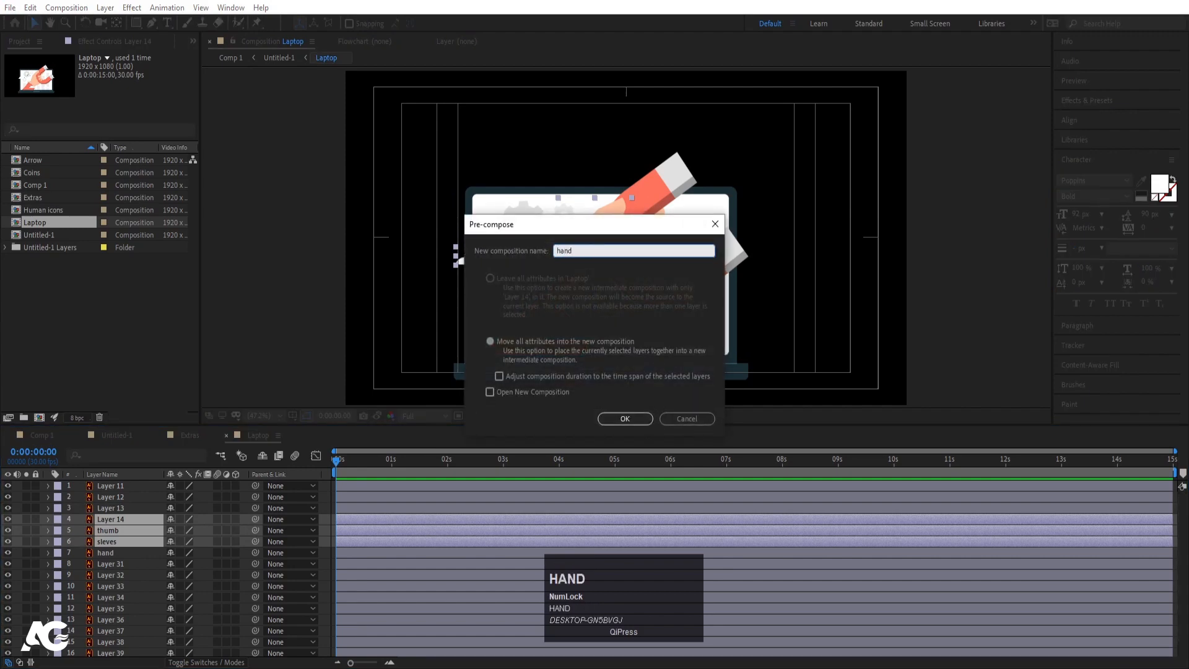
pyautogui.press('Return')
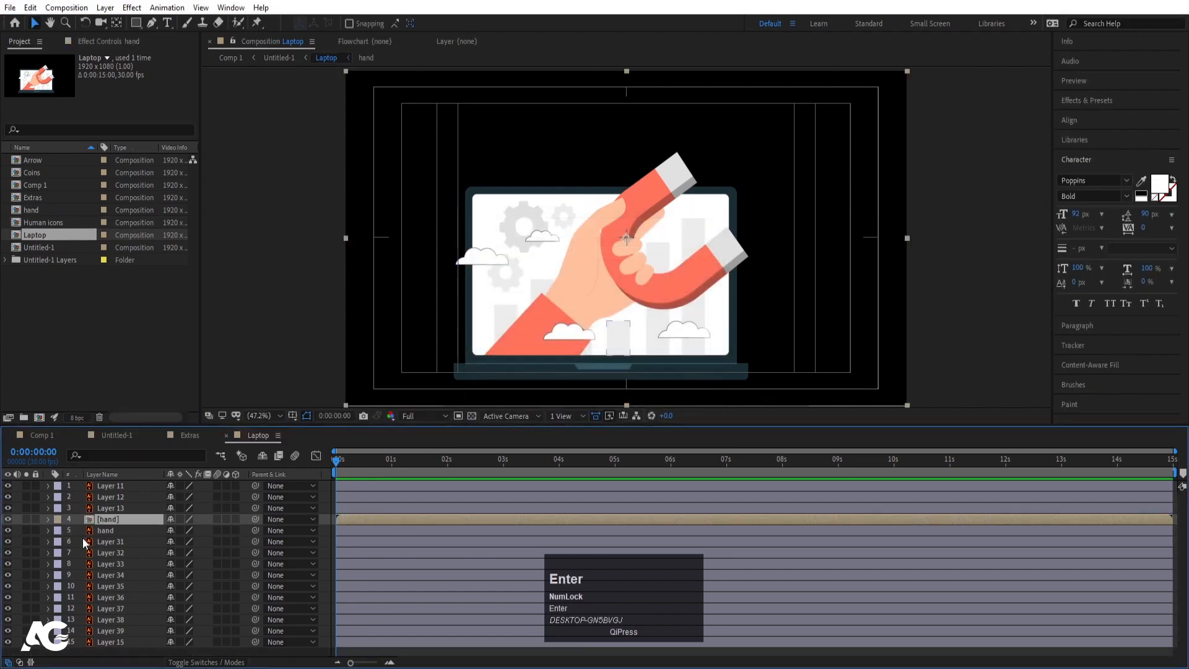
# - Enable continuous rasterization and collapsed transformations for all layers in the Laptop composition and the nested hand composition
pyautogui.hotkey('ctrl', 'a')
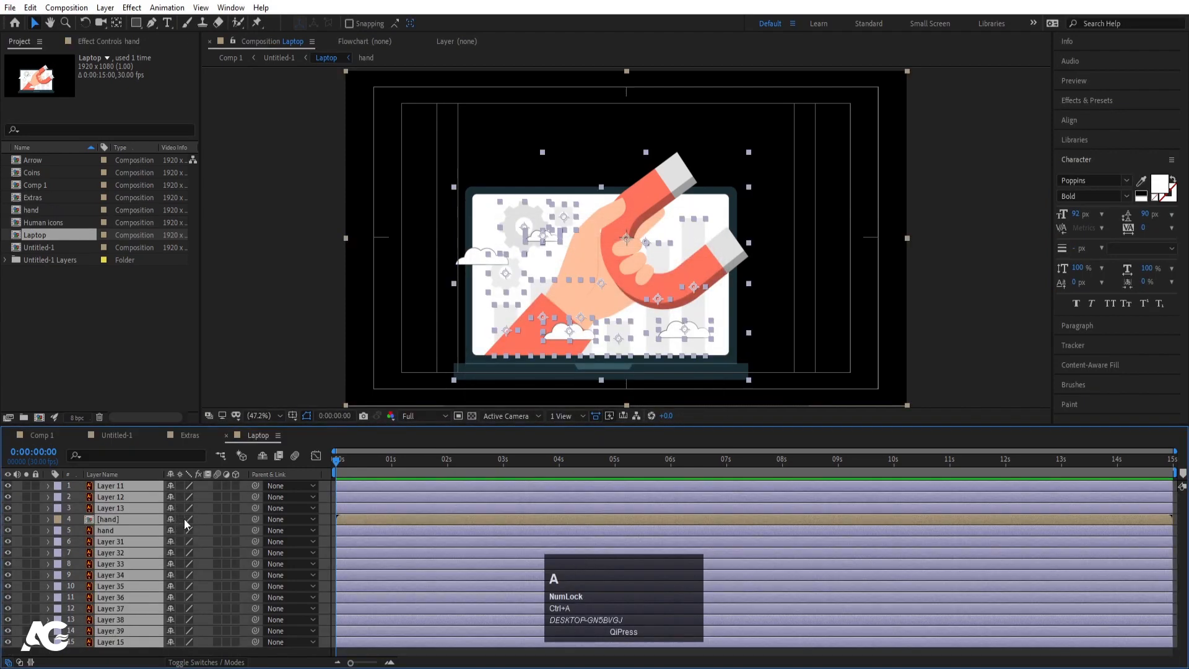
pyautogui.click(181, 519)
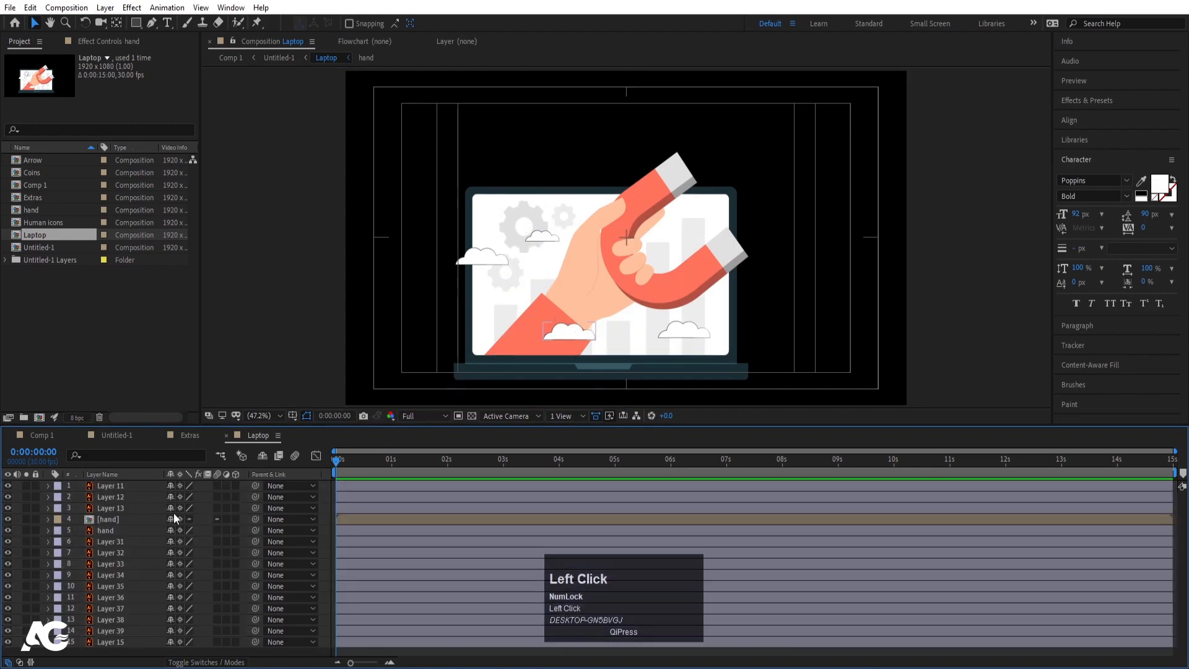
pyautogui.doubleClick(121, 518)
pyautogui.hotkey('ctrl', 'a')
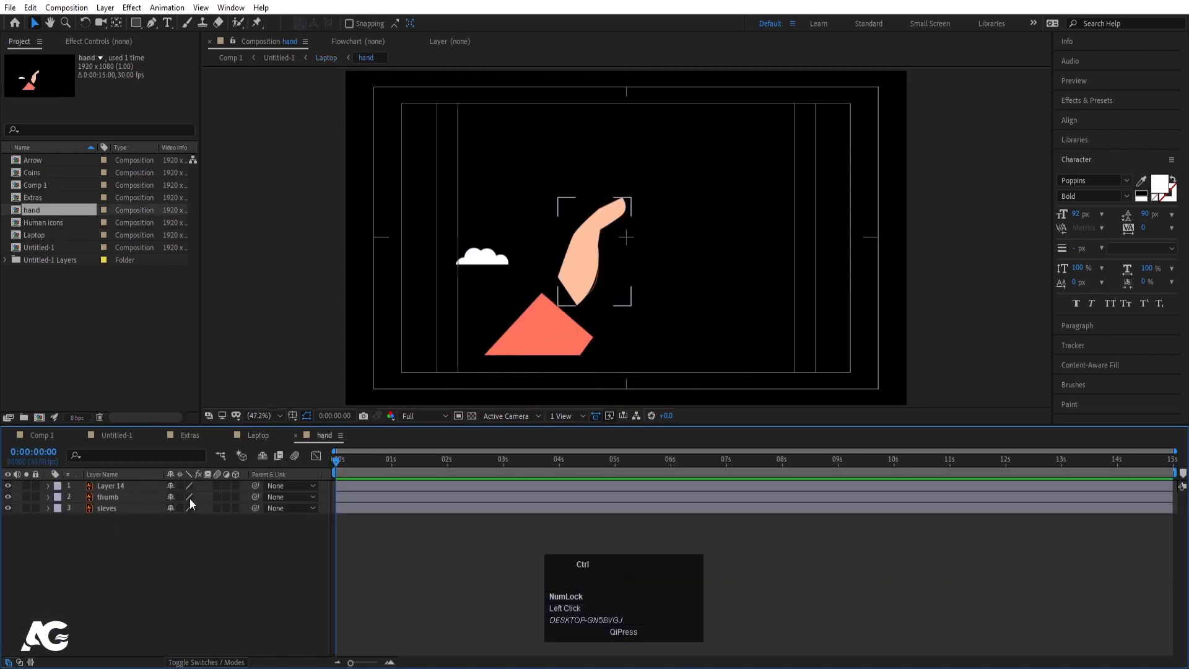
pyautogui.click(181, 485)
pyautogui.click(193, 550)
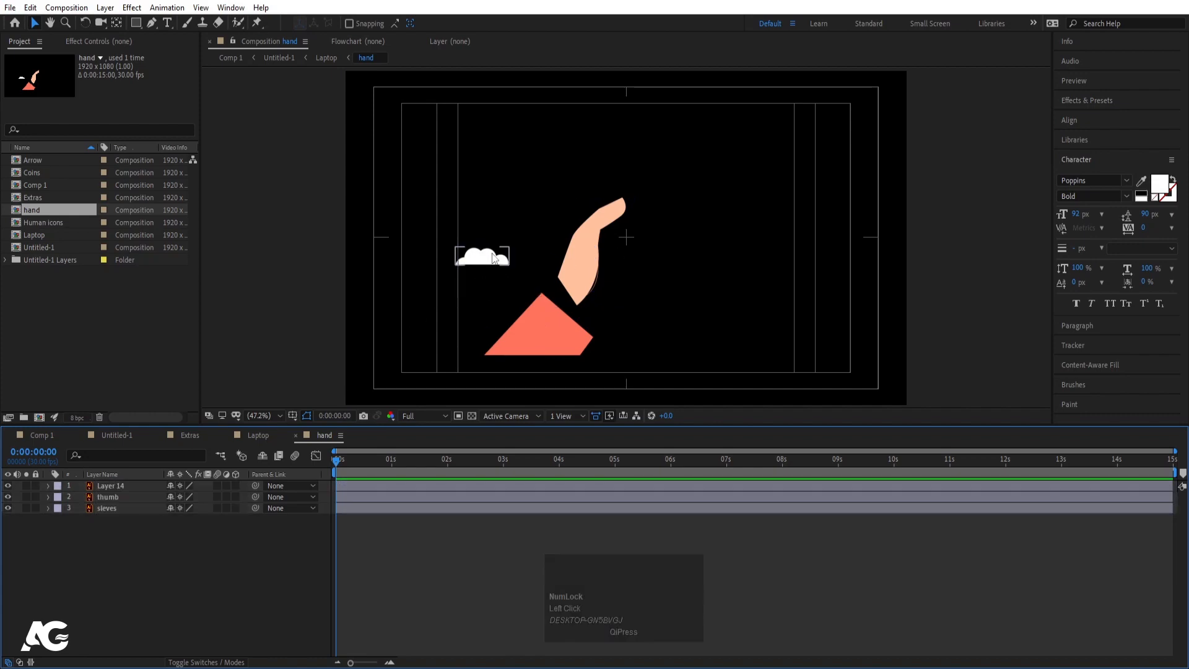
# - Move the cloud on Layer 14 out of the hand composition into the Laptop composition
pyautogui.click(501, 271)
pyautogui.hotkey('ctrl', 'x')
pyautogui.click(259, 435)
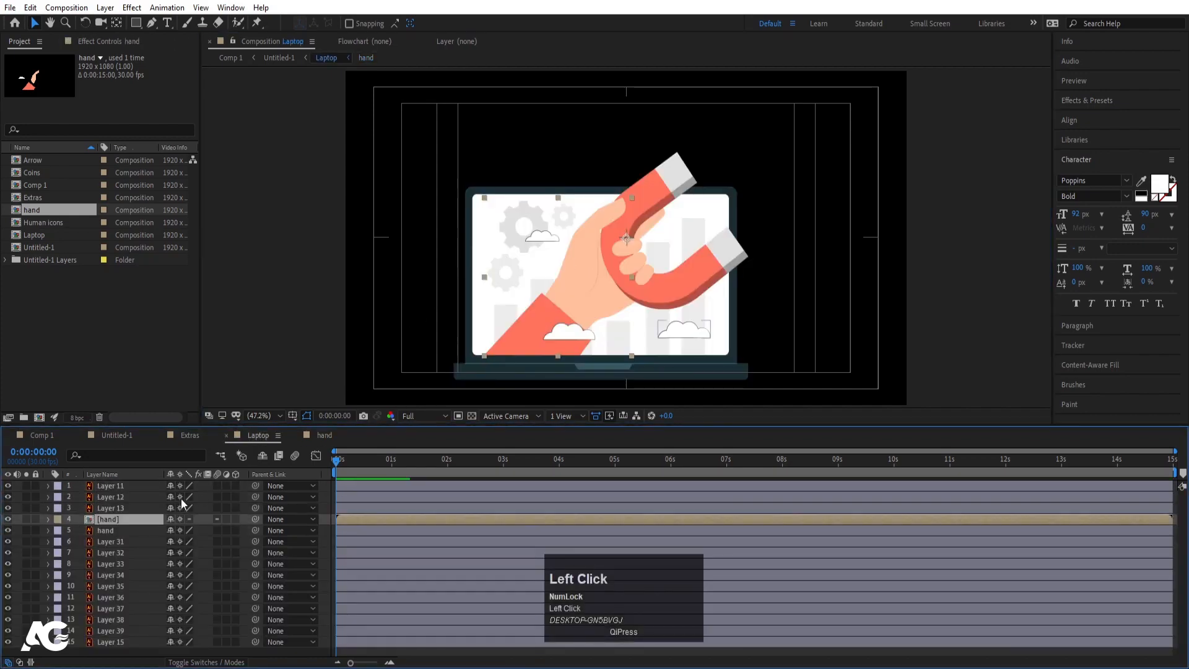
pyautogui.hotkey('ctrl', 'v')
# - Move the hand layer into the hand composition, place it between thumb and sleves, and return to the Laptop composition
pyautogui.click(112, 540)
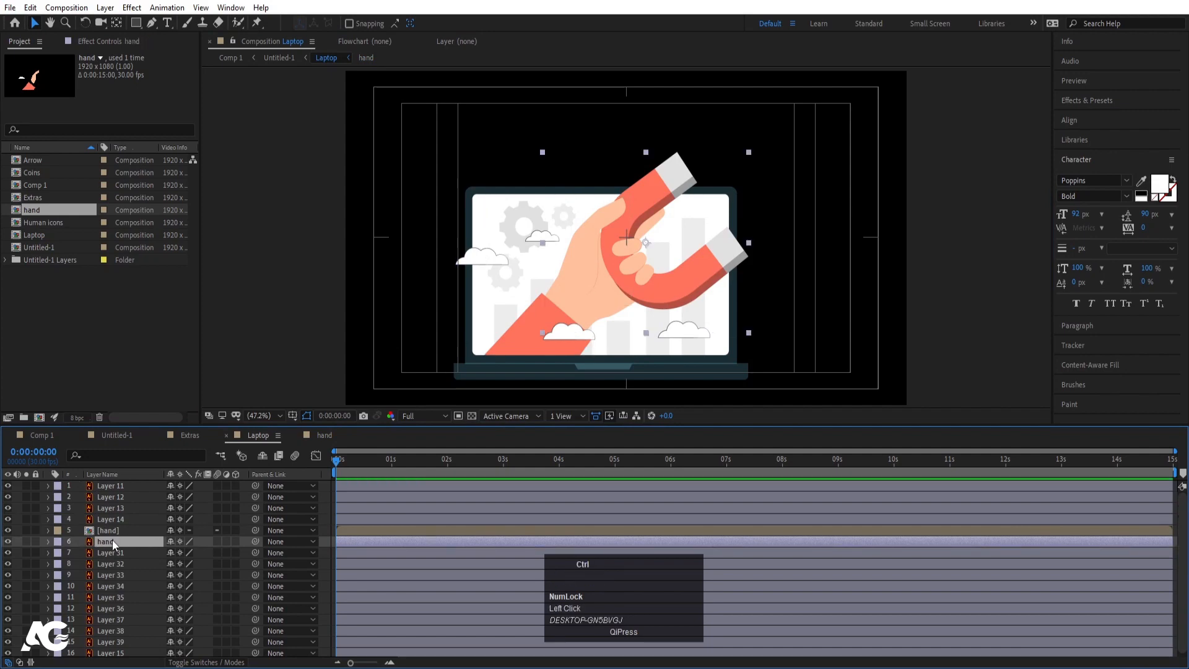
pyautogui.hotkey('ctrl', 'x')
pyautogui.doubleClick(107, 532)
pyautogui.hotkey('ctrl', 'v')
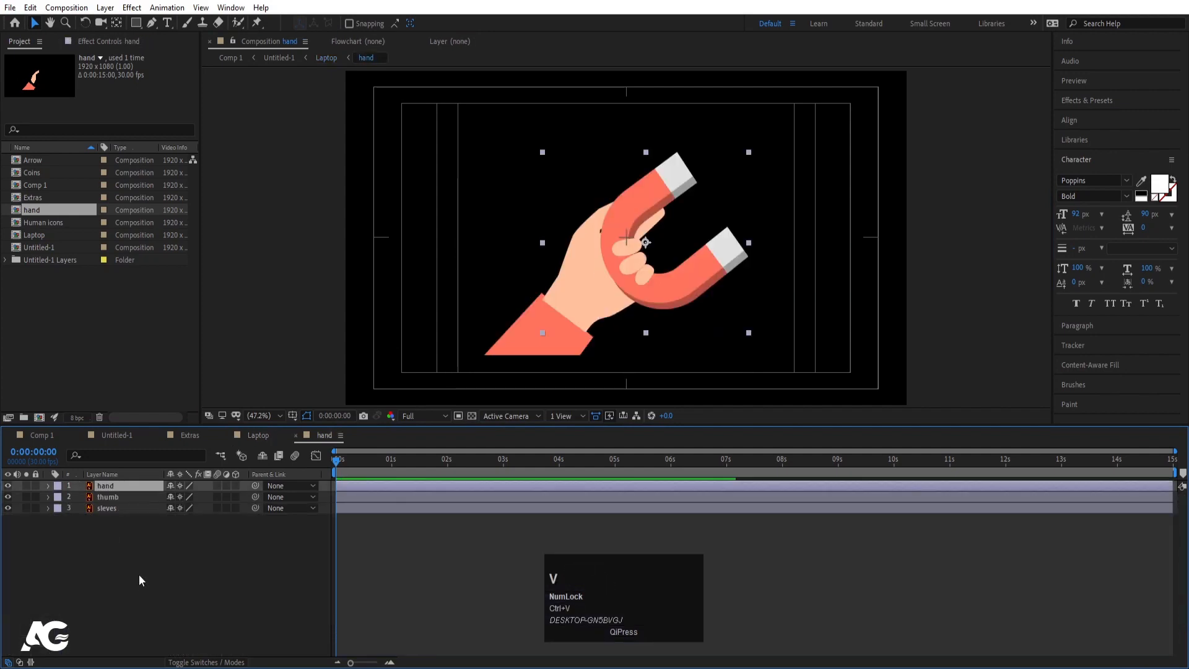
pyautogui.moveTo(112, 488); pyautogui.dragTo(117, 502)
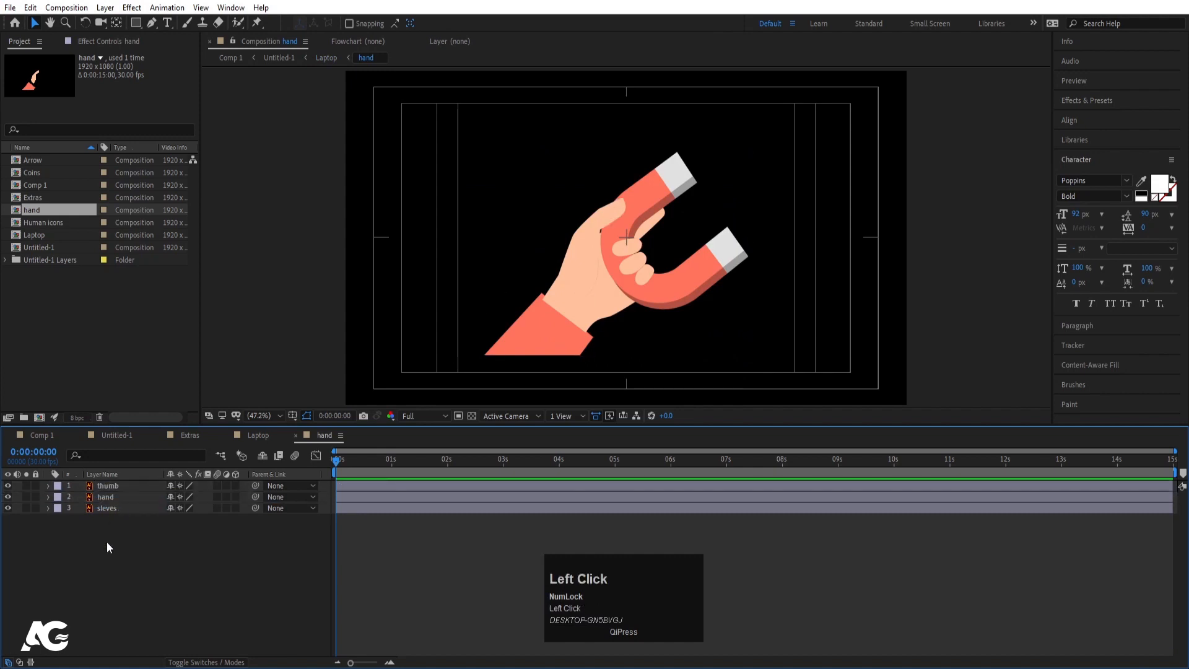
pyautogui.click(257, 434)
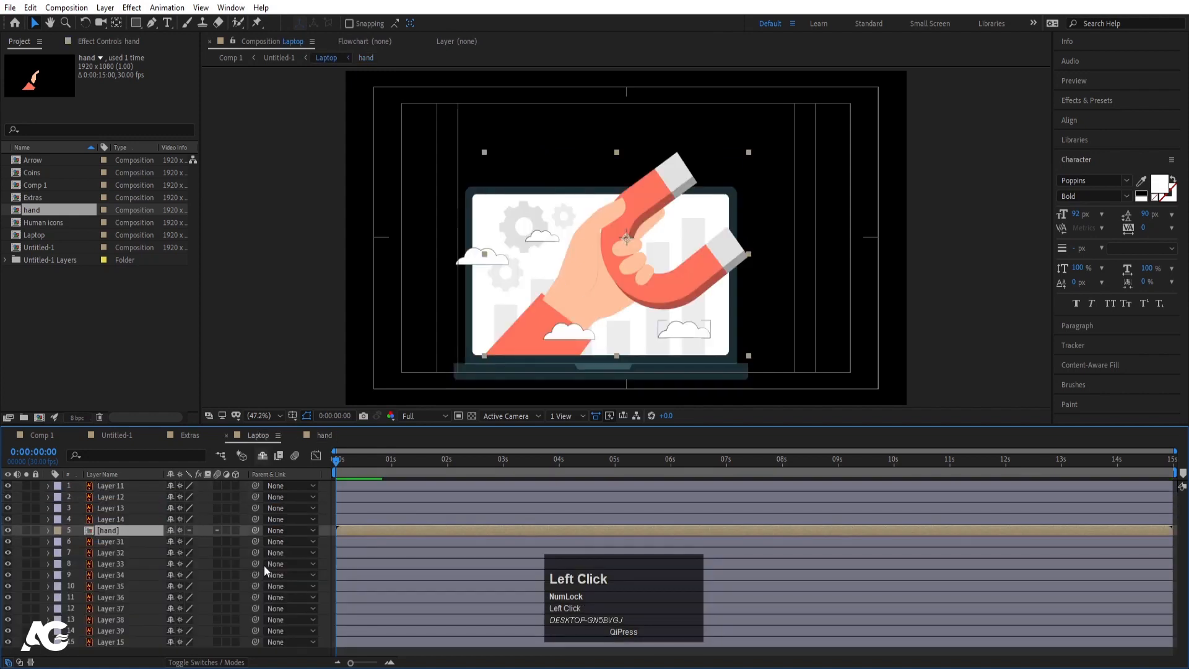
# - Hide the hand pre-composition and every other layer except the laptop on Layer 15
pyautogui.click(8, 531)
pyautogui.click(8, 530)
pyautogui.click(8, 530)
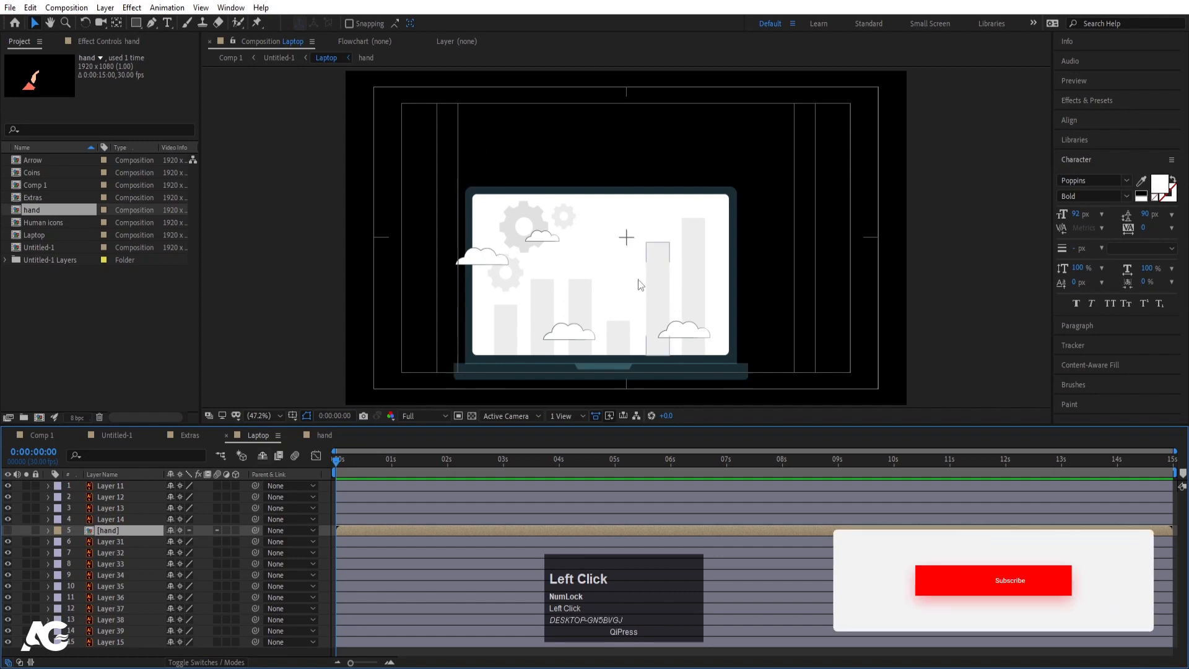
pyautogui.click(15, 641)
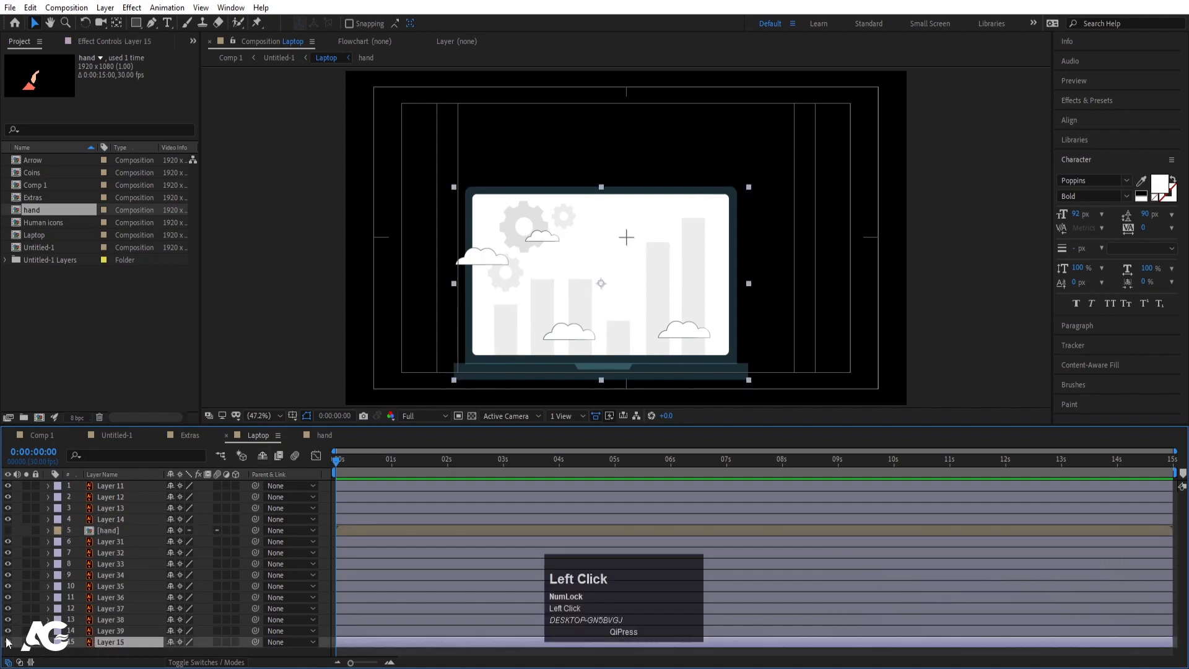
pyautogui.moveTo(8, 631); pyautogui.dragTo(92, 540)
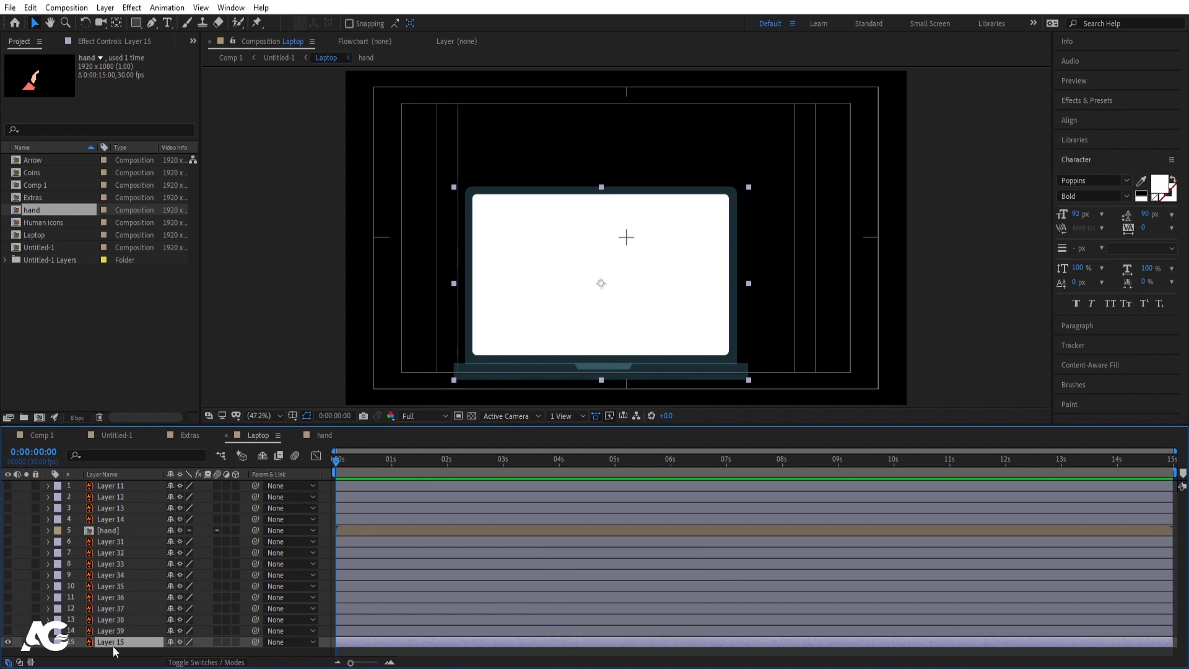
# - Add a Position keyframe to Layer 15 at the first frame and enlarge the timeline scale
pyautogui.press('p')
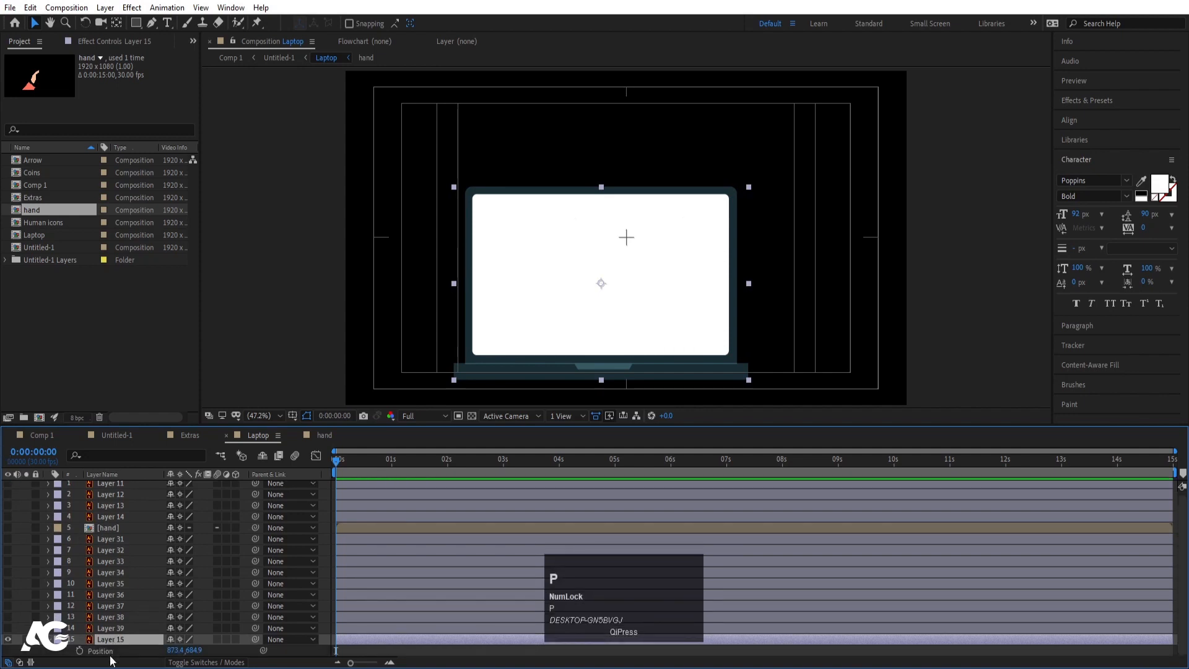
pyautogui.click(79, 651)
pyautogui.press('=')
pyautogui.press('=')
pyautogui.press('=')
pyautogui.press('=')
pyautogui.press('-')
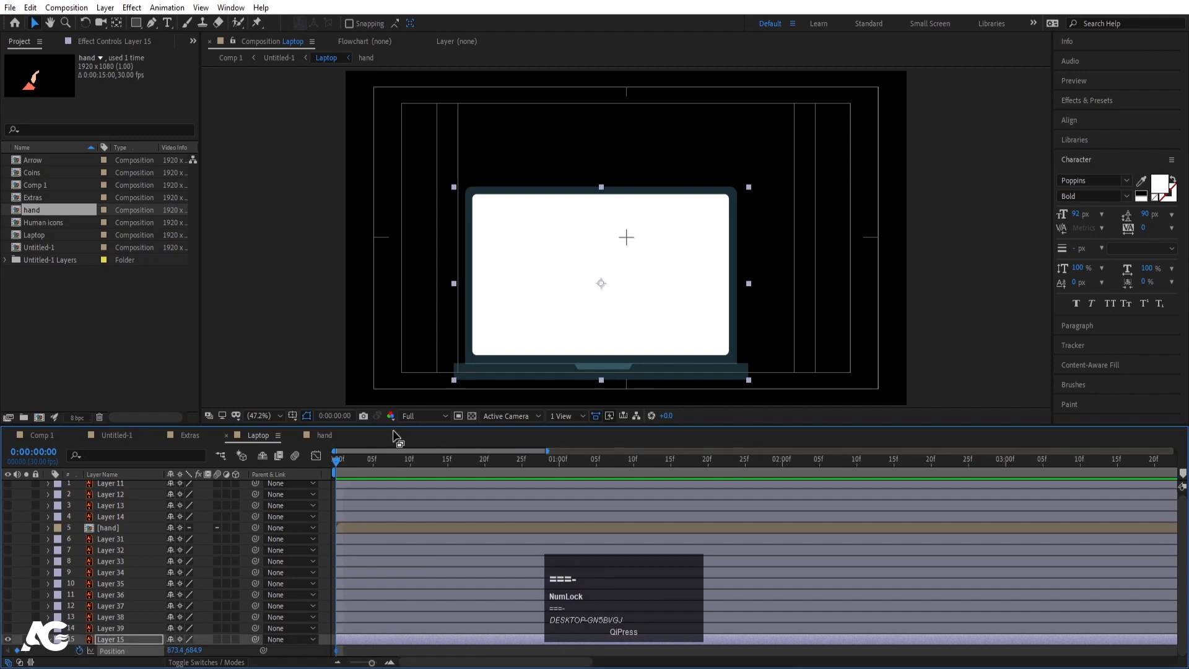
# - Move Layer 15's anchor point to the laptop's bottom centre and add a 100% Scale keyframe at the first frame
pyautogui.press('y')
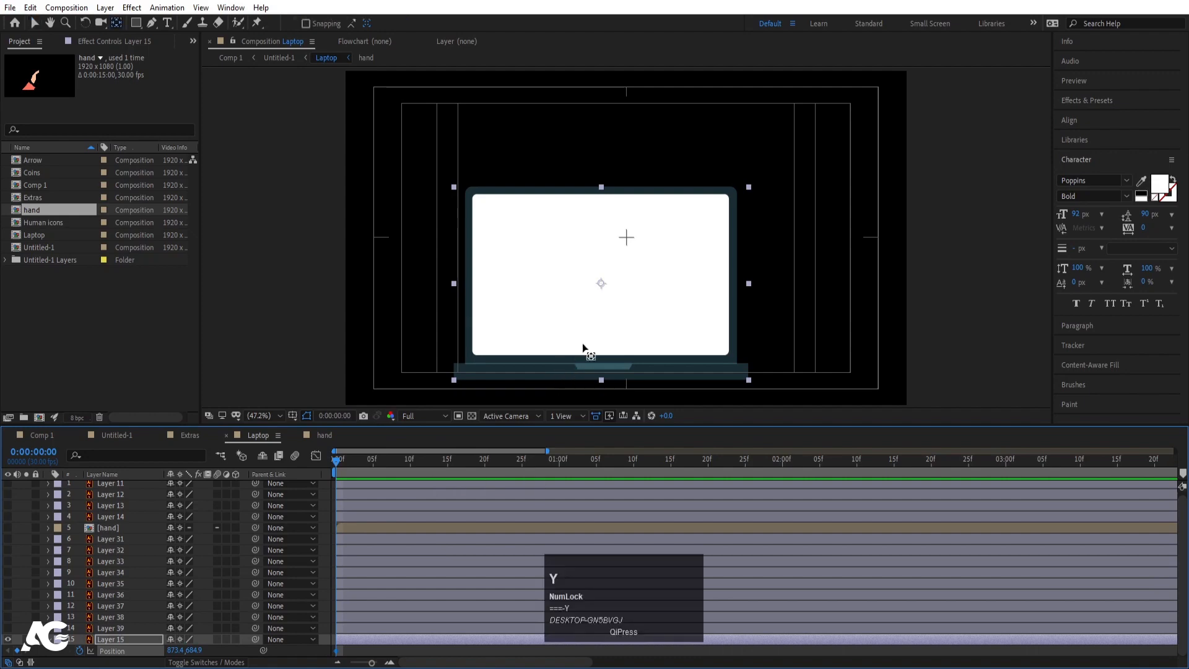
pyautogui.moveTo(600, 281); pyautogui.dragTo(601, 380)
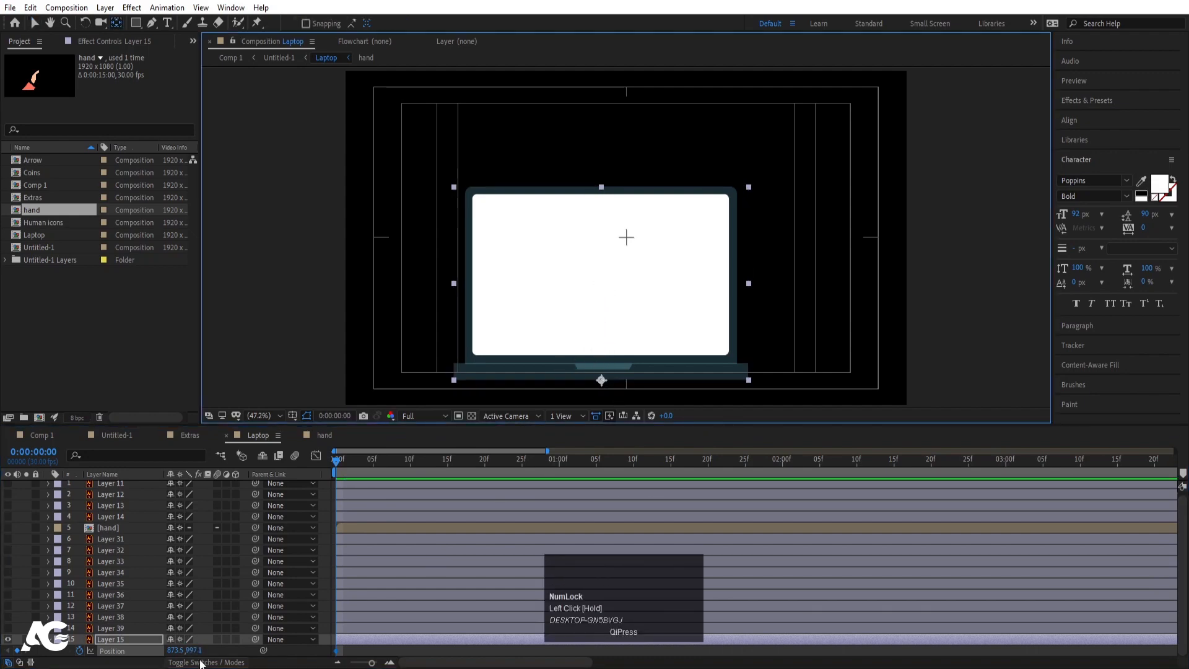
pyautogui.press('s')
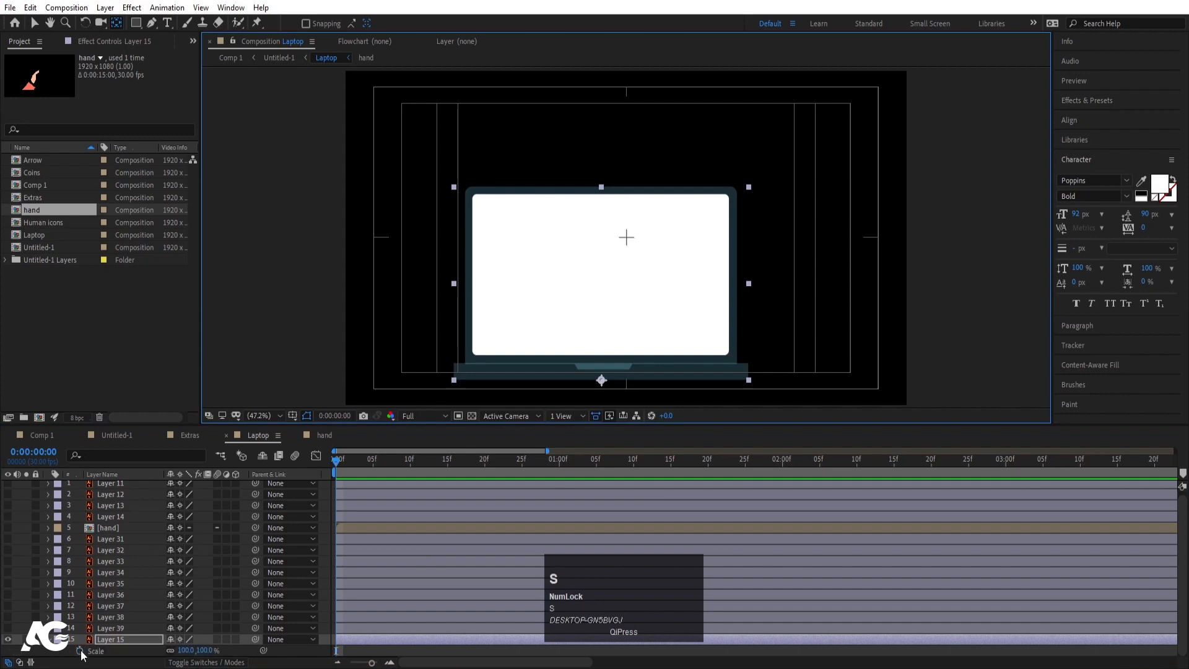
pyautogui.click(80, 651)
pyautogui.press('u')
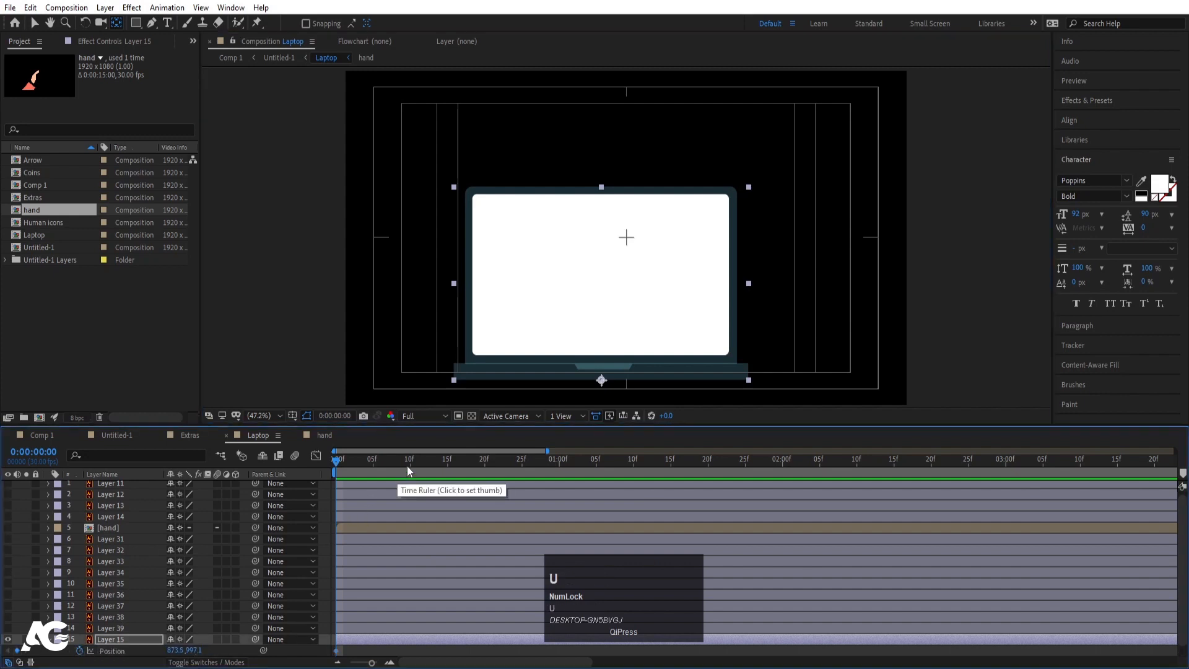
# - Raise the laptop to a Position Y of about 675 at 20 frames and return to the first frame
pyautogui.click(485, 464)
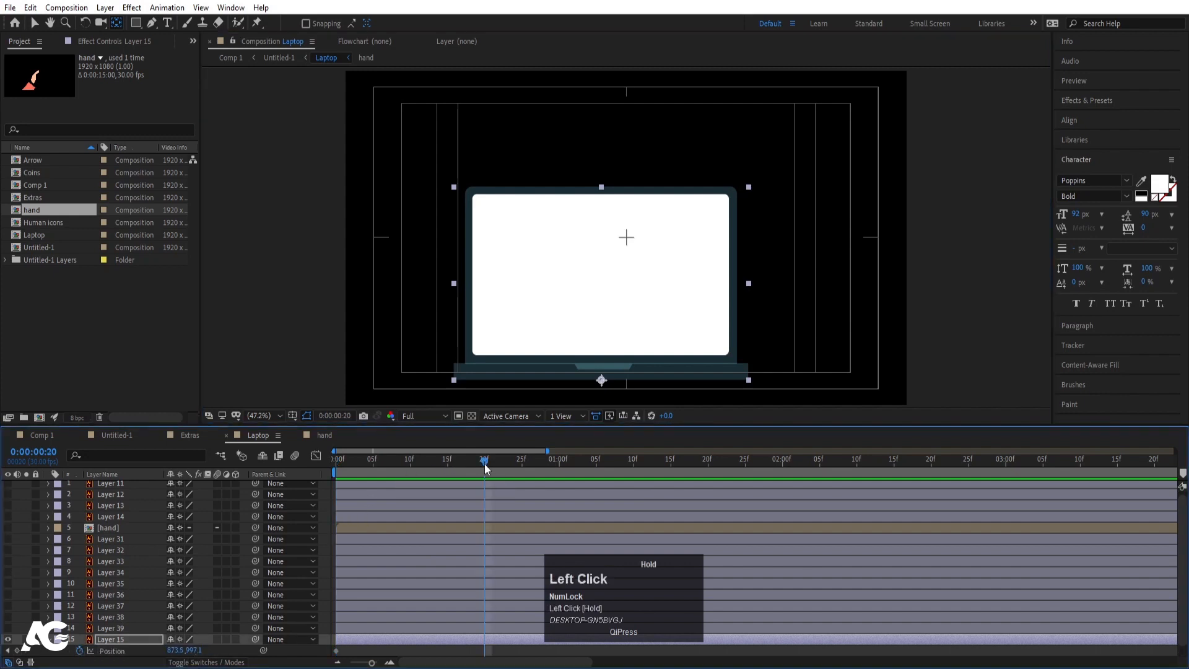
pyautogui.moveTo(193, 651); pyautogui.dragTo(44, 598)
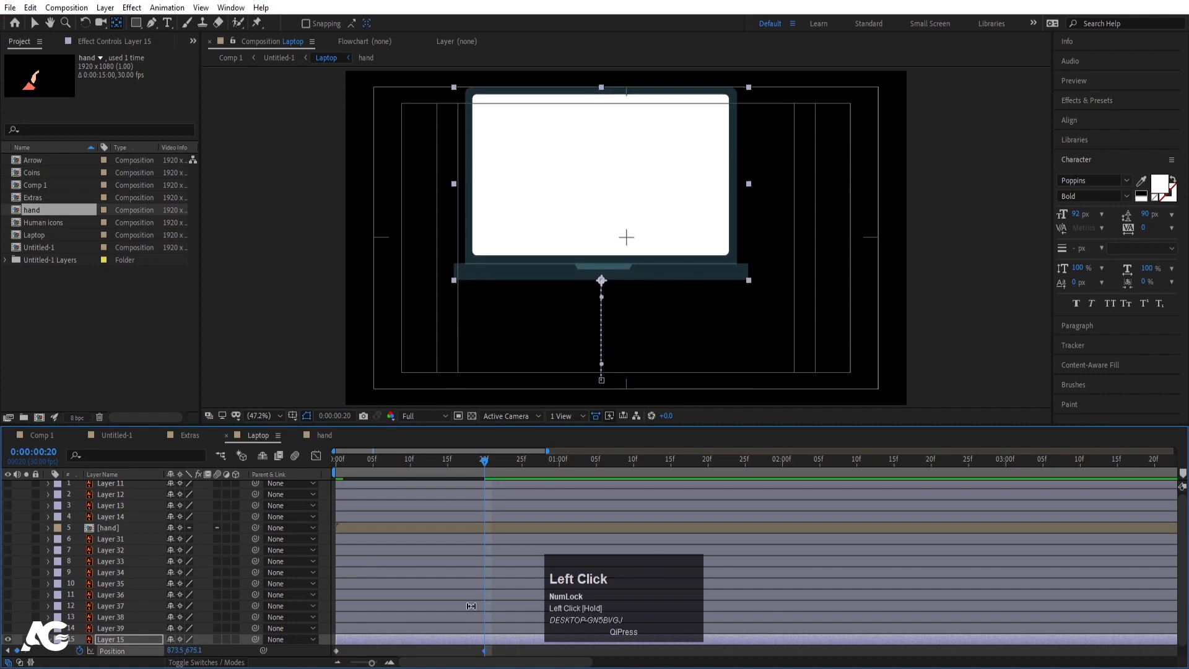
pyautogui.press('j')
pyautogui.press('s')
pyautogui.press('s')
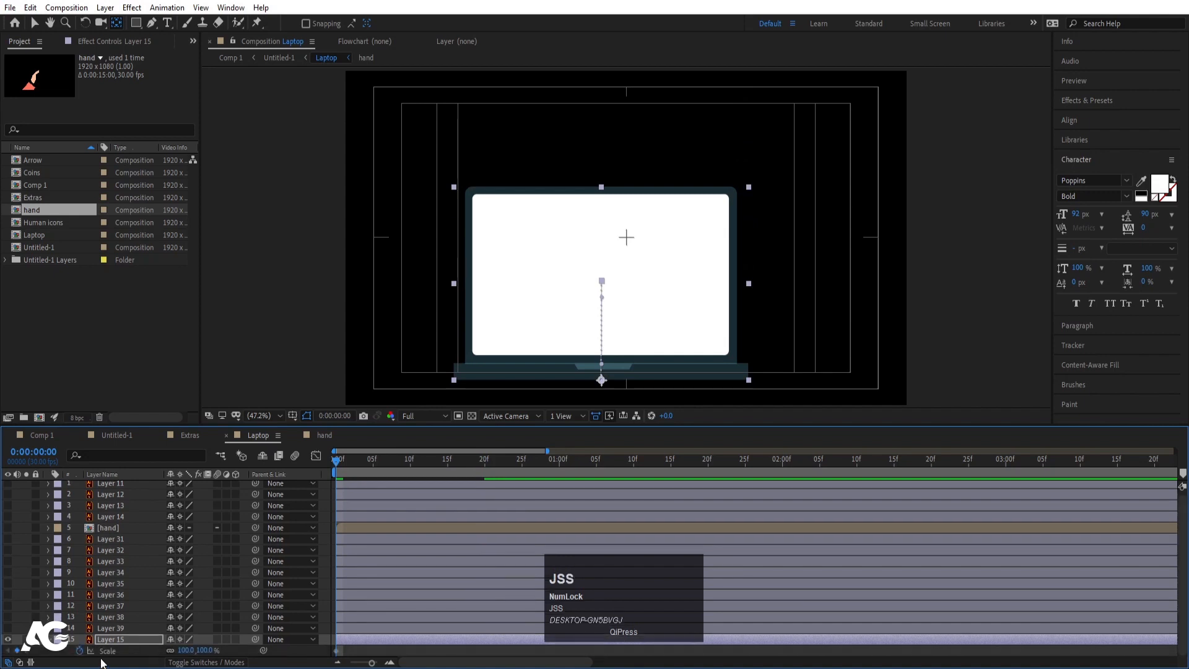
pyautogui.press('u')
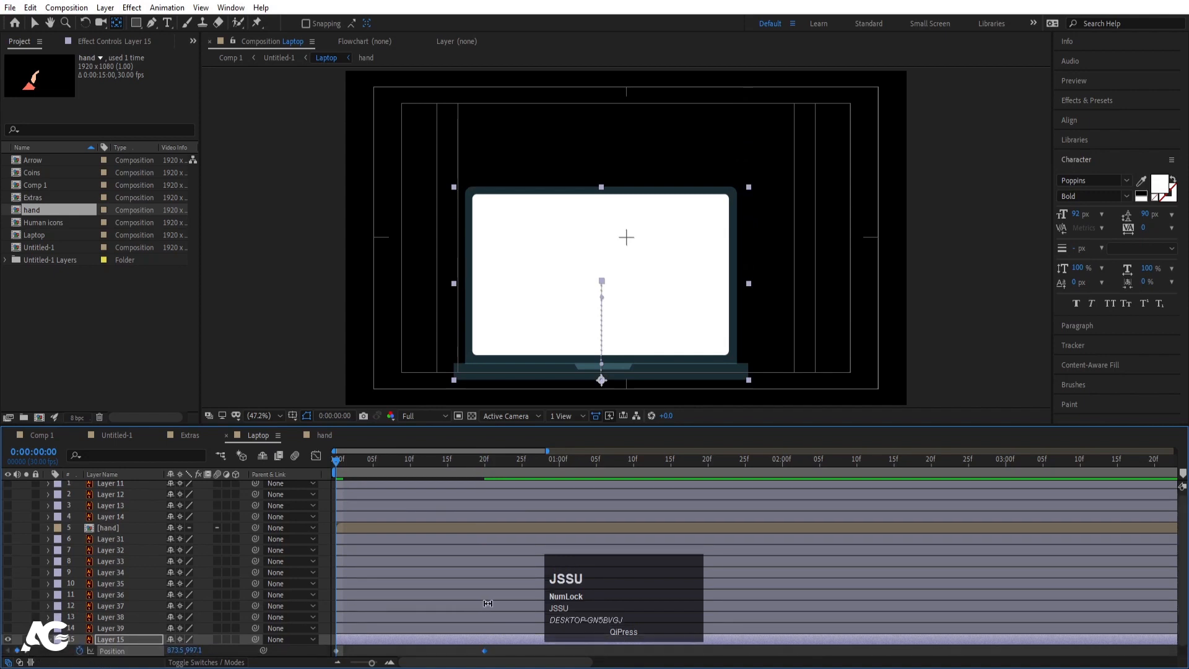
# - Add a 100% Scale keyframe to Layer 15 at 20 frames and set its Scale to 0% at the first frame
pyautogui.press('k')
pyautogui.scroll(-1, 485, 607)
pyautogui.click(19, 651)
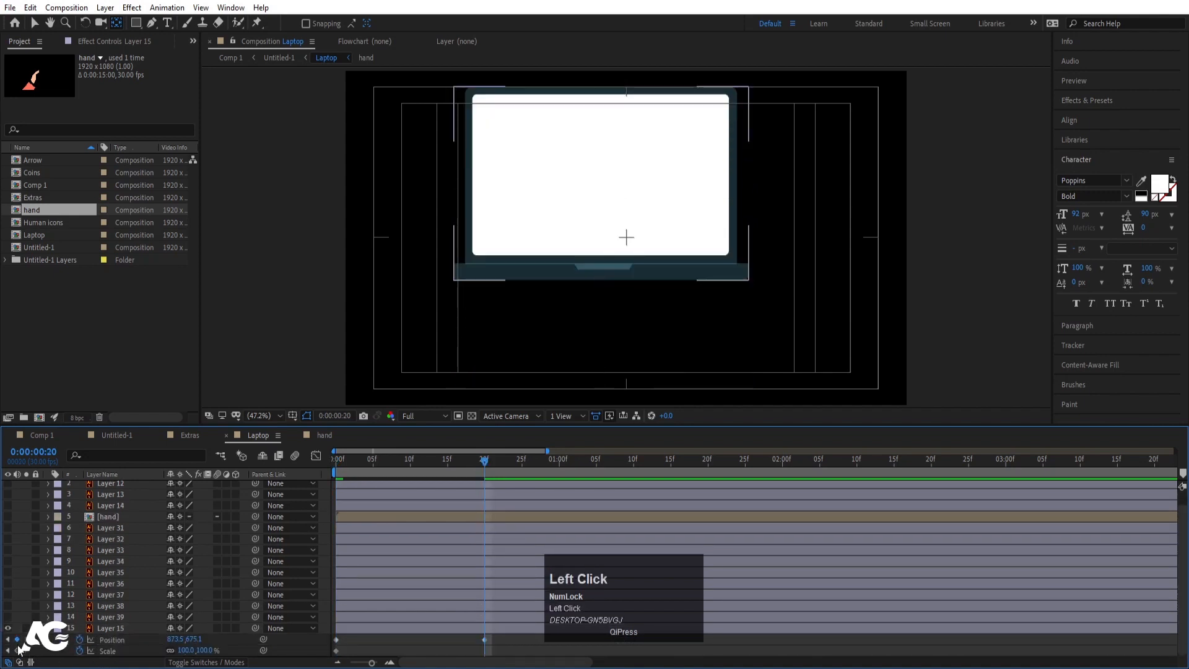
pyautogui.click(131, 650)
pyautogui.press('j')
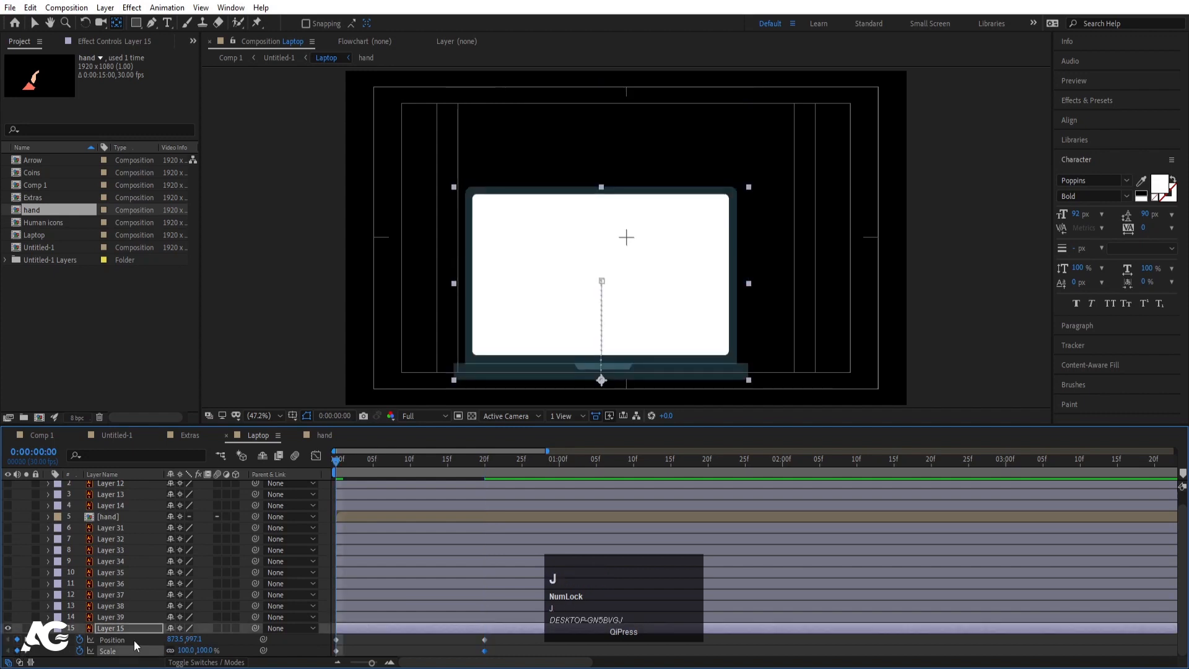
pyautogui.click(184, 650)
pyautogui.write('0')
pyautogui.press('Return')
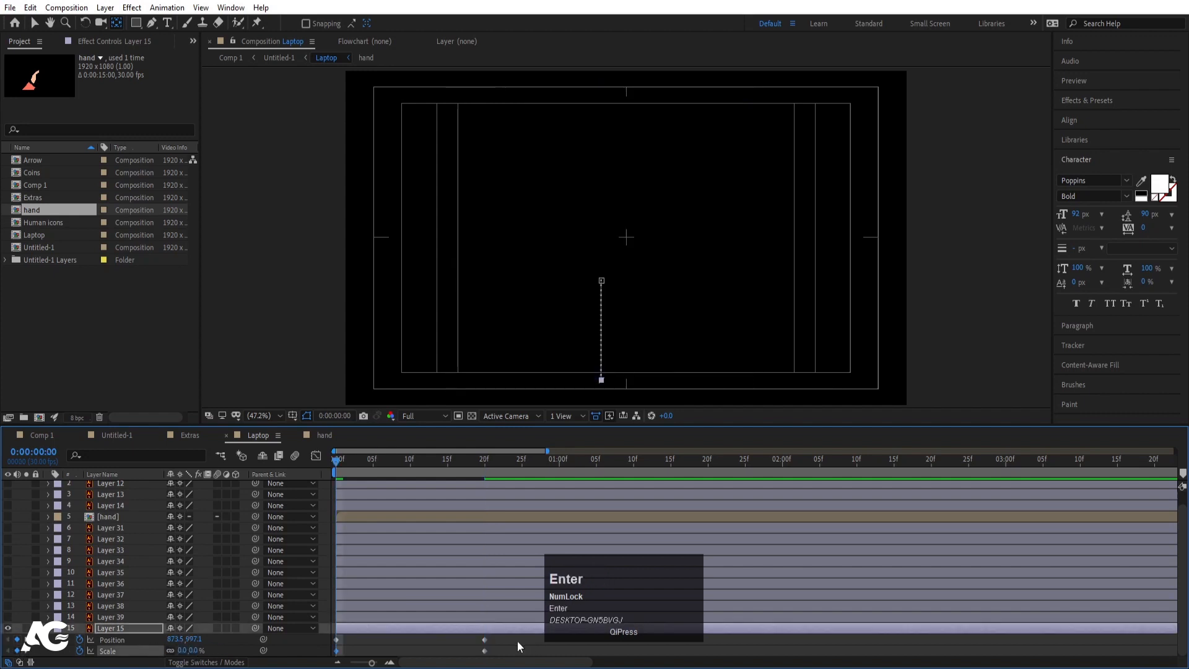
# - Apply Easy Ease to all of Layer 15's Position and Scale keyframes and preview the laptop's motion
pyautogui.moveTo(519, 647); pyautogui.dragTo(261, 657)
pyautogui.press('F9')
pyautogui.press('space')
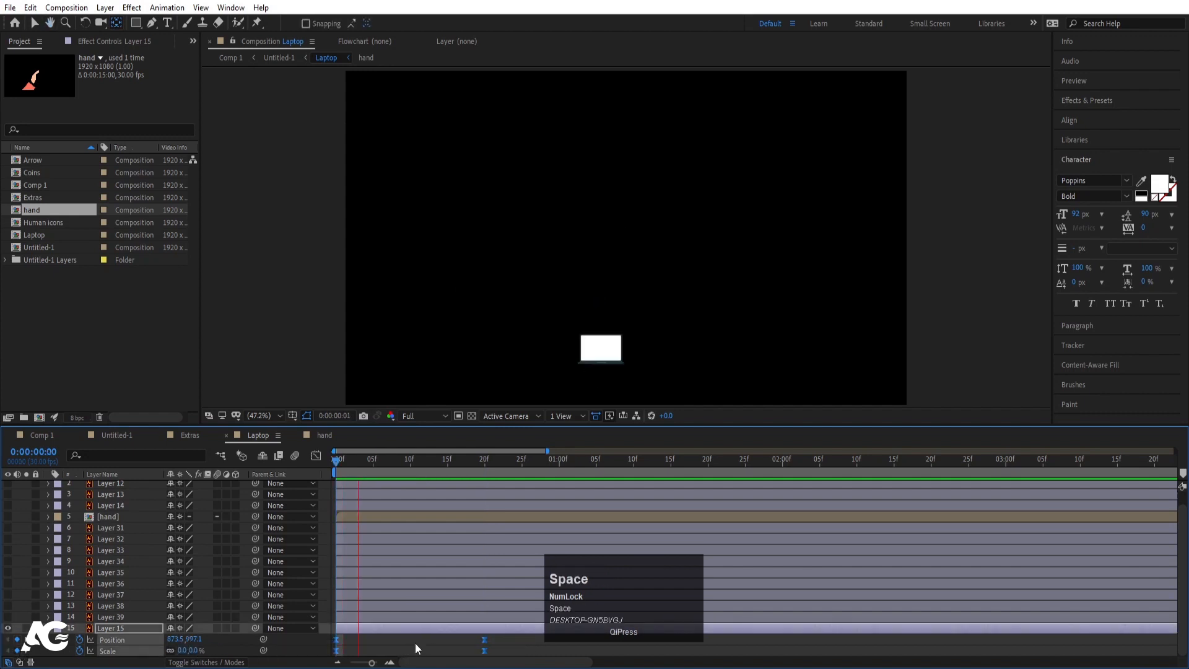
pyautogui.press('space')
pyautogui.moveTo(588, 587); pyautogui.dragTo(793, 565)
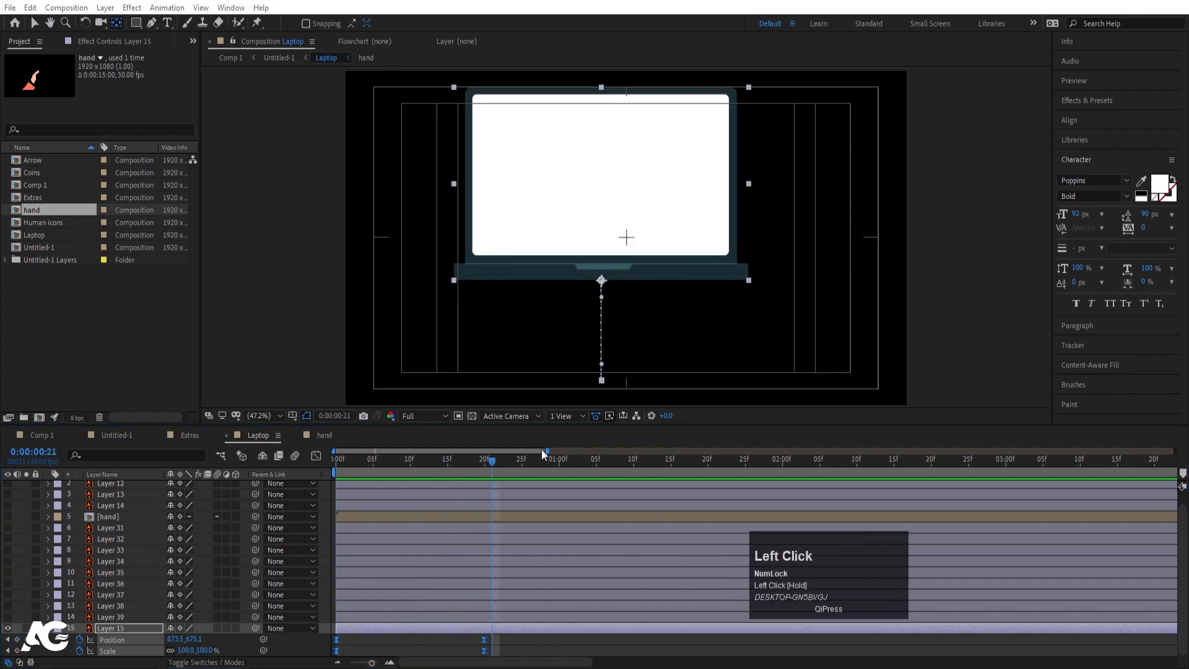
# - Copy Layer 15's first Position keyframe to 0:00:01:09 so the laptop drops back down, and preview the motion
pyautogui.moveTo(611, 456); pyautogui.dragTo(630, 461)
pyautogui.click(503, 655)
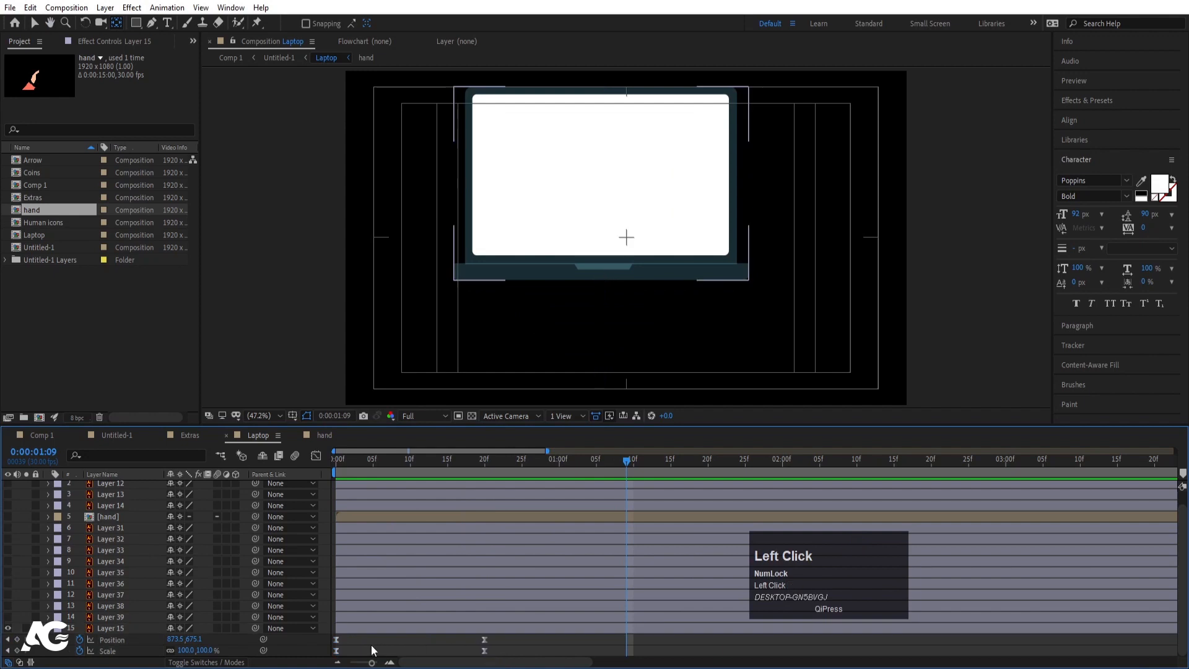
pyautogui.click(336, 640)
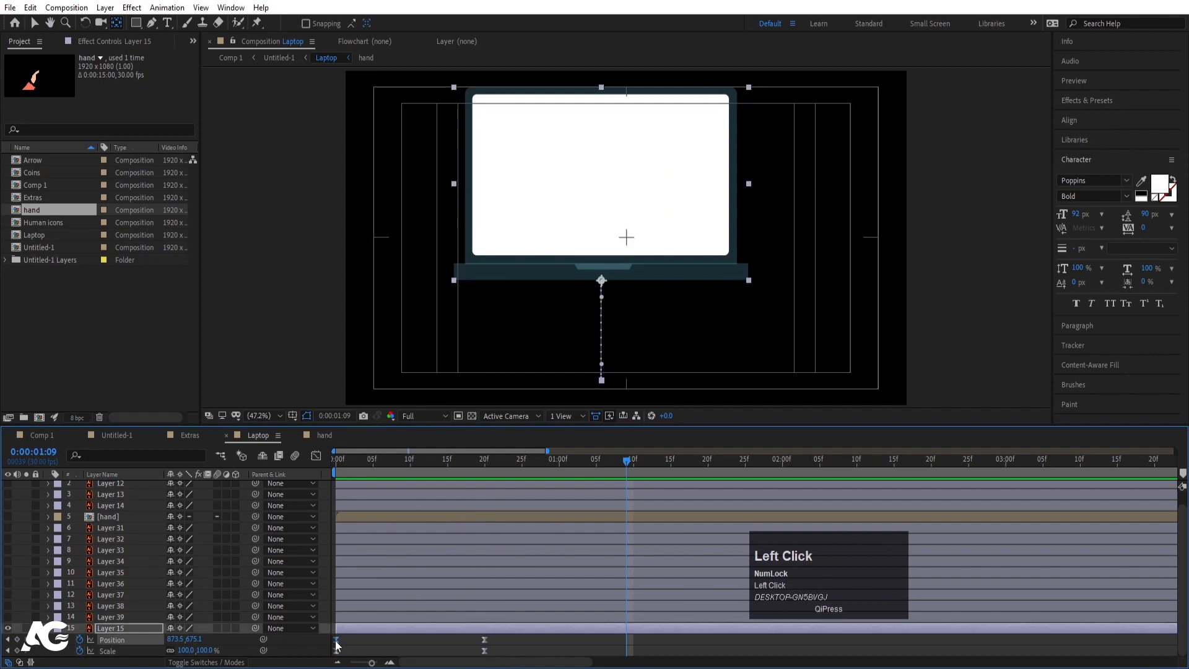
pyautogui.hotkey('ctrl', 'c')
pyautogui.hotkey('ctrl', 'v')
pyautogui.moveTo(607, 465); pyautogui.dragTo(336, 475)
pyautogui.press('space')
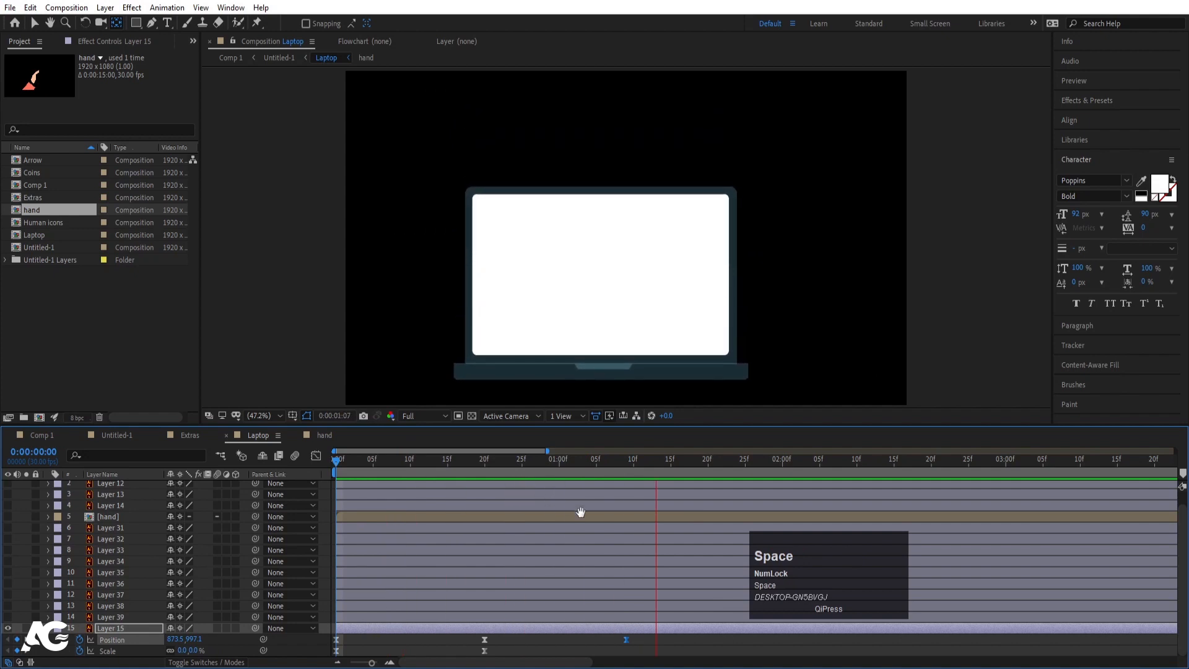
pyautogui.press('space')
# - Add a small bounce to Layer 15 with a Position keyframe at 1:21 and a slightly raised position at 1:15, and preview it
pyautogui.moveTo(620, 460); pyautogui.dragTo(716, 484)
pyautogui.click(16, 640)
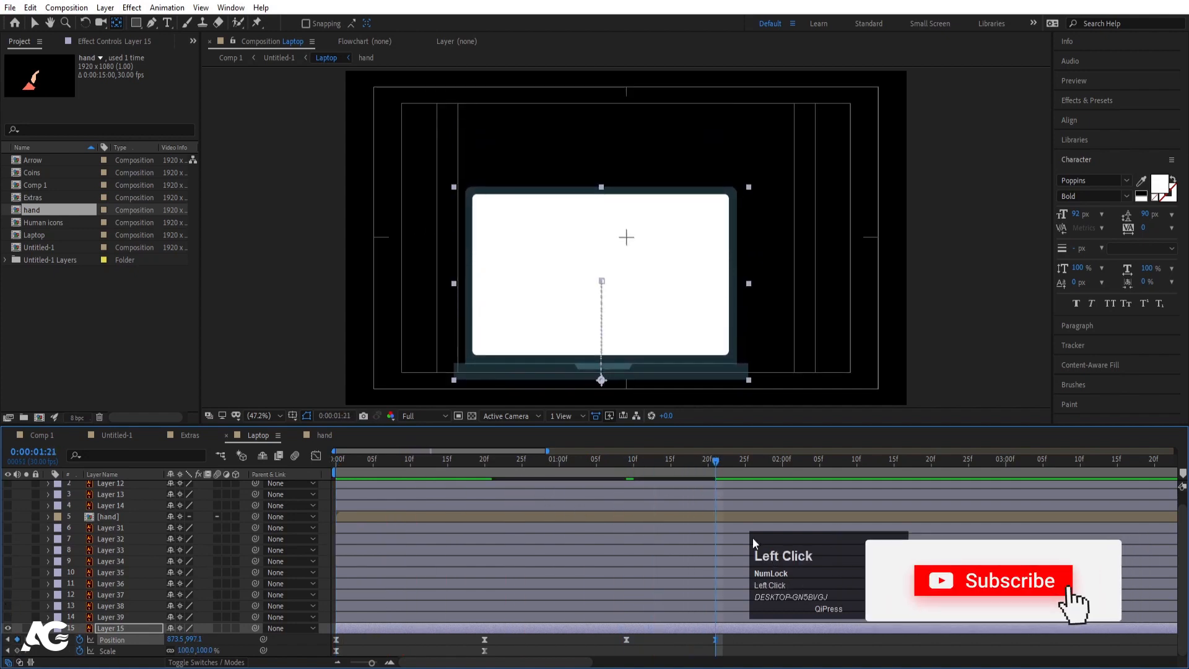
pyautogui.click(671, 462)
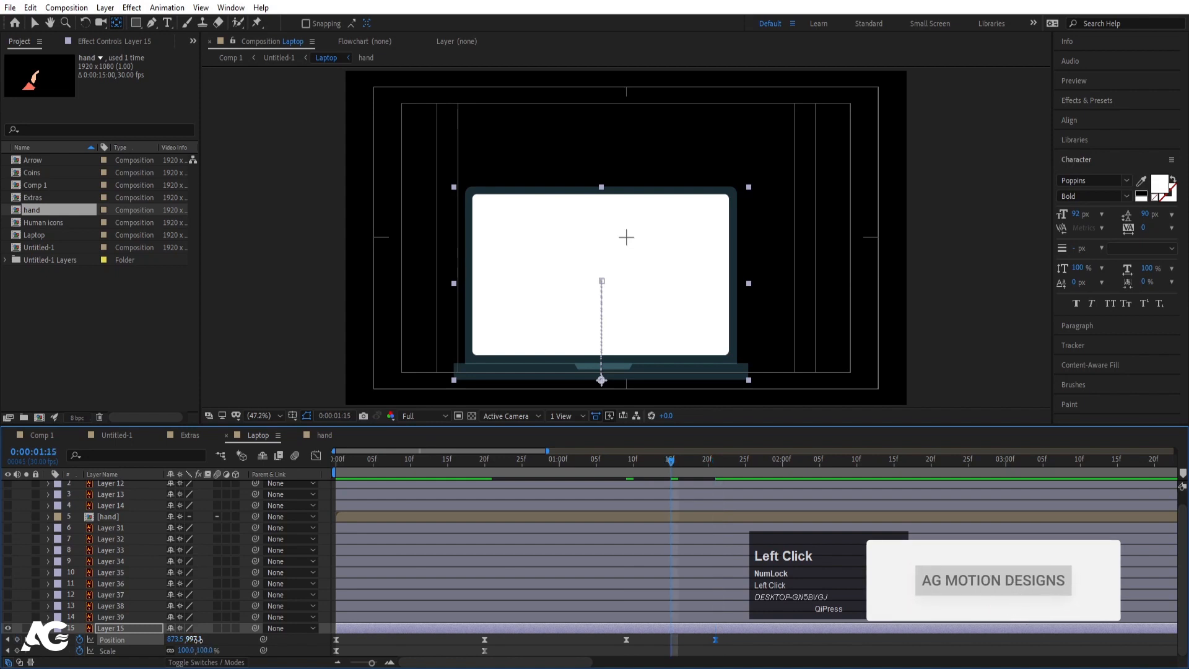
pyautogui.moveTo(194, 638); pyautogui.dragTo(167, 640)
pyautogui.moveTo(501, 463); pyautogui.dragTo(271, 460)
pyautogui.press('space')
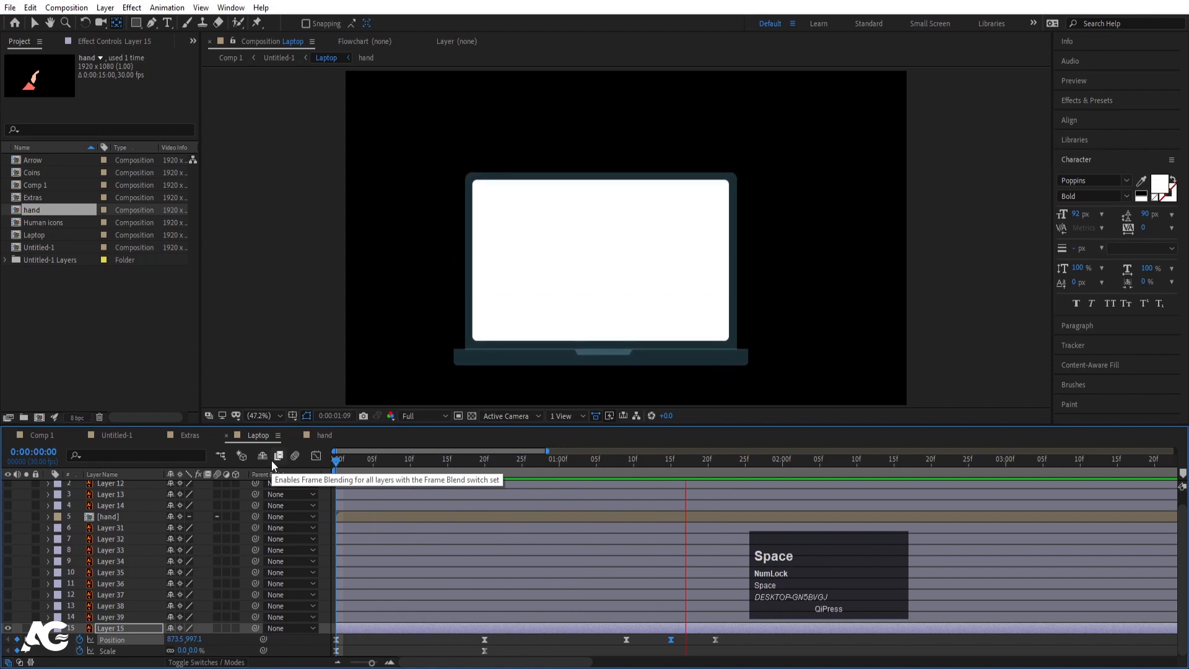
pyautogui.press('space')
# - Proportionally compress all of Layer 15's keyframes so the last one falls just after the one-second mark, and return to the first frame
pyautogui.moveTo(733, 641); pyautogui.dragTo(281, 655)
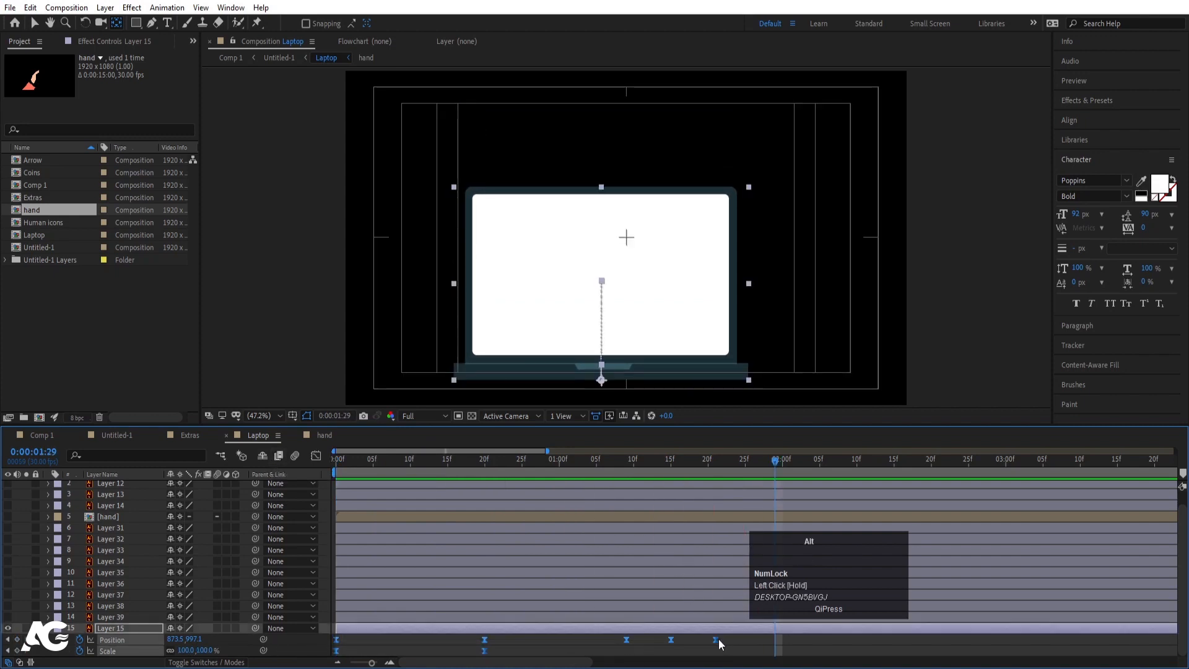
pyautogui.moveTo(715, 641); pyautogui.dragTo(565, 639)
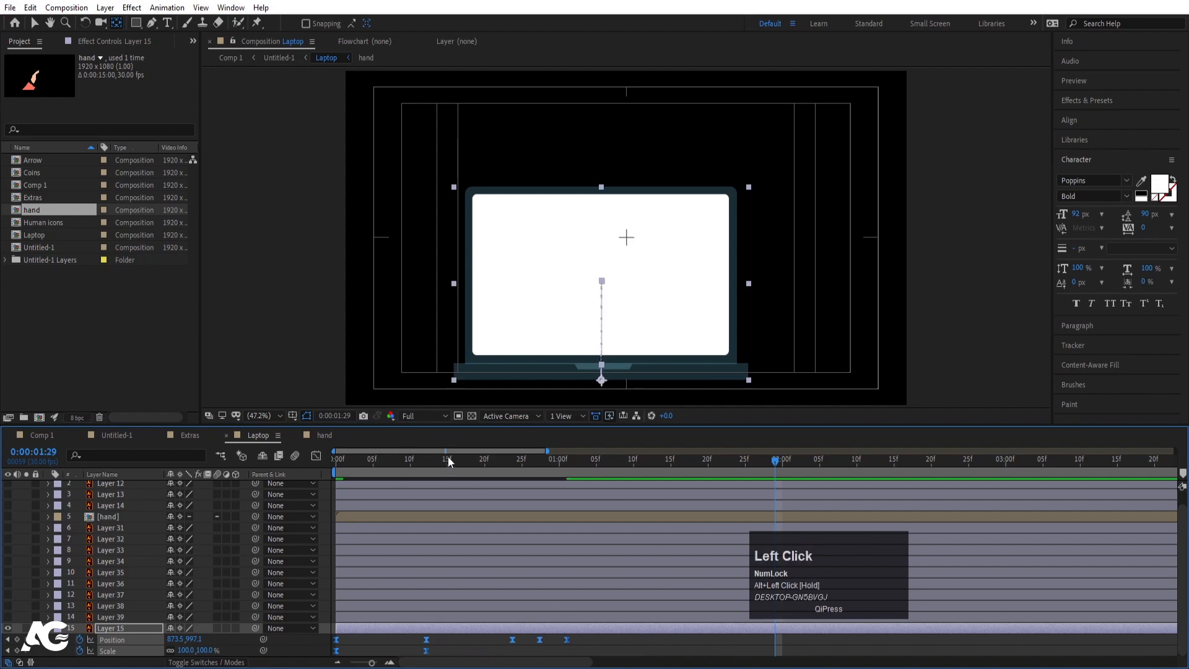
pyautogui.moveTo(449, 460); pyautogui.dragTo(263, 469)
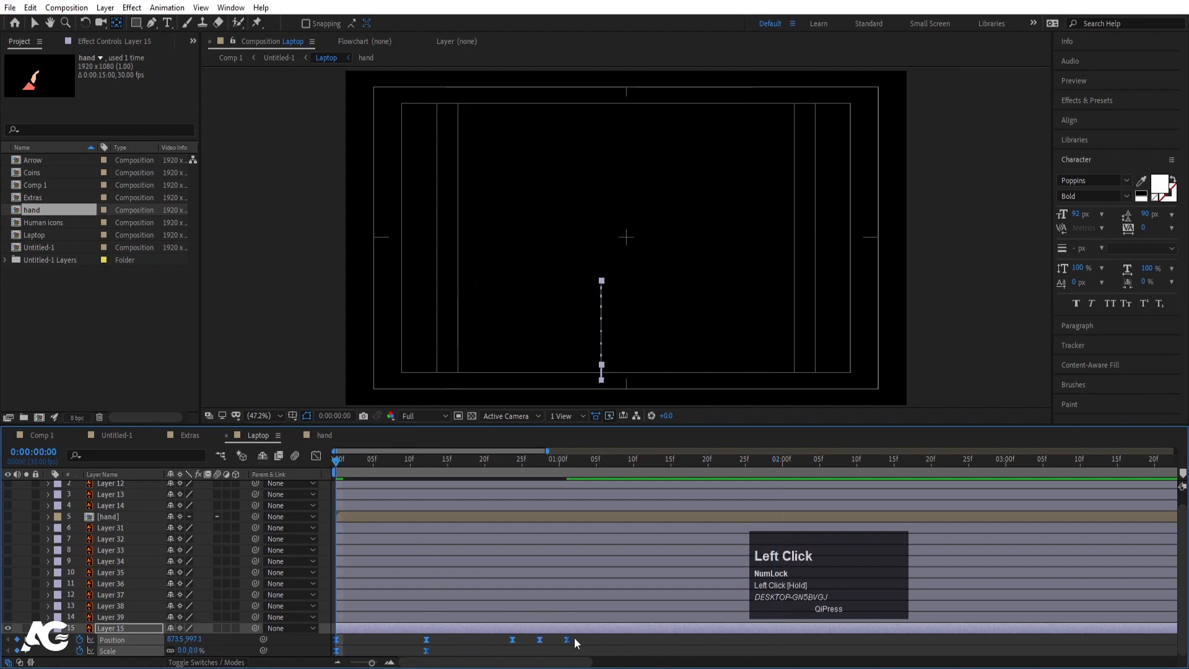
# - Reshape Layer 15's Position speed curve with long easing on both sides of the highest-point keyframe, and preview the motion
pyautogui.moveTo(576, 641); pyautogui.dragTo(268, 610)
pyautogui.click(318, 455)
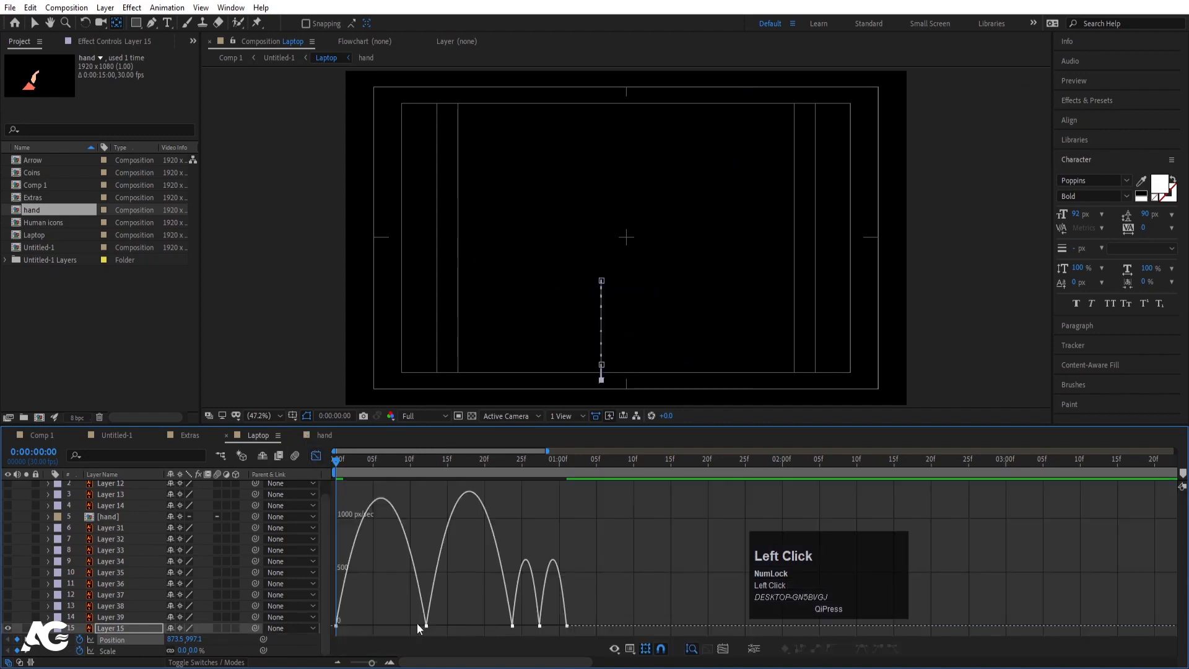
pyautogui.moveTo(398, 609); pyautogui.dragTo(469, 625)
pyautogui.press('space')
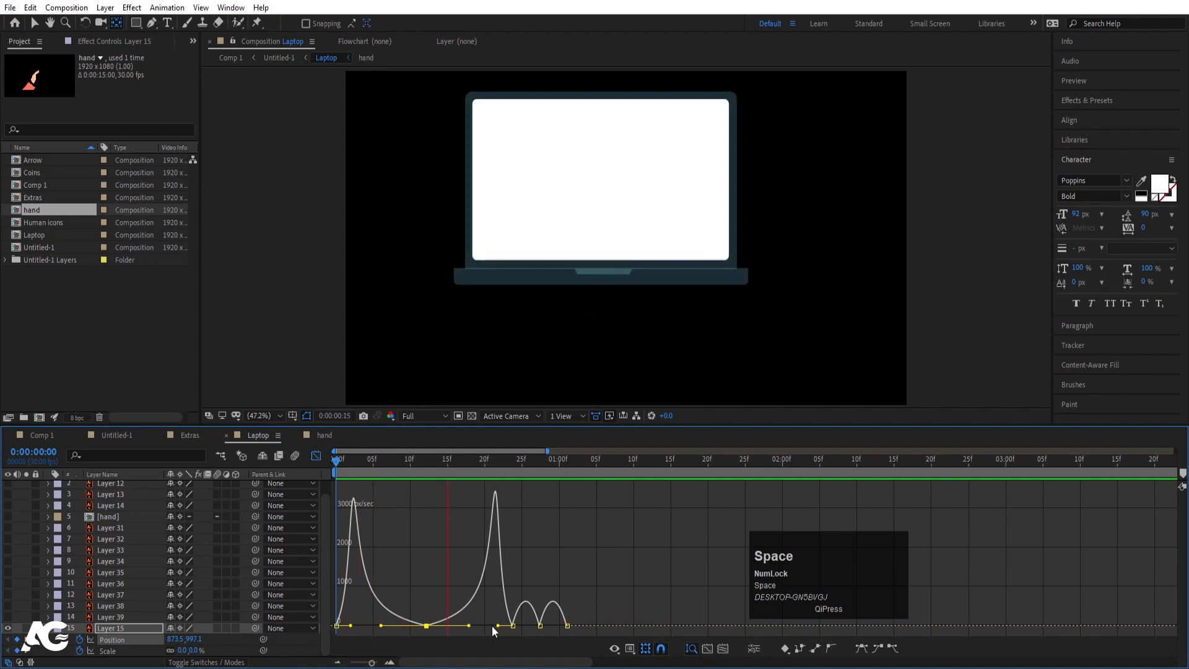
pyautogui.press('space')
# - Lengthen the easing on both sides of the small bounce's peak in Layer 15's Position speed curve, and preview from the start
pyautogui.press('=')
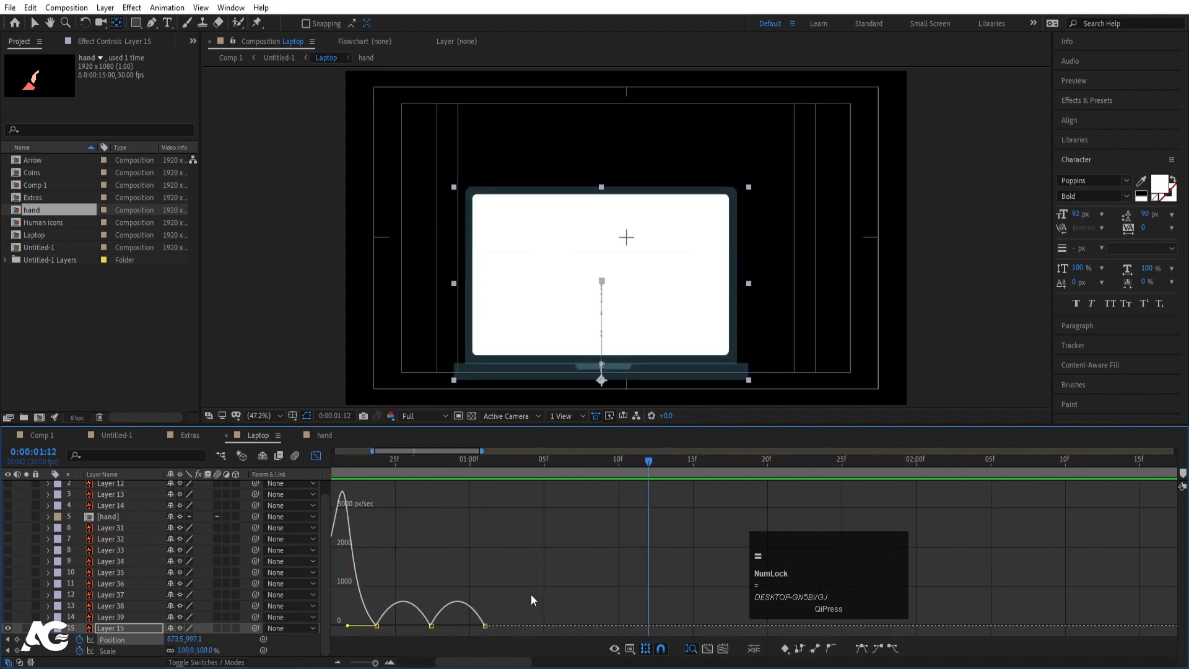
pyautogui.moveTo(417, 591); pyautogui.dragTo(482, 626)
pyautogui.moveTo(399, 464); pyautogui.dragTo(310, 454)
pyautogui.press('space')
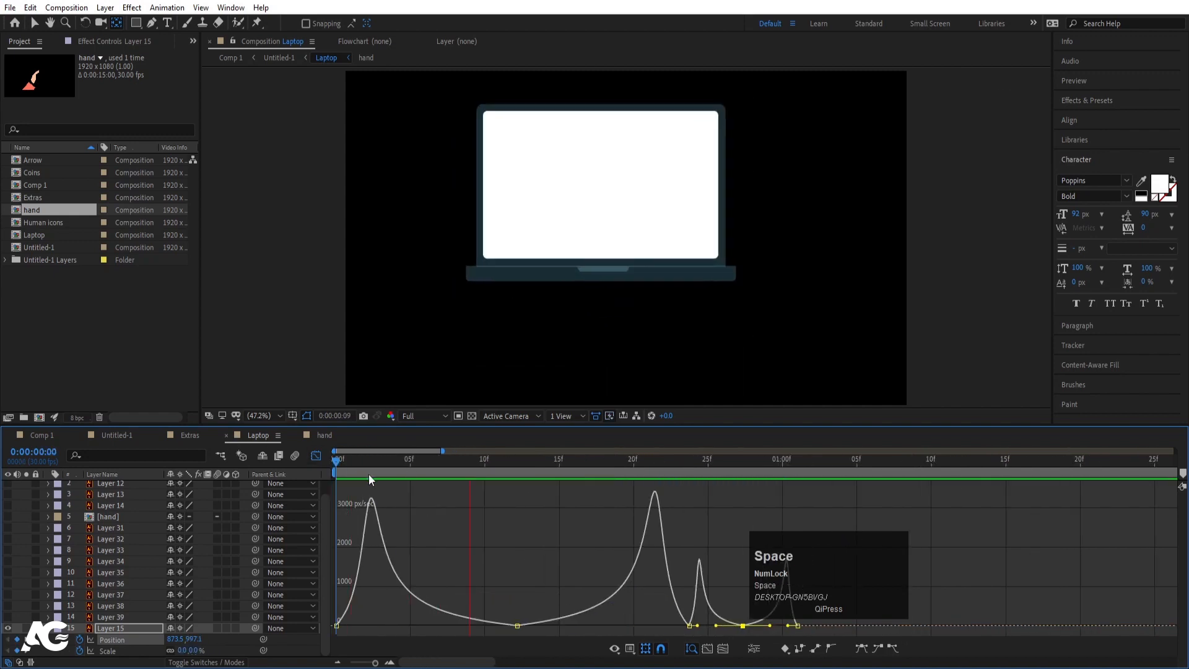
# - Lengthen the incoming easing of Layer 15's final Scale keyframe in the speed graph so the growth starts fast and slows down, and preview it
pyautogui.click(316, 456)
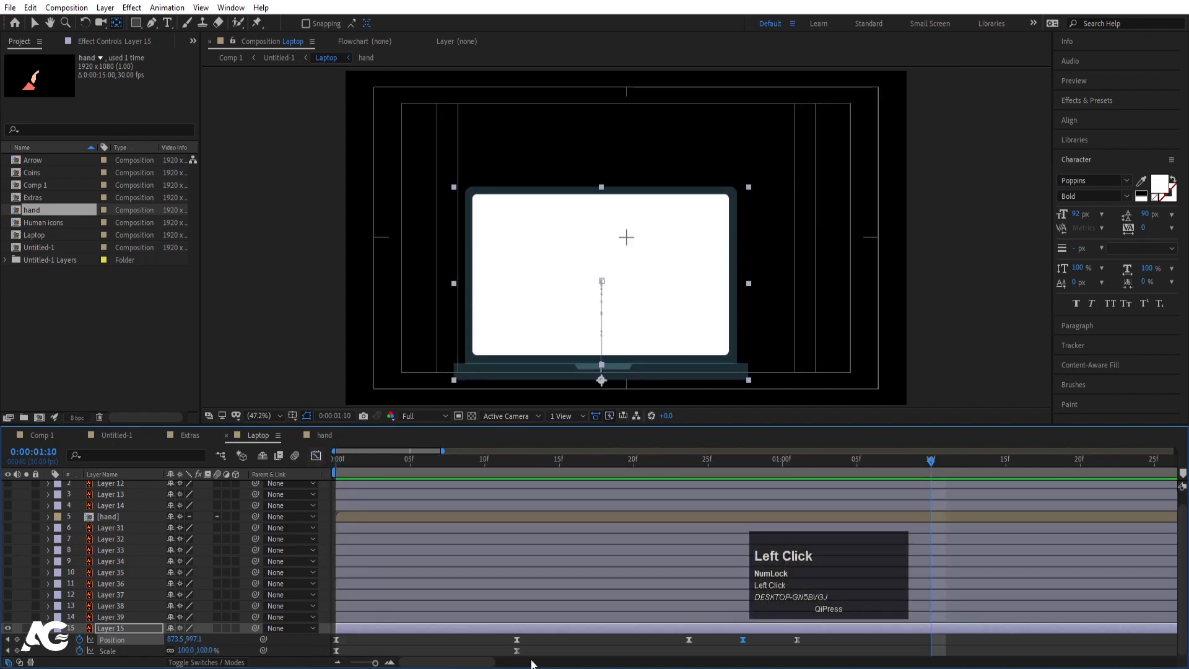
pyautogui.click(315, 456)
pyautogui.moveTo(533, 565); pyautogui.dragTo(427, 626)
pyautogui.click(313, 470)
pyautogui.press('space')
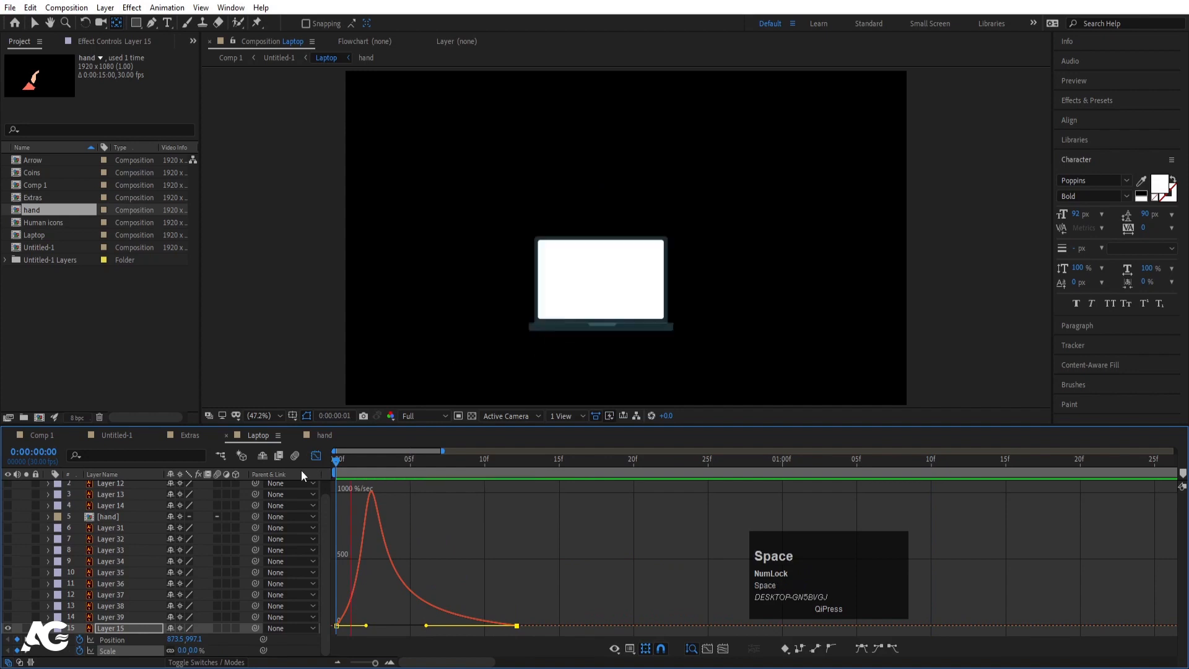
# - Close the graph editor, collapse Layer 15's animated properties and play back the laptop animation
pyautogui.click(313, 457)
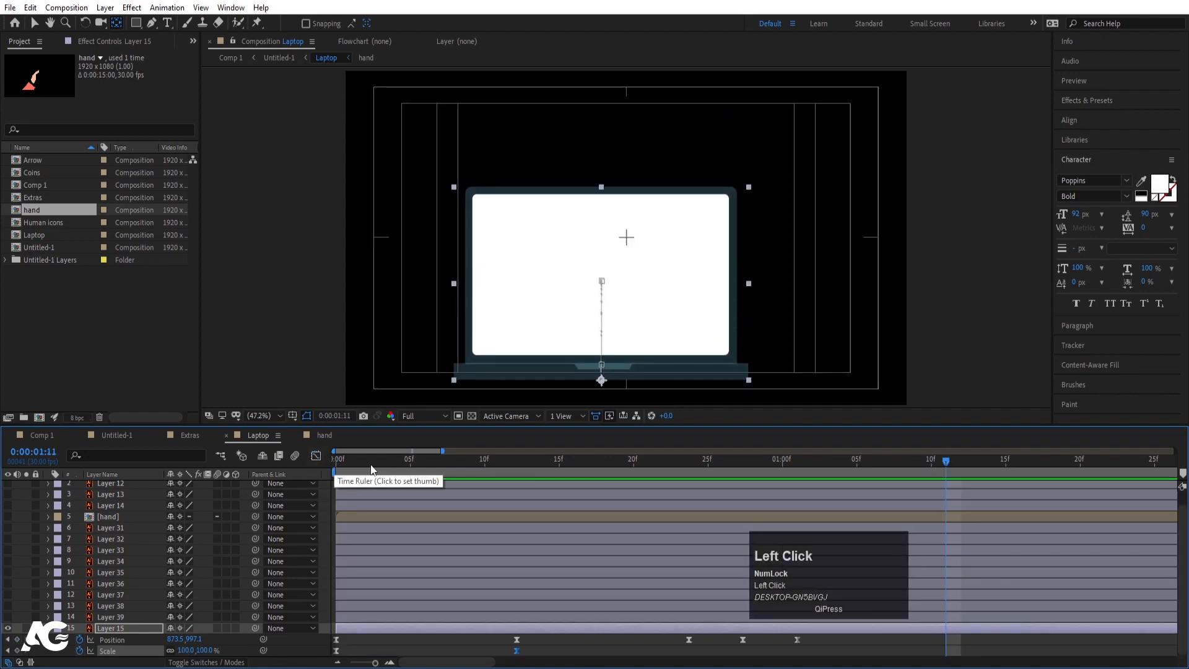
pyautogui.press('space')
pyautogui.press('u')
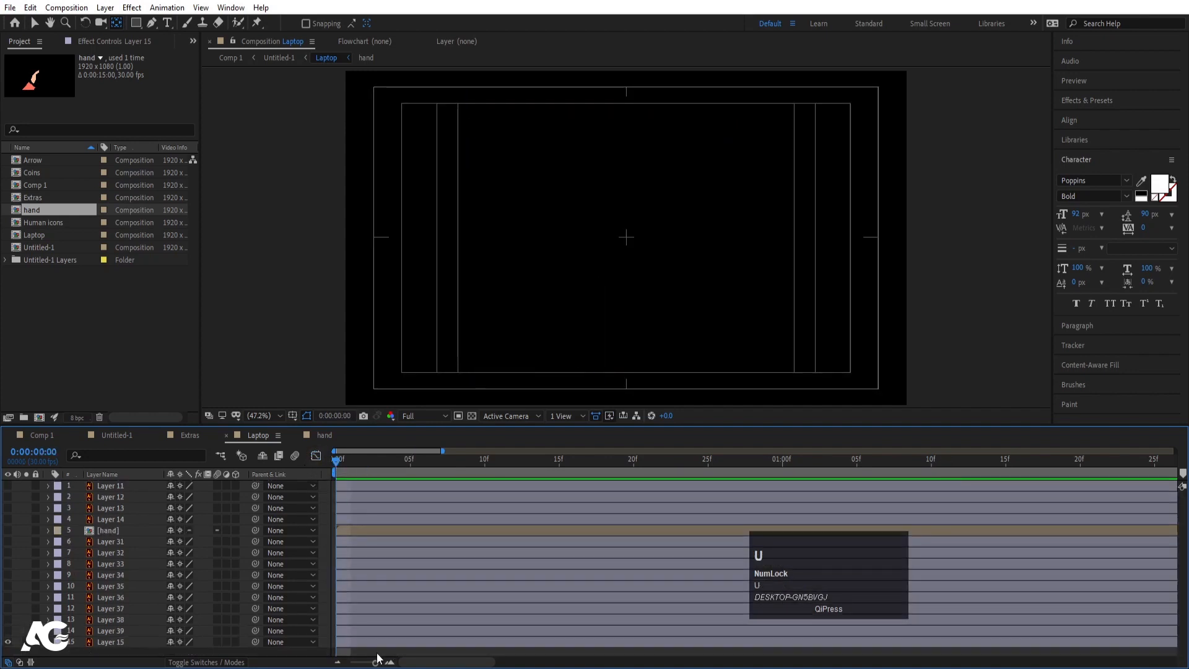
pyautogui.press('space')
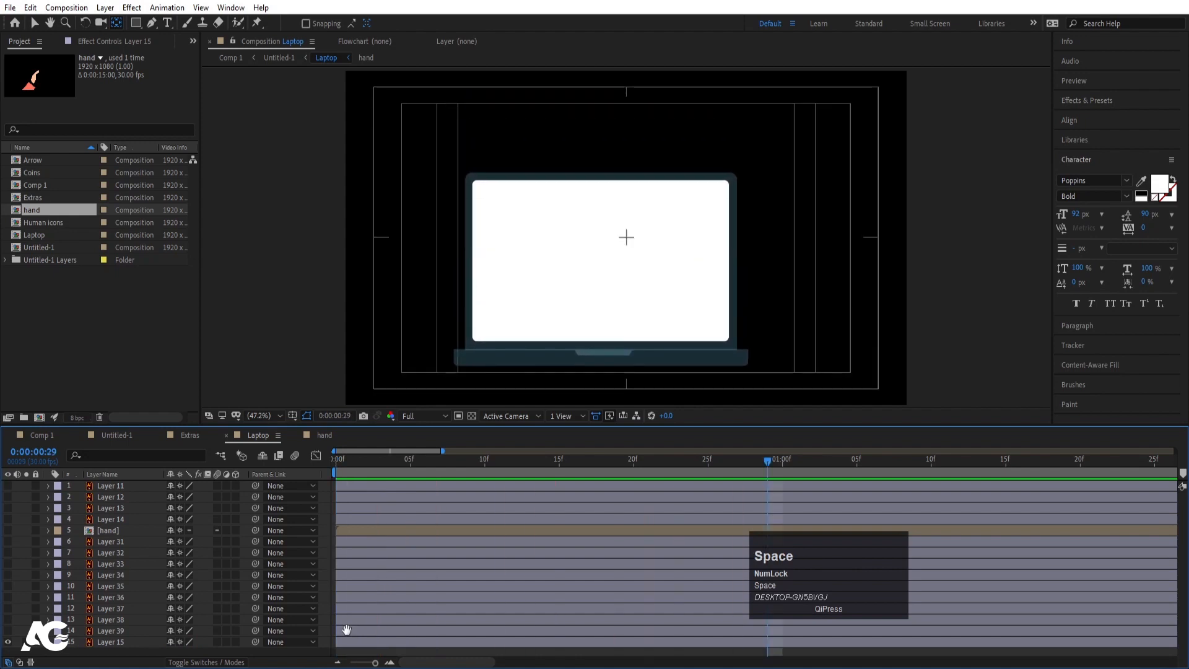
# - Make Layers 31 through 39, the gears and chart bars on the laptop screen, visible
pyautogui.click(113, 631)
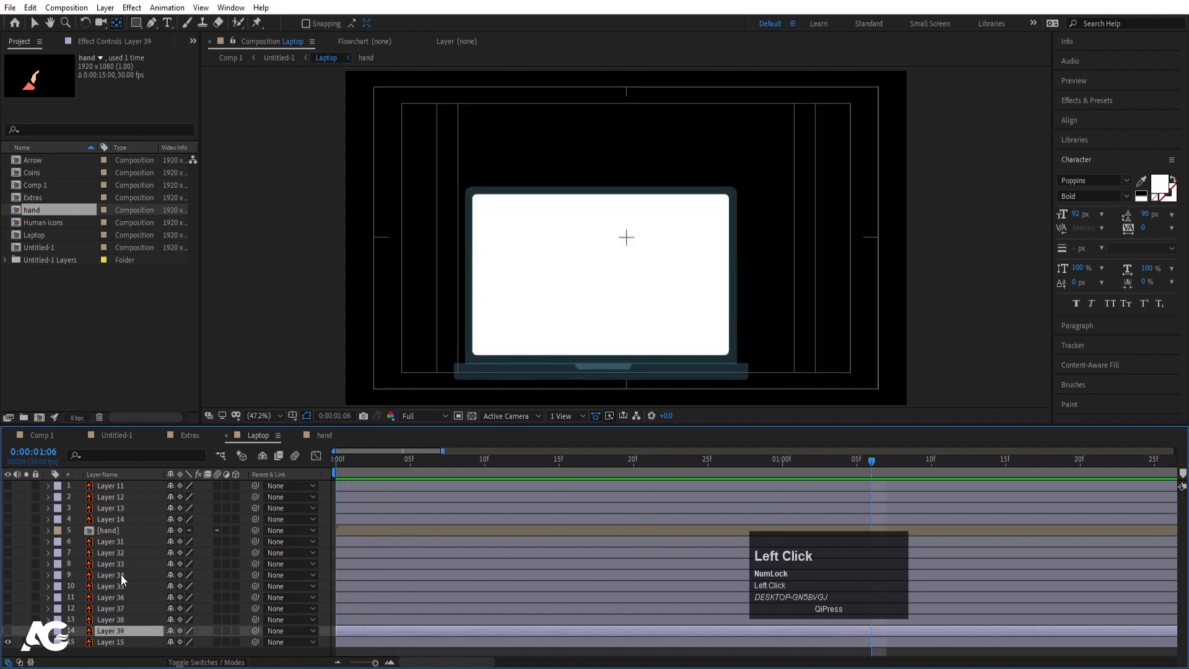
pyautogui.keyDown('shift'); pyautogui.click(106, 542); pyautogui.keyUp('shift')
pyautogui.click(9, 541)
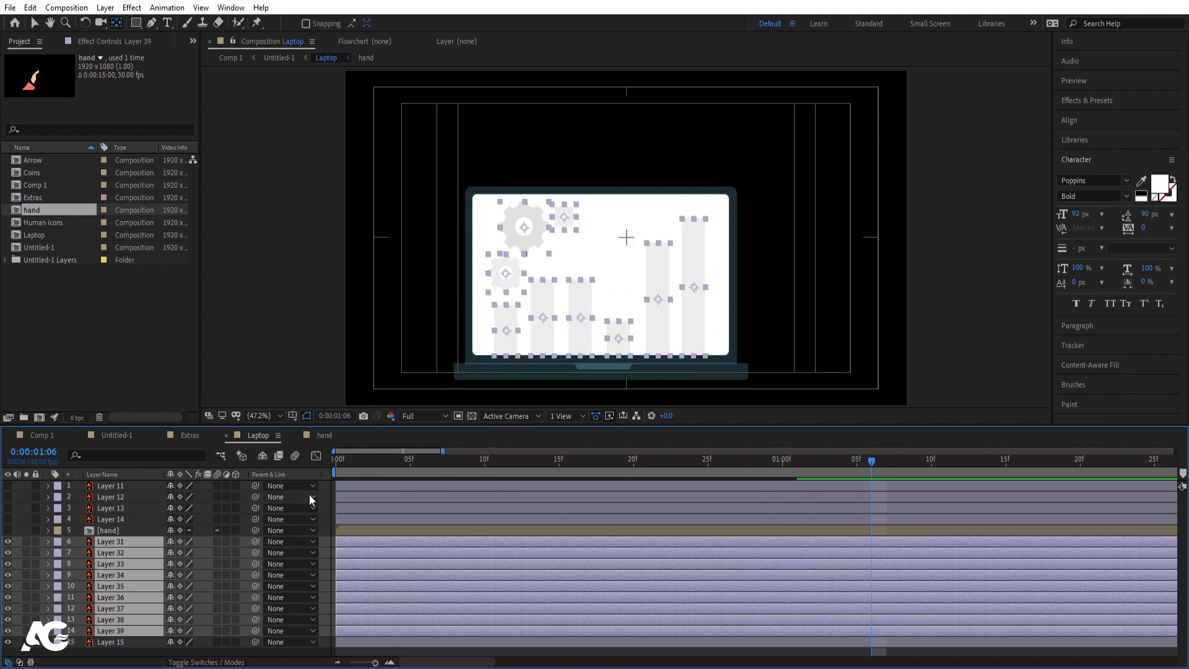
# - Exclude the three gears from the selection and move the bar on Layer 31 below Layer 34 beside the other bars
pyautogui.click(519, 260)
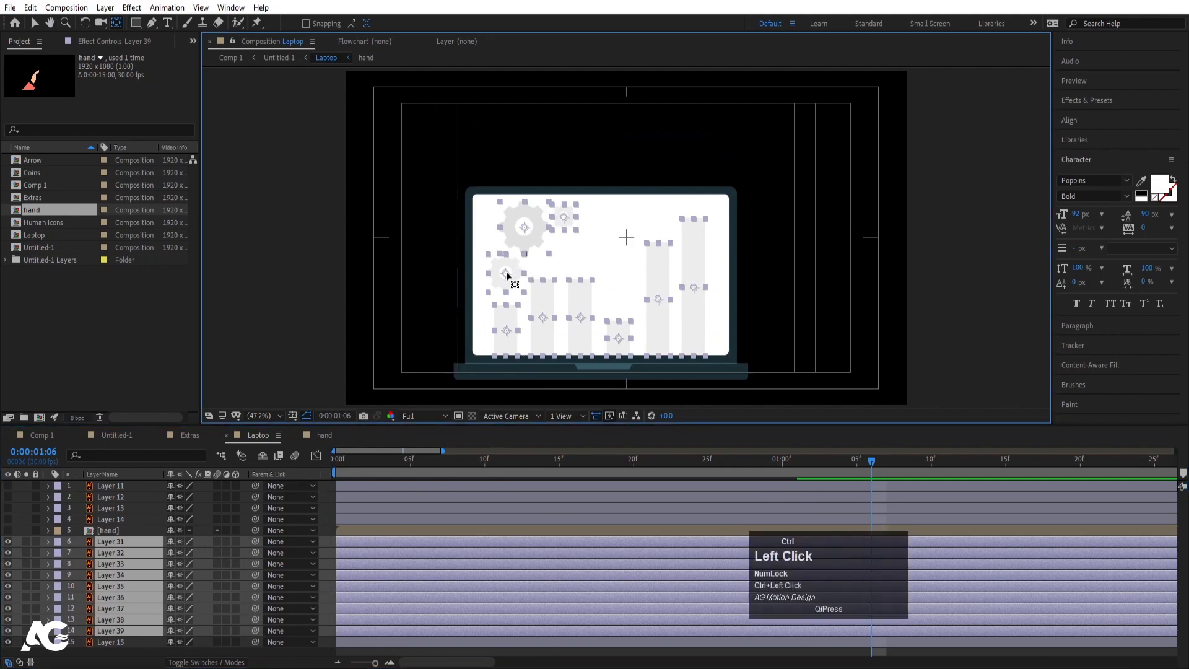
pyautogui.keyDown('shift'); pyautogui.click(524, 239); pyautogui.keyUp('shift')
pyautogui.keyDown('shift'); pyautogui.click(567, 217); pyautogui.keyUp('shift')
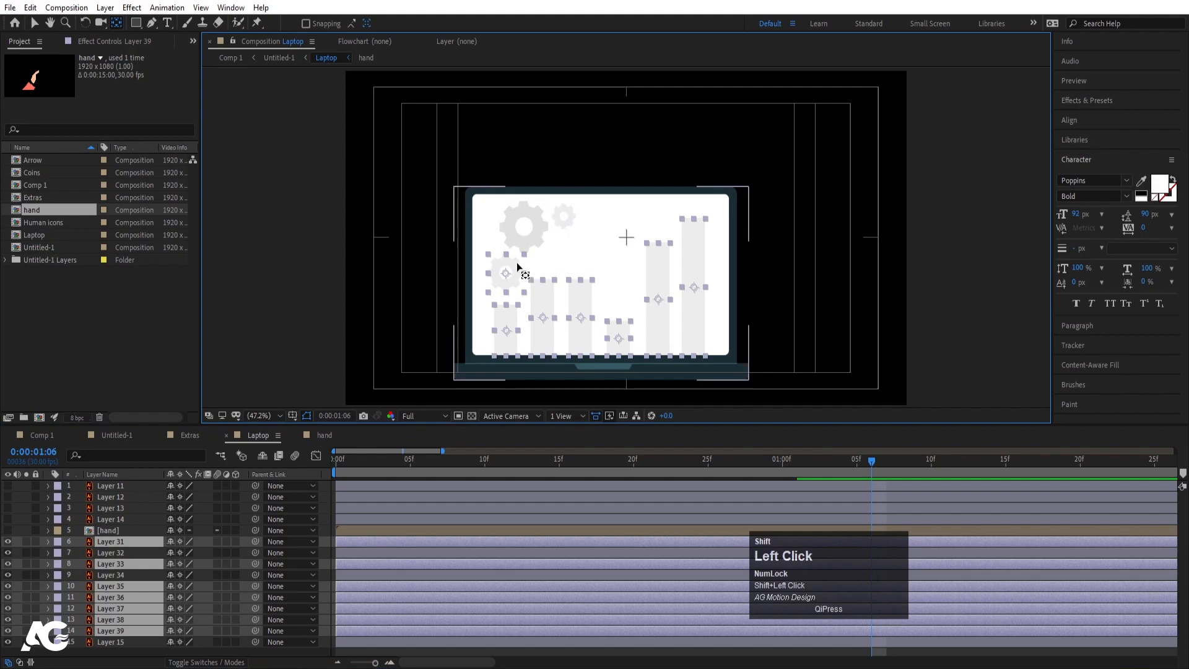
pyautogui.keyDown('shift'); pyautogui.click(507, 272); pyautogui.keyUp('shift')
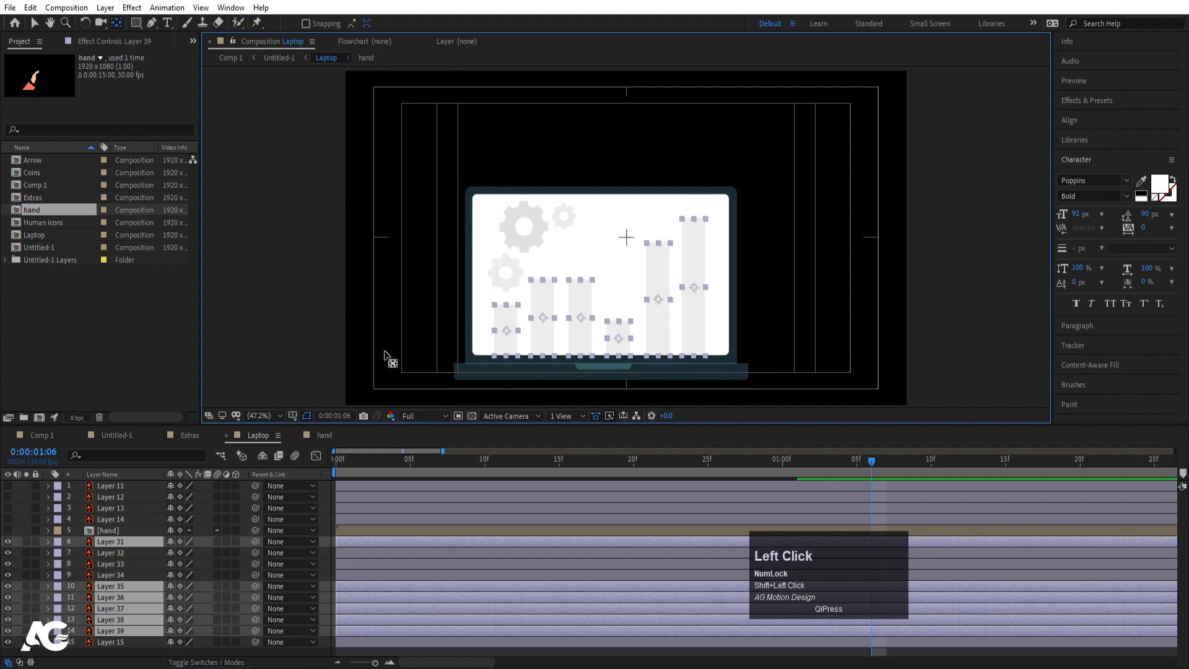
pyautogui.moveTo(541, 319); pyautogui.dragTo(542, 335)
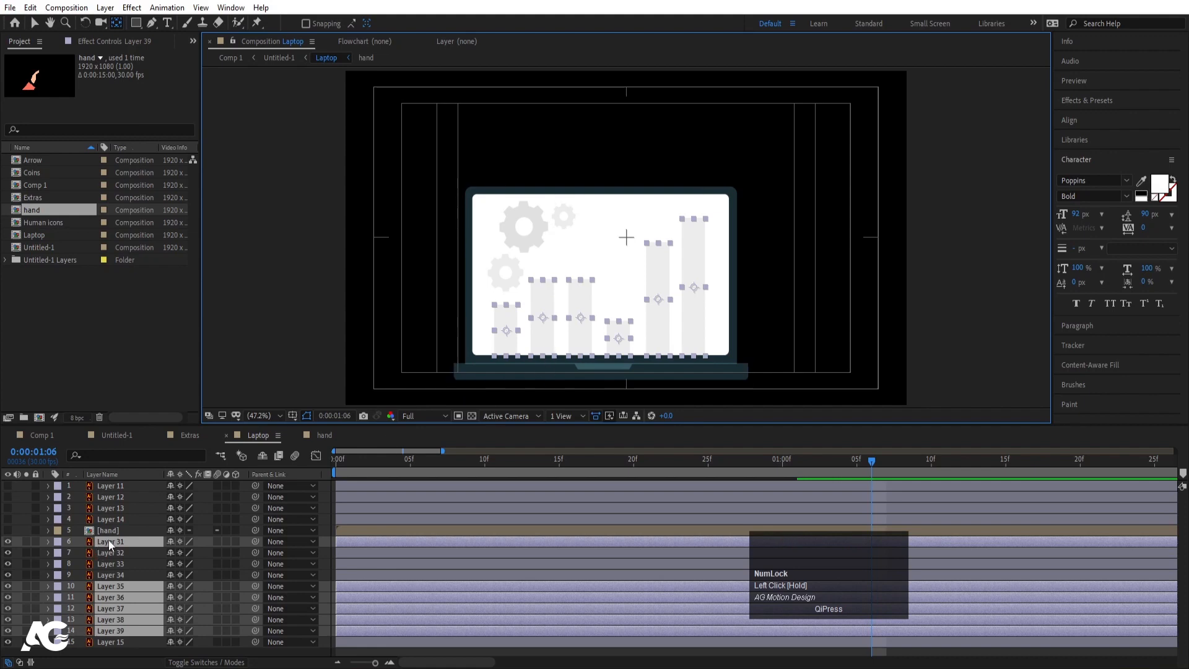
pyautogui.moveTo(123, 544); pyautogui.dragTo(139, 578)
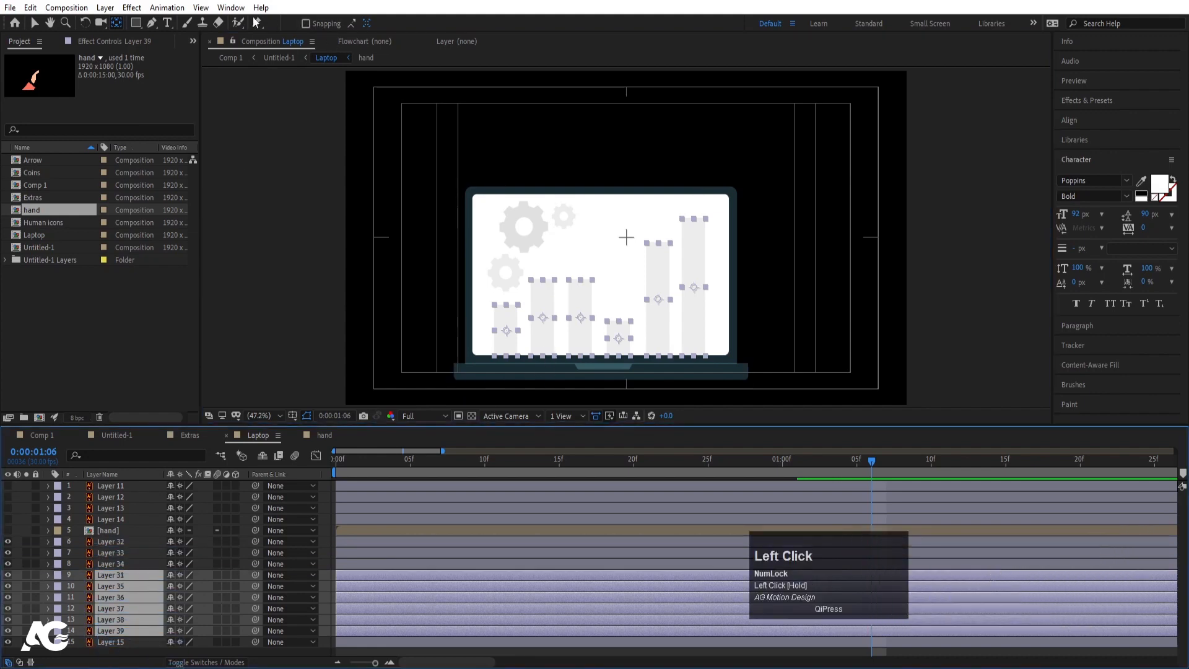
# - Open the Animation Composer Anchor Point Mover and move the six chart bars' anchor points to their bottom centres
pyautogui.click(230, 7)
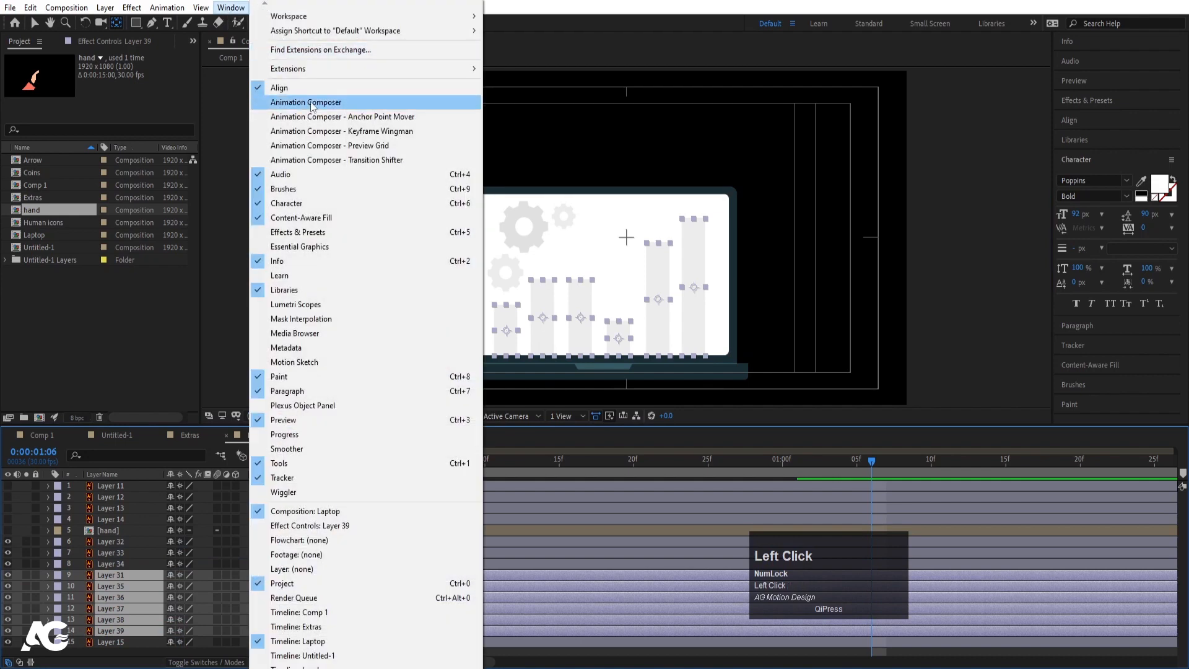
pyautogui.click(337, 118)
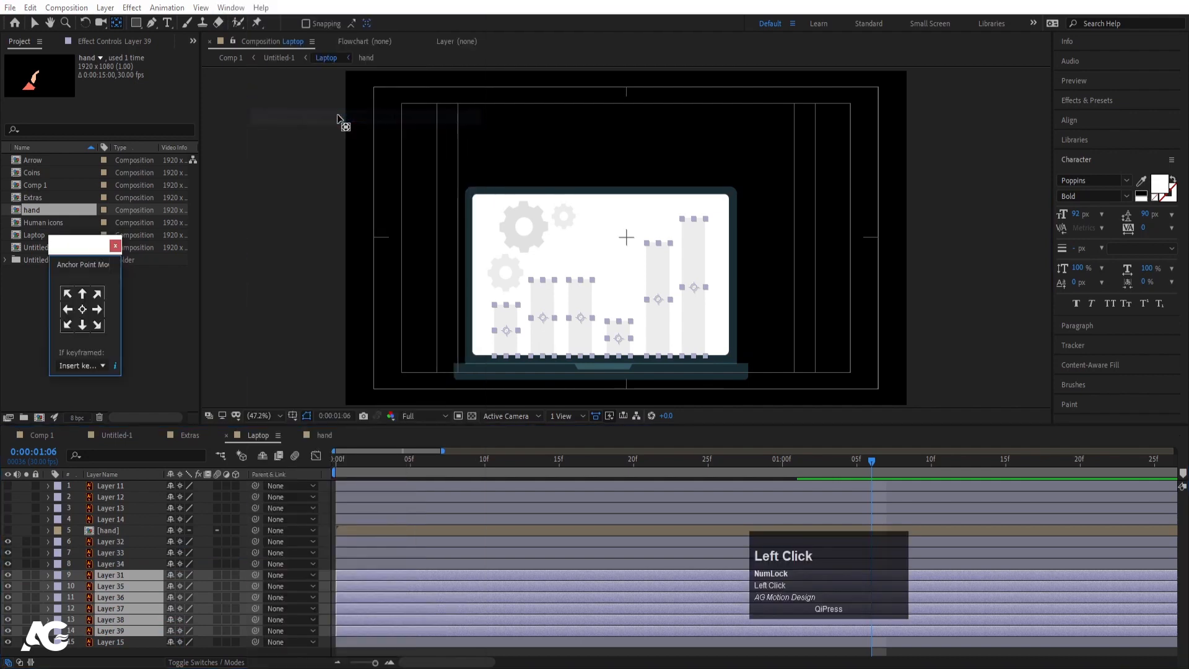
pyautogui.moveTo(73, 251); pyautogui.dragTo(197, 190)
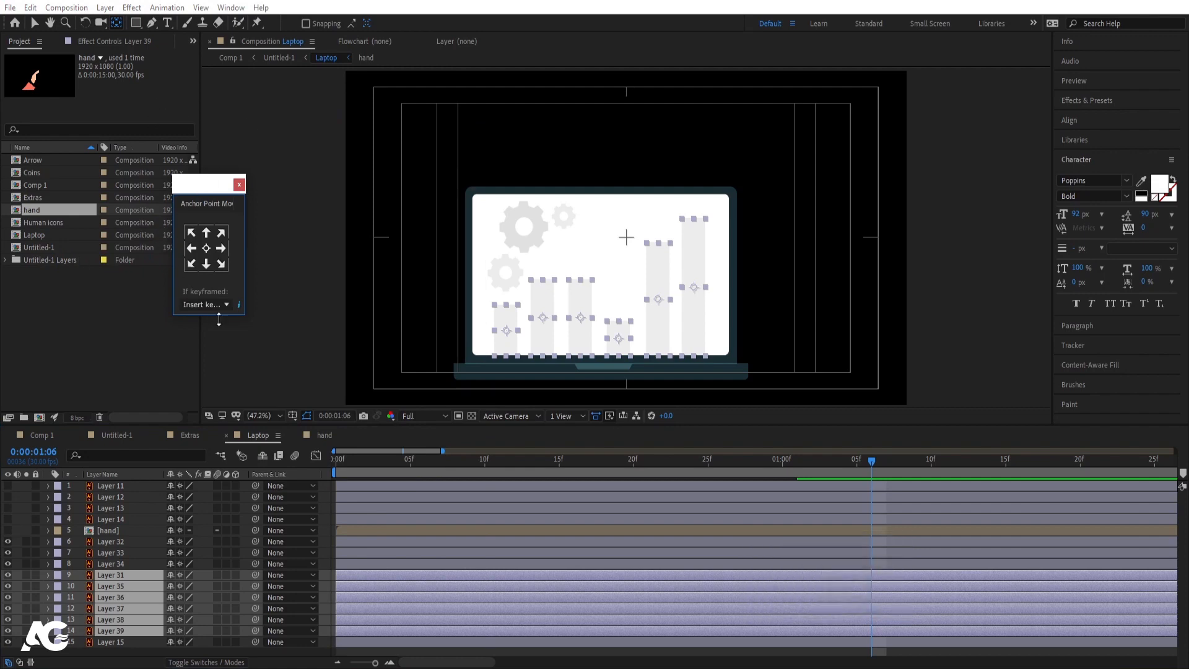
pyautogui.press('-')
pyautogui.press('-')
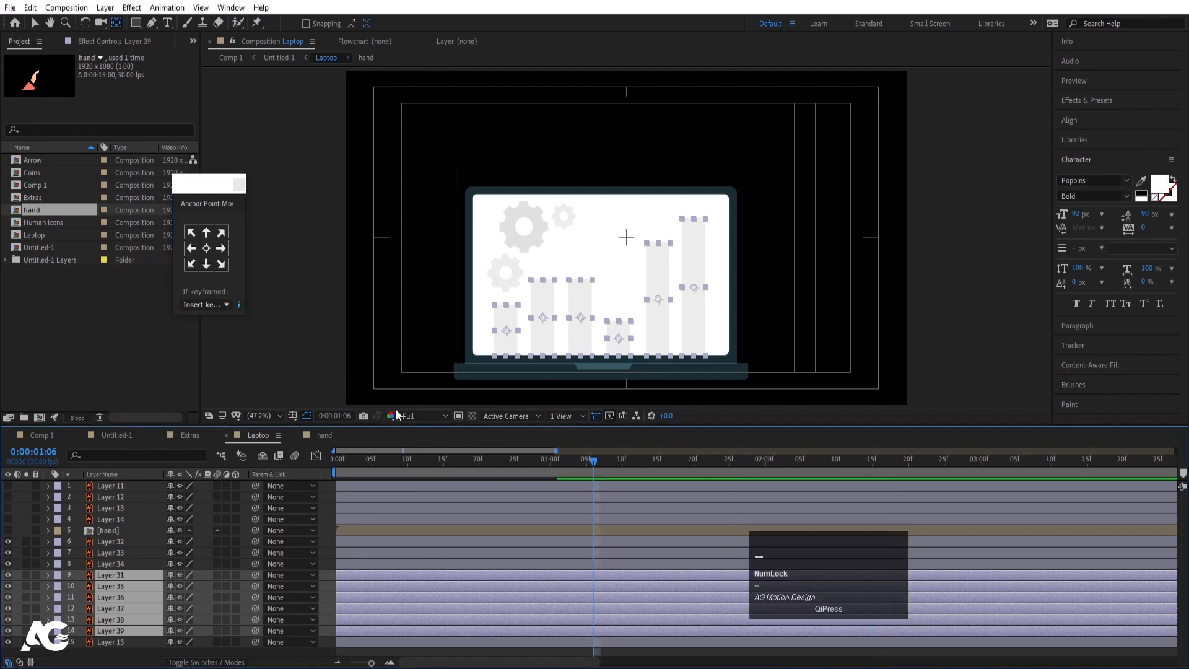
pyautogui.click(206, 264)
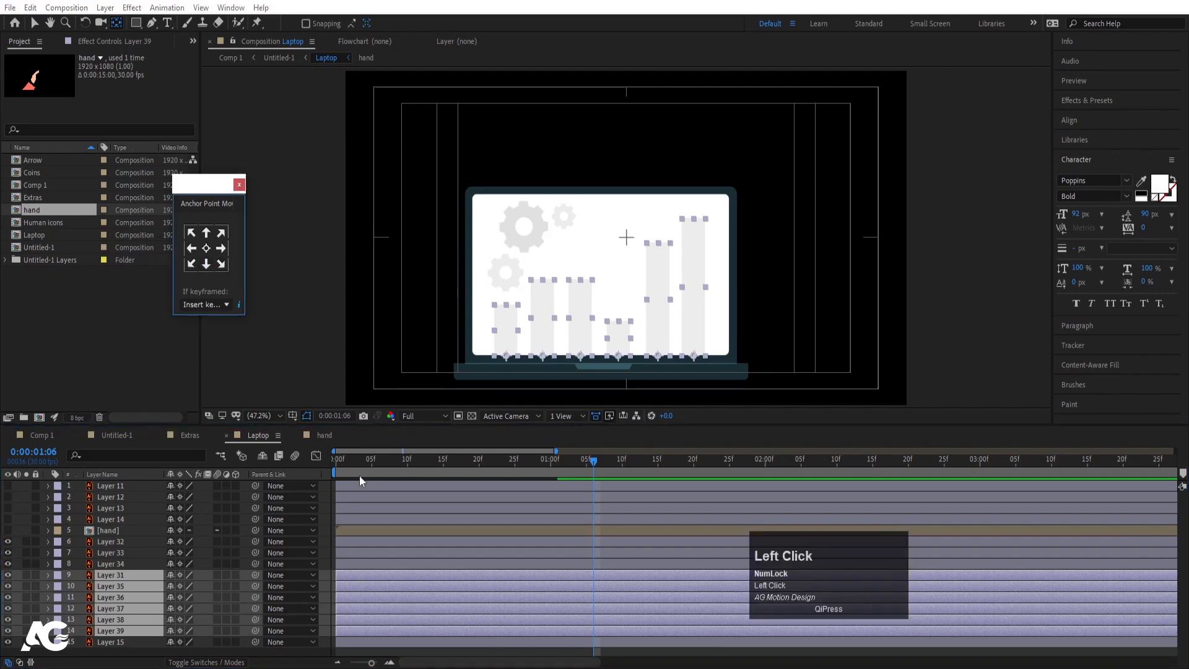
# - Return to the first frame, reveal the six bars' Scale properties and unlink their width and height proportions
pyautogui.moveTo(360, 474); pyautogui.dragTo(280, 461)
pyautogui.press('s')
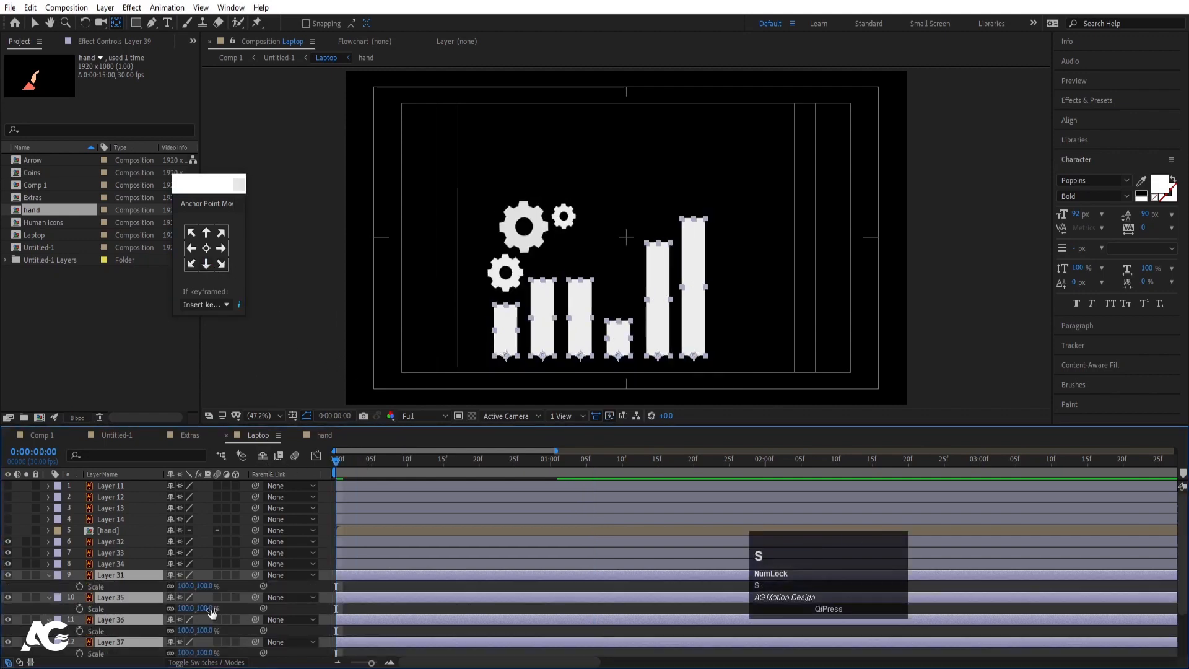
pyautogui.click(169, 589)
pyautogui.scroll(-3, 169, 583)
pyautogui.click(172, 550)
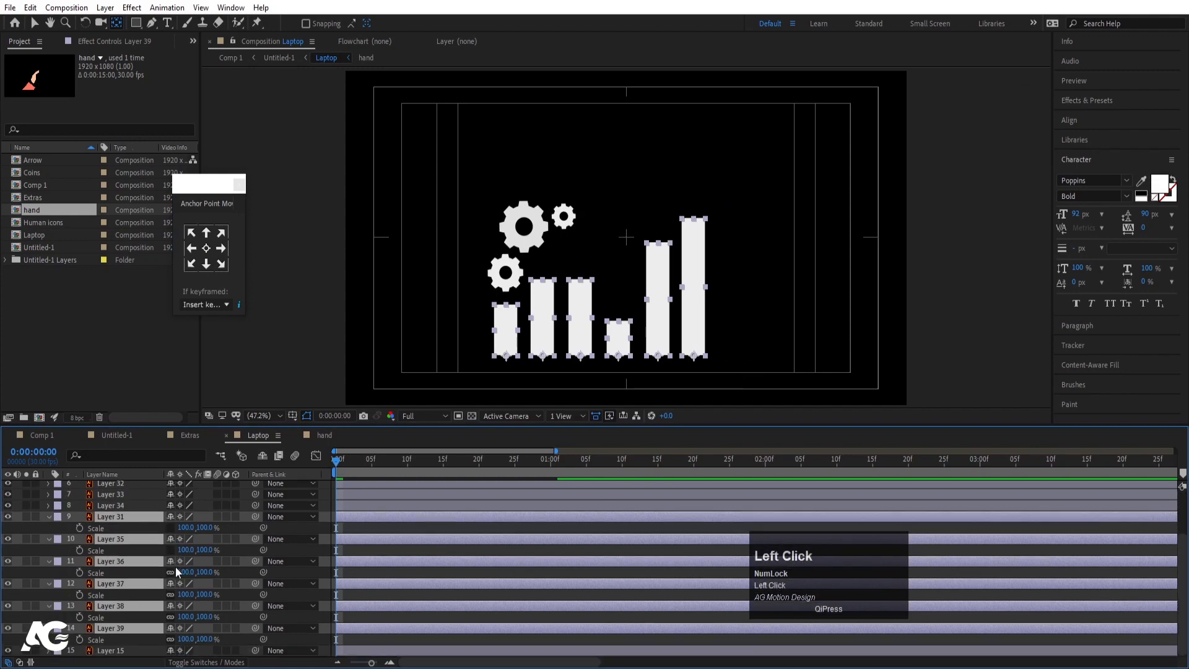
pyautogui.click(170, 618)
pyautogui.click(169, 640)
# - Keyframe the six bars' Scale at frames 0 and 20, with the vertical scale at 0% on frame 0
pyautogui.click(79, 639)
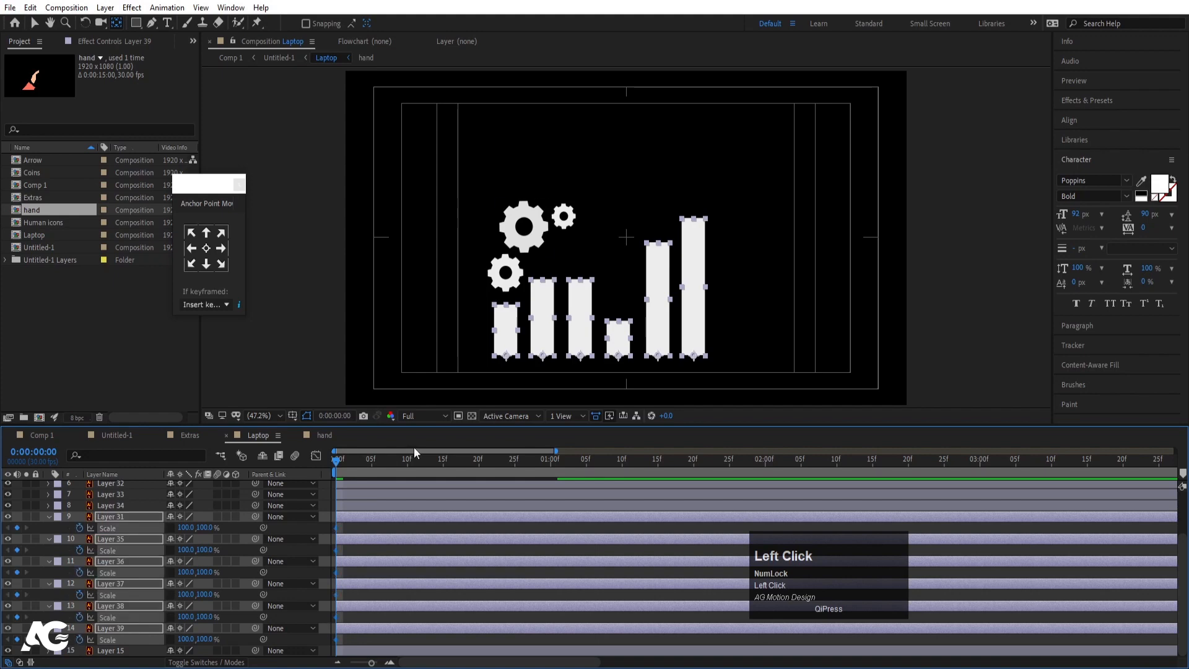
pyautogui.click(478, 461)
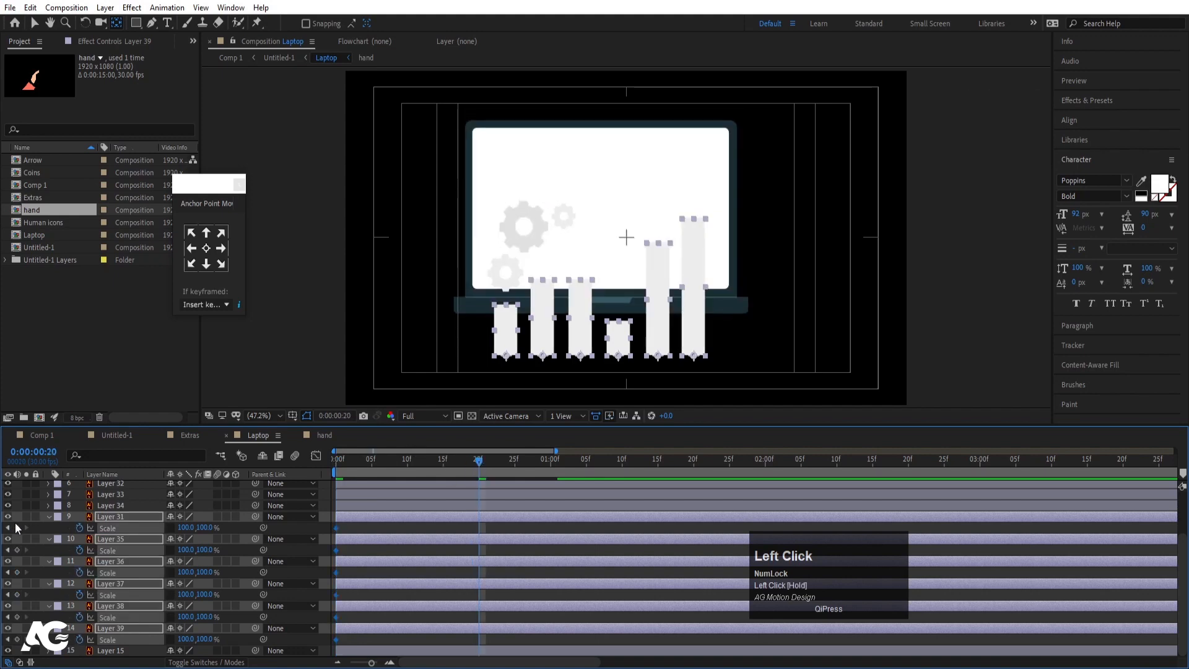
pyautogui.press('j')
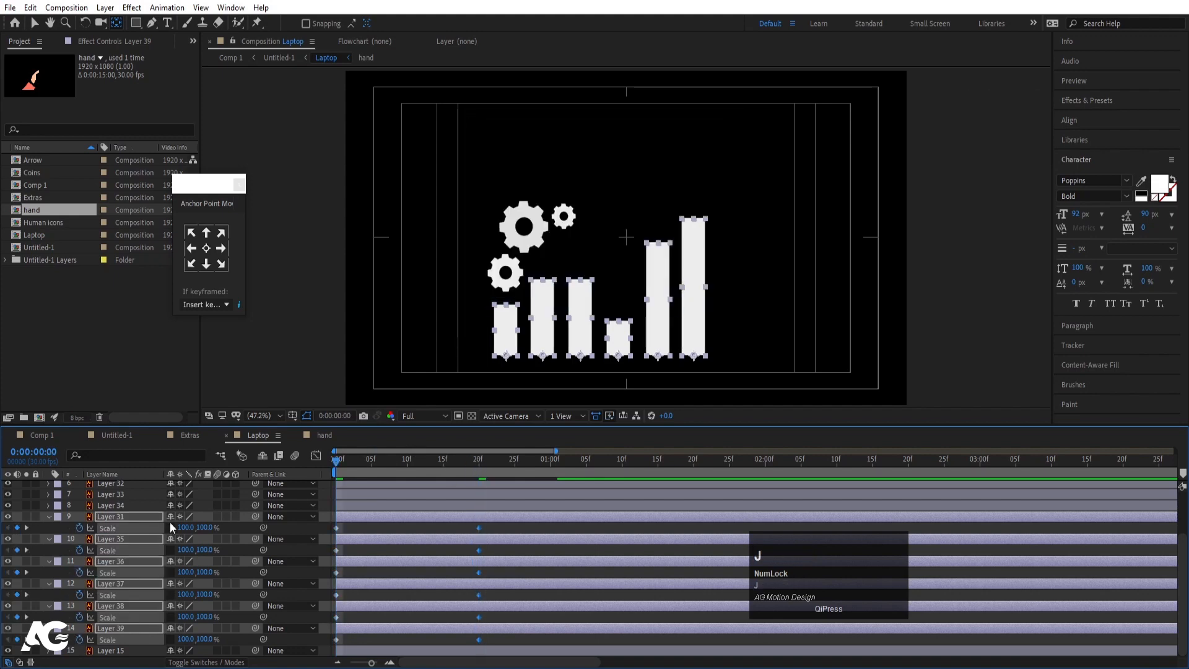
pyautogui.click(204, 527)
pyautogui.write('0')
pyautogui.press('Return')
# - Apply Easy Ease to all Scale keyframes of the six chart bars
pyautogui.click(500, 649)
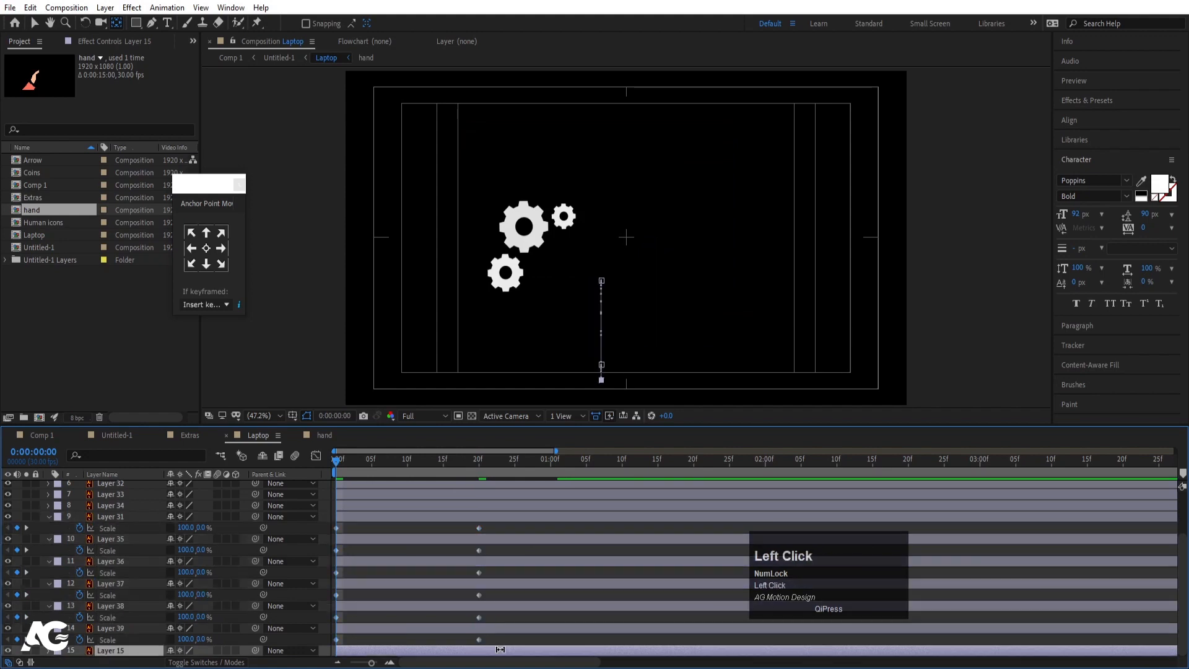
pyautogui.moveTo(500, 640); pyautogui.dragTo(310, 444)
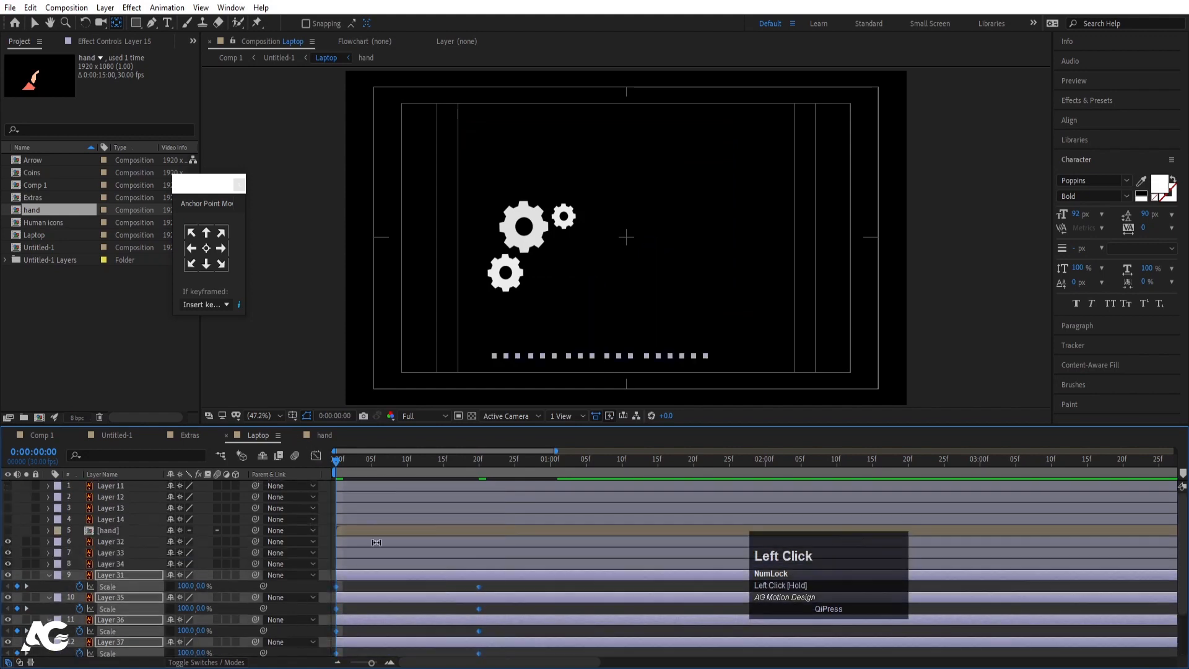
pyautogui.scroll(-2, 378, 542)
pyautogui.press('F9')
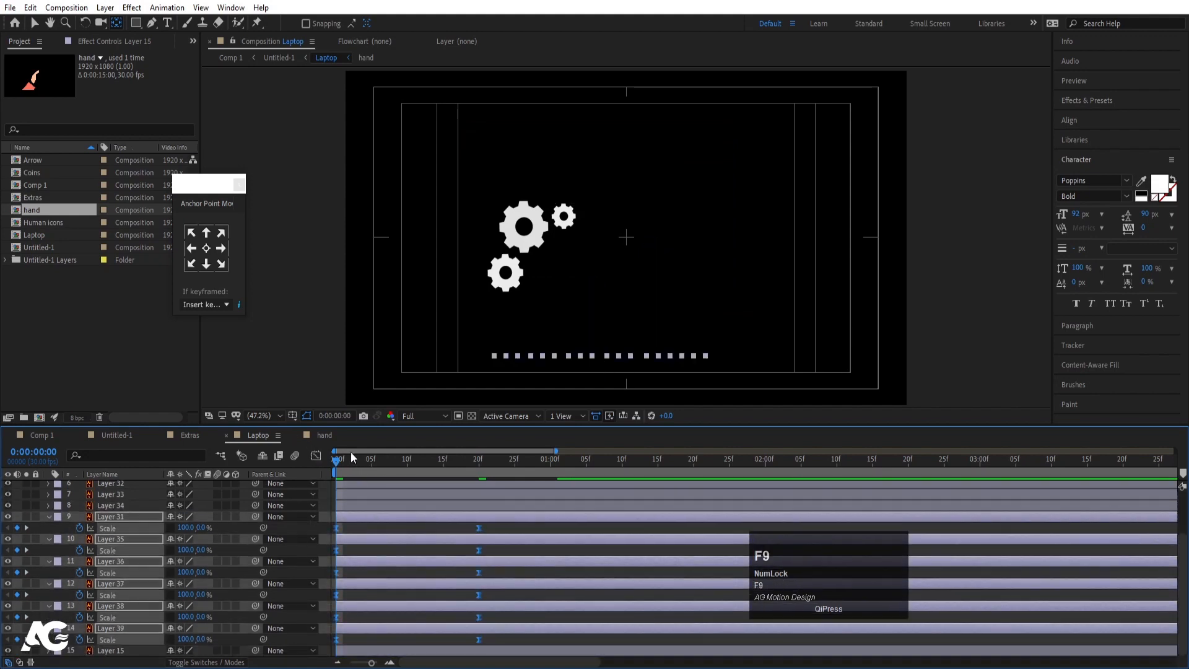
# - Pull the influence of the bars' end Scale keyframes back toward the start in the graph editor, then play back the animation
pyautogui.click(316, 456)
pyautogui.moveTo(504, 593); pyautogui.dragTo(463, 641)
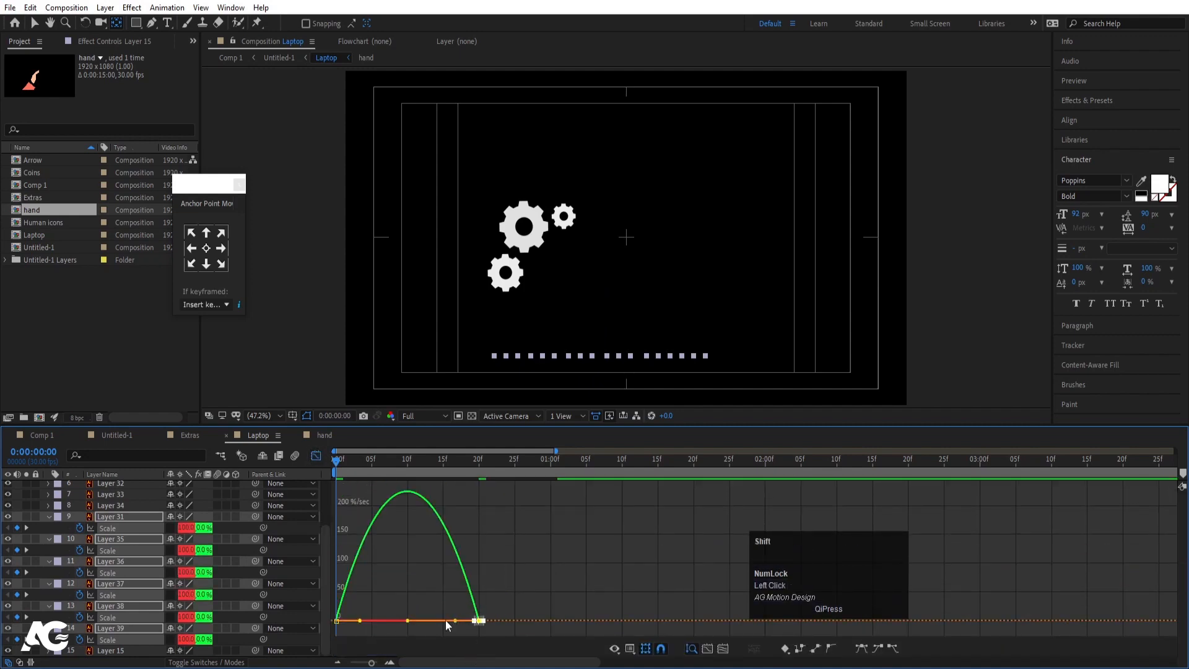
pyautogui.moveTo(444, 620); pyautogui.dragTo(350, 481)
pyautogui.click(316, 457)
pyautogui.press('space')
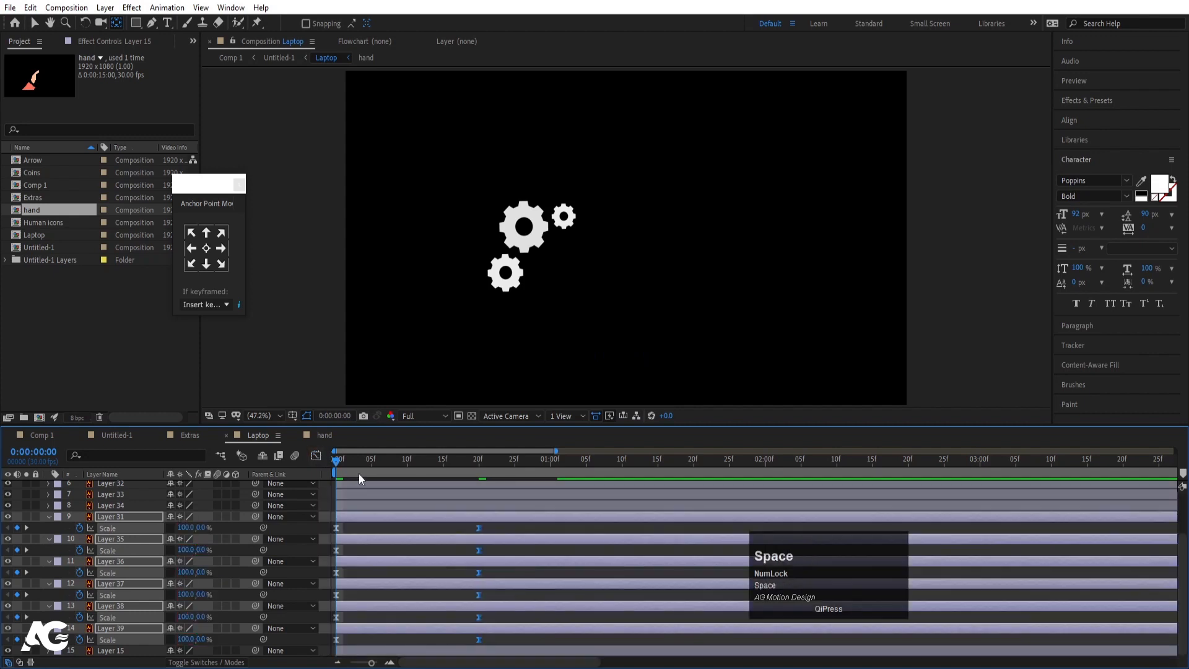
pyautogui.moveTo(363, 469); pyautogui.dragTo(299, 465)
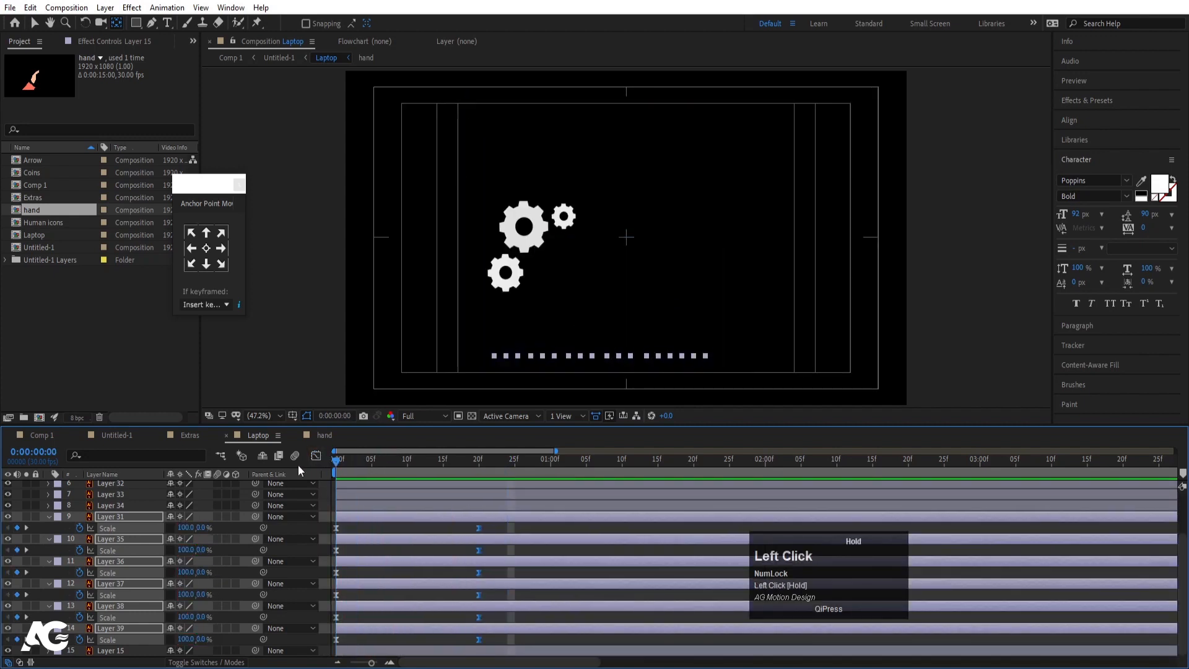
# - Reveal Rotation on the three gears, Layers 32 to 34, and add the expression time*70 to Layer 32's Rotation
pyautogui.scroll(3, 368, 552)
pyautogui.click(362, 566)
pyautogui.keyDown('shift'); pyautogui.click(358, 538); pyautogui.keyUp('shift')
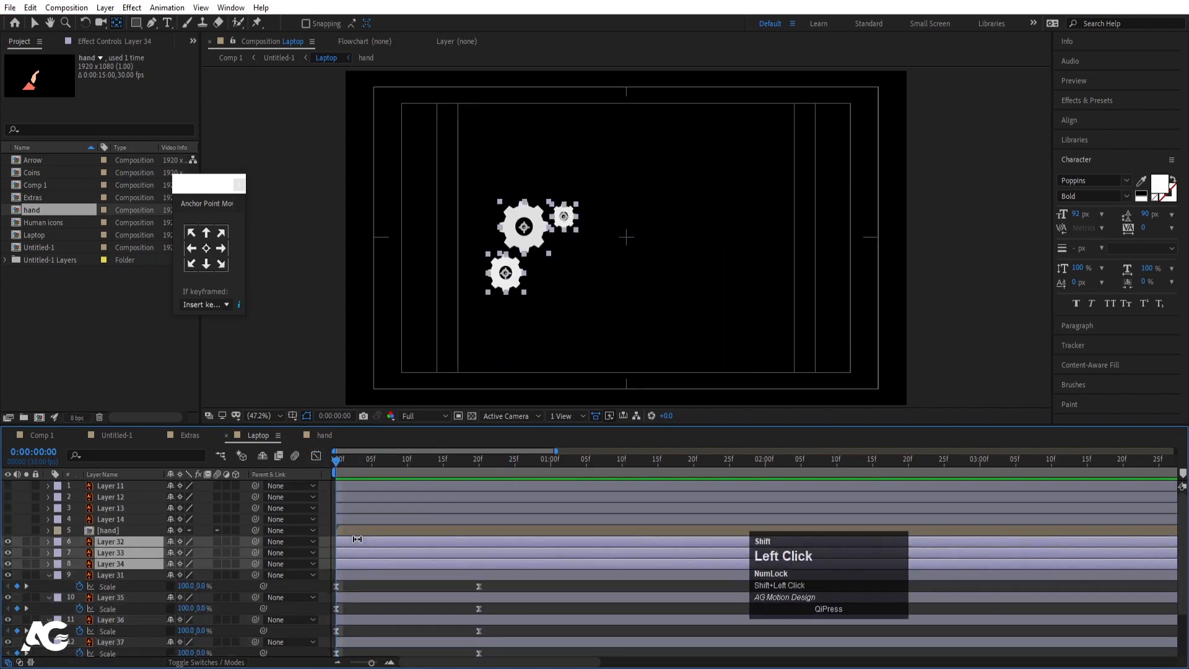
pyautogui.press('r')
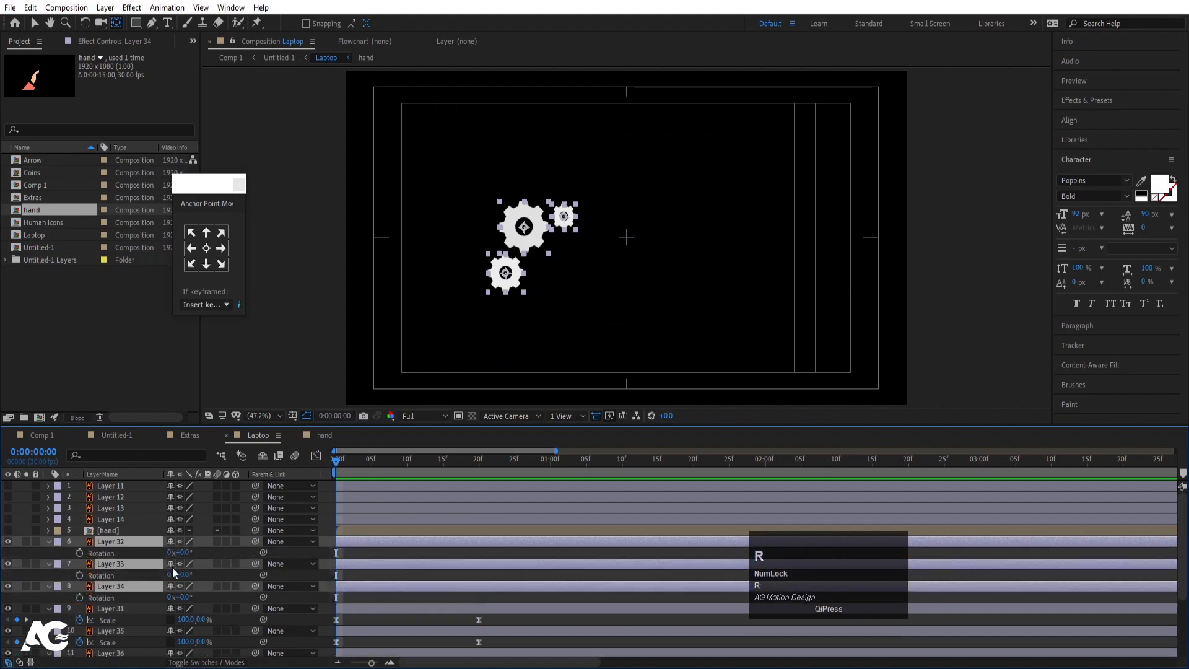
pyautogui.click(213, 550)
pyautogui.keyDown('alt'); pyautogui.click(80, 552); pyautogui.keyUp('alt')
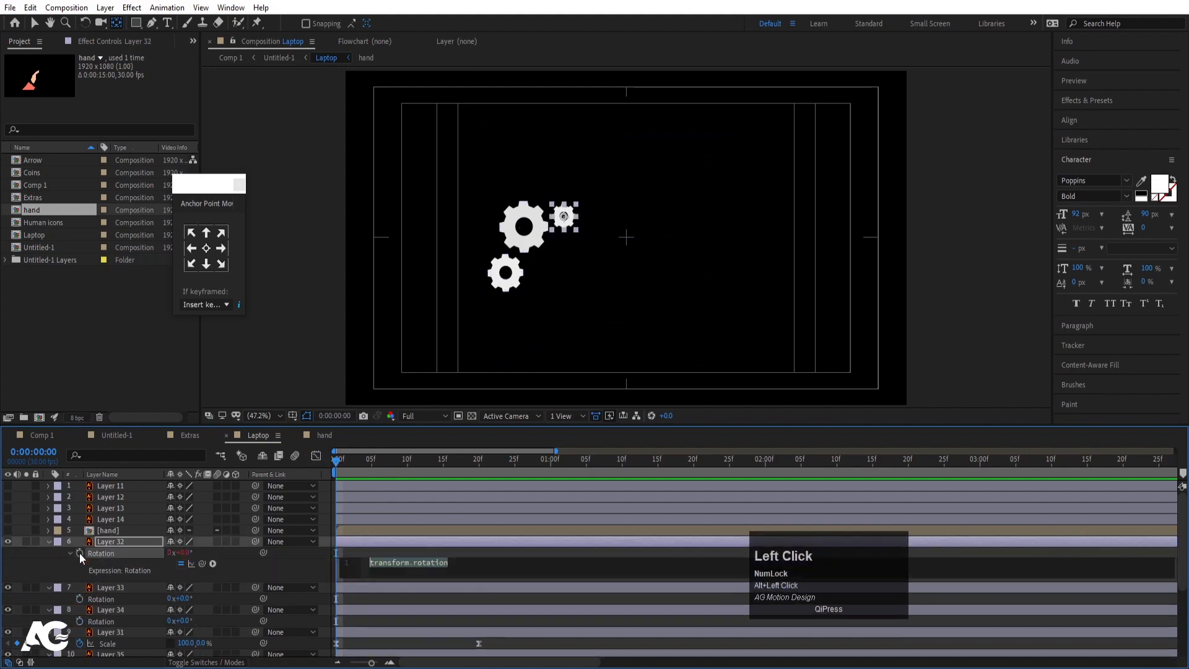
pyautogui.write('time')
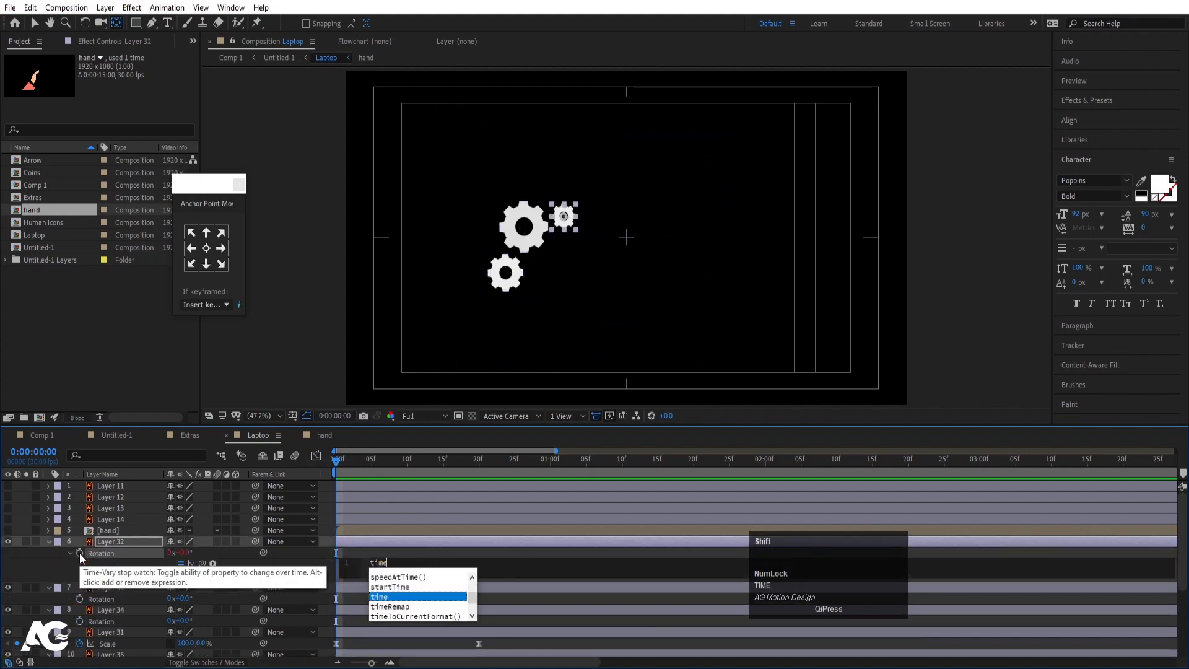
pyautogui.write('*')
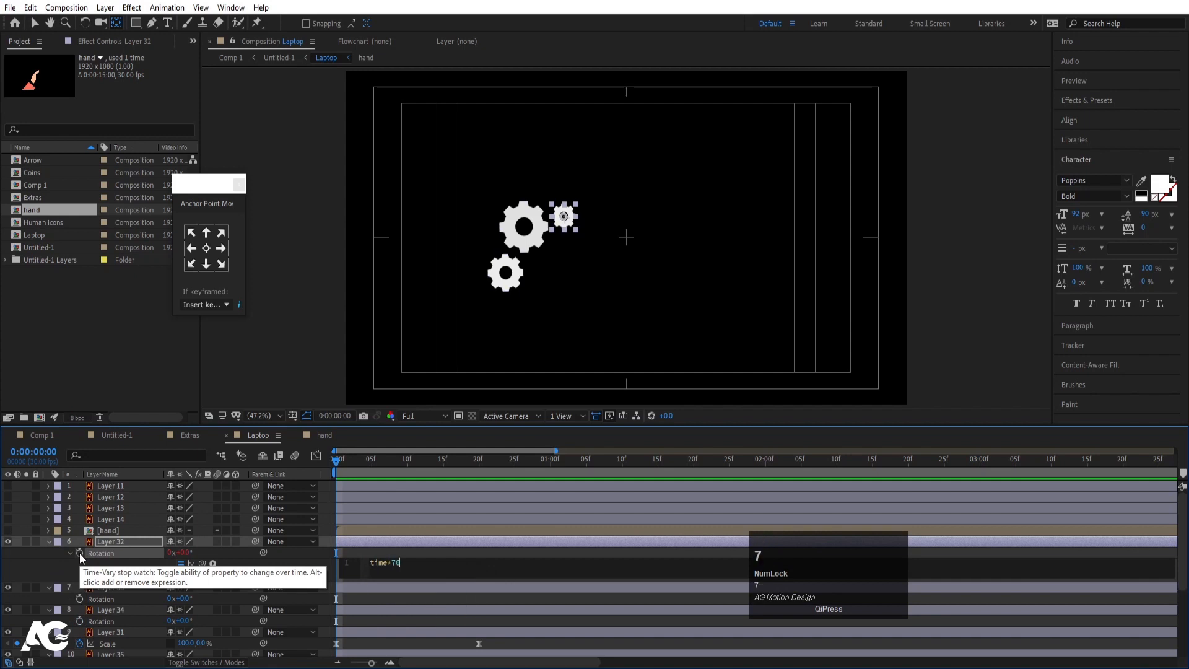
pyautogui.hotkey('ctrl', 'a')
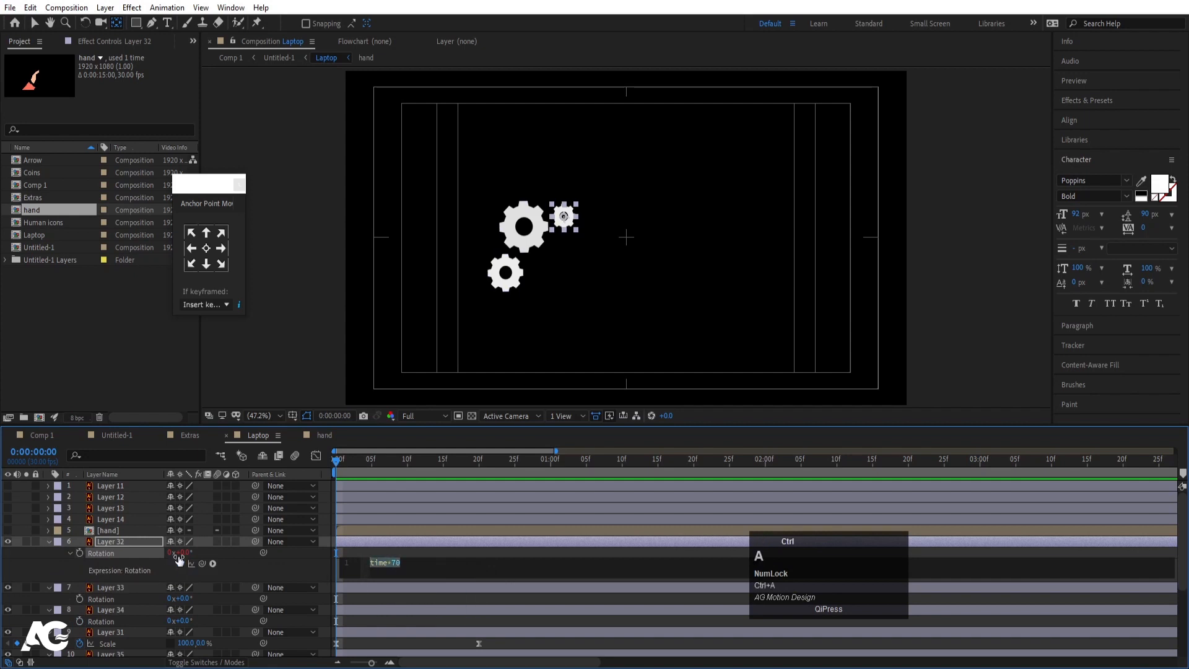
pyautogui.click(377, 555)
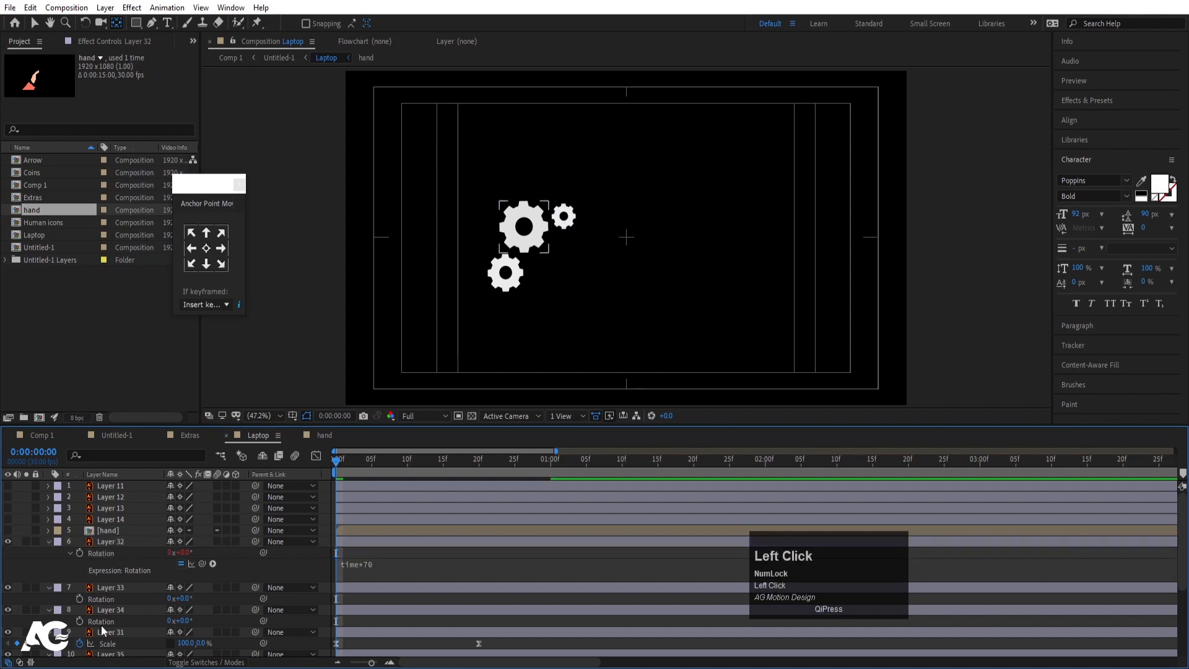
# - Add the expression time*70 to the Rotation of Layers 33 and 34 and play back the spinning gears
pyautogui.click(106, 587)
pyautogui.keyDown('alt'); pyautogui.click(81, 596); pyautogui.keyUp('alt')
pyautogui.write('time*70')
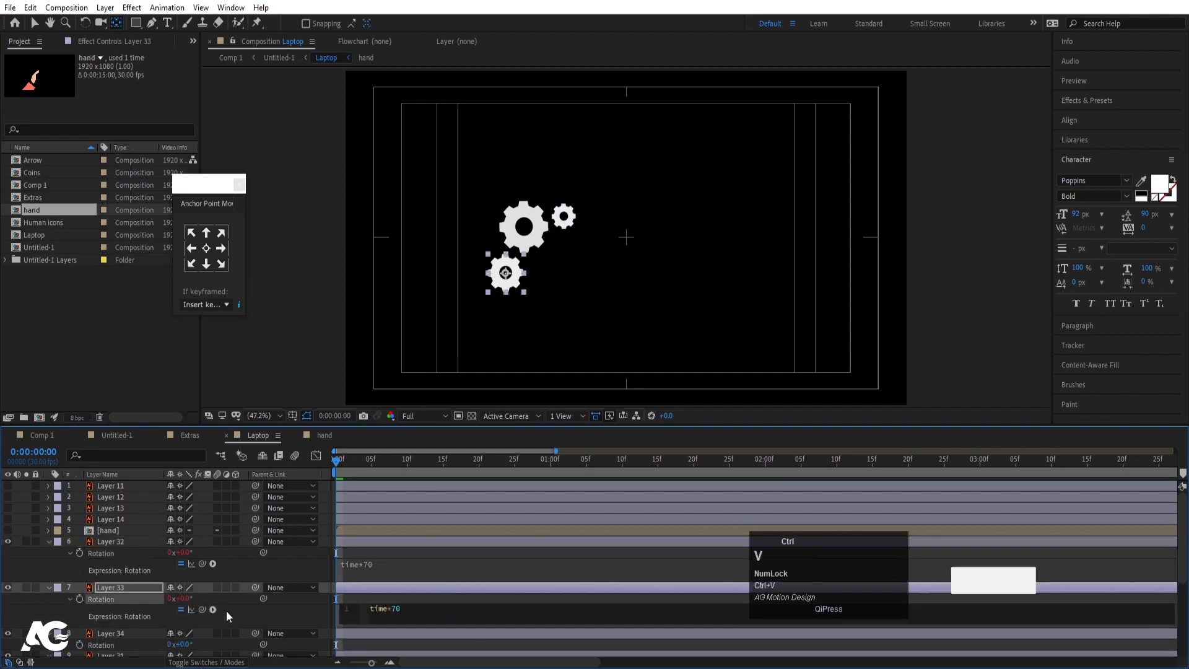
pyautogui.click(216, 612)
pyautogui.keyDown('alt'); pyautogui.click(80, 645); pyautogui.keyUp('alt')
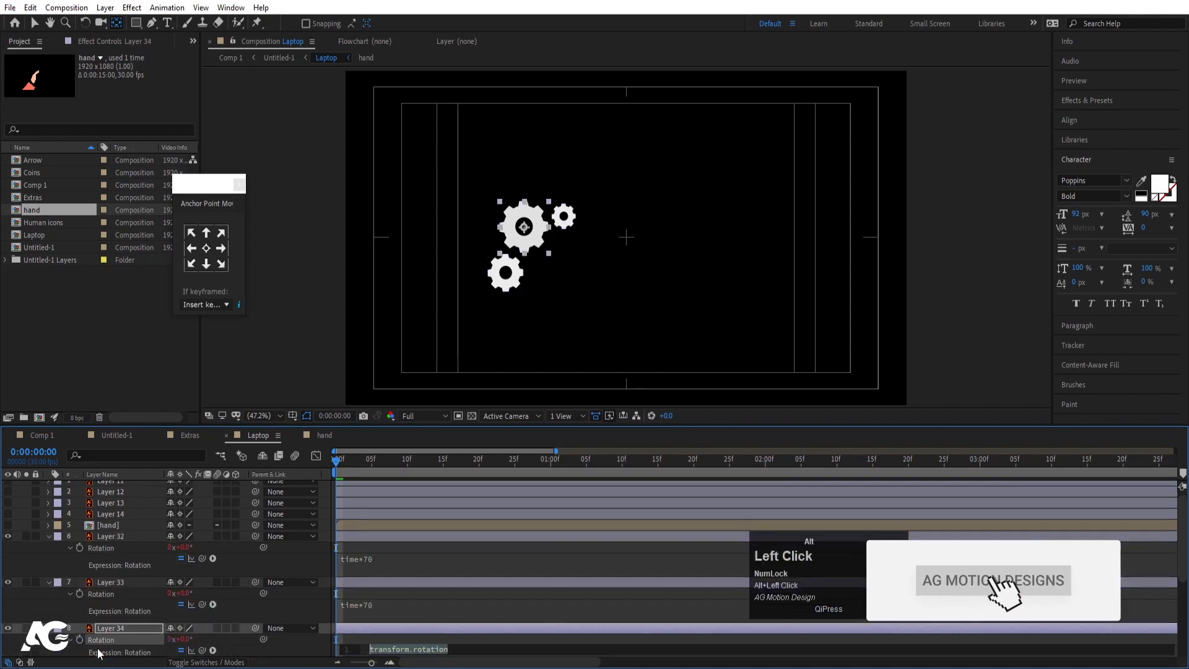
pyautogui.write('time*70')
pyautogui.click(394, 548)
pyautogui.press('space')
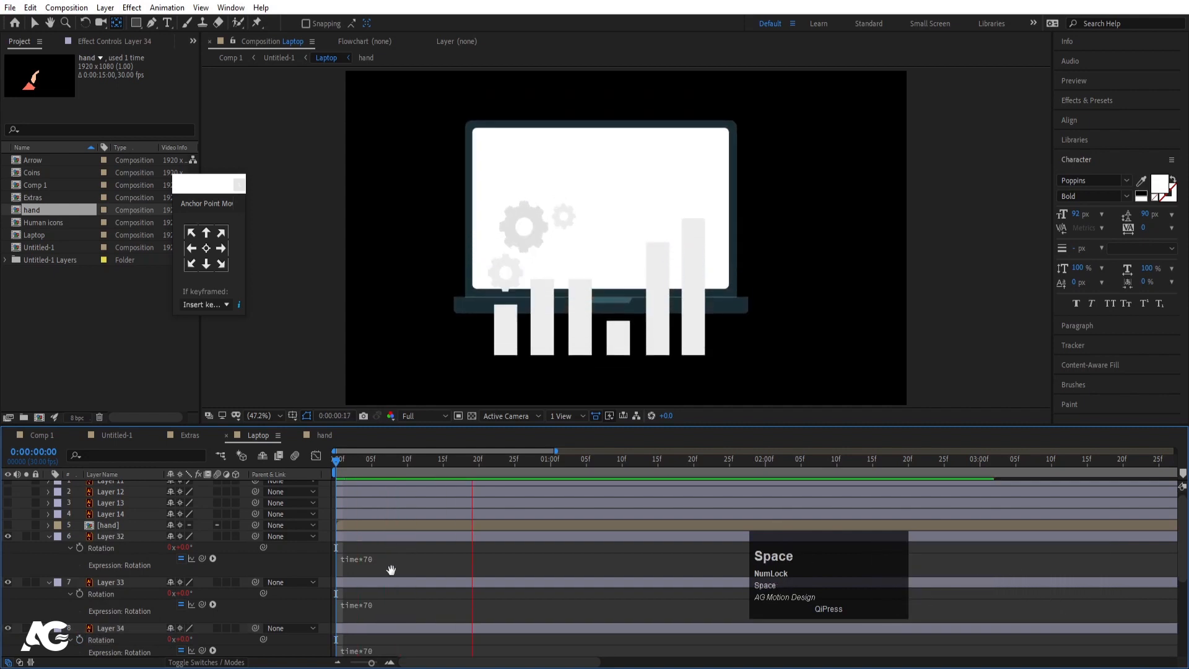
# - Reverse the spin of Layer 33 by changing its Rotation expression to time*-70, and preview it
pyautogui.click(377, 610)
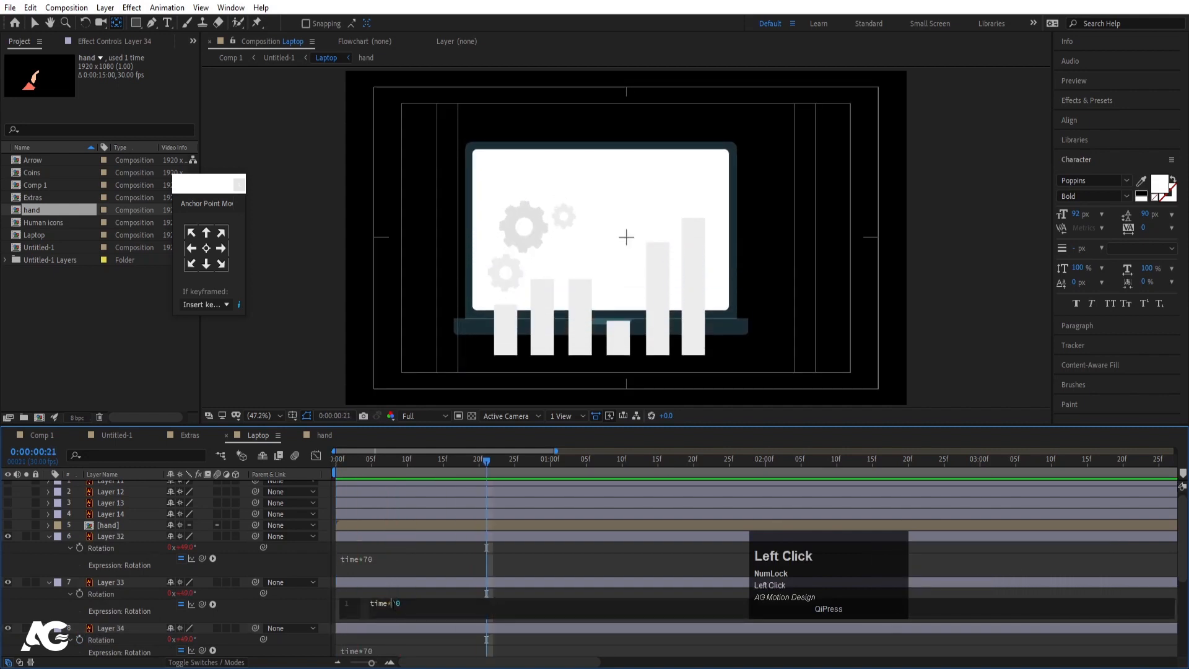
pyautogui.write('-')
pyautogui.click(388, 593)
pyautogui.press('space')
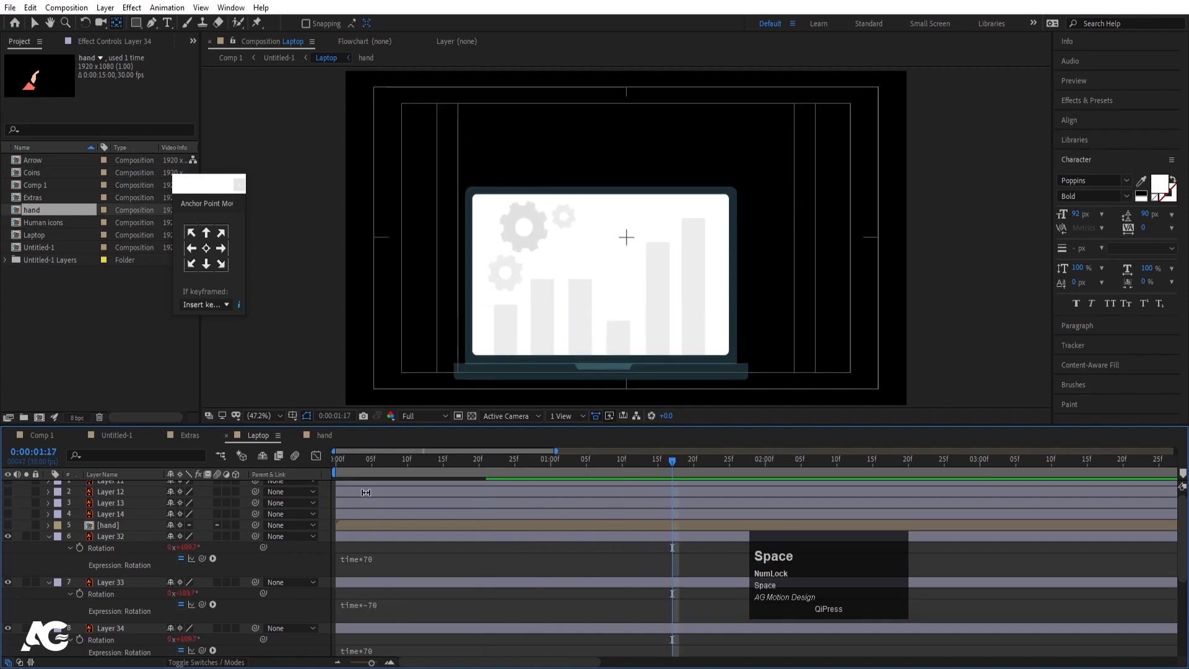
# - Collapse the layer properties and keyframe the Scale of the three gears, Layers 32 to 34, at 0% on frame 0
pyautogui.click(334, 459)
pyautogui.press('u')
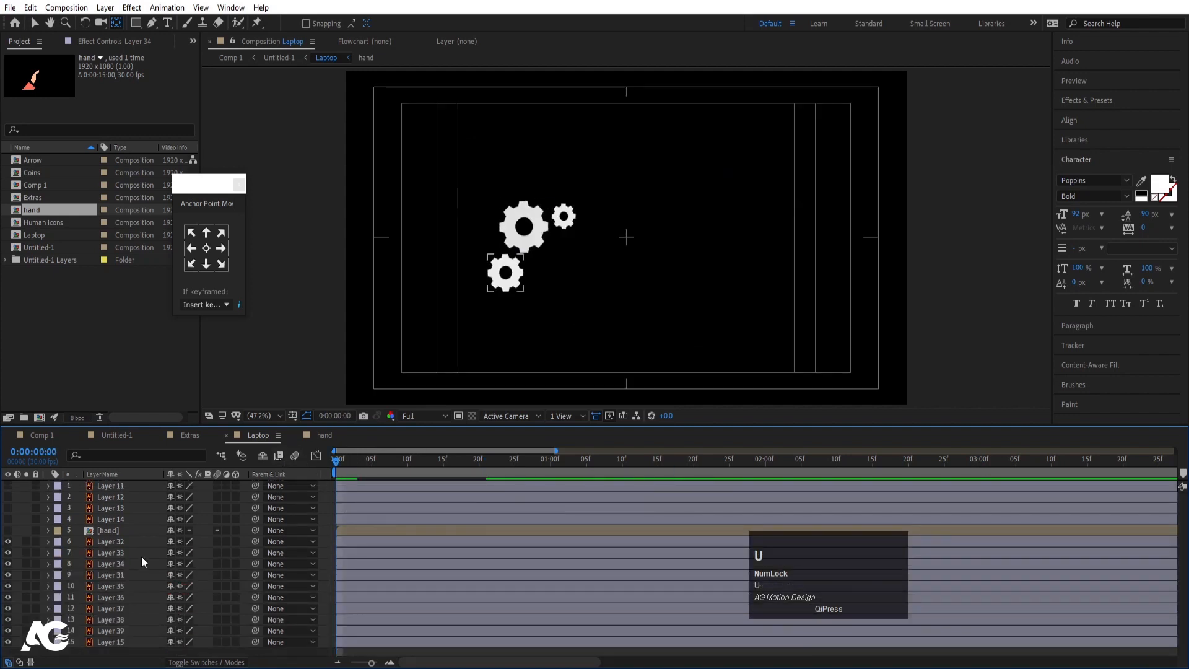
pyautogui.click(118, 542)
pyautogui.keyDown('shift'); pyautogui.click(117, 565); pyautogui.keyUp('shift')
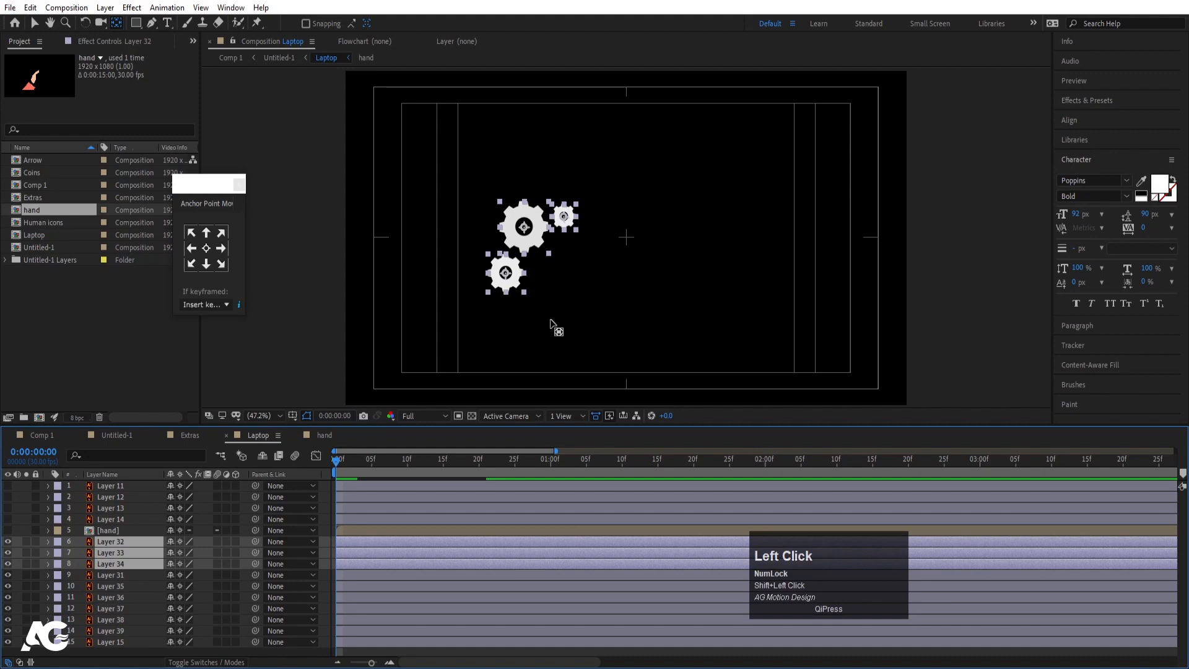
pyautogui.press('s')
pyautogui.click(184, 552)
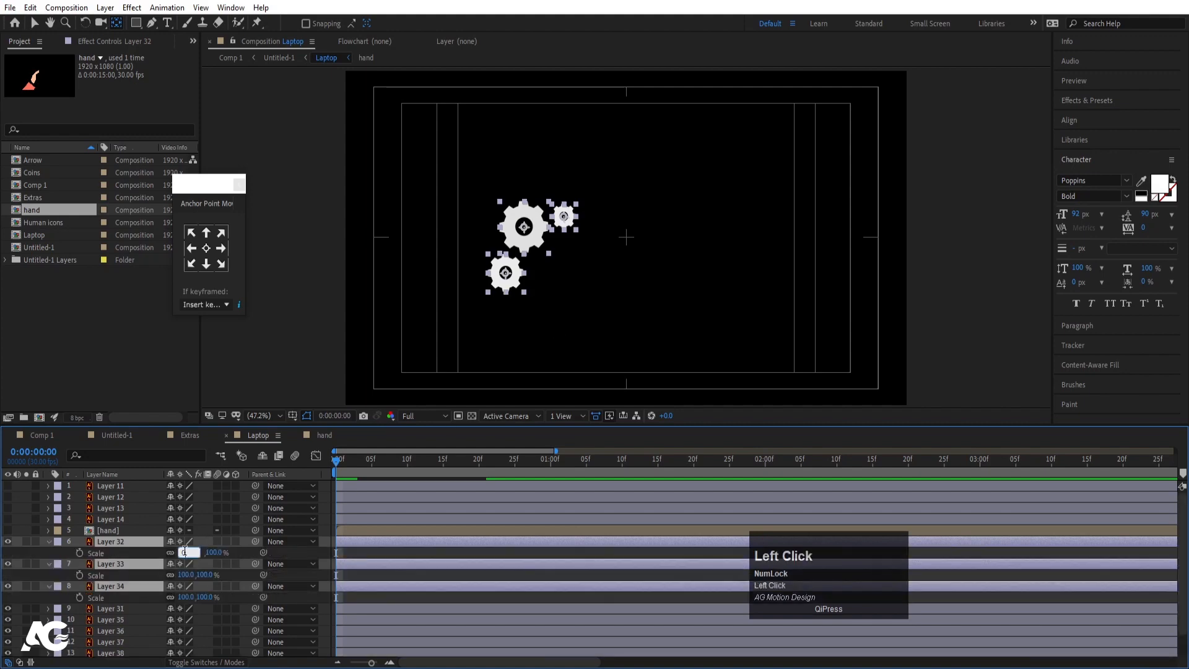
pyautogui.write('0')
pyautogui.press('Return')
pyautogui.click(80, 547)
pyautogui.moveTo(80, 551); pyautogui.dragTo(82, 597)
# - Add Scale keyframes of 100% at frame 20 to the three gear layers
pyautogui.click(478, 462)
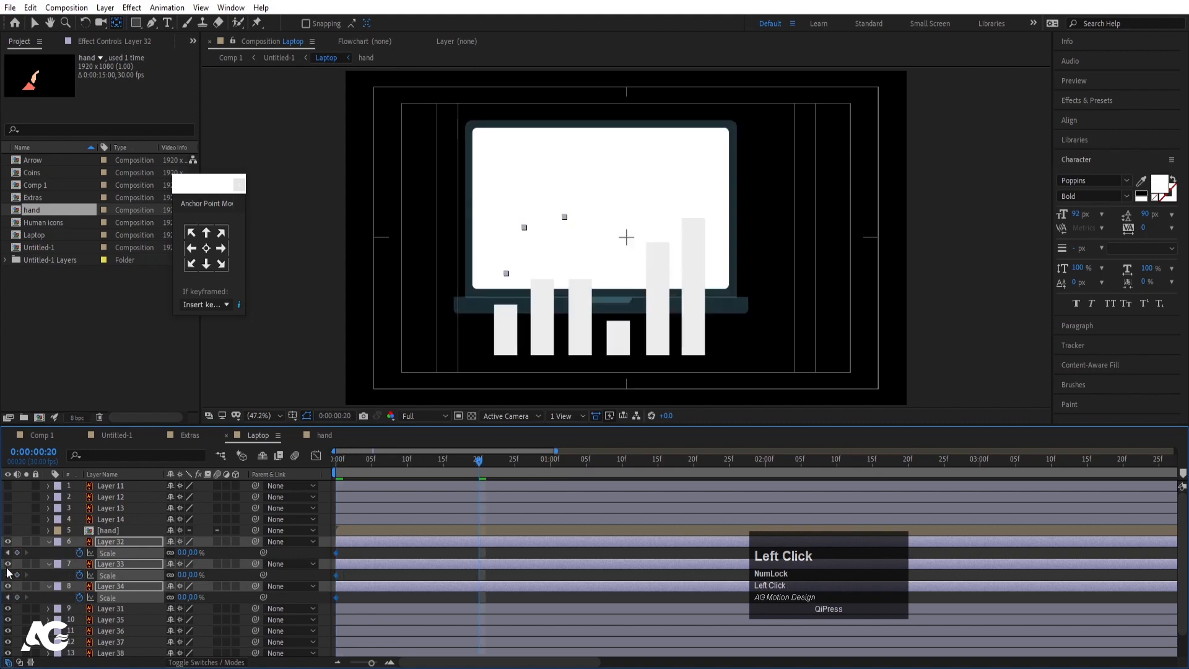
pyautogui.press('-')
pyautogui.click(17, 552)
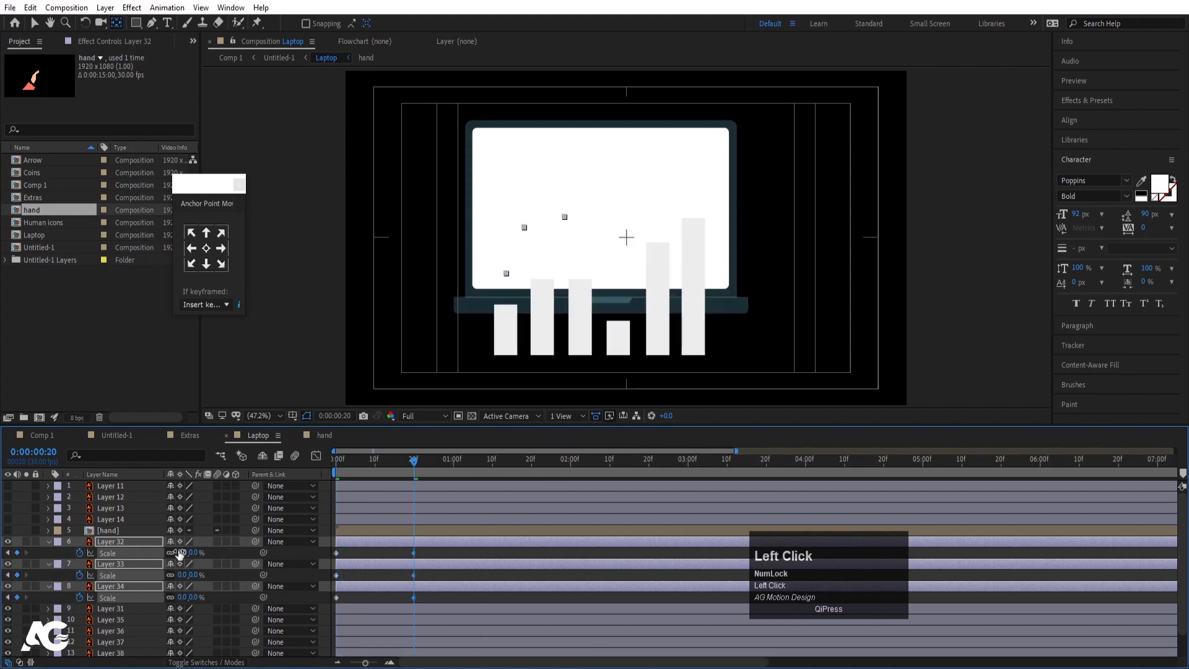
pyautogui.press('Return')
# - Apply Easy Ease to the gears' Scale keyframes, reshape their speed curve in the graph editor and play back from the start
pyautogui.moveTo(440, 597); pyautogui.dragTo(177, 478)
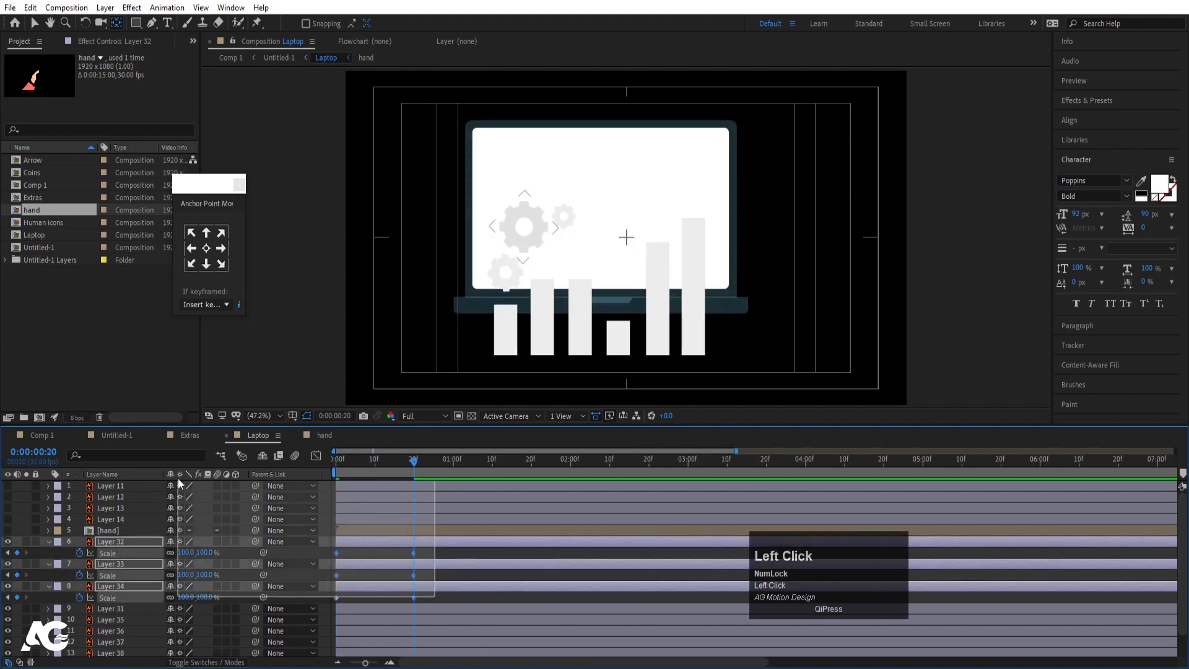
pyautogui.press('F9')
pyautogui.click(316, 456)
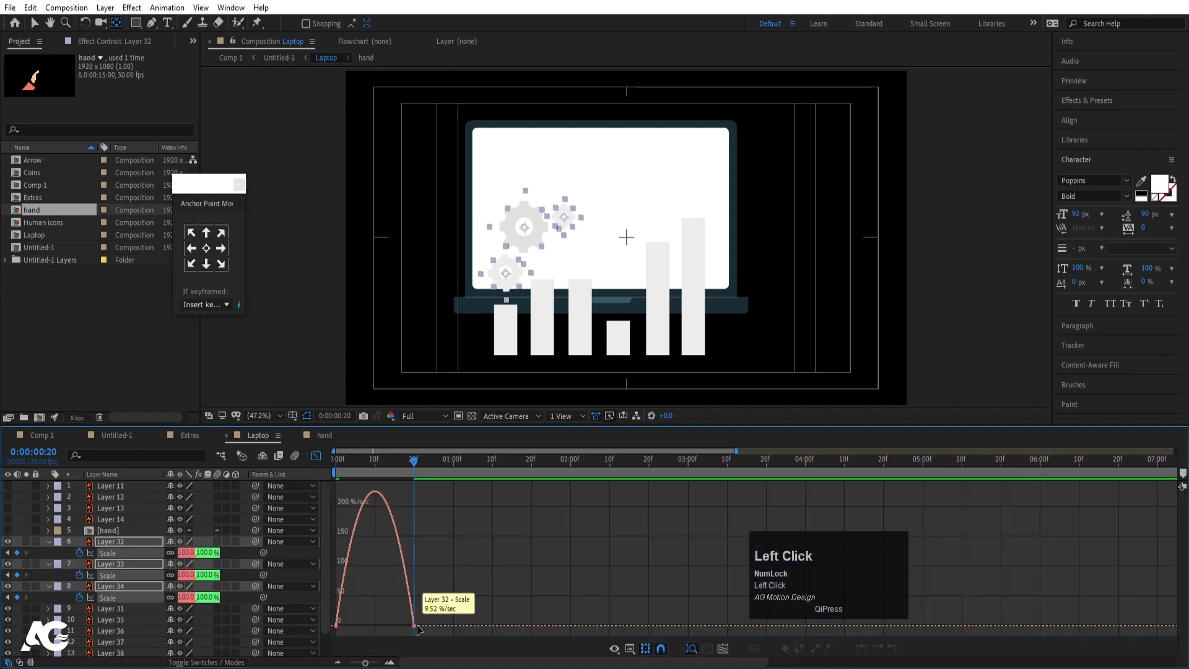
pyautogui.moveTo(437, 567); pyautogui.dragTo(344, 620)
pyautogui.click(316, 456)
pyautogui.moveTo(360, 471); pyautogui.dragTo(306, 472)
pyautogui.press('space')
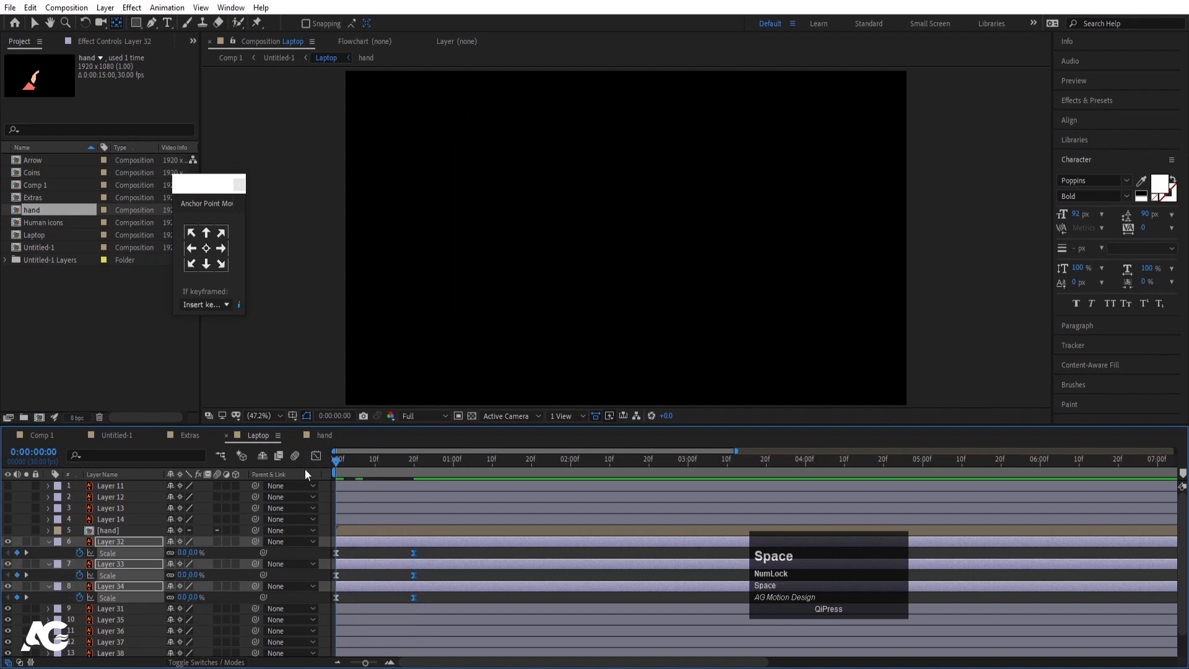
# - Collapse the Scale keyframes of Layers 32 to 34 and make the cloud layers, Layer 11 to Layer 14, visible
pyautogui.press('space')
pyautogui.moveTo(418, 469); pyautogui.dragTo(317, 522)
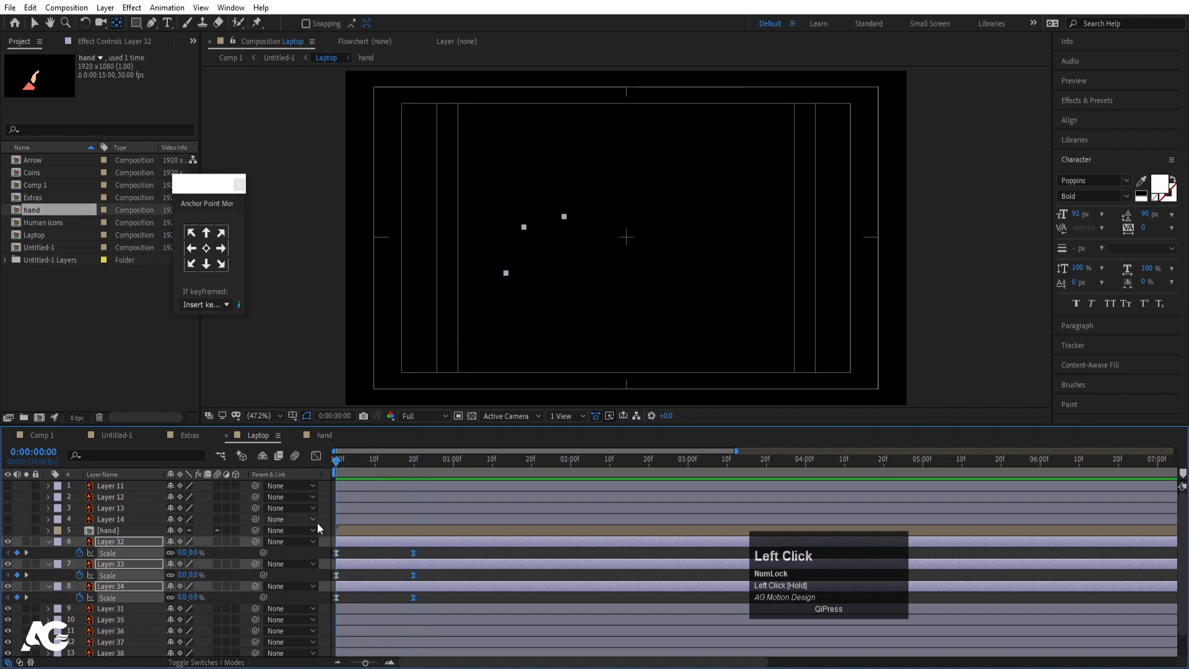
pyautogui.press('u')
pyautogui.scroll(-1, 363, 555)
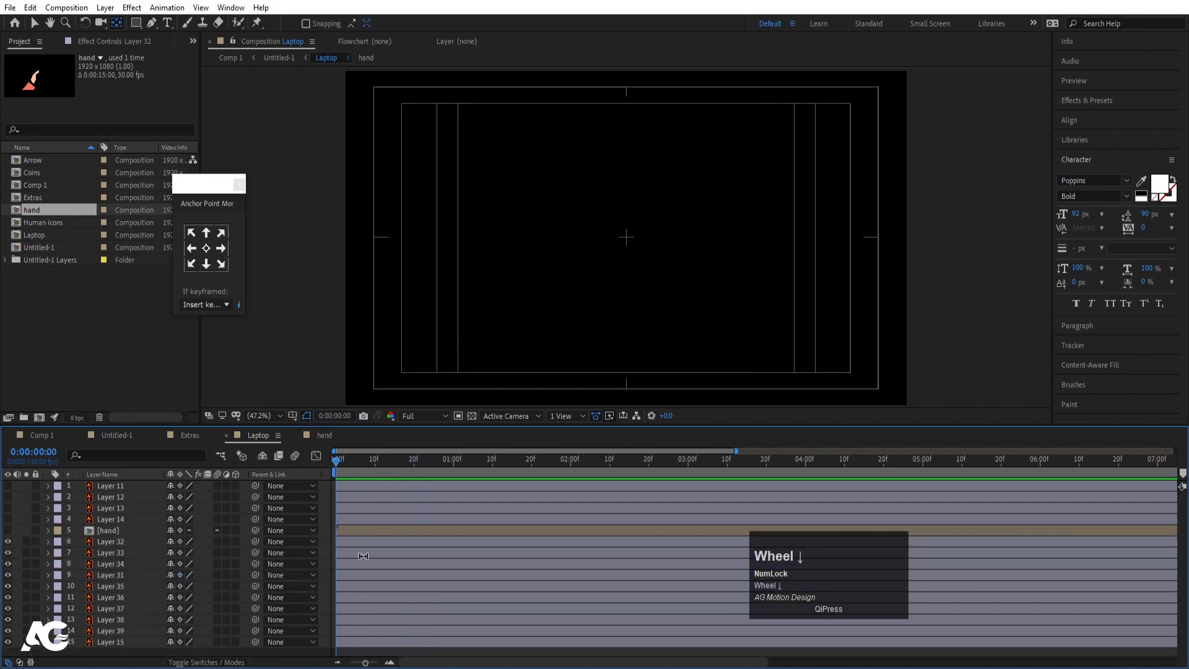
pyautogui.click(90, 520)
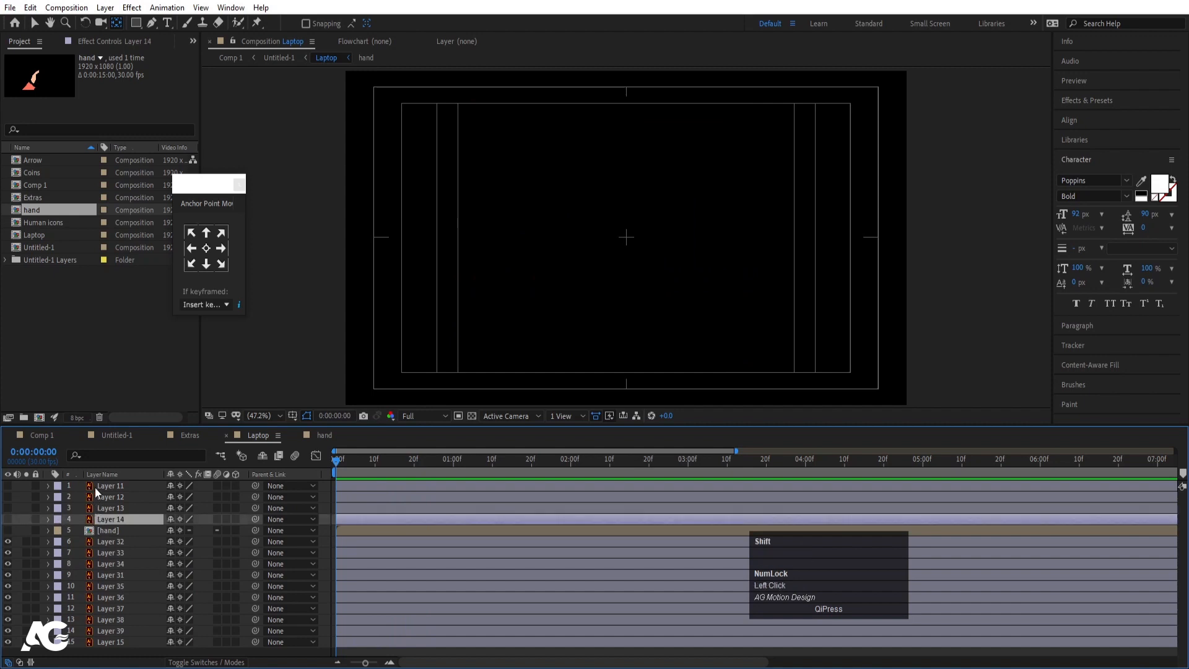
pyautogui.keyDown('shift'); pyautogui.click(96, 487); pyautogui.keyUp('shift')
pyautogui.click(8, 488)
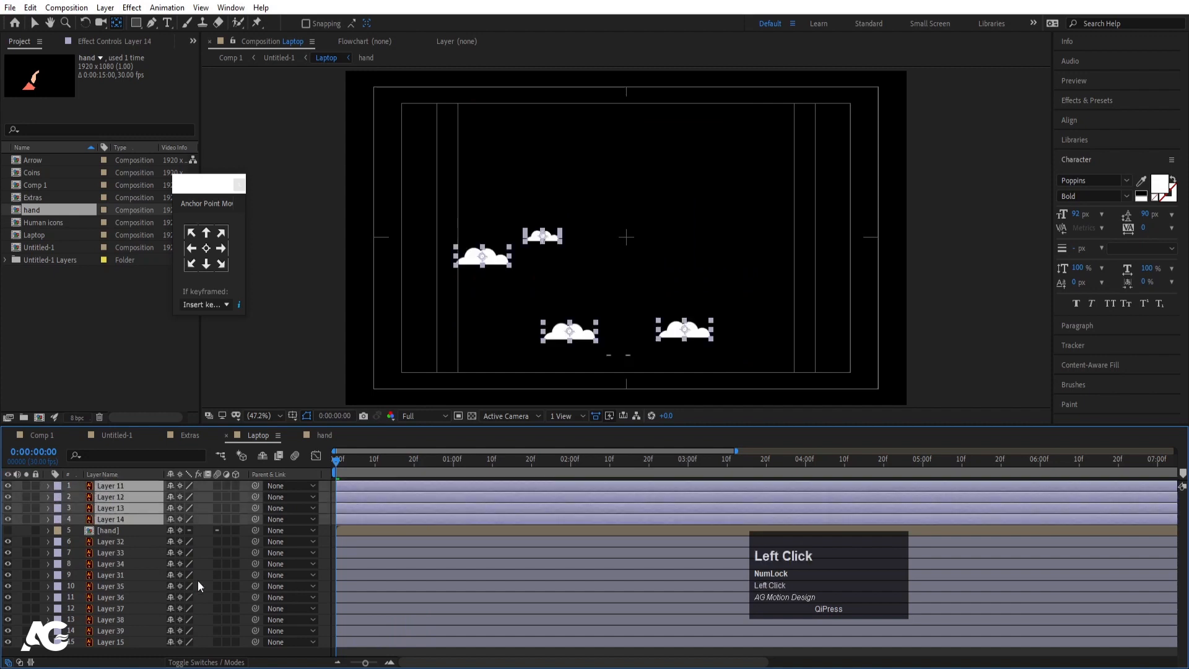
# - Copy Layer 32's Scale keyframes, paste them onto Layers 11 to 14 at frame 0, and preview the clouds popping in
pyautogui.click(121, 541)
pyautogui.press('s')
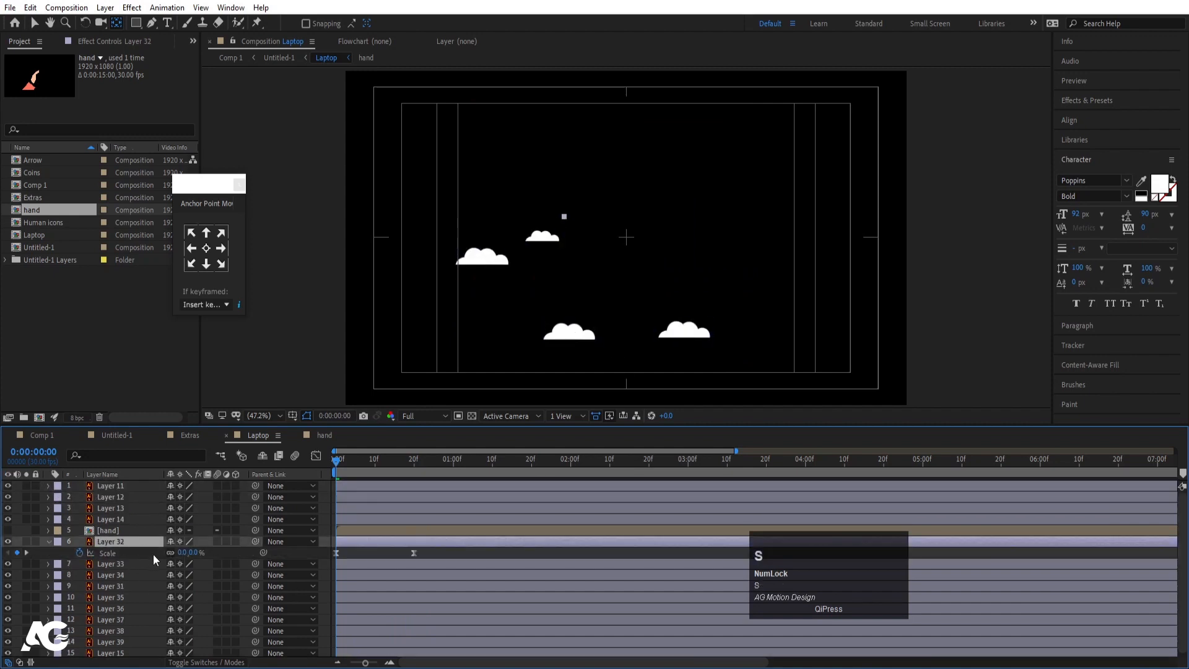
pyautogui.click(151, 553)
pyautogui.hotkey('ctrl', 'c')
pyautogui.click(120, 519)
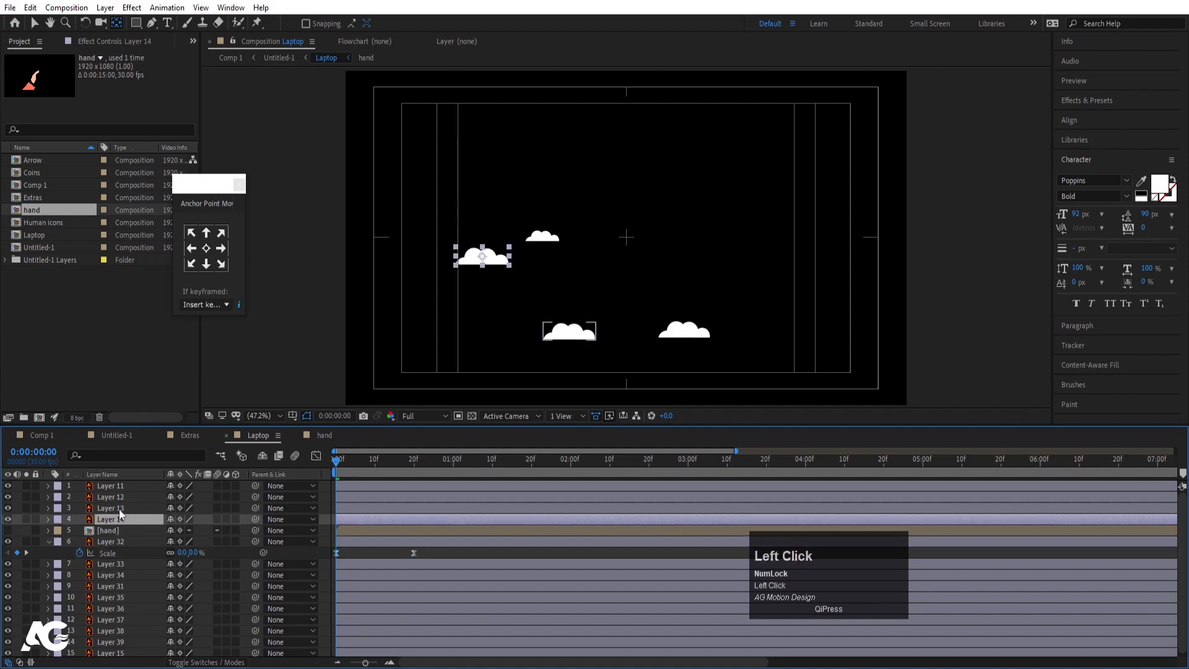
pyautogui.click(114, 477)
pyautogui.hotkey('ctrl', 'v')
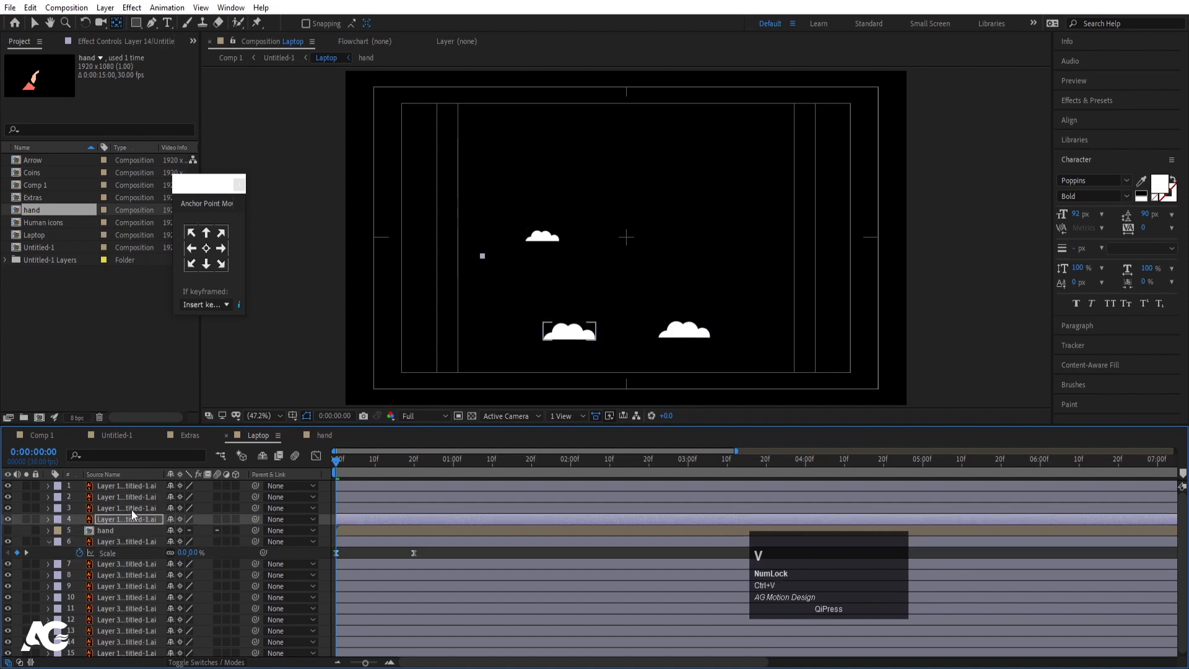
pyautogui.click(132, 510)
pyautogui.keyDown('shift'); pyautogui.click(122, 488); pyautogui.keyUp('shift')
pyautogui.hotkey('ctrl', 'v')
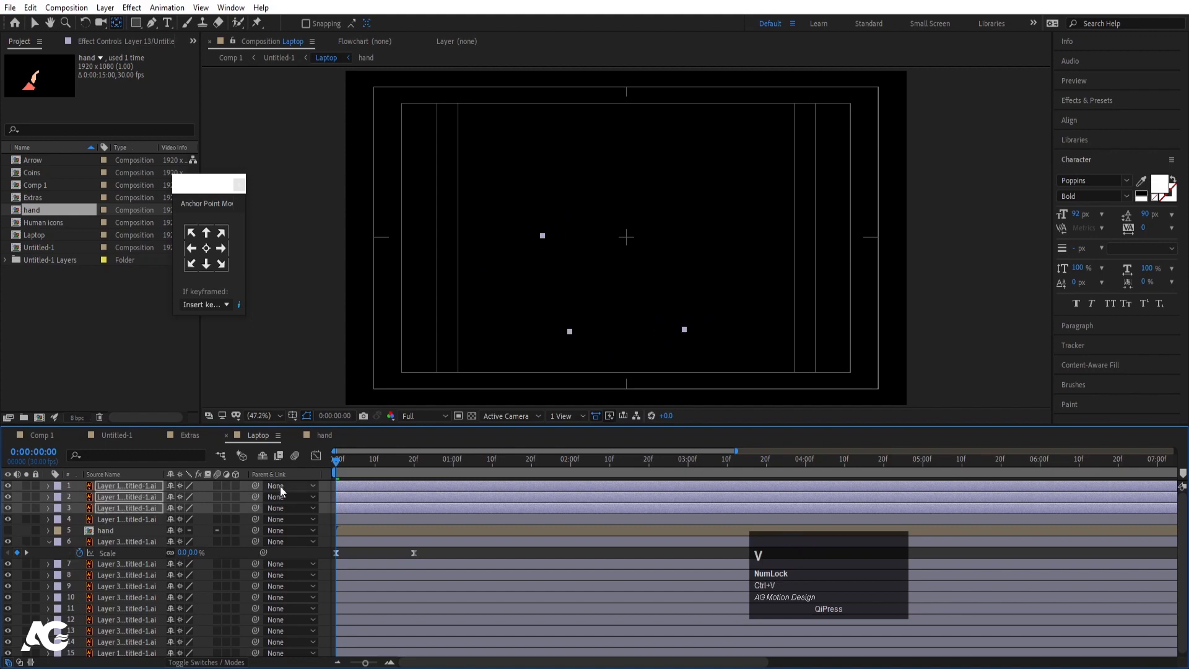
pyautogui.click(322, 484)
pyautogui.press('space')
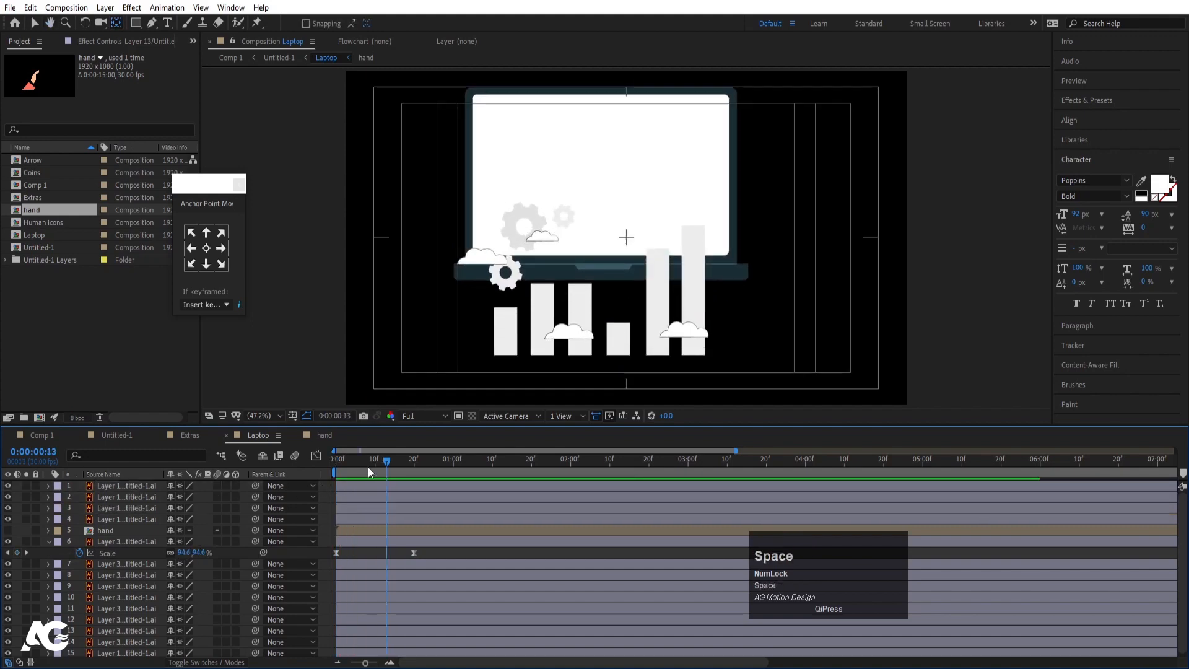
# - Show the hand layer and keyframe its Position from 960, 1214 at frame 0 to 960, 540 at 0:00:28, with Easy Ease
pyautogui.click(330, 469)
pyautogui.moveTo(331, 469); pyautogui.dragTo(1, 544)
pyautogui.click(8, 530)
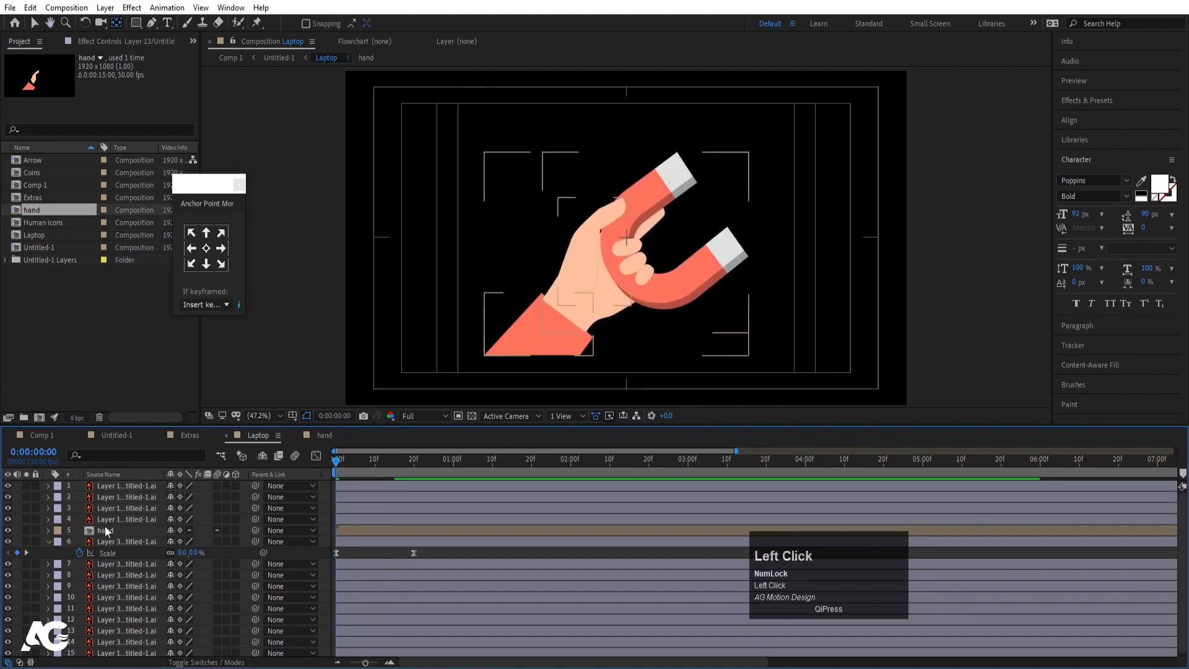
pyautogui.click(106, 531)
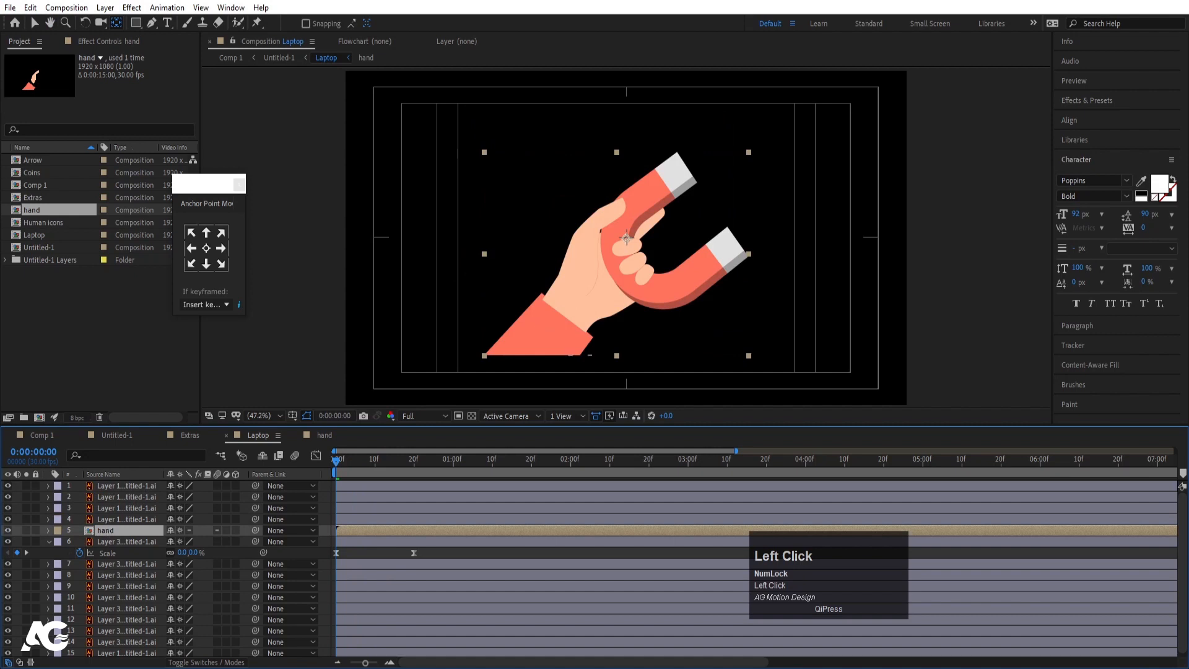
pyautogui.press('p')
pyautogui.click(79, 542)
pyautogui.press('space')
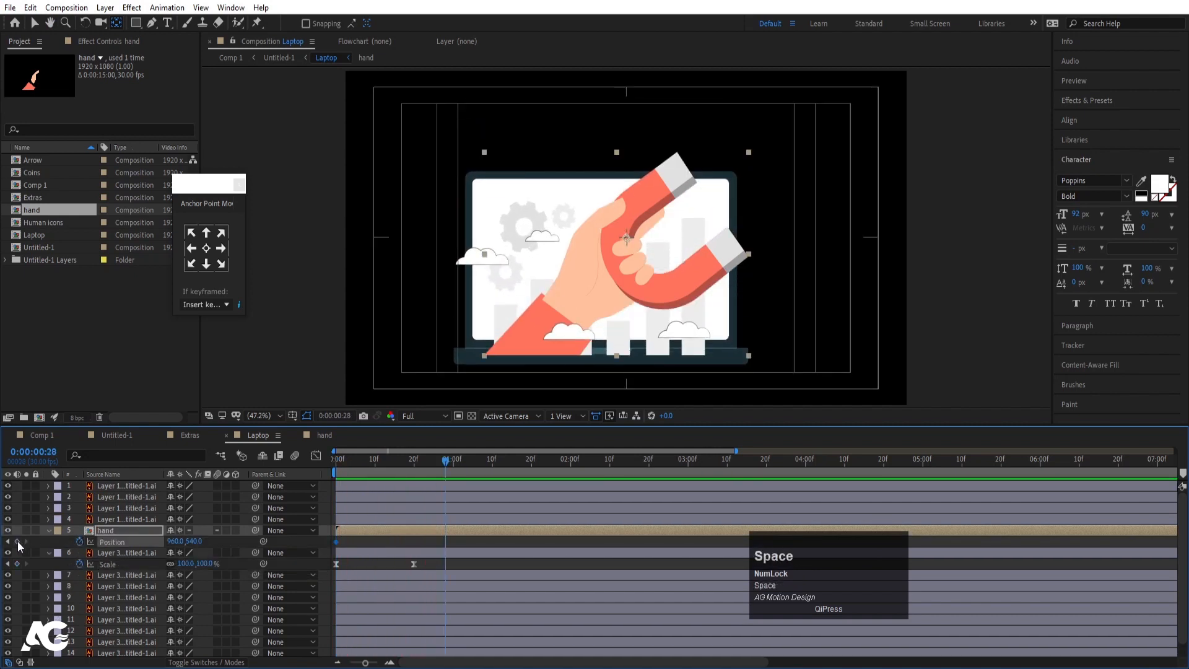
pyautogui.click(16, 541)
pyautogui.press('j')
pyautogui.press('j')
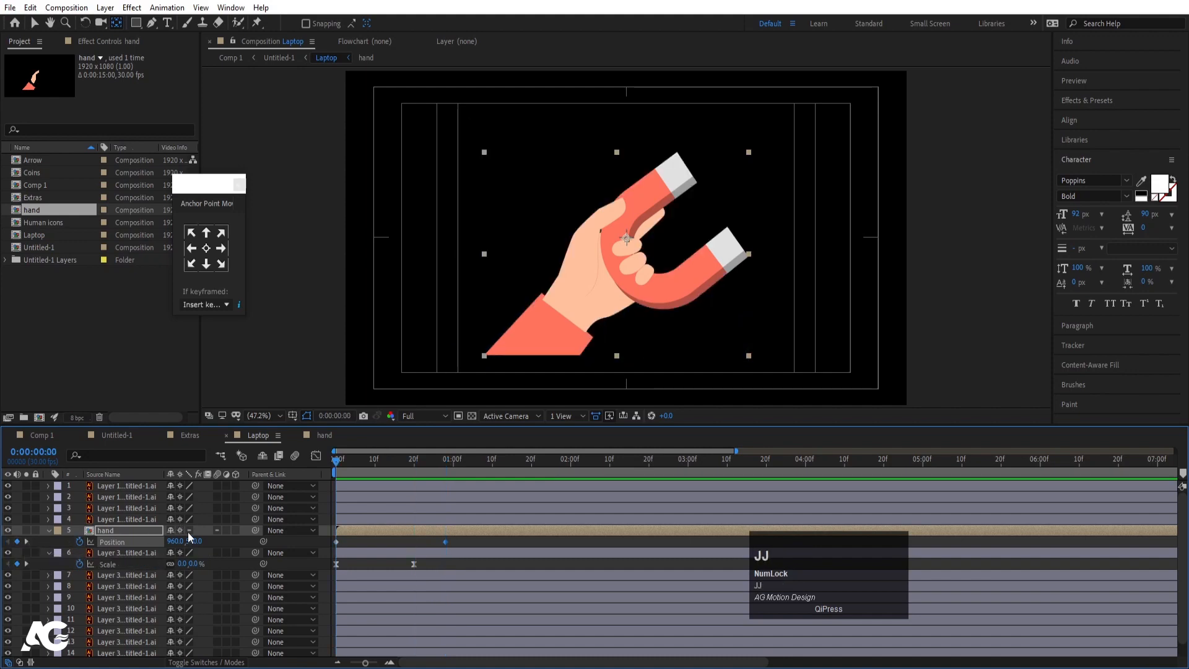
pyautogui.moveTo(190, 541); pyautogui.dragTo(546, 594)
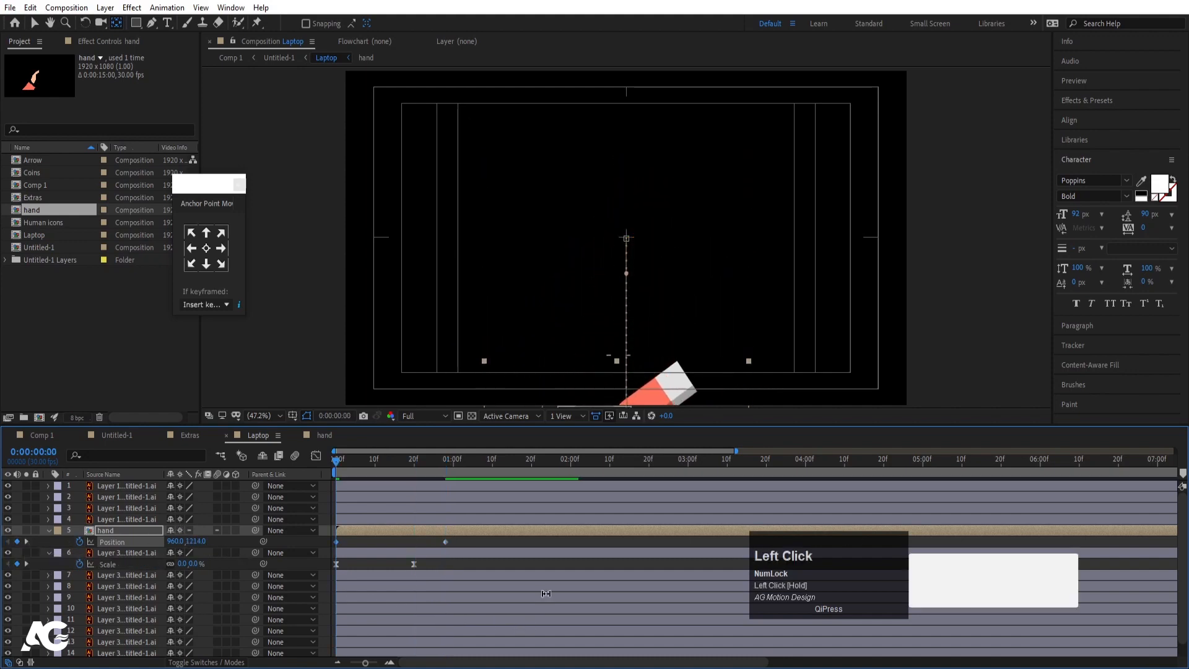
pyautogui.press('F9')
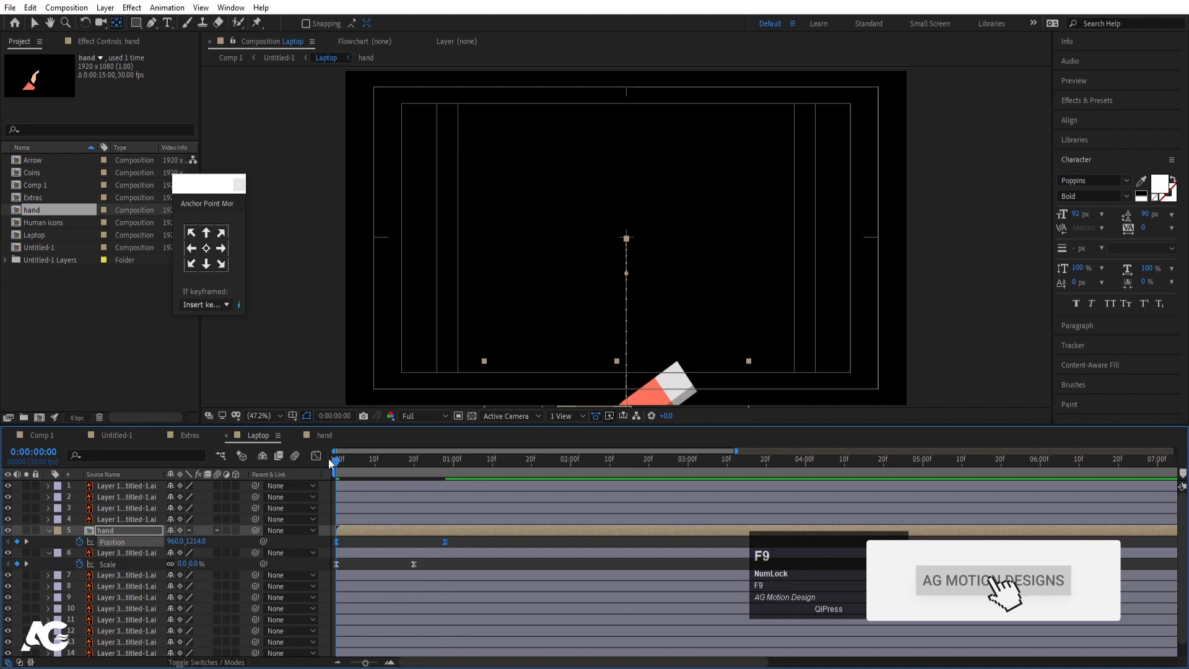
# - Reshape the hand's Position easing curve at its last keyframe in the graph editor and preview the rise
pyautogui.click(317, 456)
pyautogui.moveTo(477, 573); pyautogui.dragTo(384, 625)
pyautogui.click(316, 456)
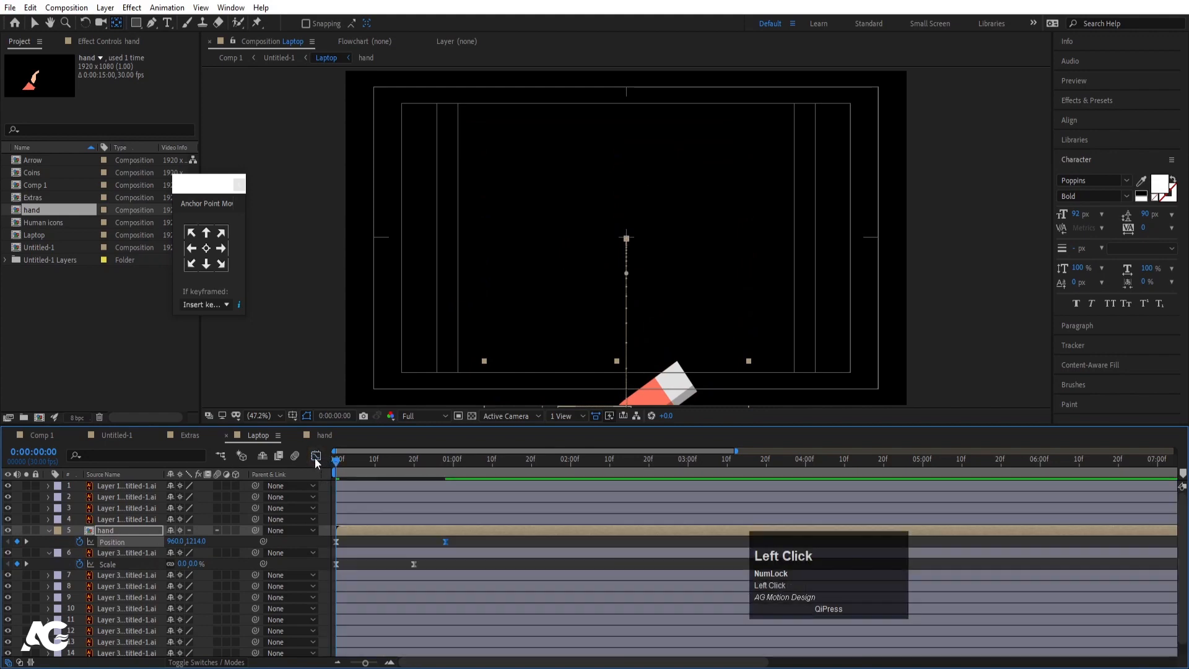
pyautogui.press('space')
pyautogui.press('space')
pyautogui.press('space')
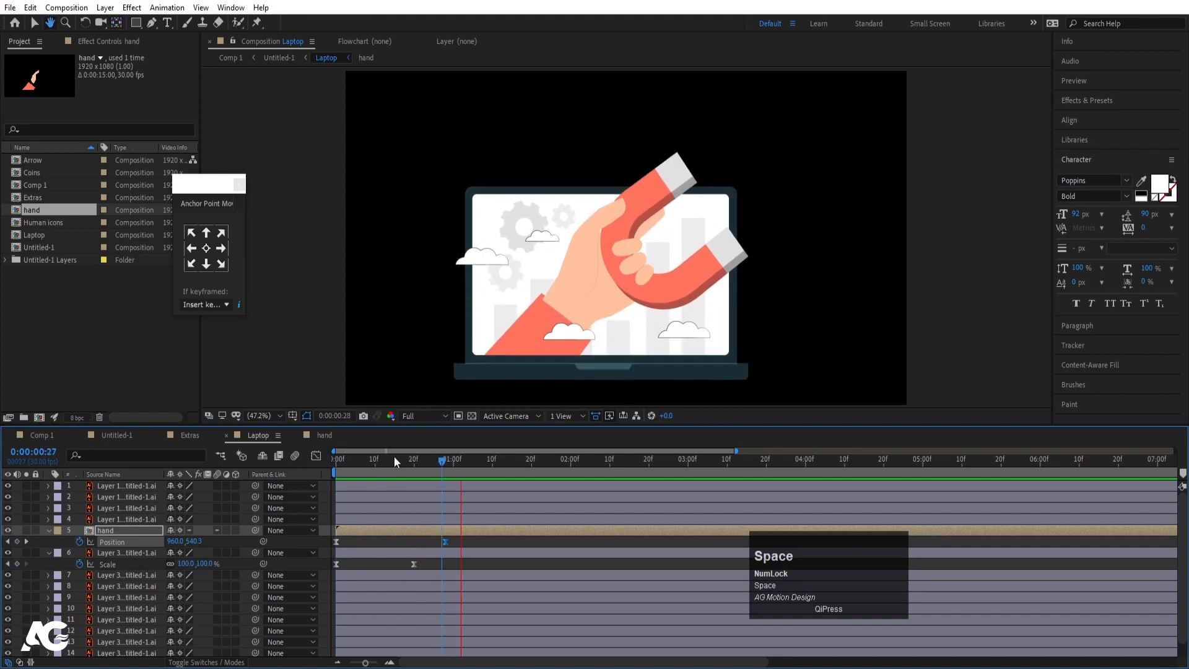
pyautogui.moveTo(372, 460); pyautogui.dragTo(290, 469)
# - Open the hand precomposition and move the sleves layer above the thumb and hand layers
pyautogui.doubleClick(350, 531)
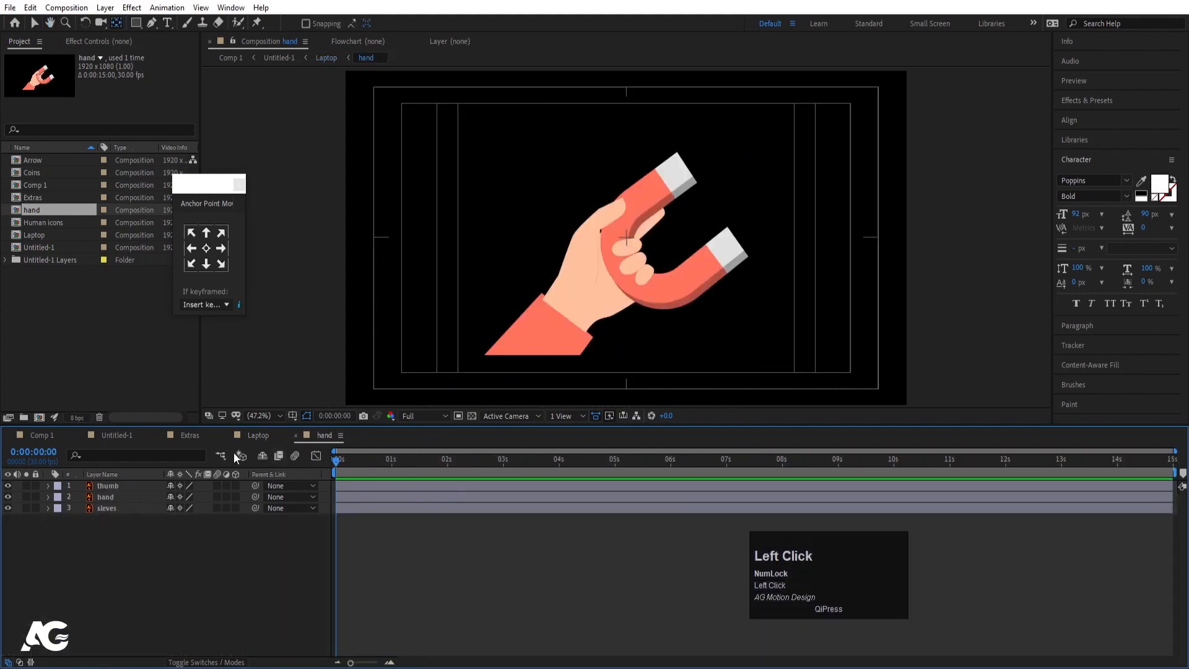
pyautogui.click(579, 262)
pyautogui.click(517, 349)
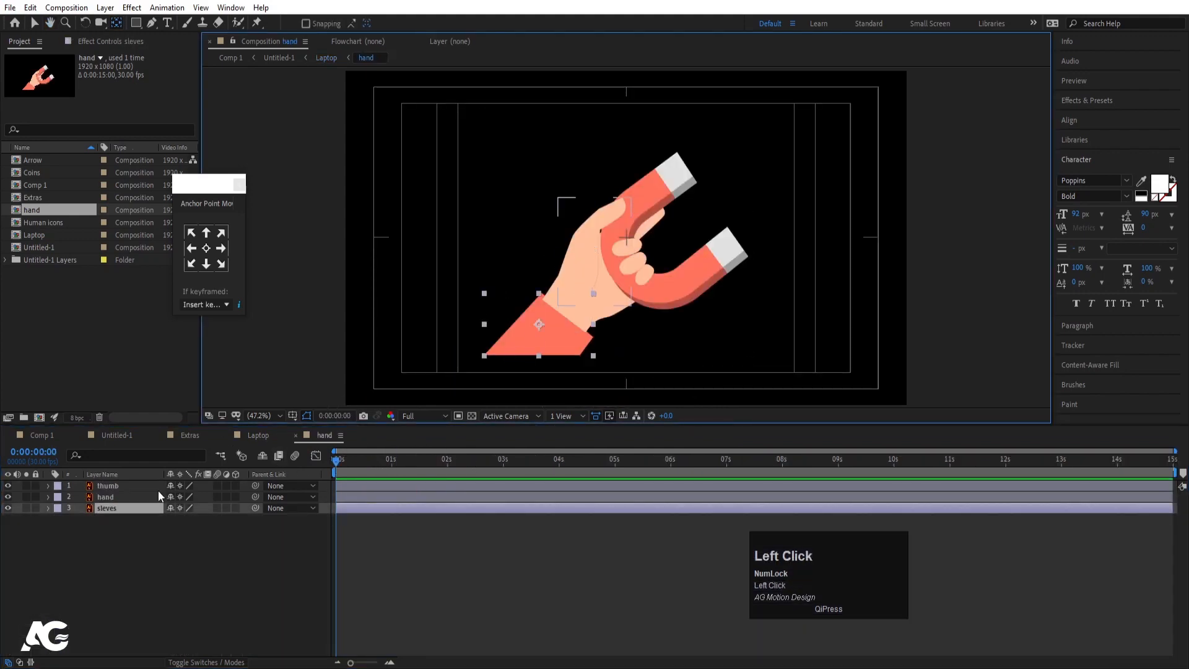
pyautogui.moveTo(103, 514); pyautogui.dragTo(107, 483)
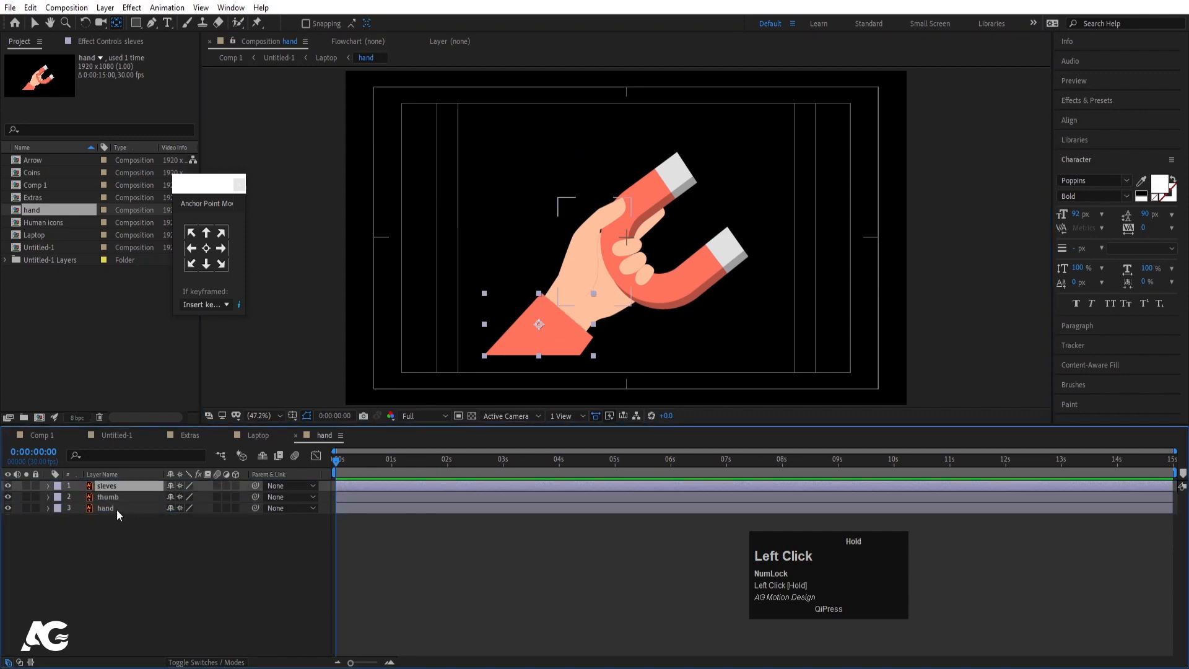
# - Place the hand layer's anchor point at the wrist and the thumb's at its base, and parent the thumb to the hand
pyautogui.click(114, 497)
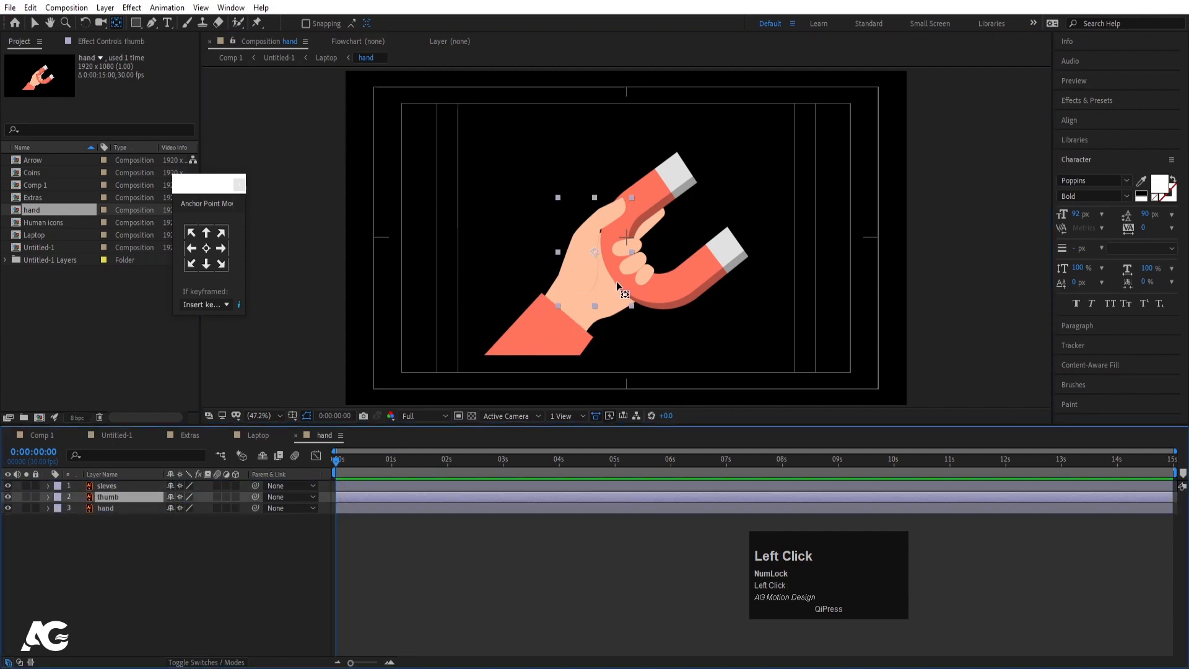
pyautogui.click(132, 509)
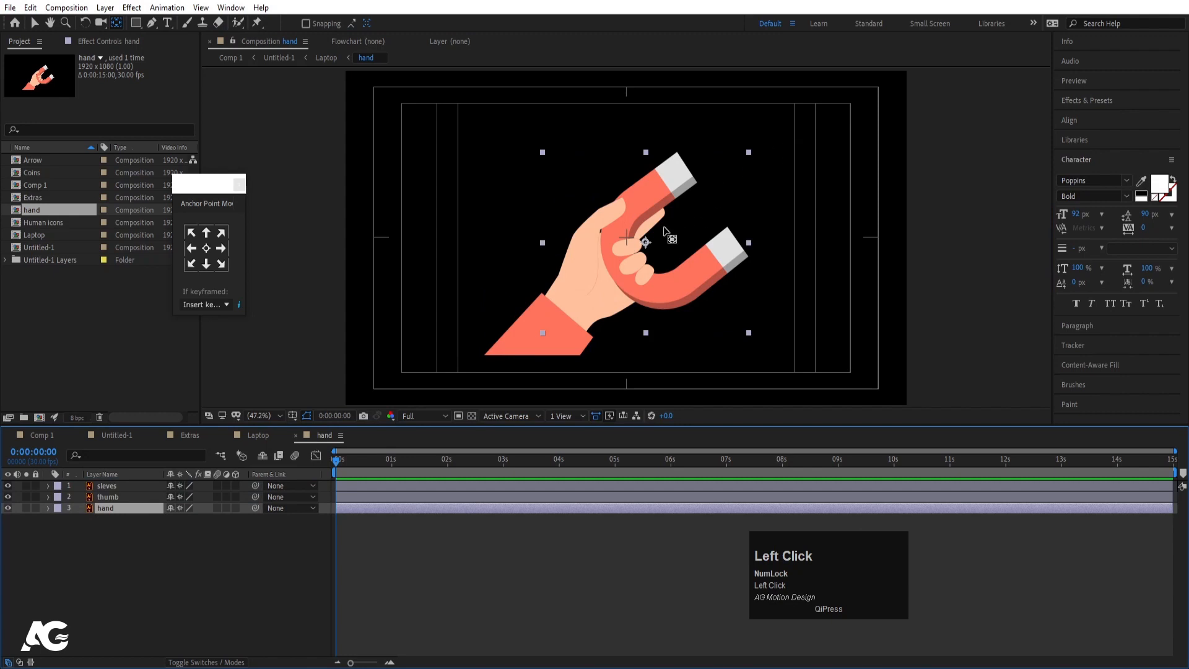
pyautogui.moveTo(644, 240); pyautogui.dragTo(556, 322)
pyautogui.click(115, 498)
pyautogui.moveTo(589, 259); pyautogui.dragTo(569, 285)
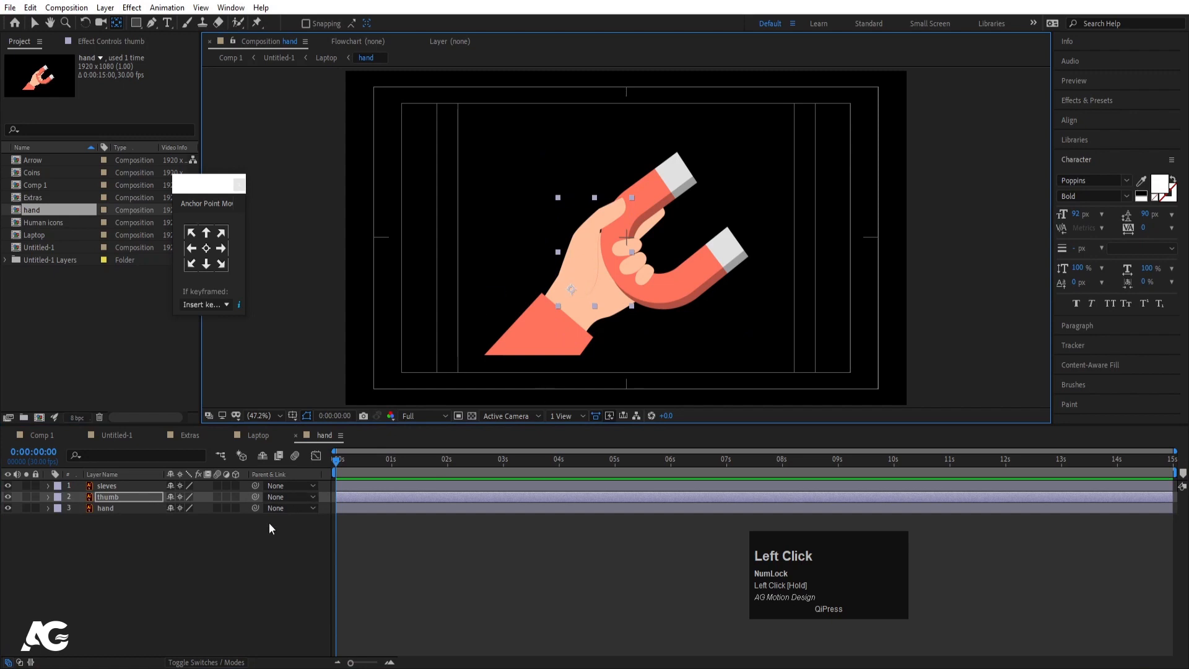
pyautogui.moveTo(254, 497); pyautogui.dragTo(143, 515)
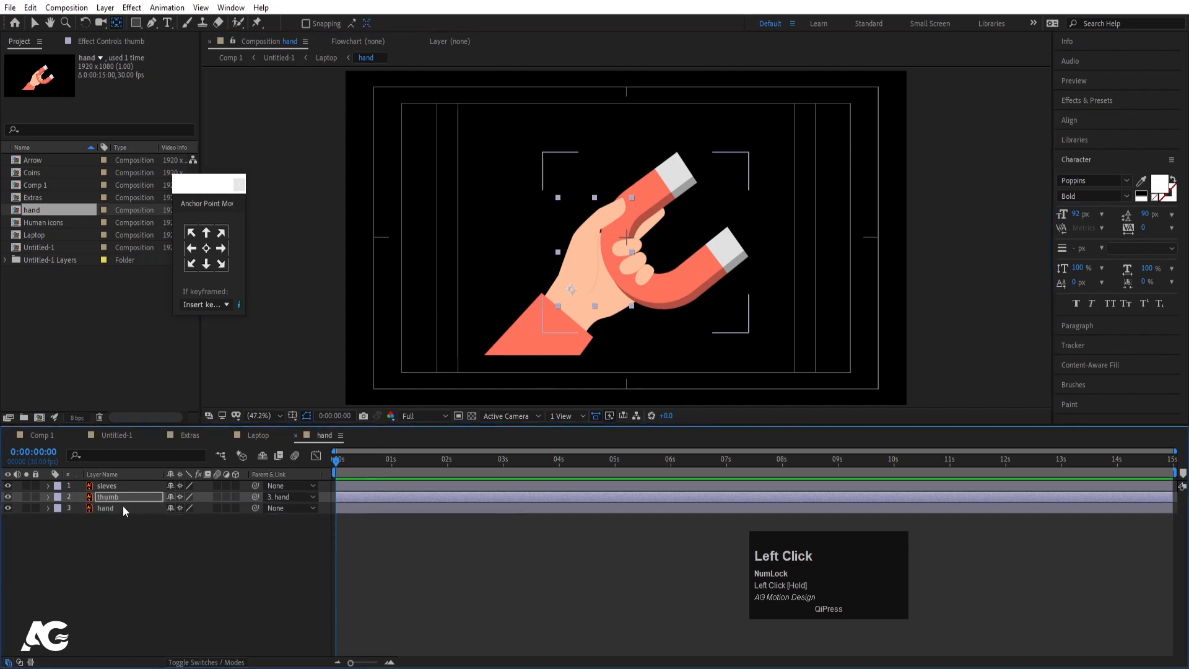
# - Rotate the hand layer to about -3.7° and set a Rotation keyframe at frame 0
pyautogui.click(122, 506)
pyautogui.press('w')
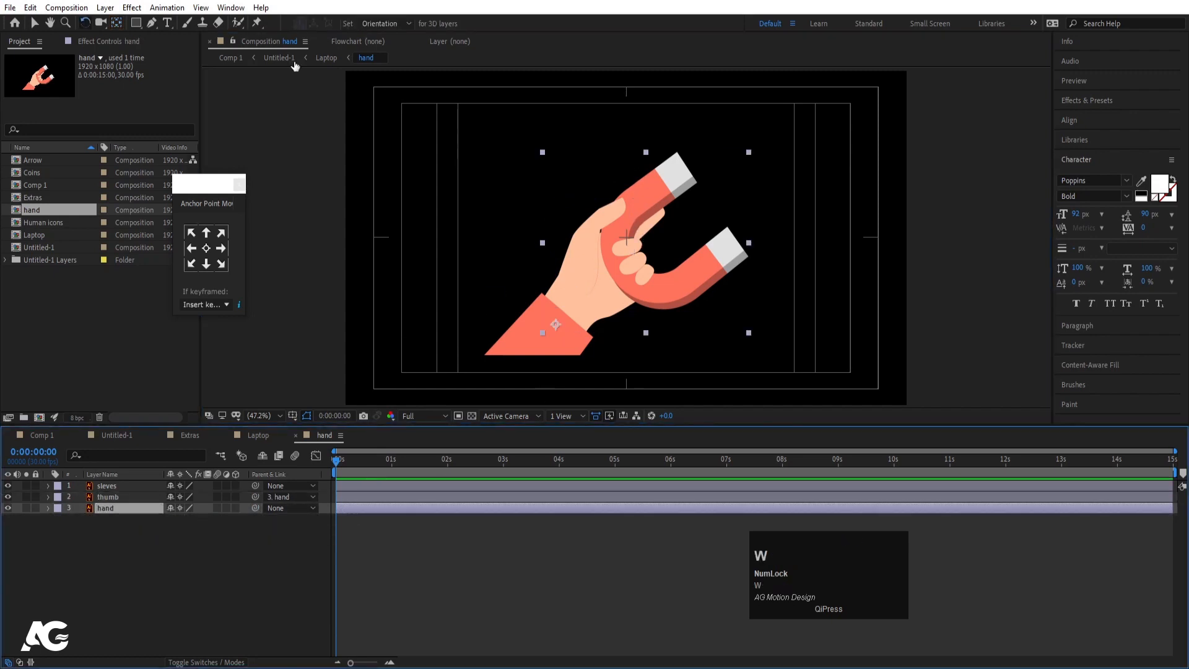
pyautogui.moveTo(638, 220); pyautogui.dragTo(626, 214)
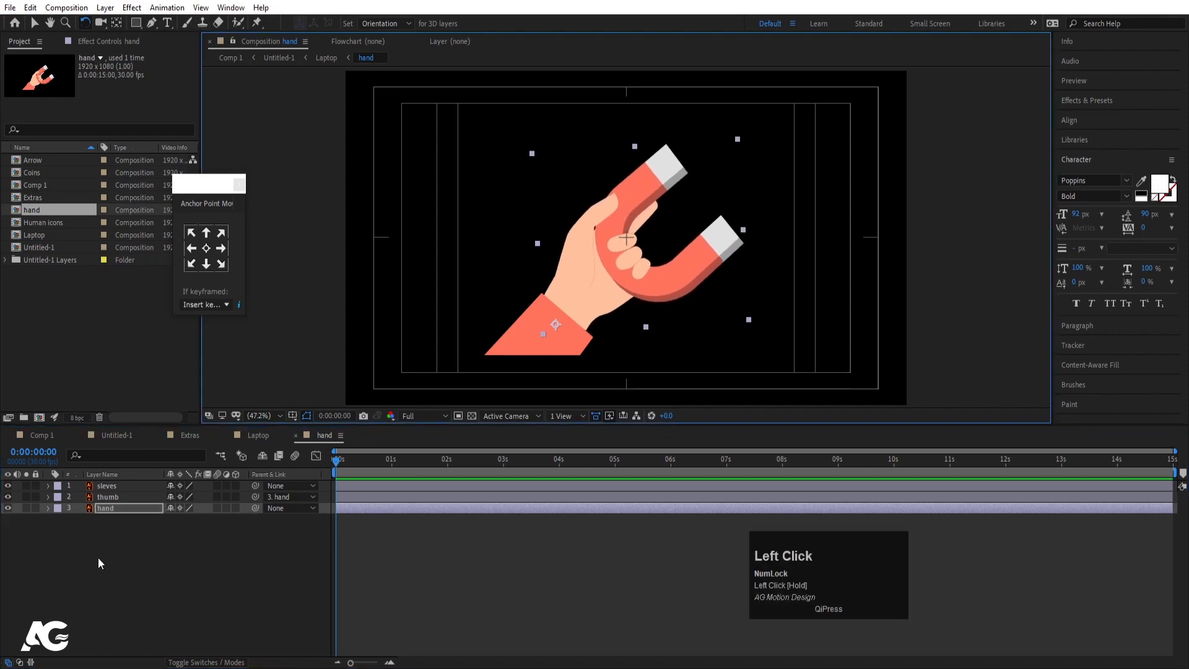
pyautogui.press('r')
pyautogui.click(80, 520)
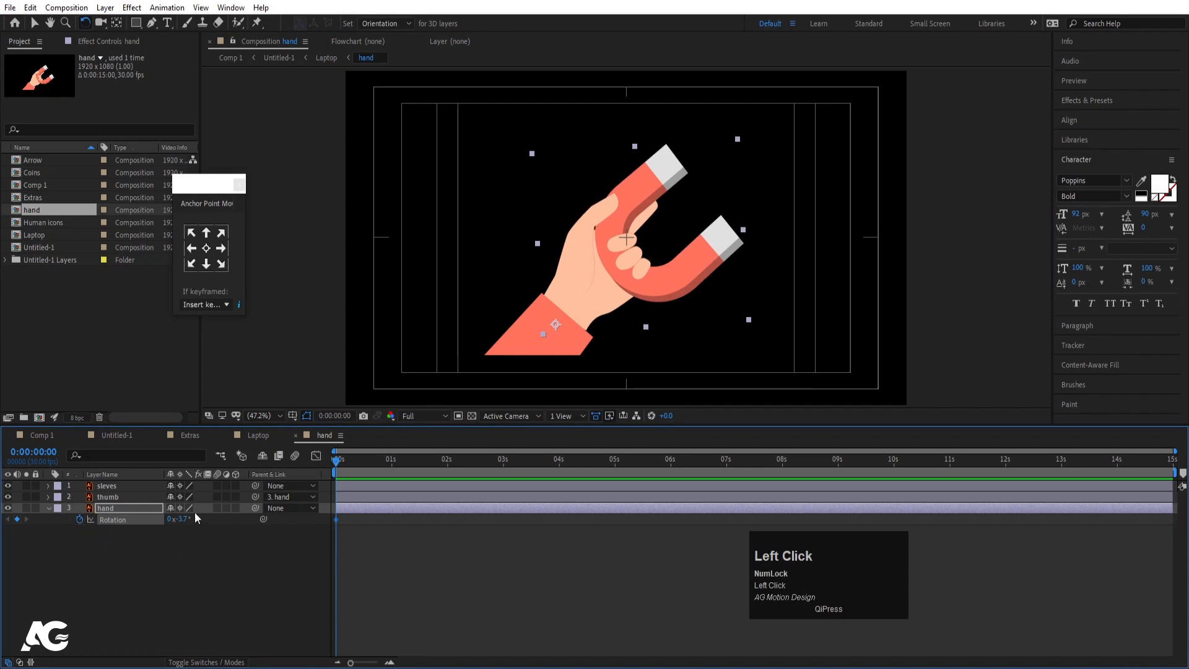
# - Add hand Rotation keyframes swinging the magnet back and forth roughly every 22 to 25 frames, until just before 04:00
pyautogui.press('=')
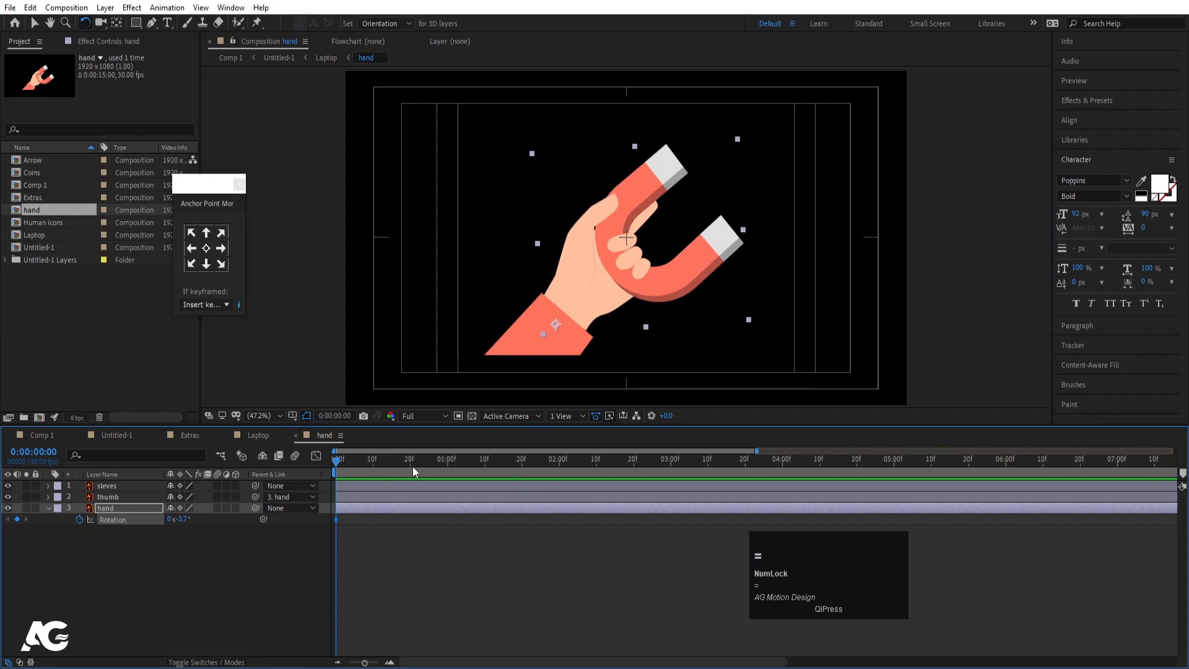
pyautogui.click(418, 461)
pyautogui.moveTo(571, 313); pyautogui.dragTo(656, 218)
pyautogui.press('space')
pyautogui.press('space')
pyautogui.press('space')
pyautogui.press('space')
pyautogui.press('space')
pyautogui.press('space')
pyautogui.press('space')
pyautogui.press('space')
pyautogui.press('space')
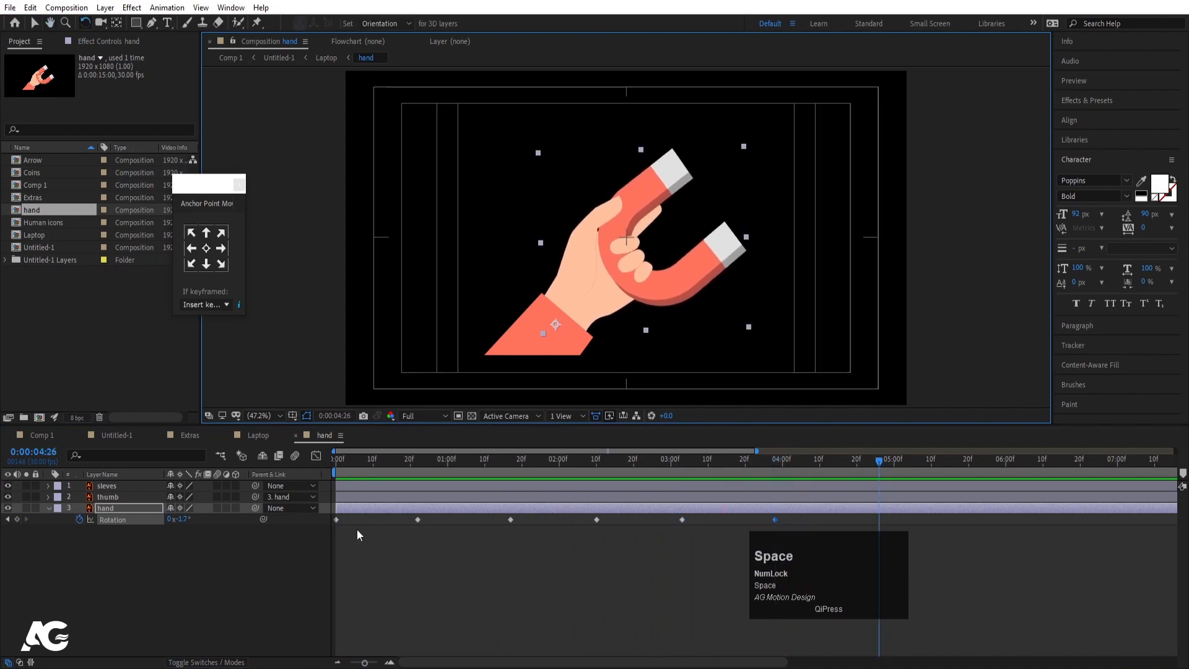
# - Copy the hand's first Rotation keyframe to 0:00:04:26 and apply Easy Ease to all its Rotation keyframes
pyautogui.click(335, 521)
pyautogui.hotkey('ctrl', 'c')
pyautogui.hotkey('ctrl', 'v')
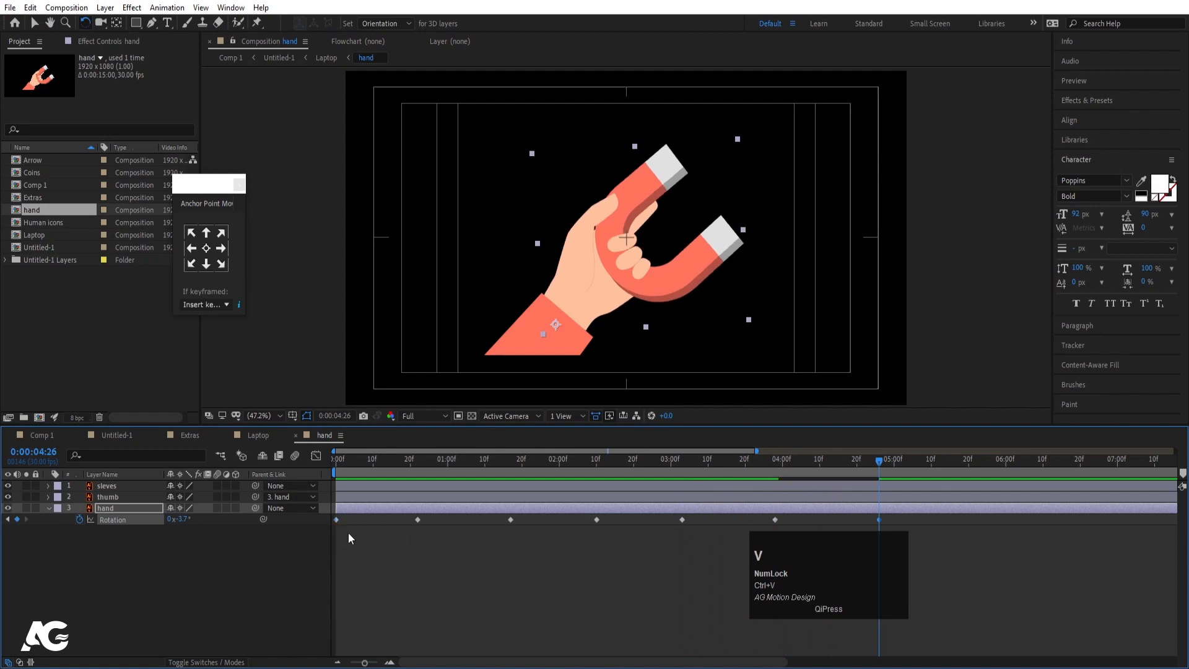
pyautogui.click(119, 520)
pyautogui.press('F9')
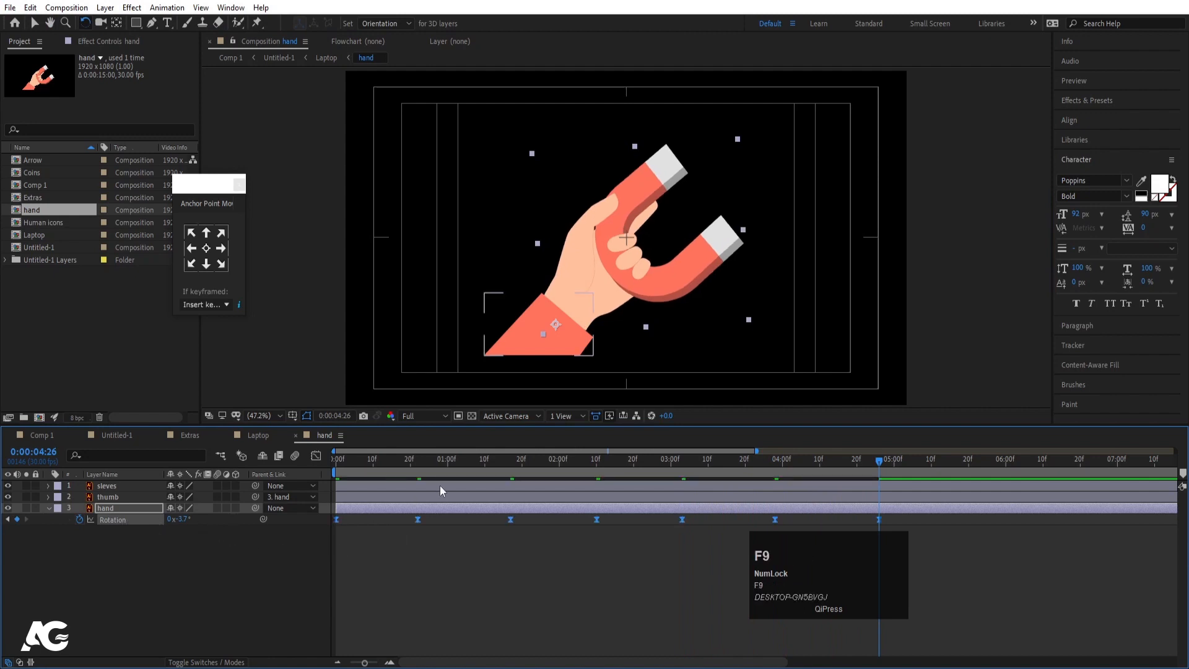
# - Rotate the thumb layer to about -4.8° at frame 0 and set a Rotation keyframe there
pyautogui.moveTo(434, 460); pyautogui.dragTo(334, 462)
pyautogui.click(589, 257)
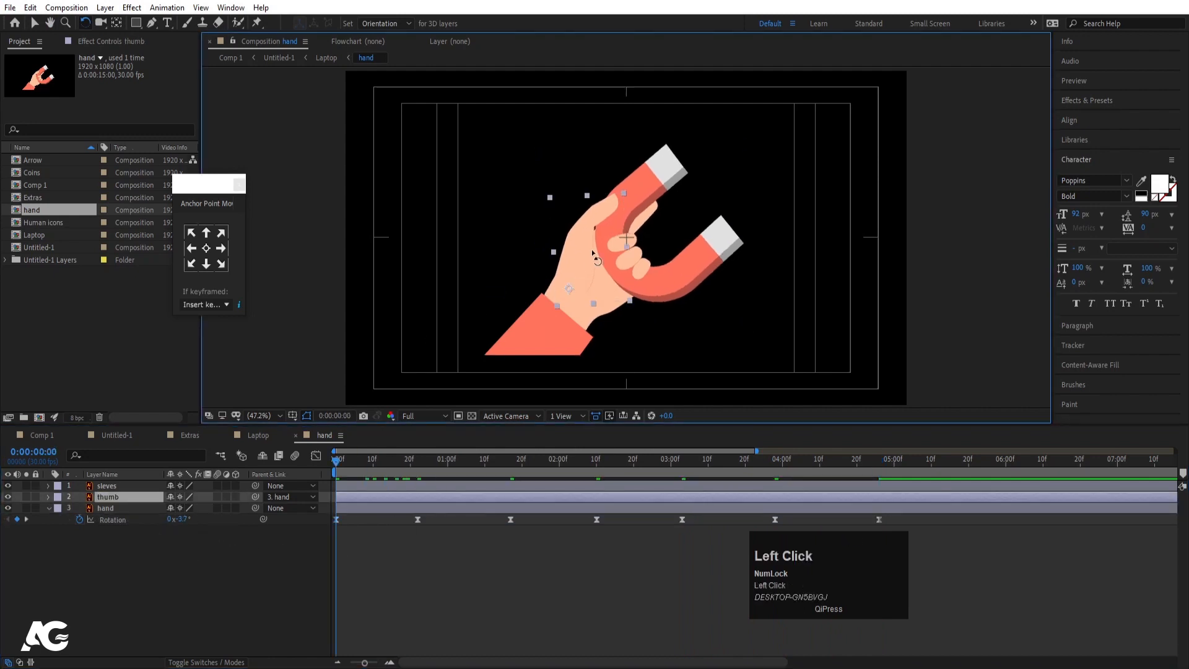
pyautogui.press('w')
pyautogui.click(607, 207)
pyautogui.moveTo(606, 207); pyautogui.dragTo(600, 217)
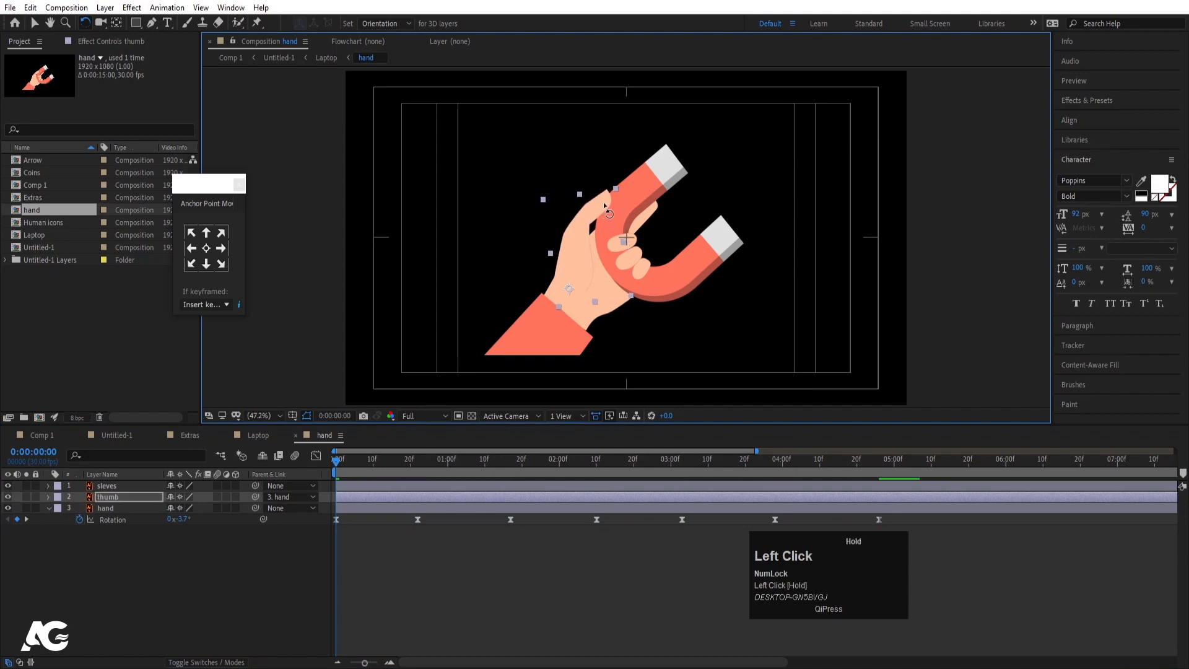
pyautogui.press('r')
pyautogui.click(79, 508)
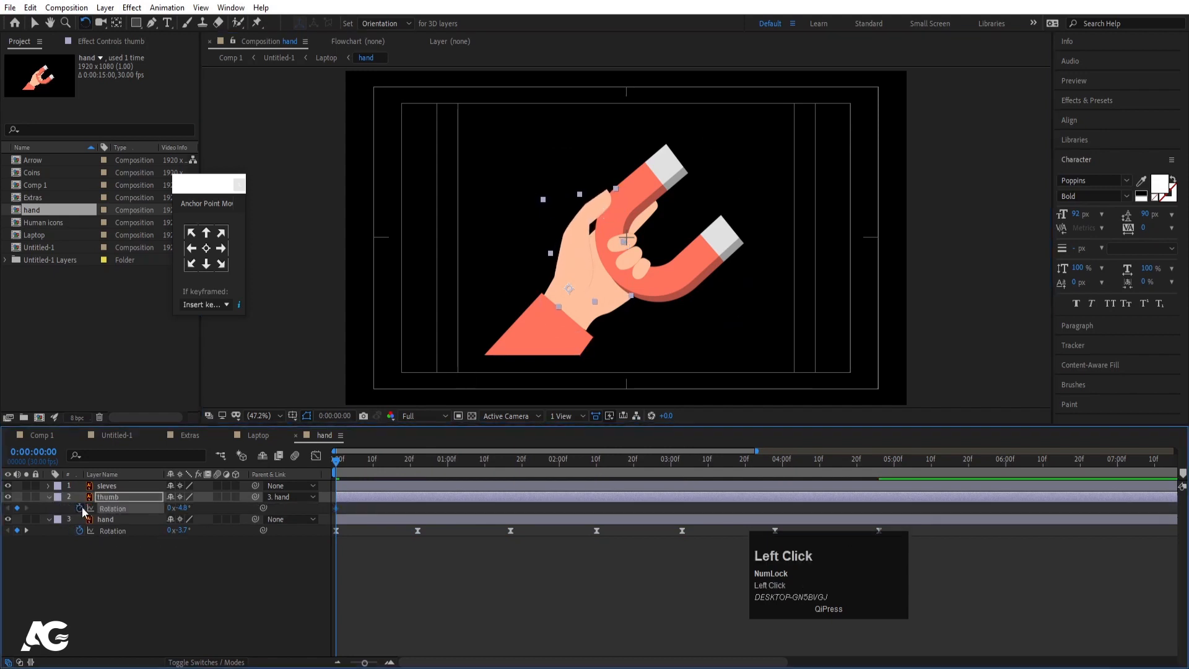
# - Add varied thumb Rotation keyframes at each of the hand's keyframe times, ending at about -7.3° at 0:00:04:26
pyautogui.press('k')
pyautogui.moveTo(598, 216)
pyautogui.mouseDown()
pyautogui.moveTo(613, 221)
pyautogui.moveTo(599, 214)
pyautogui.mouseUp()
pyautogui.press('k')
pyautogui.press('k')
pyautogui.click(609, 216)
pyautogui.press('k')
pyautogui.press('k')
pyautogui.press('k')
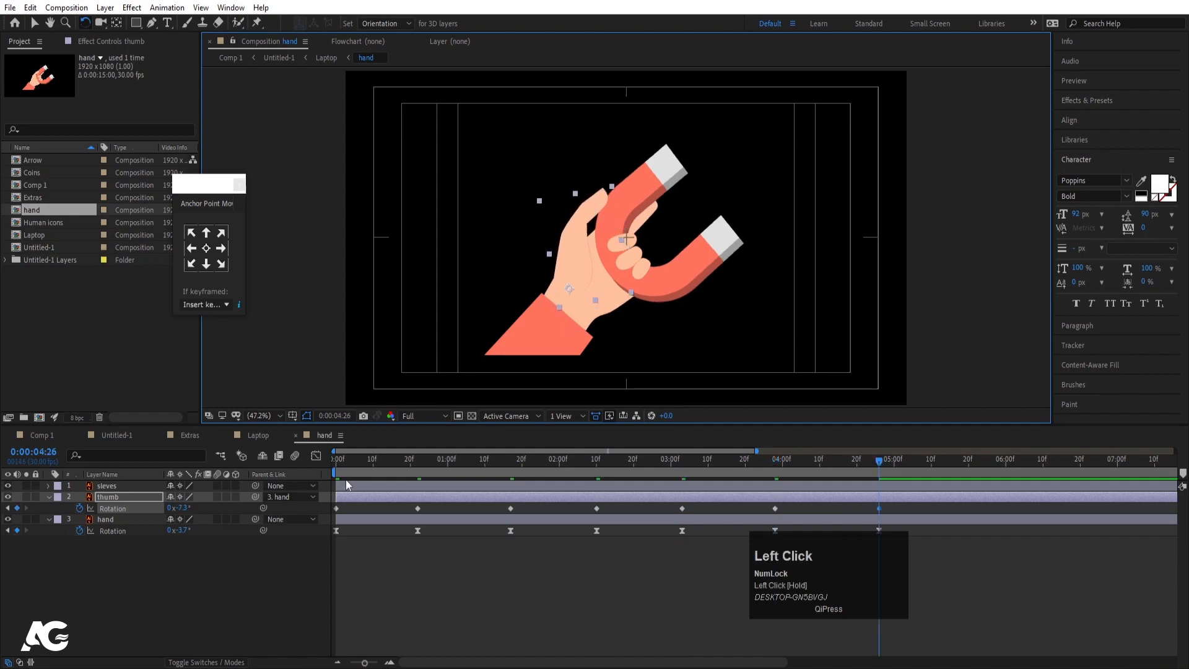
# - Apply Easy Ease to all of the thumb's Rotation keyframes and preview the motion from the start
pyautogui.click(141, 511)
pyautogui.press('F9')
pyautogui.moveTo(343, 470); pyautogui.dragTo(327, 474)
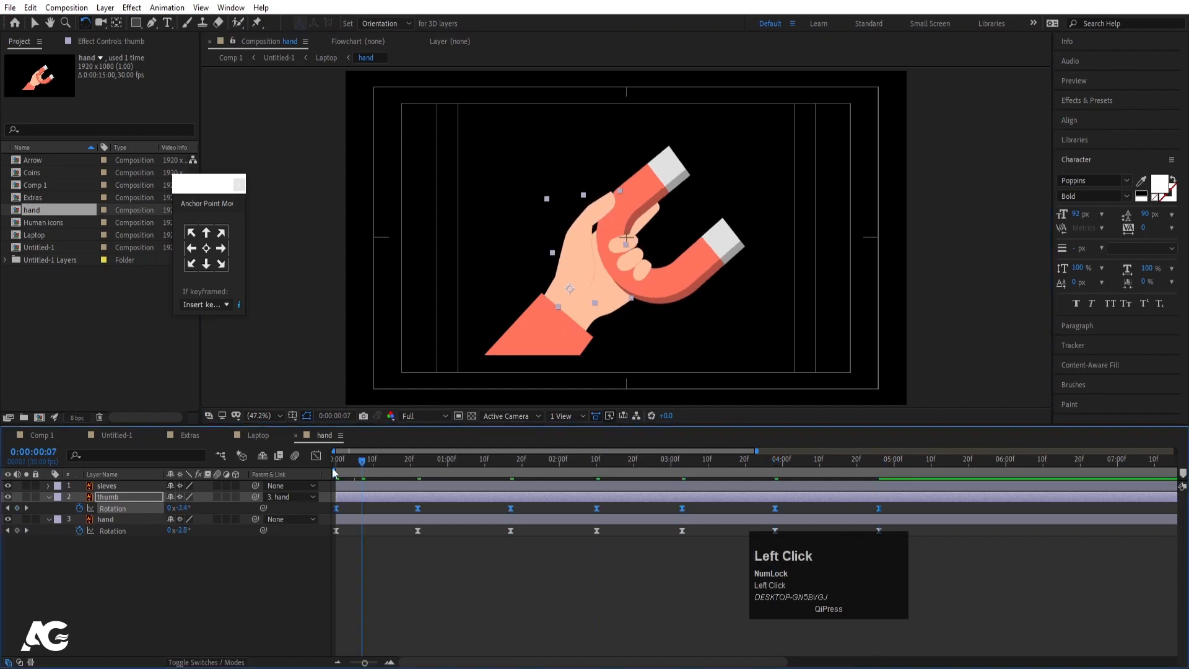
pyautogui.press('space')
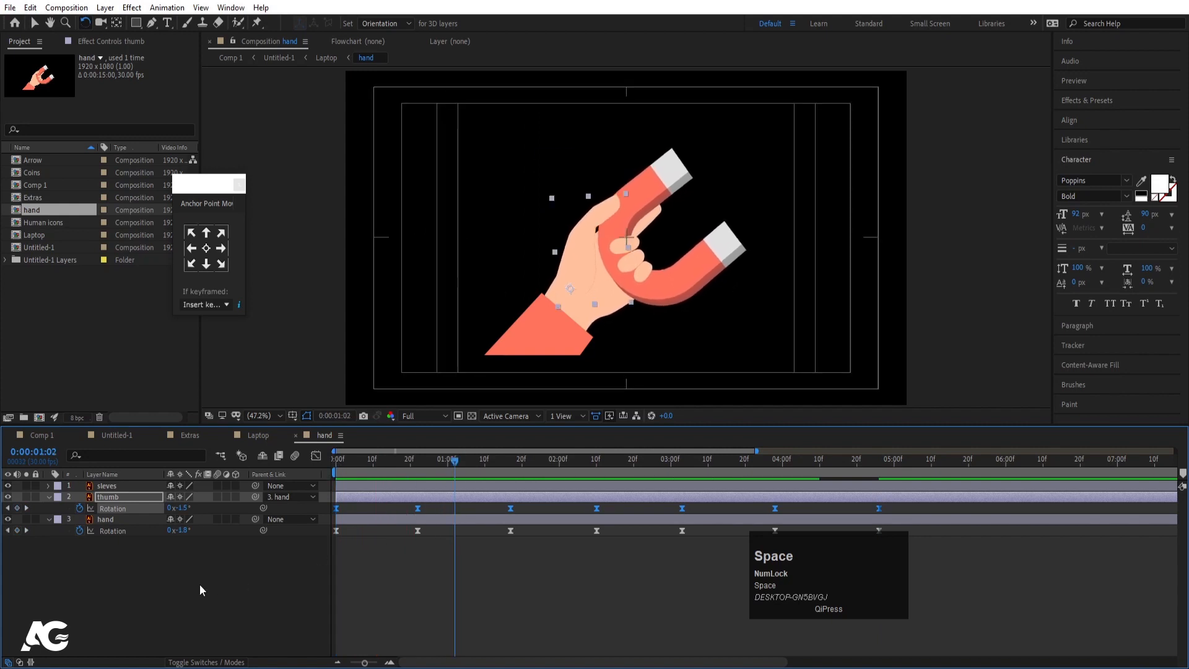
# - Add a loopOut() expression to the hand layer's Rotation
pyautogui.keyDown('alt'); pyautogui.click(79, 530); pyautogui.keyUp('alt')
pyautogui.write('loop')
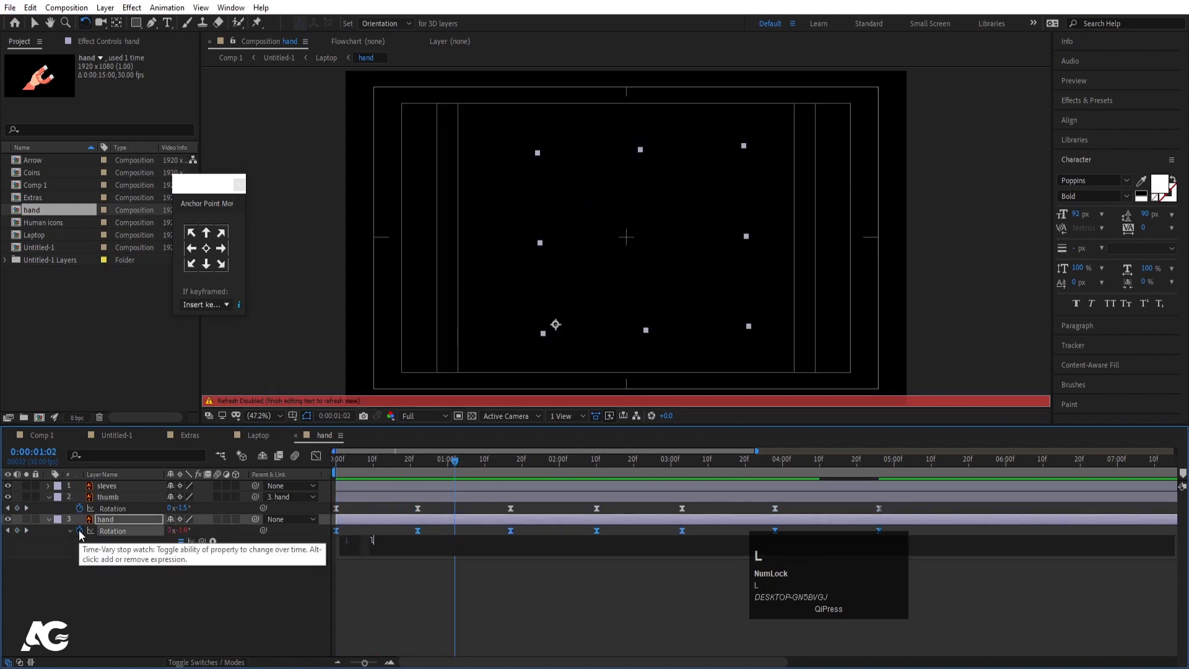
pyautogui.press('Down')
pyautogui.press('Down')
pyautogui.press('Return')
# - Copy the loopOut() expression to the thumb layer's Rotation and return to frame 0
pyautogui.hotkey('ctrl', 'a')
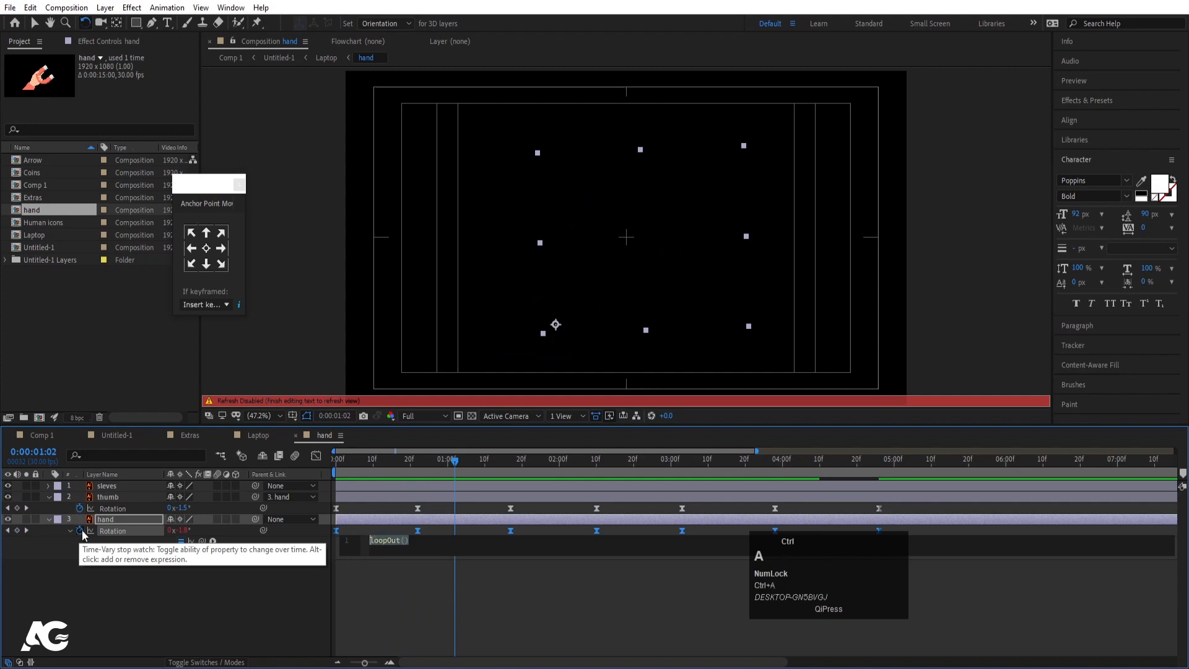
pyautogui.hotkey('ctrl', 'c')
pyautogui.keyDown('alt'); pyautogui.click(80, 507); pyautogui.keyUp('alt')
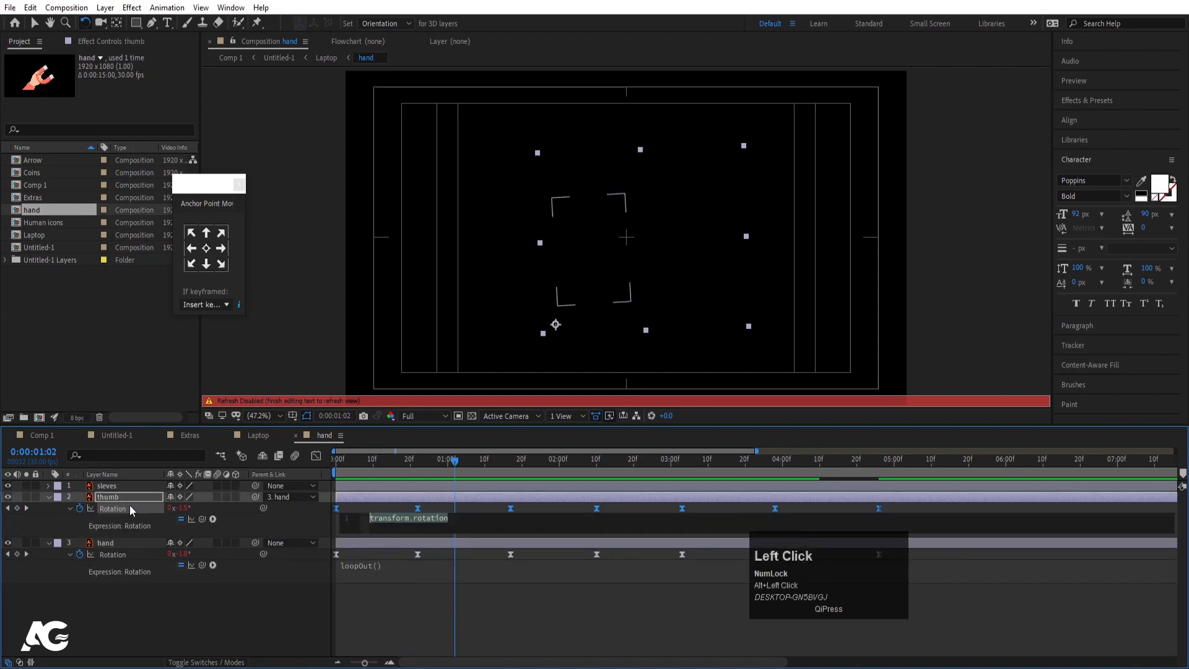
pyautogui.hotkey('ctrl', 'v')
pyautogui.moveTo(358, 456); pyautogui.dragTo(292, 463)
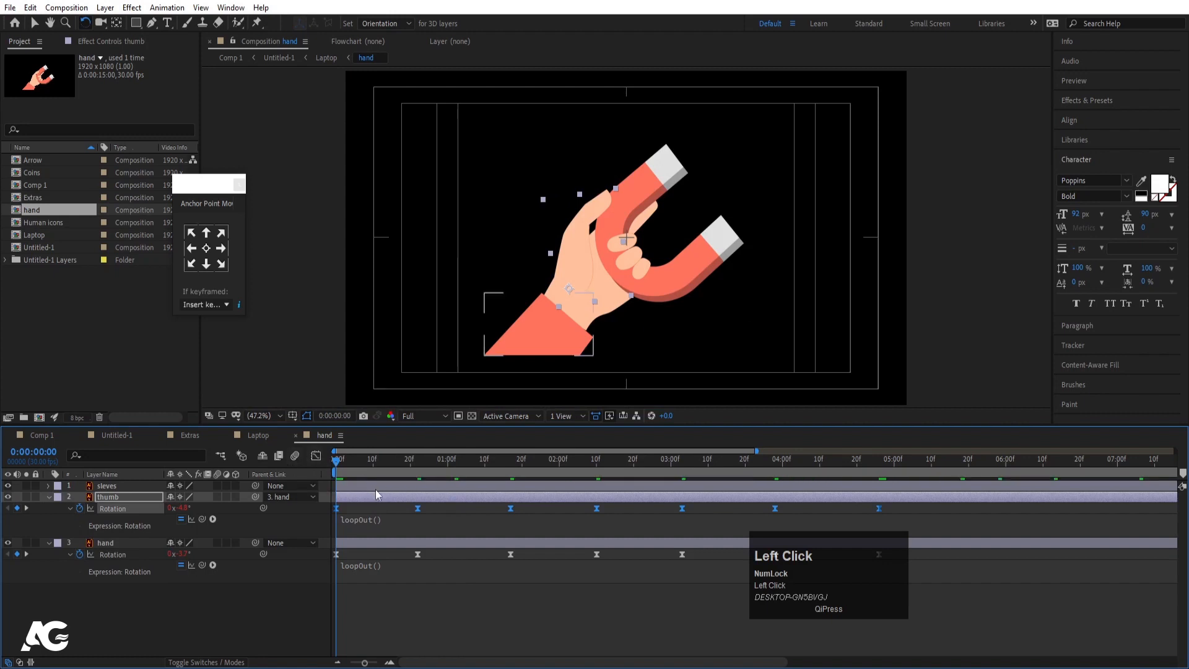
# - Shift all of the thumb's Rotation keyframes about 5 frames later and preview the loop
pyautogui.moveTo(345, 500)
pyautogui.mouseDown()
pyautogui.moveTo(364, 504)
pyautogui.moveTo(336, 498)
pyautogui.mouseUp()
pyautogui.press('space')
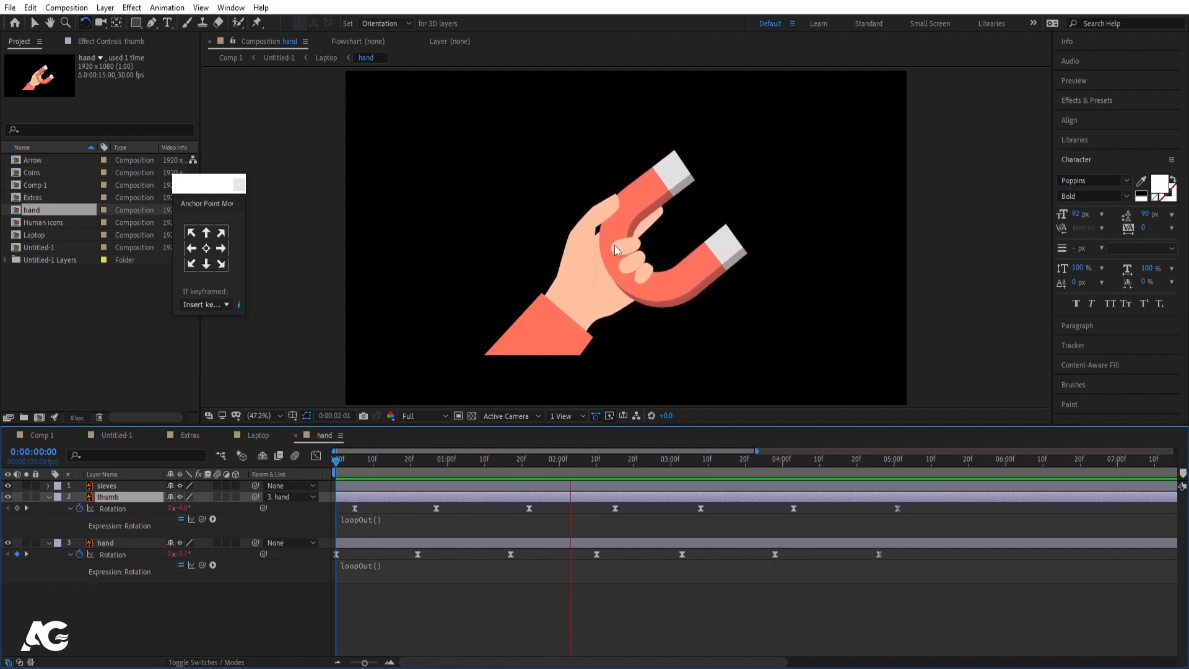
pyautogui.press('space')
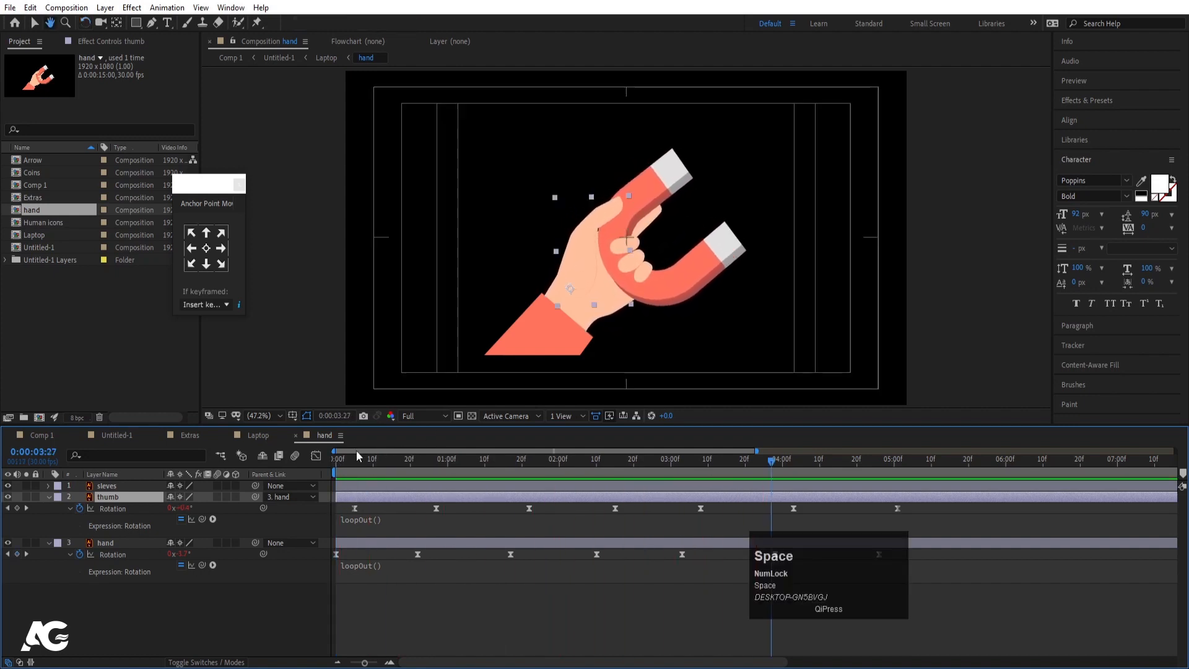
# - In the Laptop composition, set Position keyframes at frame 0 on the four cloud layers
pyautogui.click(269, 436)
pyautogui.press('space')
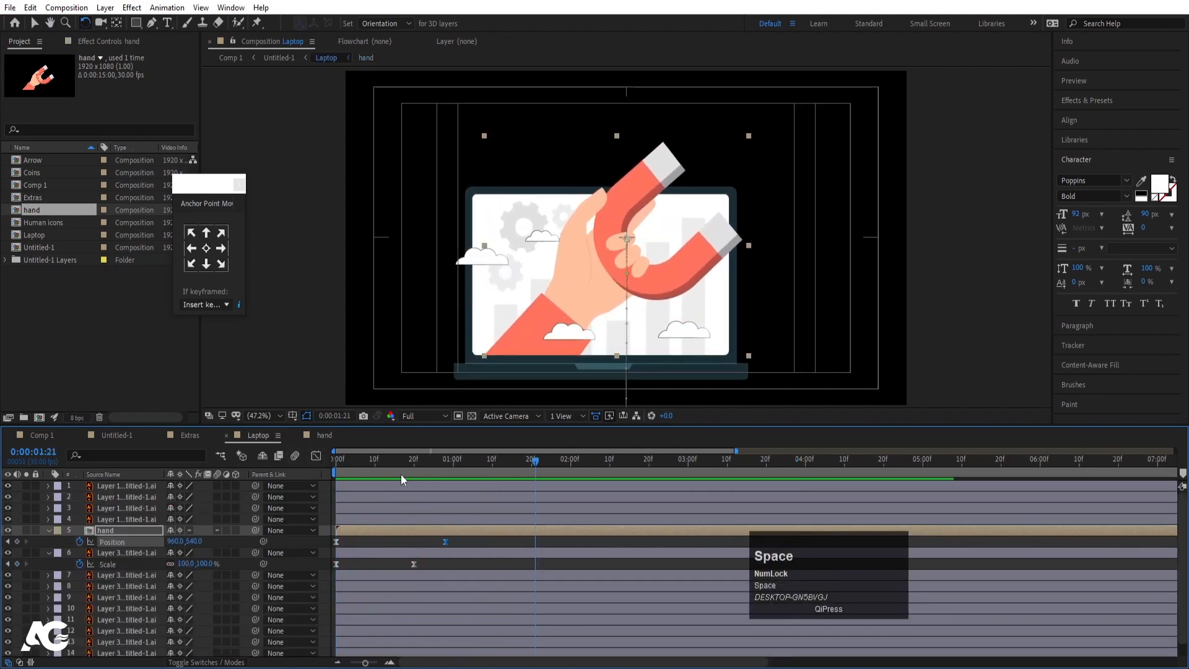
pyautogui.click(327, 467)
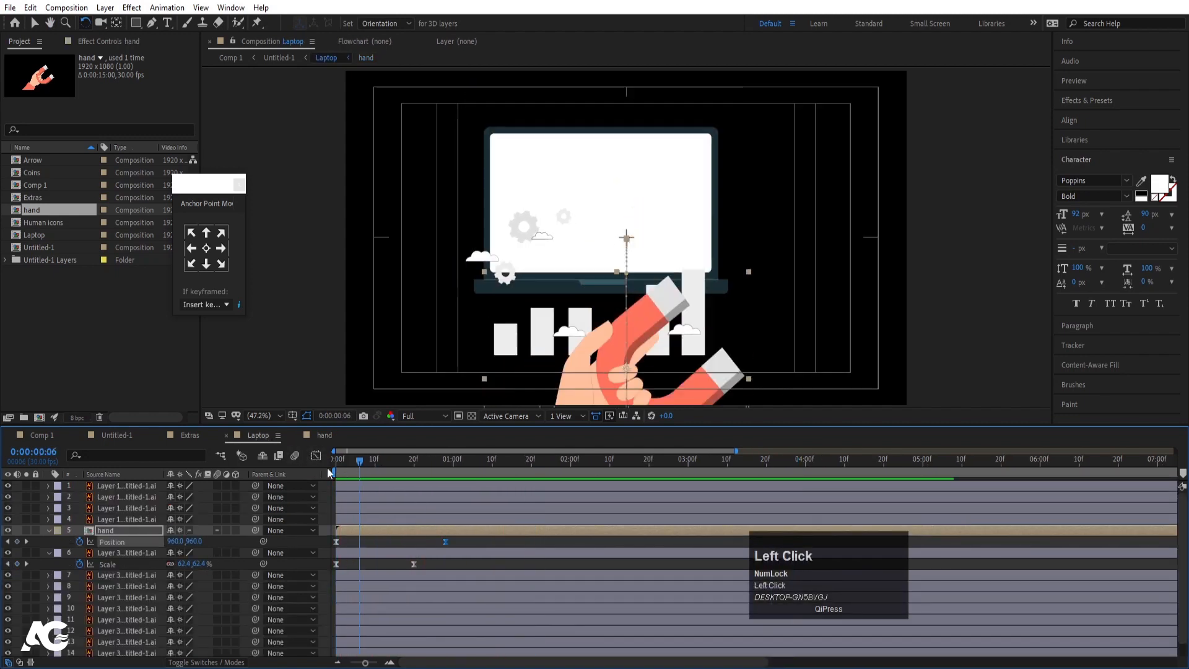
pyautogui.click(136, 486)
pyautogui.keyDown('shift'); pyautogui.click(140, 519); pyautogui.keyUp('shift')
pyautogui.press('p')
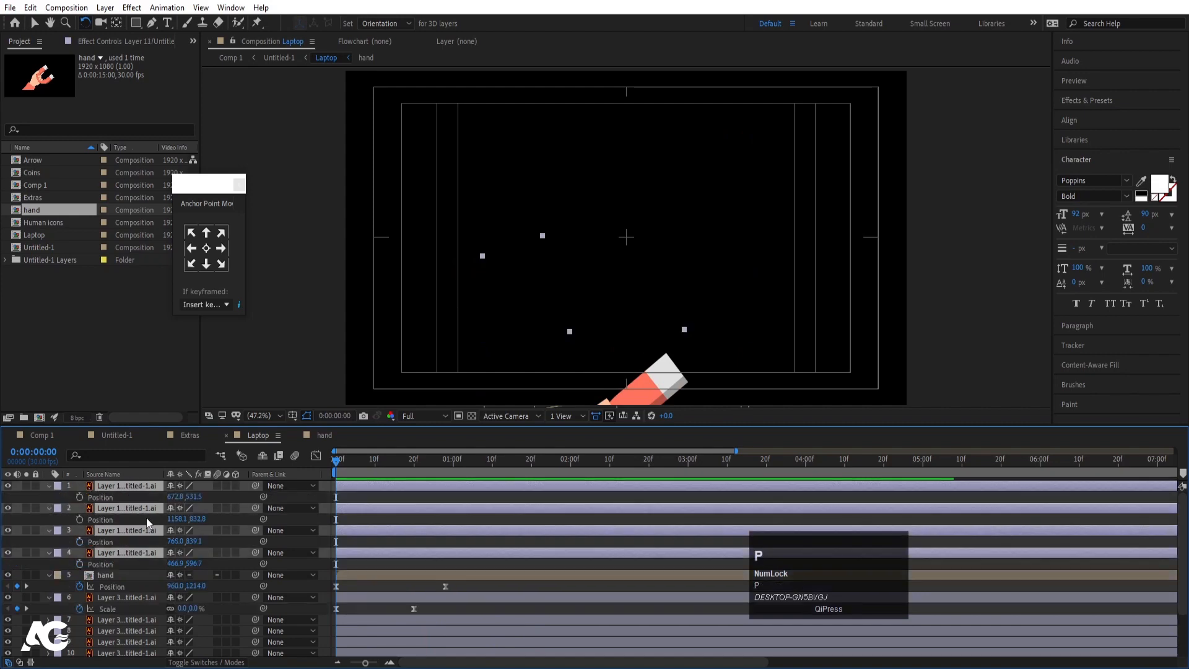
pyautogui.click(79, 497)
pyautogui.press('-')
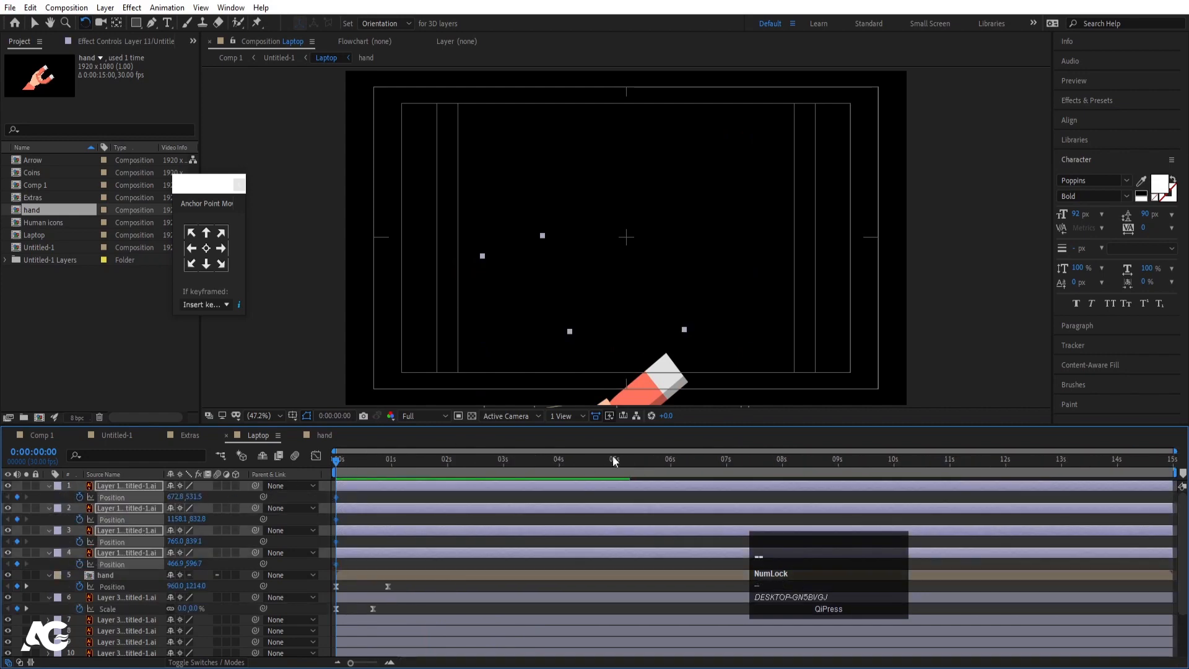
# - Keyframe the four clouds' Position to drift left from frame 0 to about 10 seconds, starting the first cloud layer at X 814.8, and preview
pyautogui.click(895, 460)
pyautogui.moveTo(176, 496); pyautogui.dragTo(154, 498)
pyautogui.moveTo(347, 460); pyautogui.dragTo(265, 497)
pyautogui.press('space')
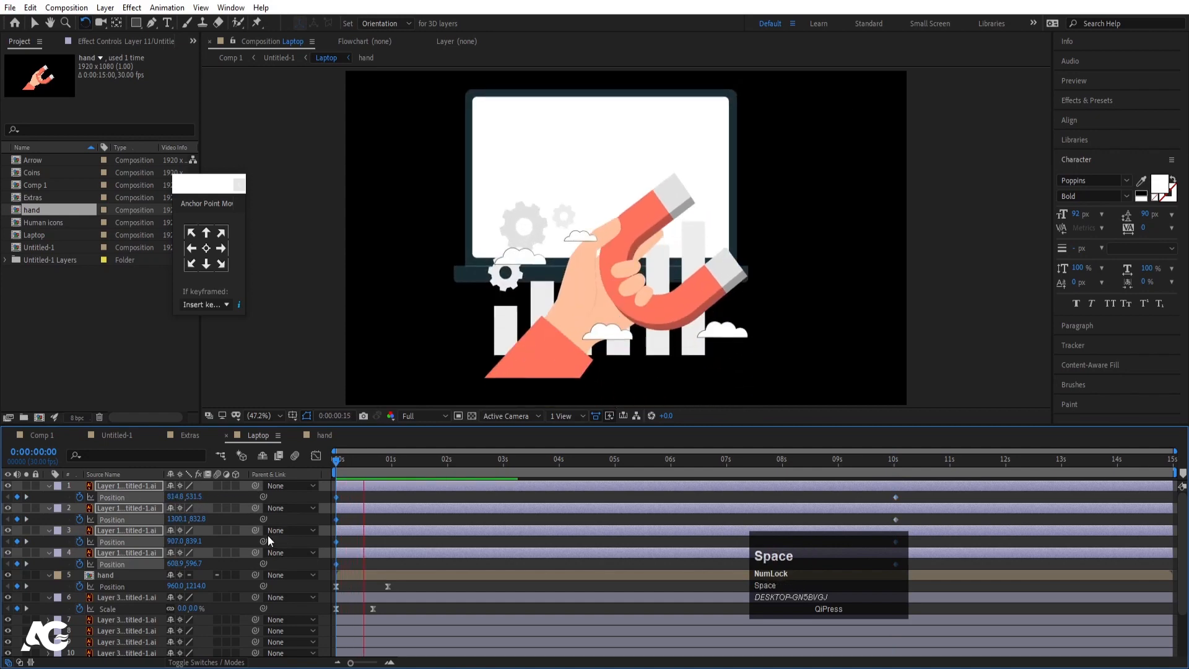
pyautogui.click(344, 498)
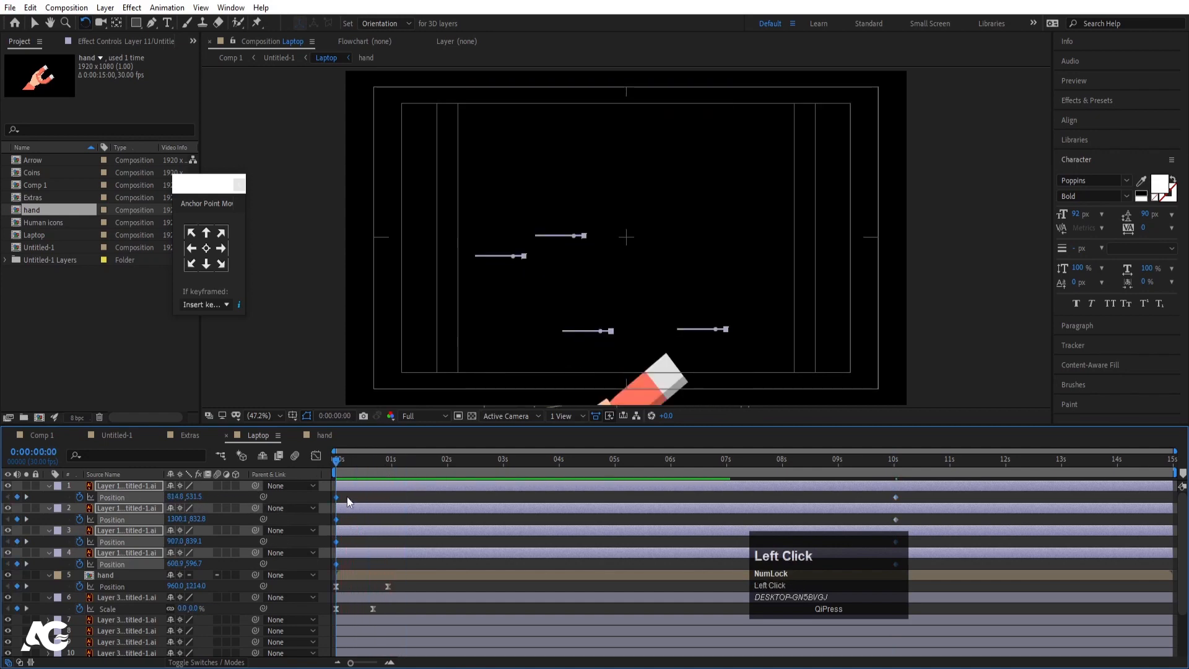
# - Collapse the layer properties and move the start of layers 6 to 14, the bars and gears, to 0:00:01:01
pyautogui.press('u')
pyautogui.scroll(-1, 404, 560)
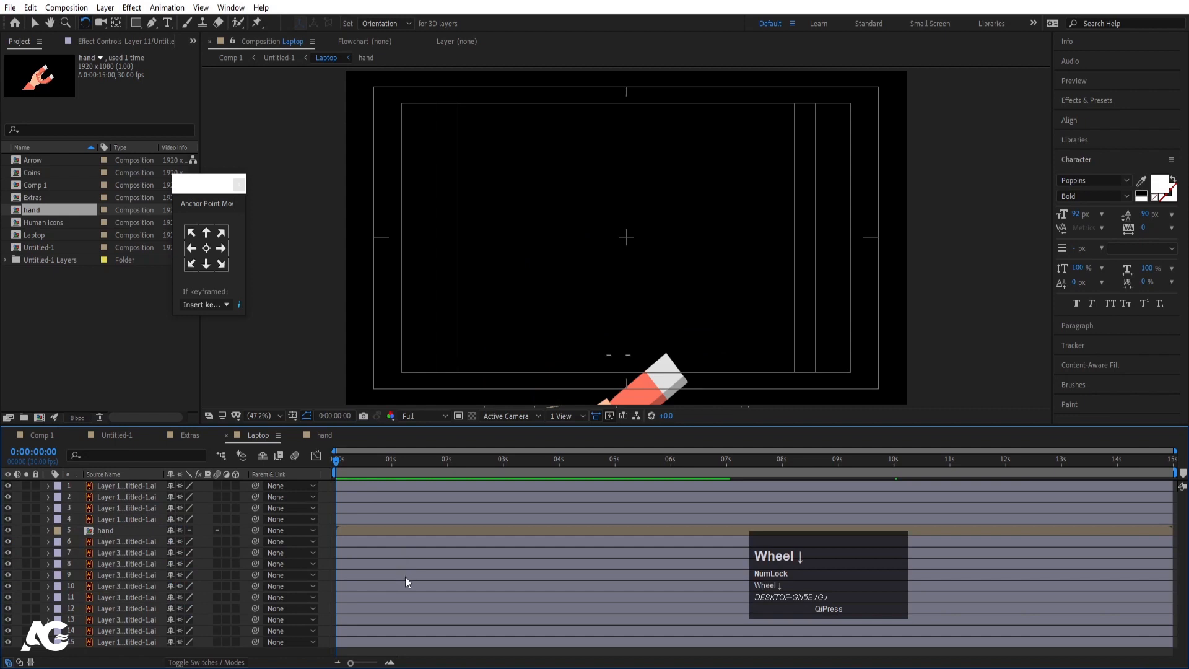
pyautogui.press('space')
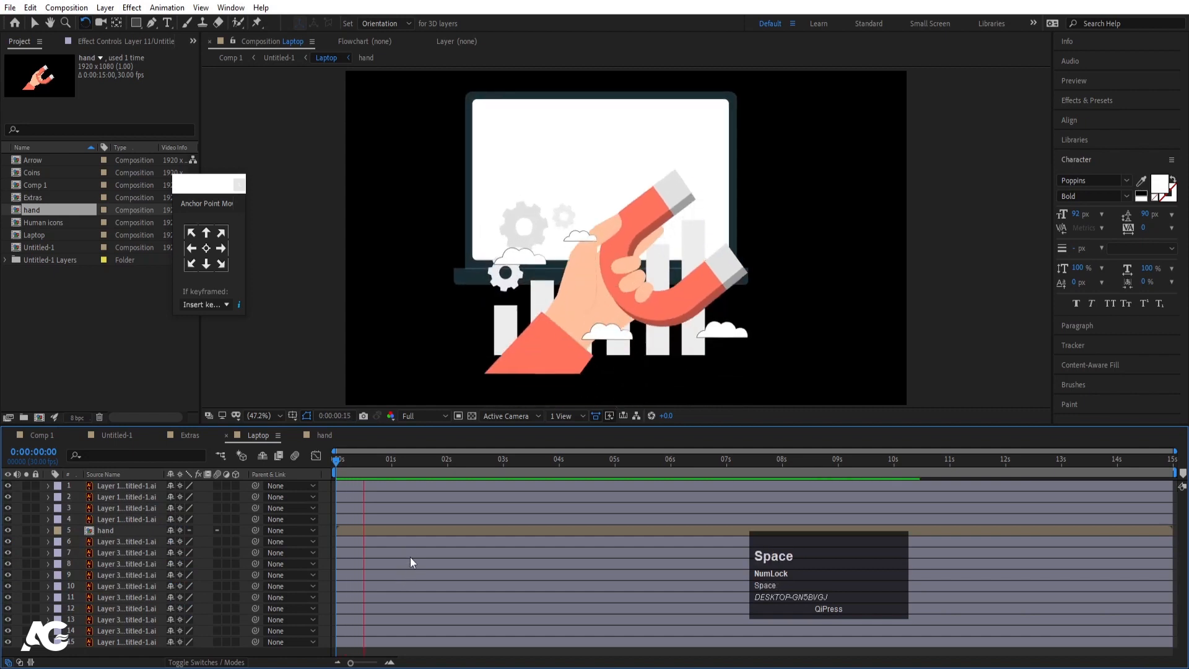
pyautogui.click(361, 630)
pyautogui.keyDown('shift'); pyautogui.click(119, 573); pyautogui.keyUp('shift')
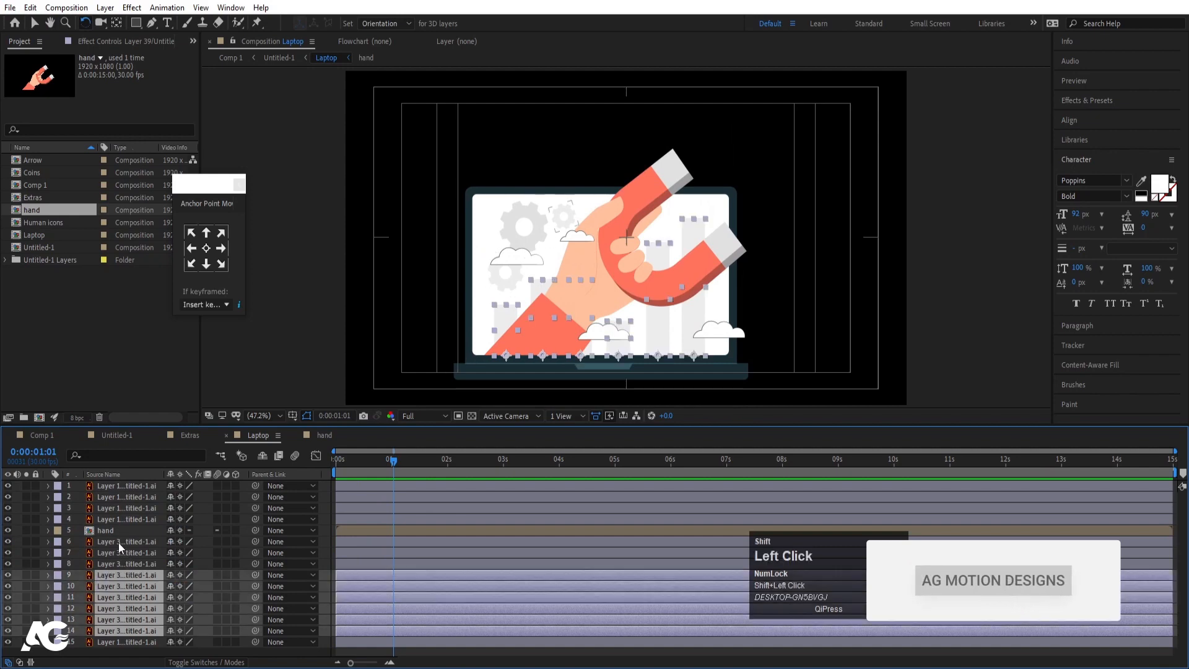
pyautogui.keyDown('shift'); pyautogui.click(118, 543); pyautogui.keyUp('shift')
pyautogui.press('[')
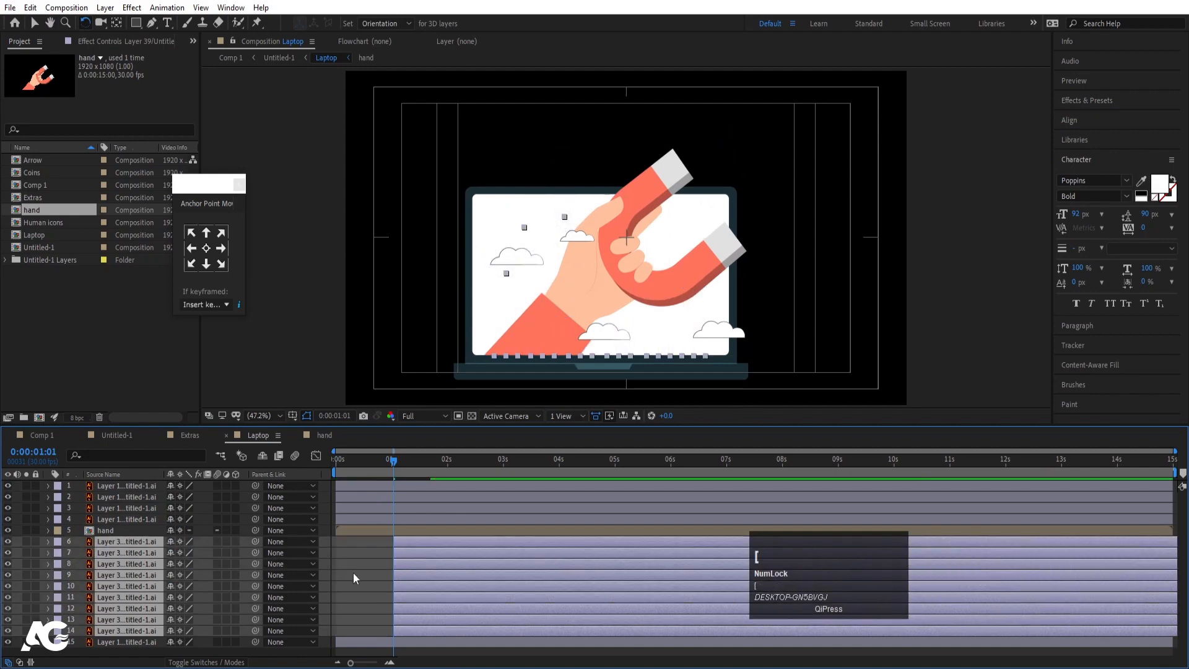
# - Stagger the first bars by moving layer 13's start to 0:00:01:02 and layer 12's start to 0:00:01:03
pyautogui.press('pagedown')
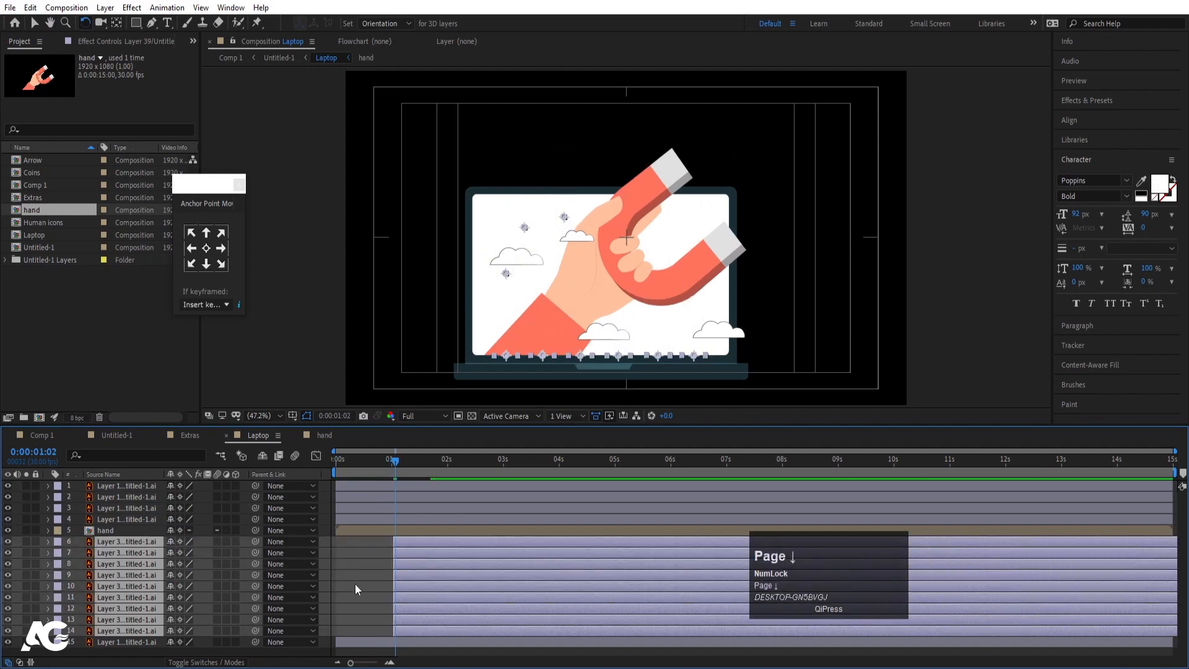
pyautogui.press('=')
pyautogui.press('=')
pyautogui.click(355, 598)
pyautogui.click(406, 622)
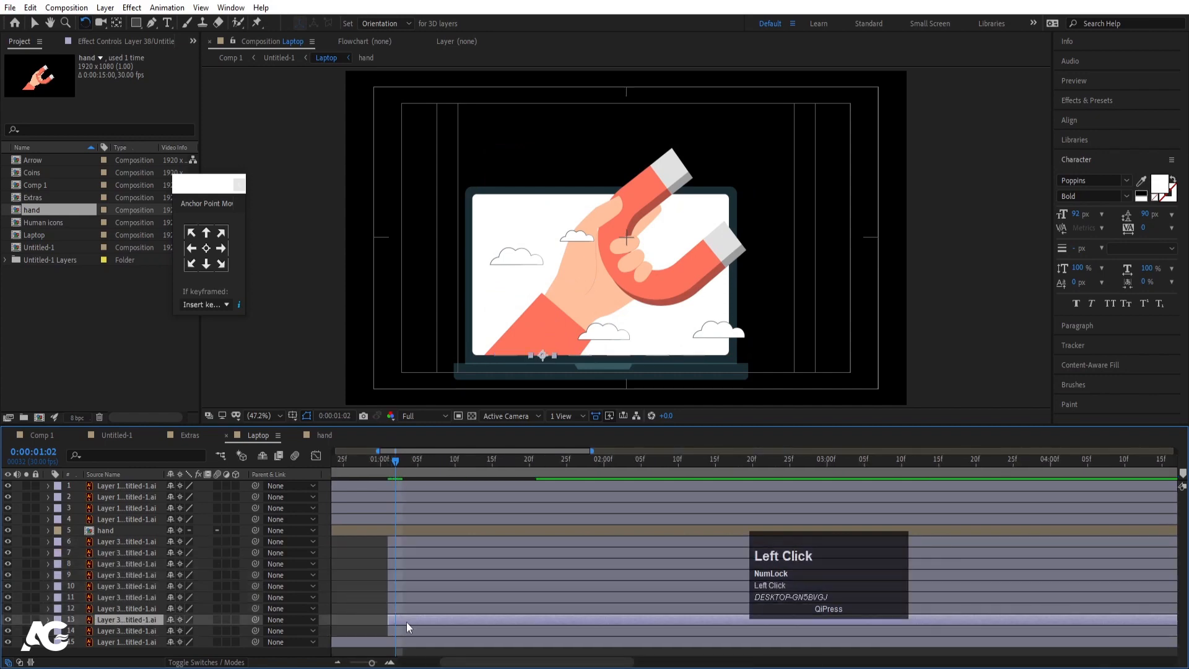
pyautogui.press('[')
pyautogui.press('pagedown')
pyautogui.click(411, 606)
pyautogui.press('[')
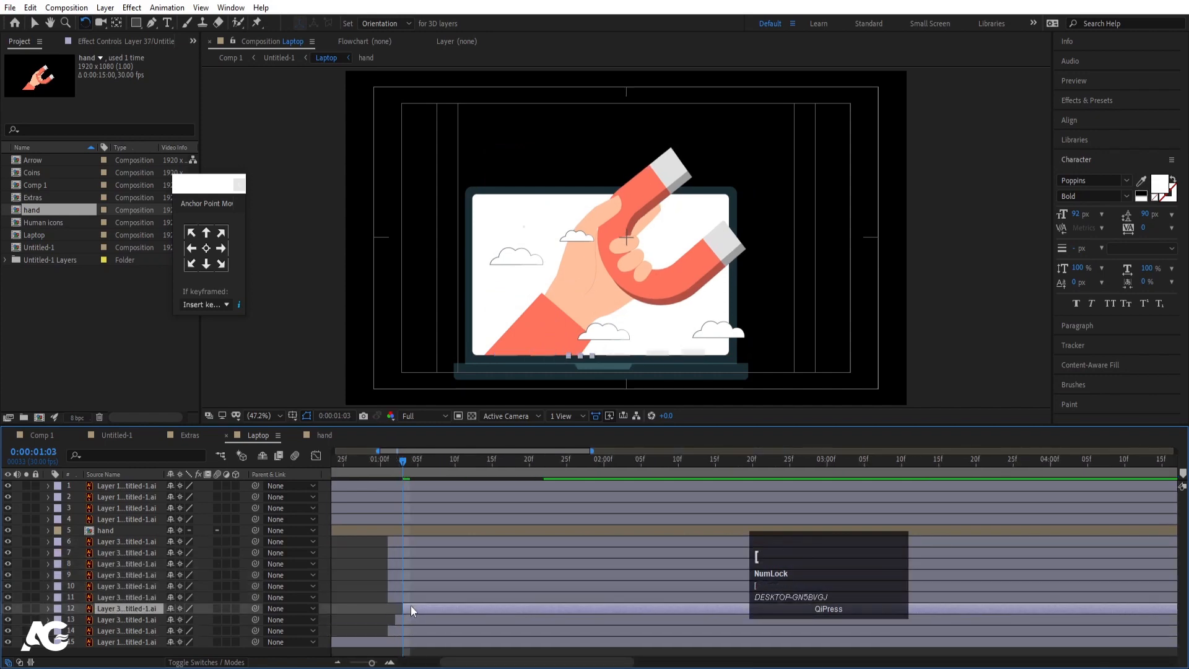
# - Continue the one-frame stagger by starting layers 11, 10 and 9 at 0:00:01:04, 0:00:01:05 and 0:00:01:06
pyautogui.press('pagedown')
pyautogui.click(410, 596)
pyautogui.press('[')
pyautogui.press('pagedown')
pyautogui.click(410, 586)
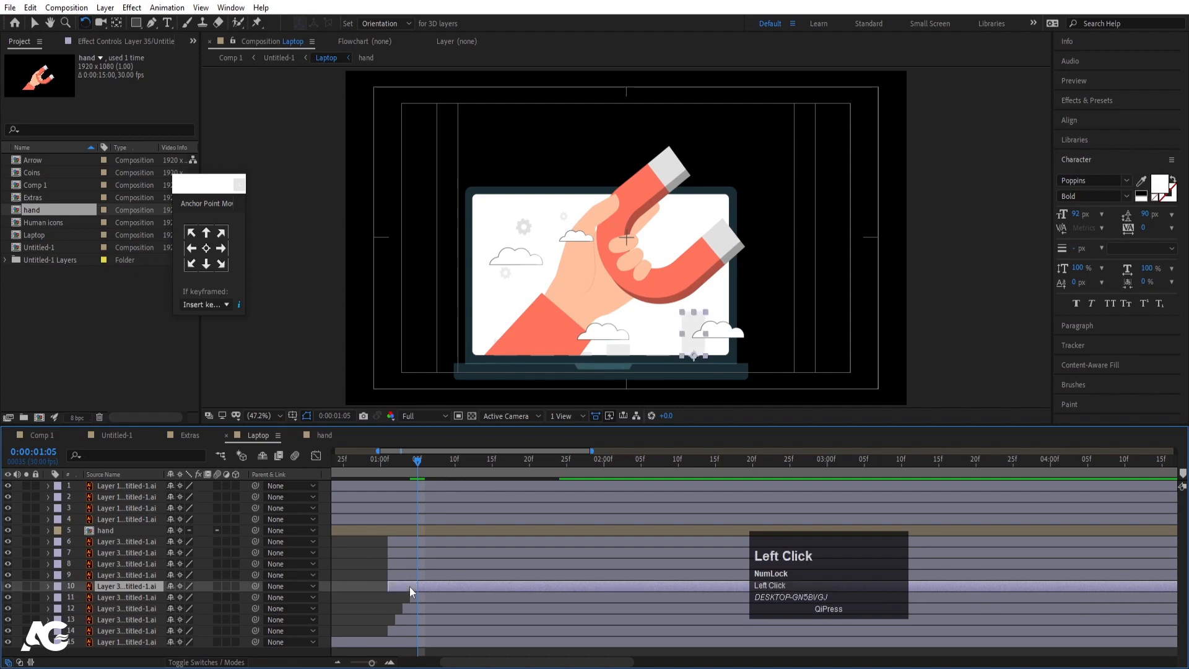
pyautogui.press('[')
pyautogui.press('pagedown')
pyautogui.click(411, 577)
pyautogui.press('[')
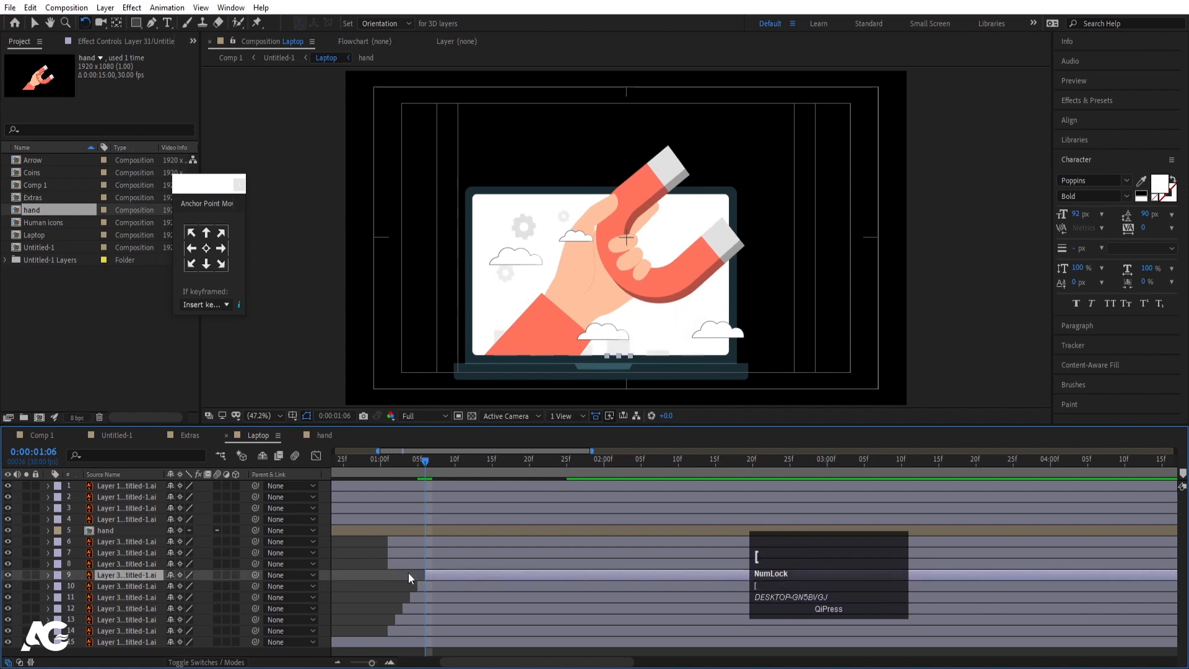
# - Stagger the gear layers 8, 7 and 6 to start at 0:00:01:07, 0:00:01:08 and 0:00:01:09
pyautogui.press('pagedown')
pyautogui.click(412, 563)
pyautogui.press('[')
pyautogui.press('pagedown')
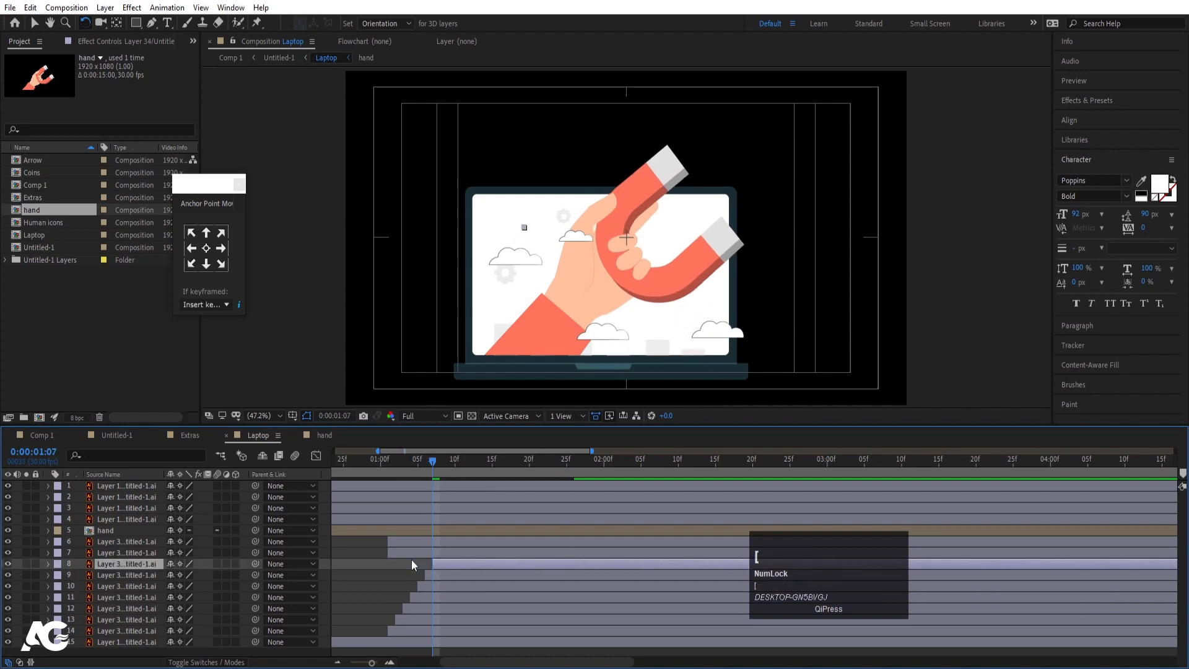
pyautogui.click(410, 552)
pyautogui.press('[')
pyautogui.press('pagedown')
pyautogui.click(408, 544)
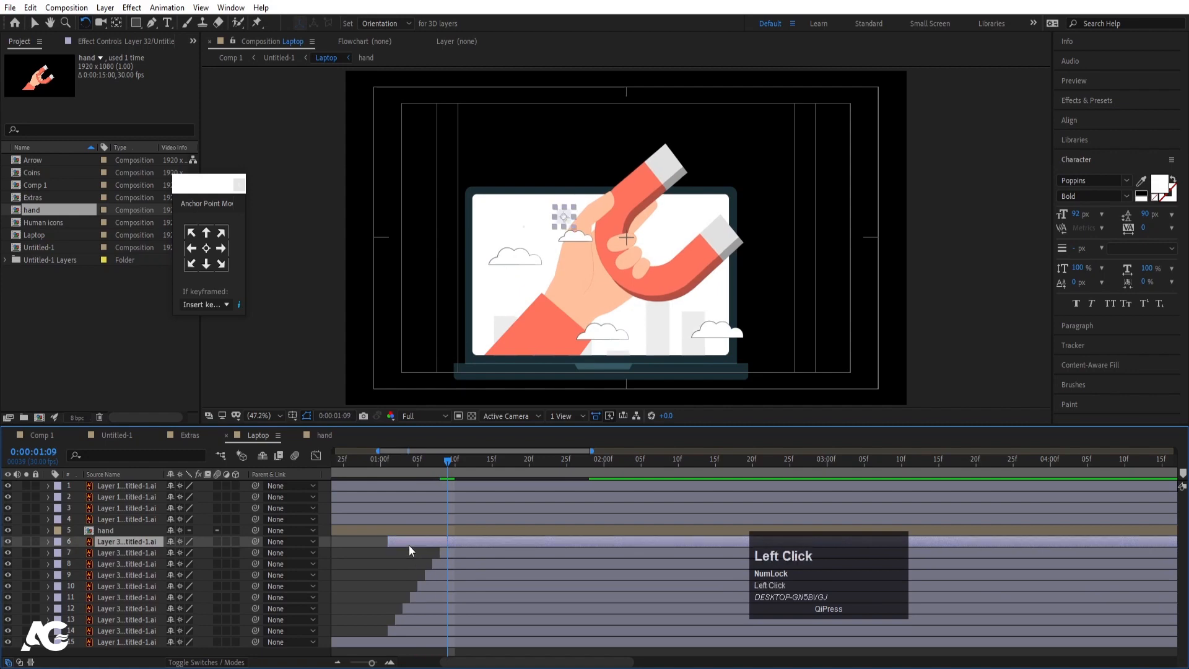
pyautogui.press('[')
# - Move the hand layer's start to 0:00:01:10 and the four cloud layers' start to 0:00:01:11
pyautogui.press('pagedown')
pyautogui.click(400, 530)
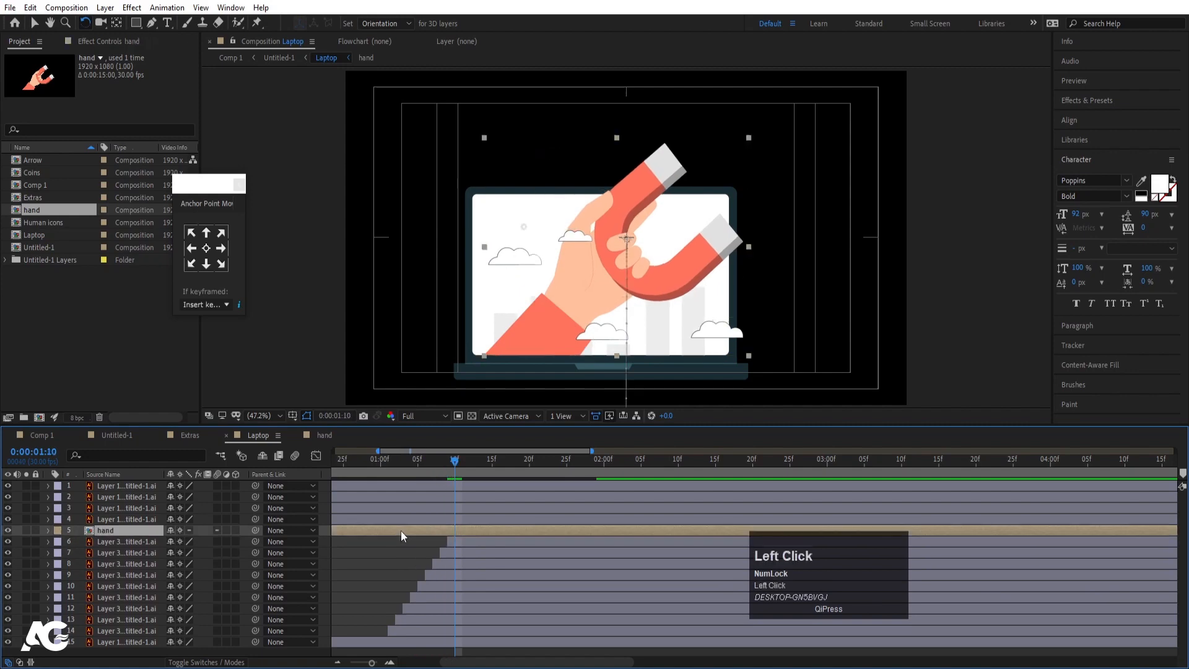
pyautogui.press('[')
pyautogui.press('pagedown')
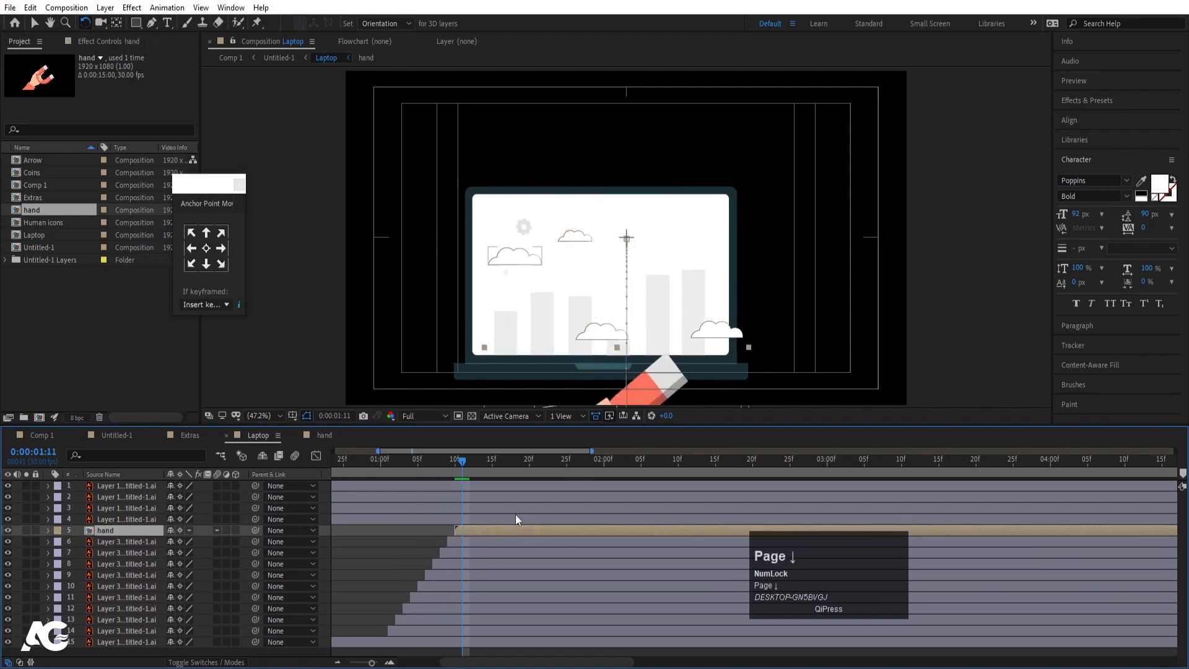
pyautogui.click(514, 515)
pyautogui.keyDown('shift'); pyautogui.click(480, 482); pyautogui.keyUp('shift')
pyautogui.press('[')
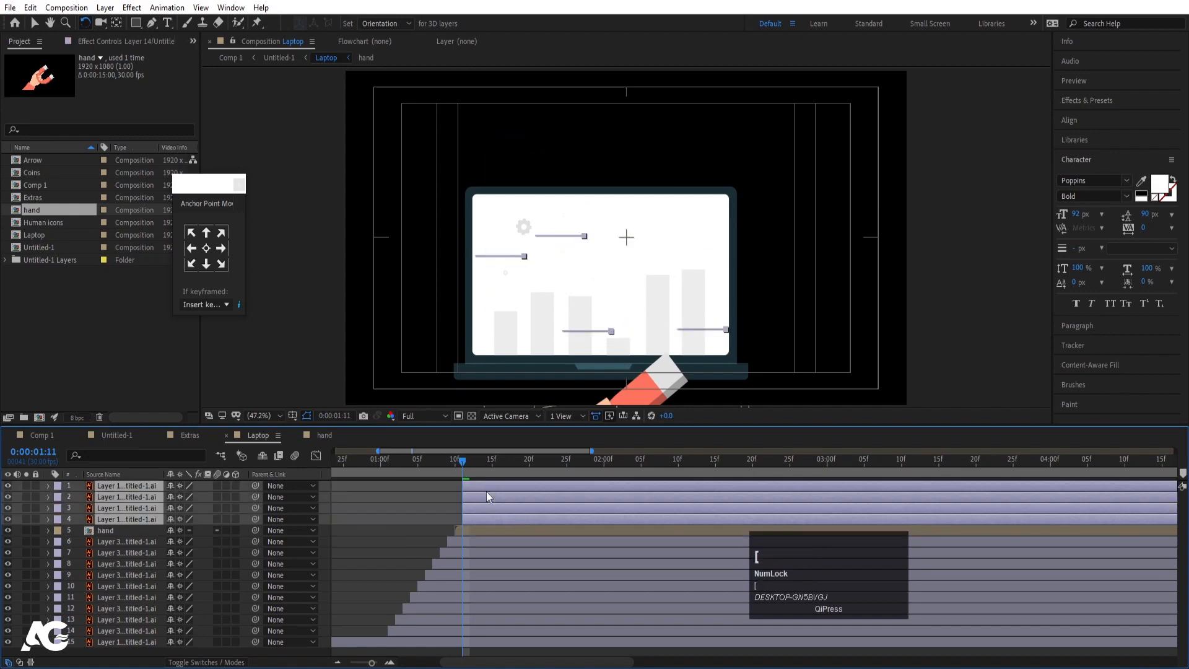
# - Preview the timing and stagger cloud layers 3, 2 and 1 to start at about 0:00:01:12, 0:00:01:14 and 0:00:01:16
pyautogui.press('space')
pyautogui.click(384, 465)
pyautogui.moveTo(384, 465); pyautogui.dragTo(302, 486)
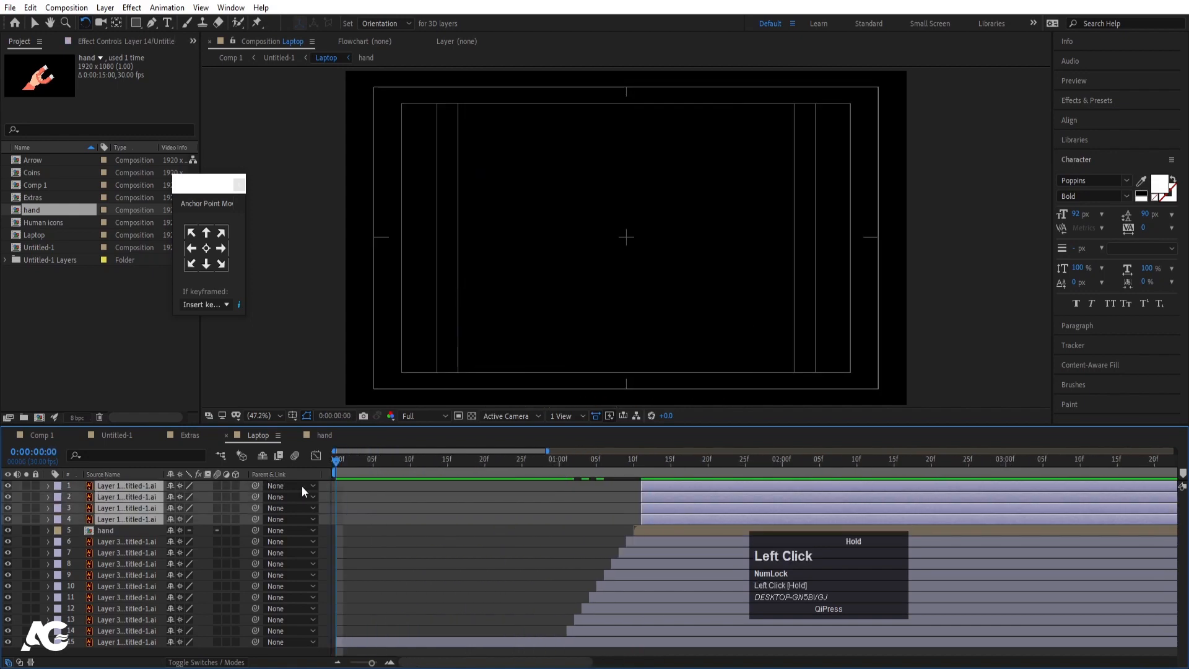
pyautogui.press('space')
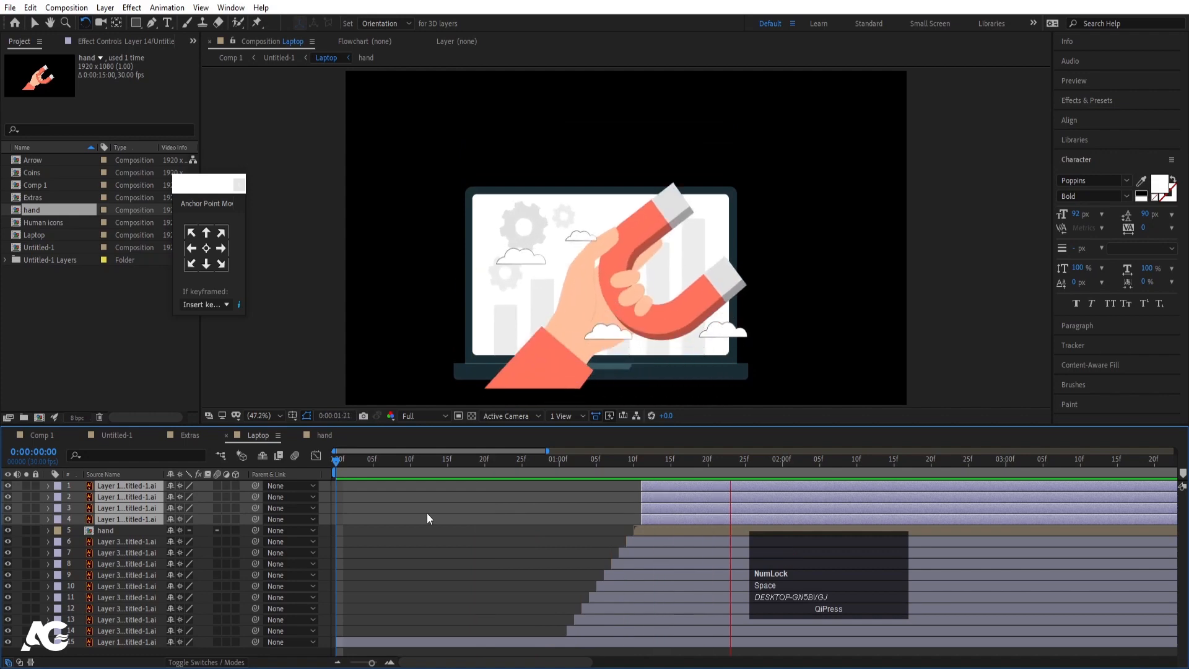
pyautogui.click(610, 495)
pyautogui.moveTo(649, 504); pyautogui.dragTo(684, 486)
pyautogui.click(655, 492)
pyautogui.click(668, 503)
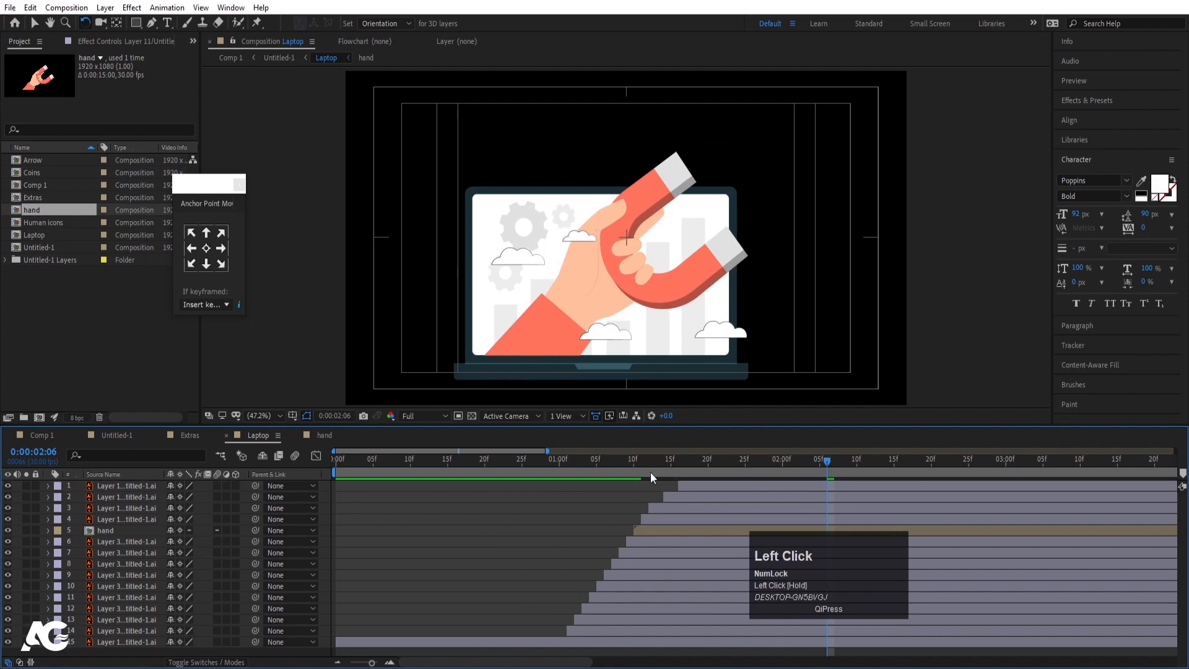
pyautogui.press('space')
pyautogui.press('space')
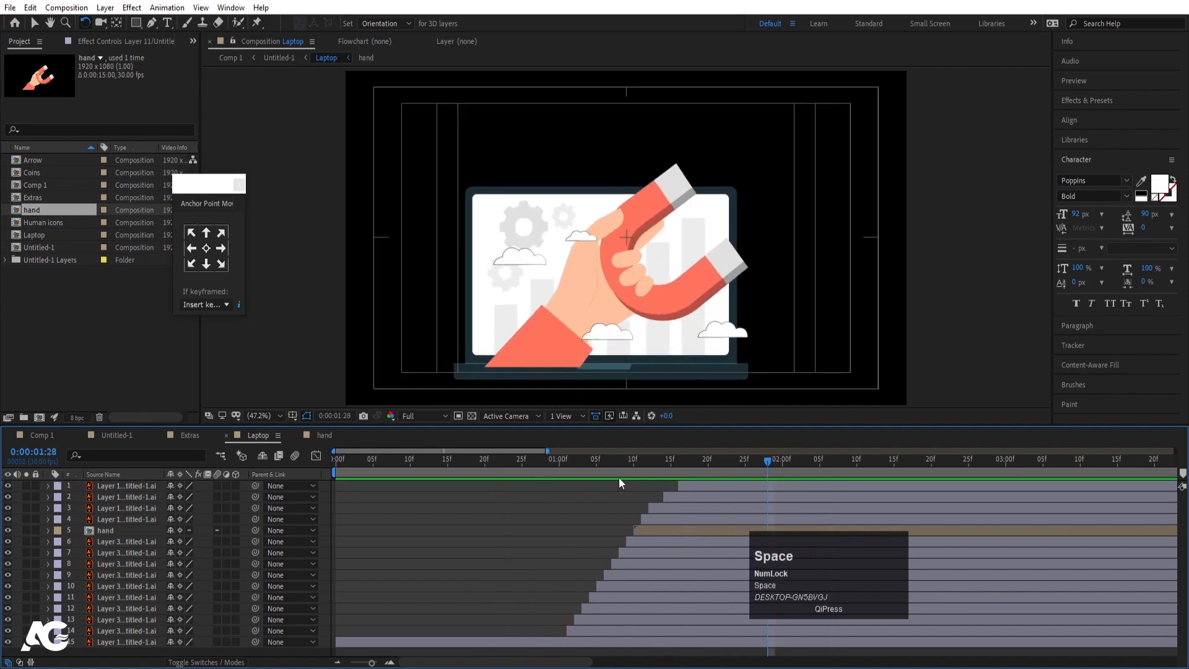
# - Shift layers 1 to 14 together about 6 frames earlier, so the first bar starts at frame 25, and preview
pyautogui.moveTo(545, 463); pyautogui.dragTo(484, 465)
pyautogui.click(612, 630)
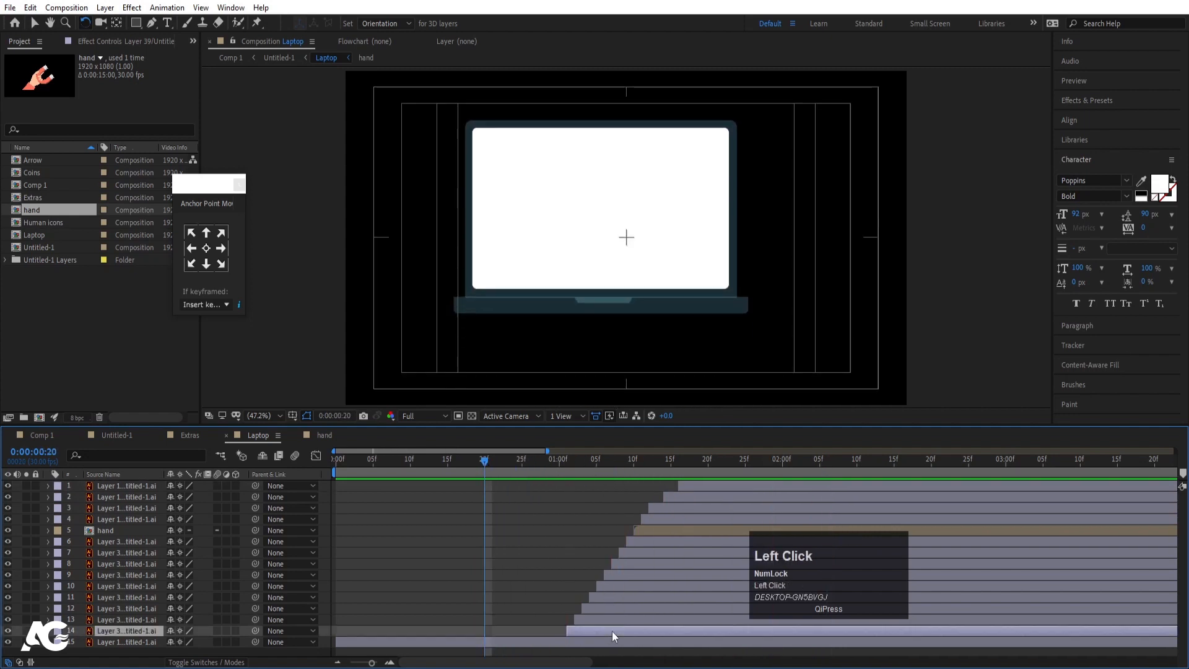
pyautogui.keyDown('shift'); pyautogui.click(740, 482); pyautogui.keyUp('shift')
pyautogui.moveTo(770, 481); pyautogui.dragTo(730, 481)
pyautogui.press('space')
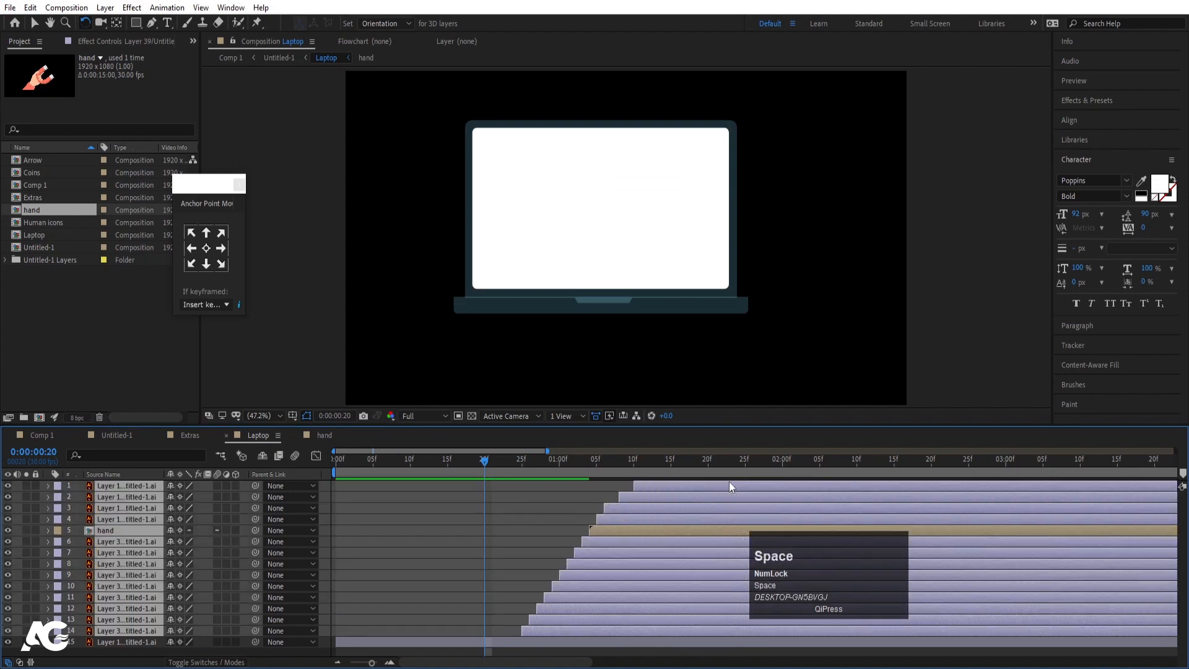
pyautogui.click(494, 529)
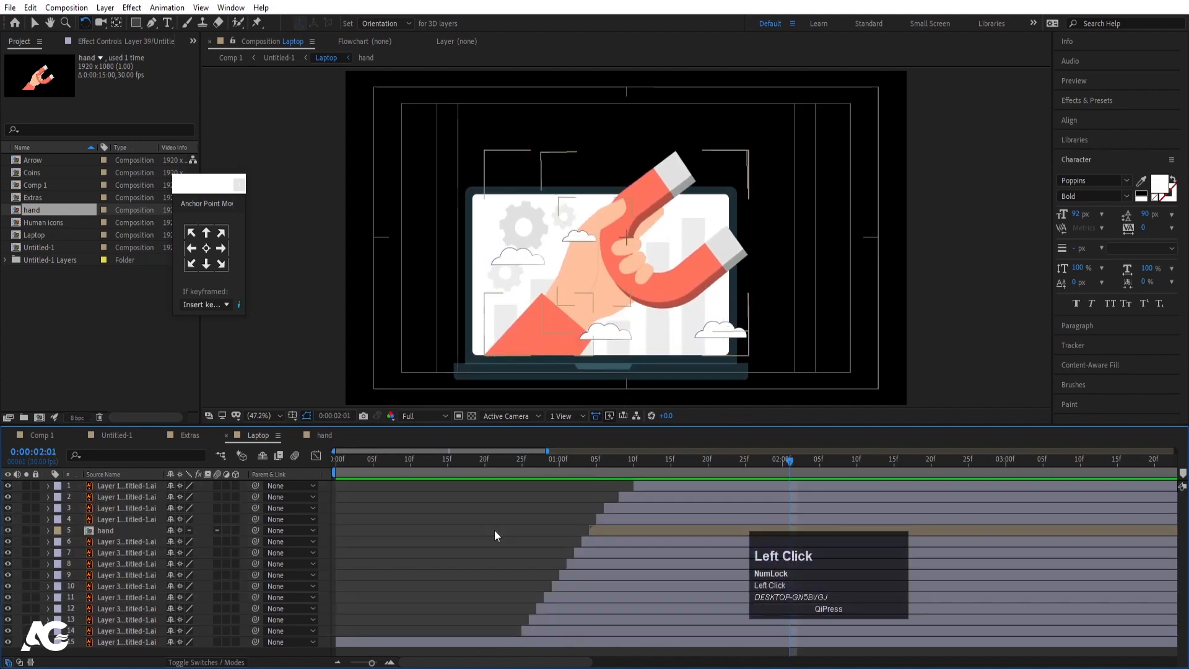
# - Draw a rectangle shape covering the laptop screen down to its lower edge and place its layer directly above the hand layer
pyautogui.click(135, 23)
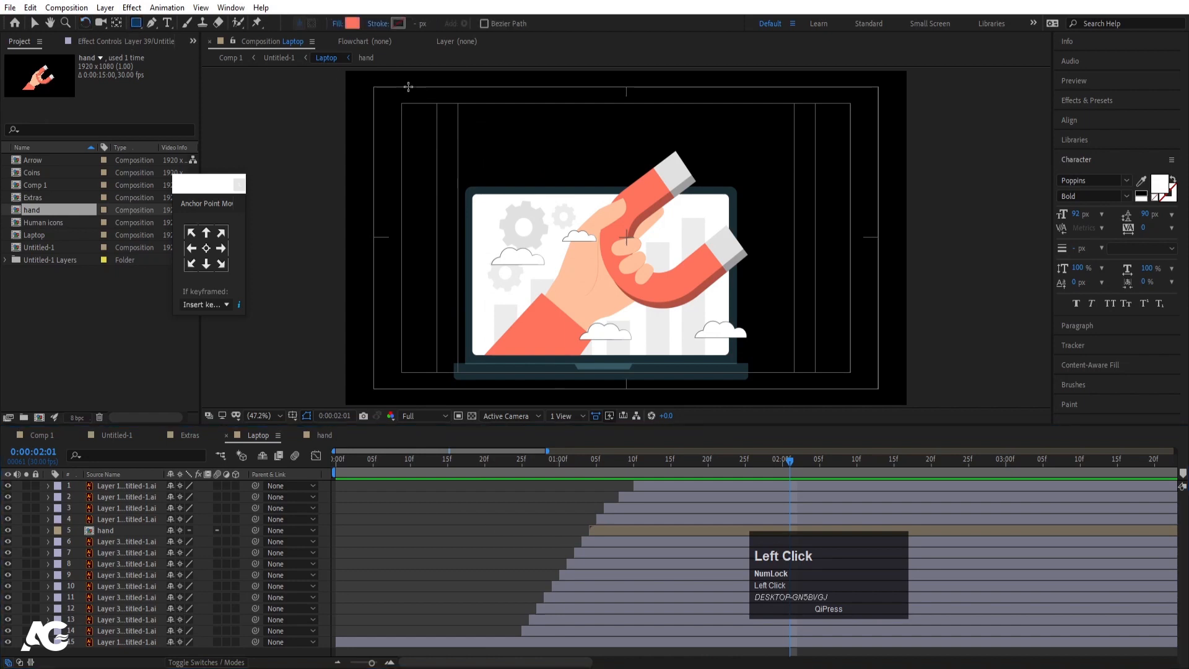
pyautogui.moveTo(409, 86); pyautogui.dragTo(827, 355)
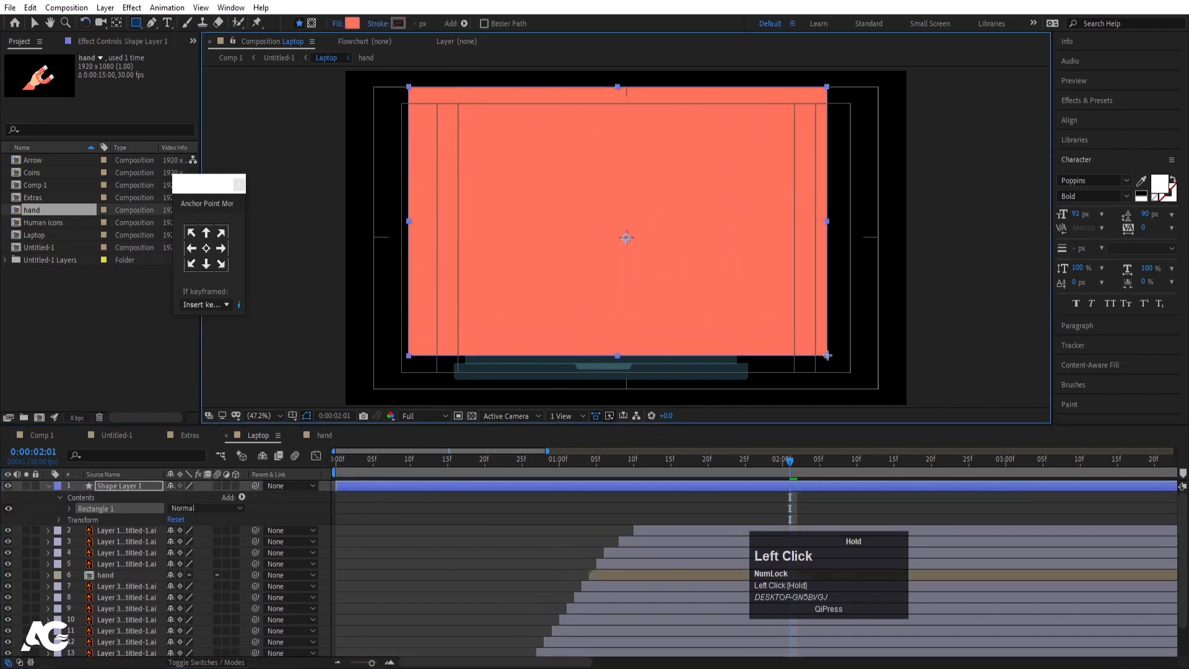
pyautogui.click(124, 474)
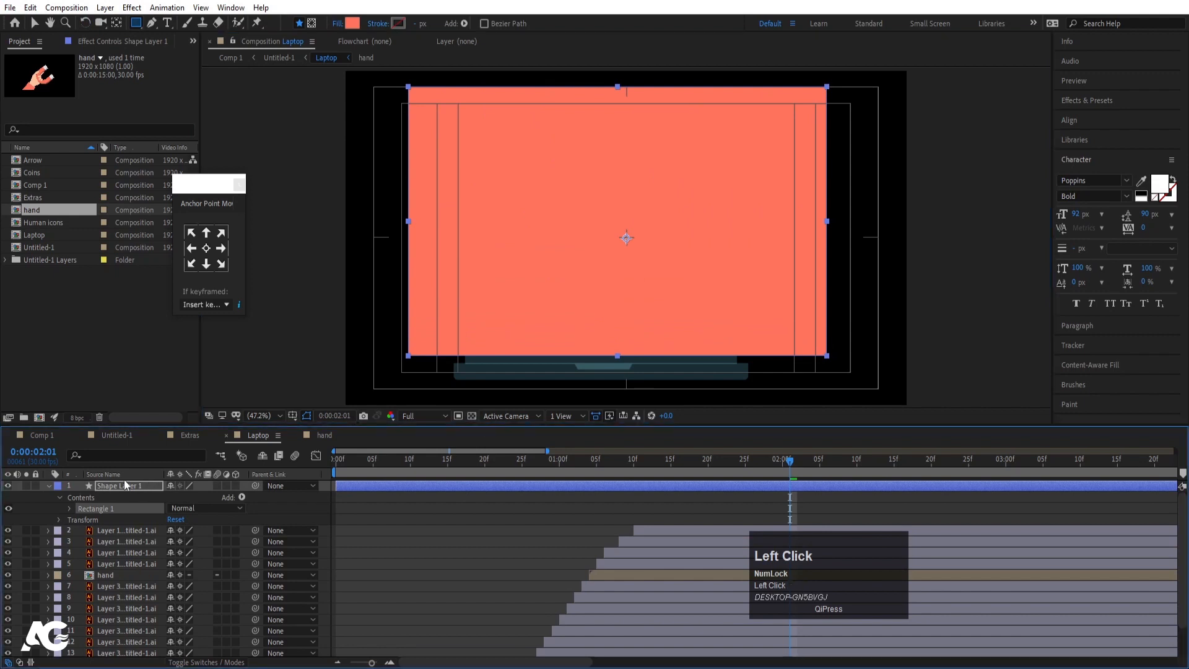
pyautogui.moveTo(155, 553); pyautogui.dragTo(164, 565)
# - Set the hand layer's track matte to Alpha Matte "Shape Layer 1" and preview the hand's entrance
pyautogui.click(109, 575)
pyautogui.press('F4')
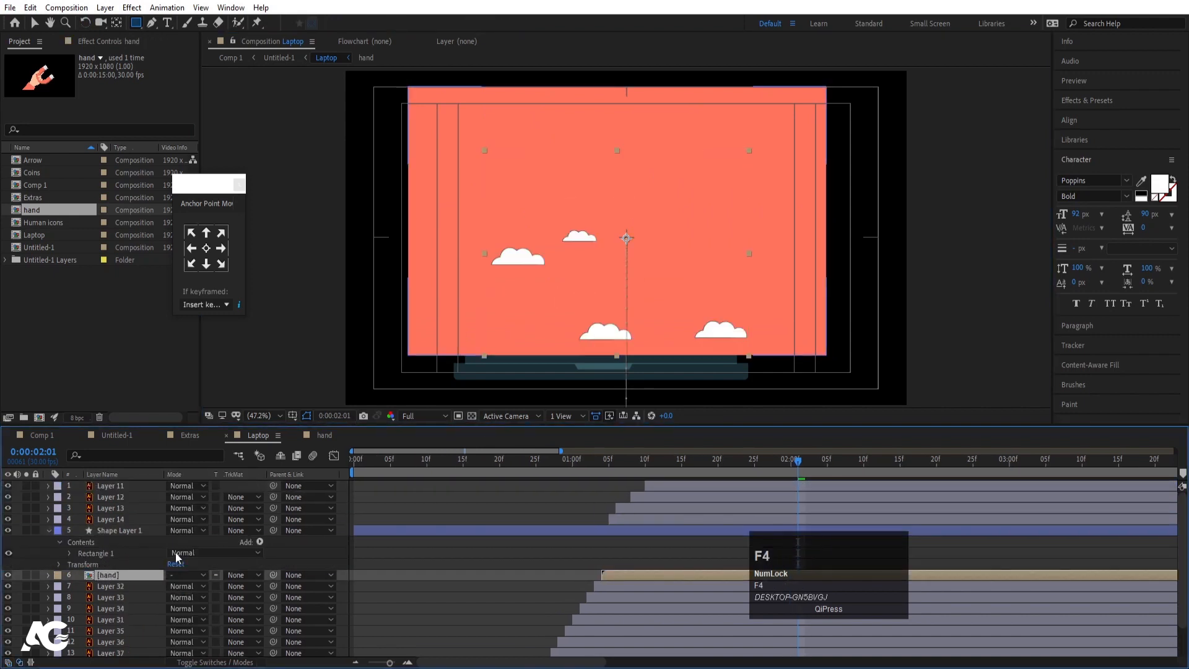
pyautogui.click(233, 580)
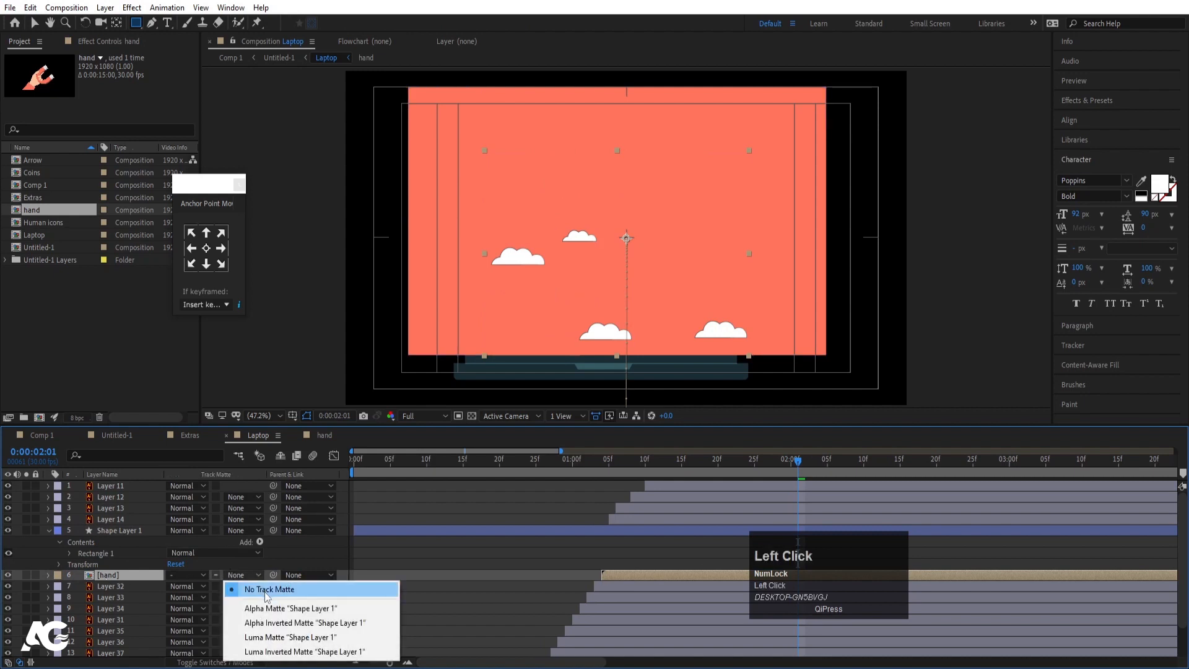
pyautogui.click(273, 608)
pyautogui.click(580, 461)
pyautogui.press('space')
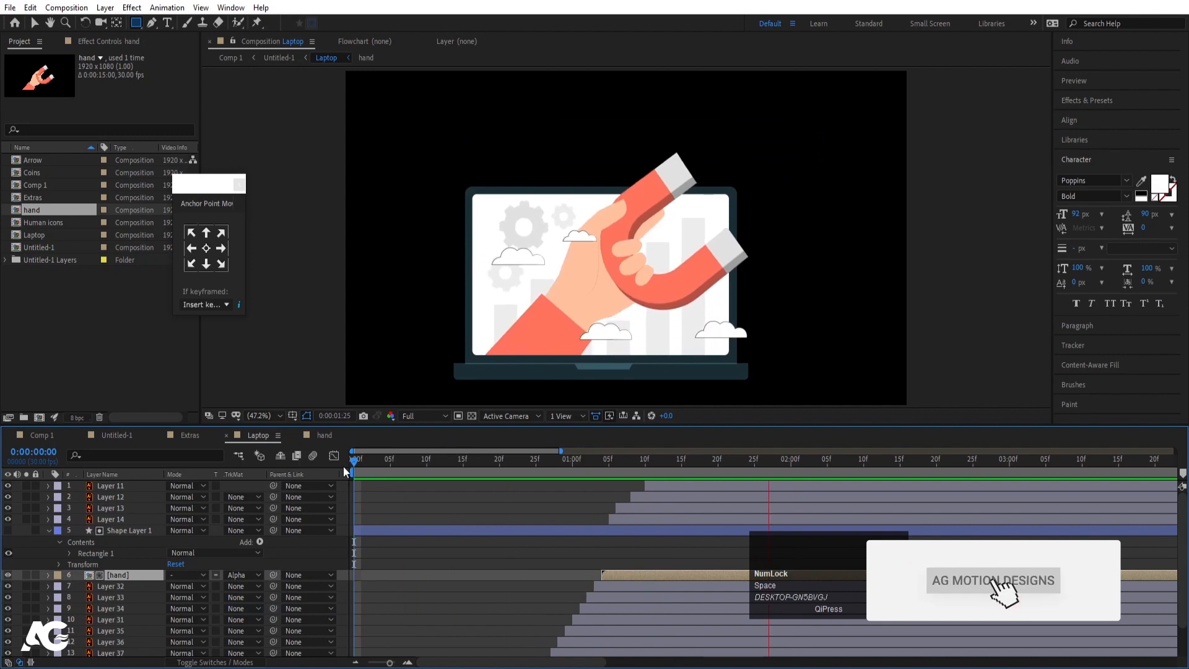
# - Collapse the open layer properties and preview the laptop animation from the start in the Untitled-1 composition
pyautogui.click(445, 493)
pyautogui.press('u')
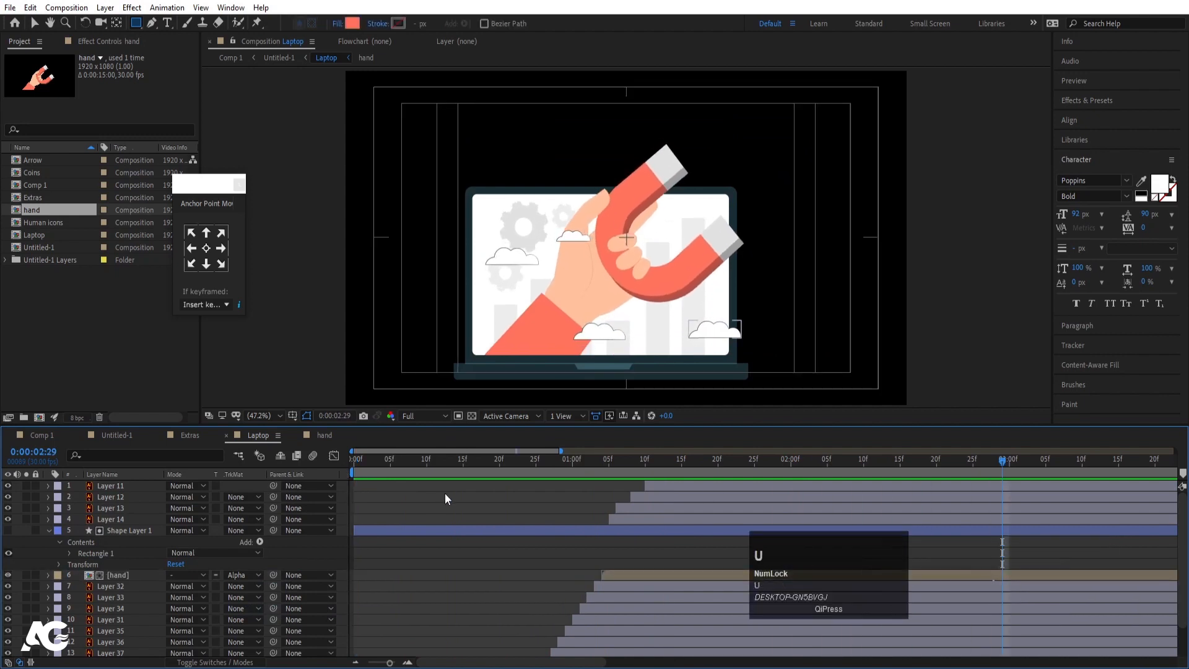
pyautogui.press('u')
pyautogui.press('-')
pyautogui.press('-')
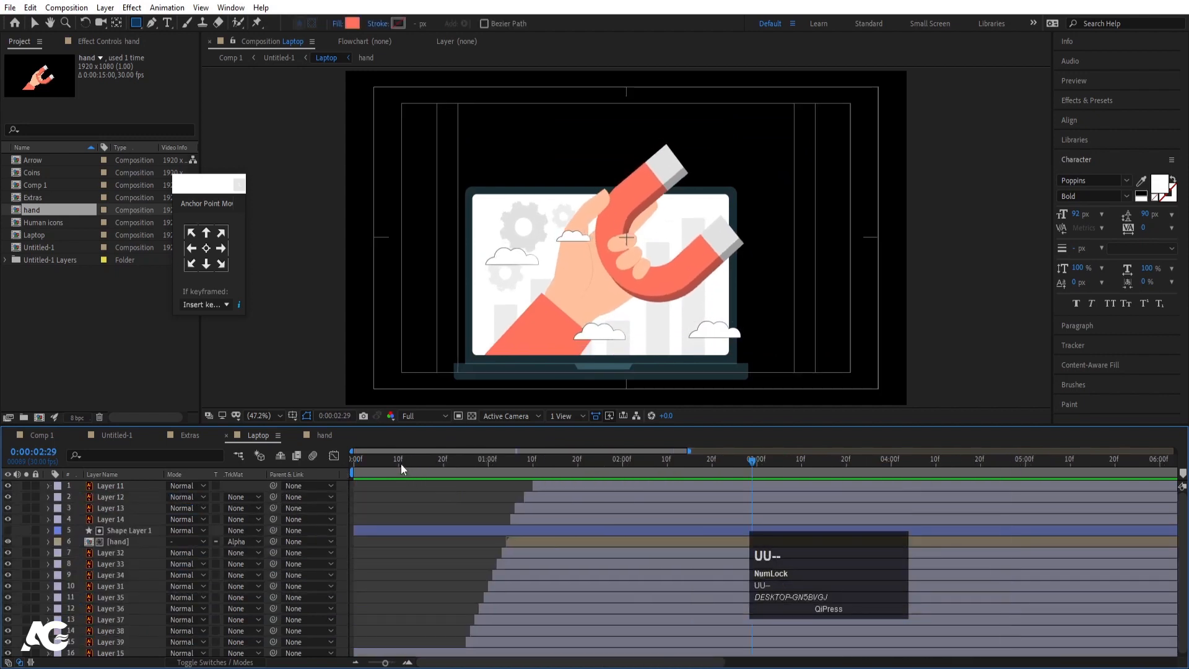
pyautogui.moveTo(400, 464); pyautogui.dragTo(271, 479)
pyautogui.click(126, 440)
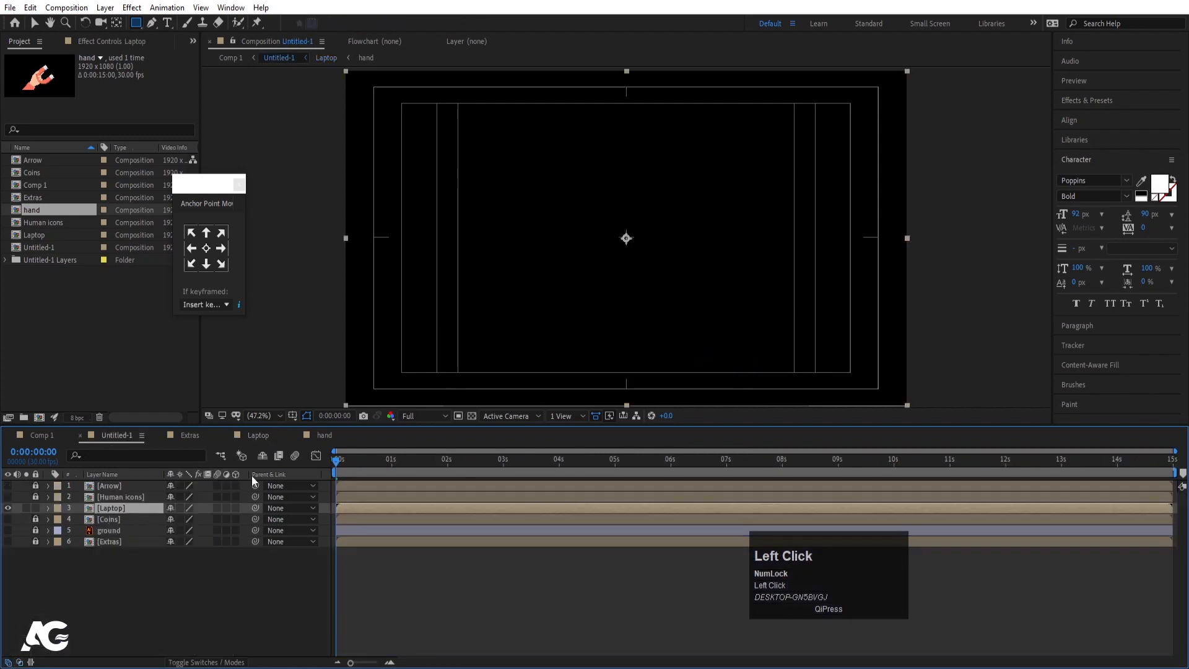
pyautogui.press('space')
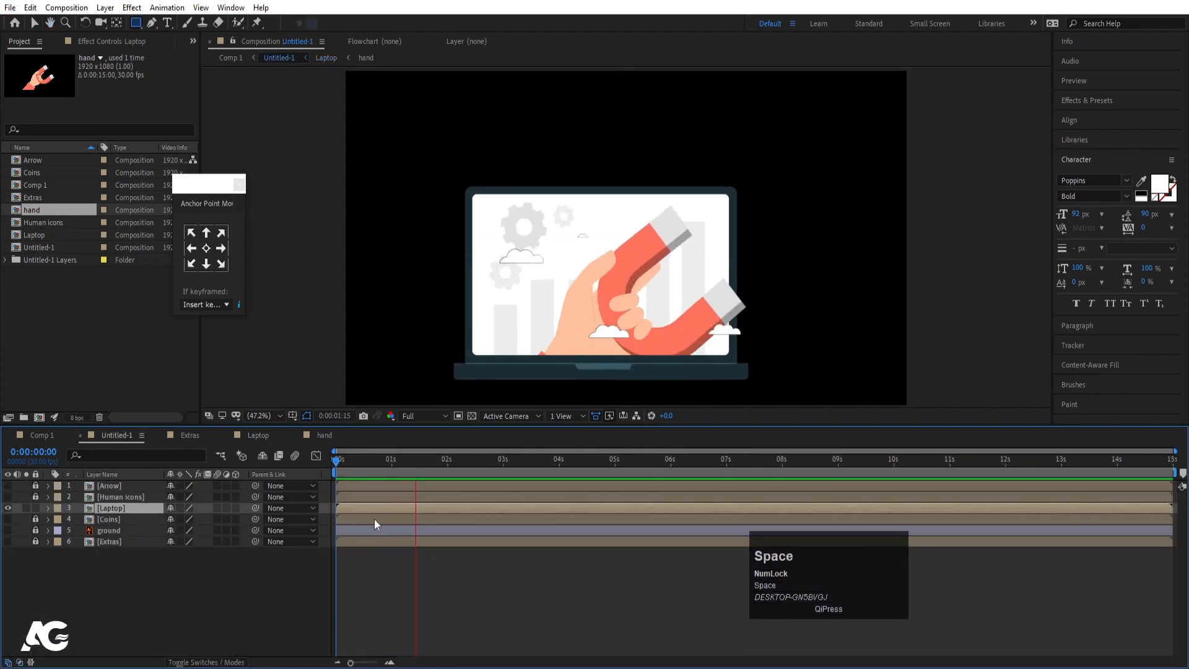
pyautogui.moveTo(390, 463); pyautogui.dragTo(65, 503)
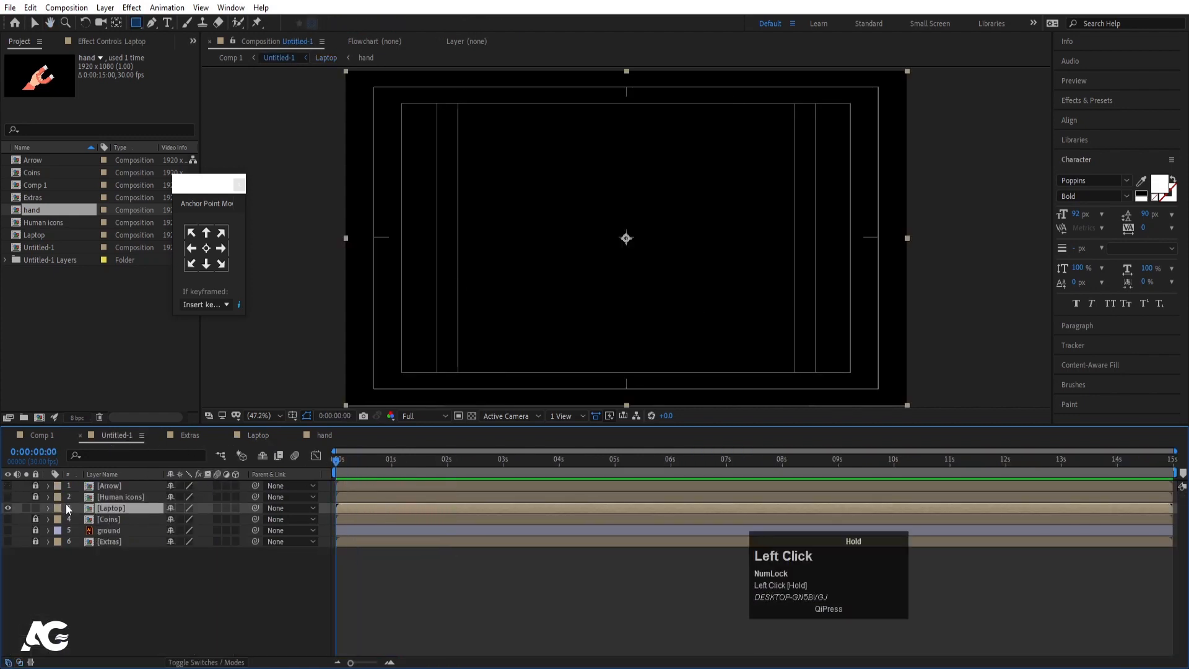
# - Show and unlock the Arrow layer and open its composition
pyautogui.click(7, 485)
pyautogui.click(35, 486)
pyautogui.doubleClick(112, 485)
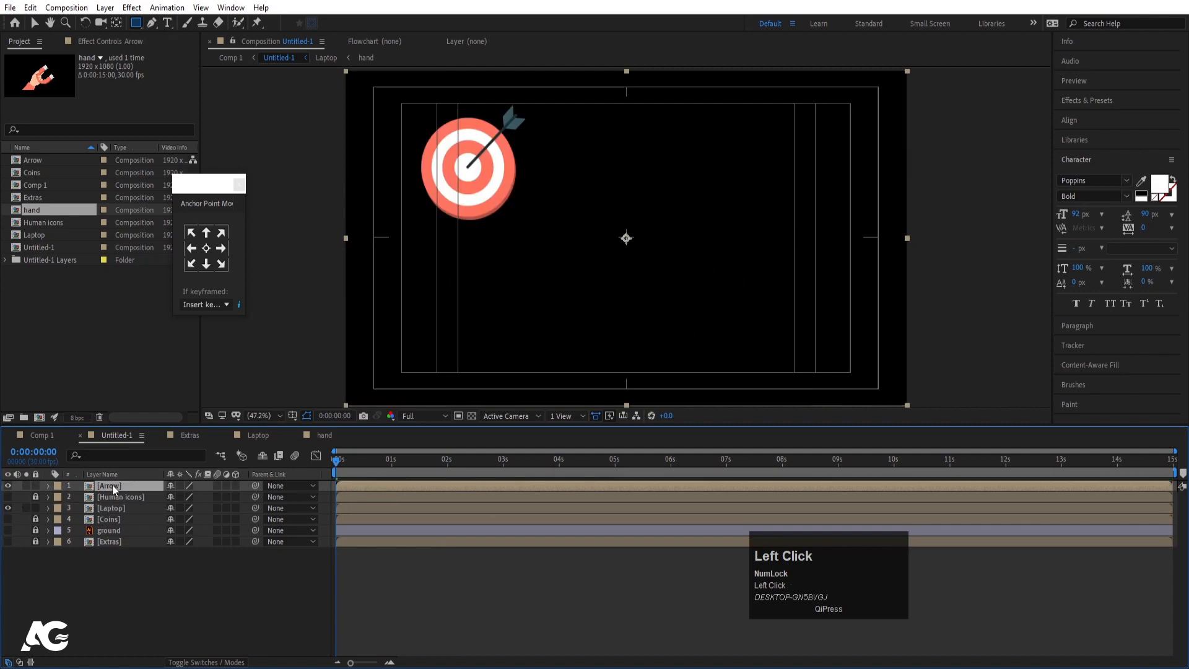
# - Set the scale of the target, Layer 2, to 0% and add a scale keyframe at 0:00:00:00
pyautogui.click(142, 501)
pyautogui.press('s')
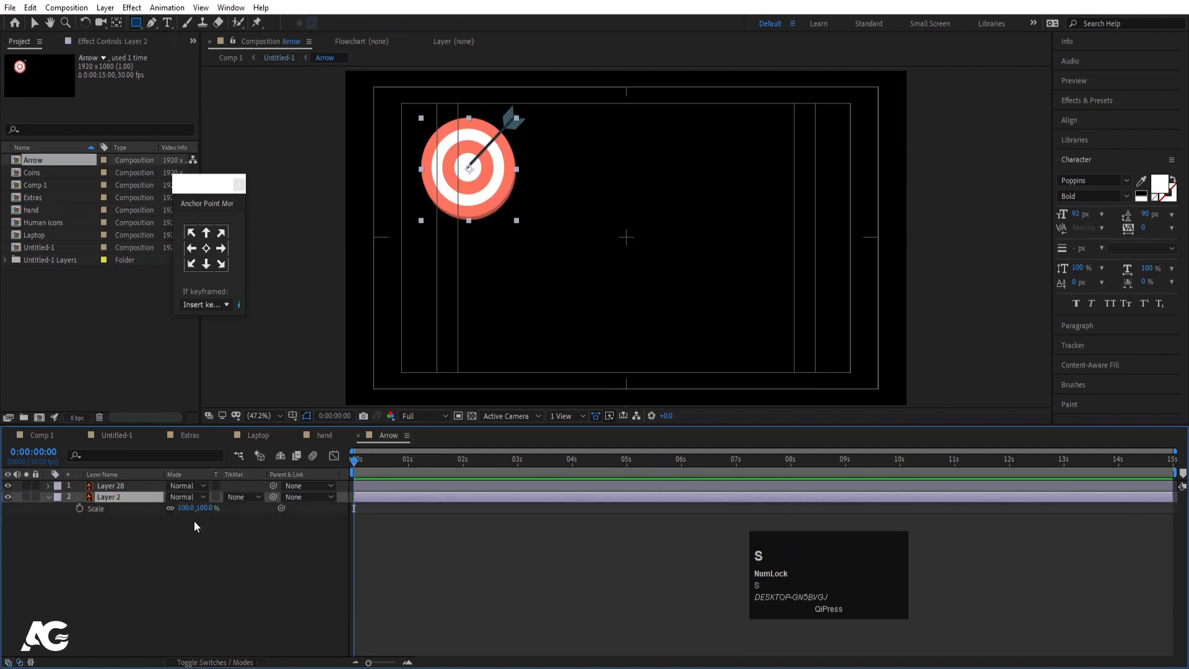
pyautogui.click(186, 507)
pyautogui.write('10')
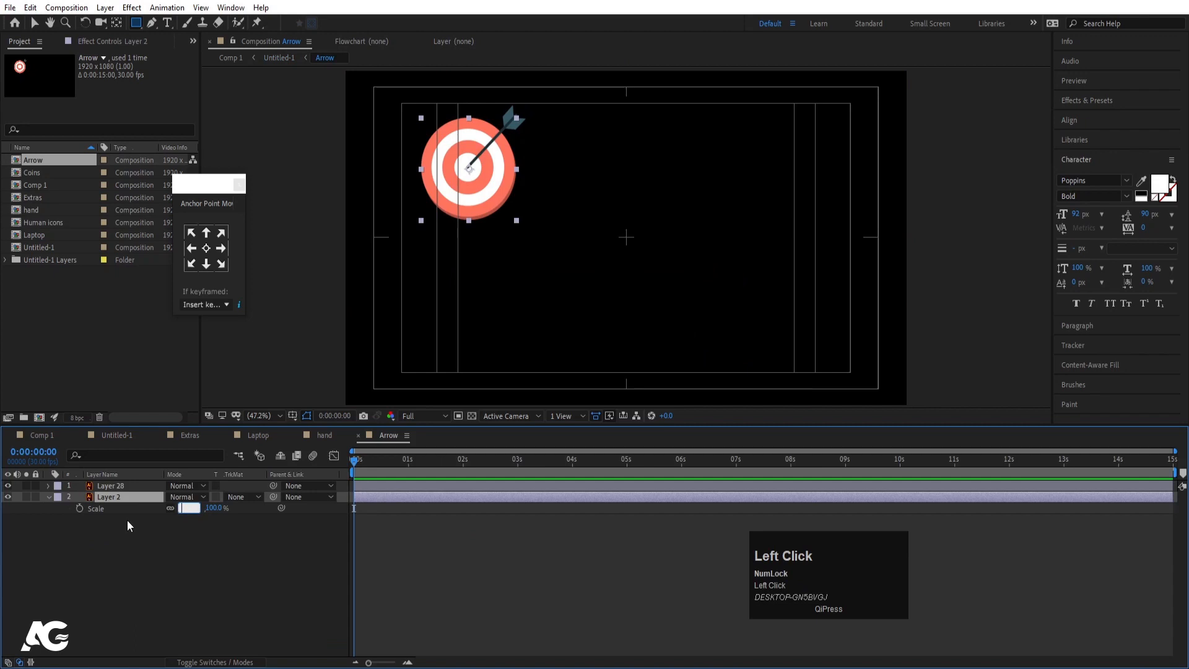
pyautogui.press('Return')
pyautogui.click(79, 508)
# - Set the target's scale to 100% at 0:00:01:00 and ease both scale keyframes
pyautogui.press('=')
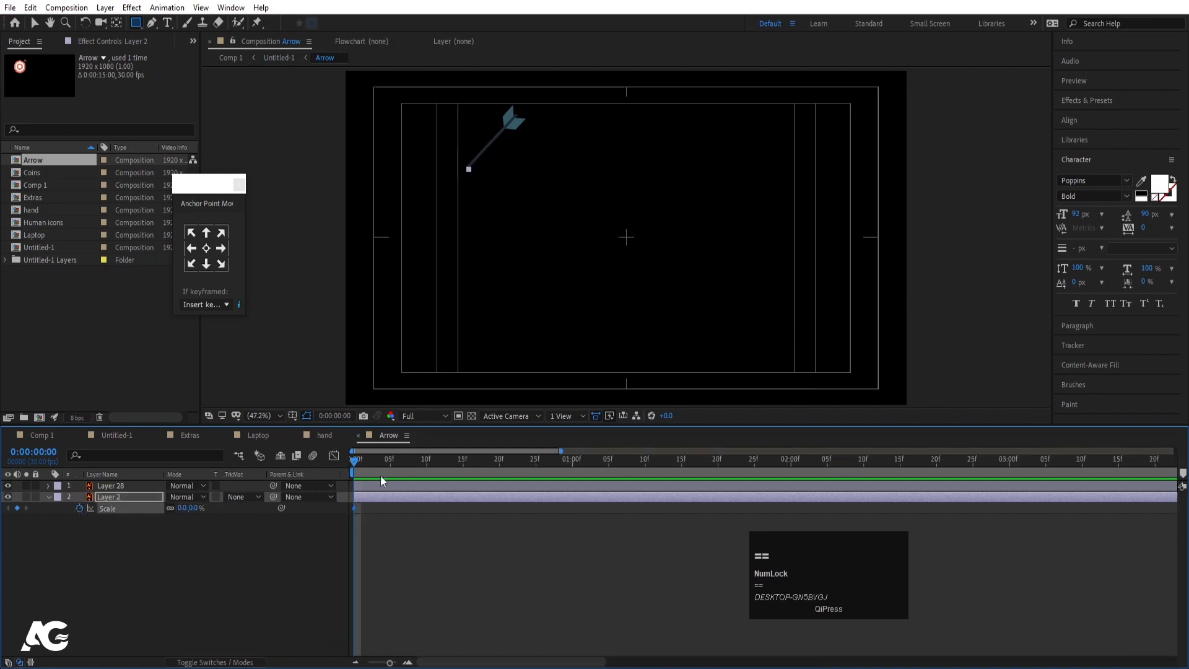
pyautogui.click(498, 462)
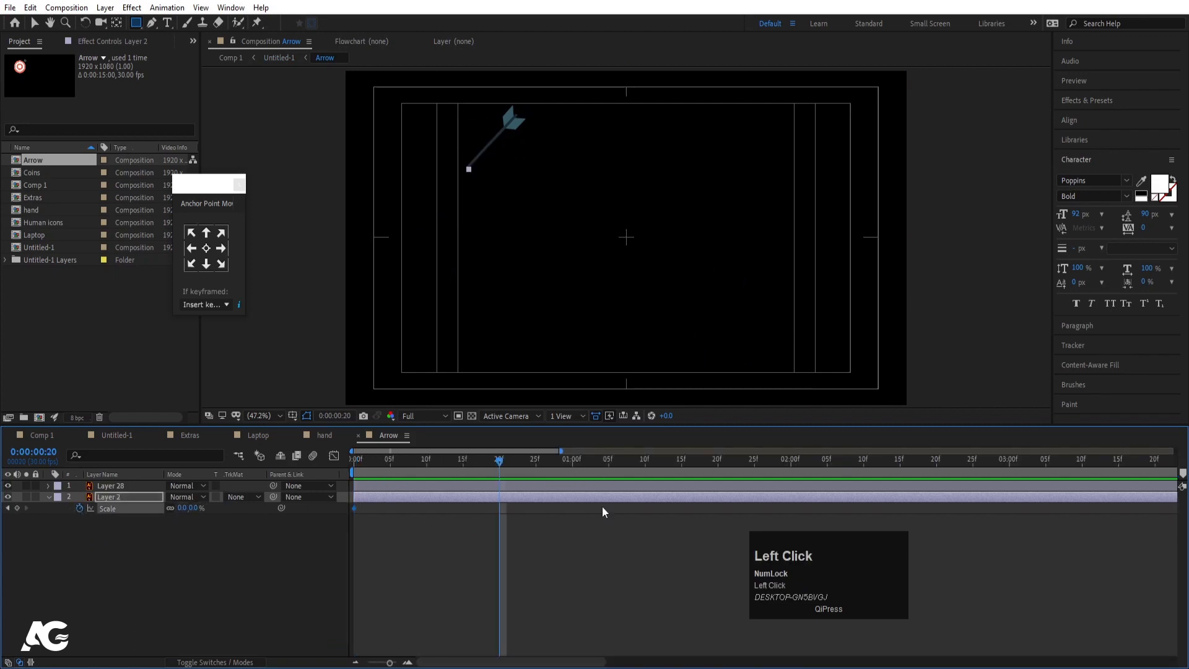
pyautogui.click(571, 459)
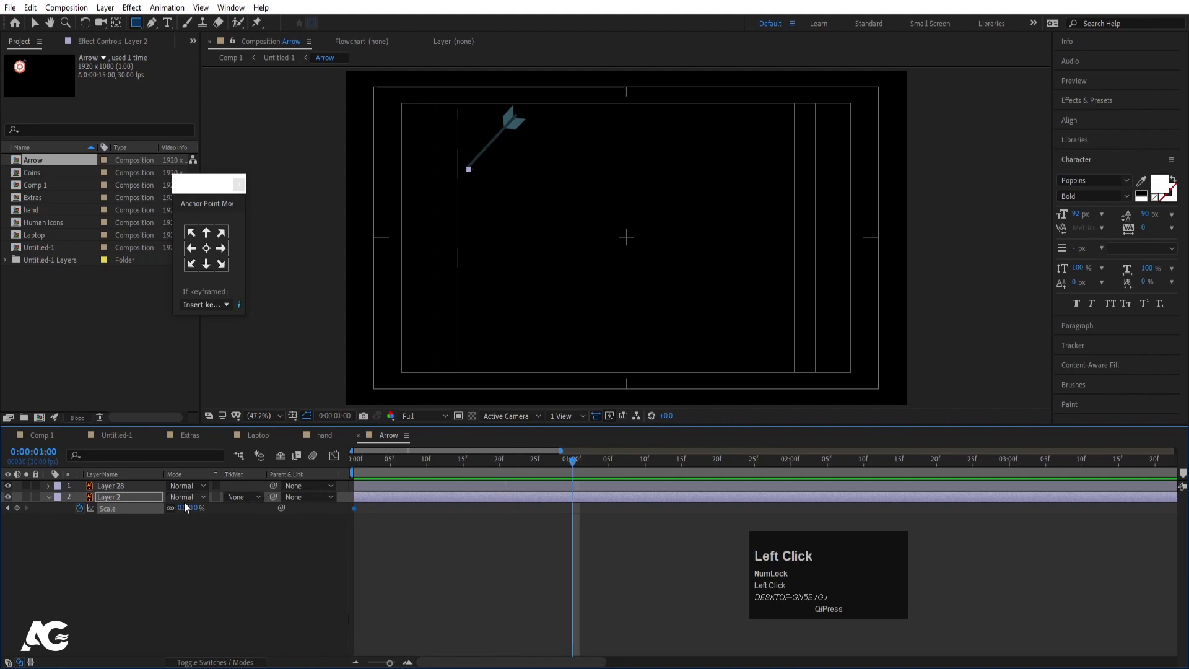
pyautogui.write('100')
pyautogui.press('Return')
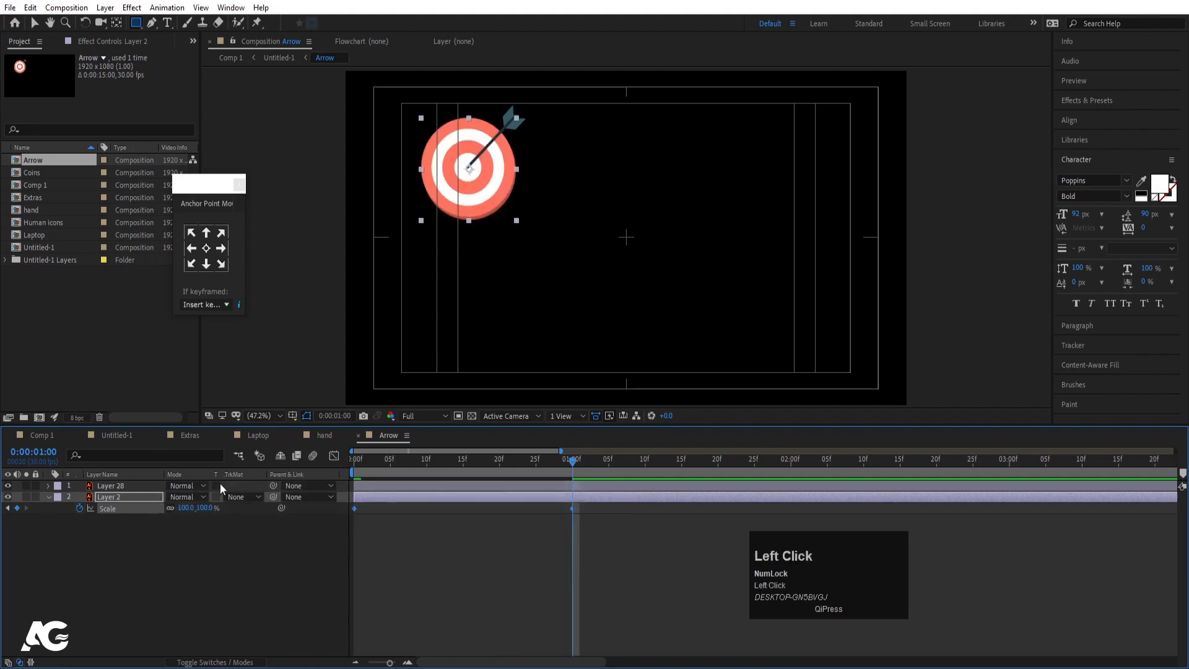
# - Start the arrow, Layer 28, at 0:00:01:00 and add a position keyframe there
pyautogui.click(499, 485)
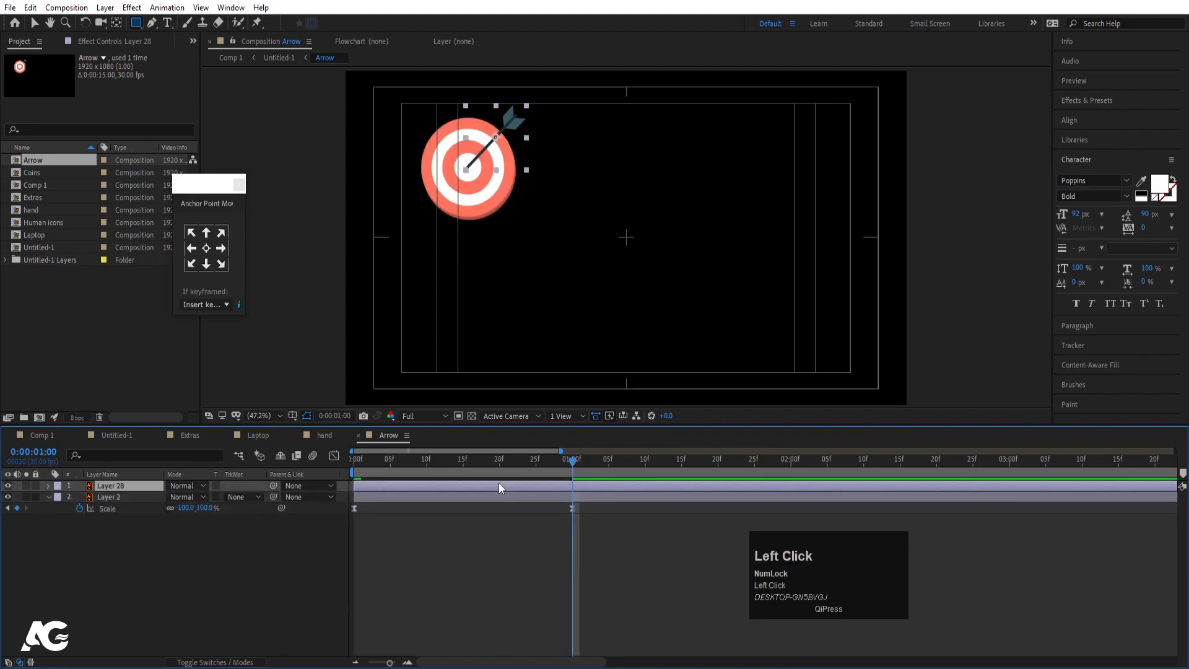
pyautogui.press('[')
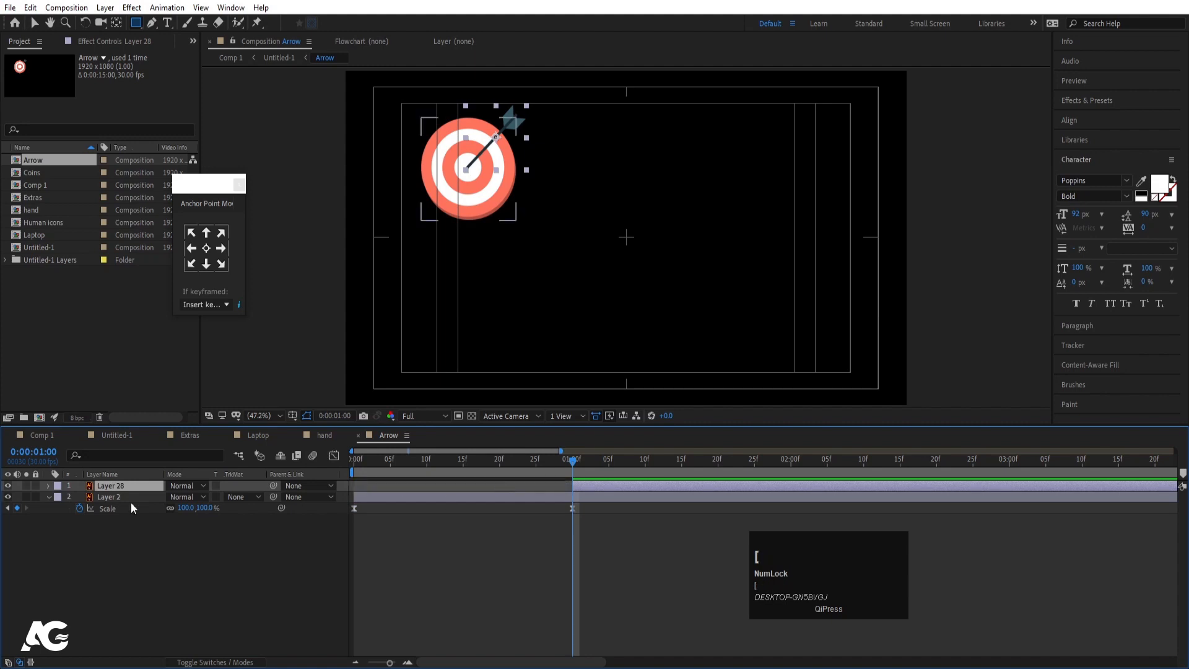
pyautogui.press('p')
pyautogui.click(76, 498)
# - Add a second position keyframe for the arrow at 0:00:01:08, keeping it in the target's centre
pyautogui.press('-')
pyautogui.press('-')
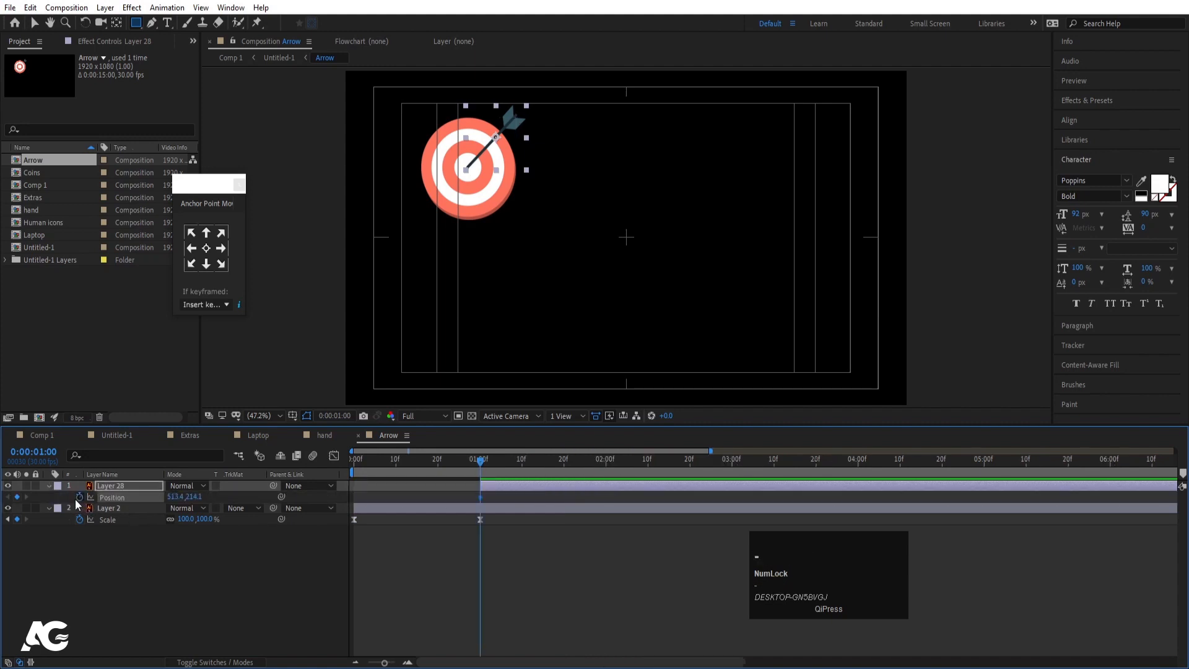
pyautogui.press('space')
pyautogui.press('space')
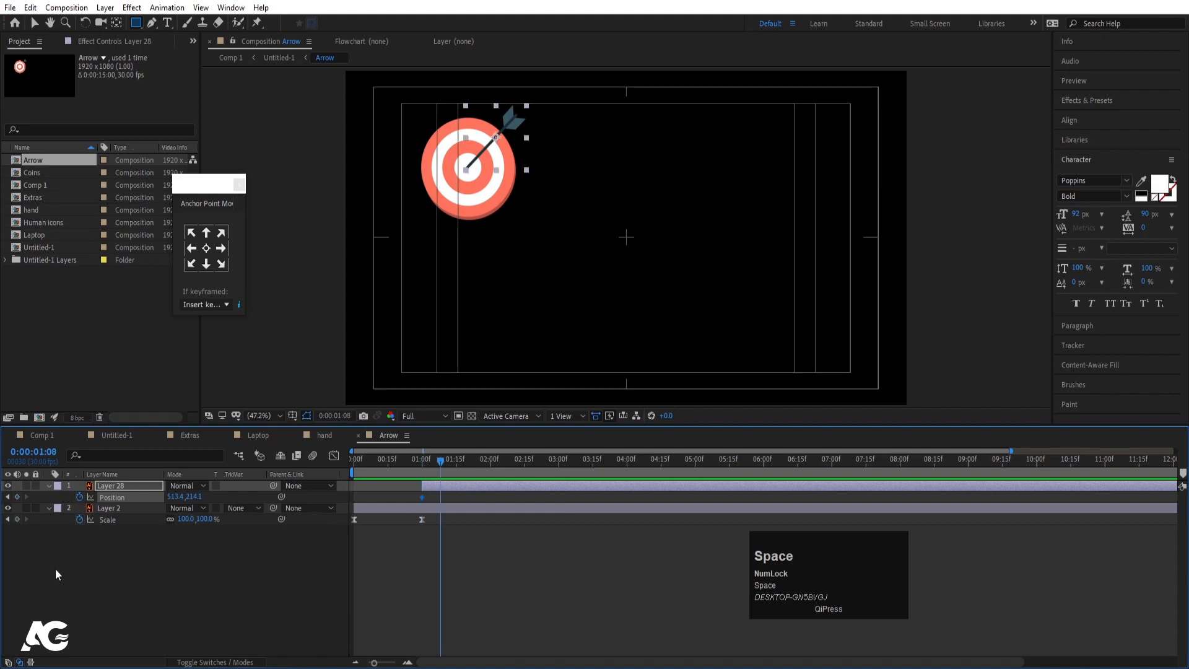
pyautogui.click(16, 498)
# - Move the arrow diagonally up and right out of the frame at its 0:00:01:00 keyframe and preview its flight into the target
pyautogui.press('j')
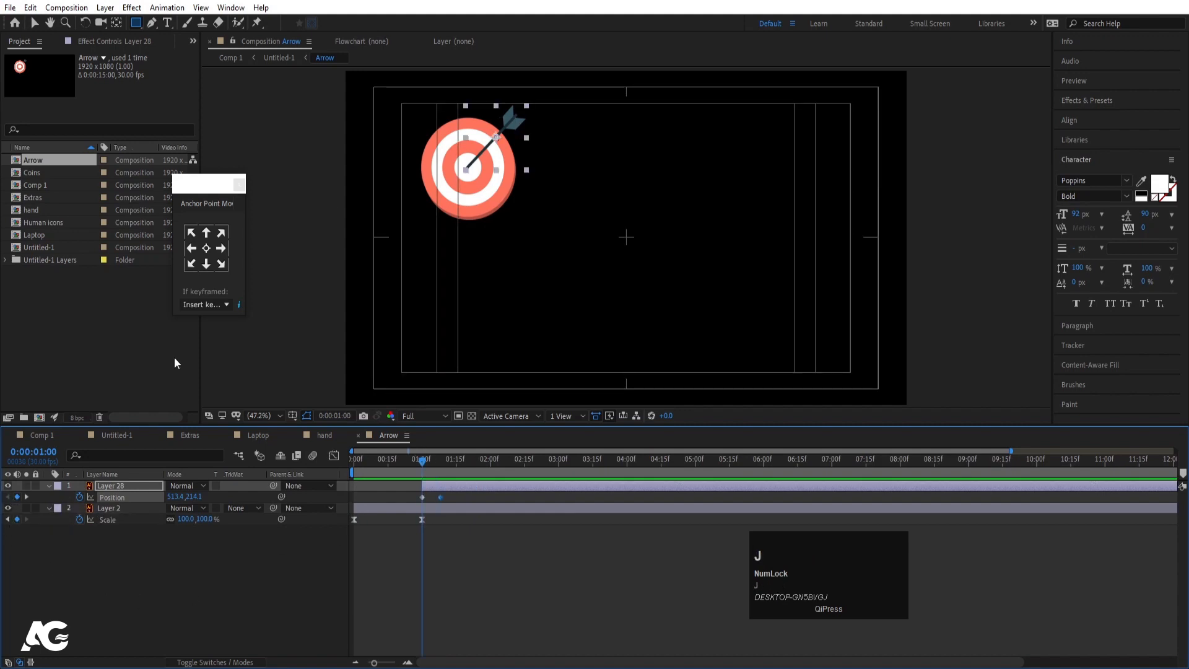
pyautogui.press('v')
pyautogui.moveTo(506, 156); pyautogui.dragTo(640, 7)
pyautogui.press('space')
pyautogui.press('space')
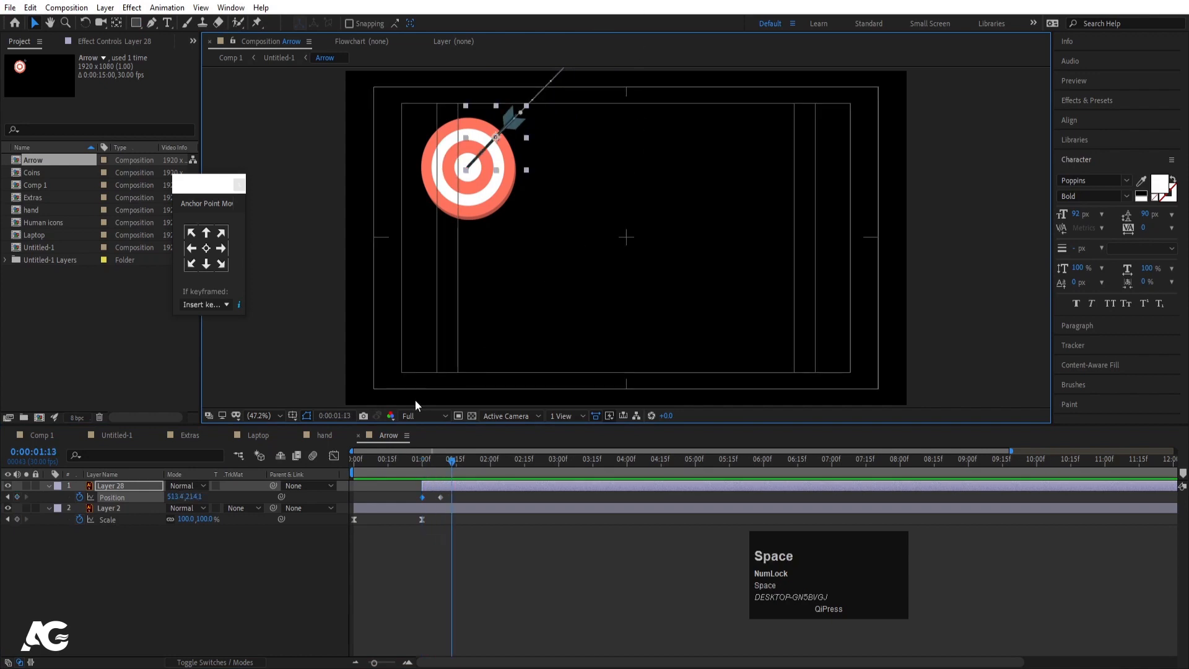
# - Add 100% scale keyframes to the target, Layer 2, at 0:00:01:08 and 0:00:01:10
pyautogui.press('j')
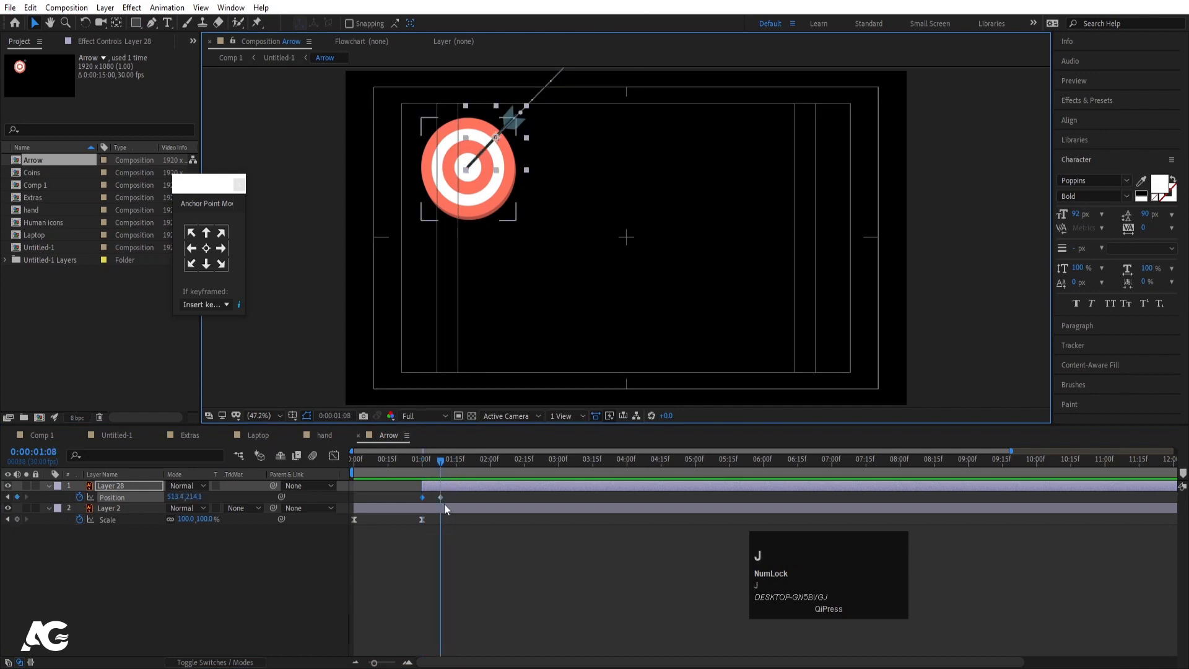
pyautogui.click(444, 508)
pyautogui.click(17, 519)
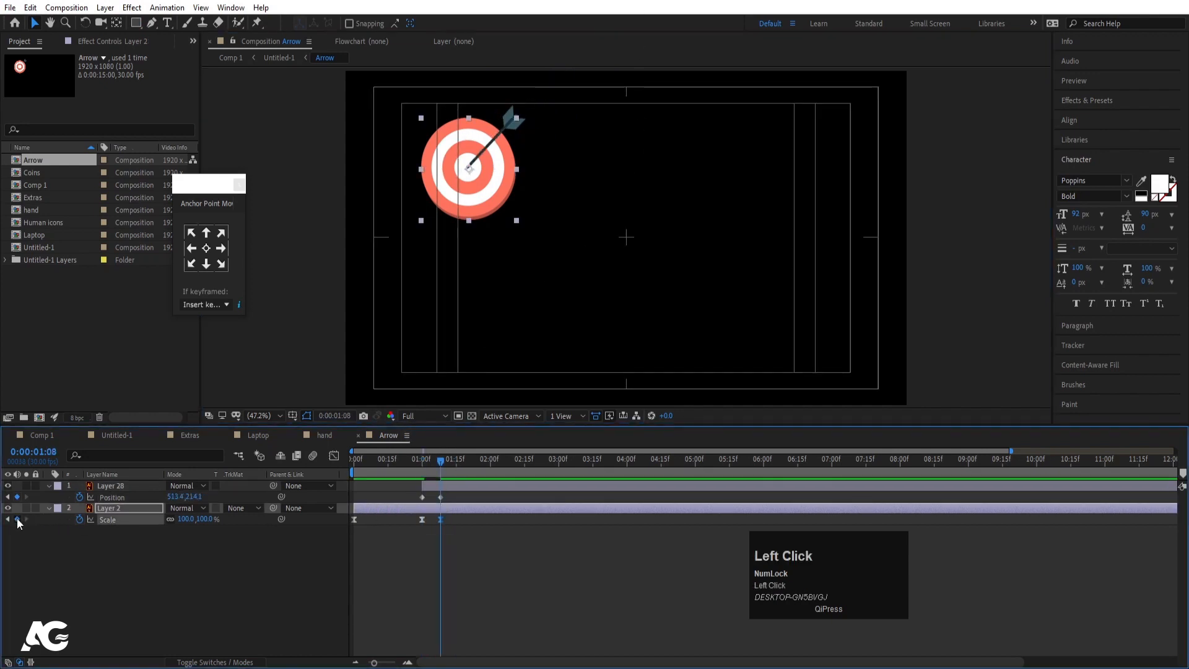
pyautogui.press('=')
pyautogui.press('=')
pyautogui.press('pagedown')
pyautogui.press('pagedown')
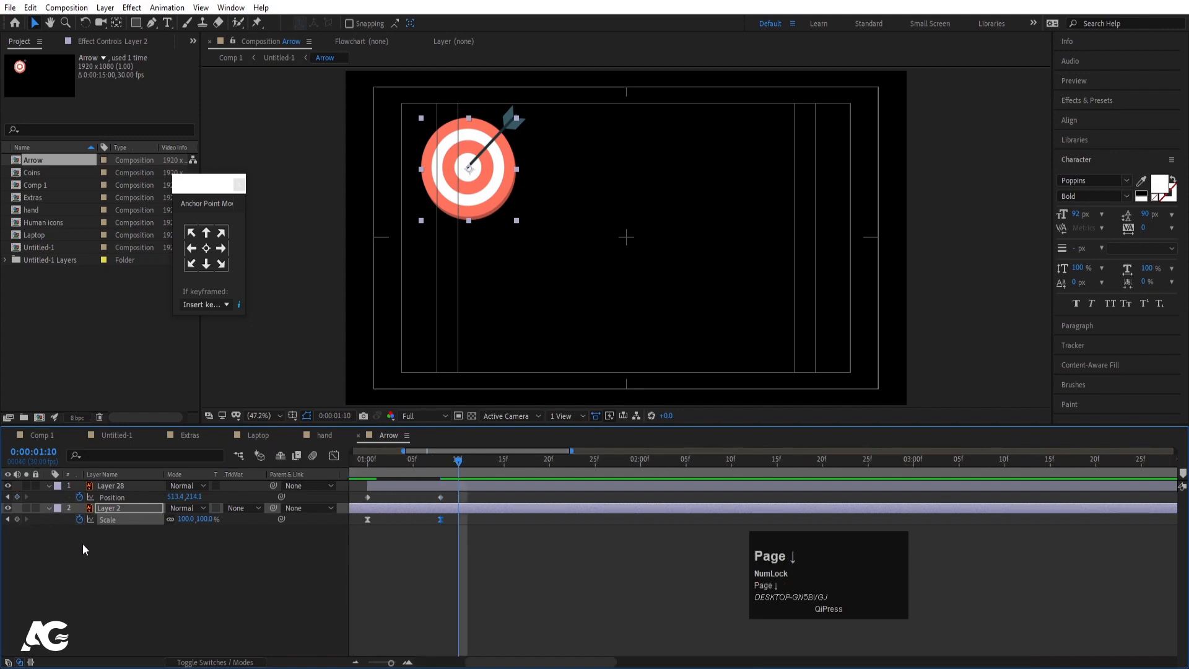
pyautogui.click(17, 519)
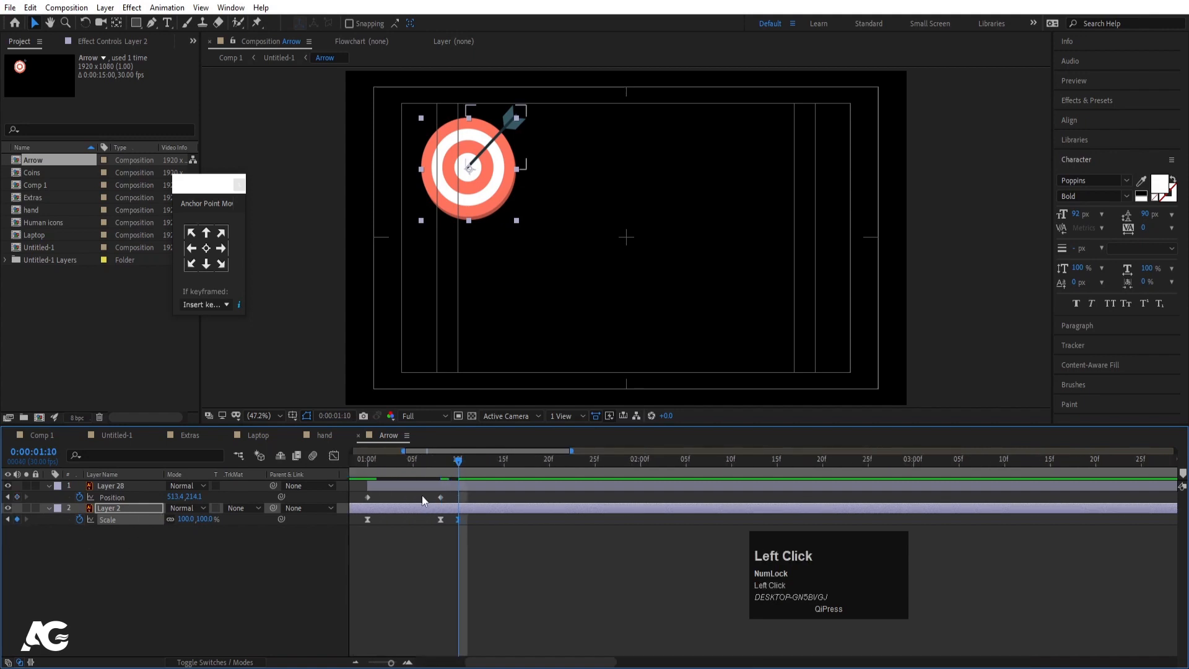
# - Set the target's scale to 90% at 0:00:01:09 and preview the impact when the arrow hits
pyautogui.press('pageup')
pyautogui.click(186, 520)
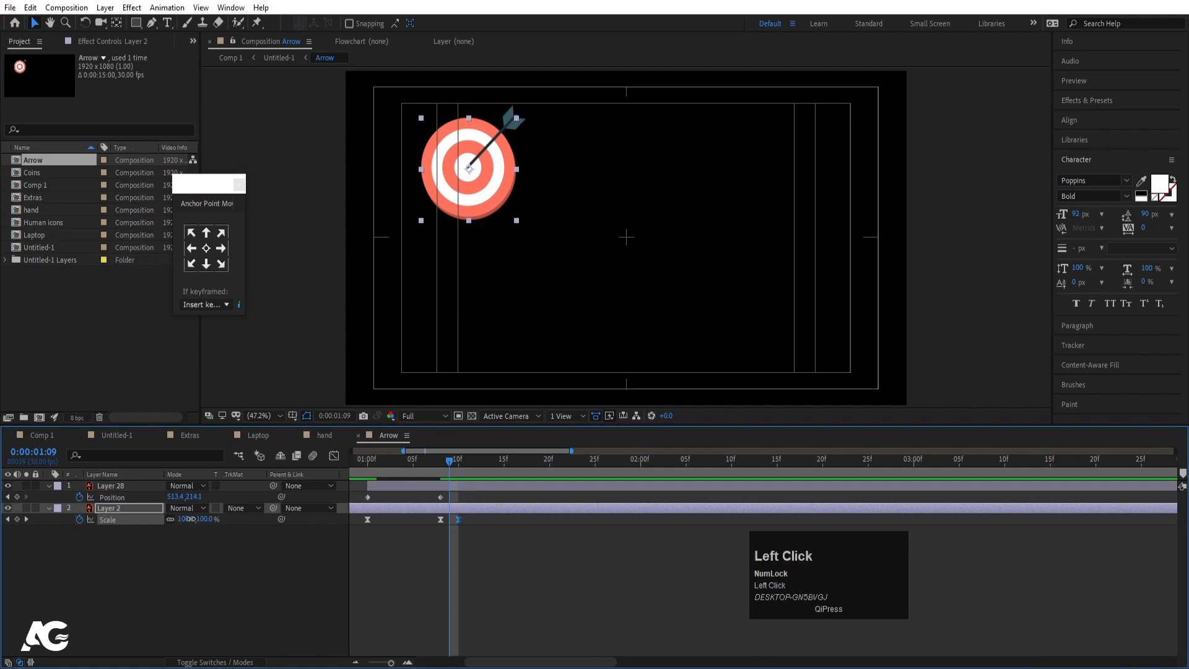
pyautogui.write('90')
pyautogui.press('Return')
pyautogui.click(422, 464)
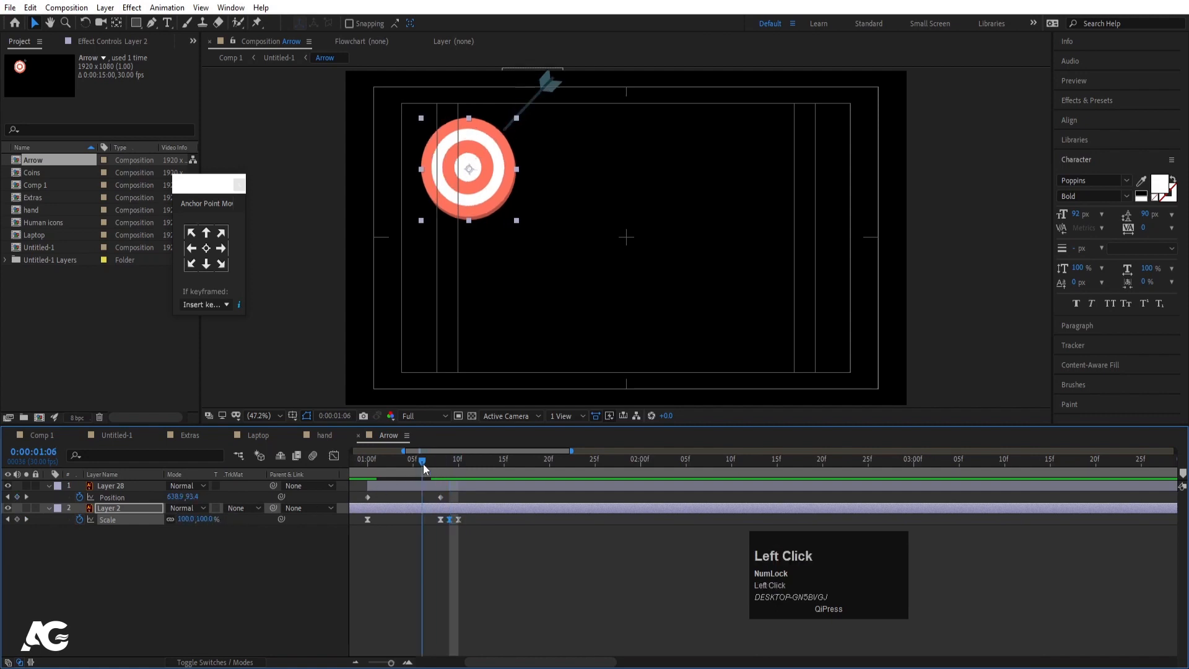
pyautogui.press('space')
pyautogui.click(431, 470)
pyautogui.press('space')
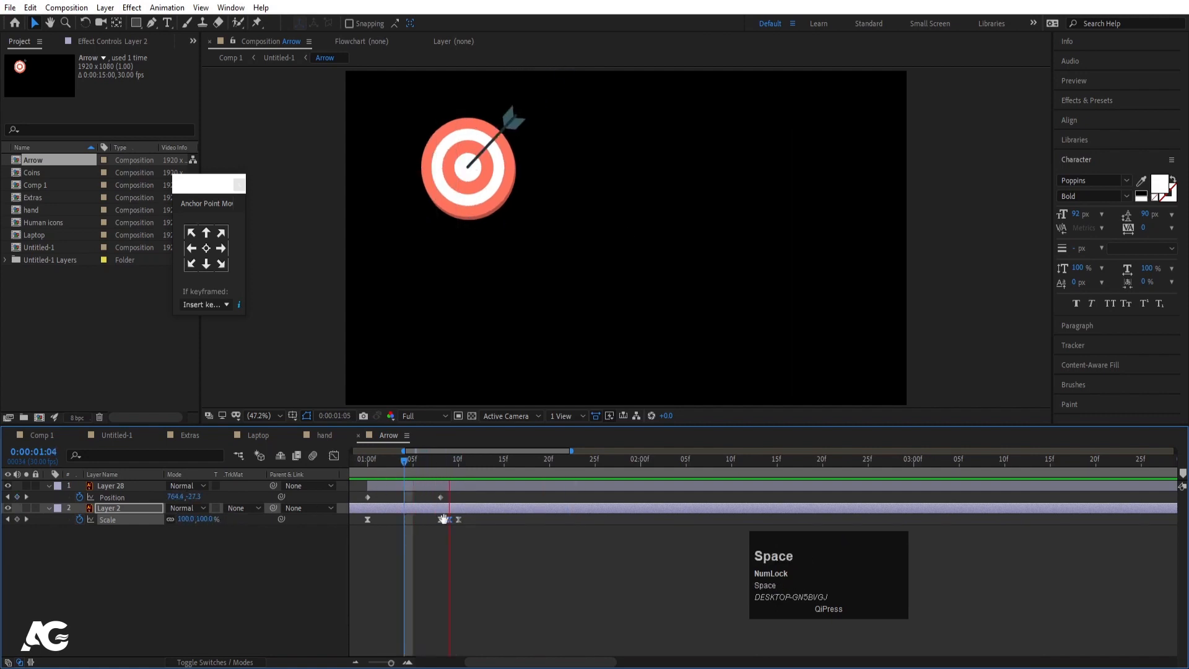
# - Shift the target's three impact scale keyframes one frame earlier to begin at 0:00:01:07 and preview the animation
pyautogui.moveTo(431, 520)
pyautogui.mouseDown()
pyautogui.moveTo(474, 532)
pyautogui.moveTo(447, 514)
pyautogui.mouseUp()
pyautogui.moveTo(386, 463); pyautogui.dragTo(306, 453)
pyautogui.press('space')
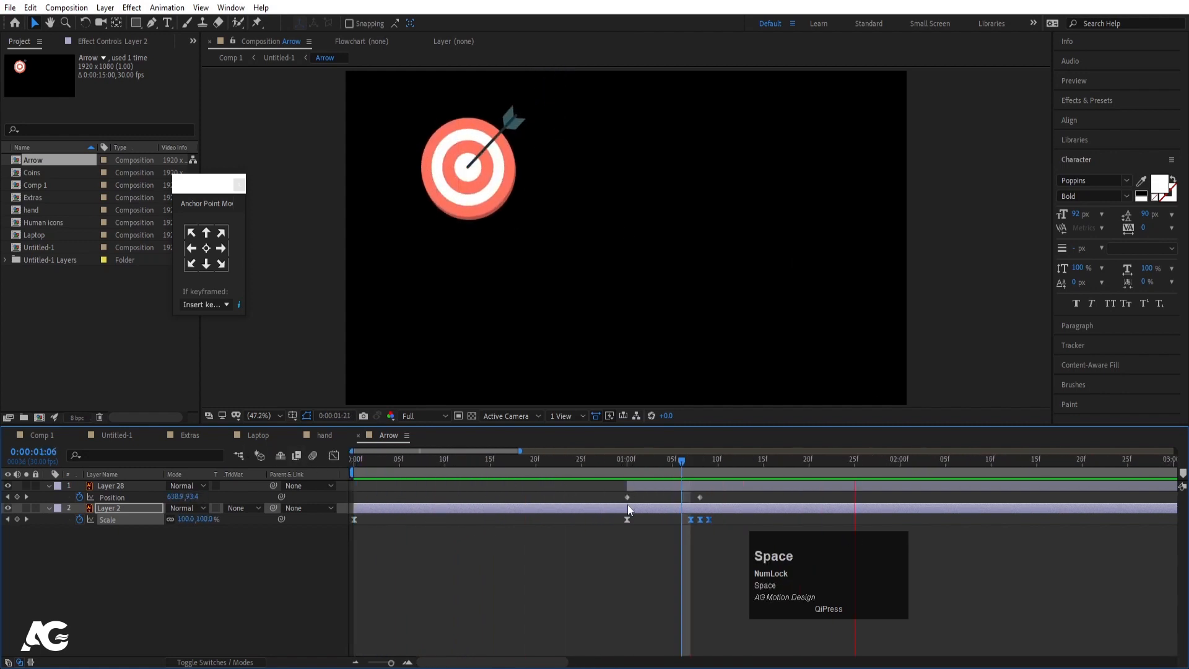
# - Reshape the target's pop-in speed curve to peak early, with about 14% influence on the first scale keyframe, and preview it
pyautogui.moveTo(633, 515); pyautogui.dragTo(358, 550)
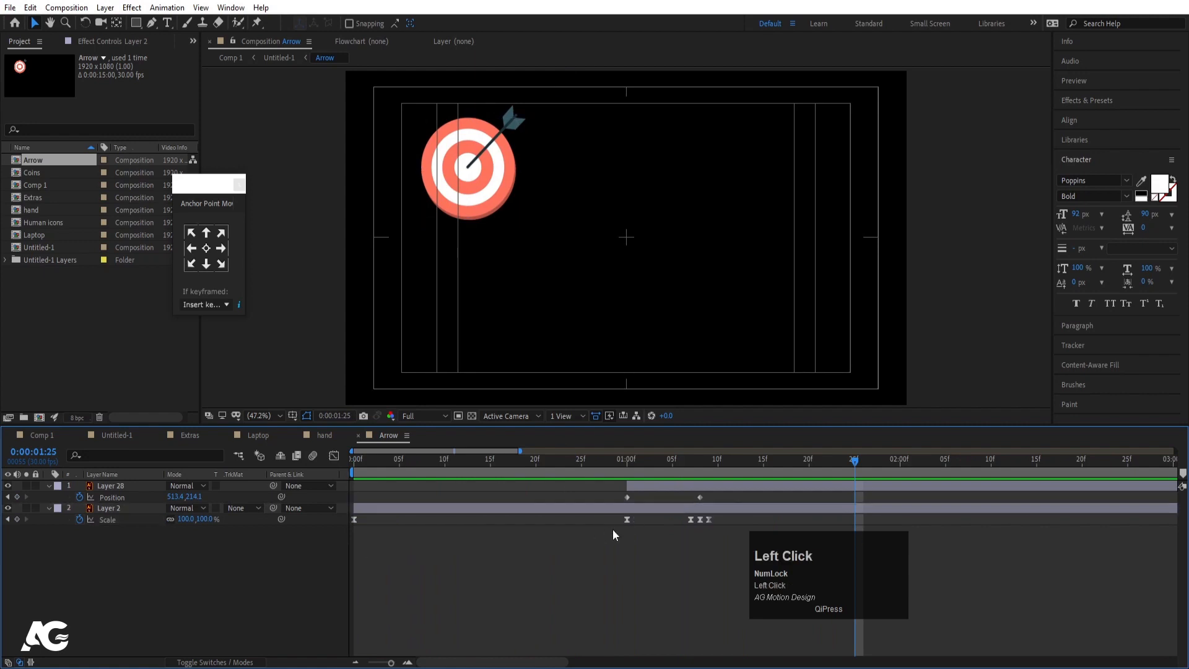
pyautogui.moveTo(652, 548); pyautogui.dragTo(322, 514)
pyautogui.click(334, 456)
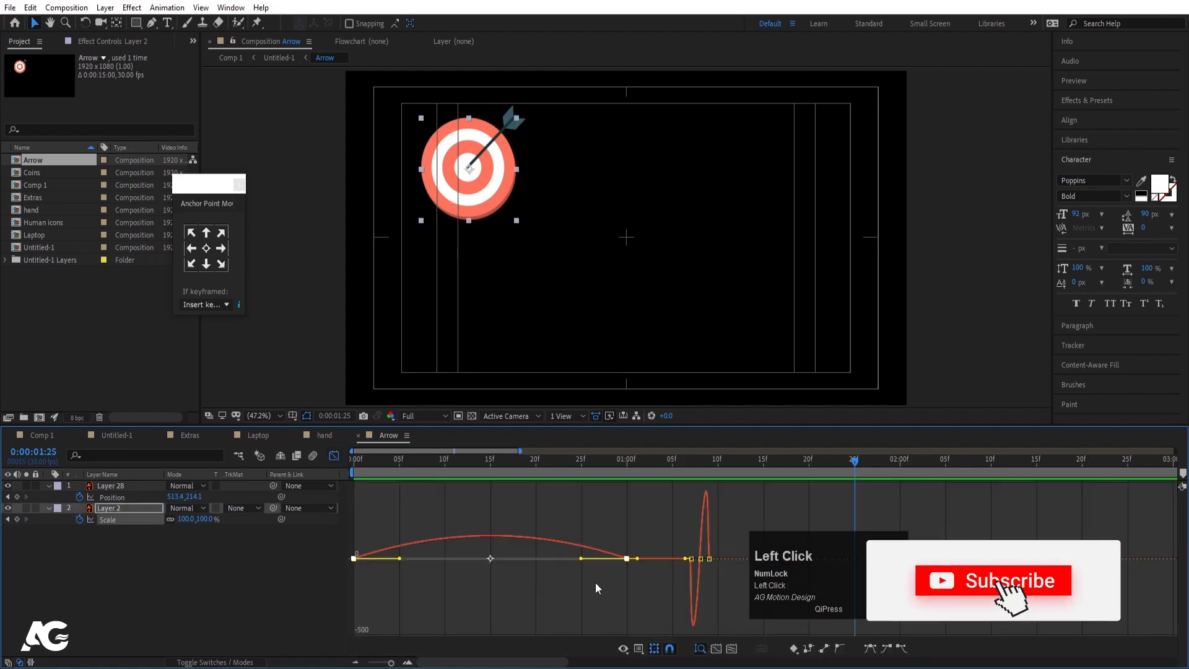
pyautogui.moveTo(580, 515); pyautogui.dragTo(655, 605)
pyautogui.moveTo(581, 558); pyautogui.dragTo(374, 559)
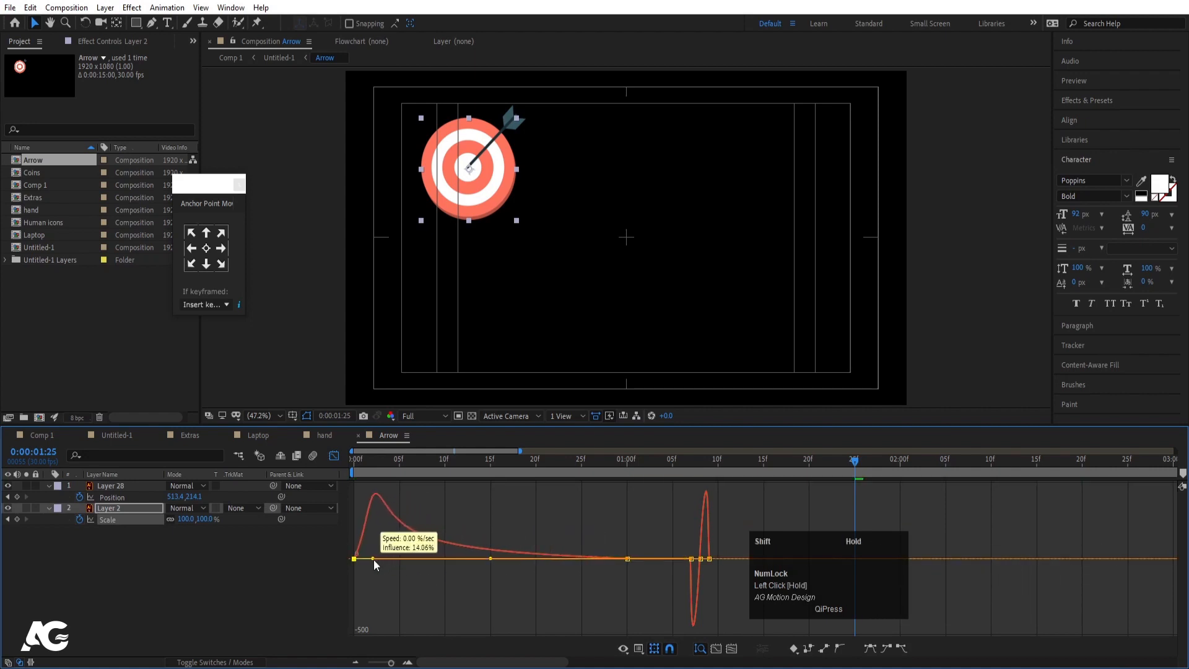
pyautogui.press('space')
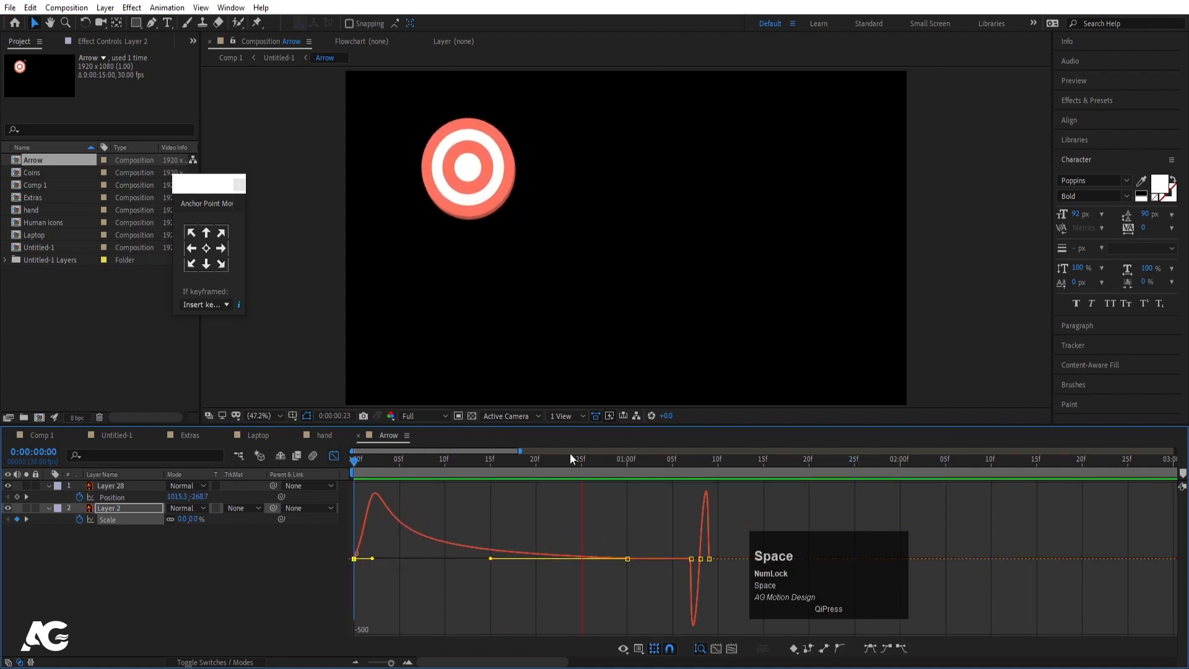
pyautogui.click(333, 456)
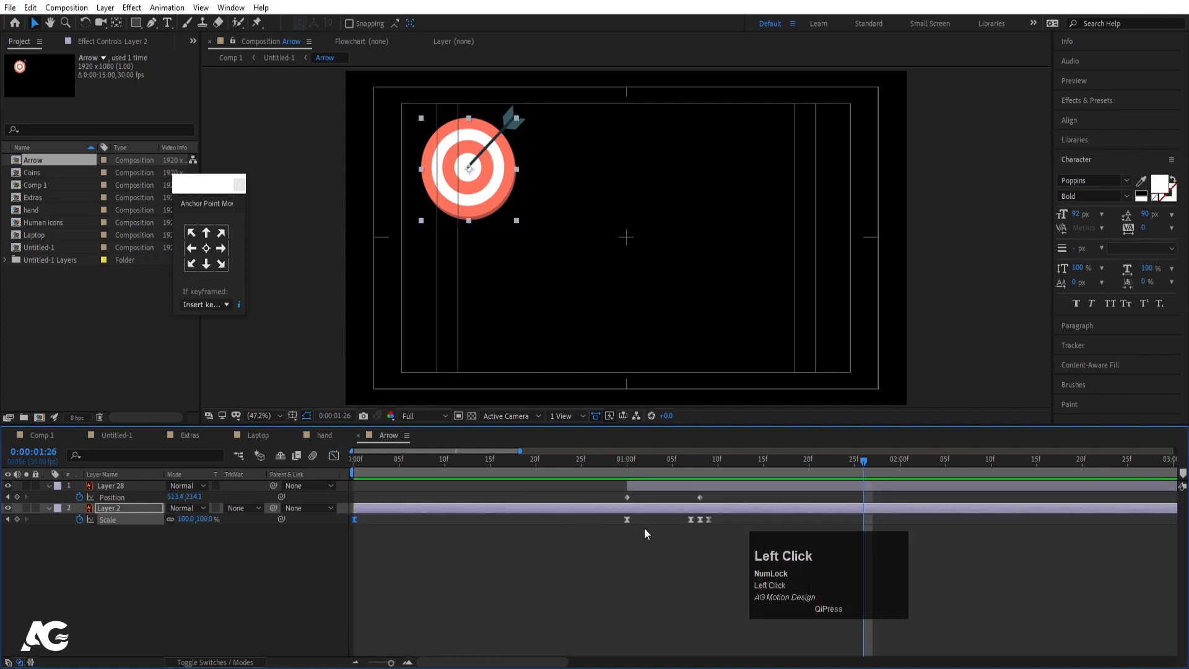
# - Shift the arrow layer, its flight and the target's later scale keyframes to begin at 0:00:00:20, and preview in Arrow and Untitled-1
pyautogui.moveTo(605, 516); pyautogui.dragTo(350, 472)
pyautogui.press('space')
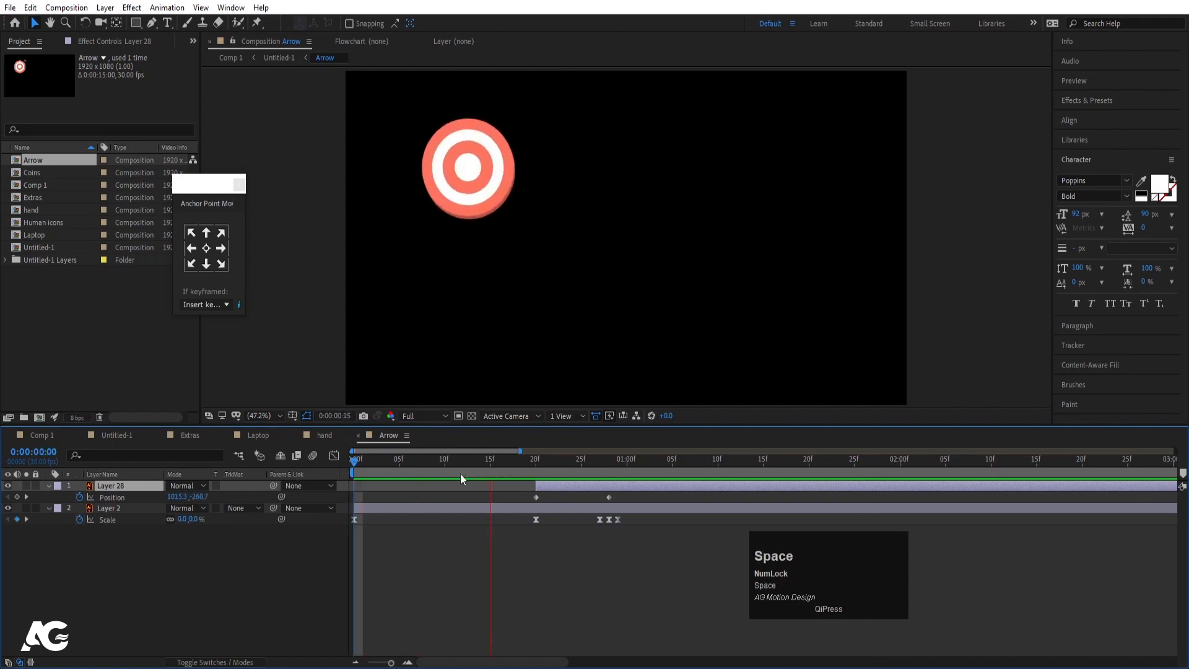
pyautogui.press('space')
pyautogui.moveTo(549, 468); pyautogui.dragTo(213, 478)
pyautogui.press('space')
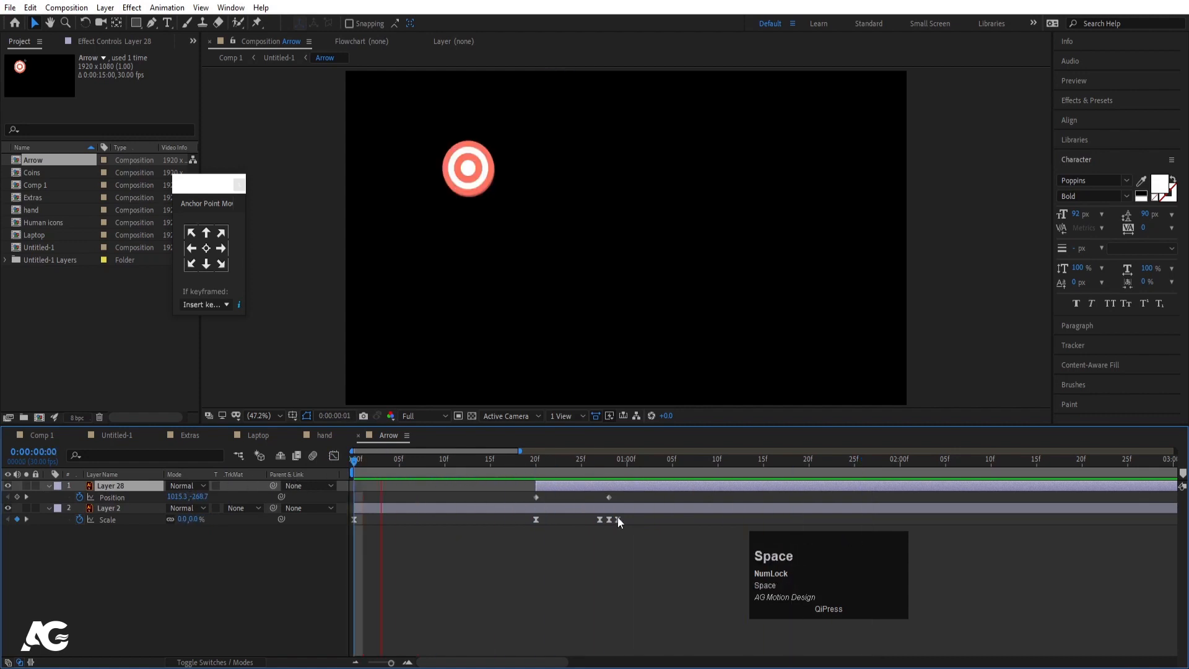
pyautogui.press('space')
pyautogui.moveTo(584, 472); pyautogui.dragTo(191, 485)
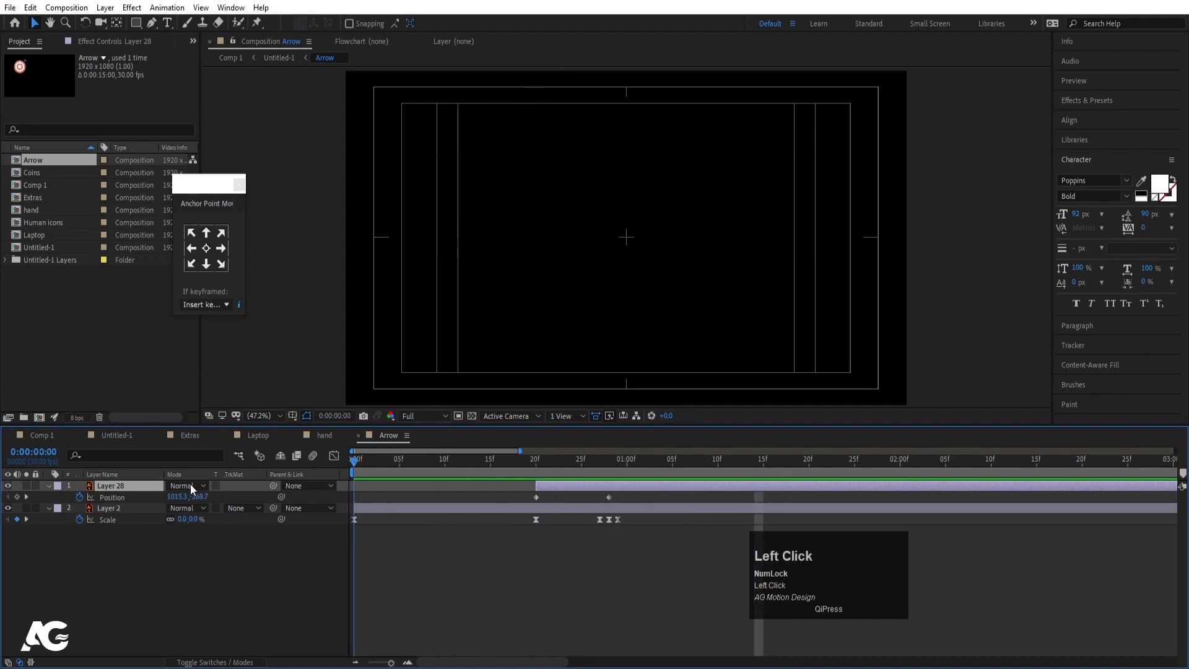
pyautogui.click(139, 434)
pyautogui.press('space')
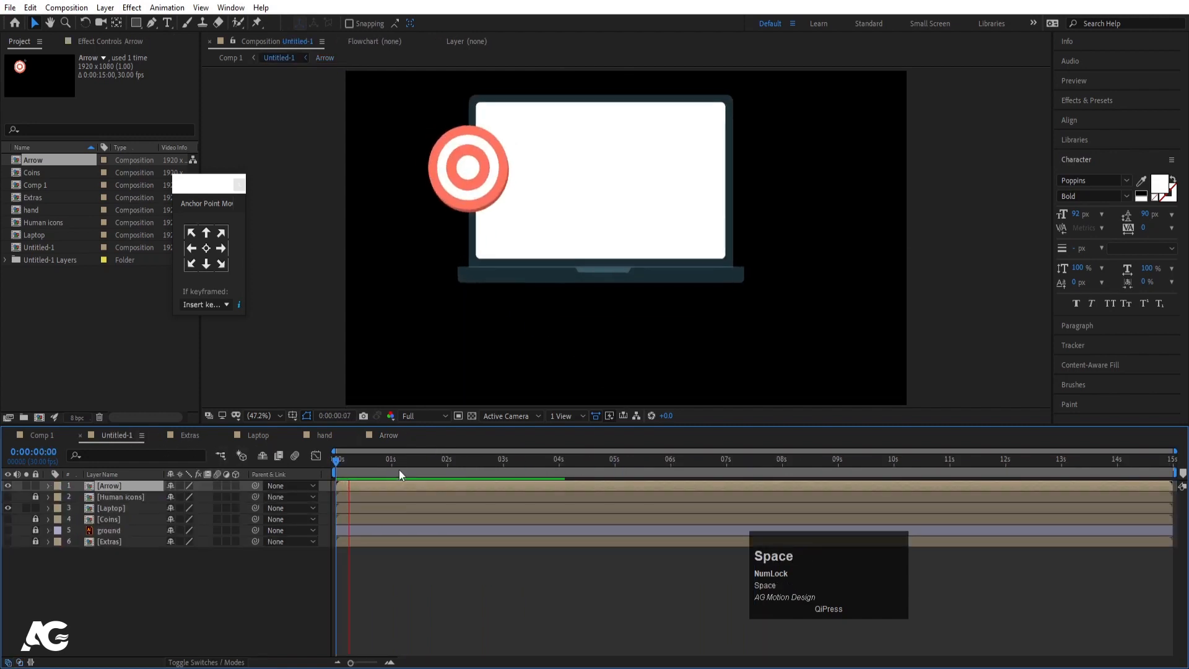
pyautogui.press('Num_Lock')
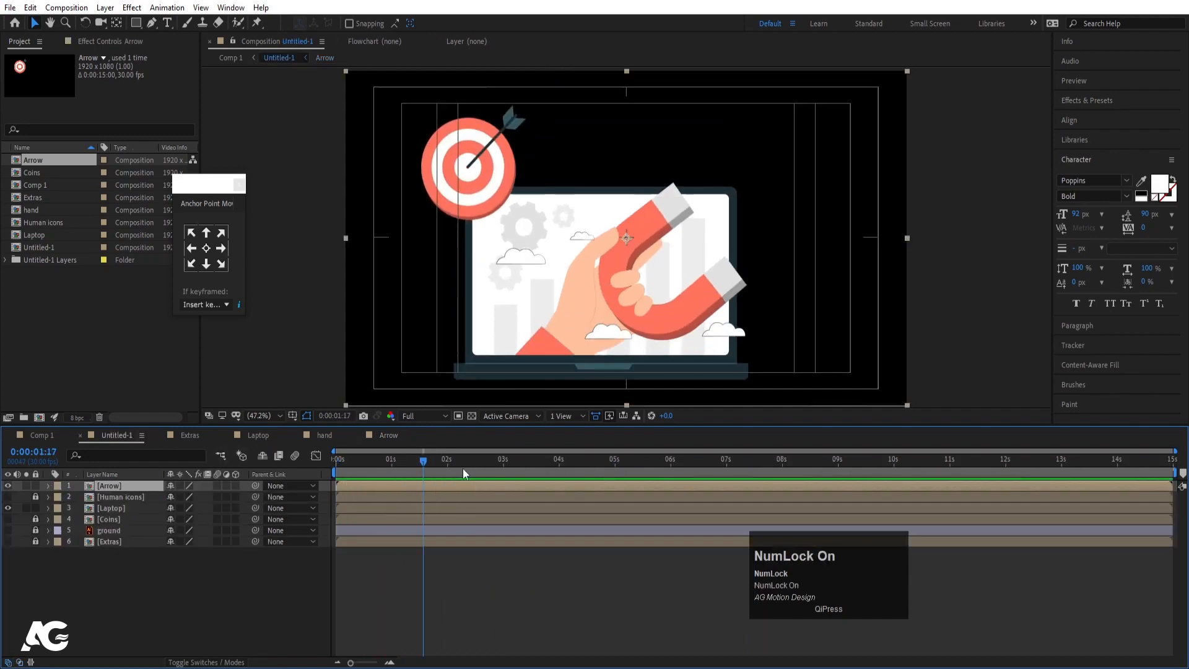
# - In the Arrow composition, move the arrow's landing keyframe to 0:00:00:25 and the target's impact scale keyframes to begin at 0:00:00:24, and preview
pyautogui.doubleClick(388, 485)
pyautogui.moveTo(608, 497); pyautogui.dragTo(589, 520)
pyautogui.click(536, 461)
pyautogui.press('space')
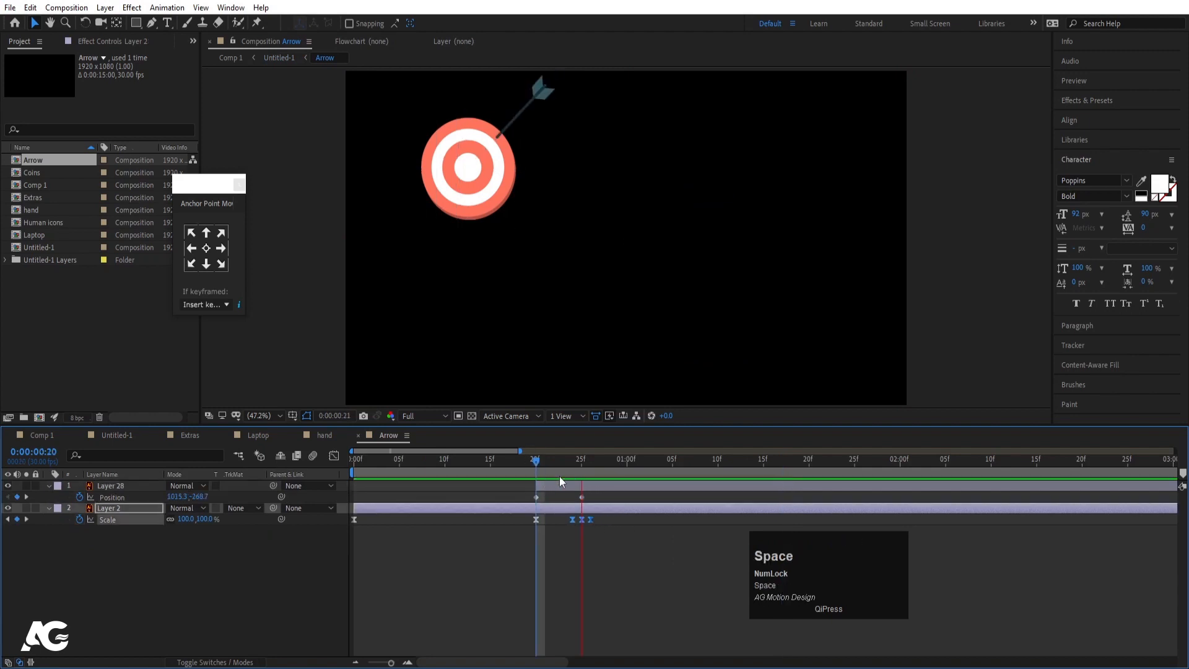
pyautogui.press('space')
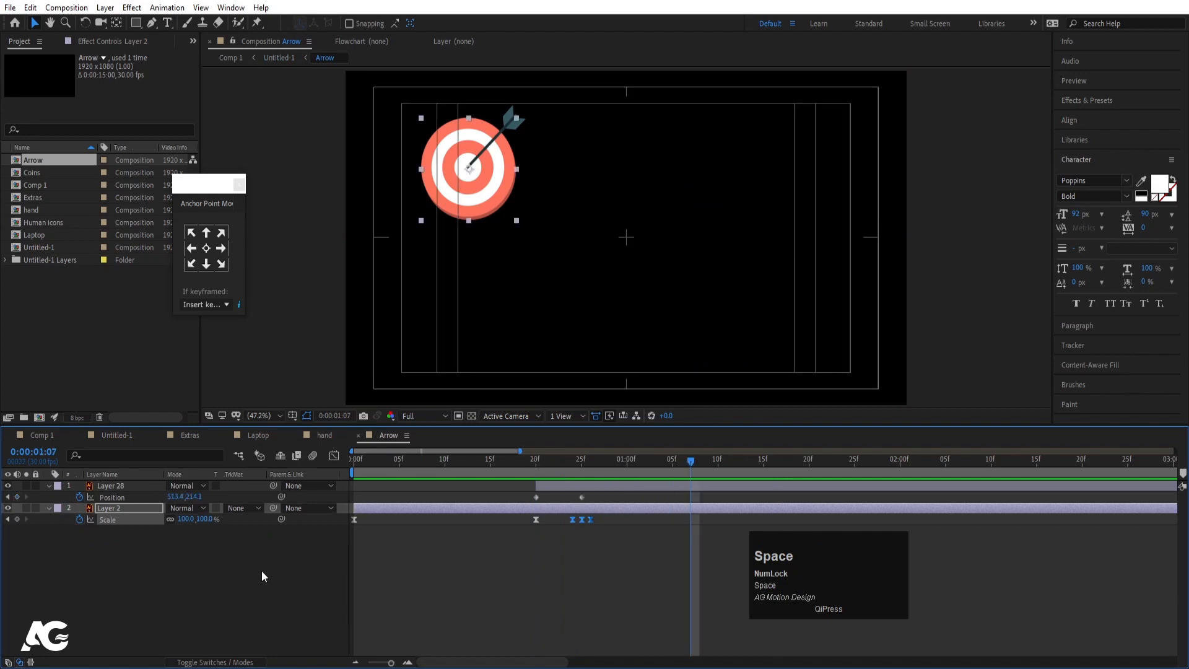
# - Enable motion blur for both layers and the Arrow composition, and preview the animation
pyautogui.press('F4')
pyautogui.hotkey('ctrl', 'a')
pyautogui.click(219, 487)
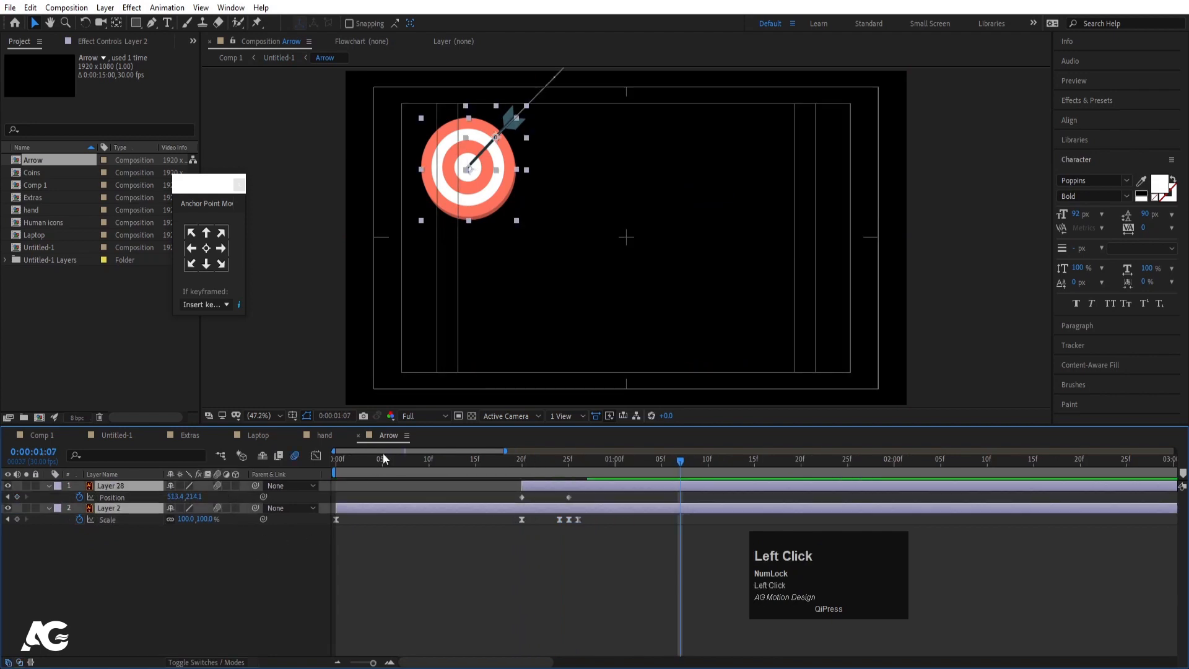
pyautogui.click(340, 457)
pyautogui.press('space')
# - Enable motion blur for all layers and the Laptop composition, and preview the combined animation in Untitled-1
pyautogui.click(262, 437)
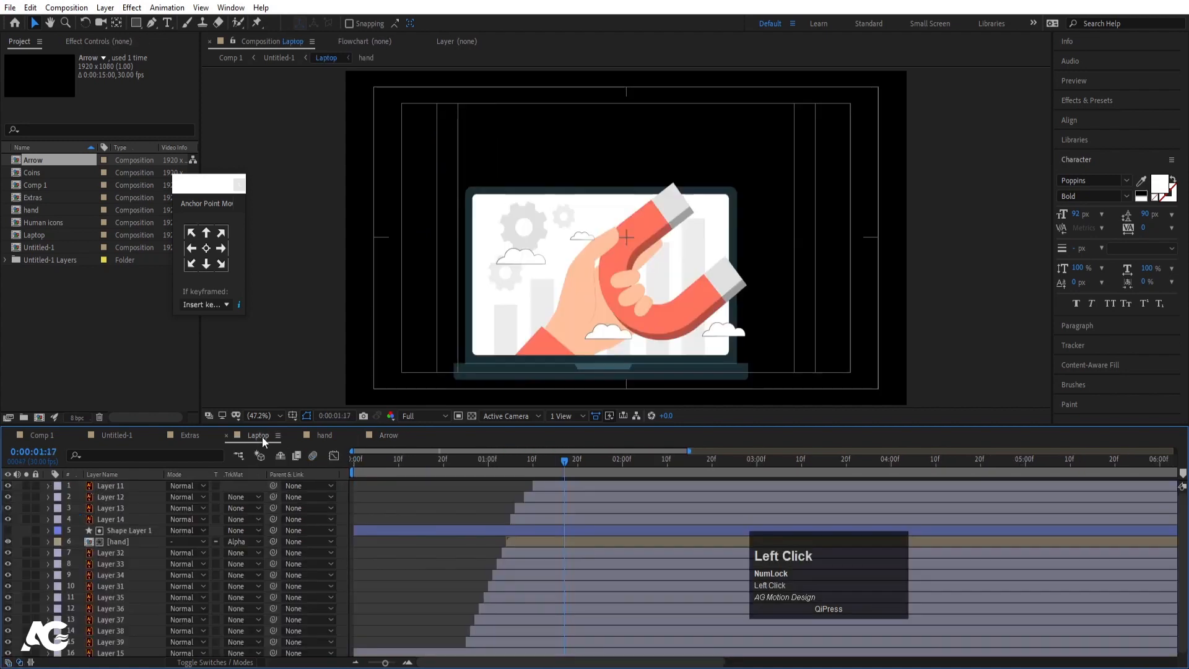
pyautogui.press('F4')
pyautogui.hotkey('ctrl', 'a')
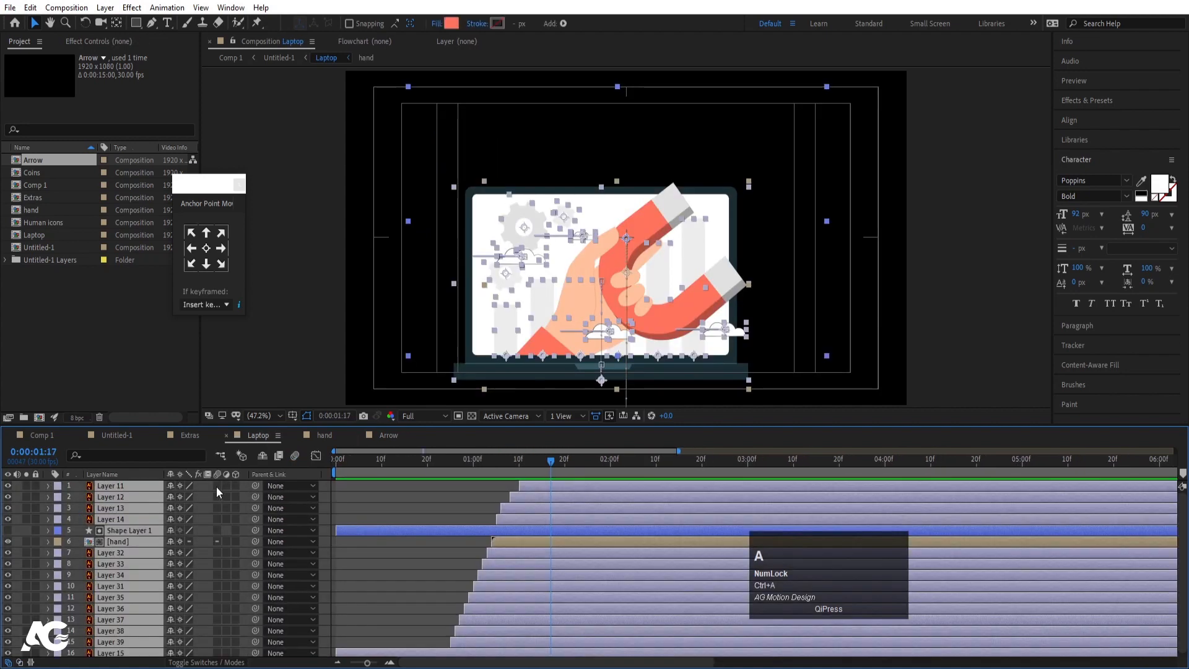
pyautogui.press('space')
pyautogui.click(400, 448)
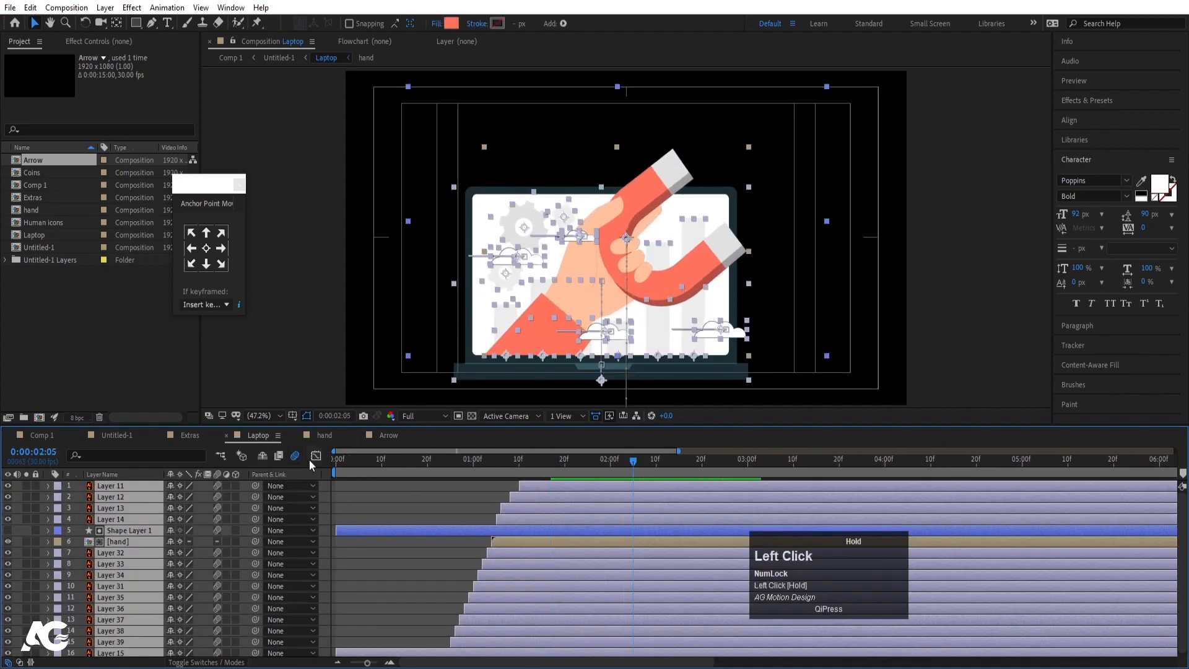
pyautogui.click(132, 437)
pyautogui.click(341, 462)
pyautogui.press('space')
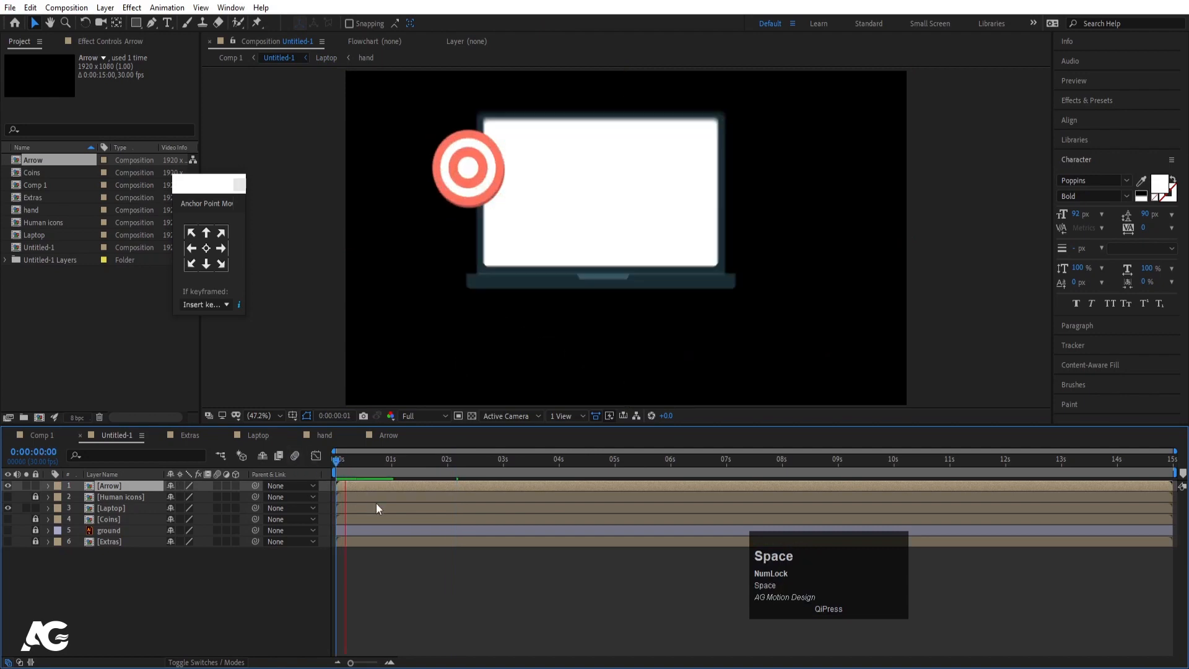
pyautogui.press('space')
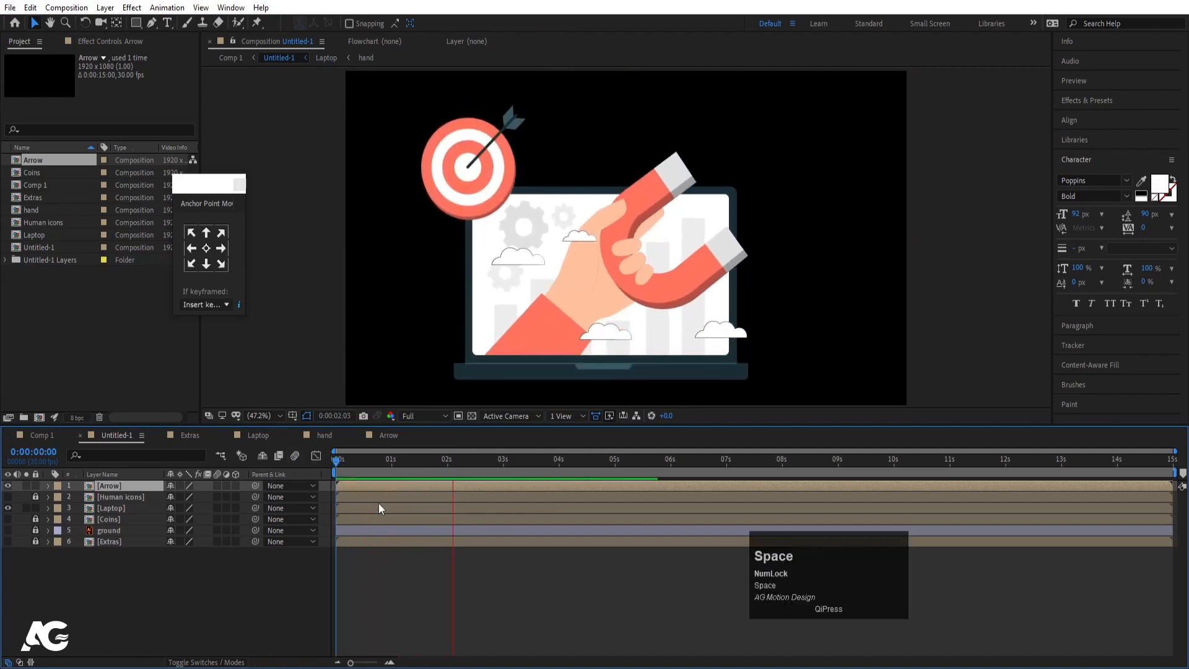
# - Show and unlock the Human icons layer in Untitled-1 and open its composition
pyautogui.click(8, 496)
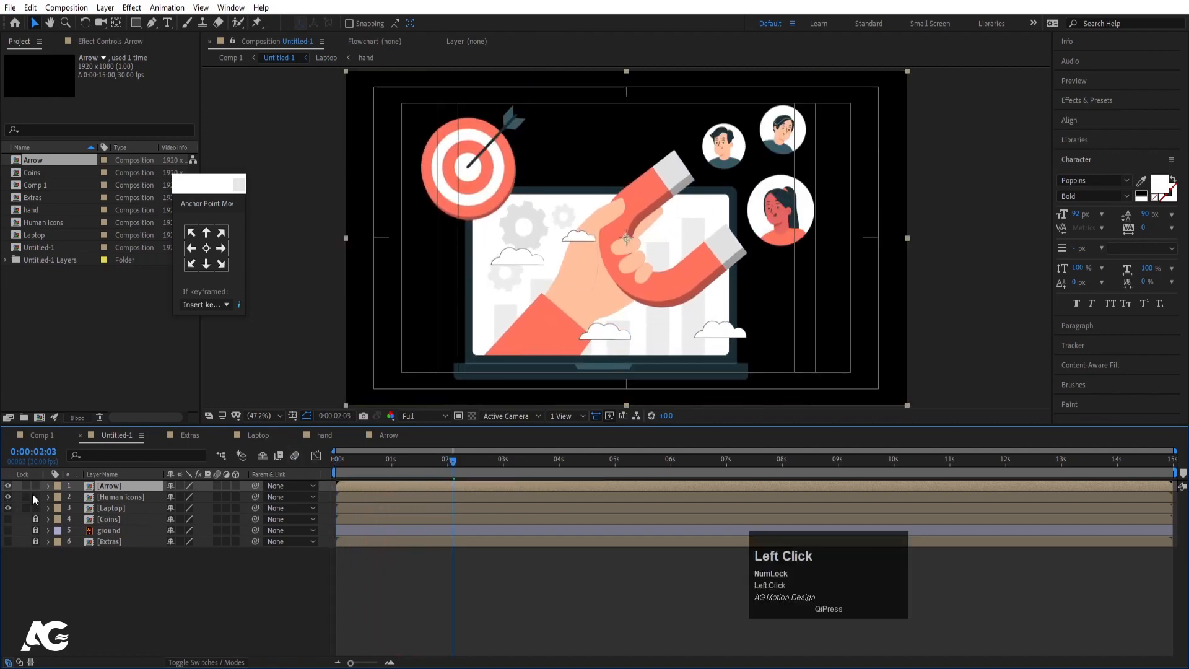
pyautogui.click(35, 497)
pyautogui.click(136, 497)
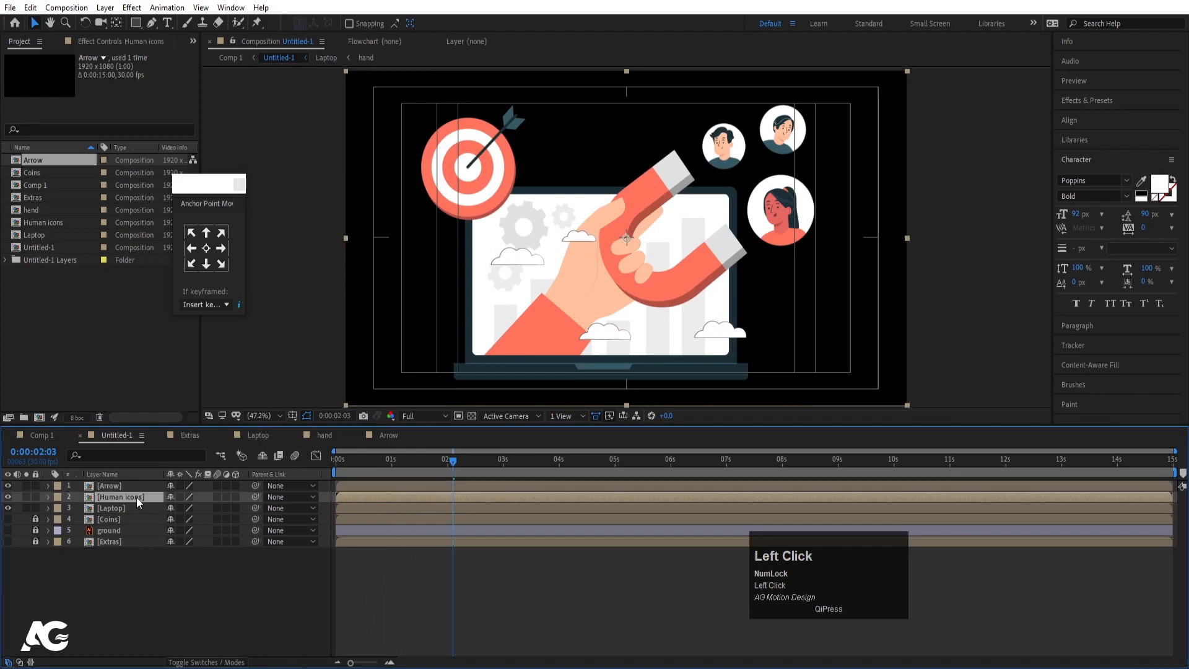
pyautogui.doubleClick(137, 496)
# - Keyframe the position of all three human icons at 0:00:00:00 and move them down-left toward the frame centre at 0:00:01:10
pyautogui.click(338, 459)
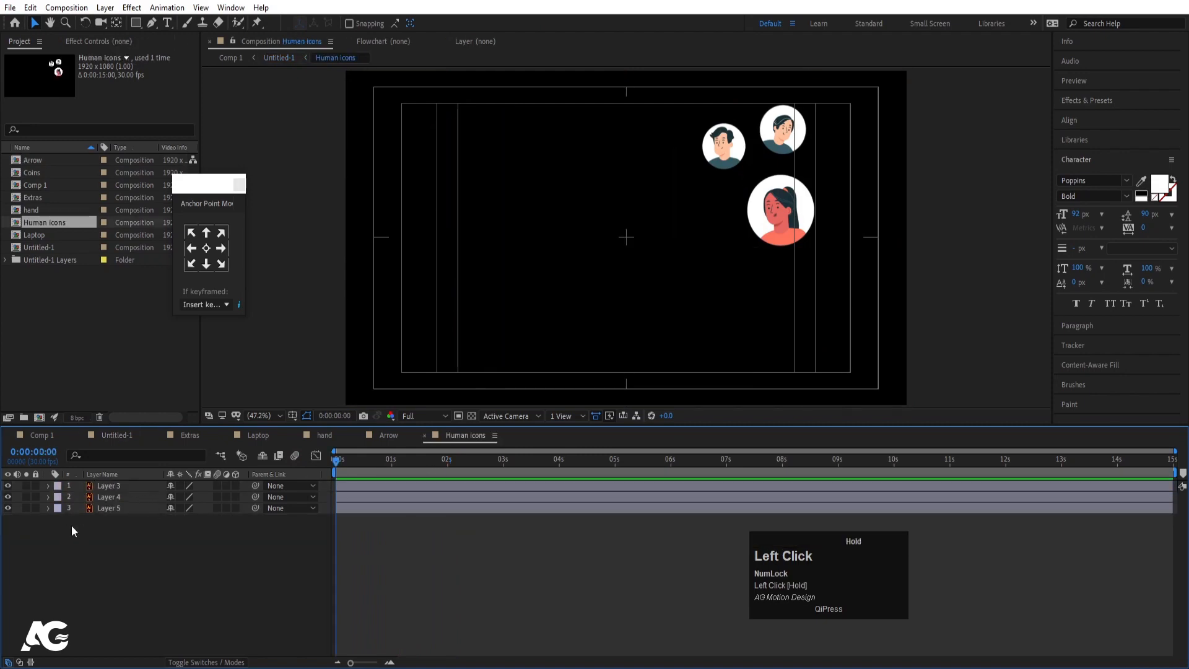
pyautogui.hotkey('ctrl', 'a')
pyautogui.press('p')
pyautogui.click(81, 497)
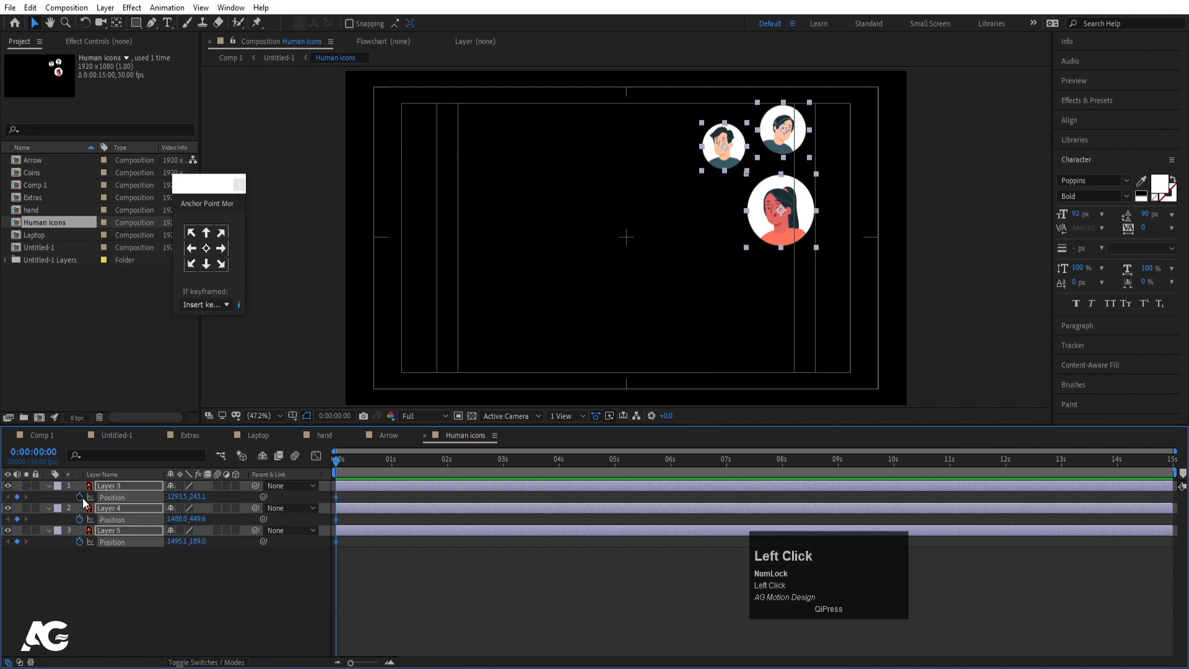
pyautogui.press('=')
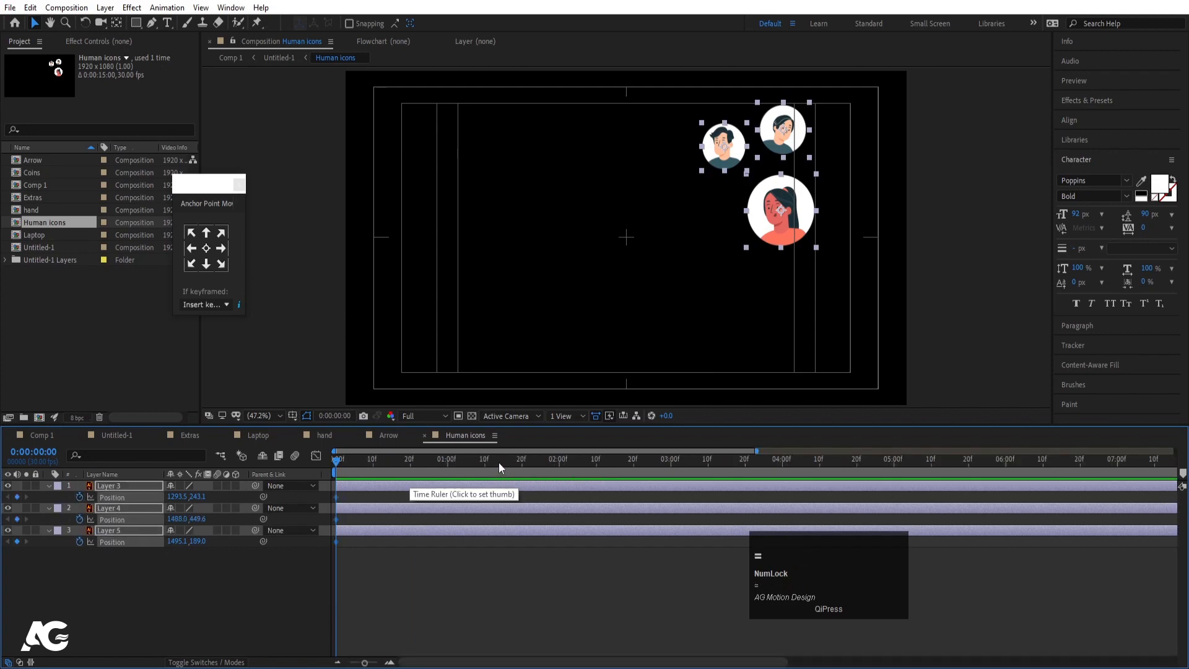
pyautogui.moveTo(499, 462)
pyautogui.mouseDown()
pyautogui.moveTo(515, 462)
pyautogui.moveTo(485, 466)
pyautogui.mouseUp()
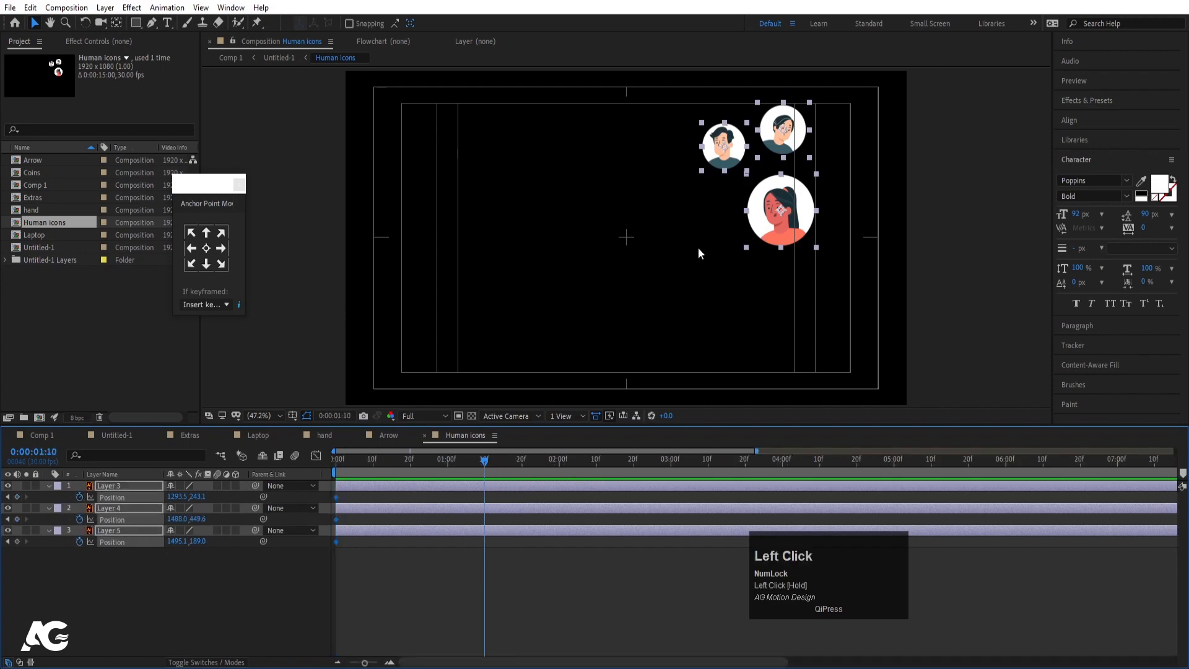
pyautogui.moveTo(760, 220); pyautogui.dragTo(622, 298)
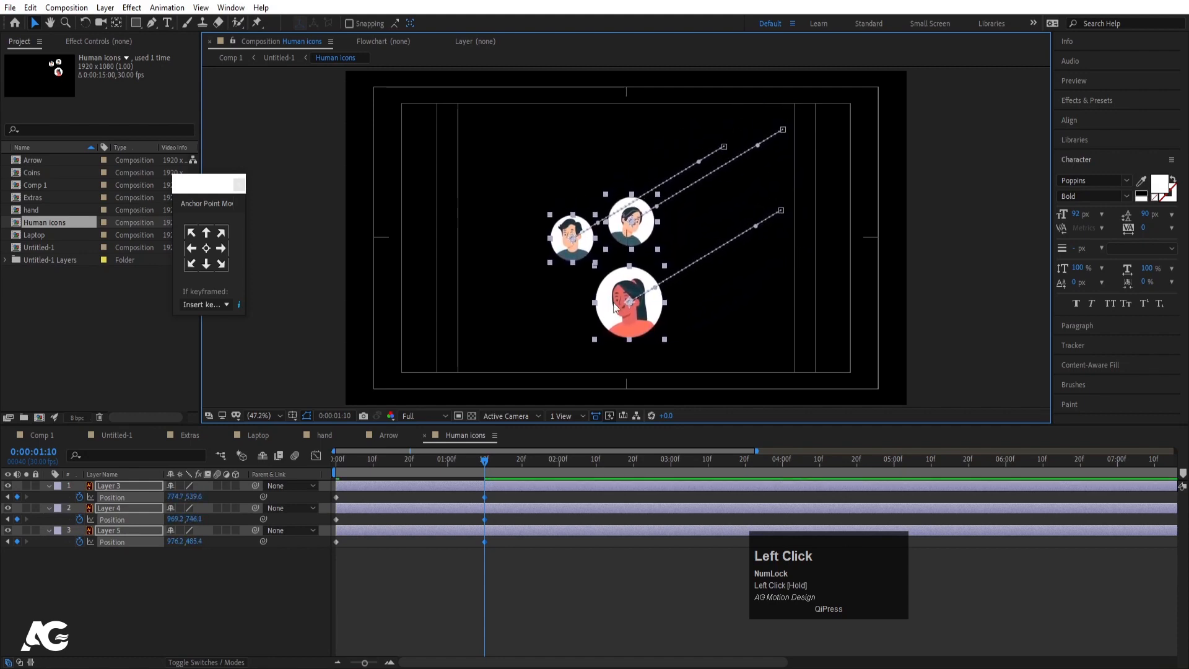
# - Move the three icons diagonally up and right out of the frame at their first keyframe and preview the motion
pyautogui.press('j')
pyautogui.moveTo(795, 214); pyautogui.dragTo(1022, 67)
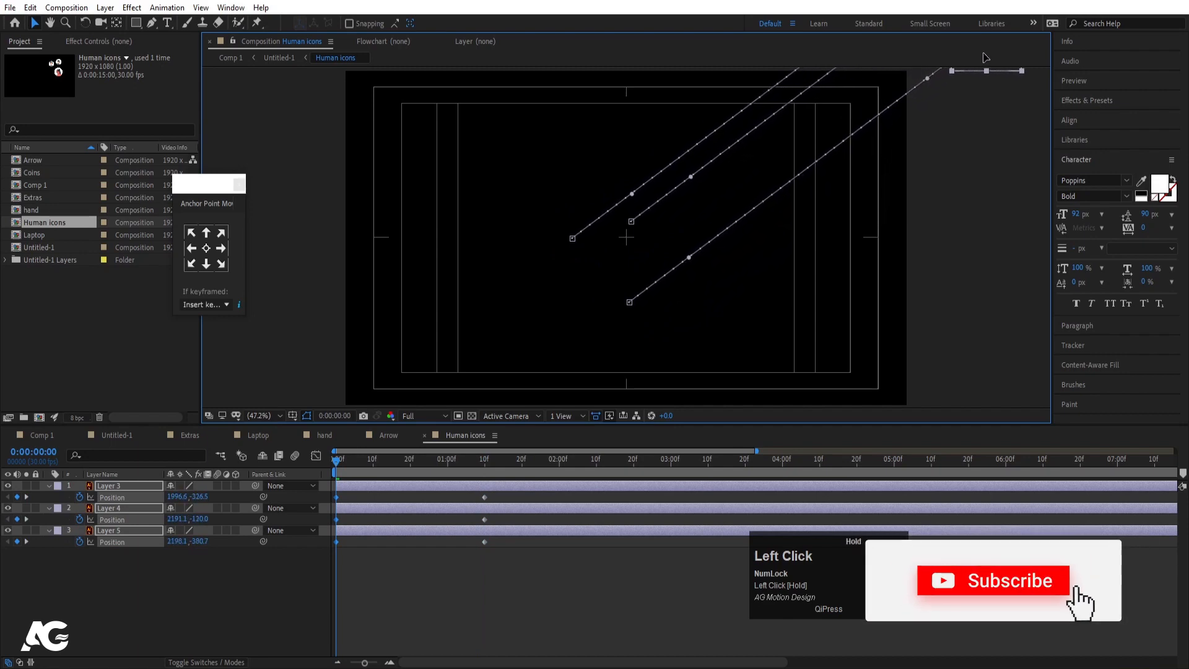
pyautogui.press('space')
pyautogui.press('space')
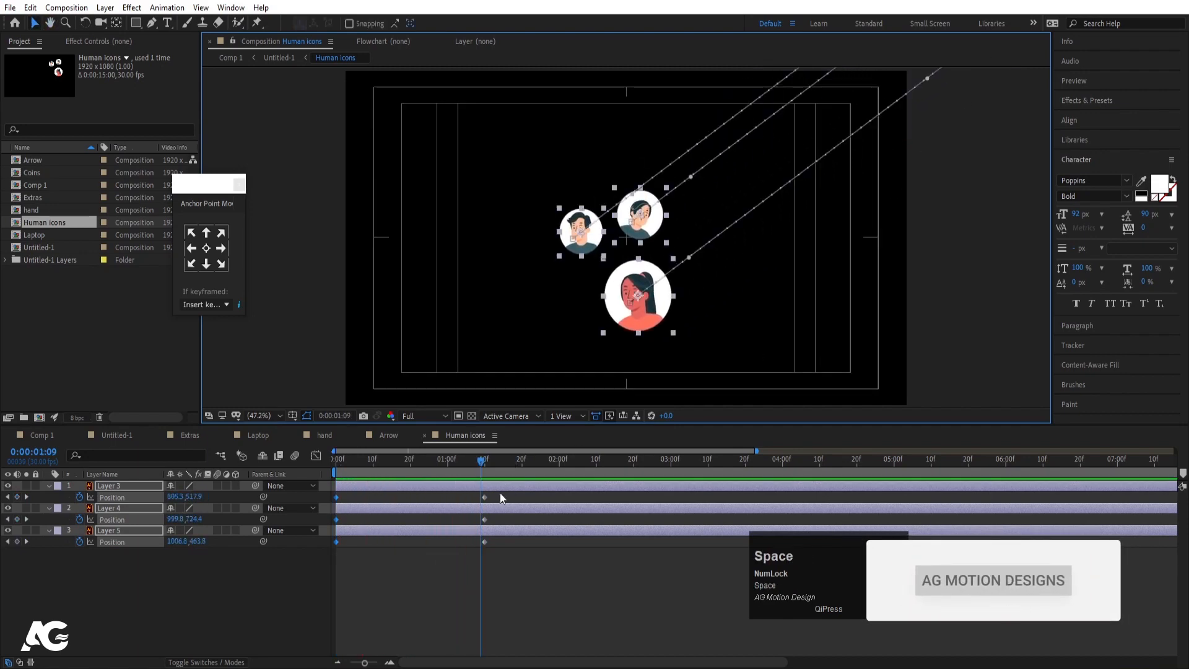
# - Slow the icons' entrance by moving their three end position keyframes to 0:00:02:10, and preview it
pyautogui.click(514, 555)
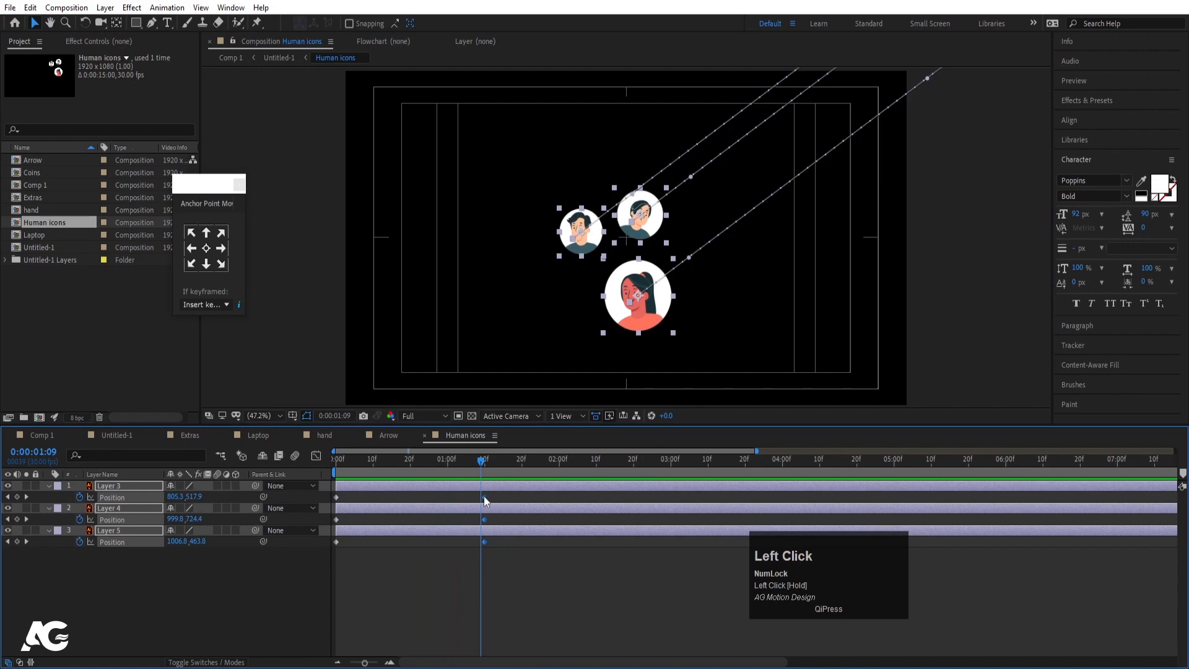
pyautogui.moveTo(485, 502); pyautogui.dragTo(596, 510)
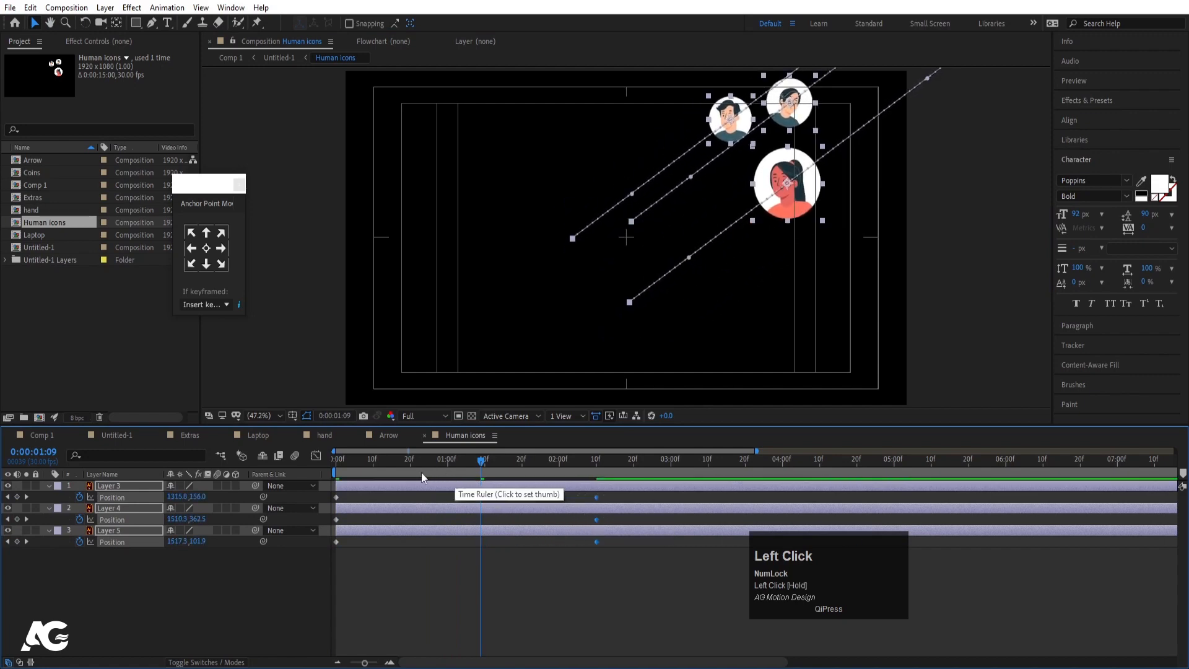
pyautogui.moveTo(398, 471); pyautogui.dragTo(334, 470)
pyautogui.press('space')
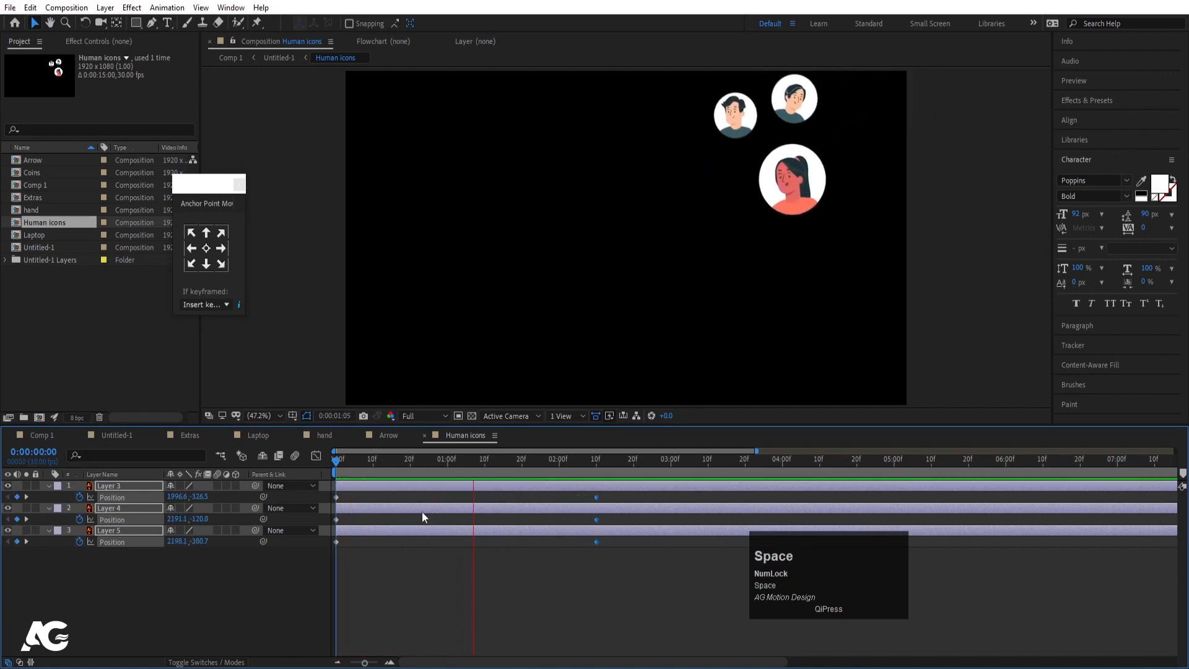
pyautogui.press('space')
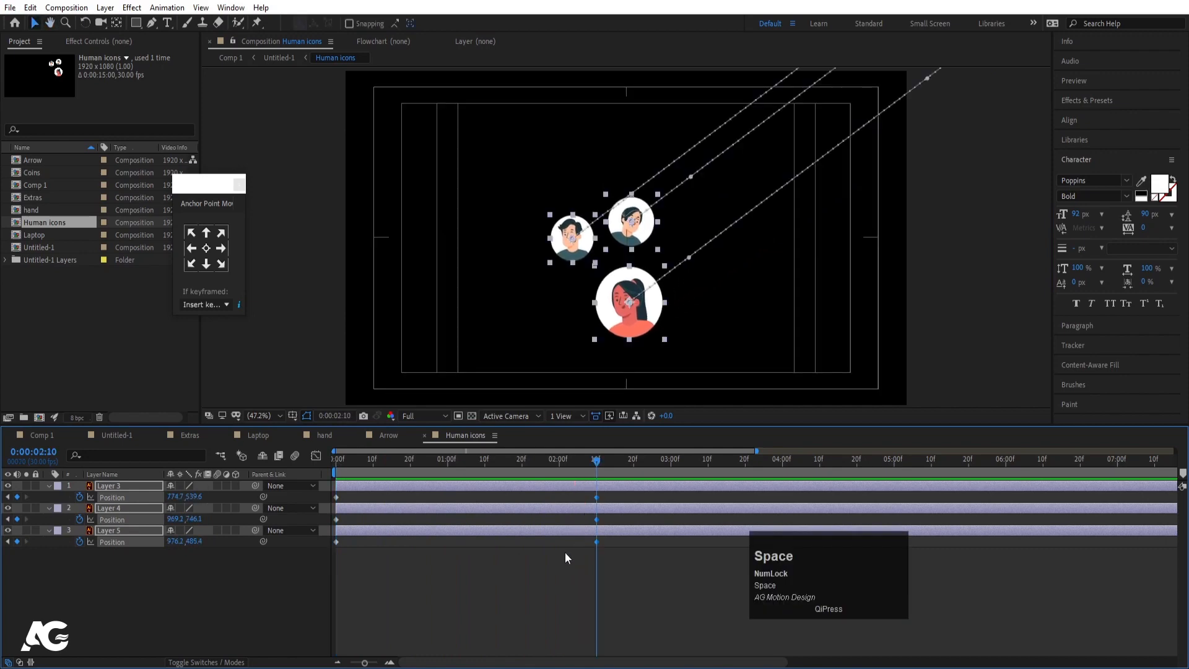
# - Apply the Wiggle - position preset to all three icon layers and preview the motion
pyautogui.click(563, 567)
pyautogui.hotkey('ctrl', 'a')
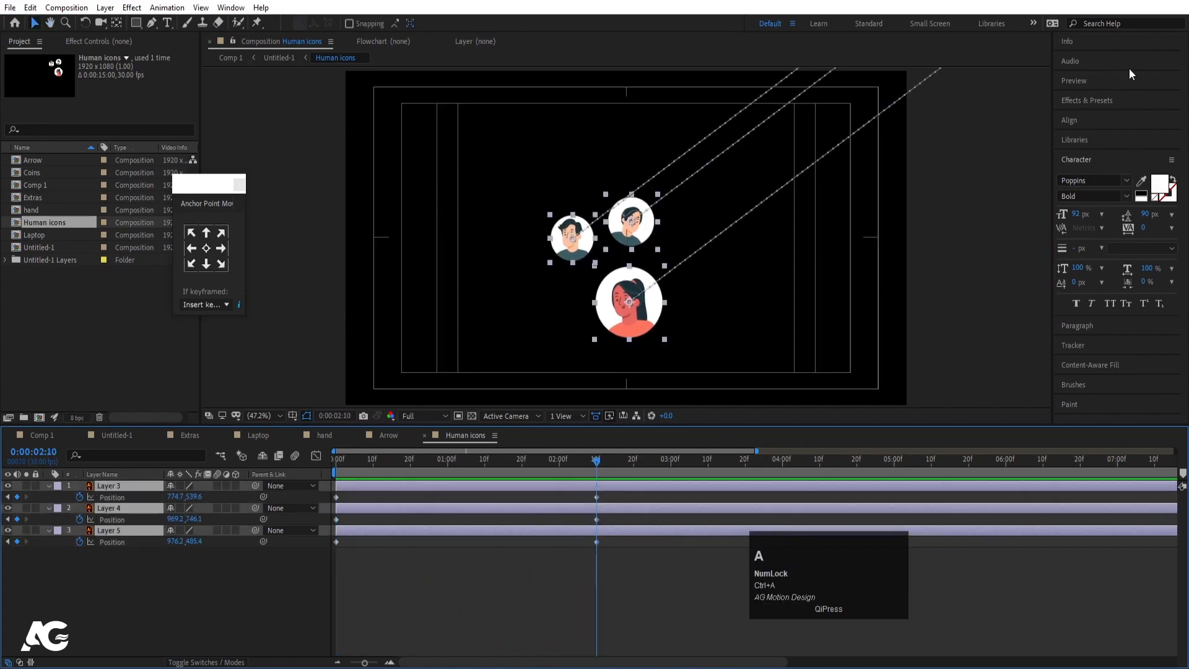
pyautogui.click(1081, 99)
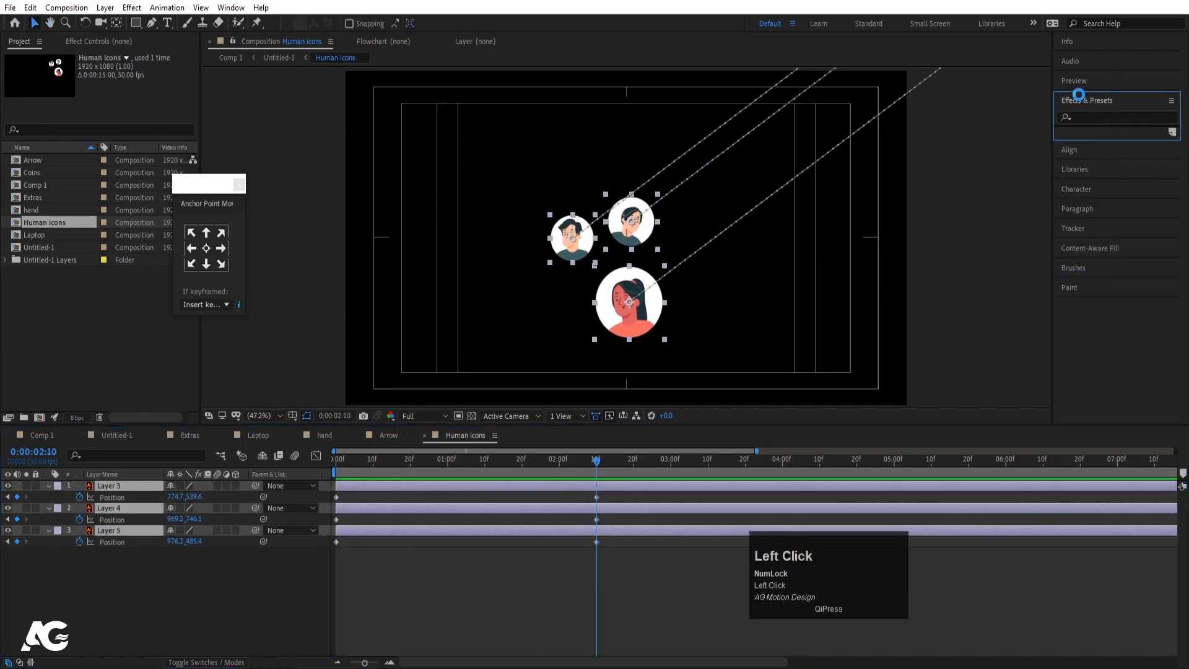
pyautogui.click(1103, 117)
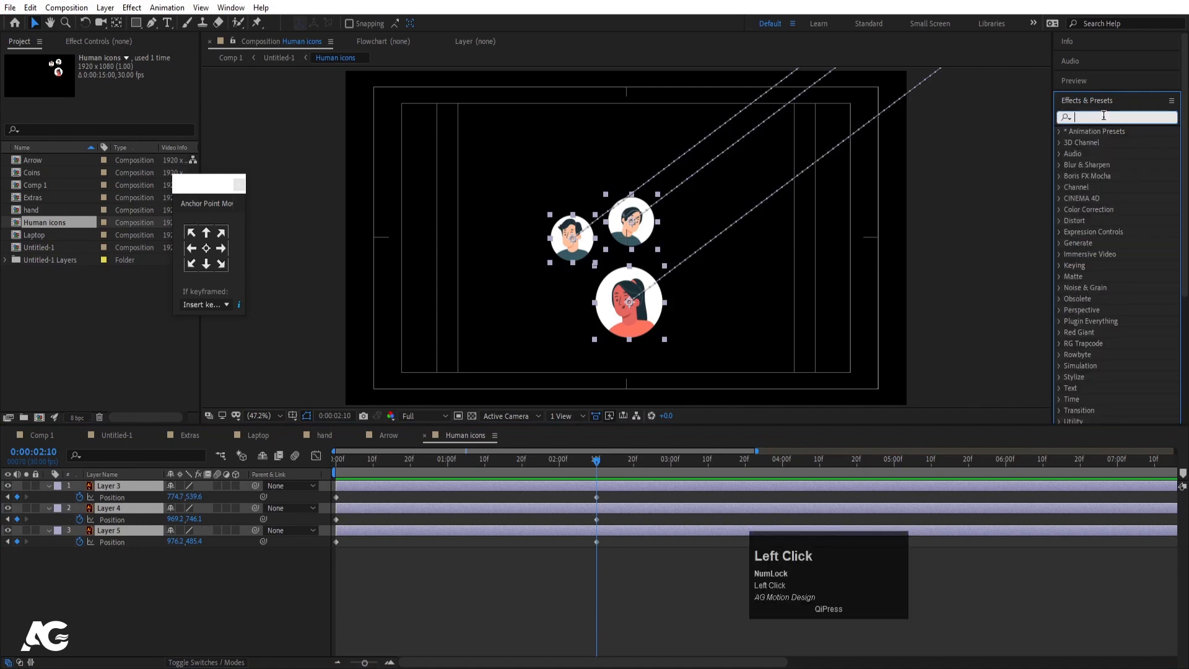
pyautogui.write('wigg')
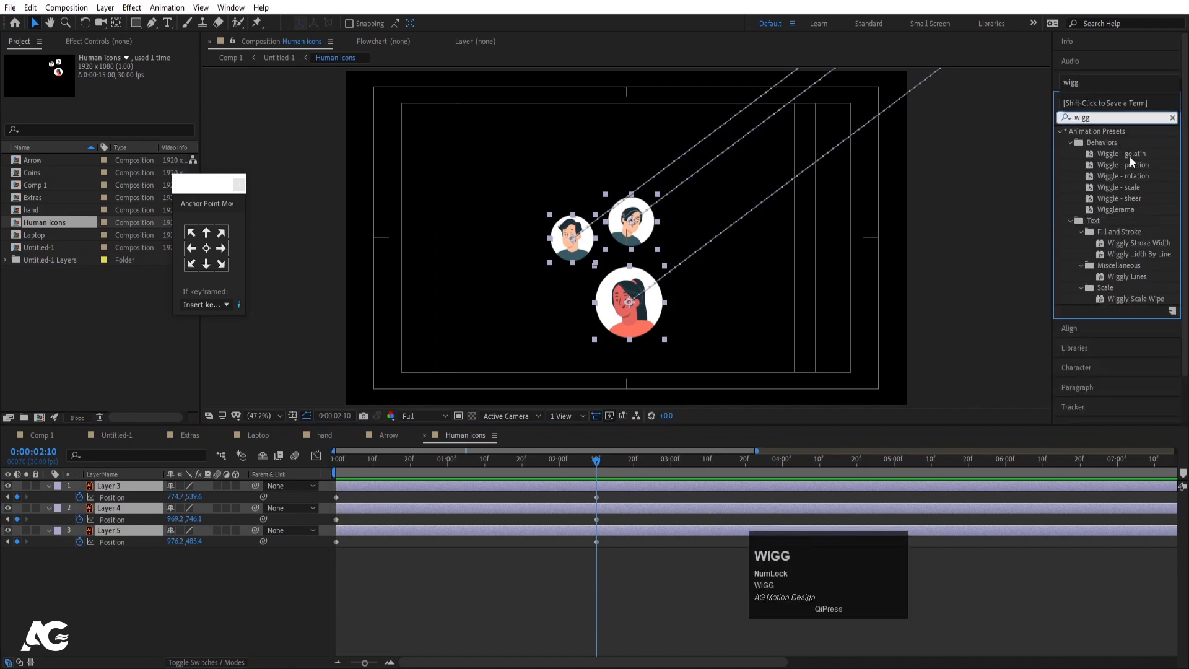
pyautogui.doubleClick(1130, 166)
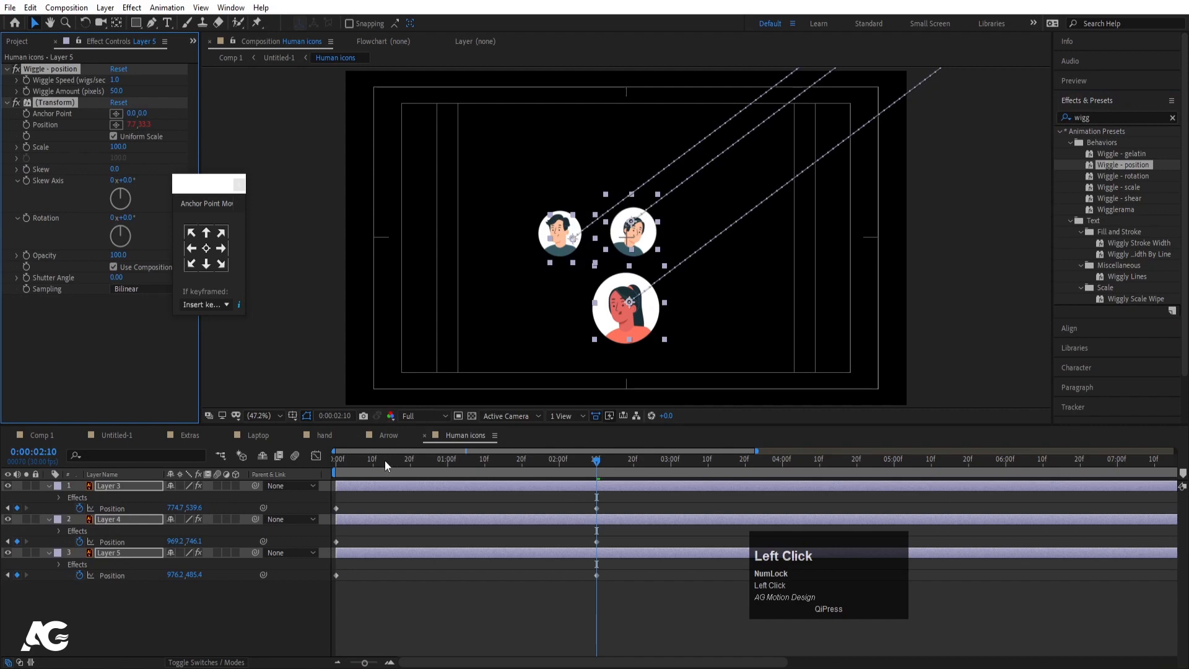
pyautogui.press('space')
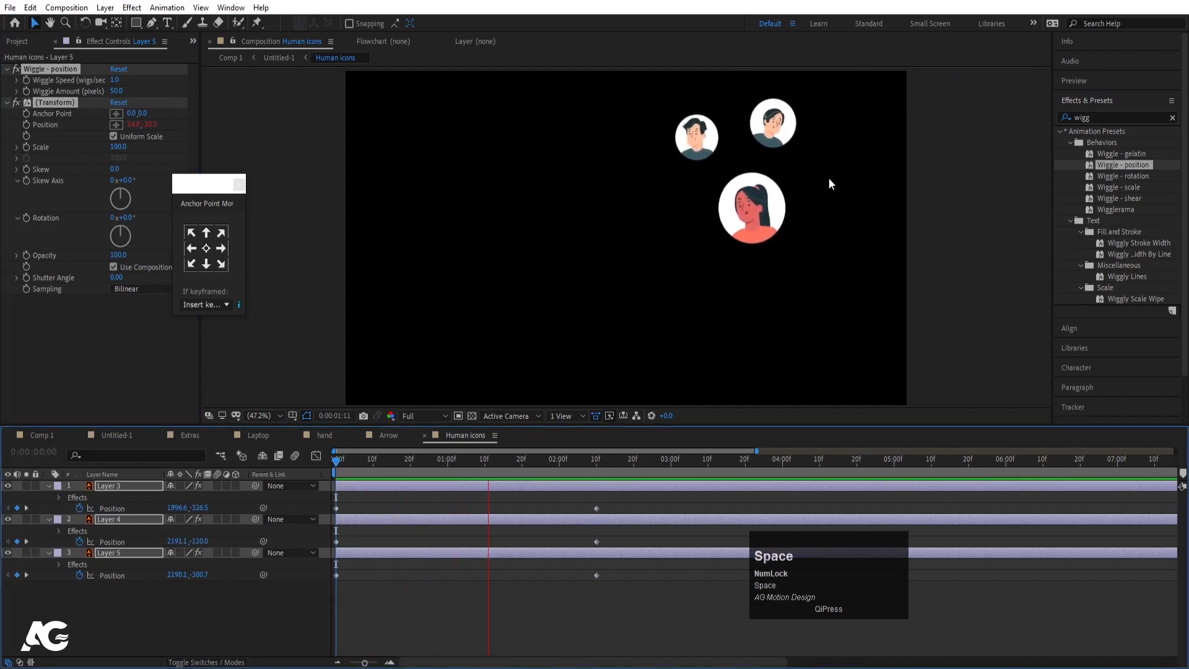
pyautogui.press('space')
# - Preview the icons in the Untitled-1 composition and move the Human icons layer's start to 0:00:01:10
pyautogui.click(117, 435)
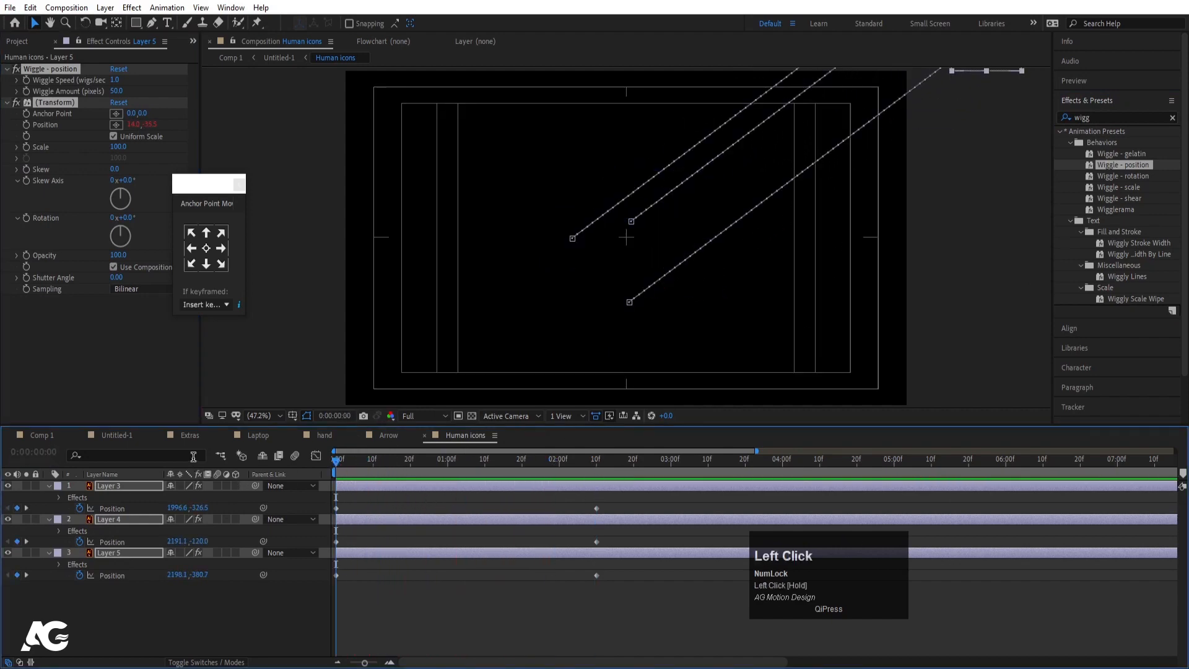
pyautogui.press('space')
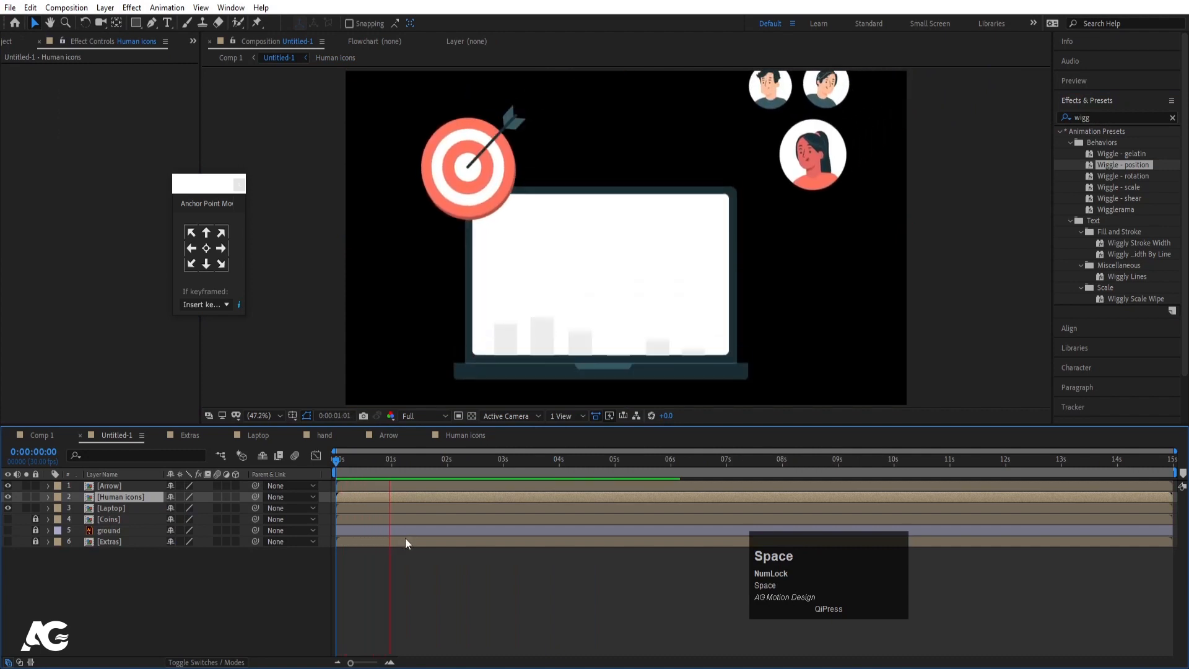
pyautogui.press('space')
pyautogui.moveTo(352, 462); pyautogui.dragTo(313, 464)
pyautogui.press('space')
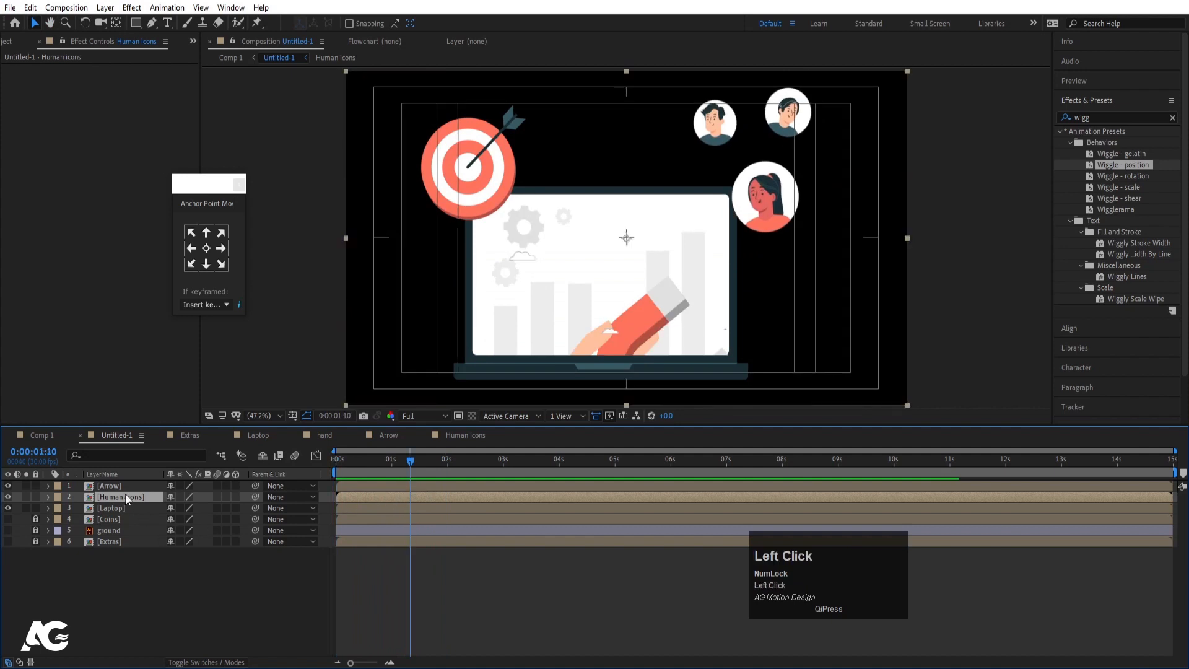
pyautogui.press('[')
# - Reopen the Human icons composition and add a loopOut() expression to the position of Layer 5
pyautogui.doubleClick(422, 495)
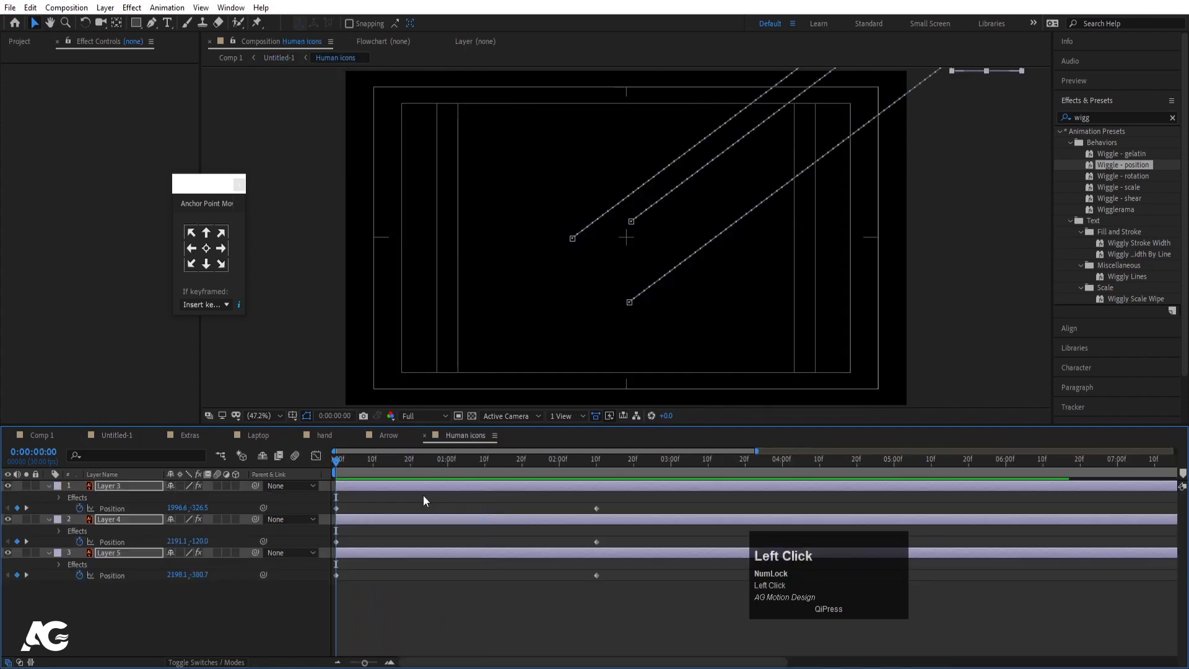
pyautogui.click(181, 604)
pyautogui.keyDown('alt'); pyautogui.click(78, 575); pyautogui.keyUp('alt')
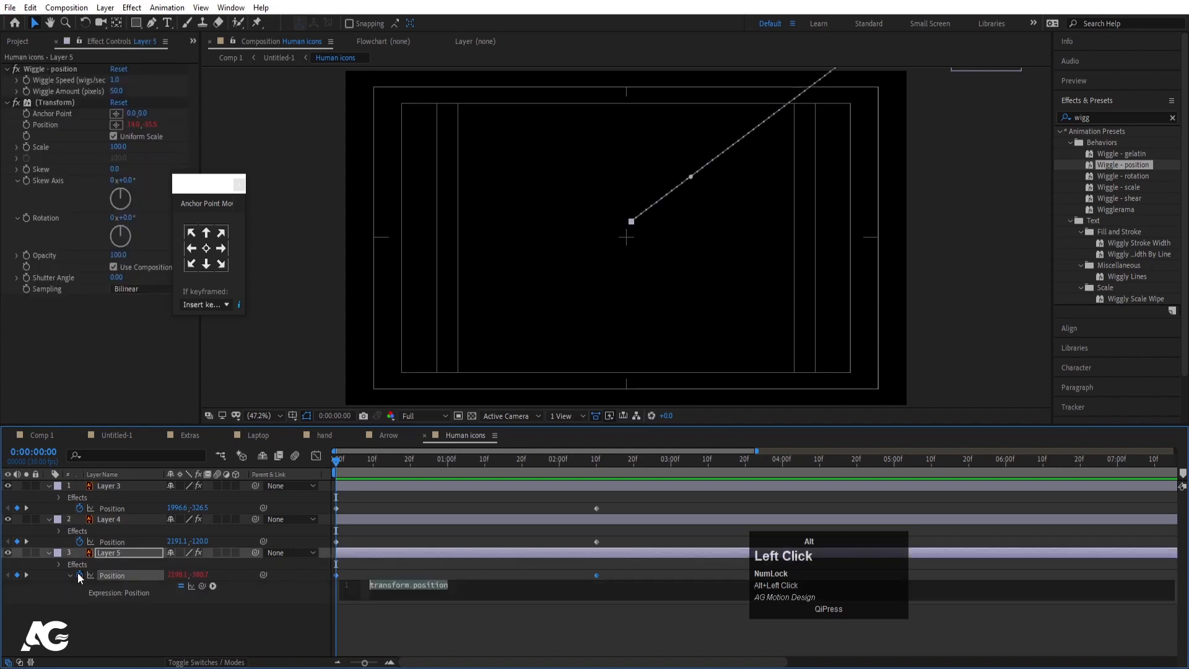
pyautogui.write('lop')
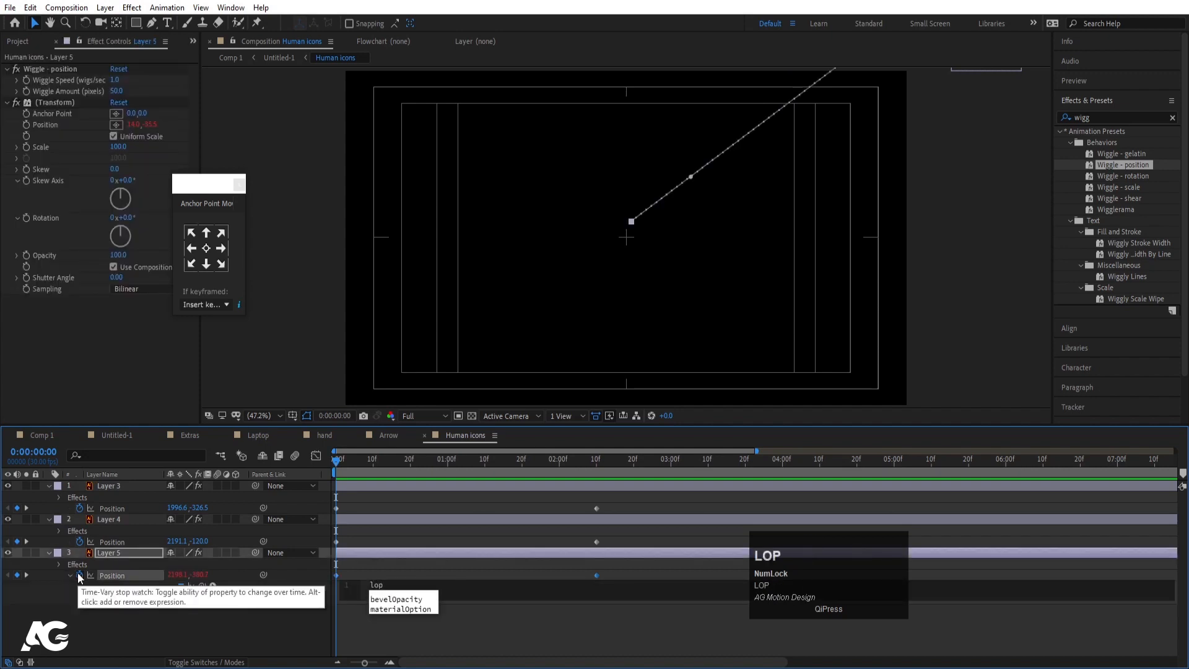
pyautogui.press('BackSpace')
pyautogui.write('o')
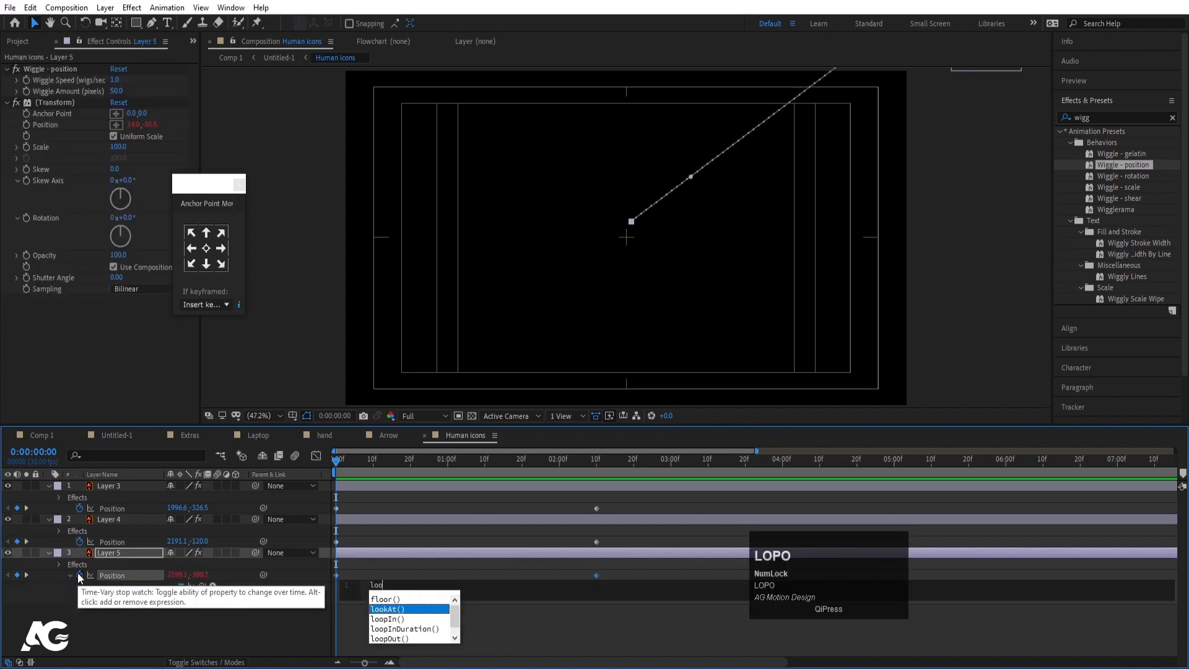
pyautogui.press('Down')
pyautogui.press('Down')
pyautogui.press('Down')
pyautogui.press('Return')
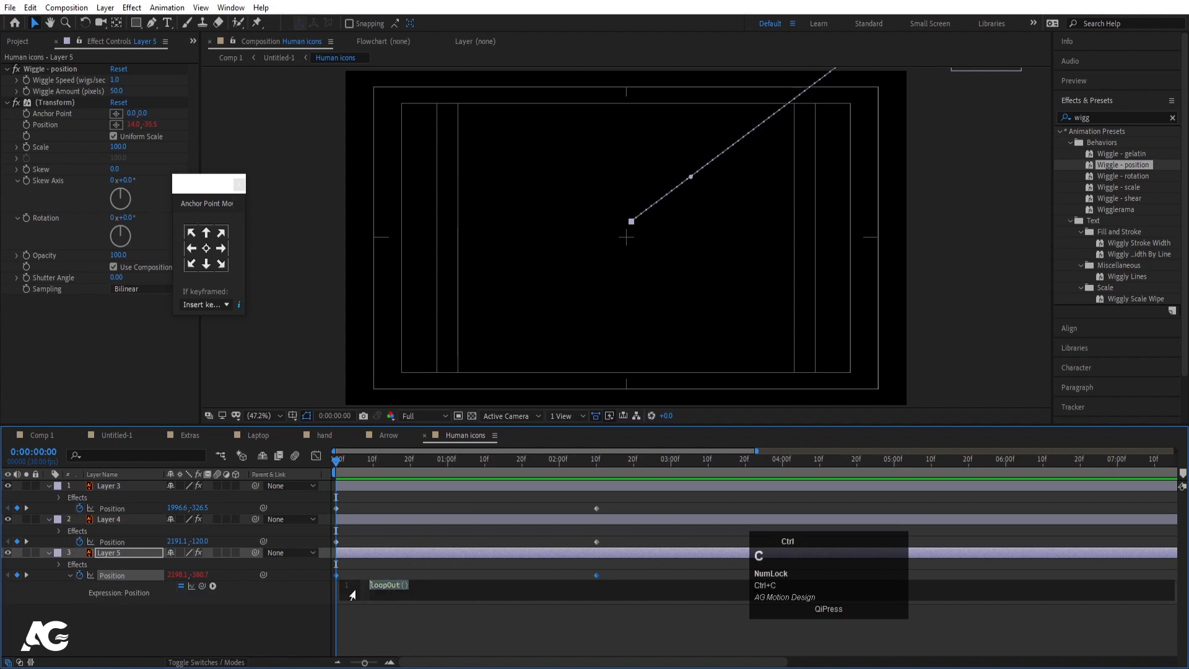
# - Add the same loopOut() expression to the position of Layer 4 and Layer 3, and preview the loop
pyautogui.keyDown('alt'); pyautogui.click(80, 540); pyautogui.keyUp('alt')
pyautogui.write('loopOut()')
pyautogui.keyDown('alt'); pyautogui.click(80, 507); pyautogui.keyUp('alt')
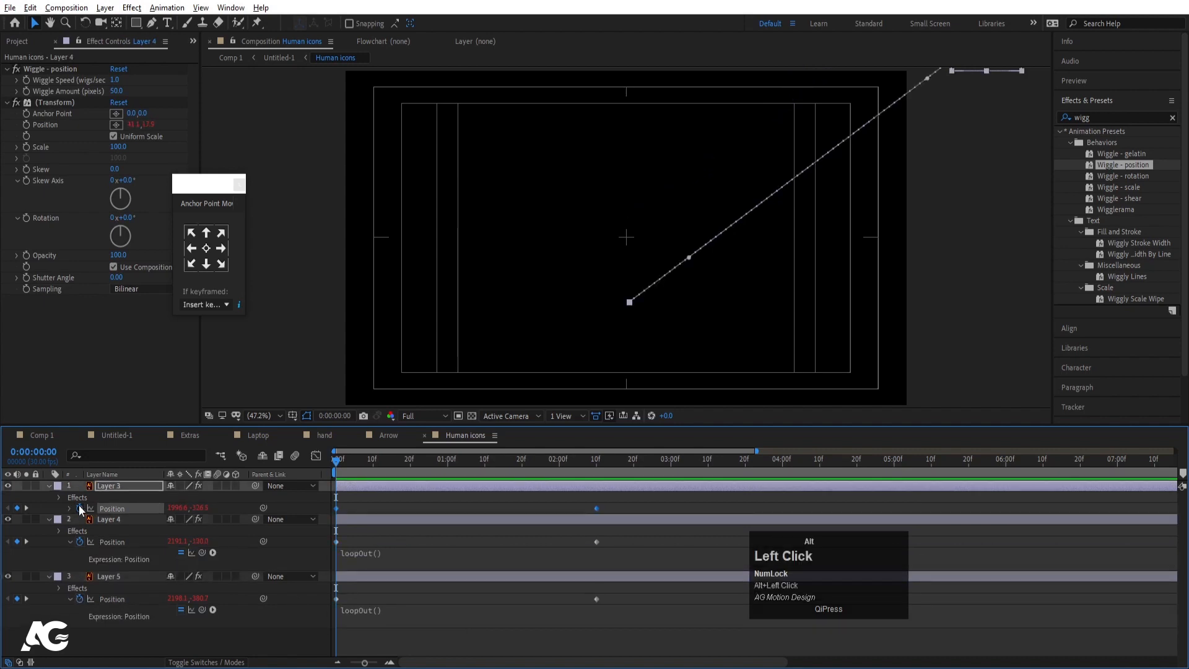
pyautogui.write('loopOut()')
pyautogui.click(398, 494)
pyautogui.press('space')
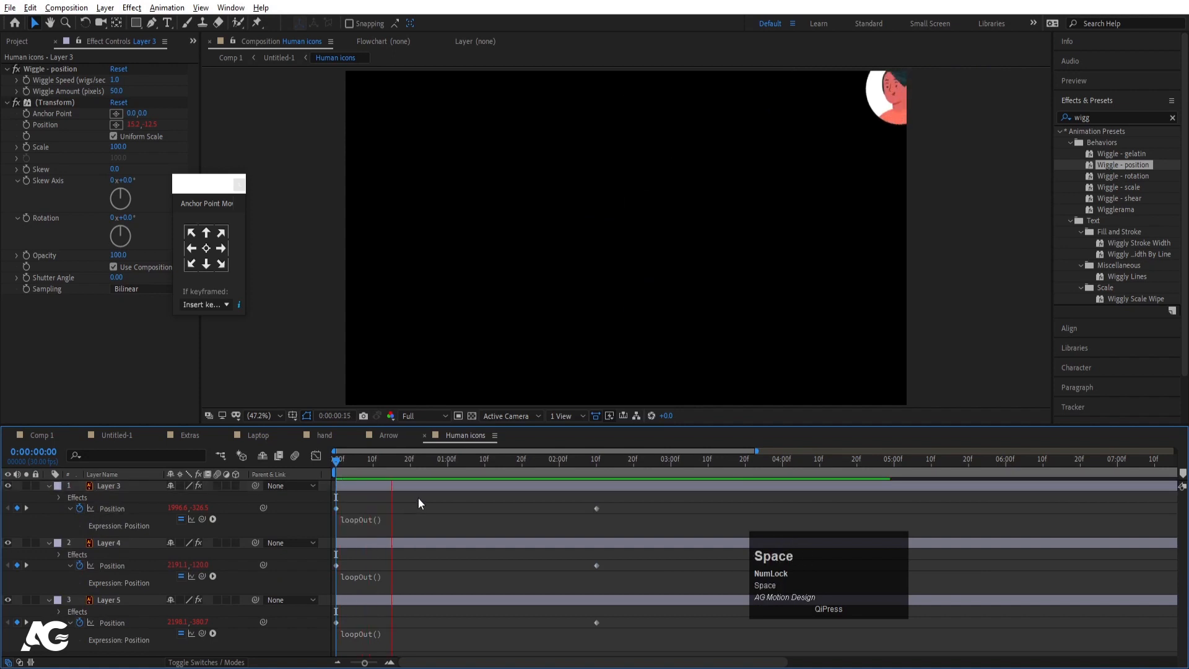
# - Enable motion blur on all three icon layers and preview the result in the Untitled-1 composition
pyautogui.press("'")
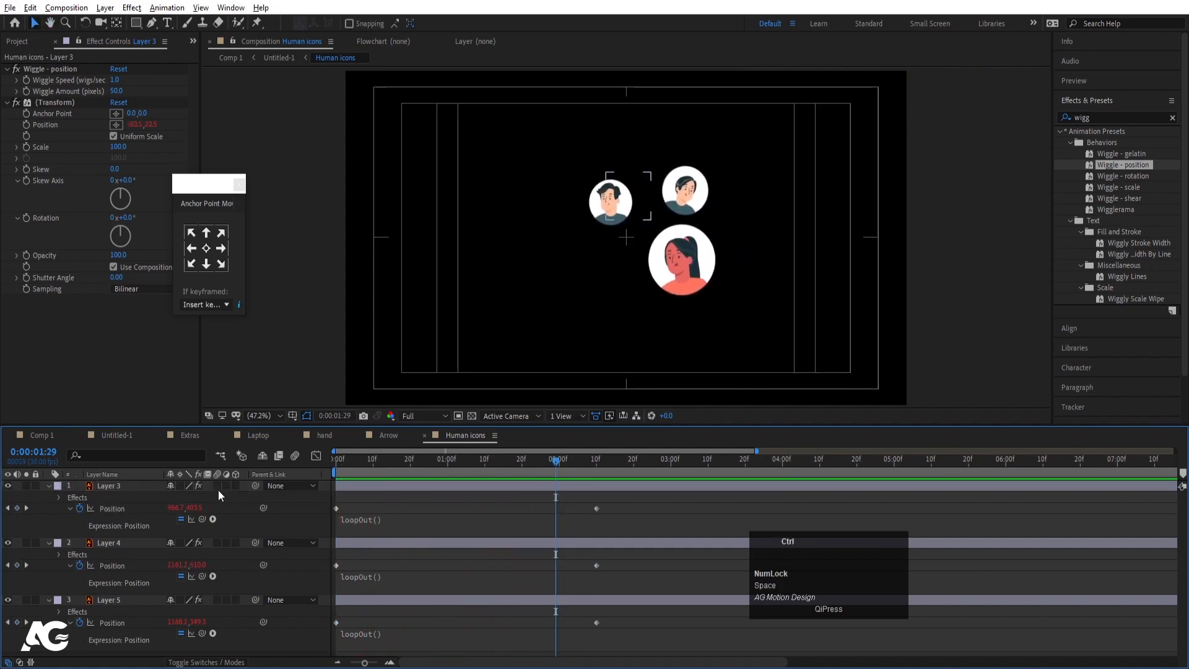
pyautogui.hotkey('ctrl', 'a')
pyautogui.click(217, 487)
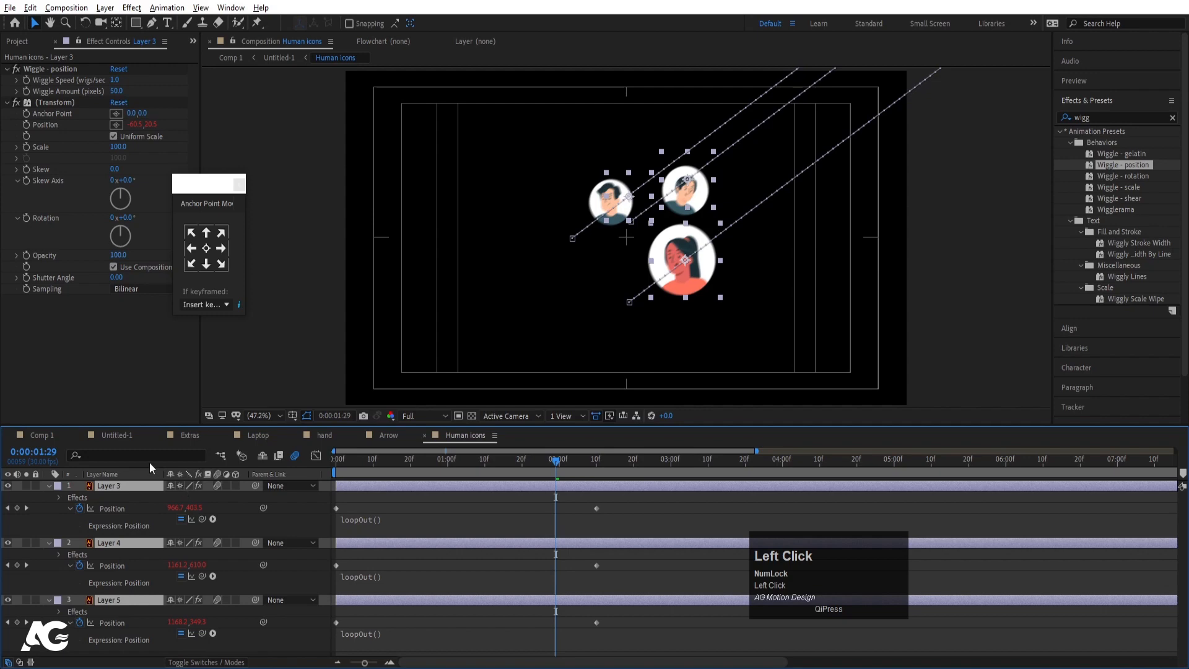
pyautogui.click(155, 438)
pyautogui.press('space')
pyautogui.press('space')
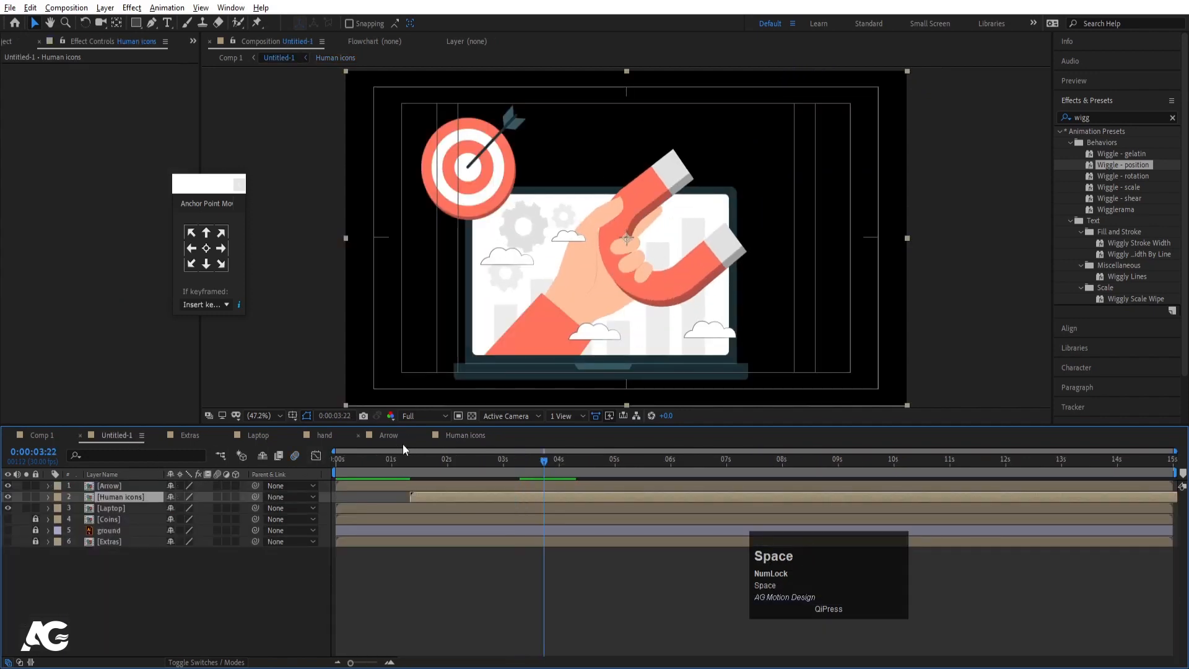
pyautogui.click(415, 459)
pyautogui.press('space')
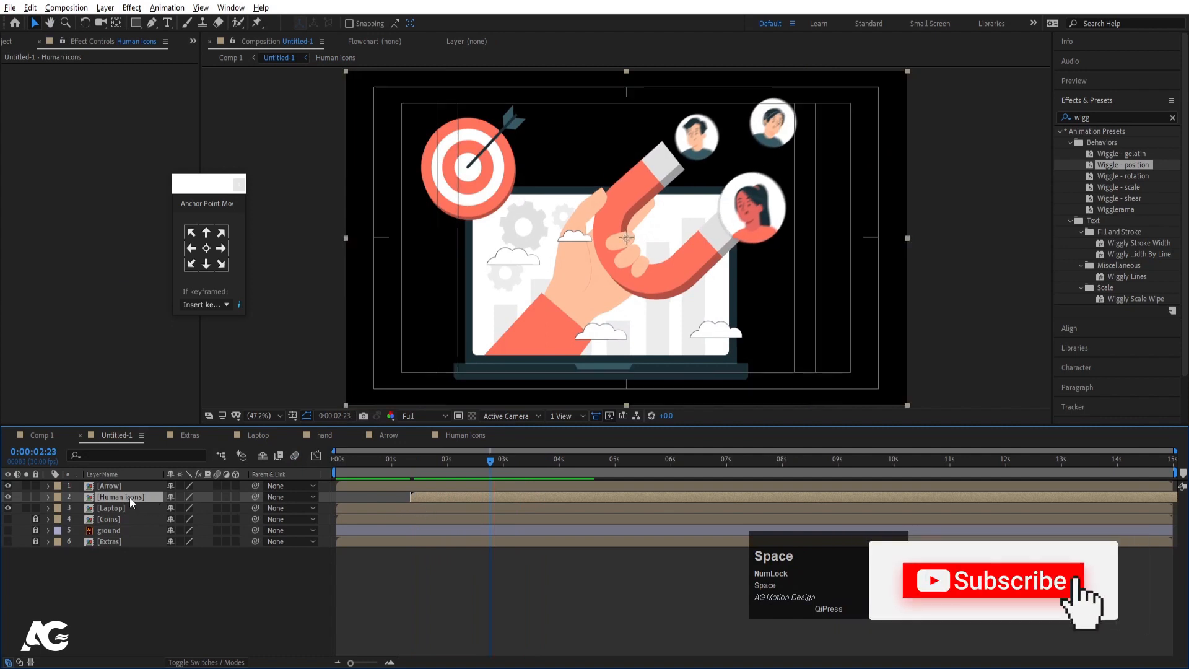
# - Draw a closed polygonal mask on the Human icons layer from the magnet's tips outward past the frame's upper-right corner
pyautogui.click(151, 23)
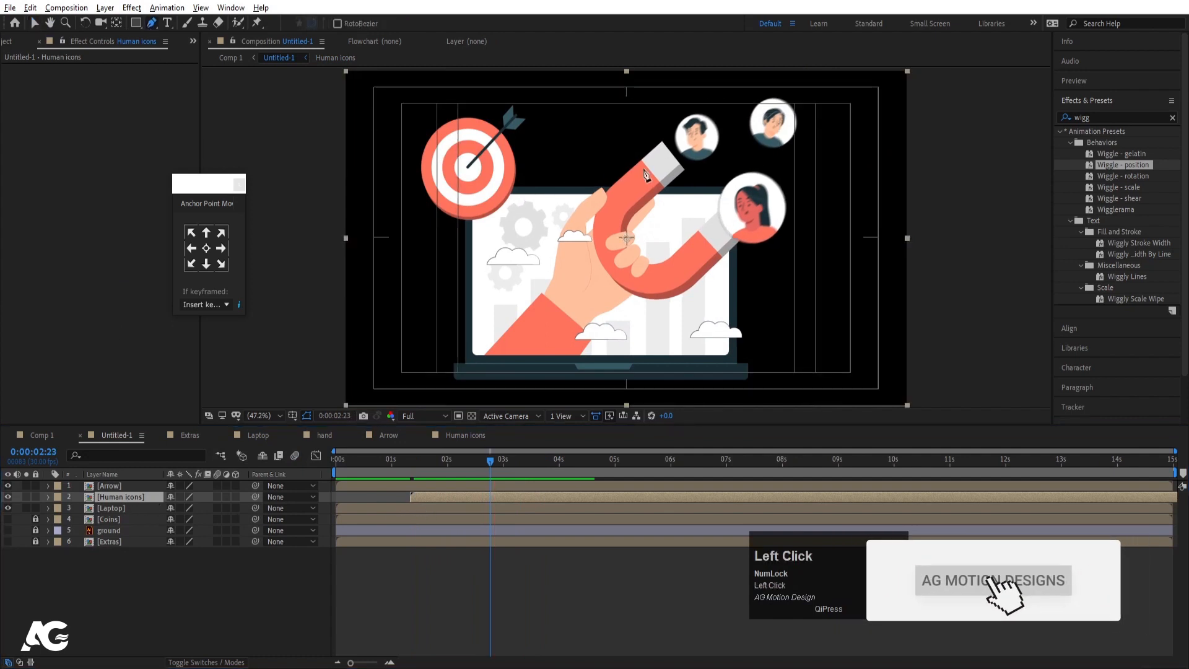
pyautogui.click(652, 126)
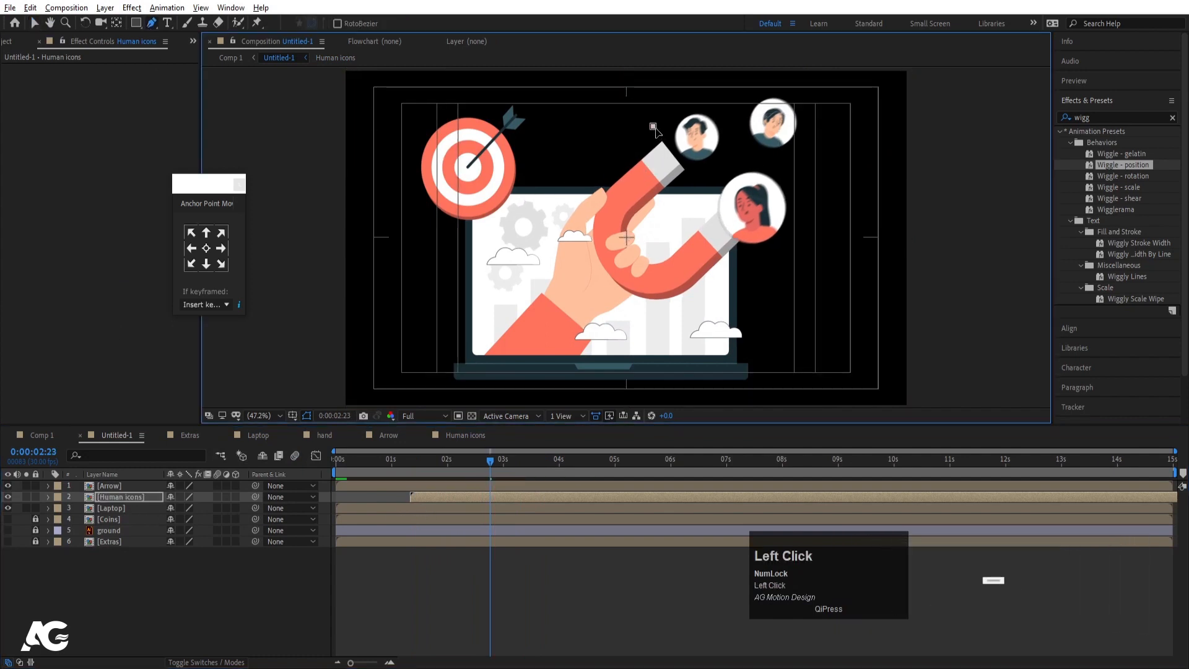
pyautogui.scroll(-2, 775, 301)
pyautogui.click(751, 236)
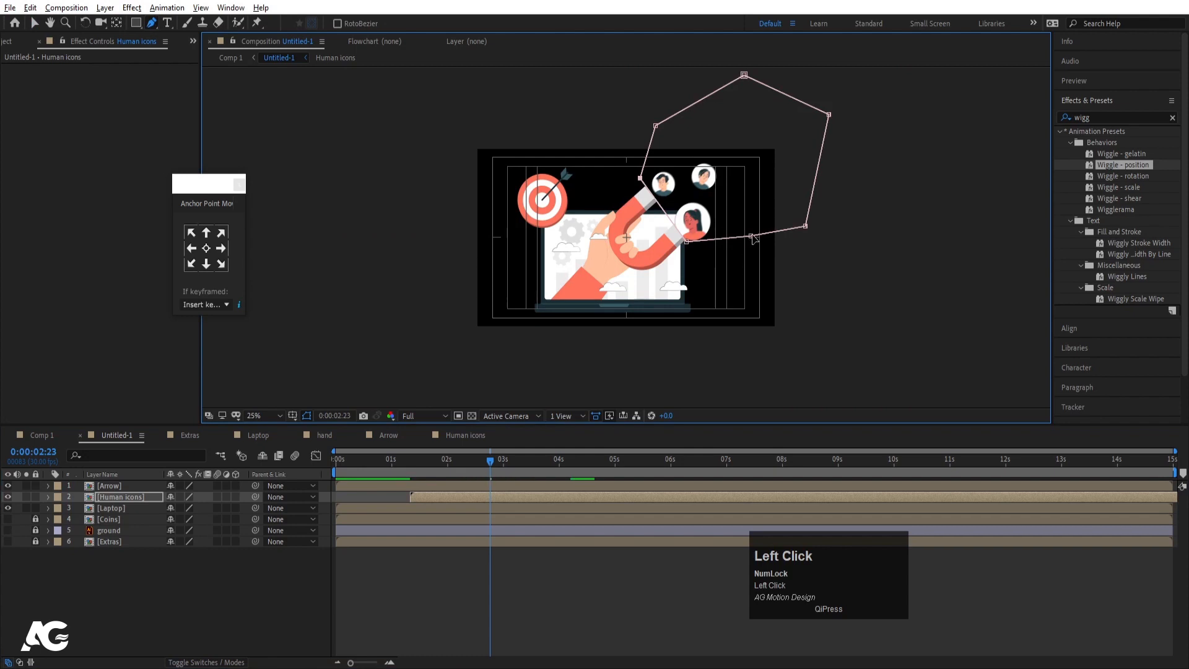
pyautogui.moveTo(751, 236); pyautogui.dragTo(727, 269)
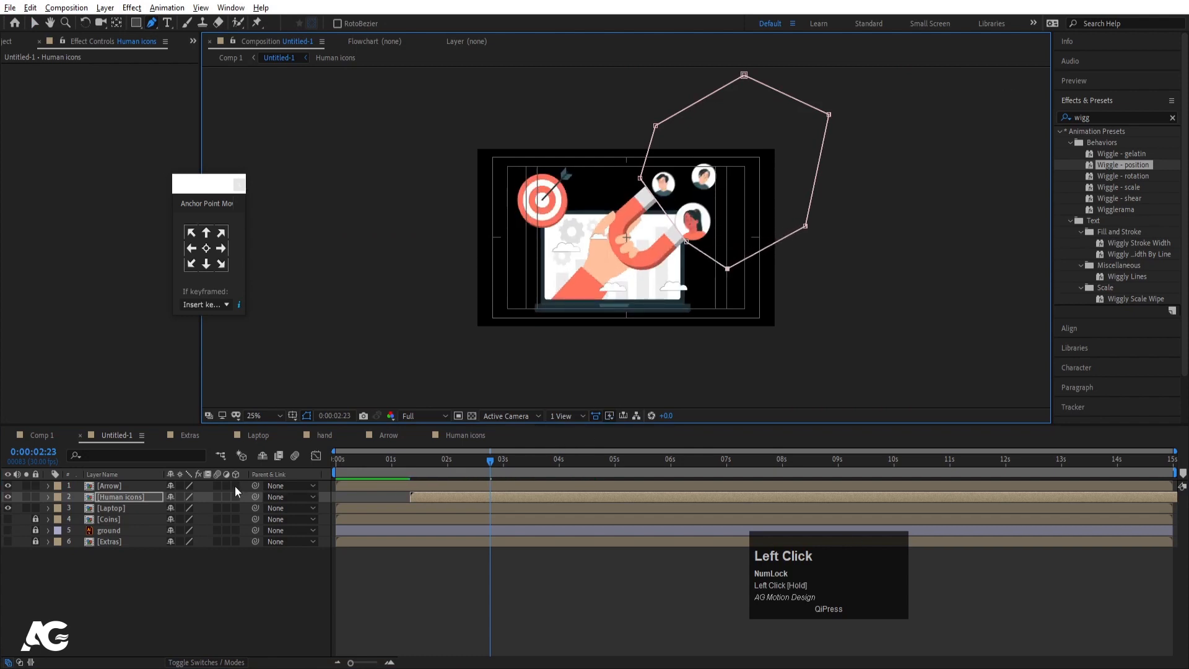
# - Set the mask feather of Mask 1 on the Human icons layer to 30 pixels
pyautogui.press('m')
pyautogui.click(72, 507)
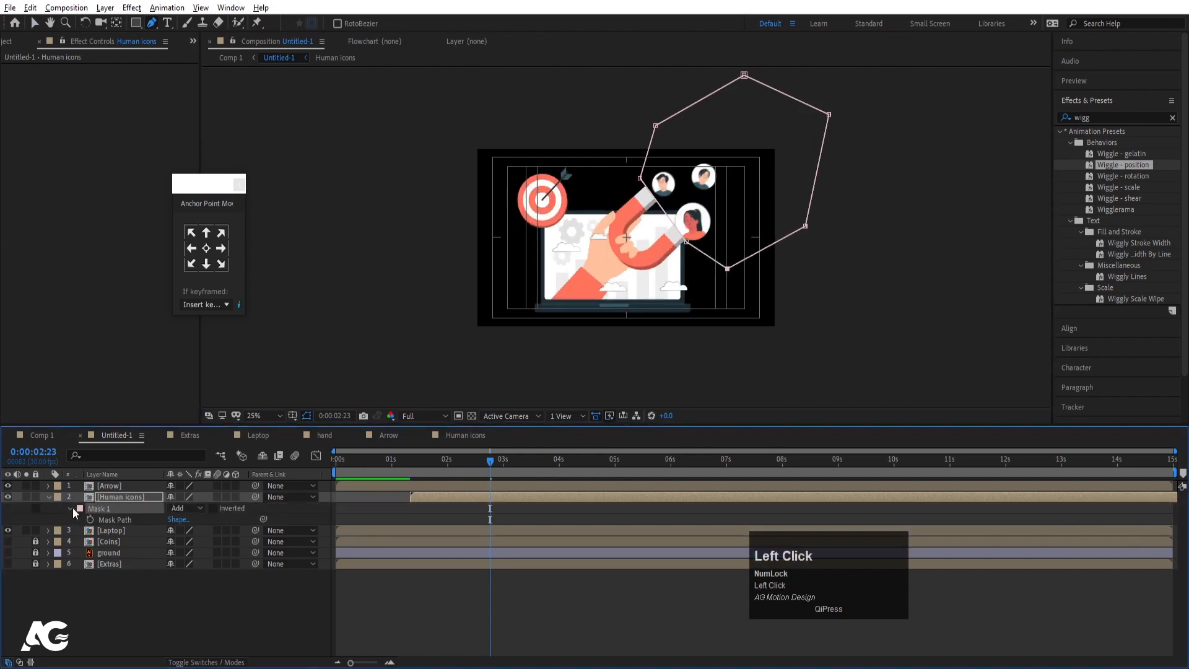
pyautogui.click(72, 508)
pyautogui.click(69, 508)
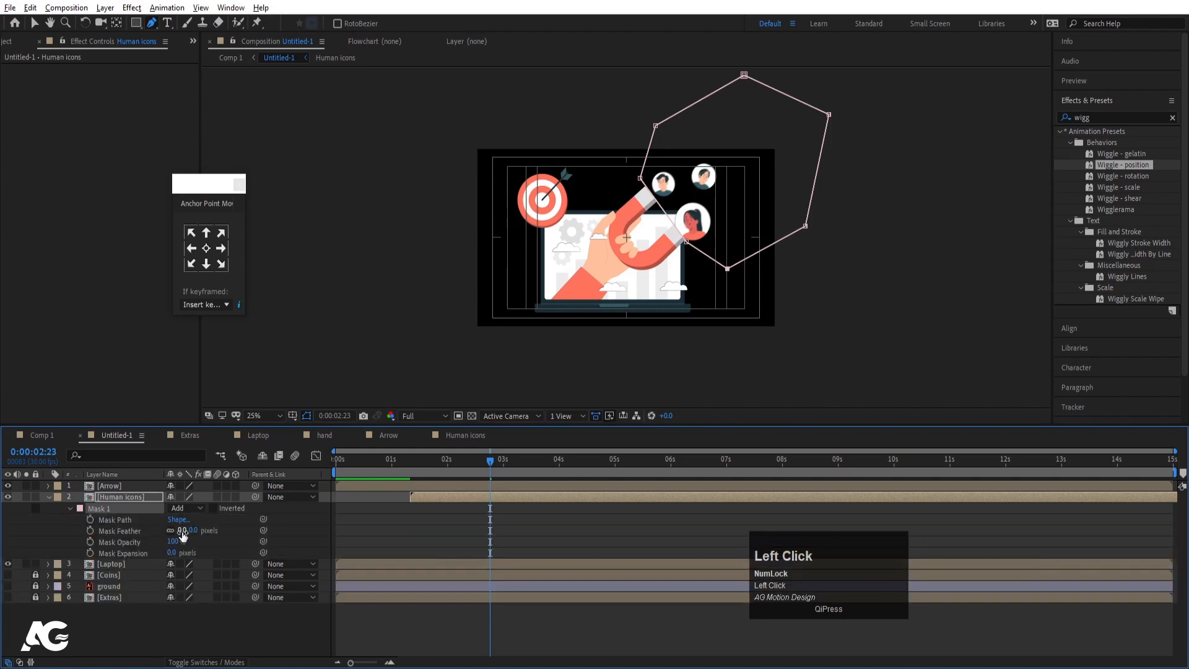
pyautogui.press('Return')
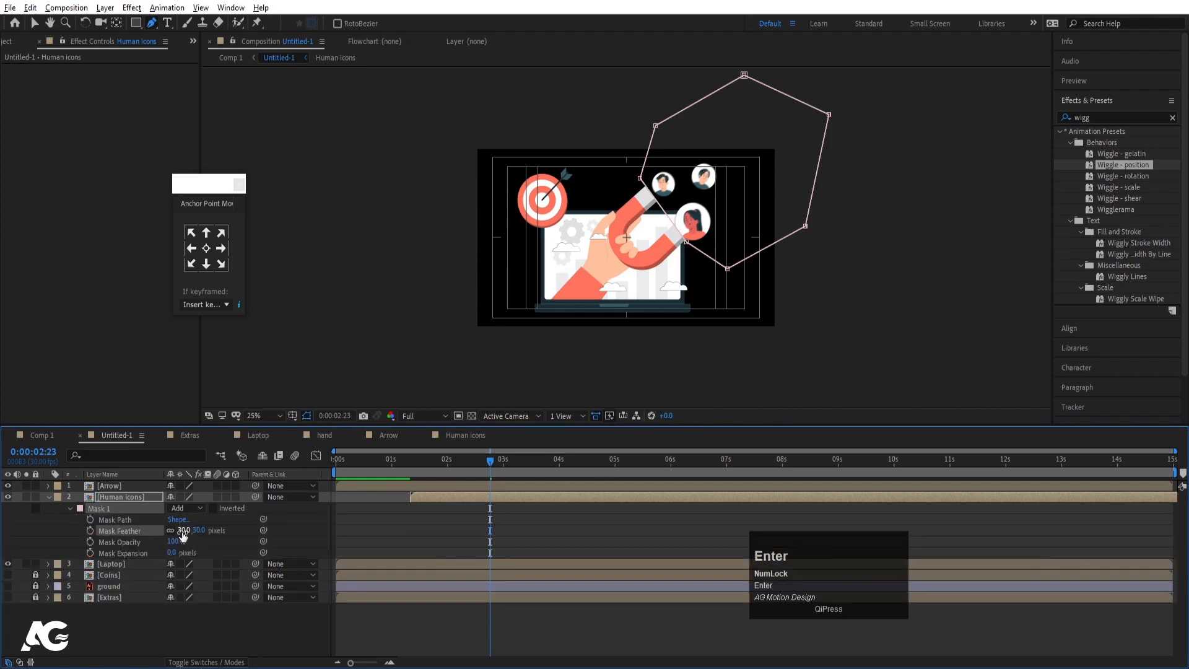
# - Preview how the masked icons fade out at the magnet's tips and how their entrance repeats
pyautogui.press('space')
pyautogui.press('space')
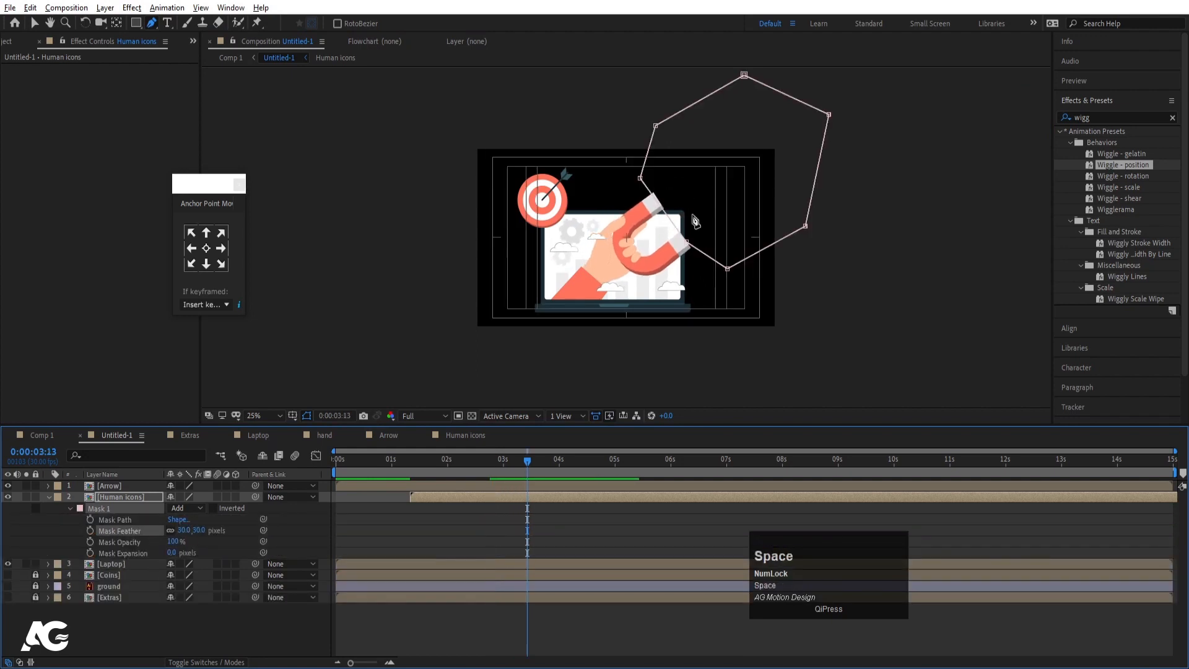
pyautogui.scroll(2, 650, 276)
pyautogui.press('space')
pyautogui.click(392, 463)
pyautogui.press('space')
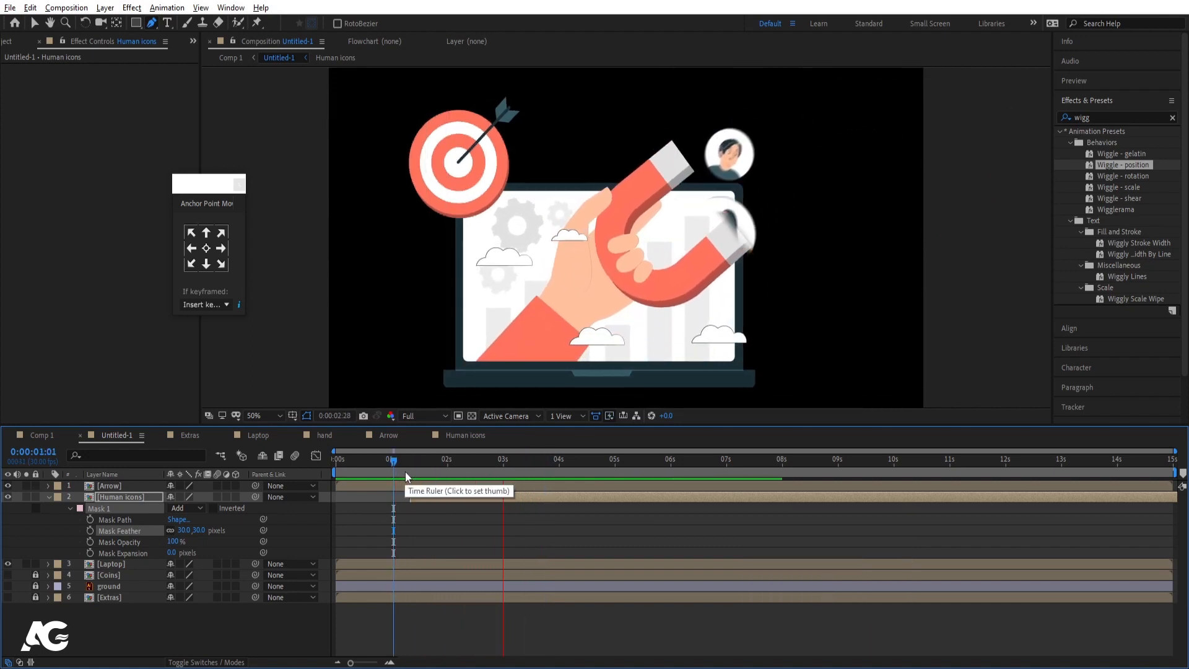
pyautogui.press('space')
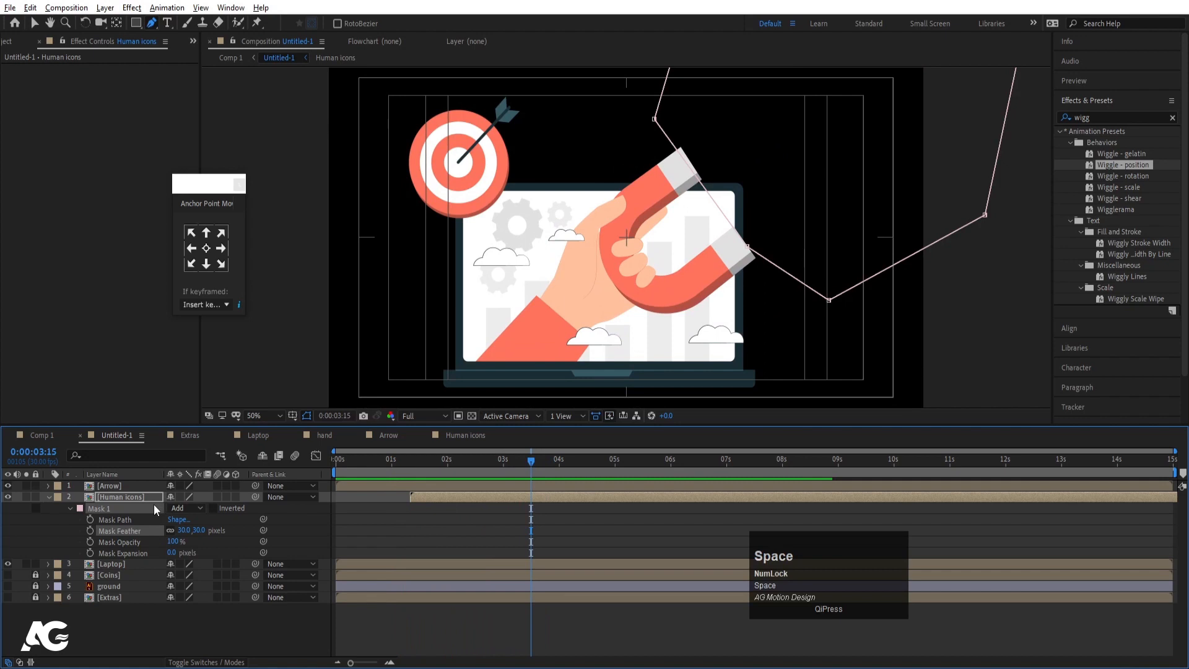
pyautogui.press('space')
pyautogui.press('space')
pyautogui.press('space')
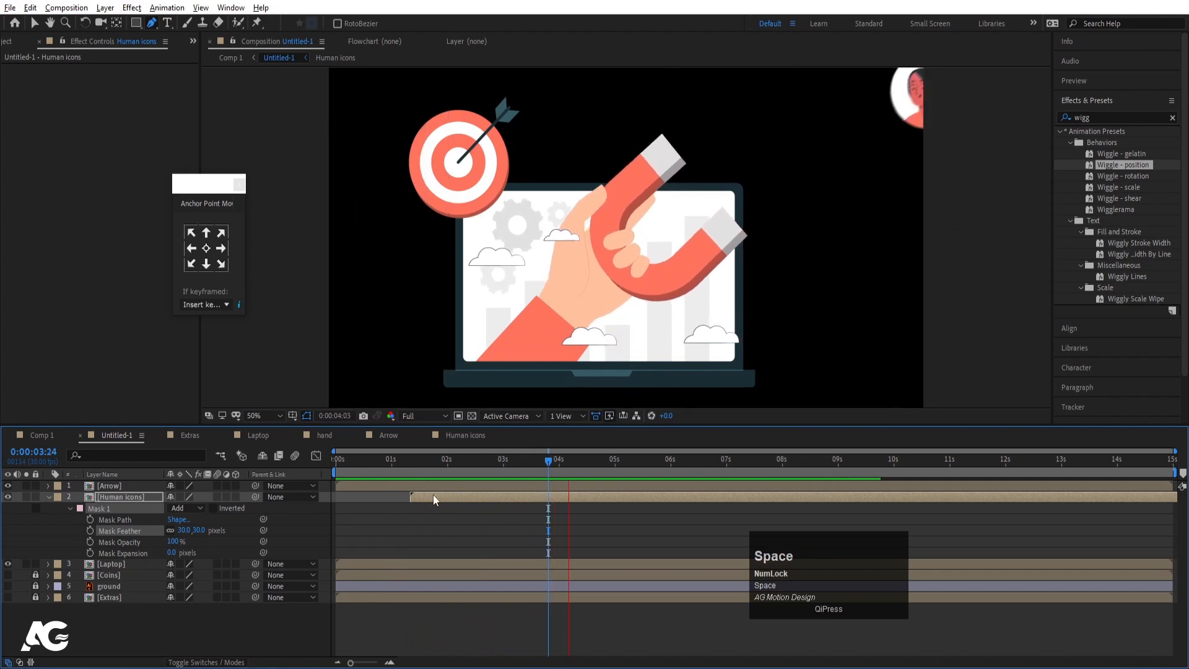
pyautogui.press('space')
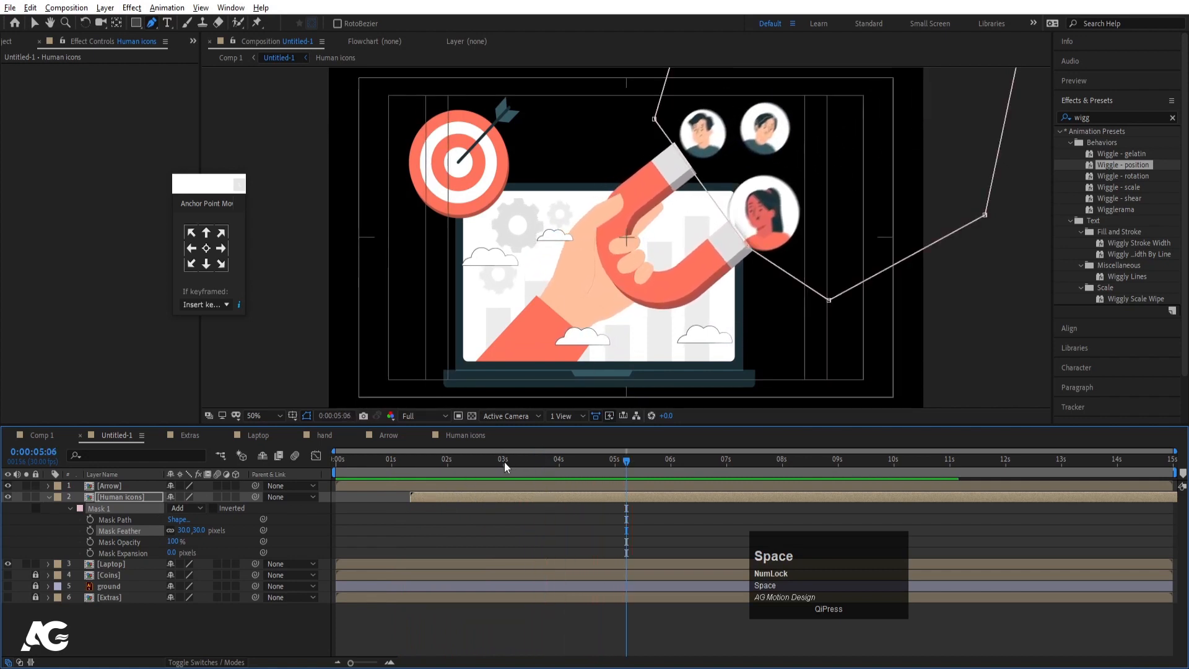
# - Duplicate the masked Human icons layer, start the copy at 0:00:02:17, and preview the overlapping icon waves
pyautogui.moveTo(504, 462); pyautogui.dragTo(424, 464)
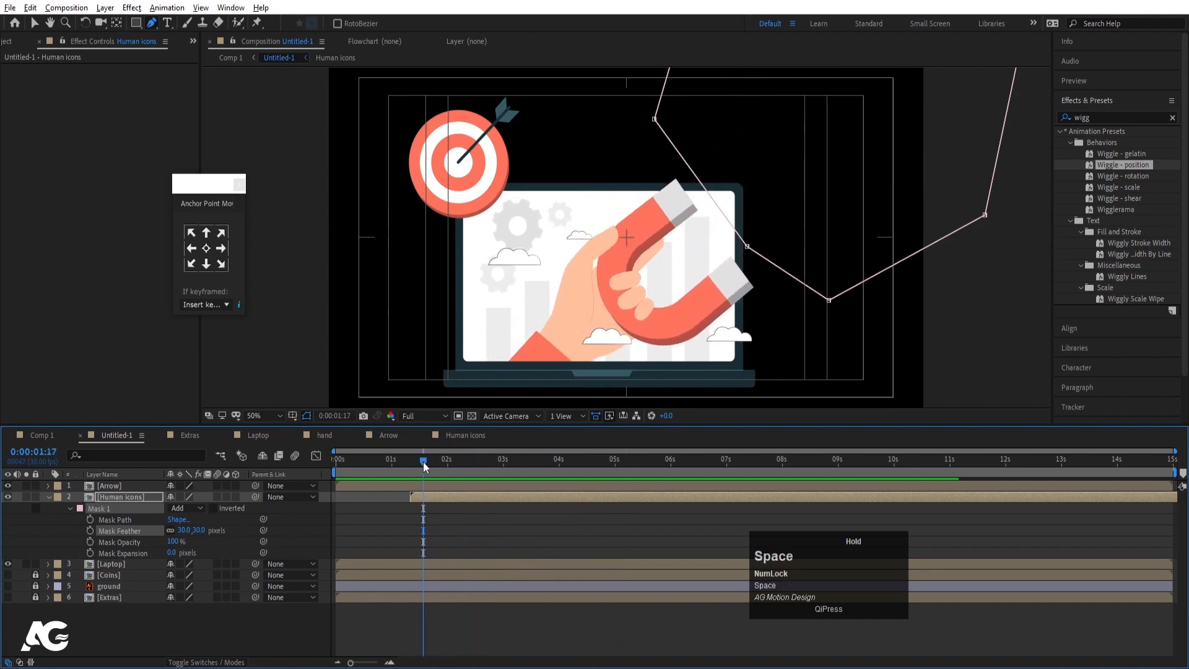
pyautogui.press('space')
pyautogui.press('space')
pyautogui.click(467, 500)
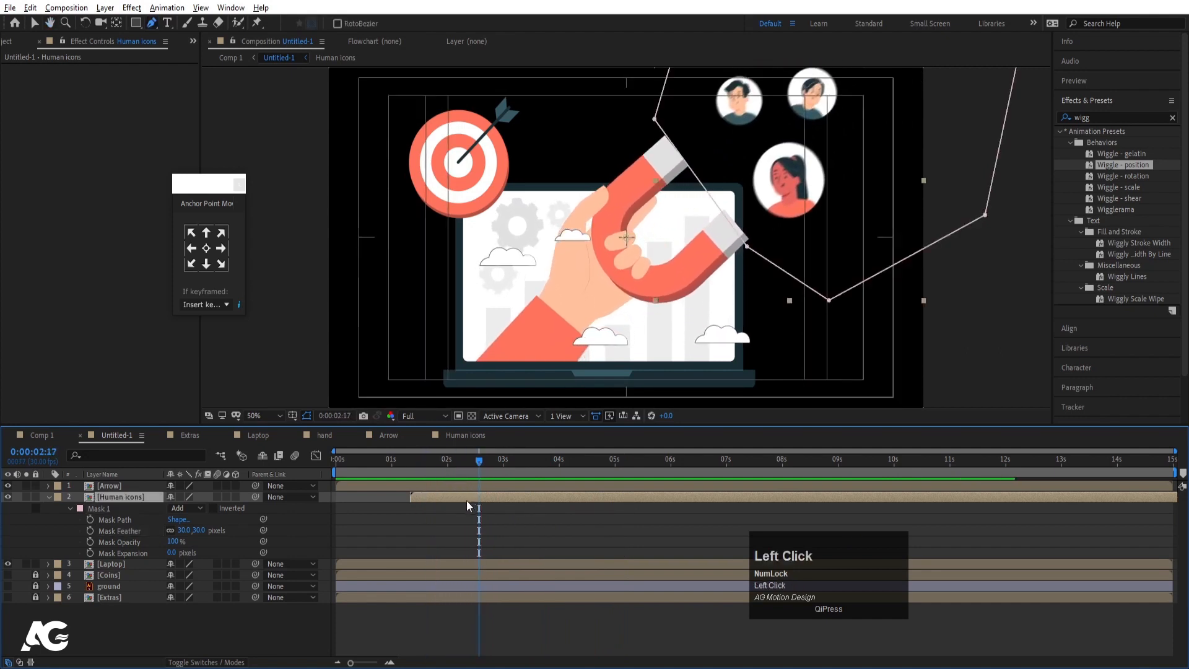
pyautogui.hotkey('ctrl', 'shift', 'd')
pyautogui.press('space')
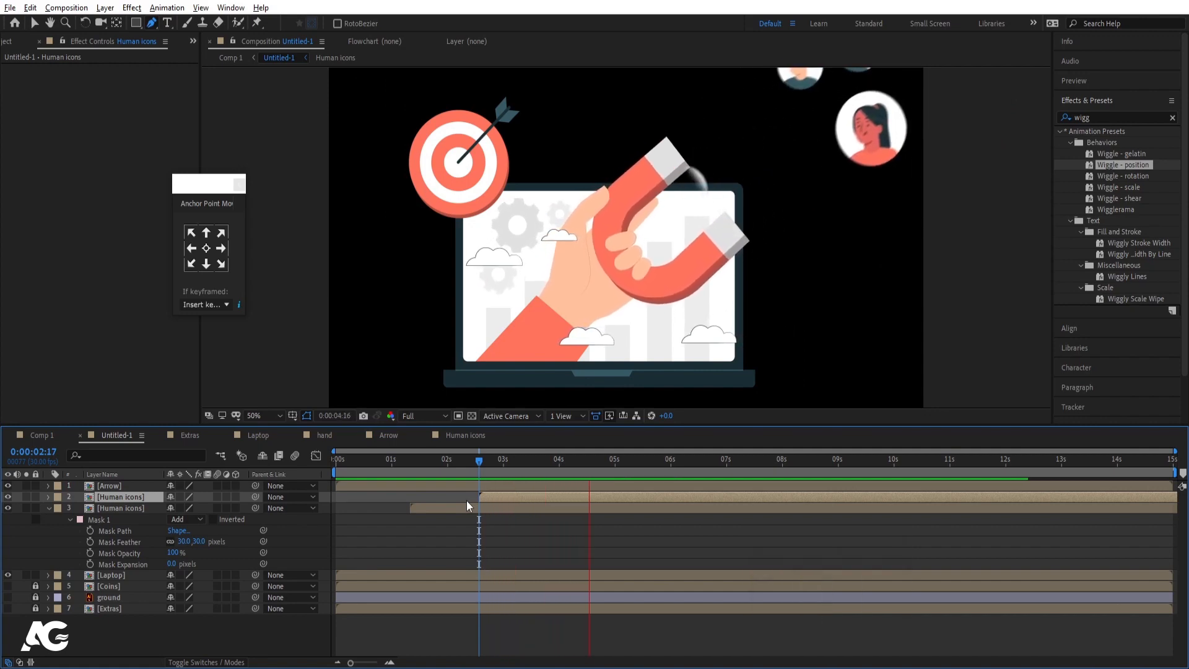
# - Return to the start of the timeline, collapse the layer properties, make the Coins layer visible and open its composition
pyautogui.press('space')
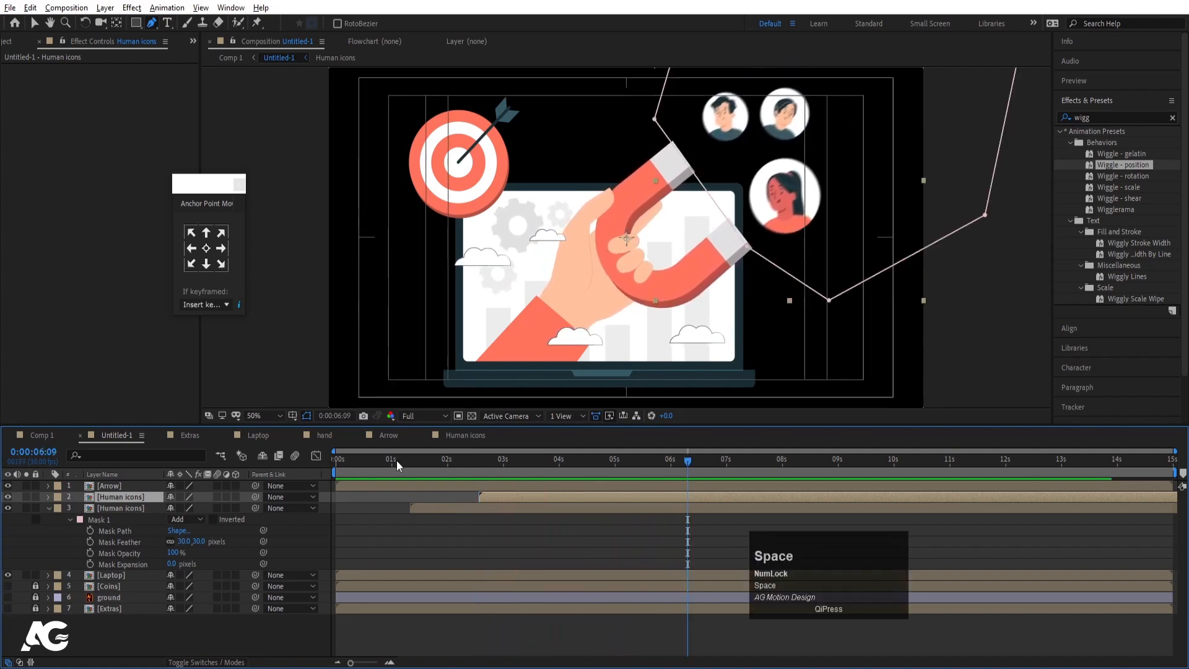
pyautogui.moveTo(362, 456); pyautogui.dragTo(335, 462)
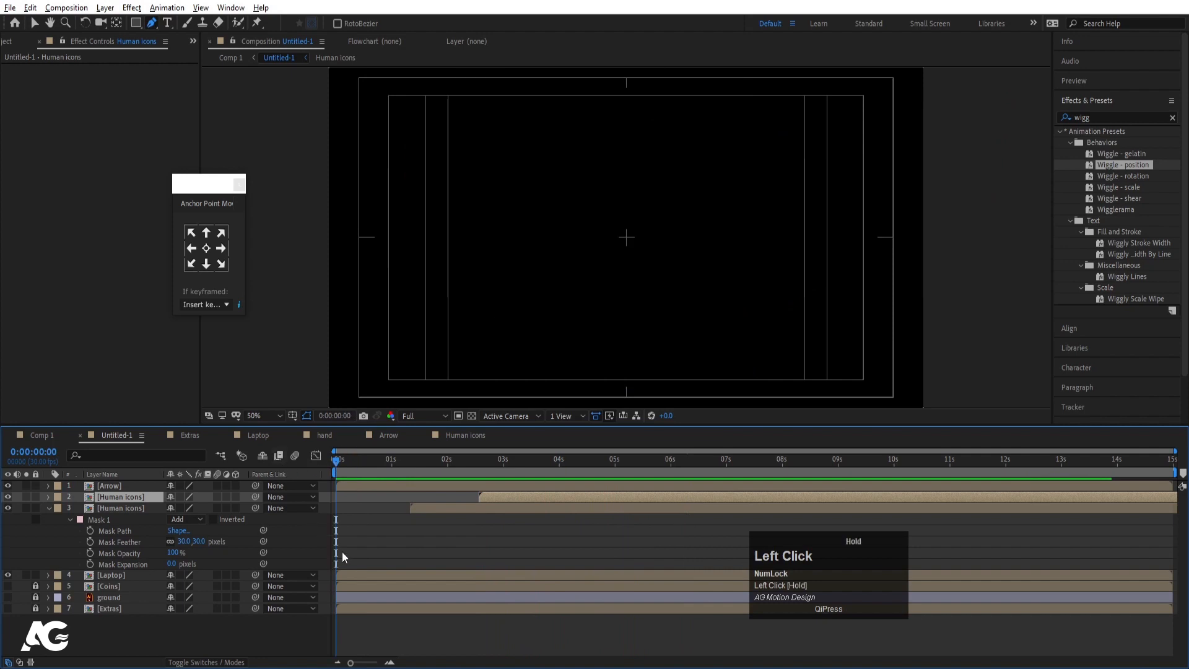
pyautogui.click(363, 558)
pyautogui.press('u')
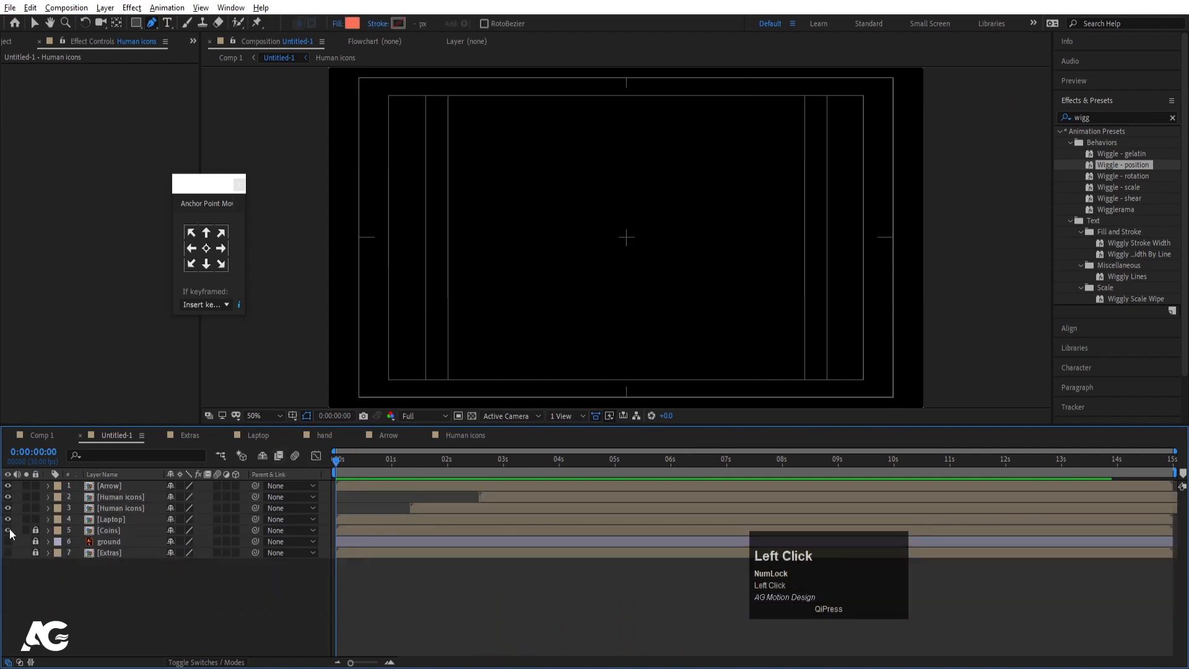
pyautogui.click(8, 530)
pyautogui.doubleClick(112, 530)
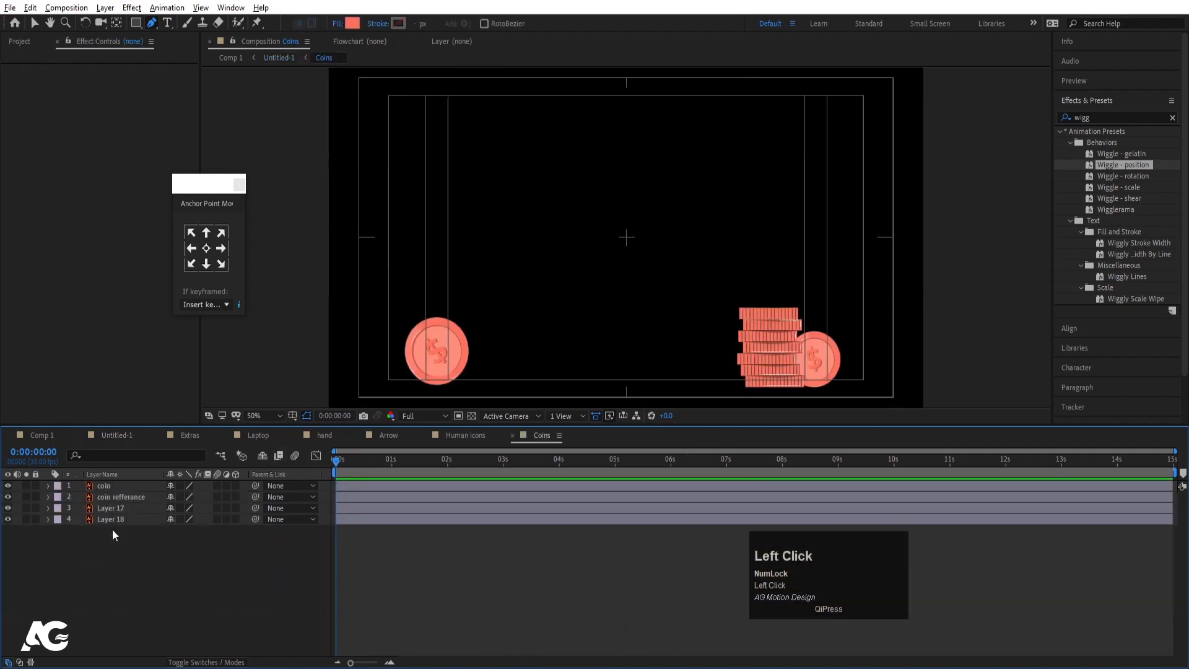
# - Apply Animation Composer's Overshoot Scale From Anchor Point 2 transition, in and out, to both dollar coins (Layer 17 and Layer 18) and preview it
pyautogui.press('v')
pyautogui.click(449, 350)
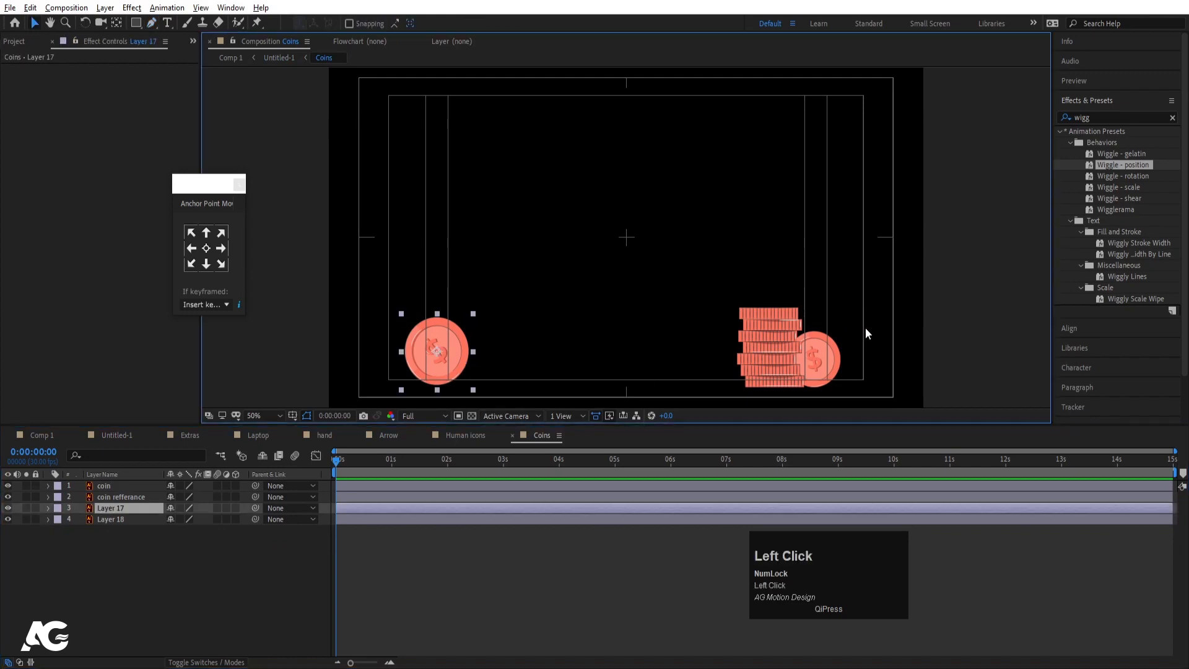
pyautogui.keyDown('shift'); pyautogui.click(838, 357); pyautogui.keyUp('shift')
pyautogui.click(231, 9)
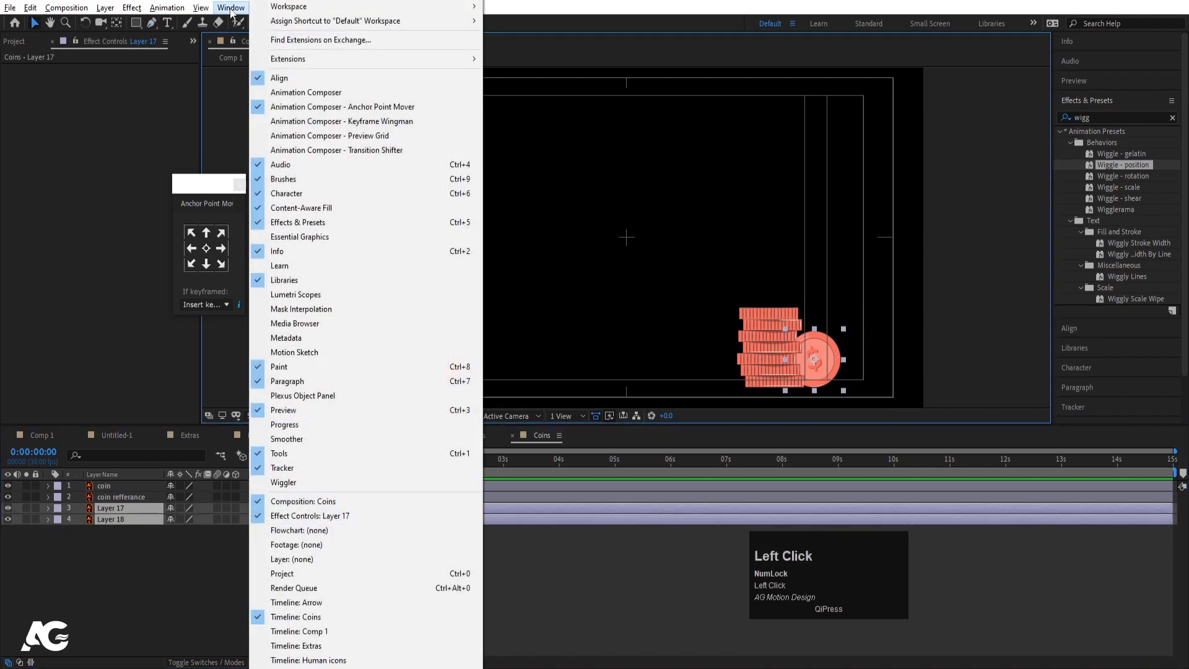
pyautogui.click(285, 93)
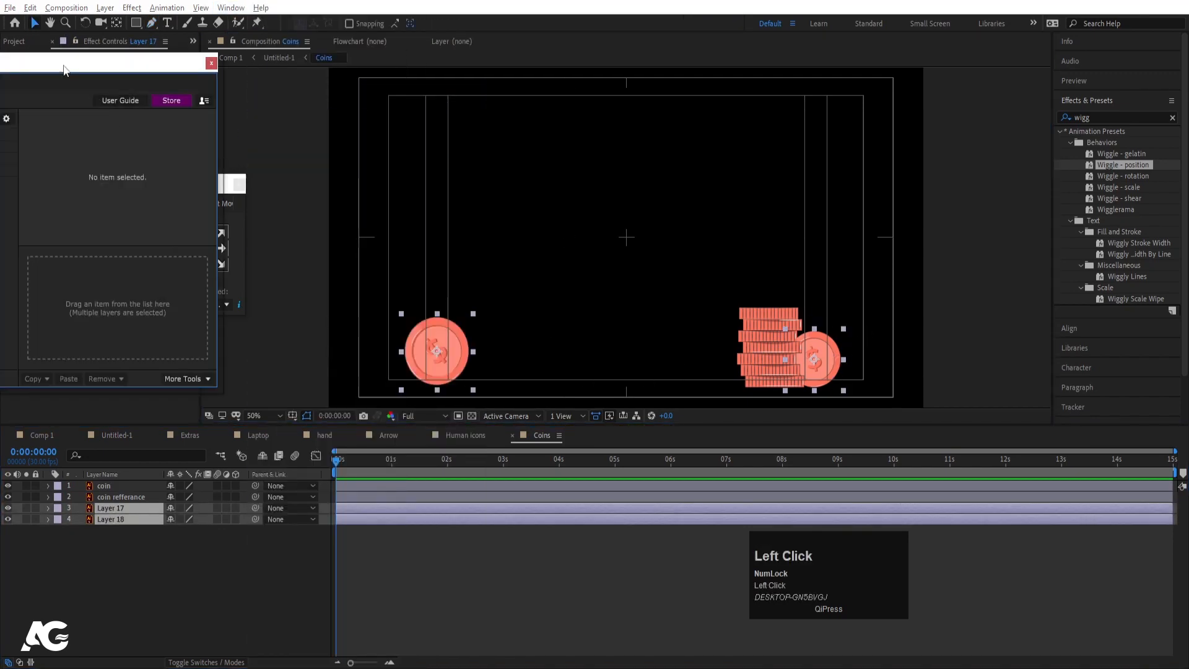
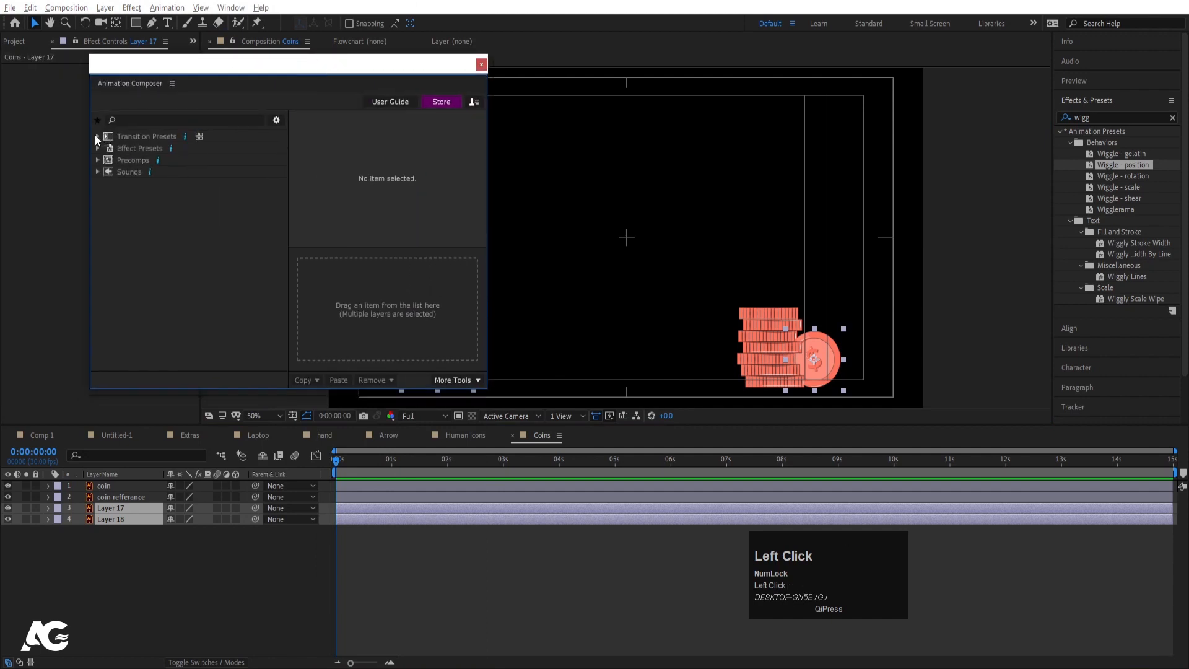
pyautogui.click(97, 135)
pyautogui.click(110, 148)
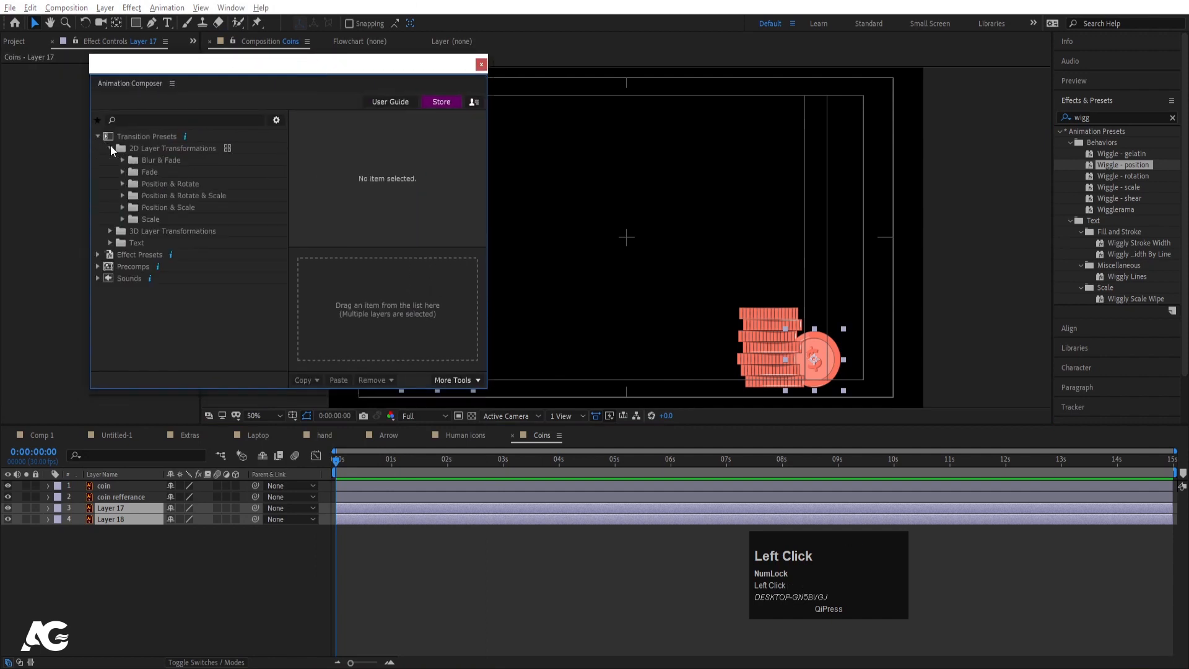
pyautogui.click(122, 218)
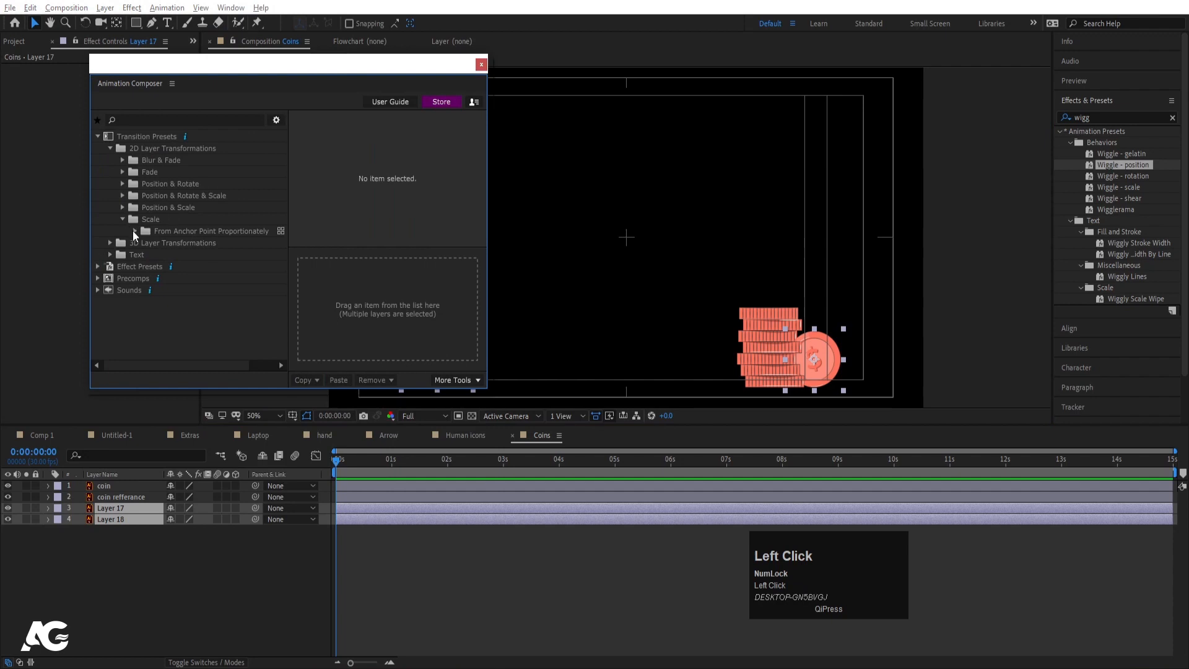
pyautogui.click(134, 231)
pyautogui.doubleClick(179, 254)
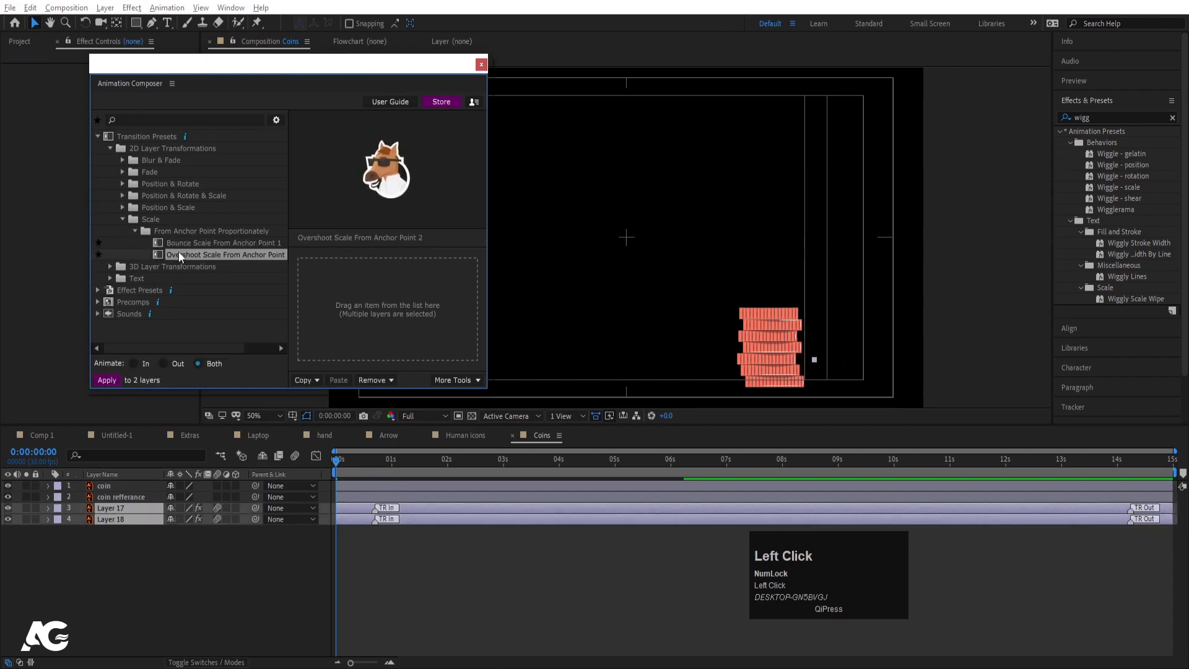
pyautogui.press('space')
pyautogui.press('space')
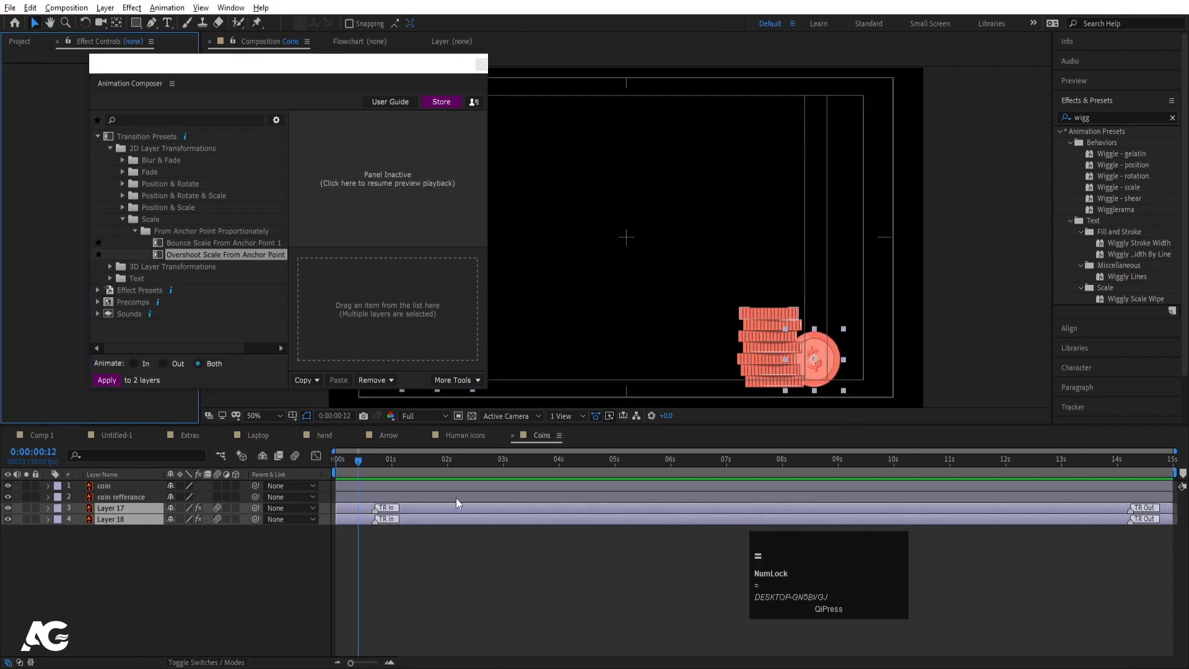
# - Shift Layer 17 to start at 0:00:00:10 so the two dollar coins pop in staggered, and preview the timing
pyautogui.click(337, 461)
pyautogui.press('=')
pyautogui.press('=')
pyautogui.click(358, 538)
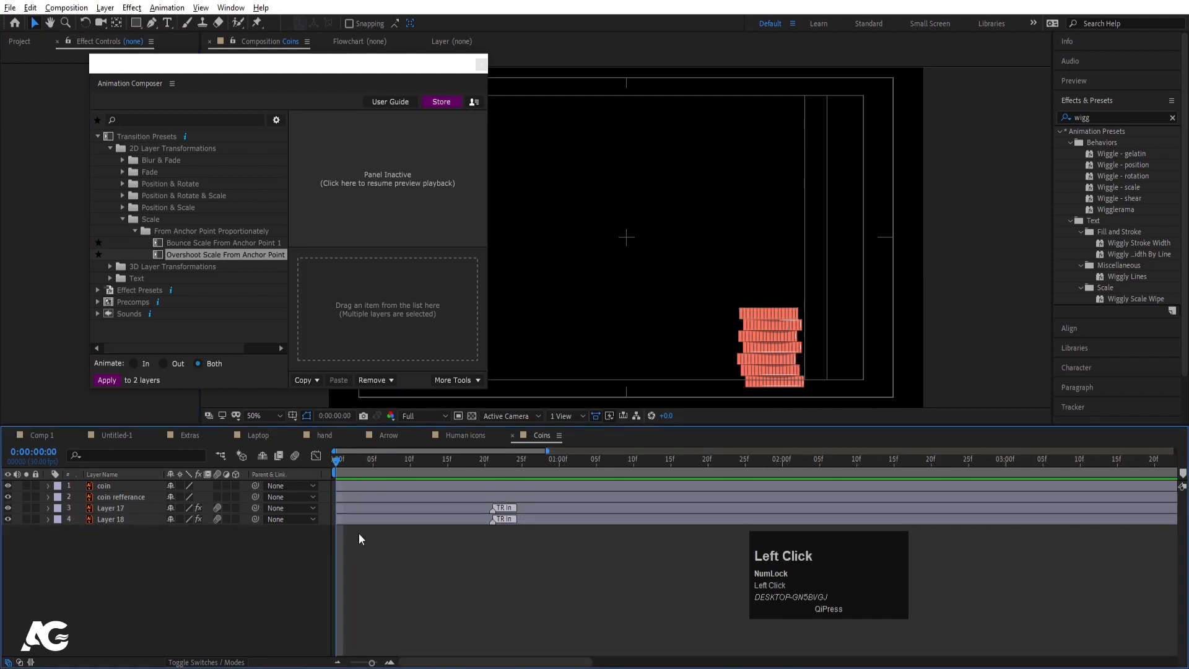
pyautogui.click(363, 509)
pyautogui.moveTo(363, 508); pyautogui.dragTo(438, 509)
pyautogui.moveTo(415, 60); pyautogui.dragTo(239, 21)
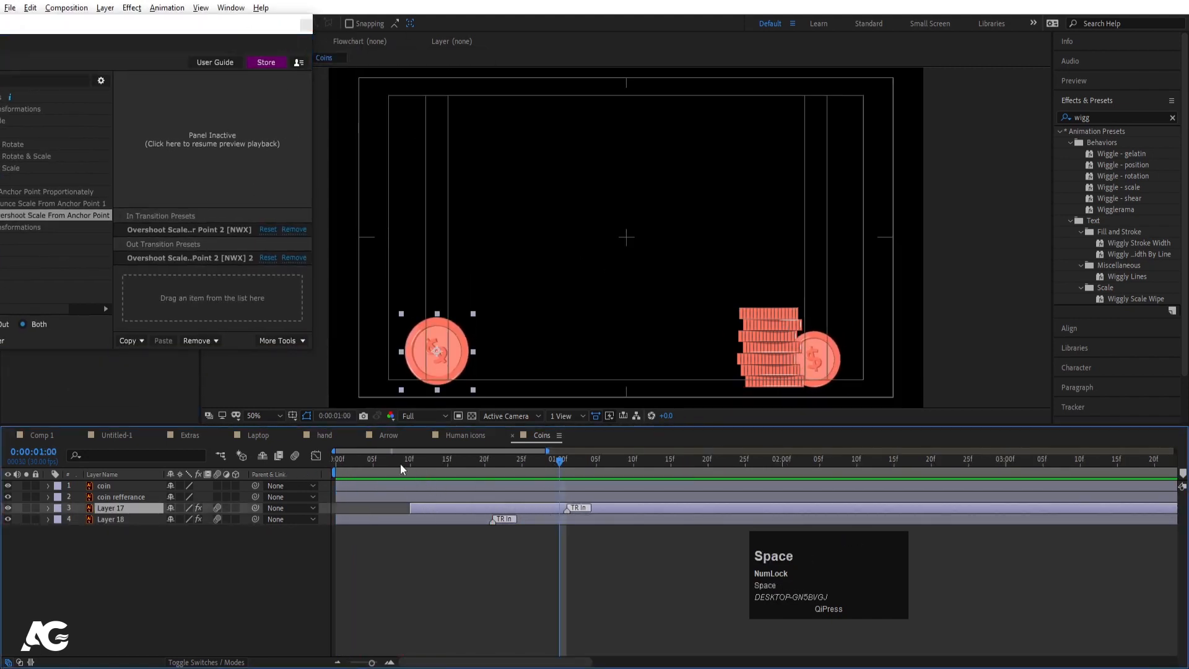
pyautogui.moveTo(400, 463); pyautogui.dragTo(281, 463)
# - Delete the coin refferance layer and place a duplicate of the single edge-on coin directly beneath the original
pyautogui.click(772, 333)
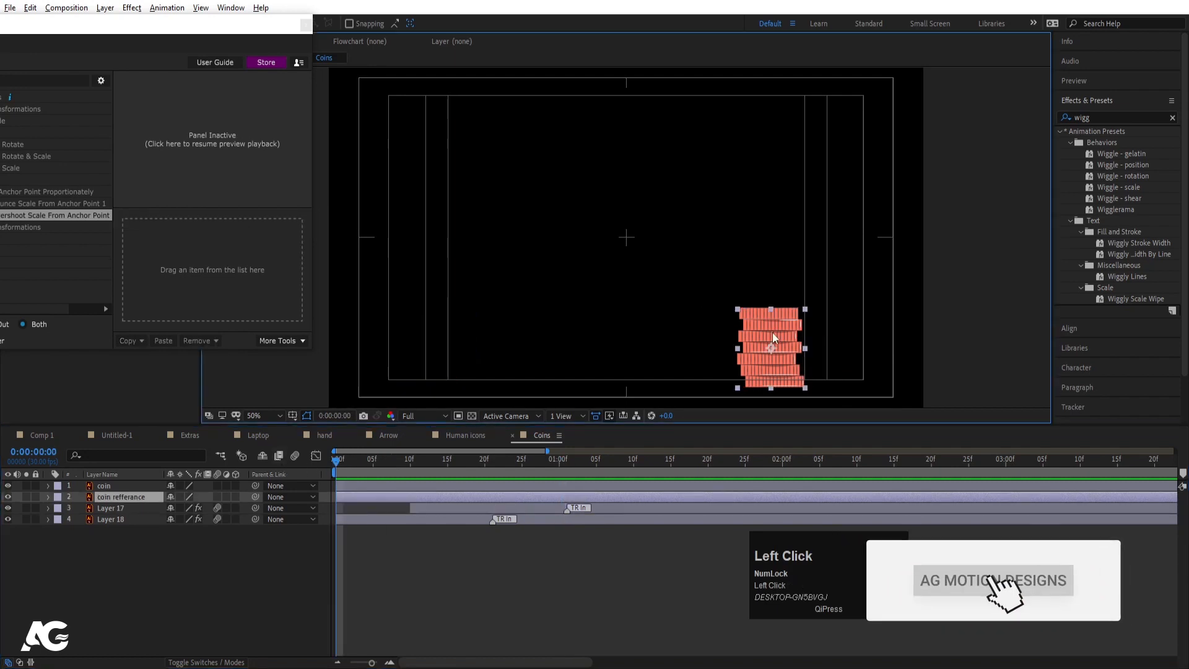
pyautogui.press('Delete')
pyautogui.click(781, 316)
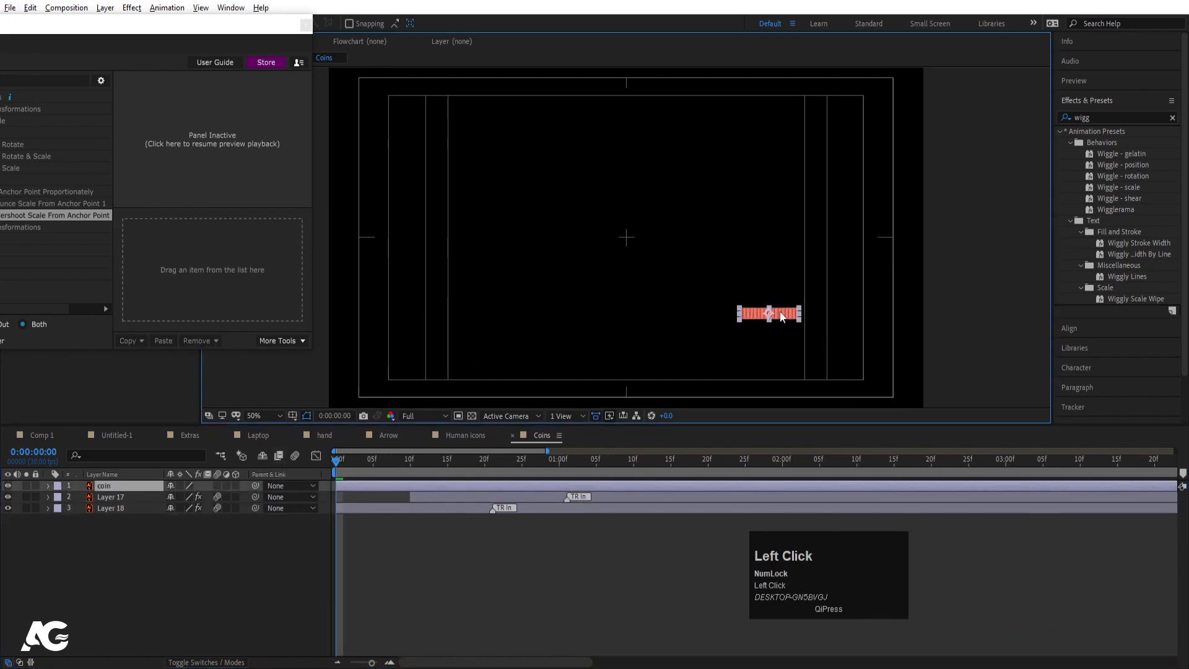
pyautogui.hotkey('ctrl', 'd')
pyautogui.scroll(4, 783, 316)
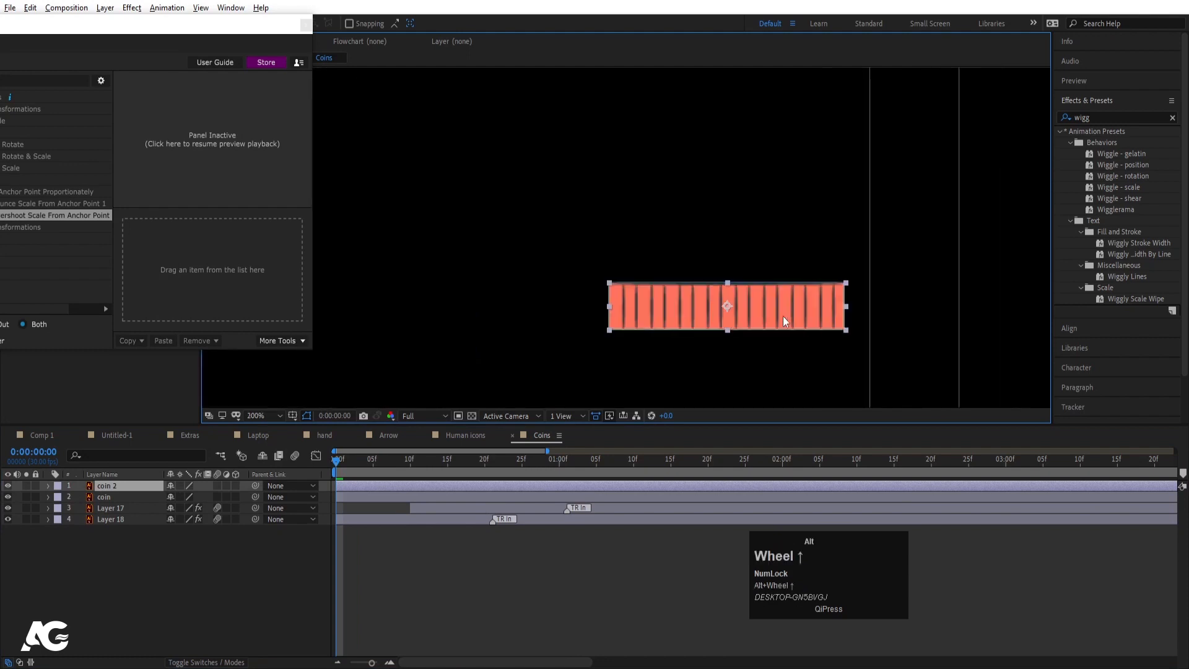
pyautogui.moveTo(783, 316); pyautogui.dragTo(675, 251)
pyautogui.scroll(-2, 798, 348)
# - Duplicate both stacked coins, put the copies at the top of the layer order and position them beneath the first pair
pyautogui.hotkey('ctrl', 'd')
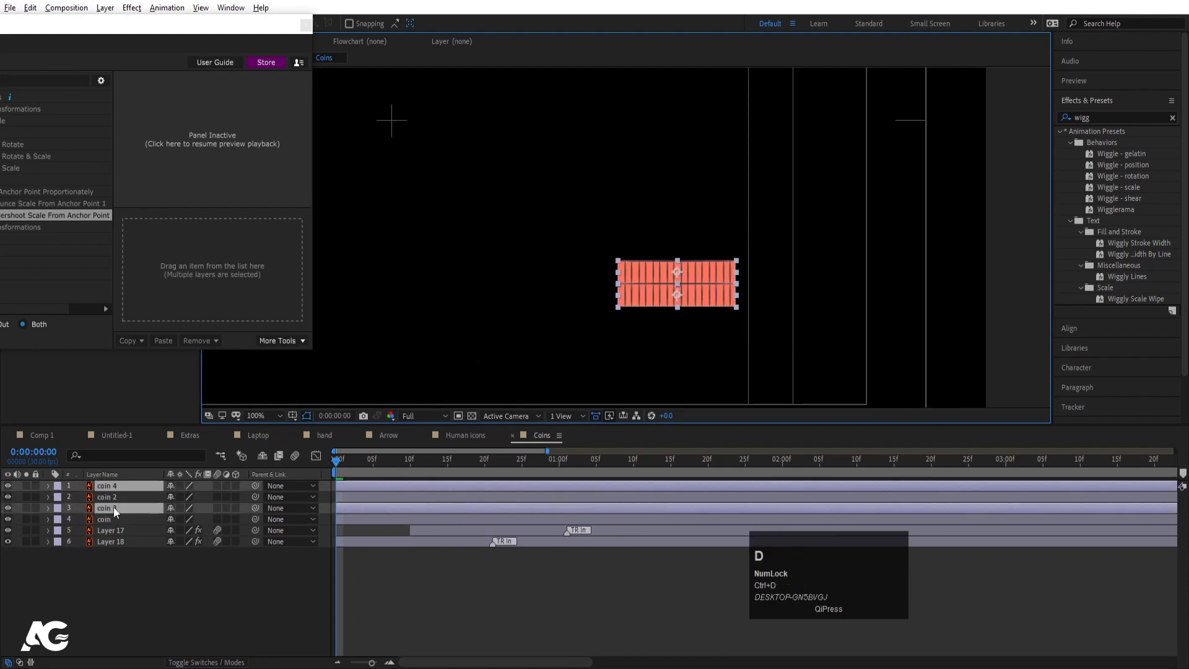
pyautogui.moveTo(114, 507); pyautogui.dragTo(113, 495)
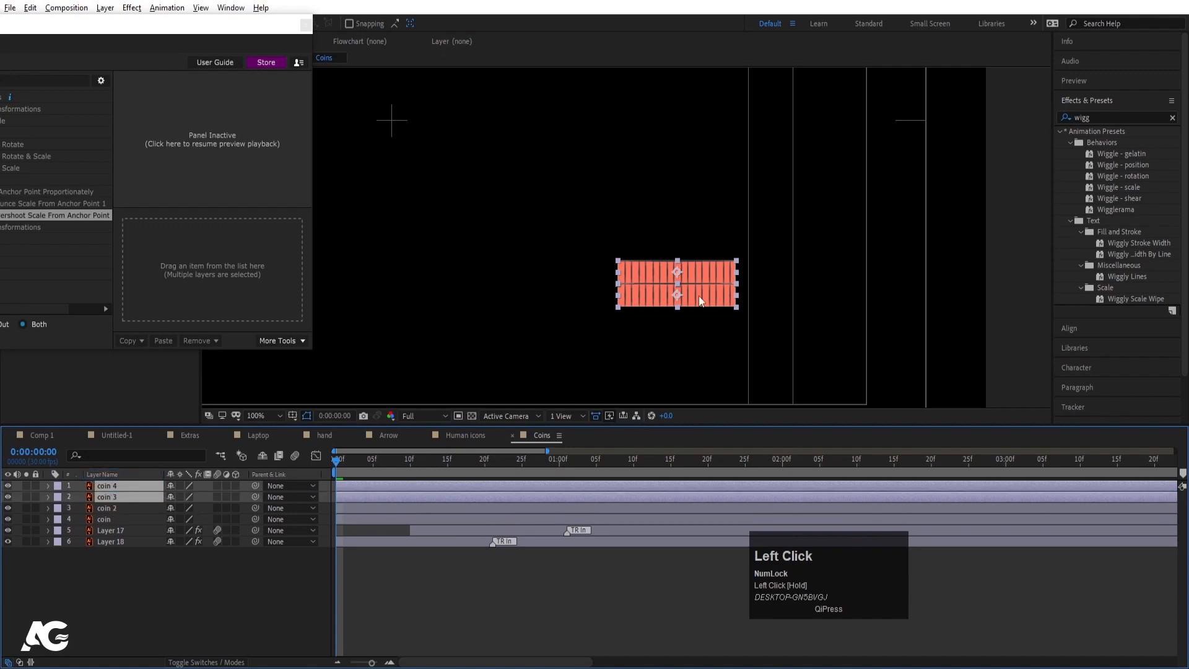
pyautogui.moveTo(698, 296); pyautogui.dragTo(699, 337)
pyautogui.click(771, 373)
pyautogui.moveTo(772, 373); pyautogui.dragTo(666, 366)
# - Duplicate all four stacked coins and move the copies directly below them to extend the stack to eight coins
pyautogui.click(657, 366)
pyautogui.hotkey('ctrl', 'd')
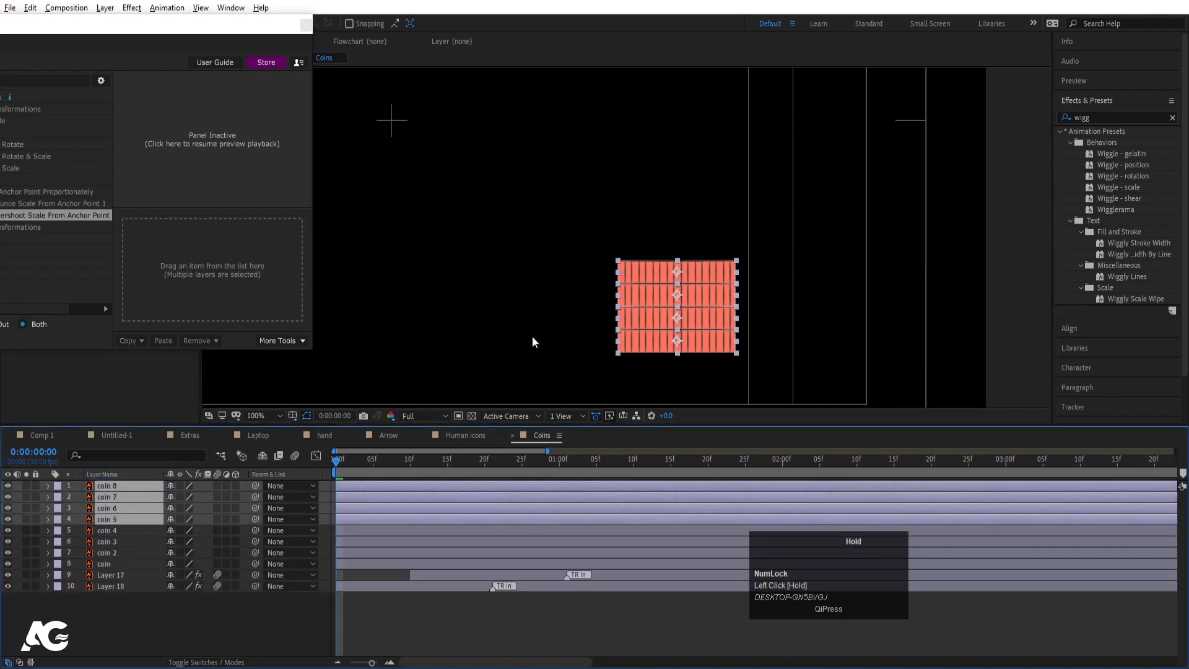
pyautogui.scroll(-2, 667, 303)
pyautogui.moveTo(670, 288); pyautogui.dragTo(681, 335)
pyautogui.click(796, 338)
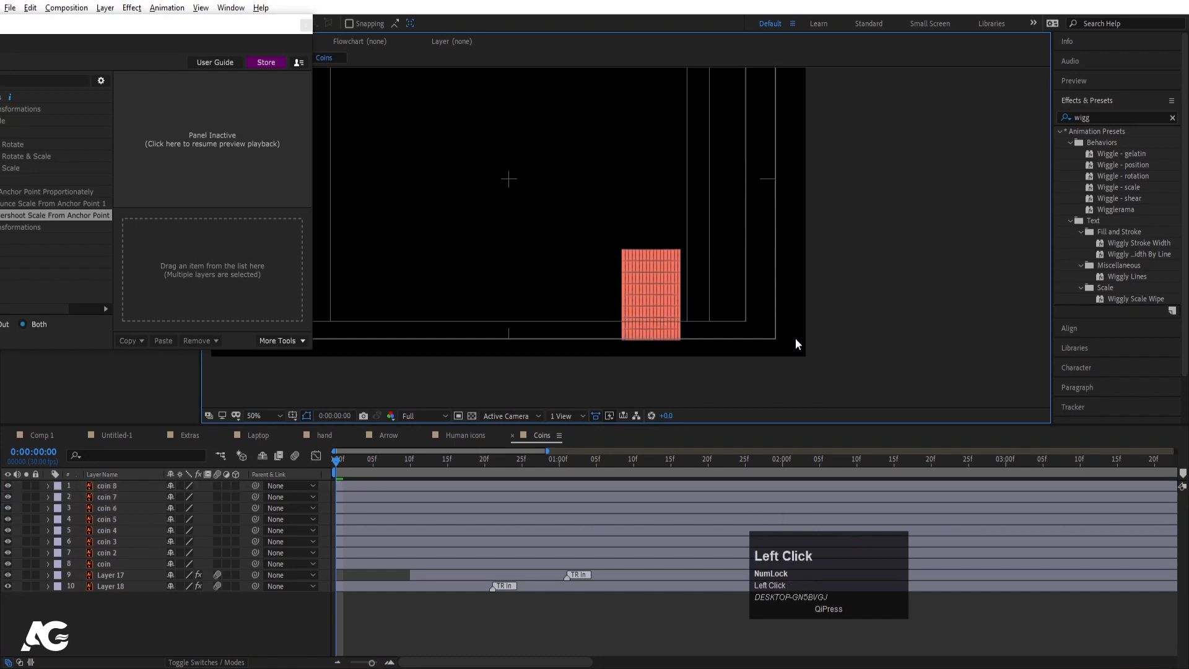
# - Delete the two lowest coins from the stack and preview the Coins composition
pyautogui.click(645, 337)
pyautogui.press('Delete')
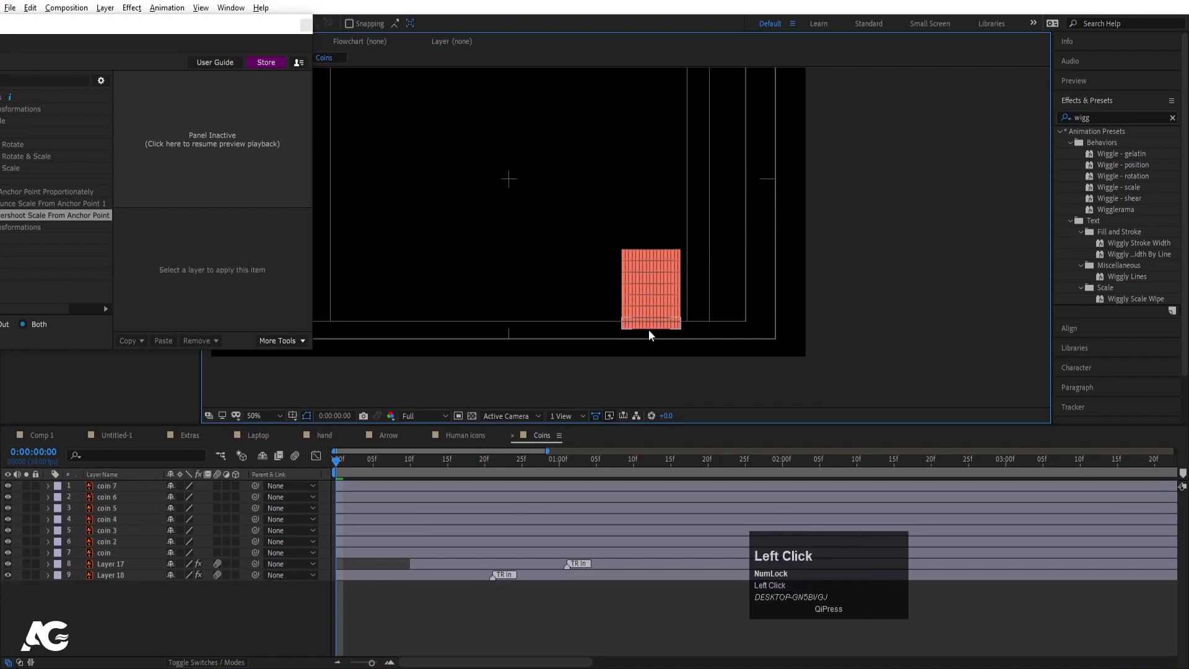
pyautogui.click(649, 330)
pyautogui.press('Delete')
pyautogui.press('space')
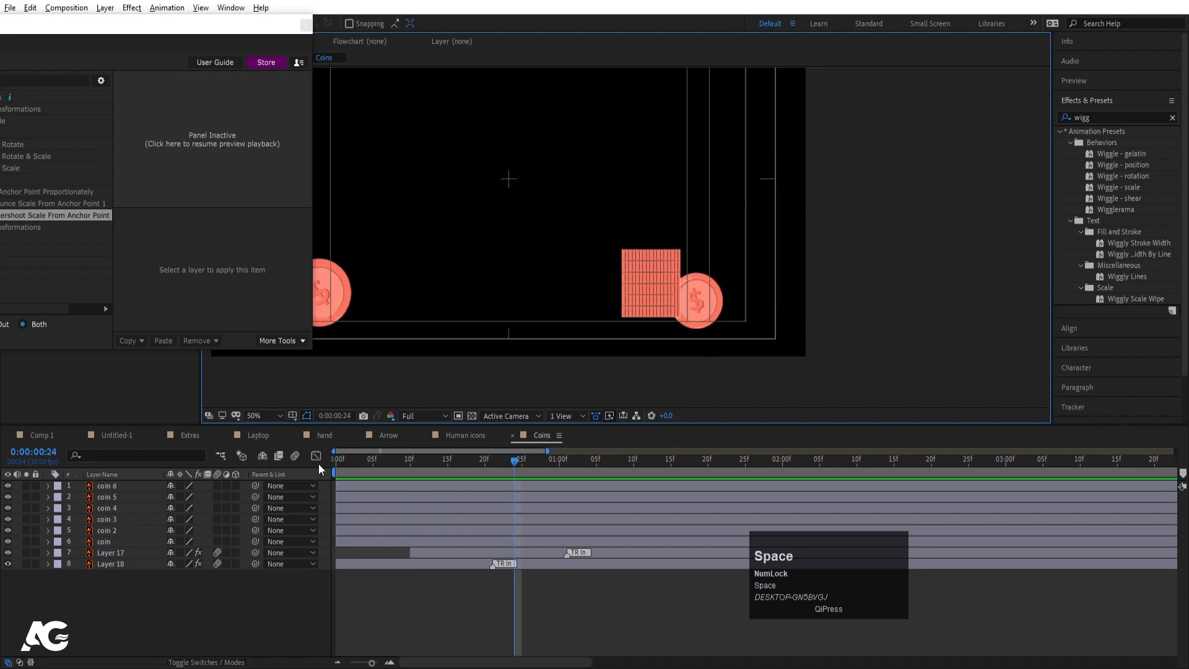
# - In the Untitled-1 composition, show the ground layer and nudge the Coins layer down until the stack's bottom aligns with the laptop's base
pyautogui.click(117, 435)
pyautogui.press('space')
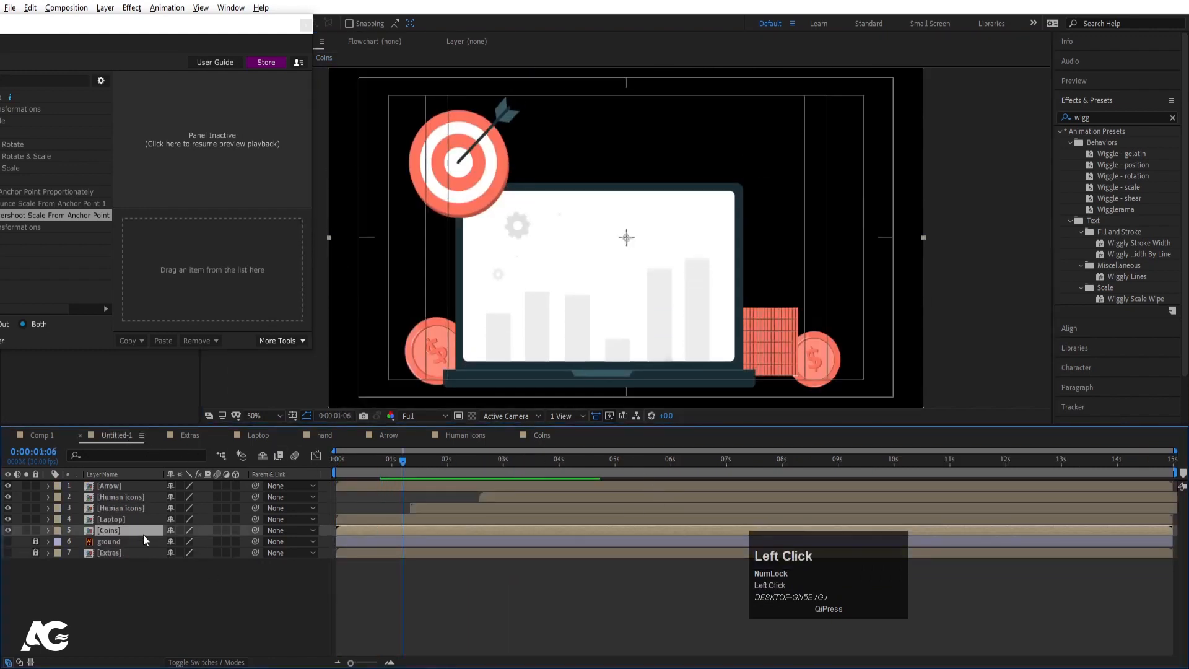
pyautogui.click(7, 541)
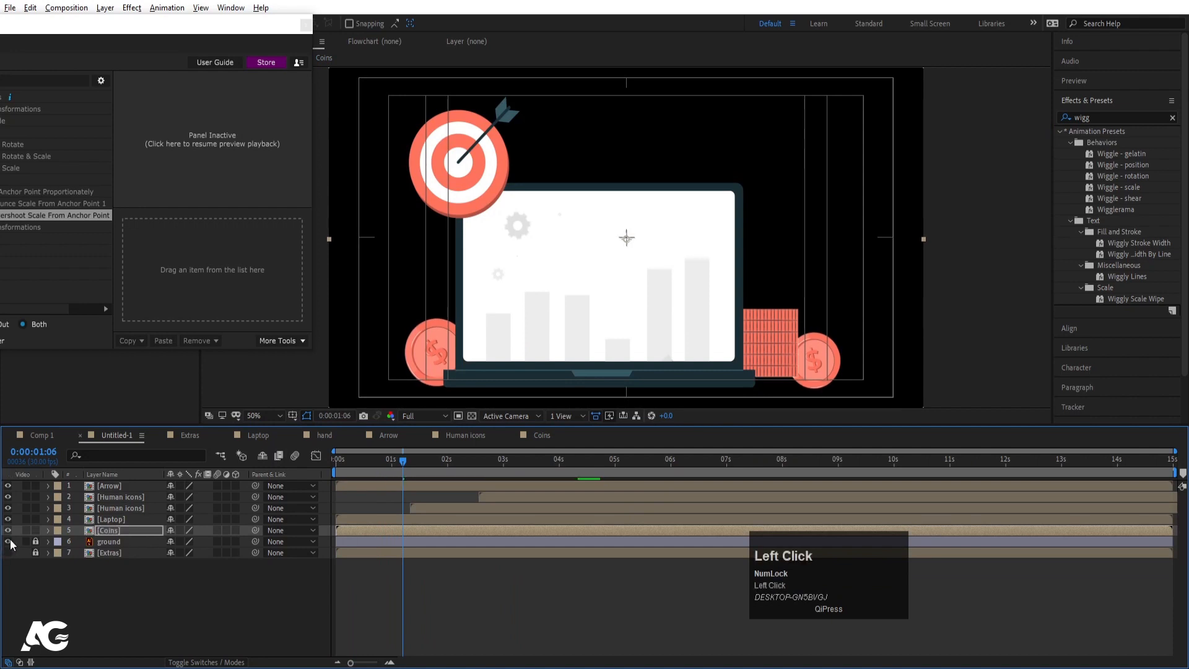
pyautogui.press('Down')
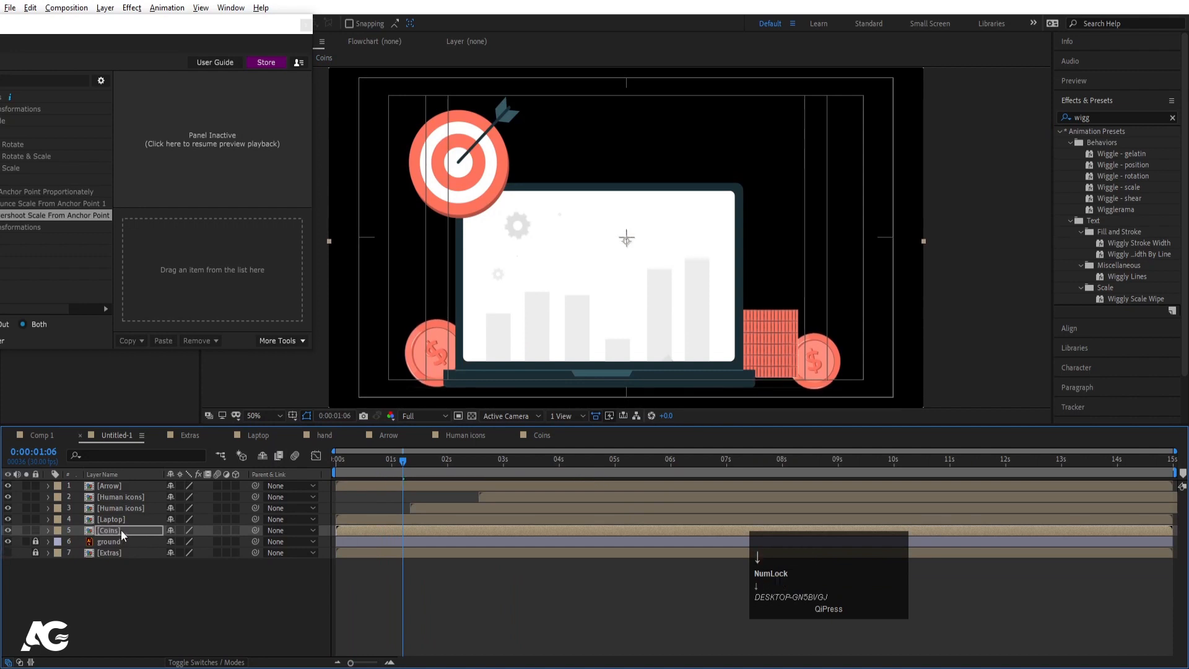
pyautogui.press('Down')
pyautogui.press('Down')
pyautogui.press('Down')
pyautogui.press('Down')
pyautogui.press('Down')
pyautogui.press('Down')
pyautogui.press('Down')
pyautogui.press('Down')
pyautogui.press('Down')
pyautogui.press('Down')
pyautogui.press('Down')
pyautogui.press('Down')
pyautogui.press('Down')
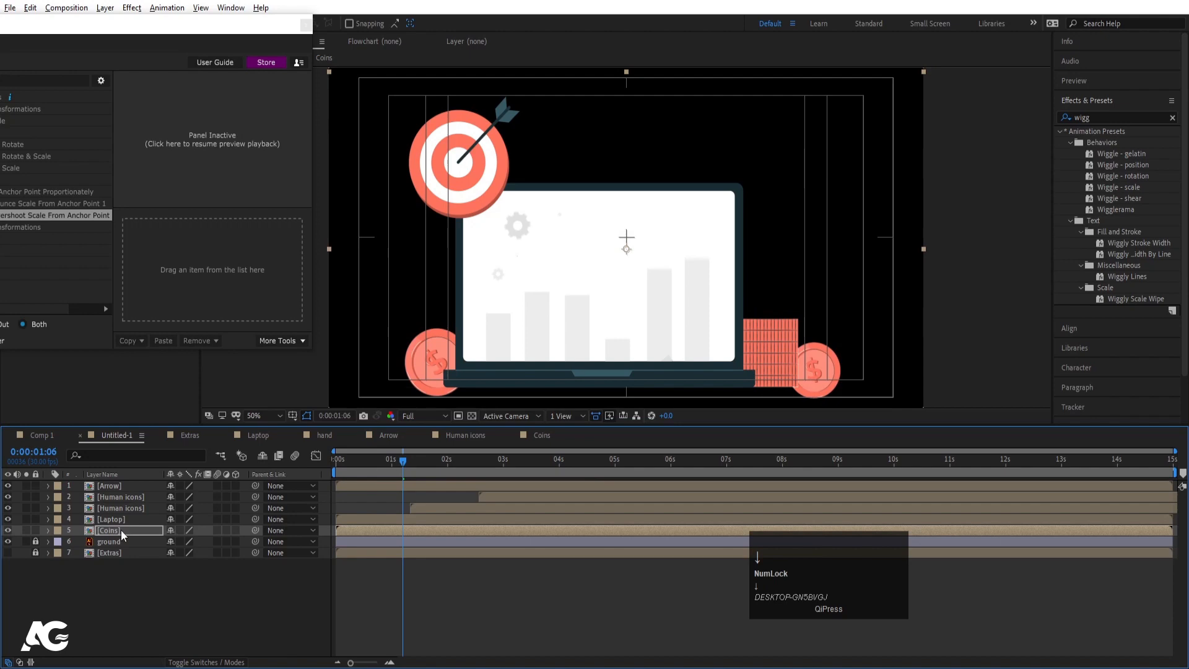
# - In the Coins composition, solo the six stacked coin layers and add Position keyframes to them at 0:00:00:00
pyautogui.doubleClick(121, 530)
pyautogui.moveTo(615, 212); pyautogui.dragTo(641, 321)
pyautogui.moveTo(348, 474); pyautogui.dragTo(336, 473)
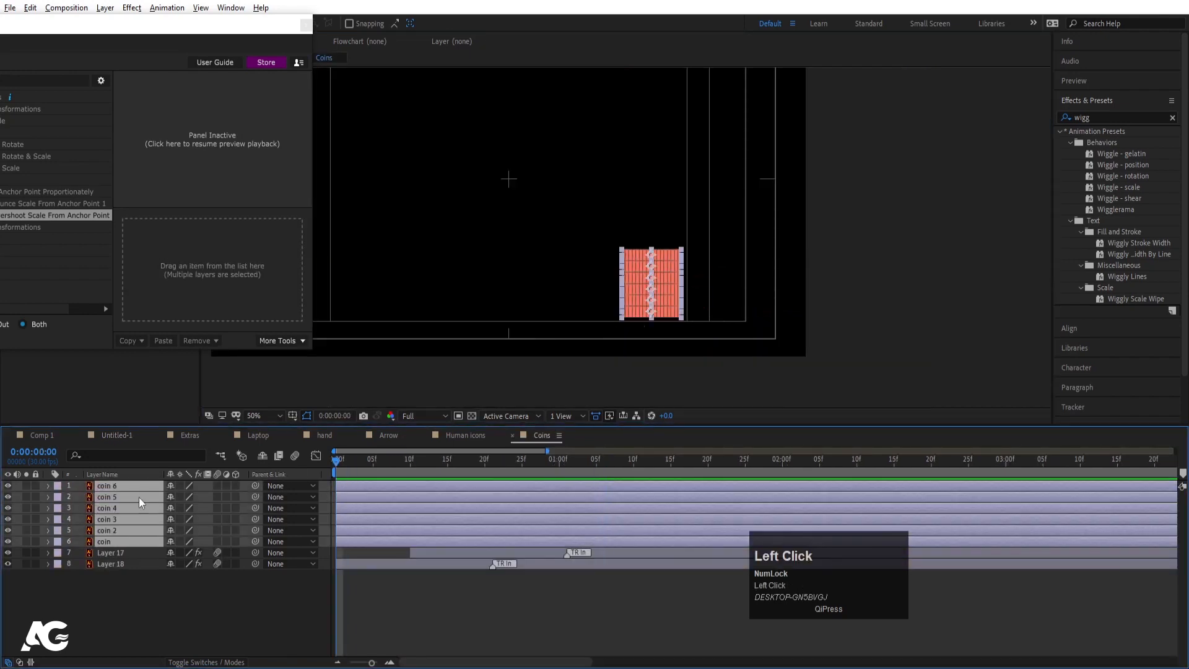
pyautogui.click(28, 486)
pyautogui.press('p')
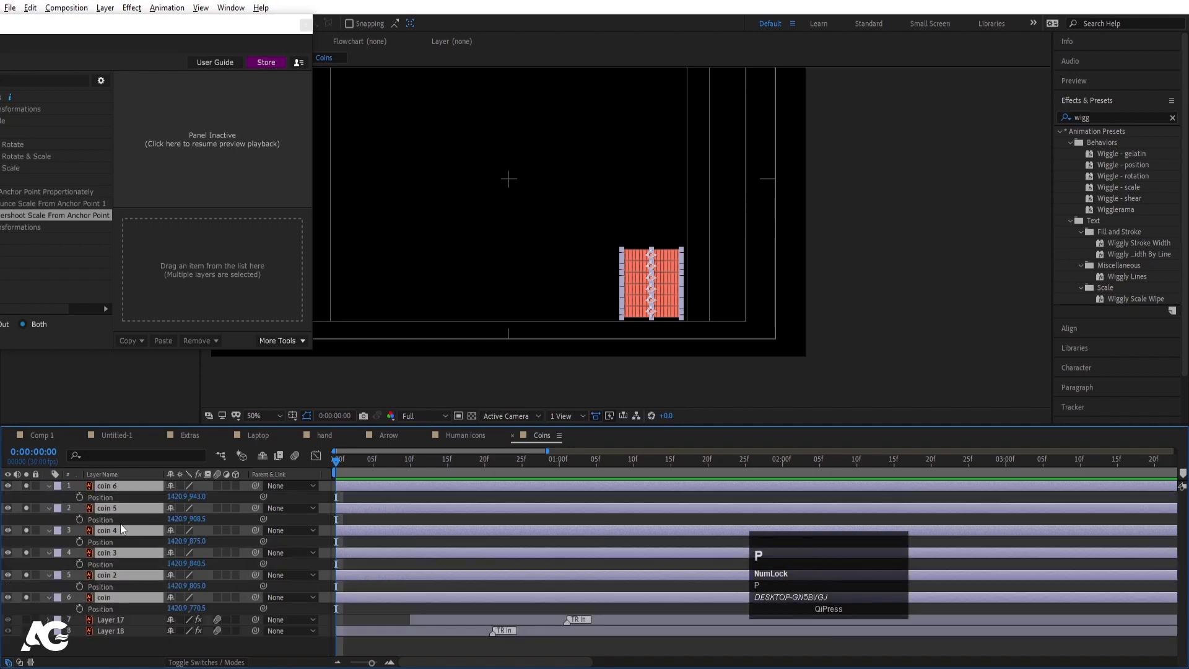
pyautogui.click(78, 497)
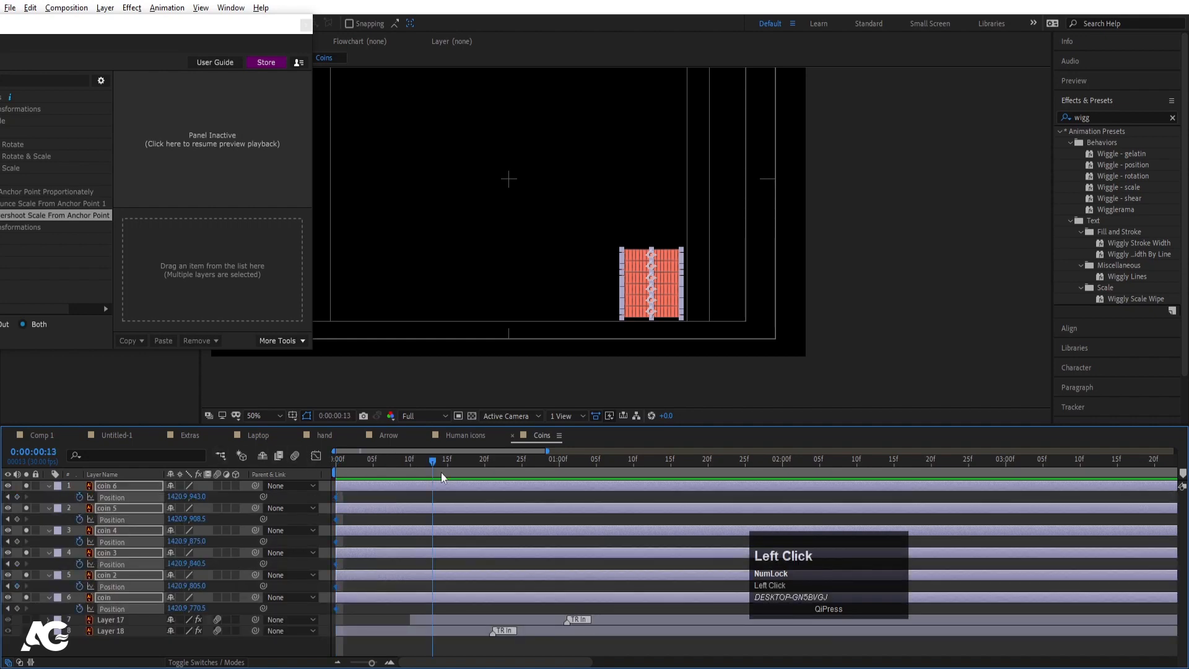
# - Add Position keyframes for the six coins at 0:00:00:20 and 0:00:01:00, and raise them slightly at 0:00:00:25 for a bounce
pyautogui.moveTo(467, 478); pyautogui.dragTo(482, 479)
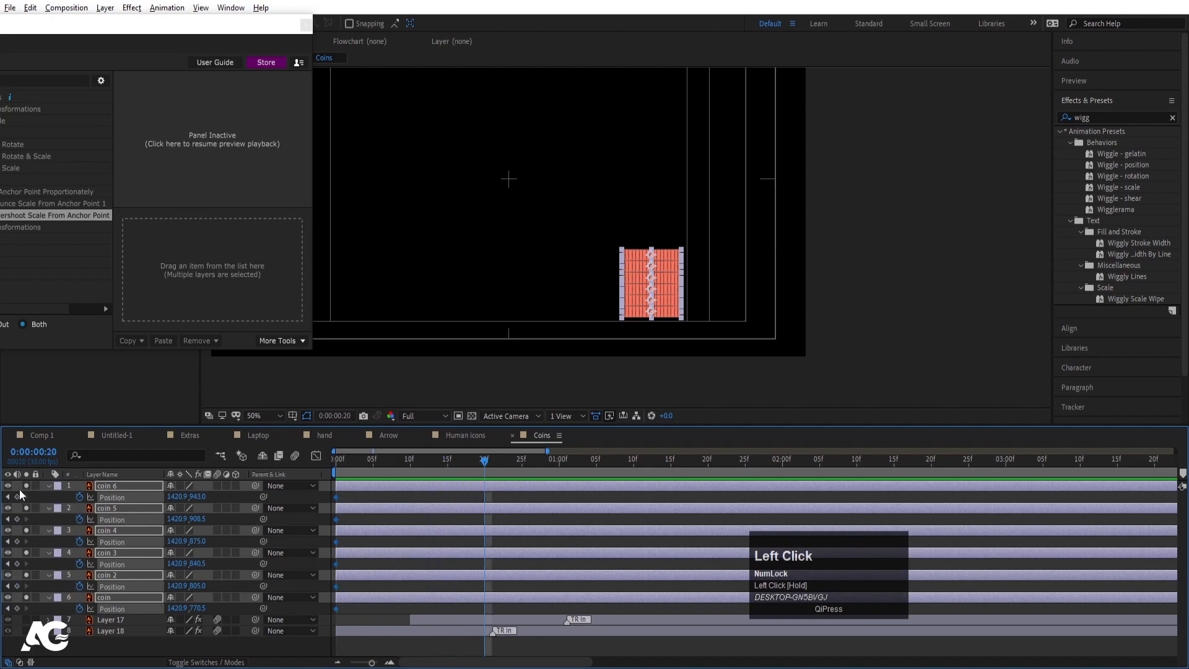
pyautogui.click(563, 459)
pyautogui.click(522, 461)
pyautogui.moveTo(179, 498); pyautogui.dragTo(397, 481)
# - At 0:00:00:00, move the six coins straight up out of the frame, with coin 6 at Y -105
pyautogui.click(337, 461)
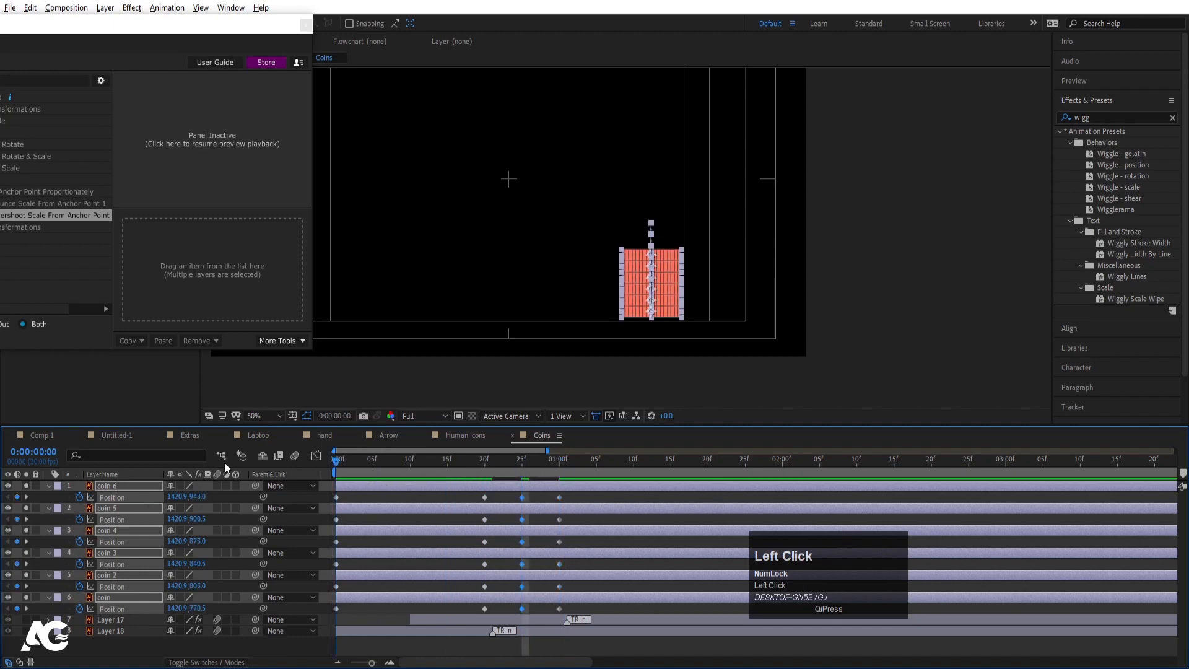
pyautogui.scroll(-2, 644, 277)
pyautogui.moveTo(644, 239); pyautogui.dragTo(644, 72)
# - Easy-ease all the coins' Position keyframes, shape the speed graph to peak just before 0:00:00:20, and preview the drop
pyautogui.click(566, 614)
pyautogui.moveTo(566, 612); pyautogui.dragTo(236, 392)
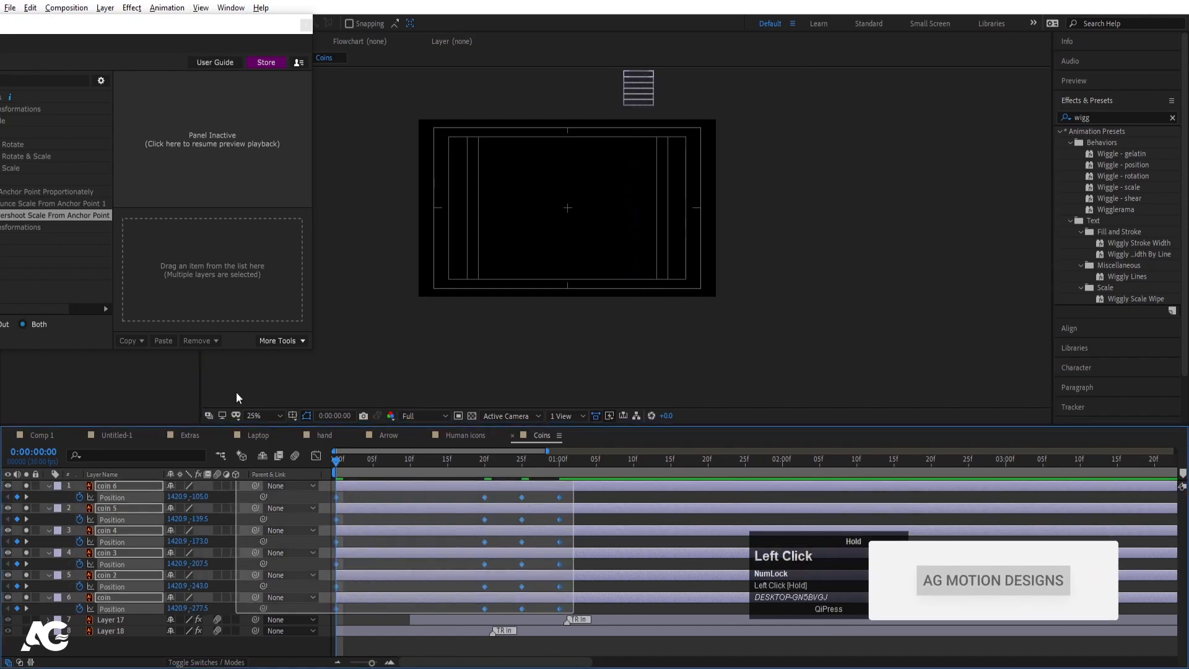
pyautogui.press('F9')
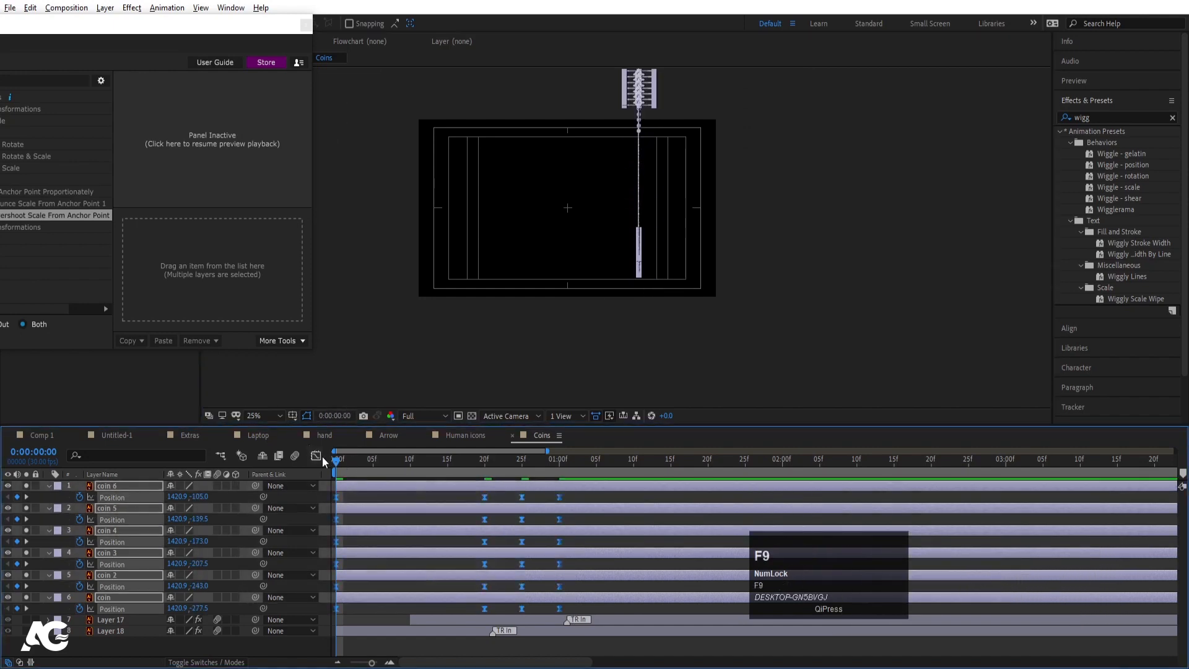
pyautogui.click(316, 455)
pyautogui.moveTo(372, 629); pyautogui.dragTo(469, 627)
pyautogui.press('space')
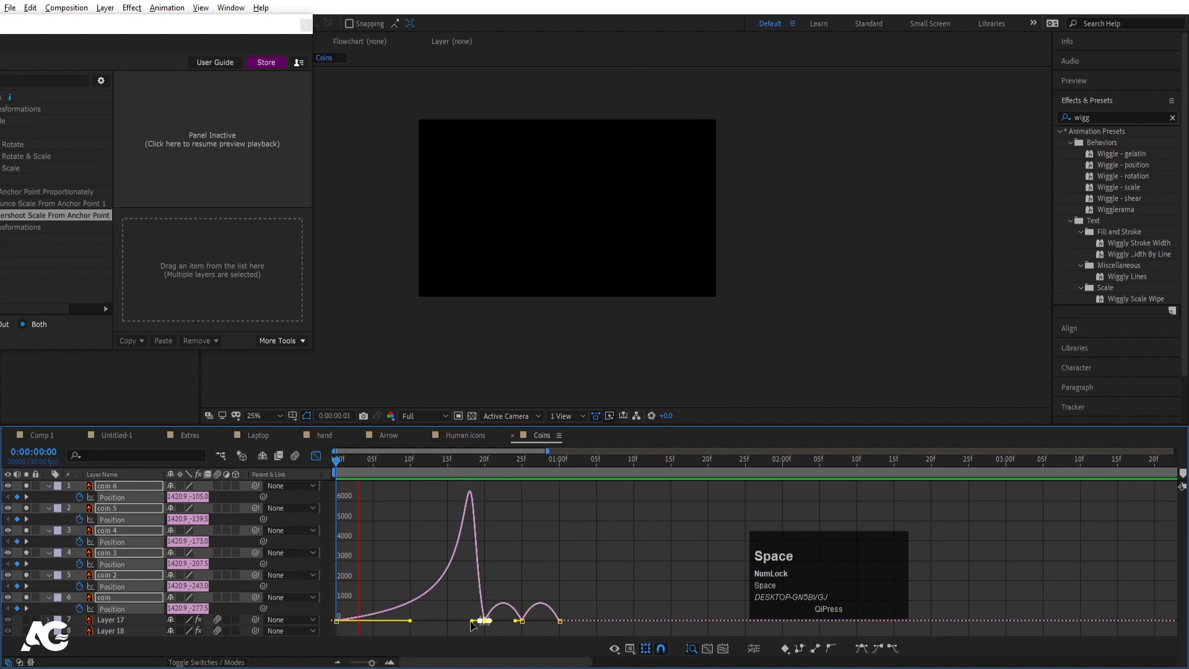
# - Reshape the coins' bounce speed graph with long eases around the 0:00:00:25 keyframes and preview the drop
pyautogui.press('space')
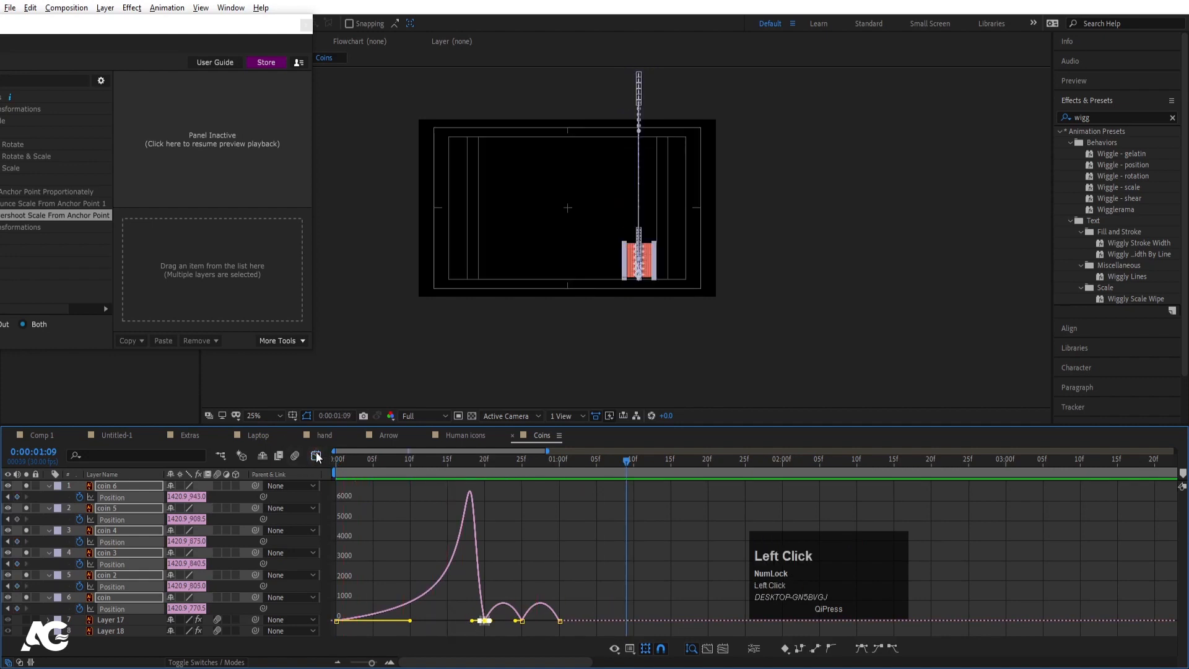
pyautogui.click(316, 456)
pyautogui.moveTo(572, 492); pyautogui.dragTo(471, 606)
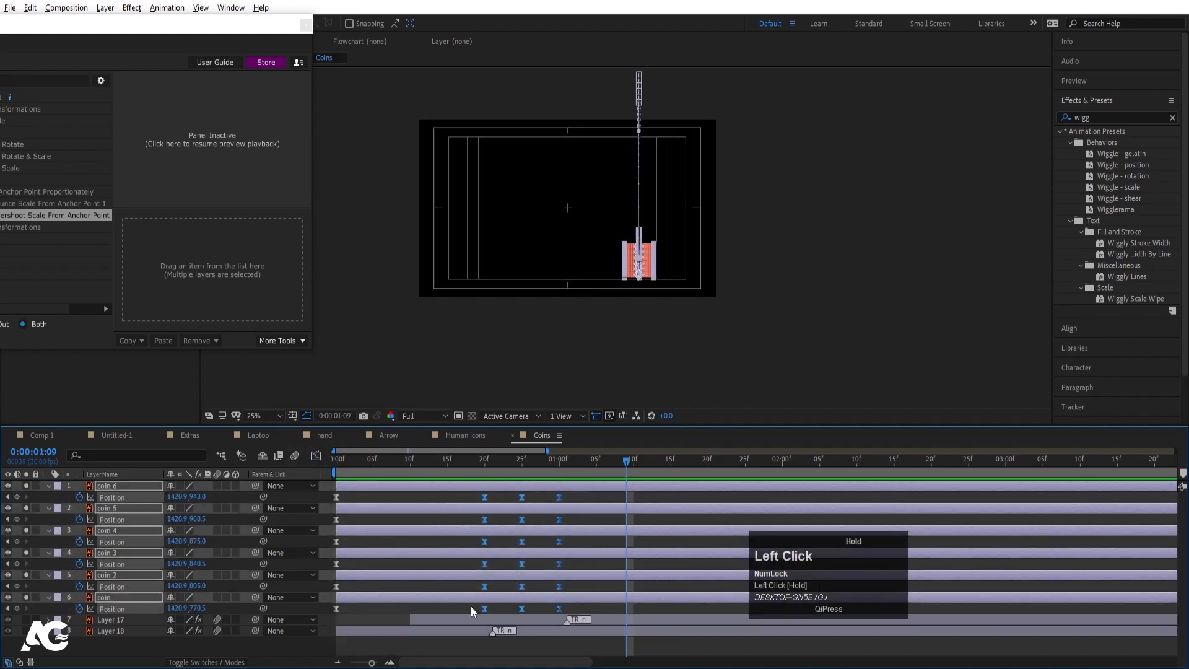
pyautogui.click(315, 456)
pyautogui.press('=')
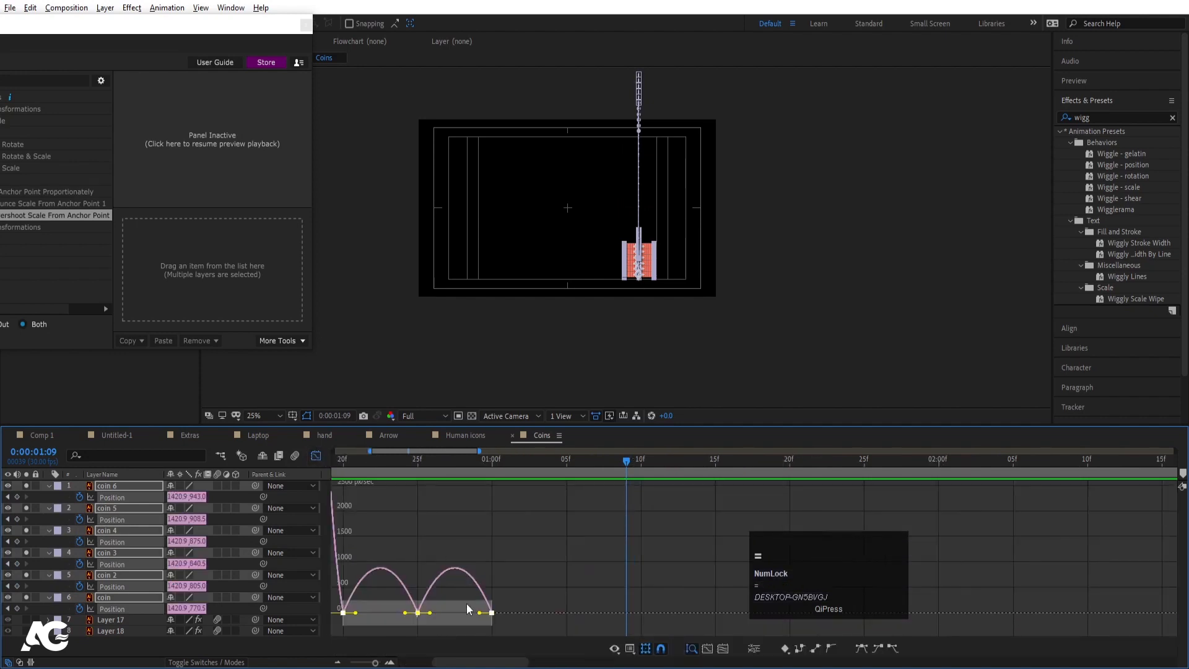
pyautogui.moveTo(383, 593); pyautogui.dragTo(456, 621)
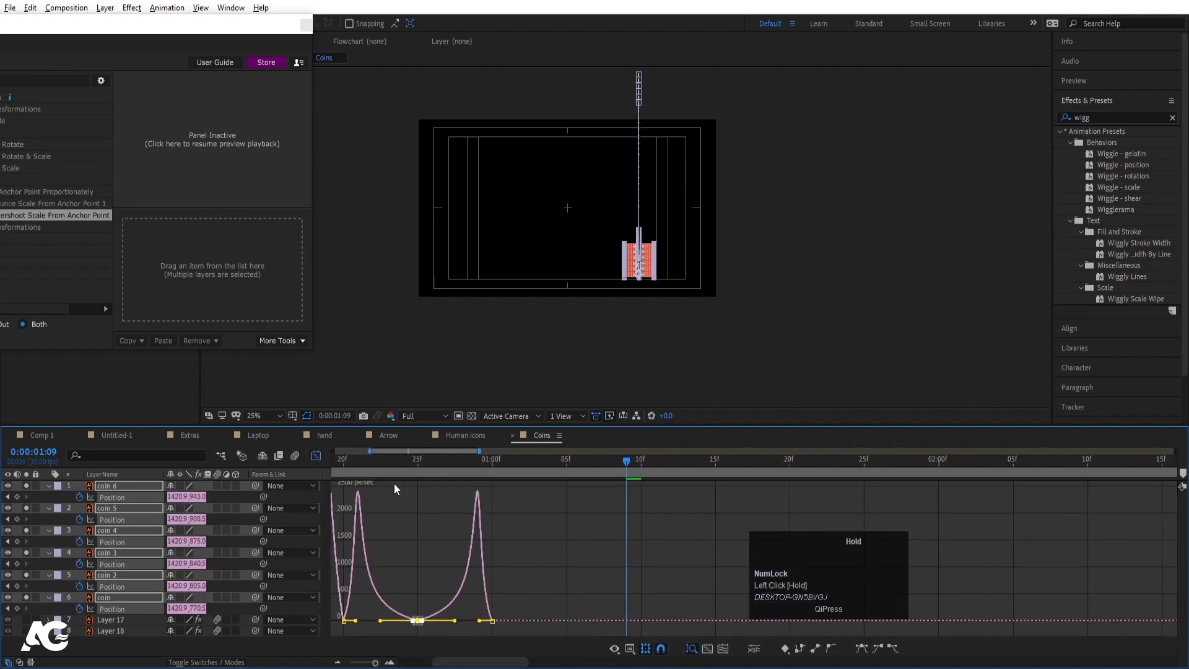
pyautogui.moveTo(375, 459); pyautogui.dragTo(272, 474)
pyautogui.press('space')
pyautogui.click(316, 456)
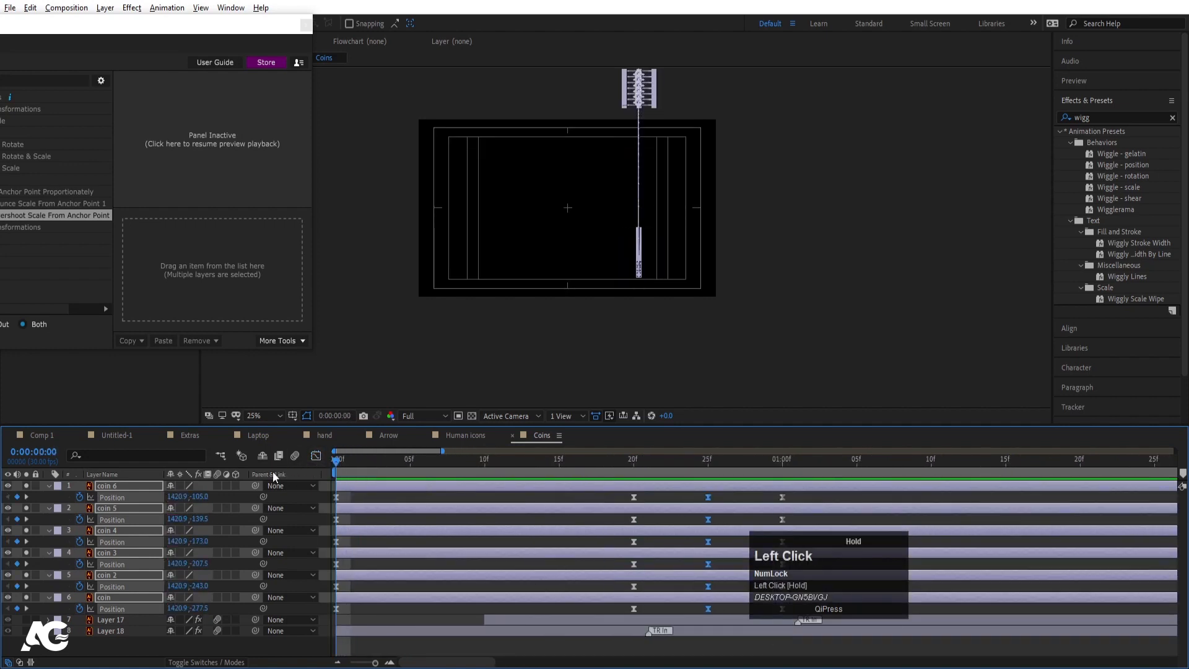
# - Offset the coin 5 layer to start at 0:00:00:02 and the coin 4 layer to start at 0:00:00:04
pyautogui.click(425, 499)
pyautogui.click(356, 596)
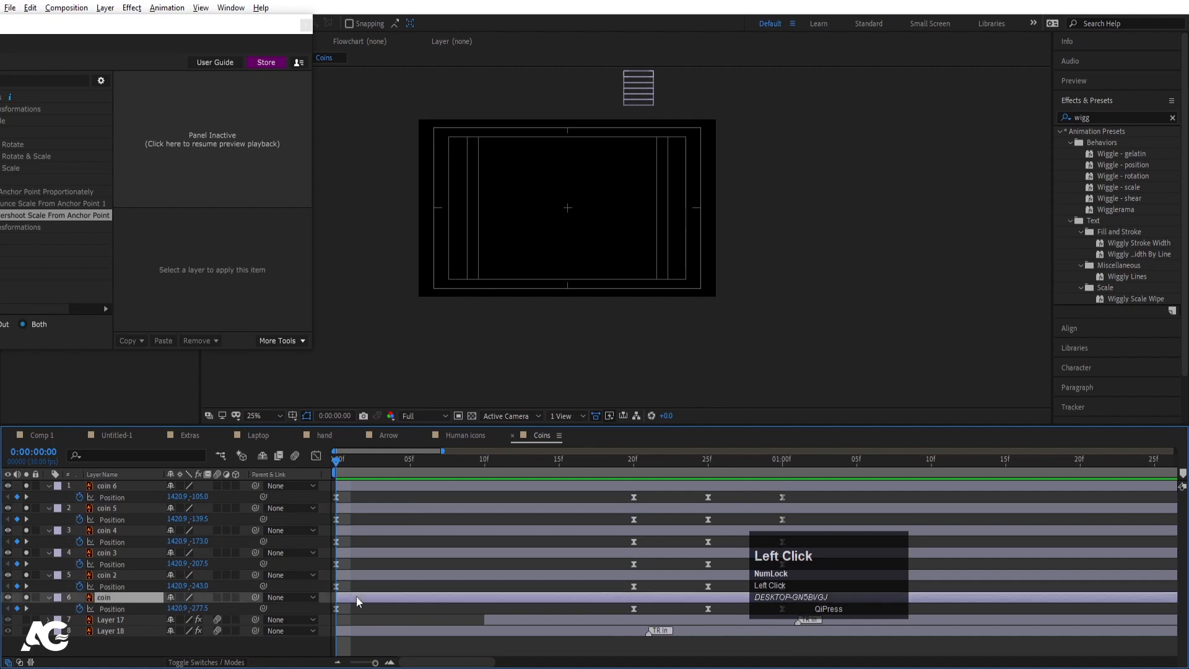
pyautogui.click(639, 105)
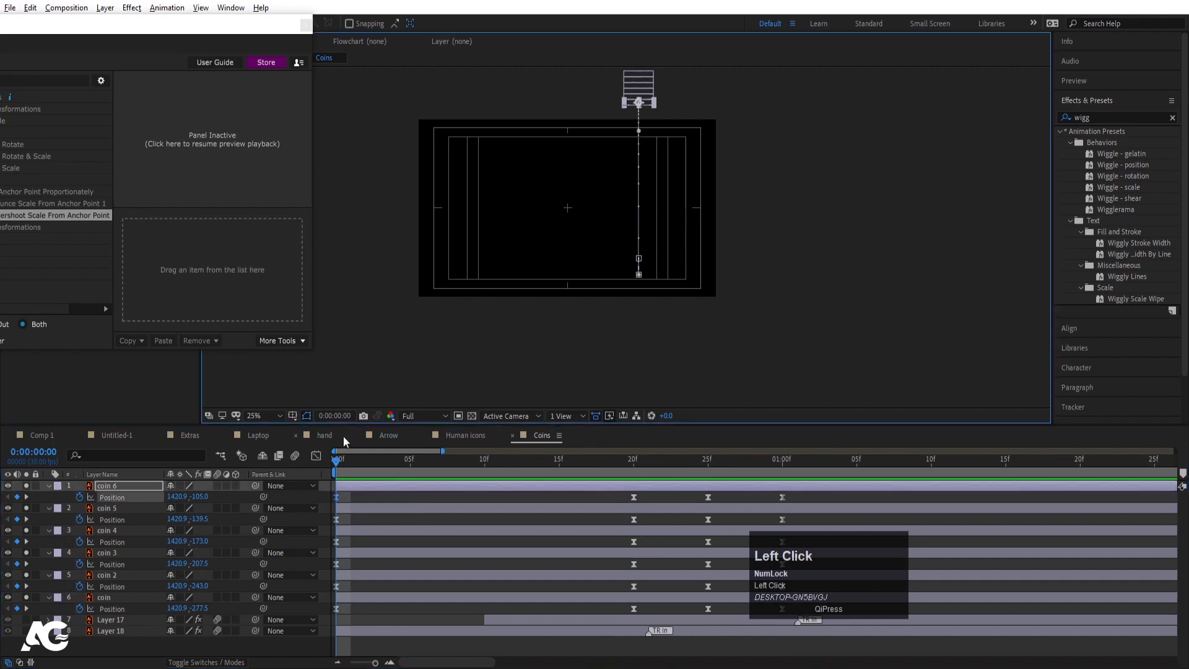
pyautogui.press('pagedown')
pyautogui.press('pagedown')
pyautogui.click(363, 506)
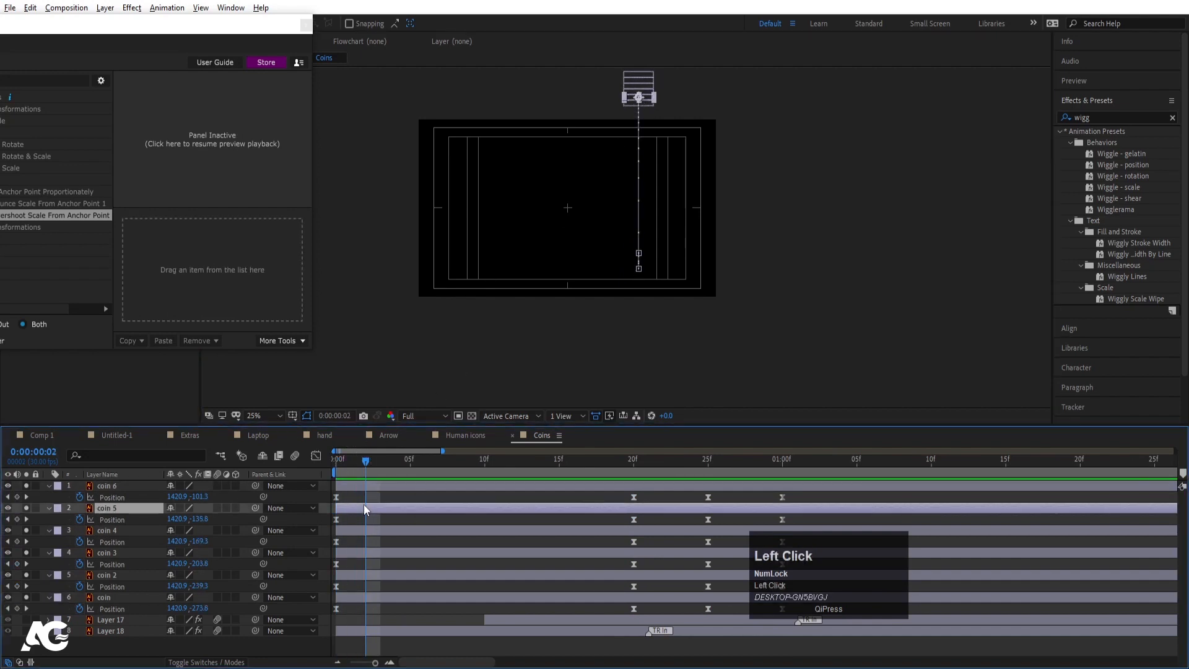
pyautogui.press('[')
pyautogui.press('pagedown')
pyautogui.press('pagedown')
pyautogui.click(353, 529)
pyautogui.press('[')
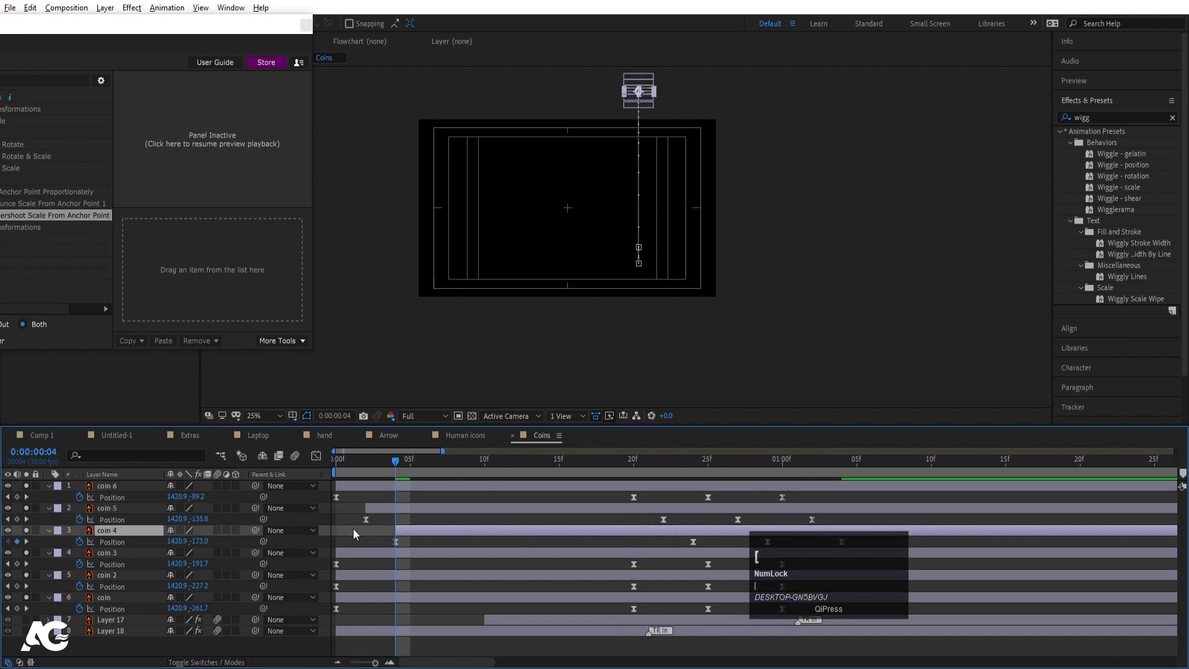
# - Start the coin 3, coin 2 and coin layers at frames 6, 8 and 10 respectively, and preview the staggered drop
pyautogui.press('pagedown')
pyautogui.press('pagedown')
pyautogui.click(375, 554)
pyautogui.press('[')
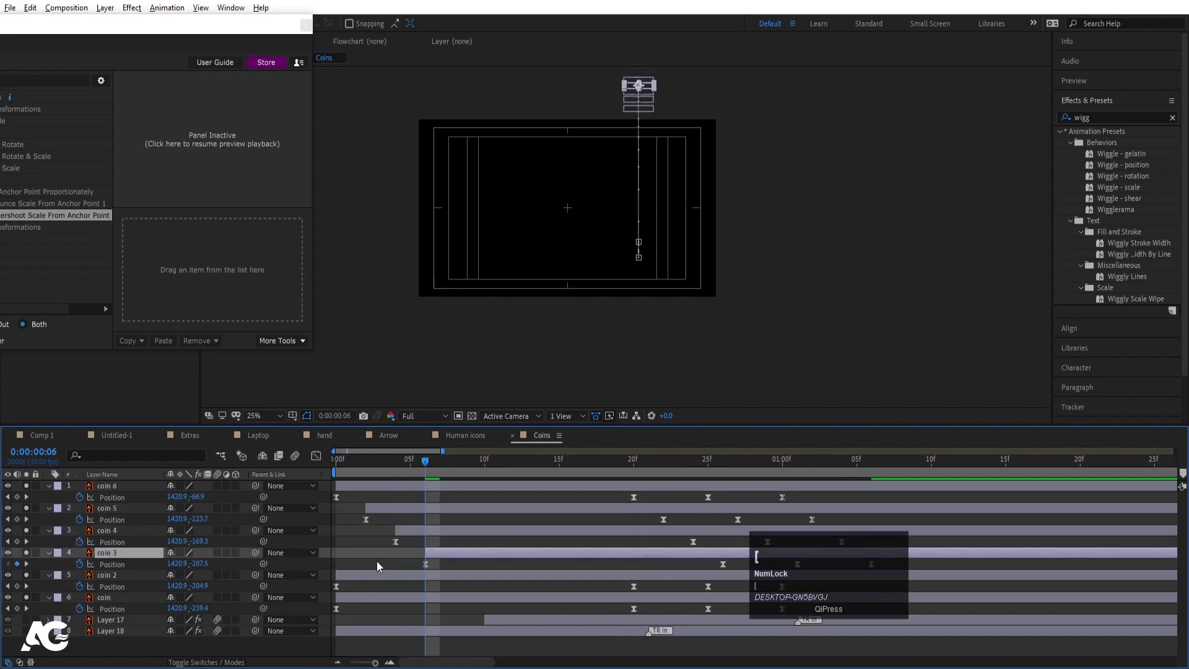
pyautogui.press('pagedown')
pyautogui.press('pagedown')
pyautogui.click(387, 574)
pyautogui.press('[')
pyautogui.press('pagedown')
pyautogui.press('pagedown')
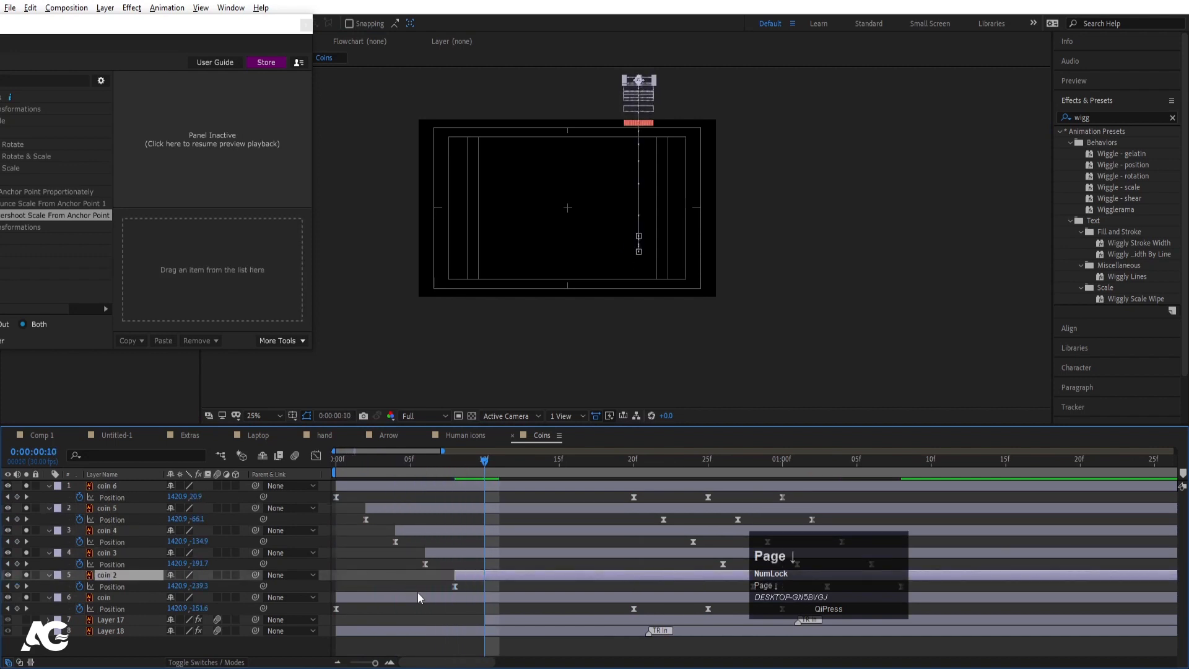
pyautogui.click(423, 598)
pyautogui.press('[')
pyautogui.click(336, 459)
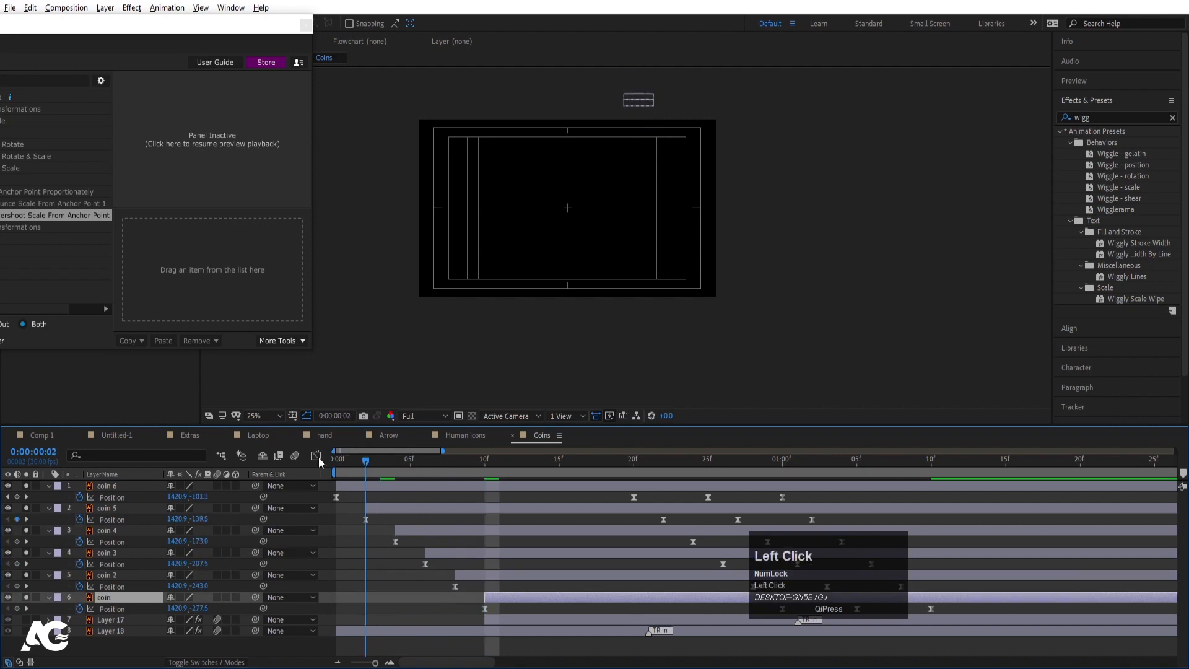
pyautogui.press('space')
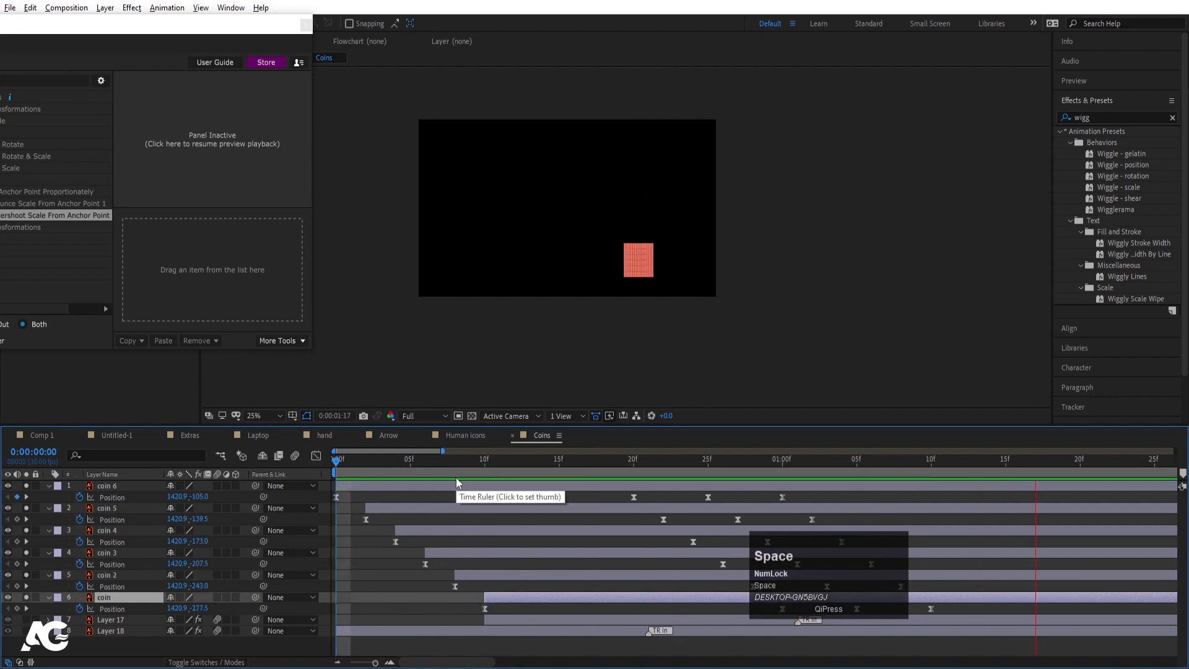
pyautogui.press('space')
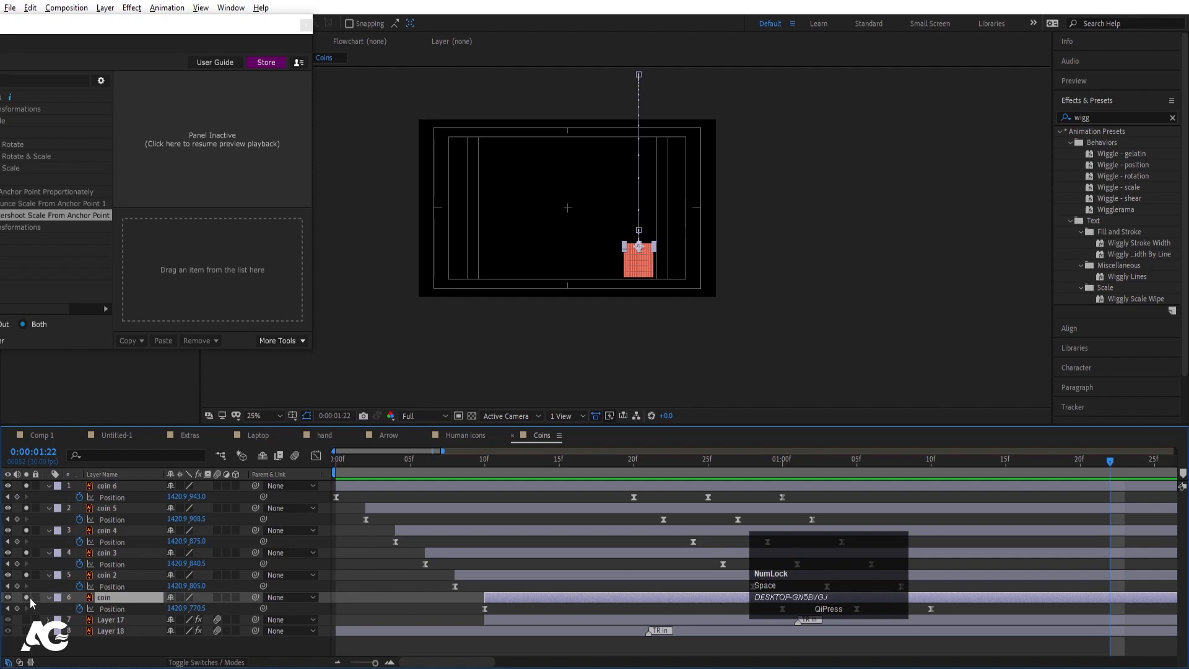
# - Unsolo the six stacked coin layers and preview the full animation in the Untitled-1 composition
pyautogui.click(125, 624)
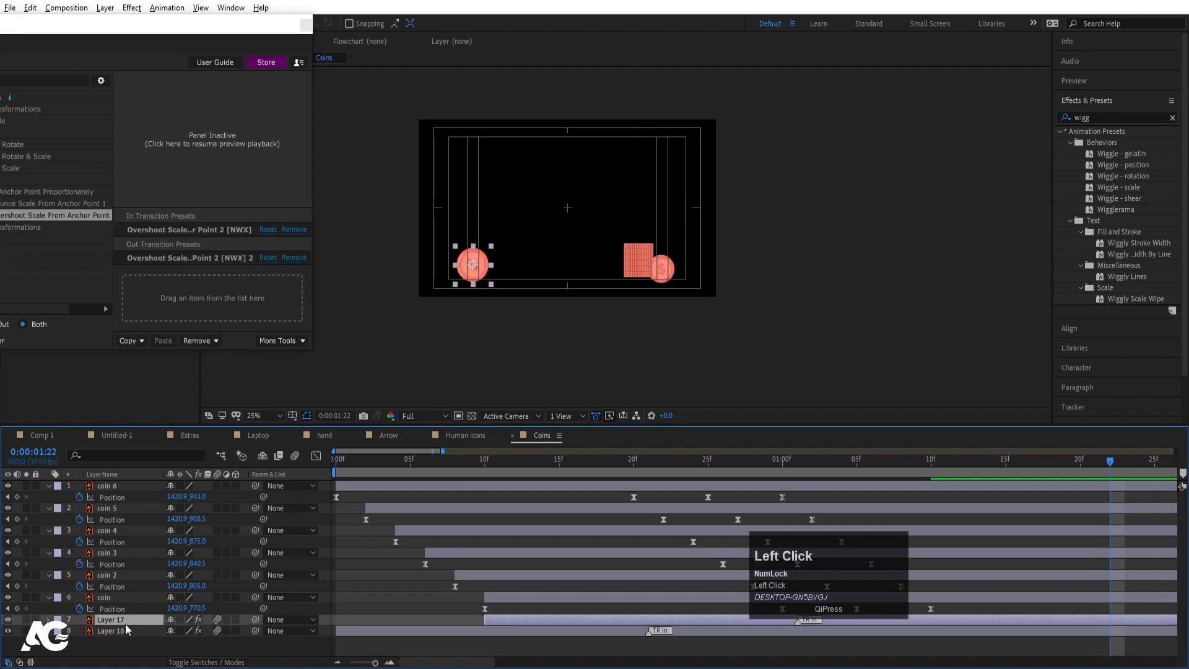
pyautogui.click(117, 435)
pyautogui.moveTo(350, 459); pyautogui.dragTo(336, 459)
pyautogui.press('space')
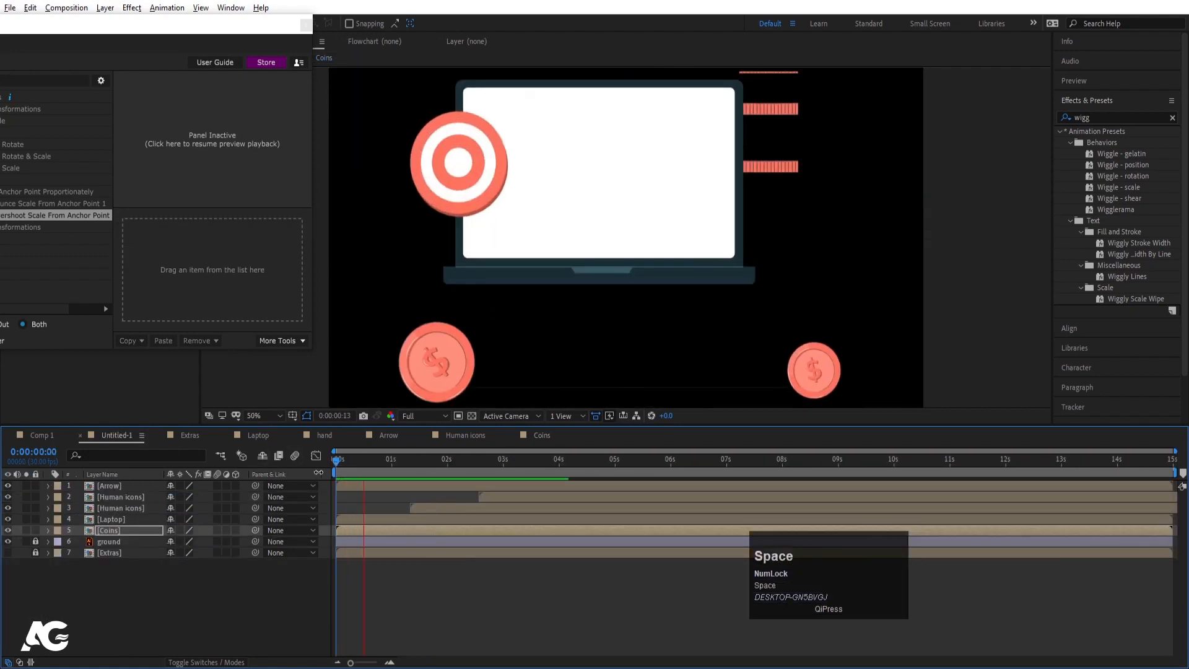
pyautogui.press('space')
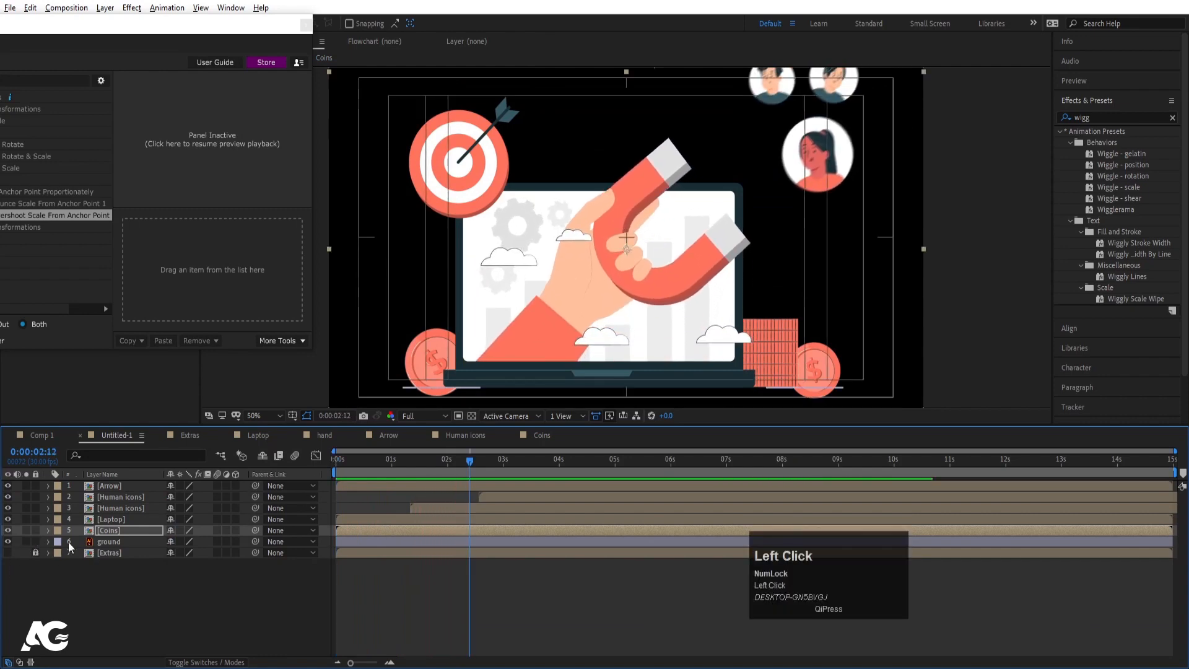
# - Unlock the ground layer and add Scale keyframes to it at 0:00:00:00 and 0:00:00:29
pyautogui.click(120, 542)
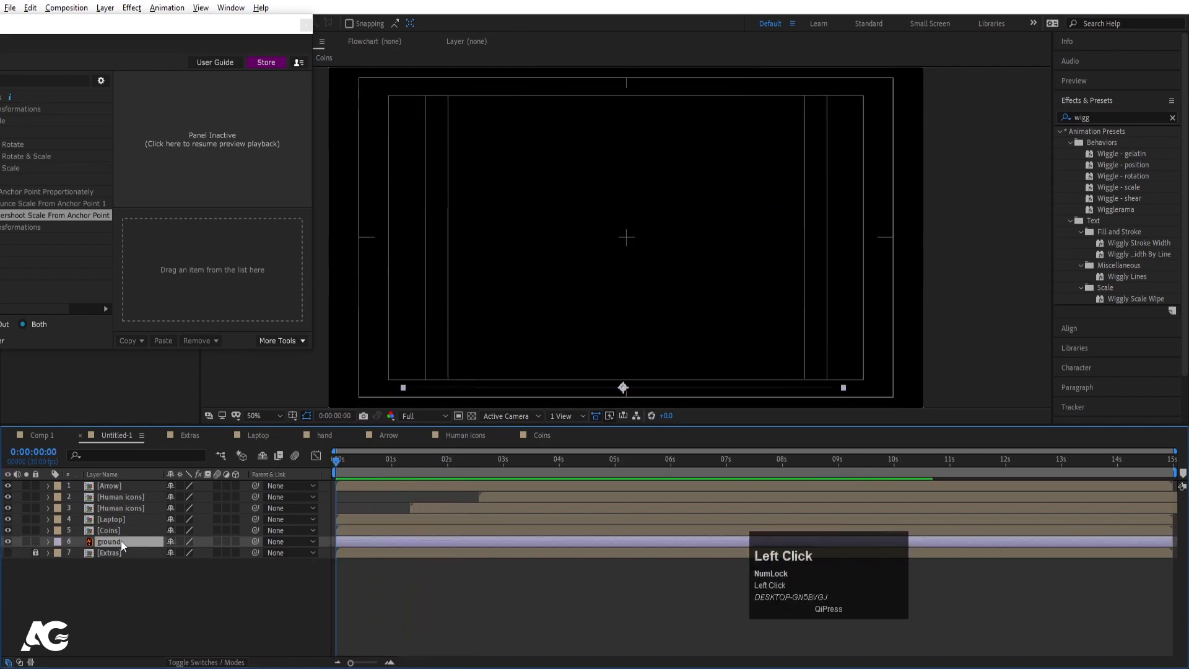
pyautogui.press('s')
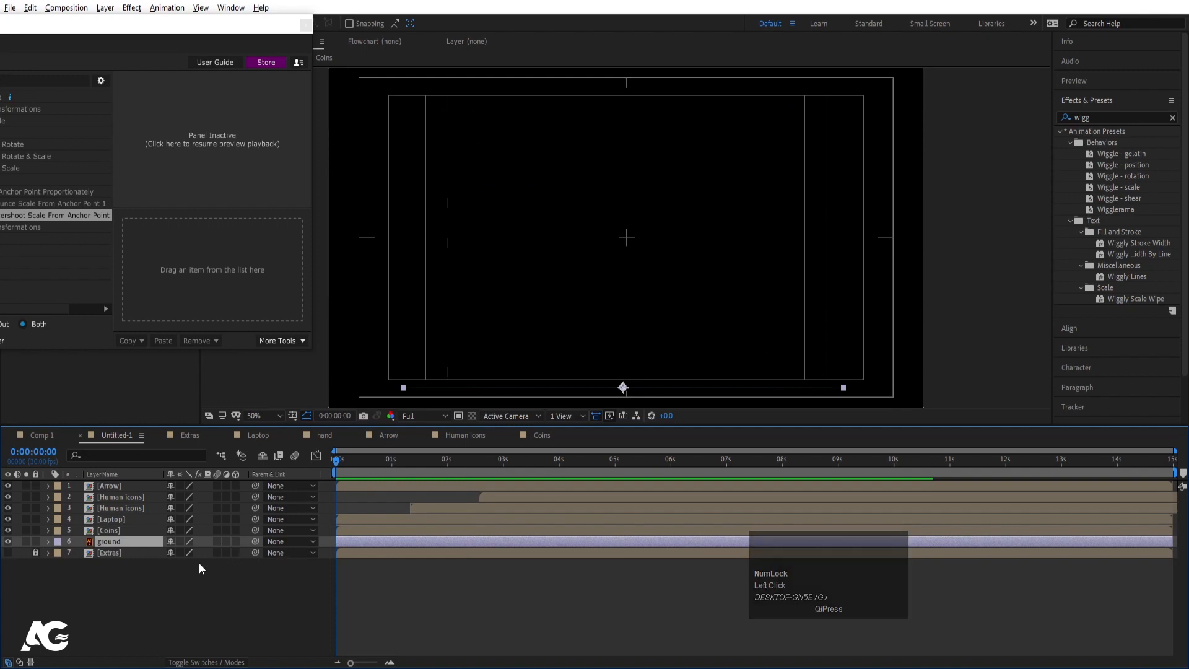
pyautogui.click(83, 571)
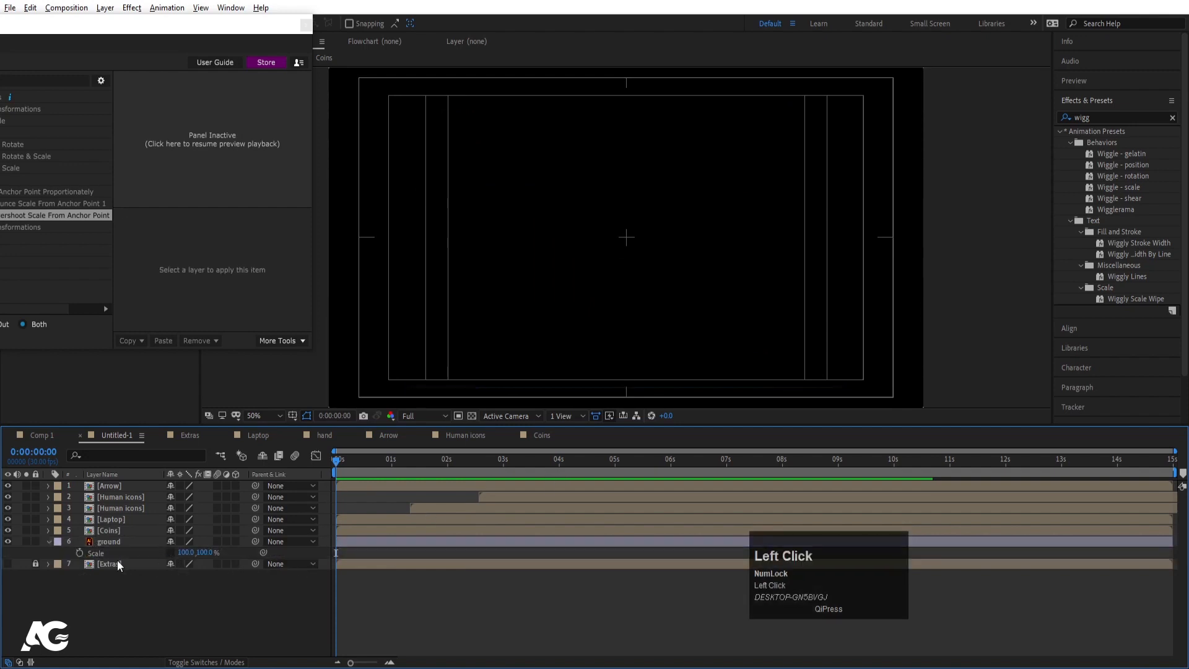
pyautogui.click(78, 556)
pyautogui.click(389, 462)
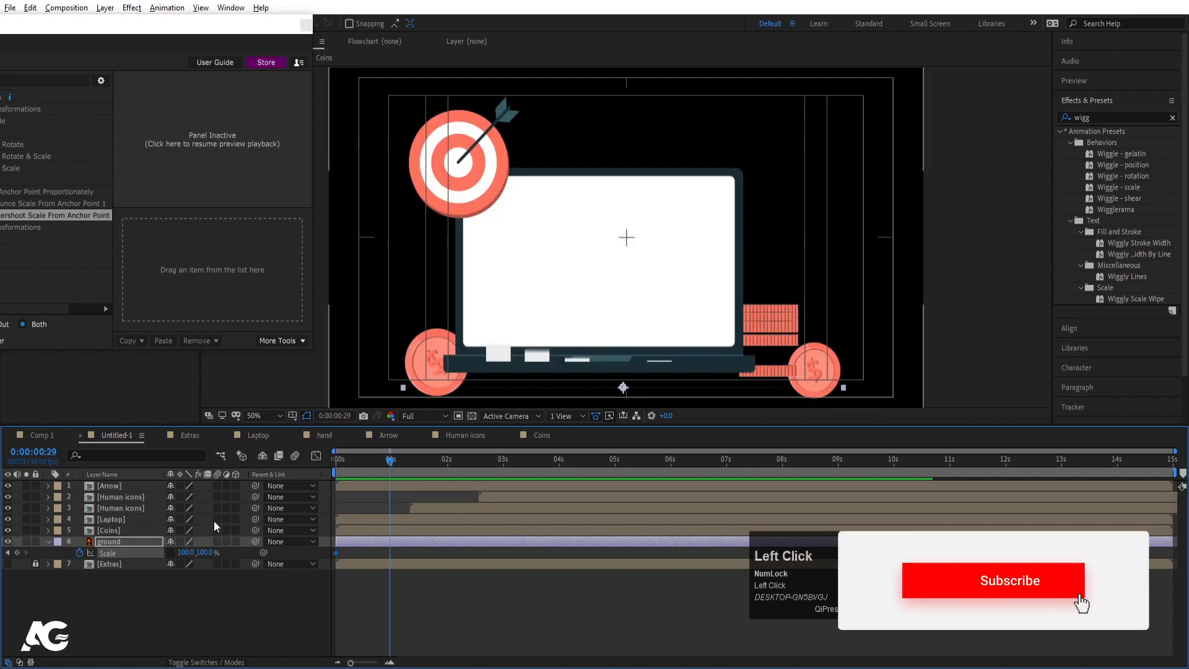
pyautogui.click(17, 552)
pyautogui.press('j')
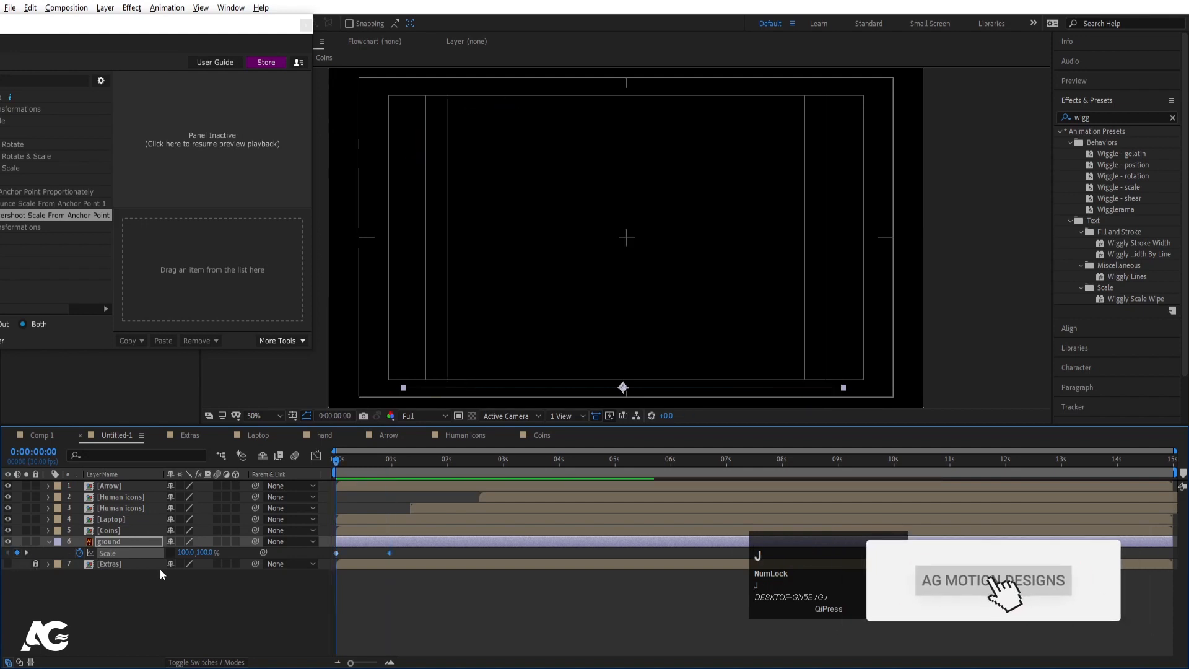
# - At 0:00:00:00, set the ground's horizontal scale to 0% and easy-ease both Scale keyframes
pyautogui.click(185, 552)
pyautogui.write('0')
pyautogui.press('Return')
pyautogui.click(130, 552)
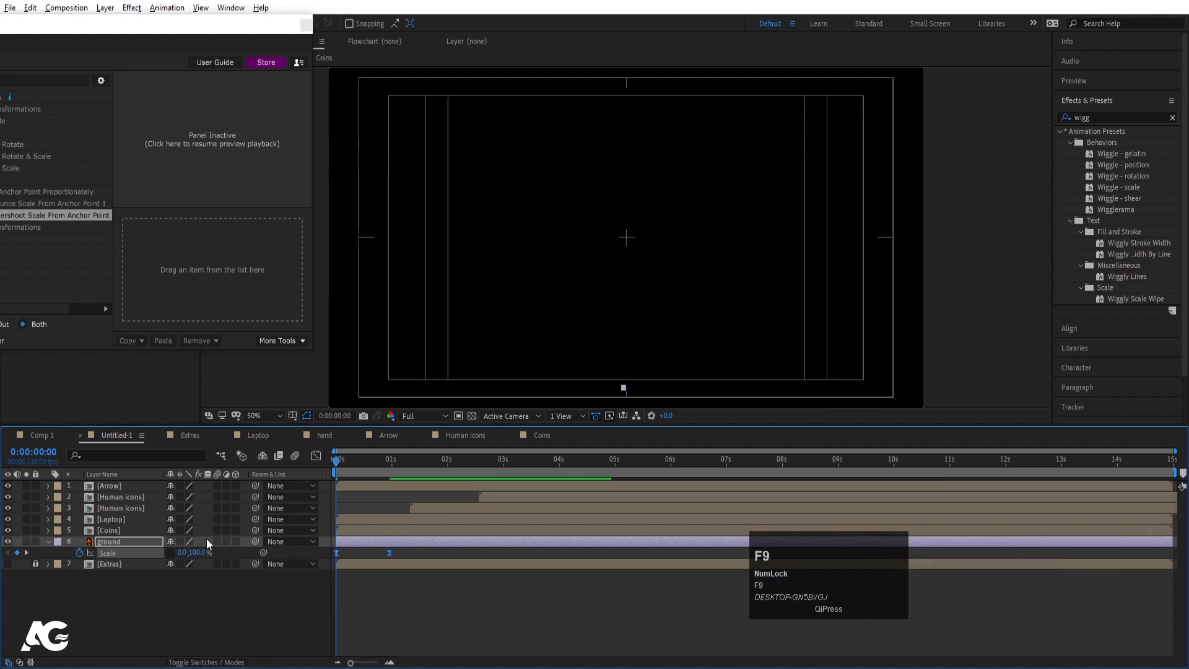
# - Shape the ground's Scale speed graph to peak early with a long ease into the last keyframe, and preview it
pyautogui.click(316, 455)
pyautogui.moveTo(403, 574); pyautogui.dragTo(350, 631)
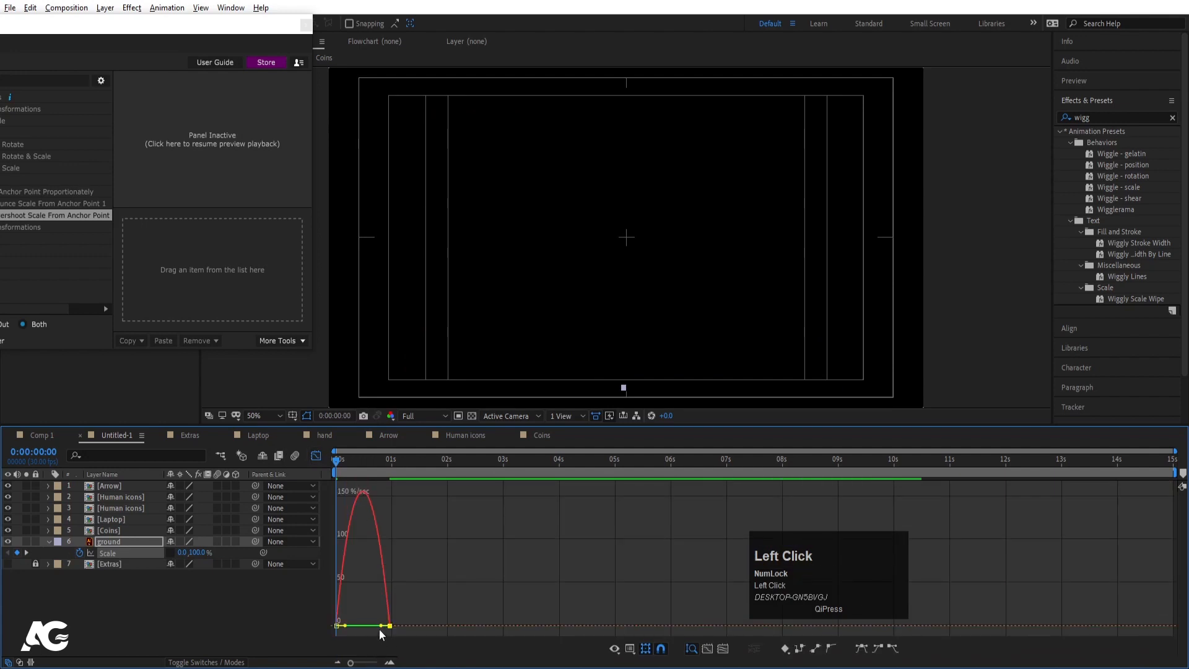
pyautogui.click(316, 456)
pyautogui.press('space')
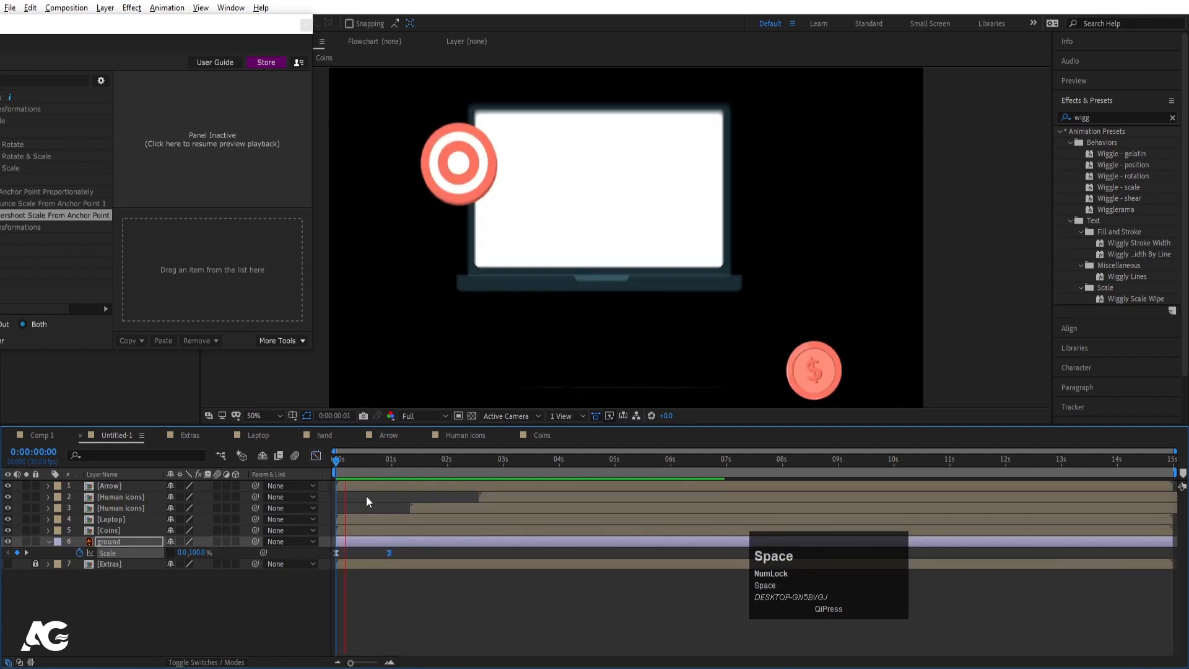
pyautogui.click(281, 475)
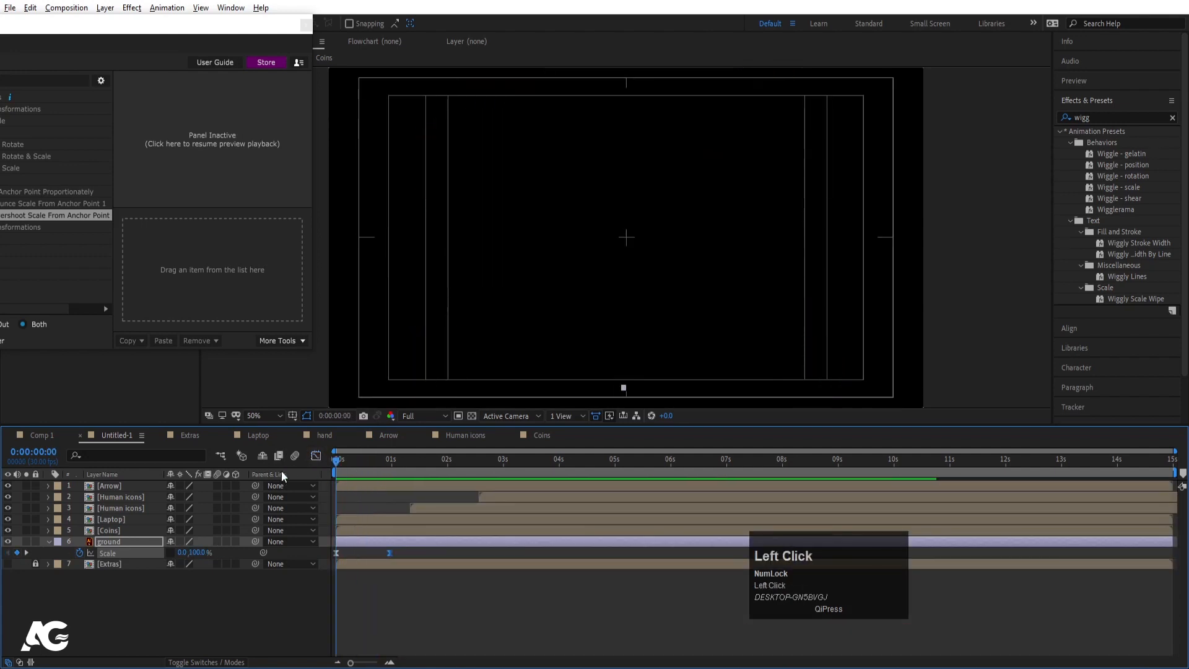
# - Make the Extras layer visible, unlock it and open its composition
pyautogui.click(7, 564)
pyautogui.click(36, 563)
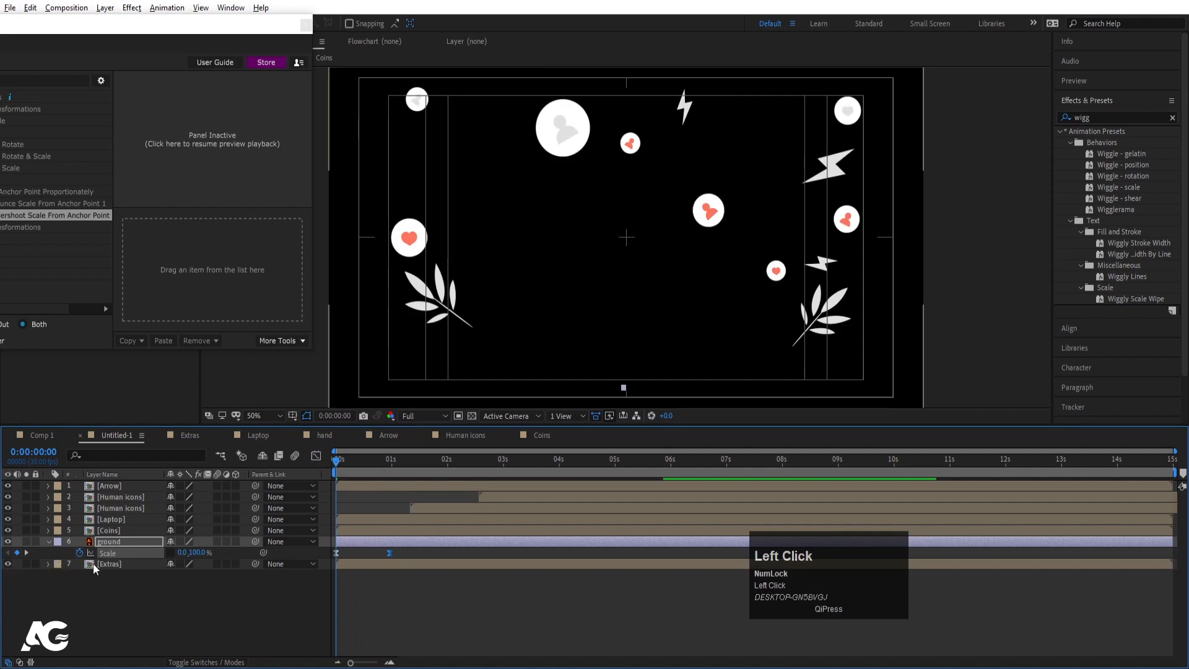
pyautogui.doubleClick(93, 563)
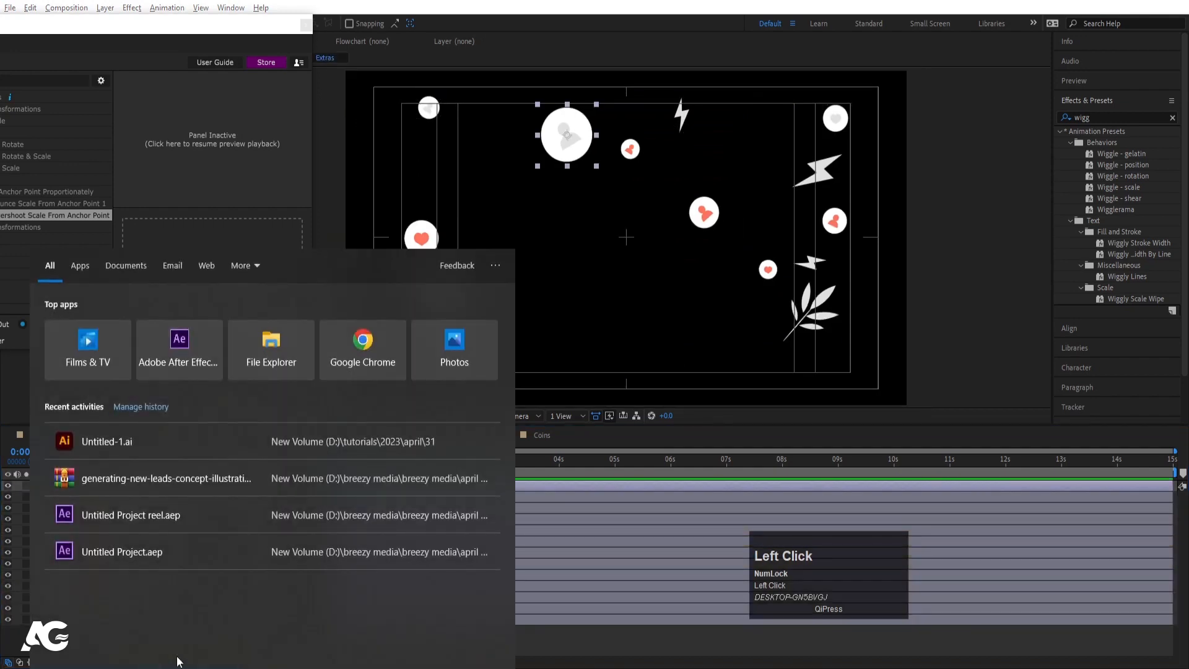
pyautogui.click(573, 643)
# - Move the anchor points of the two leaf branches, Layer 23 and Layer 24, to the lower ends of their stems
pyautogui.click(459, 298)
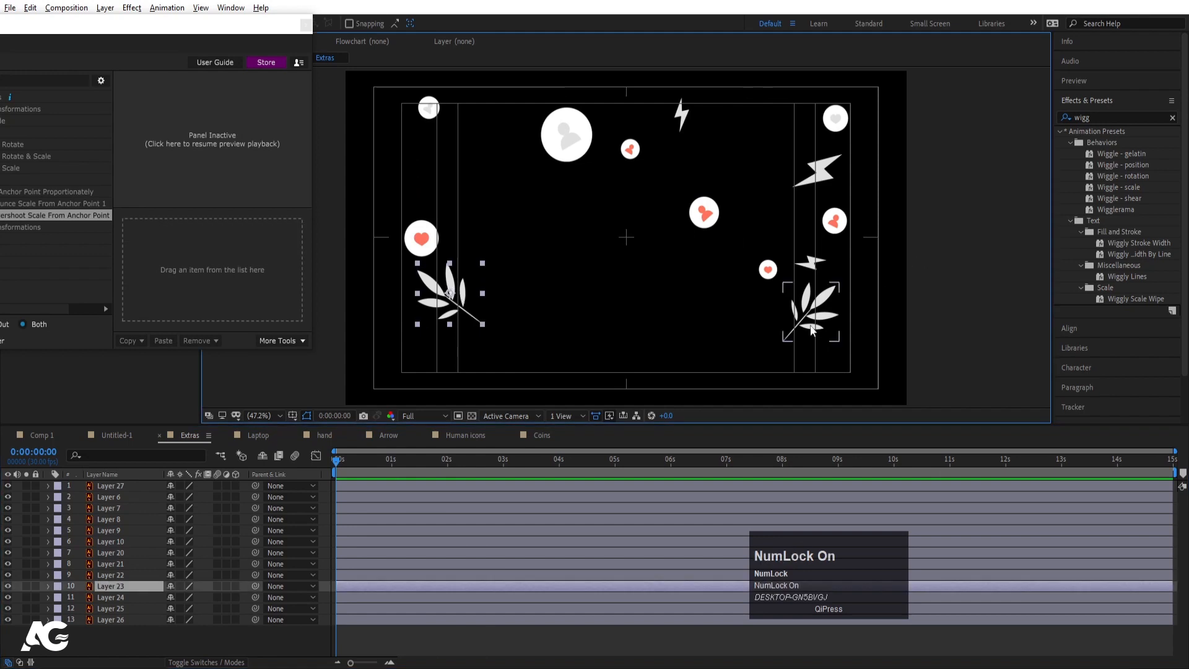
pyautogui.press('y')
pyautogui.click(480, 320)
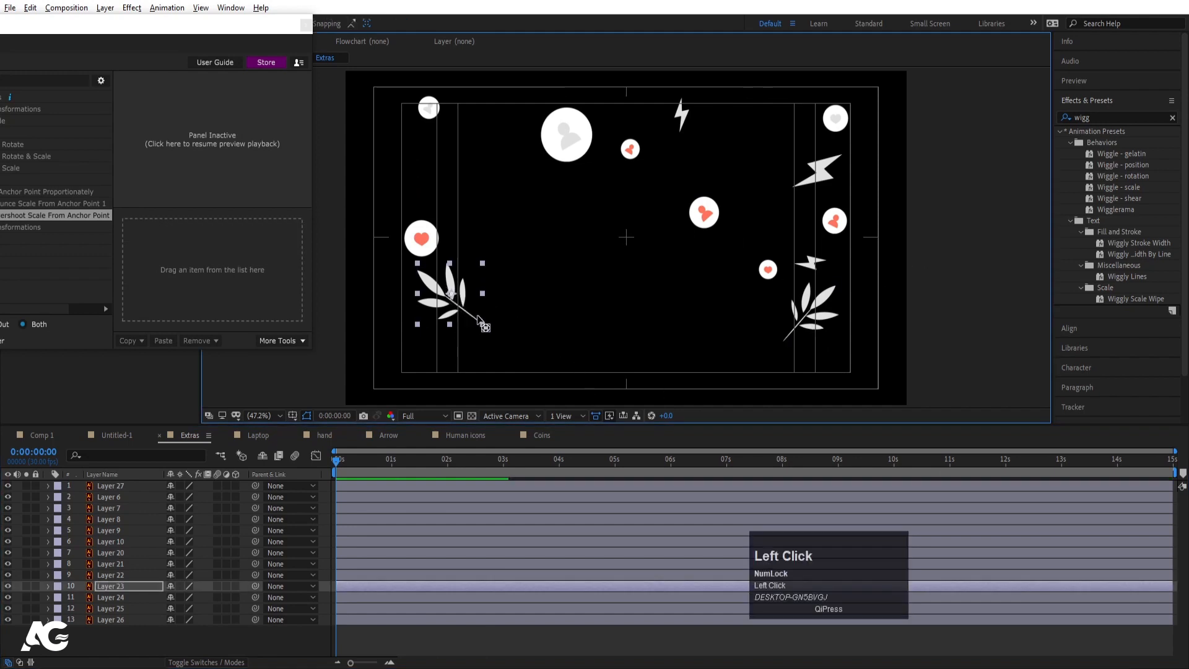
pyautogui.click(799, 321)
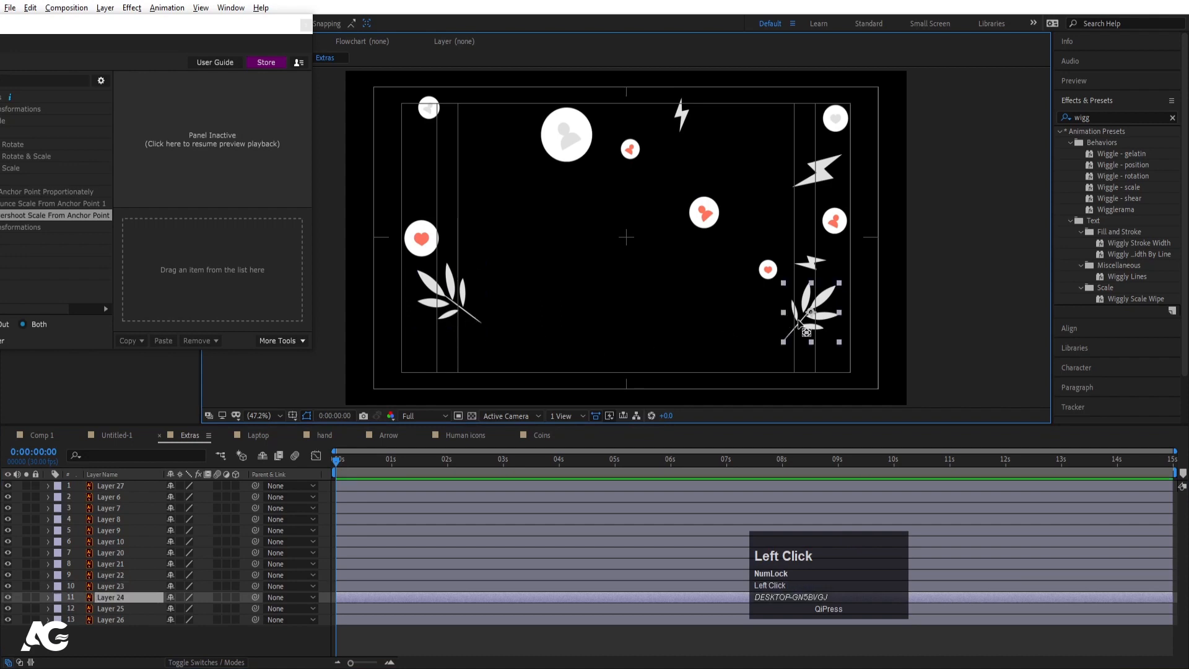
pyautogui.moveTo(812, 313); pyautogui.dragTo(793, 333)
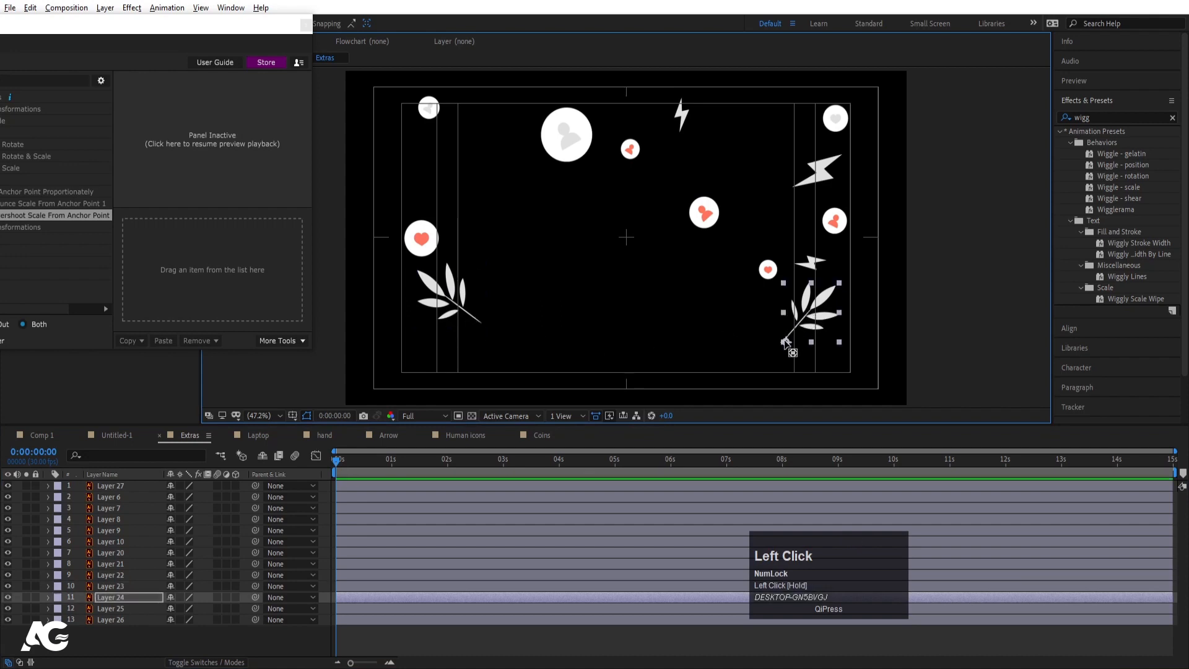
# - Apply the Wiggle - rotation preset to both leaf branch layers and preview the motion
pyautogui.keyDown('shift'); pyautogui.click(456, 299); pyautogui.keyUp('shift')
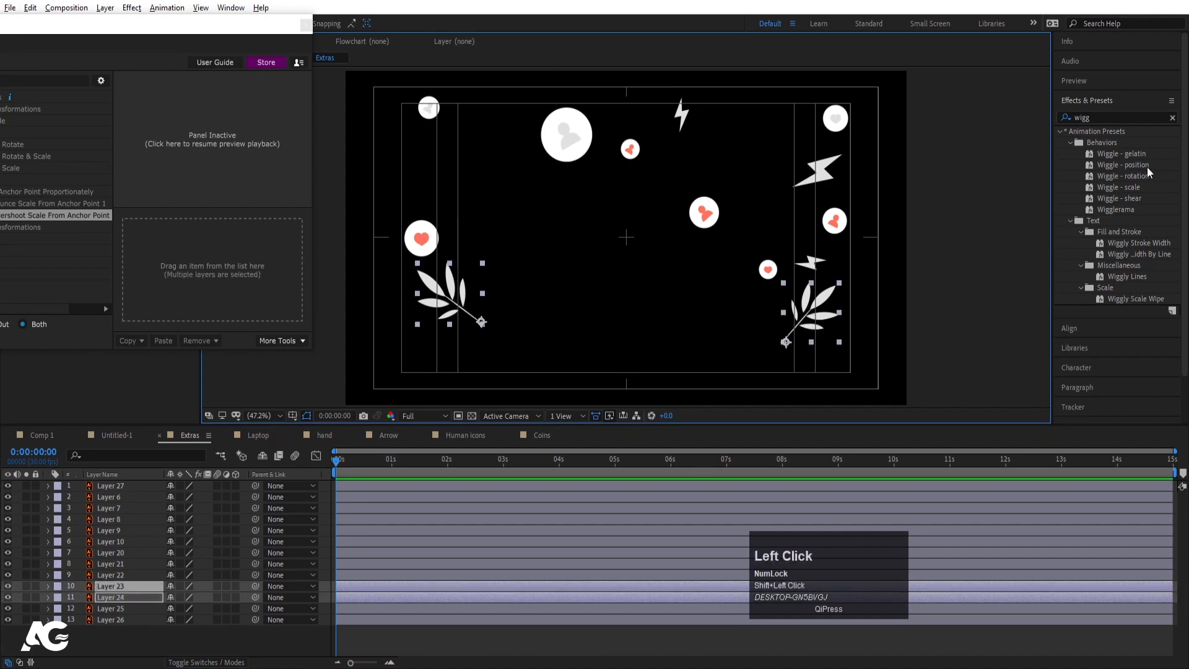
pyautogui.doubleClick(1105, 175)
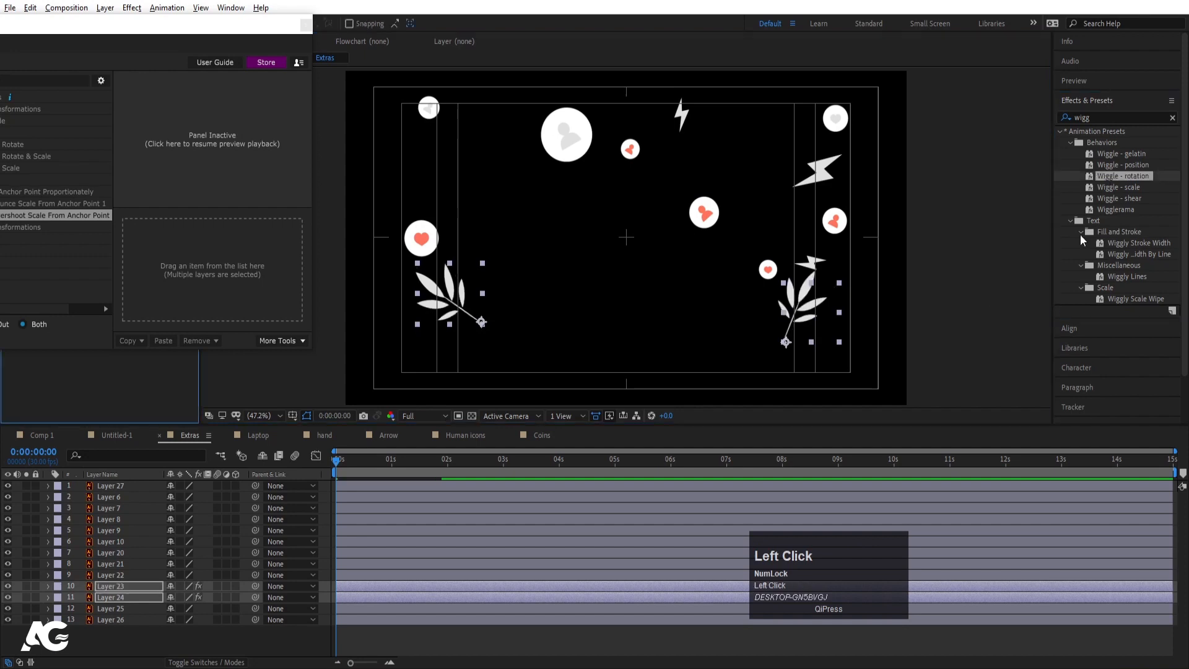
pyautogui.press('space')
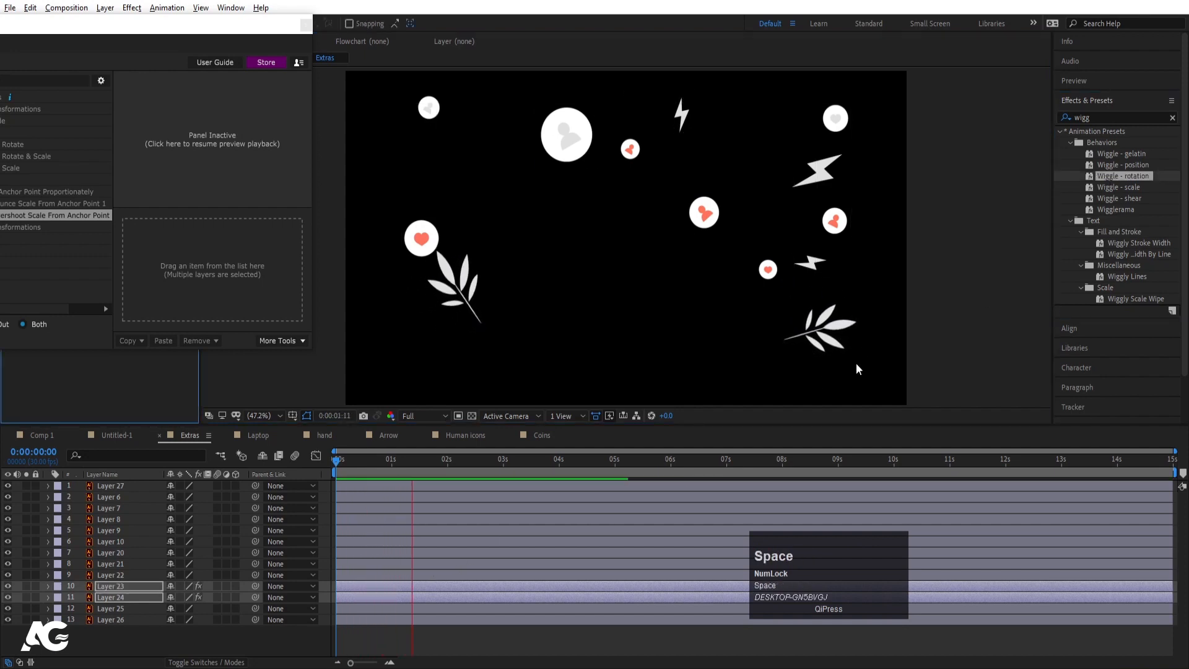
# - Move the two leaf layers to the bottom of the stack, apply the Wiggle - position preset to all other layers and preview
pyautogui.click(399, 473)
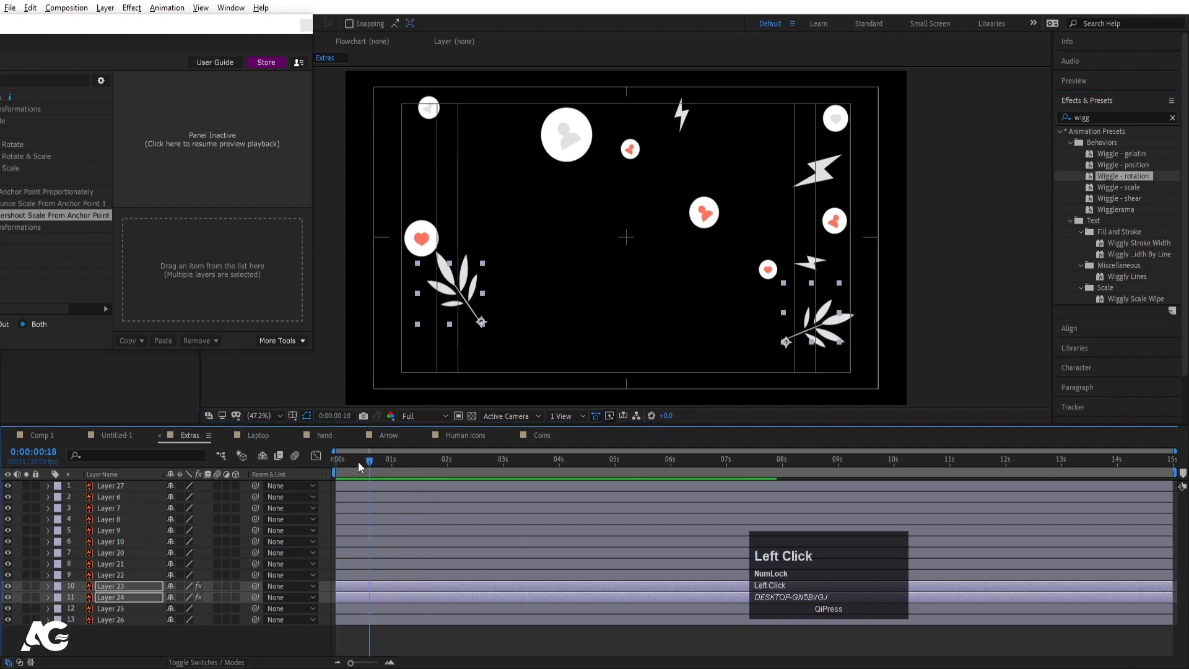
pyautogui.moveTo(107, 604); pyautogui.dragTo(114, 642)
pyautogui.click(117, 598)
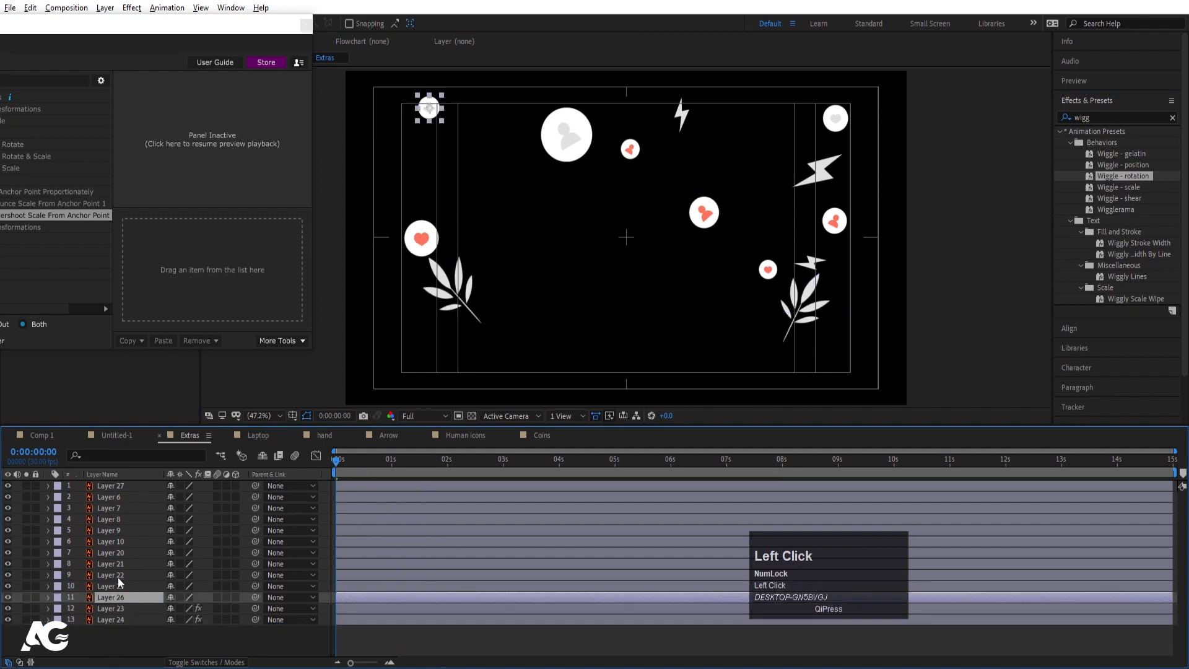
pyautogui.keyDown('shift'); pyautogui.click(121, 486); pyautogui.keyUp('shift')
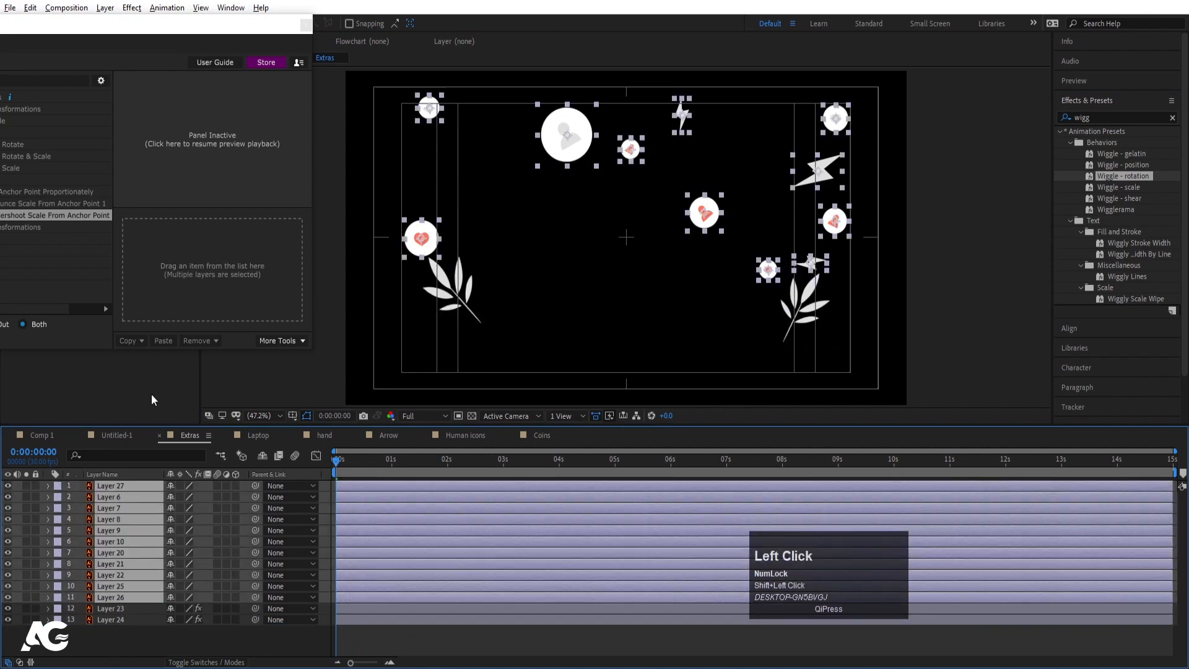
pyautogui.doubleClick(1120, 168)
pyautogui.press('space')
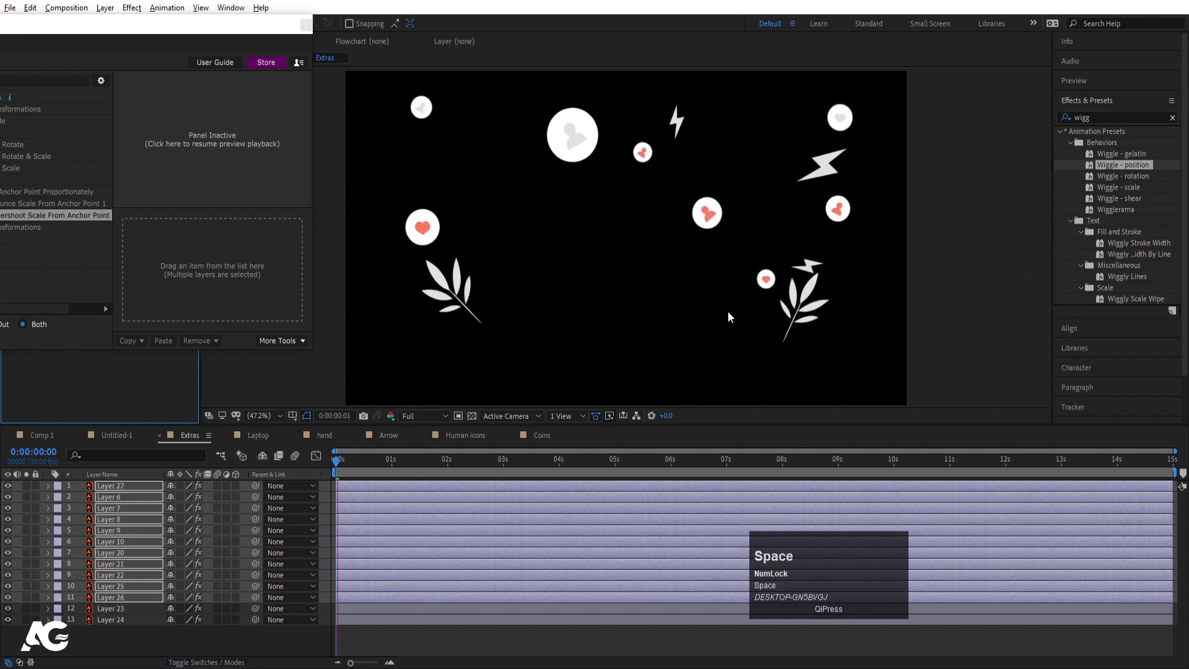
pyautogui.press('space')
pyautogui.moveTo(370, 466); pyautogui.dragTo(268, 467)
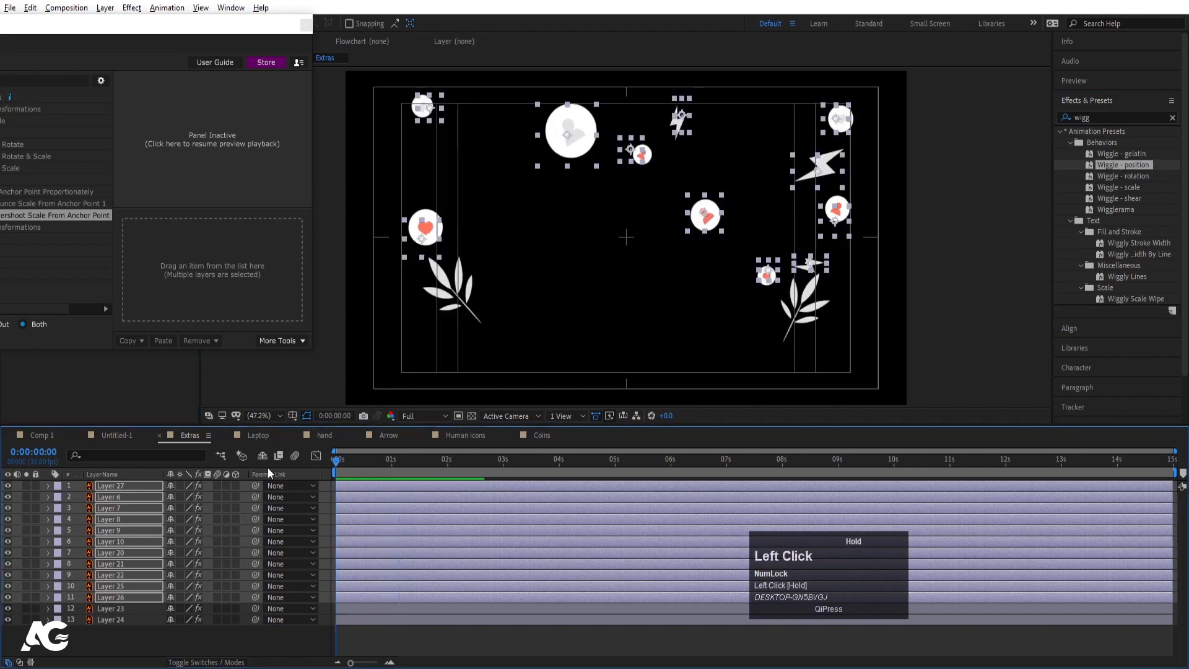
# - Apply the Overshoot Scale From Anchor Point transition to all 13 layers for both in and out
pyautogui.click(133, 627)
pyautogui.hotkey('ctrl', 'a')
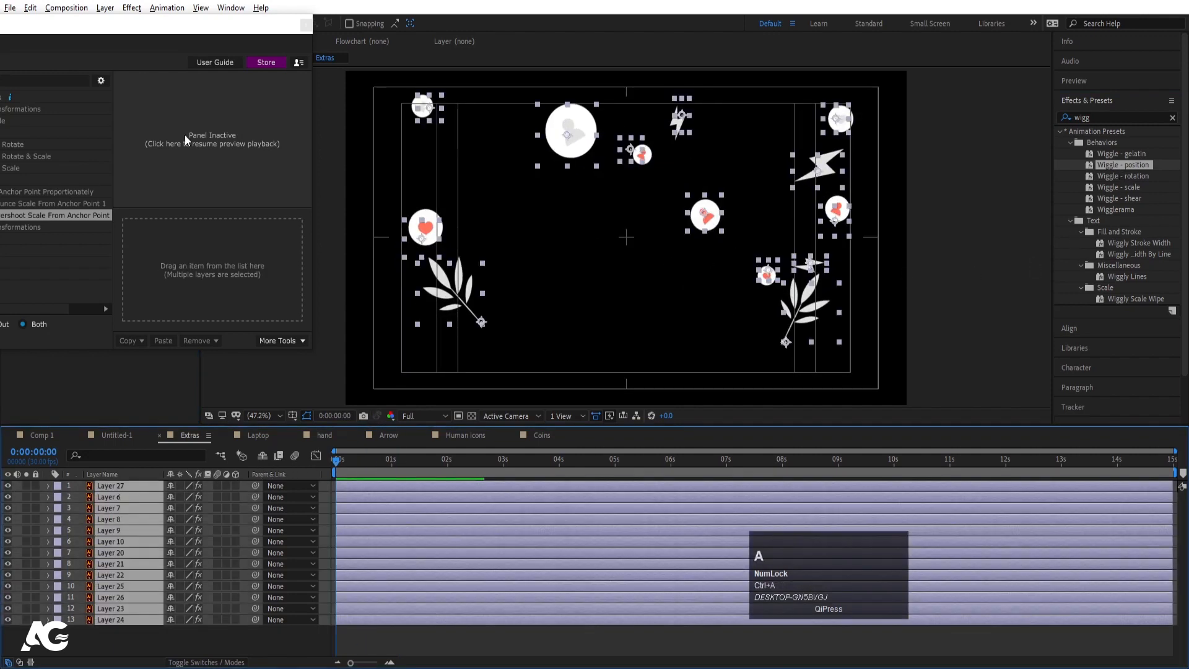
pyautogui.moveTo(144, 33); pyautogui.dragTo(388, 45)
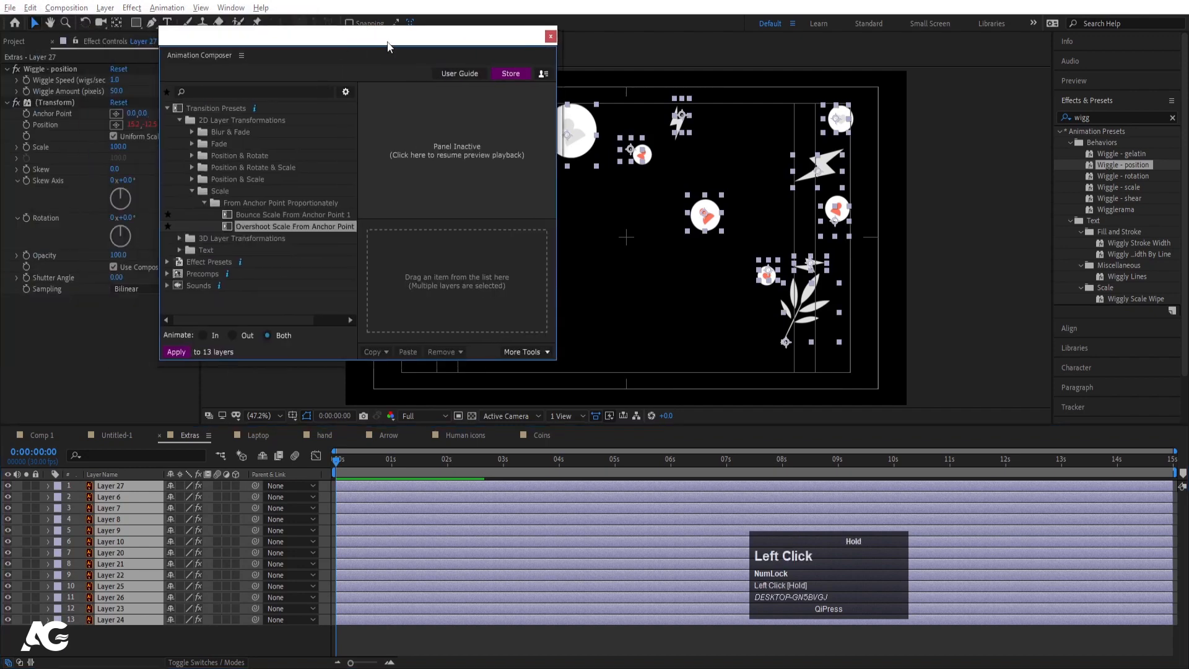
pyautogui.doubleClick(288, 228)
pyautogui.moveTo(378, 41); pyautogui.dragTo(191, 28)
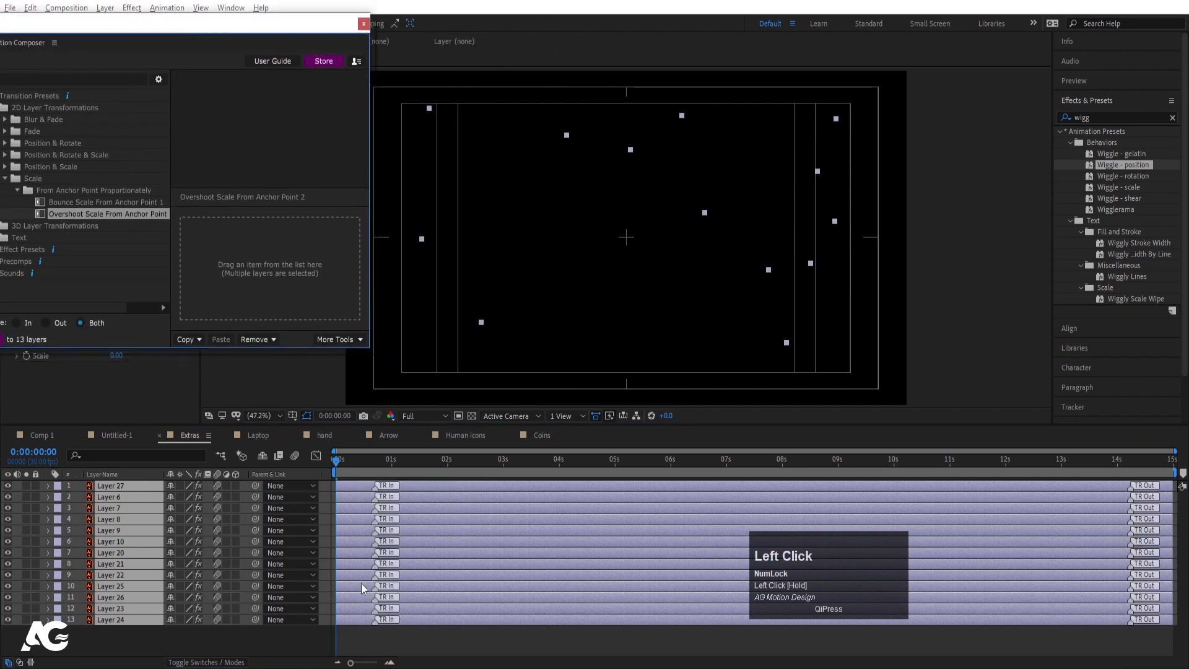
# - Trim the out points of all layers to 0:00:00:02
pyautogui.press('pagedown')
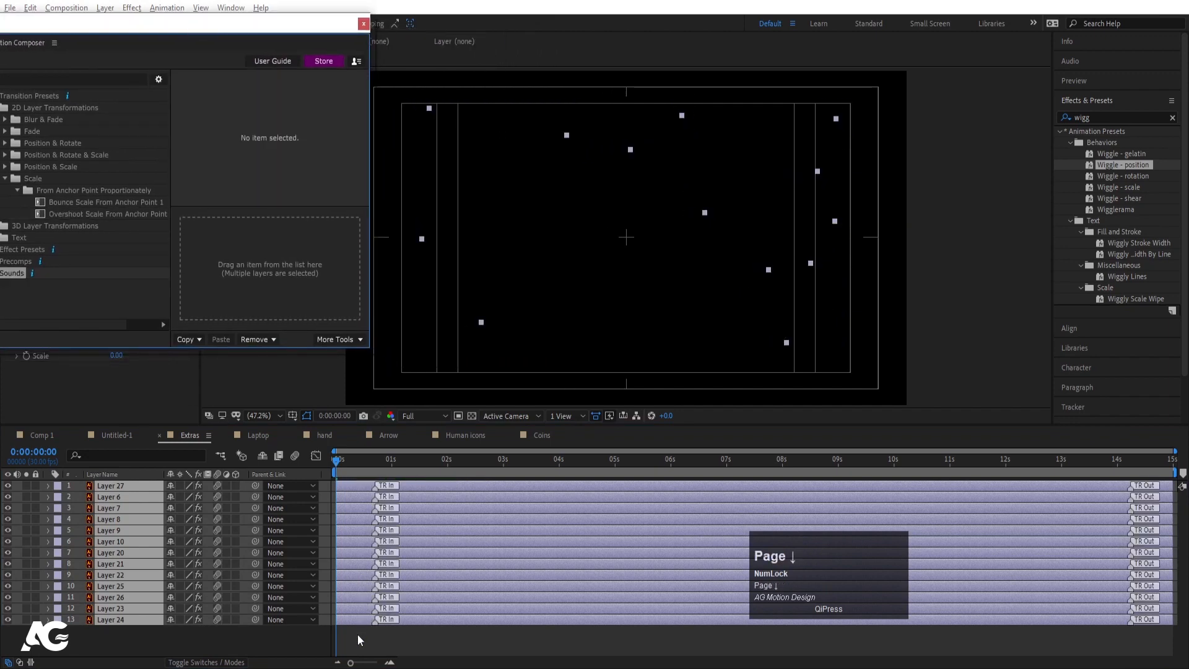
pyautogui.press('=')
pyautogui.press('=')
pyautogui.press('pagedown')
pyautogui.press('pagedown')
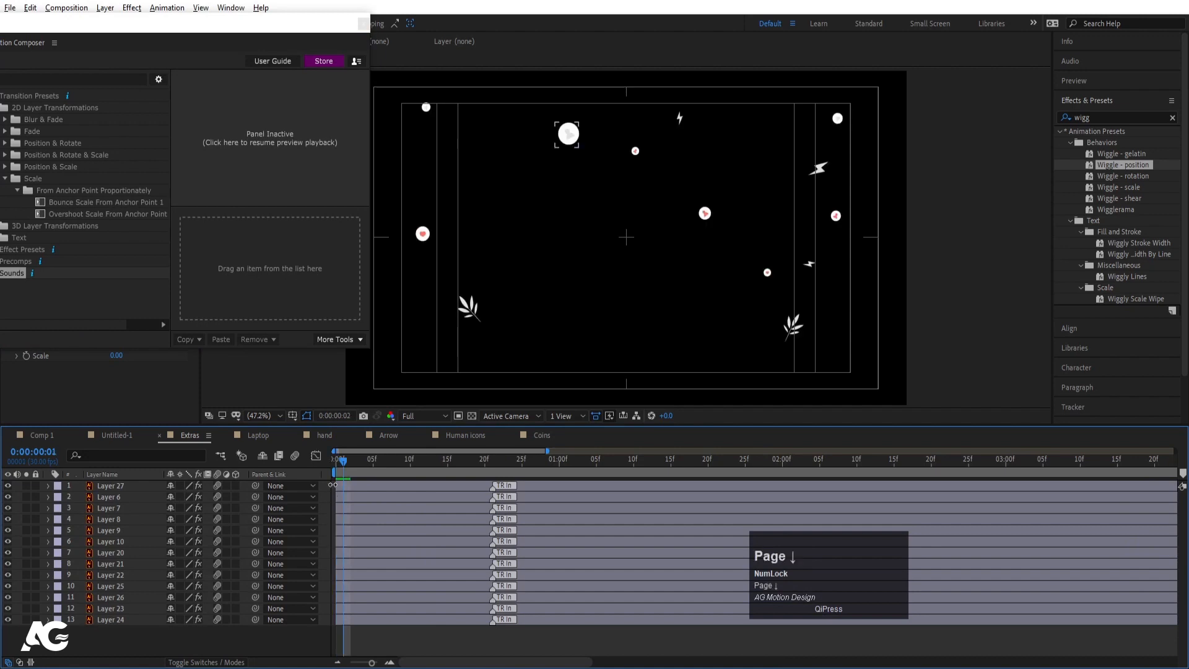
pyautogui.hotkey('ctrl', 'a')
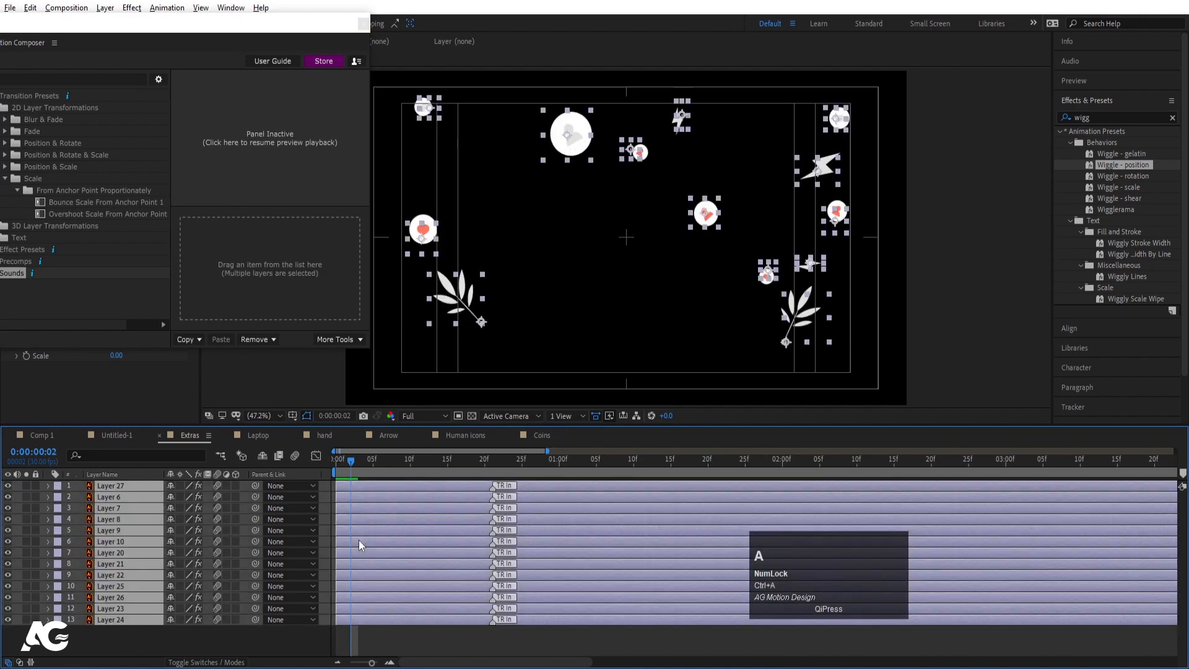
pyautogui.hotkey('alt', ']')
# - Sequence all the trimmed layers one after another without overlap
pyautogui.rightClick(358, 539)
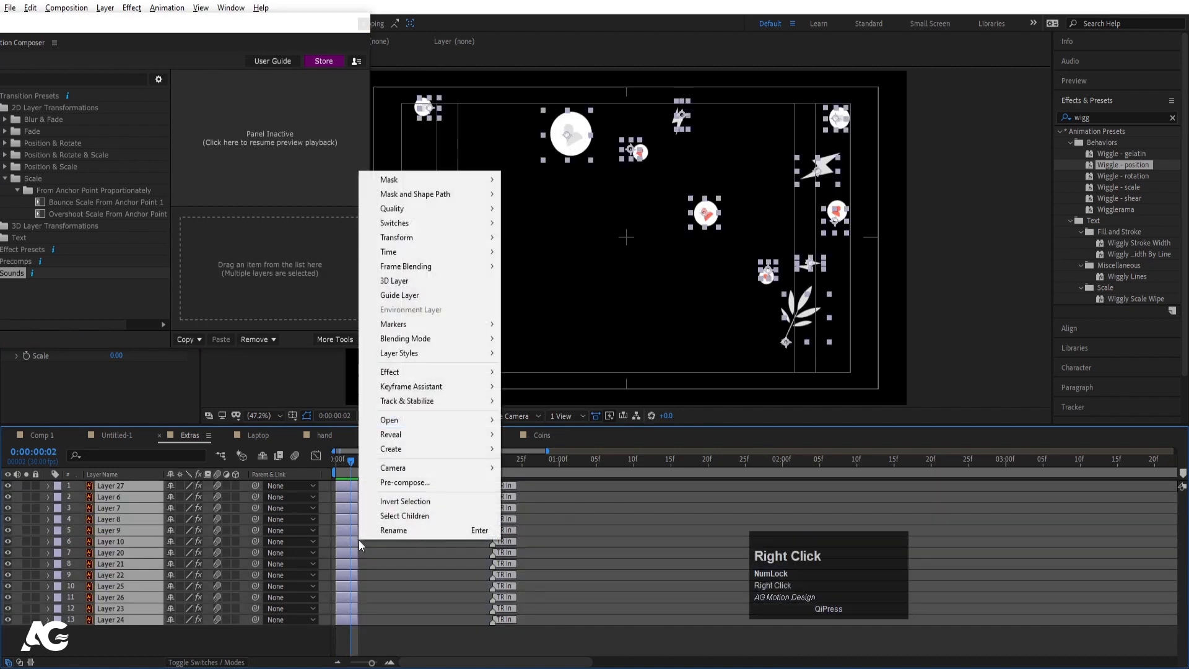
pyautogui.click(411, 387)
pyautogui.click(547, 503)
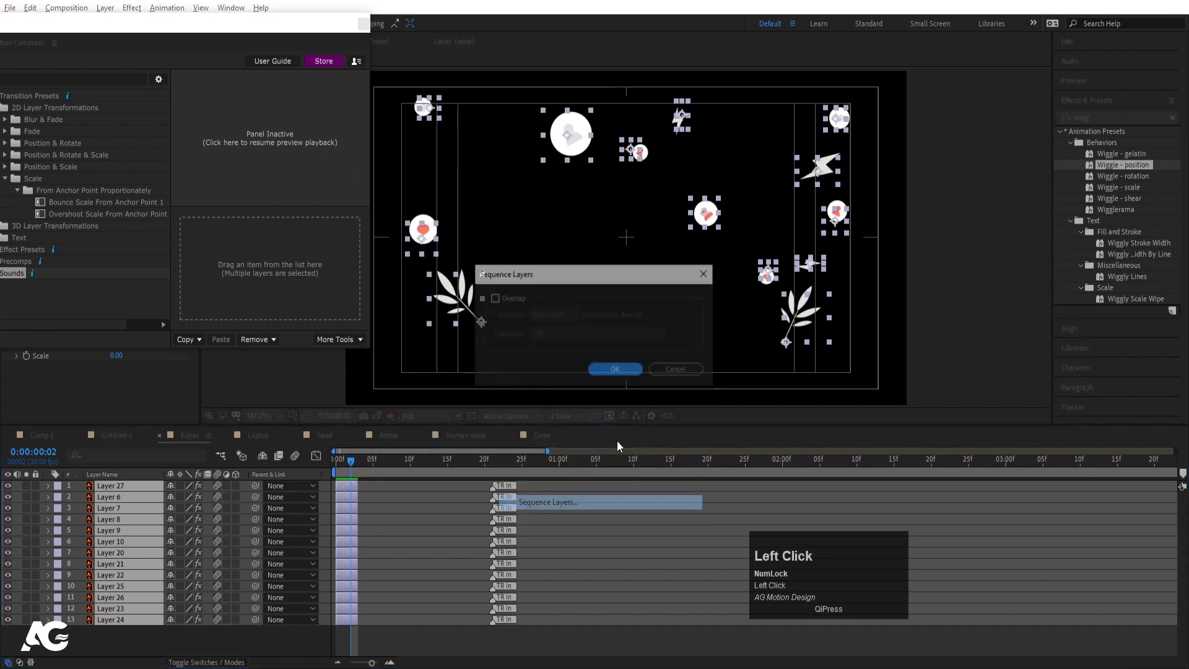
pyautogui.click(612, 365)
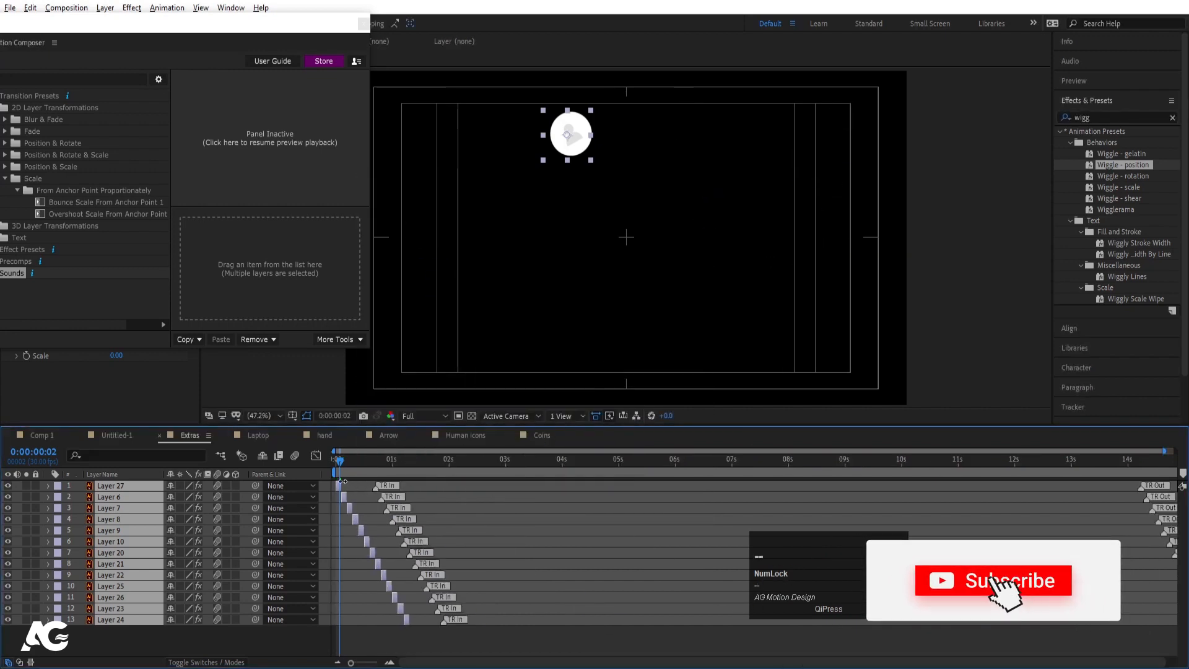
# - Extend the ends of all staggered layers so Layer 27 lasts until about 14 s, and preview from the start
pyautogui.moveTo(341, 487); pyautogui.dragTo(708, 487)
pyautogui.moveTo(985, 462); pyautogui.dragTo(1143, 476)
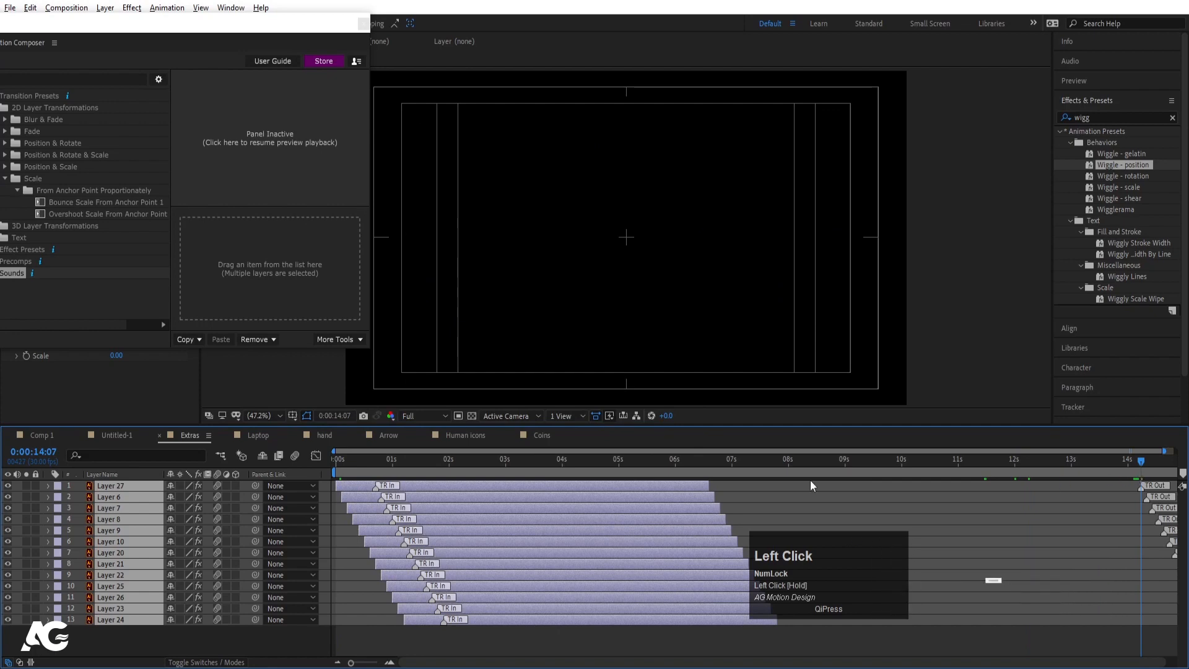
pyautogui.click(687, 461)
pyautogui.moveTo(707, 487); pyautogui.dragTo(1127, 487)
pyautogui.press('space')
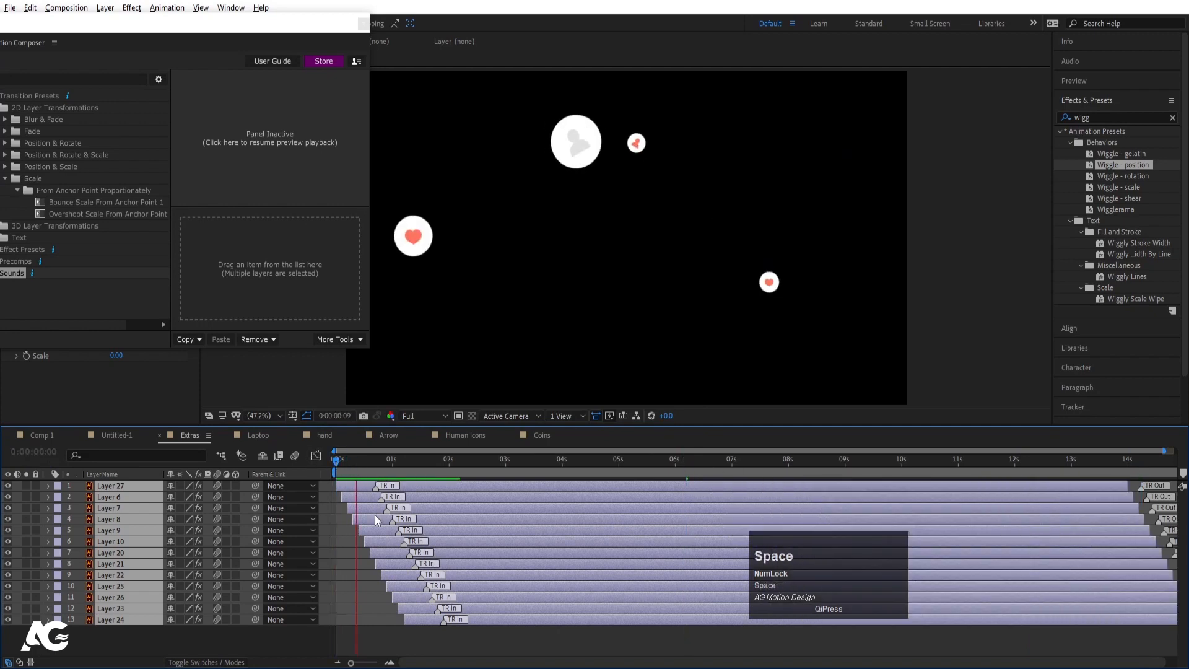
# - In the Untitled-1 composition, shift the Coins layer to start at 0:00:00:22 and preview
pyautogui.click(130, 437)
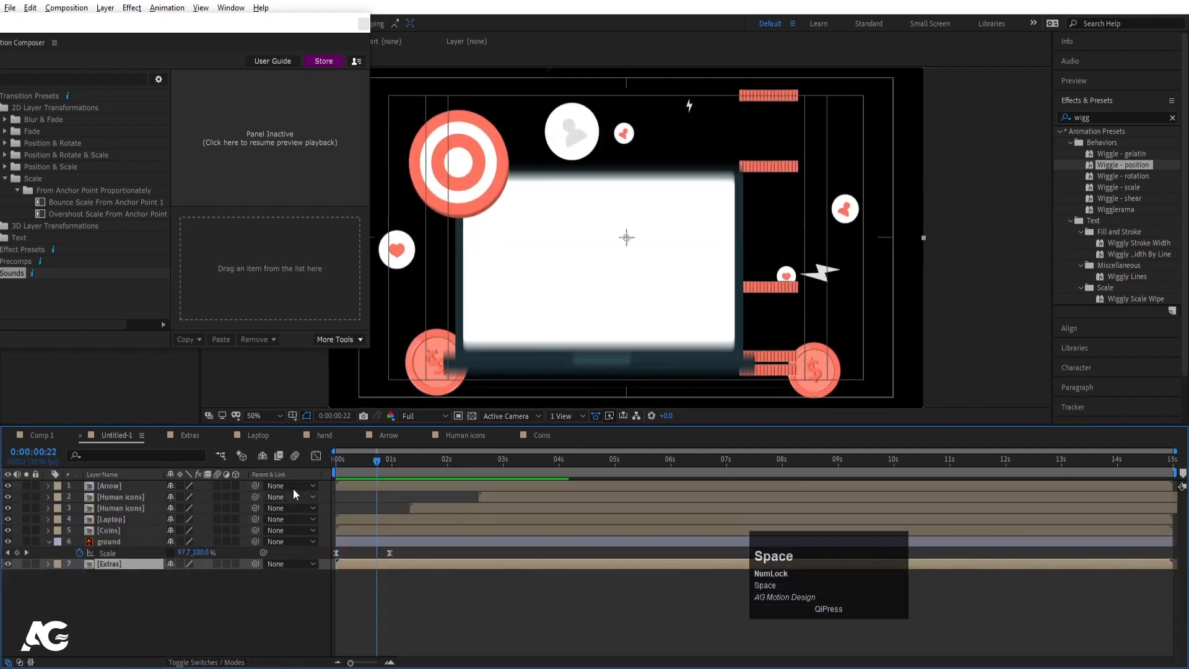
pyautogui.press('space')
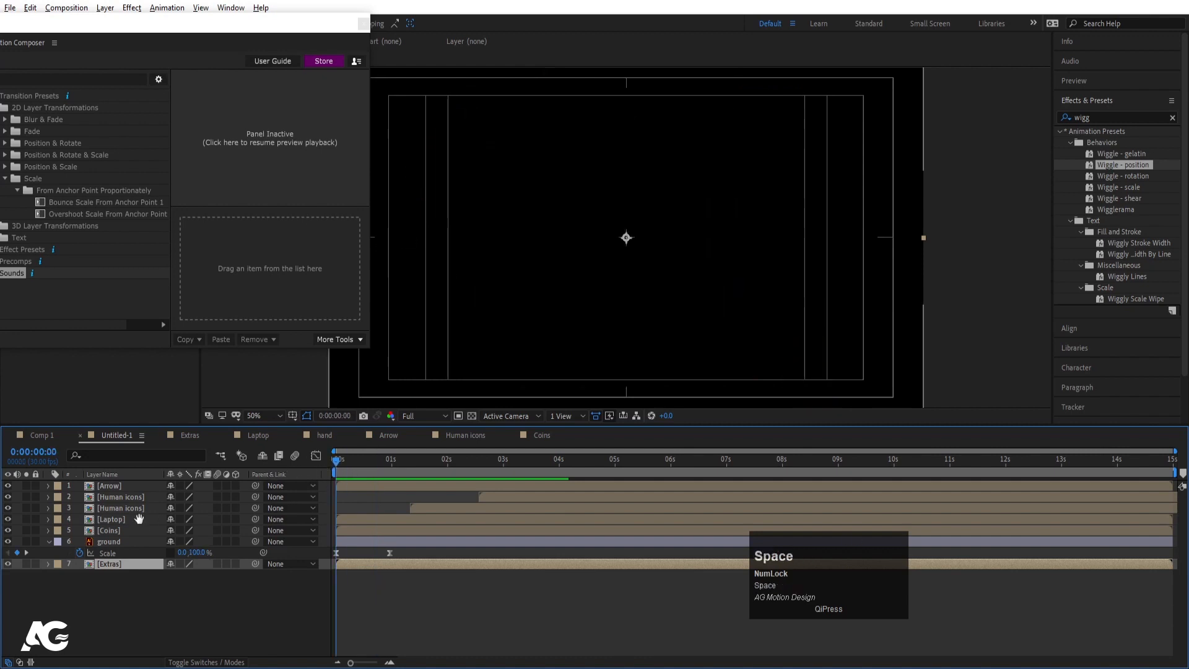
pyautogui.click(397, 533)
pyautogui.press('[')
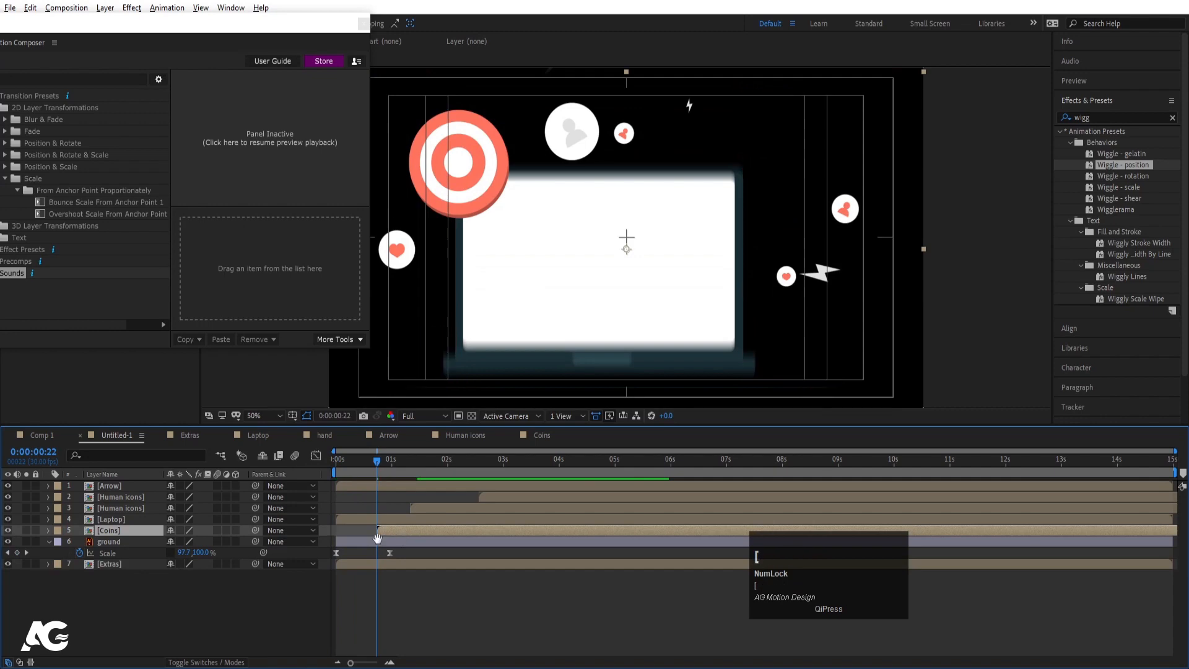
pyautogui.press('space')
# - Shift the Extras layer to start at 0:00:01:04 and preview the composition from the beginning
pyautogui.click(103, 564)
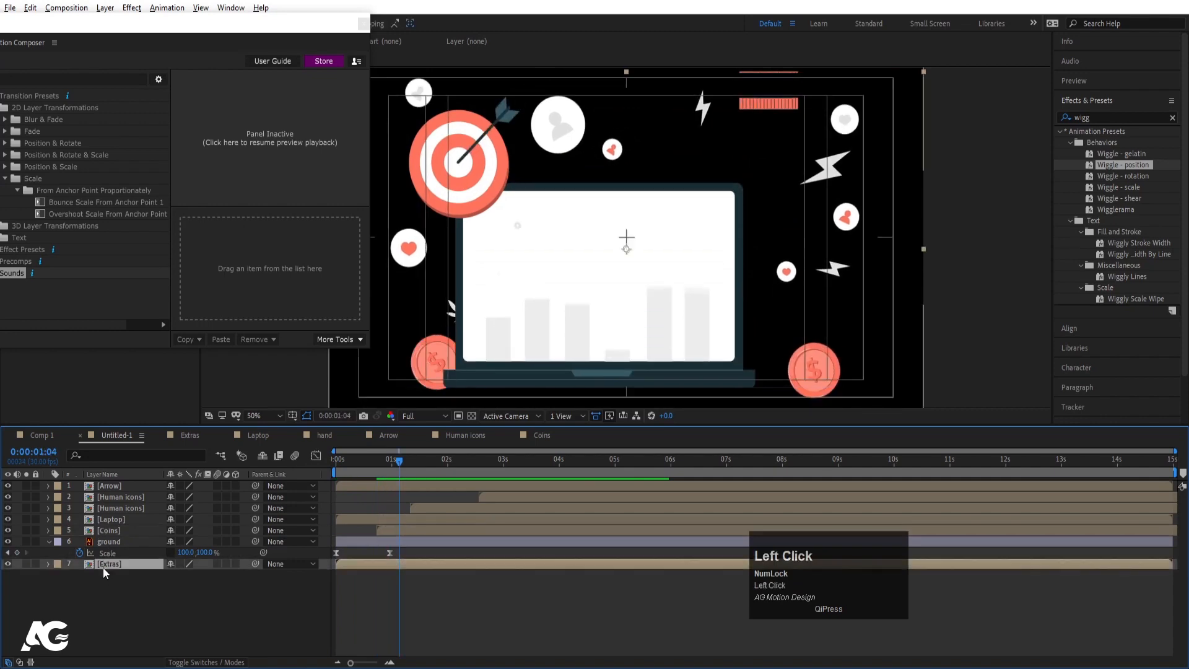
pyautogui.press('[')
pyautogui.press('space')
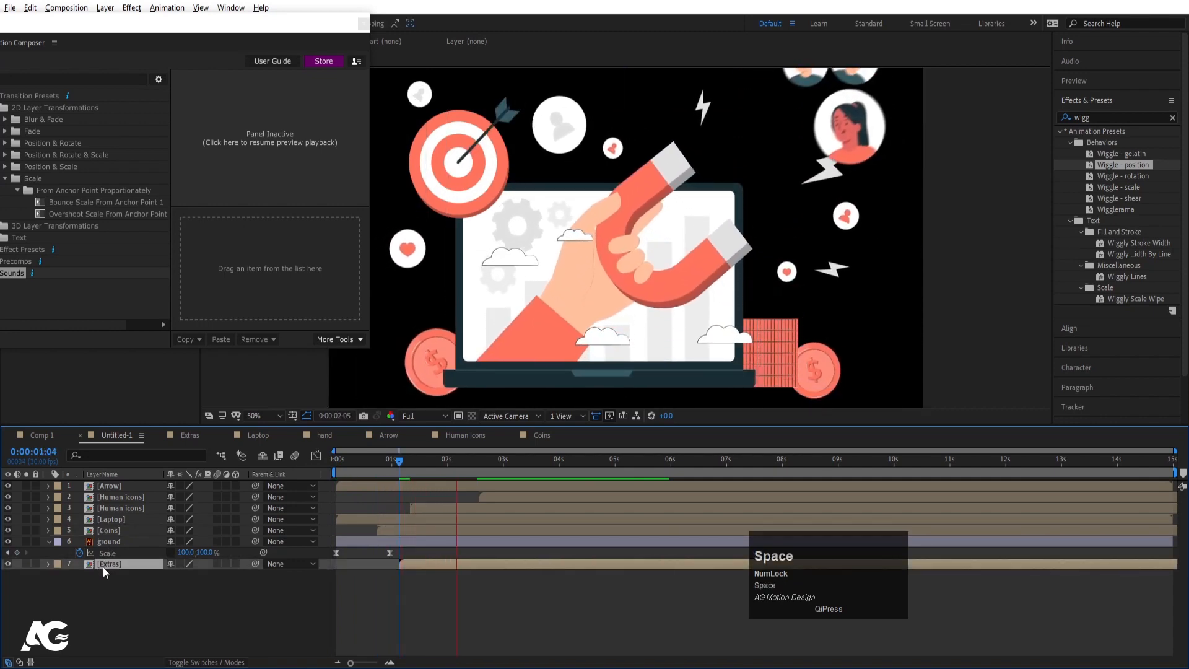
pyautogui.click(334, 460)
pyautogui.press('space')
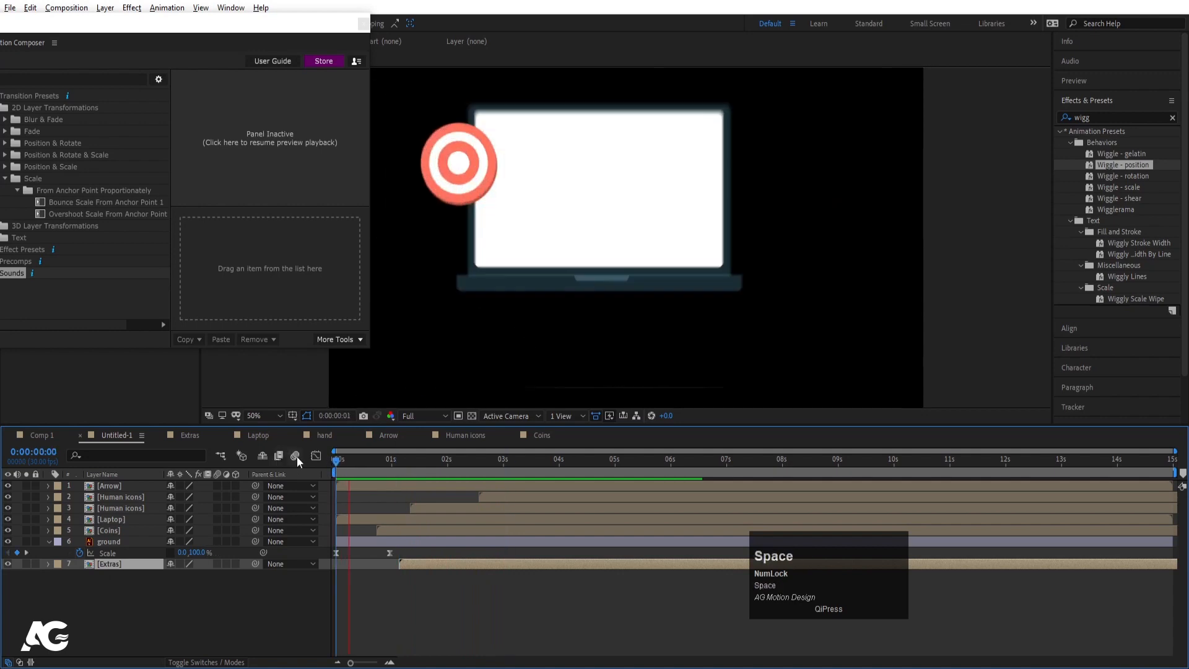
# - Shift the Arrow layer to start at 0:00:01:26 and preview the composition from the beginning
pyautogui.click(369, 485)
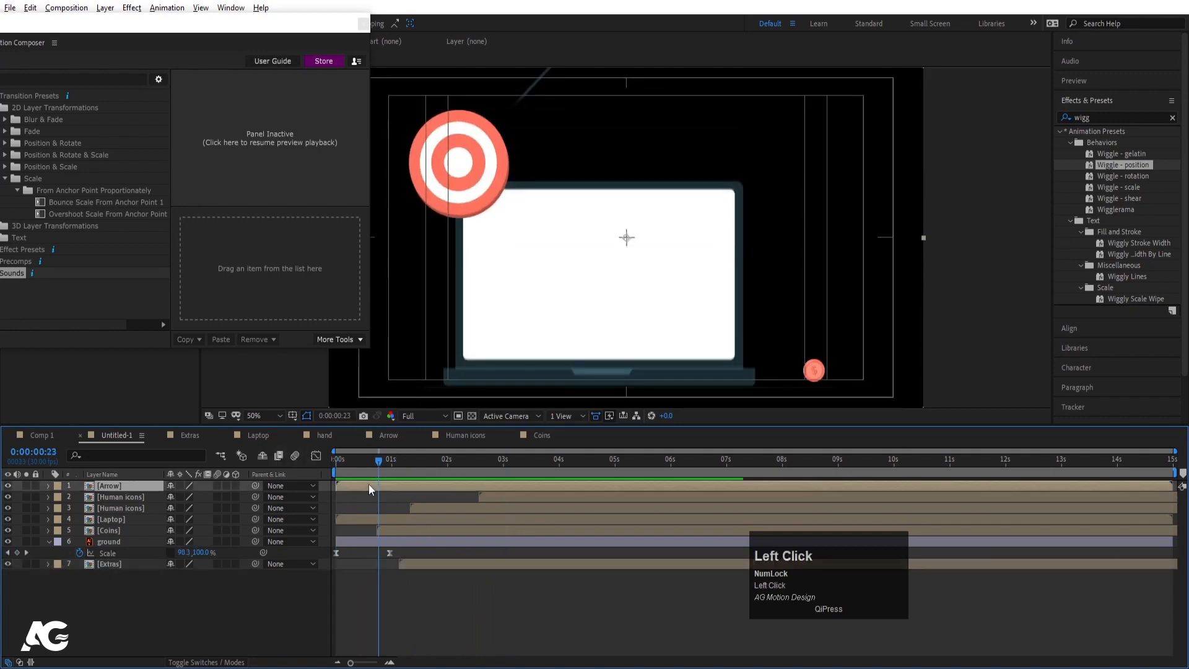
pyautogui.press('[')
pyautogui.press('space')
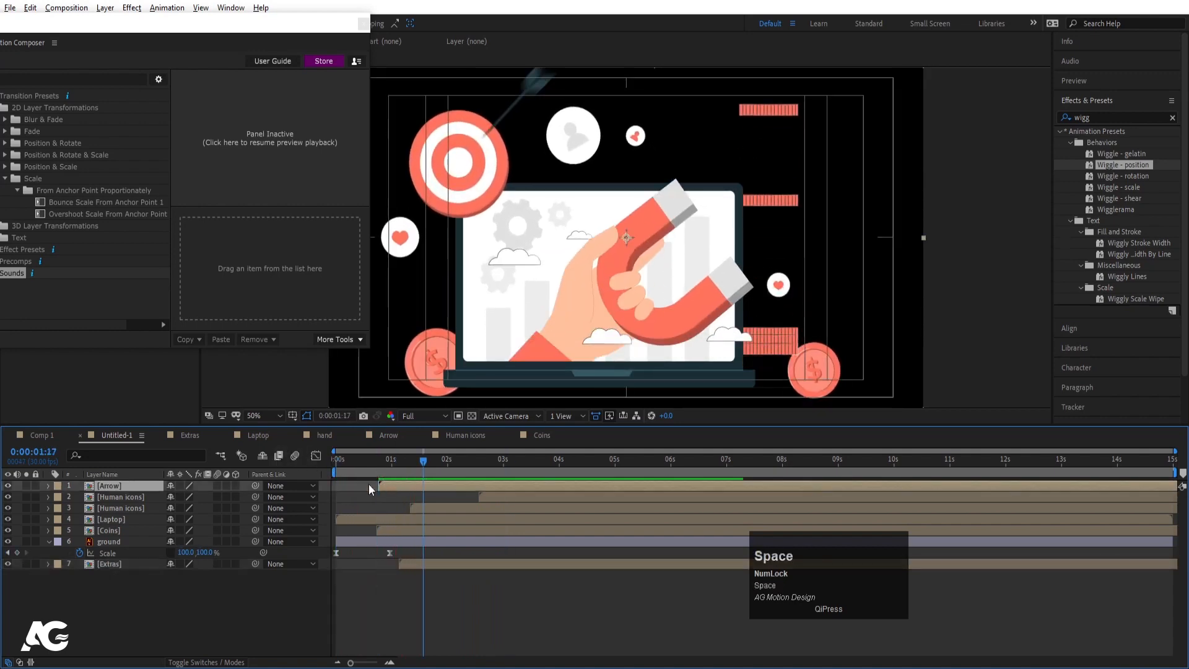
pyautogui.press('[')
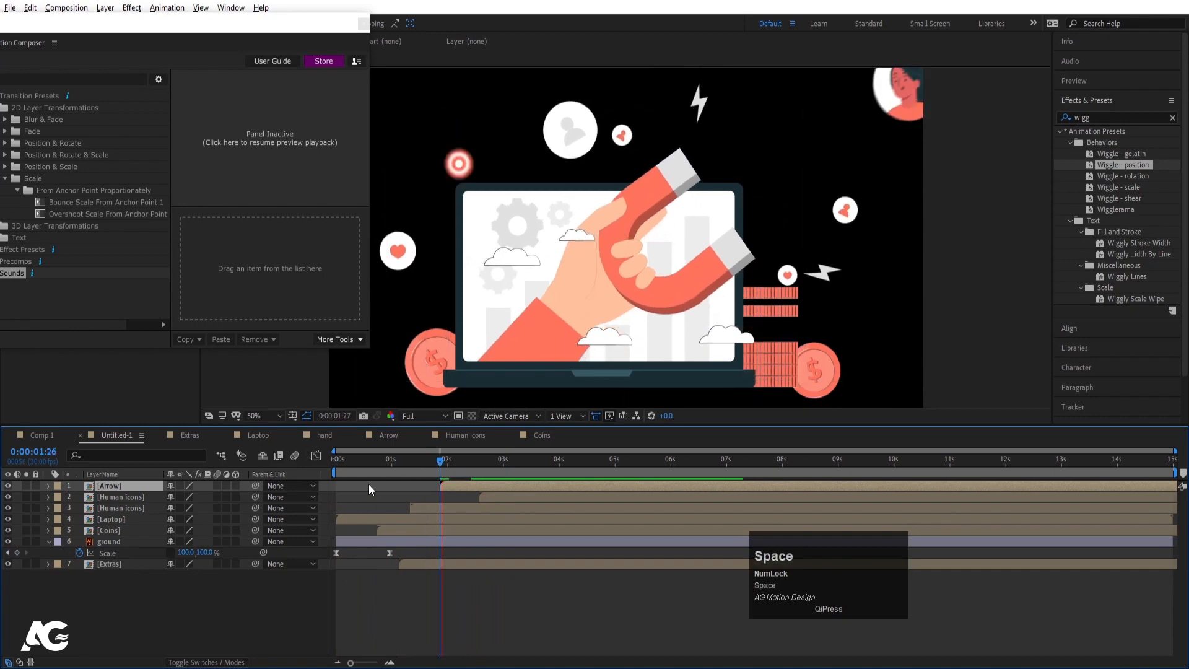
pyautogui.click(391, 460)
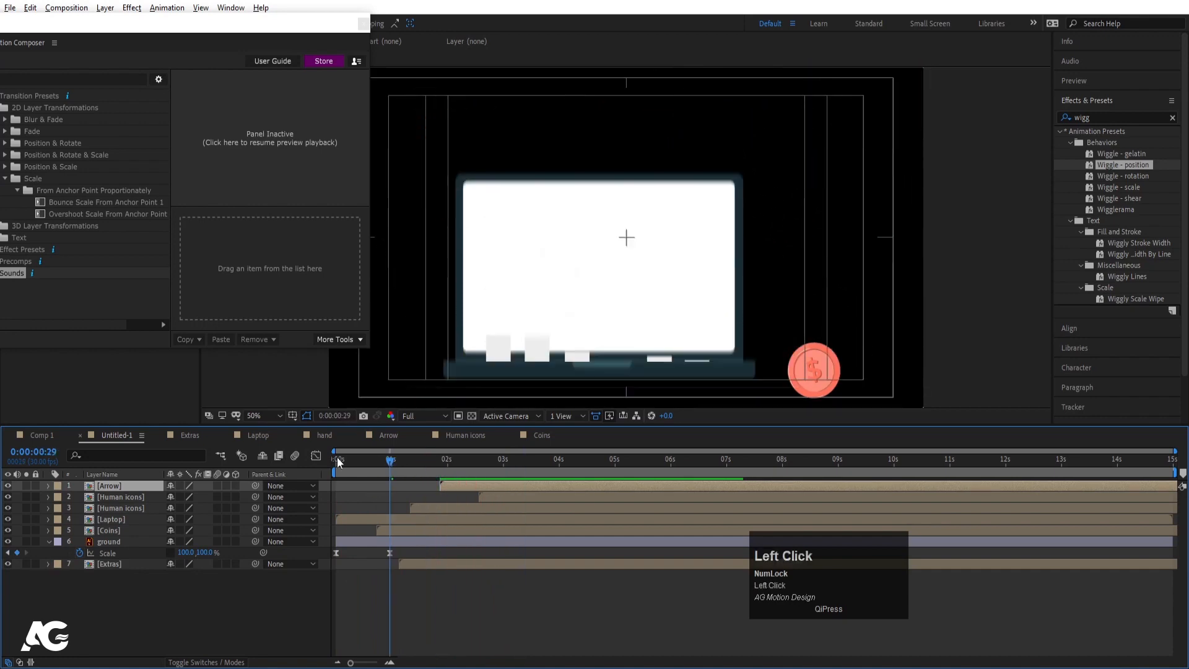
pyautogui.click(337, 459)
pyautogui.press('space')
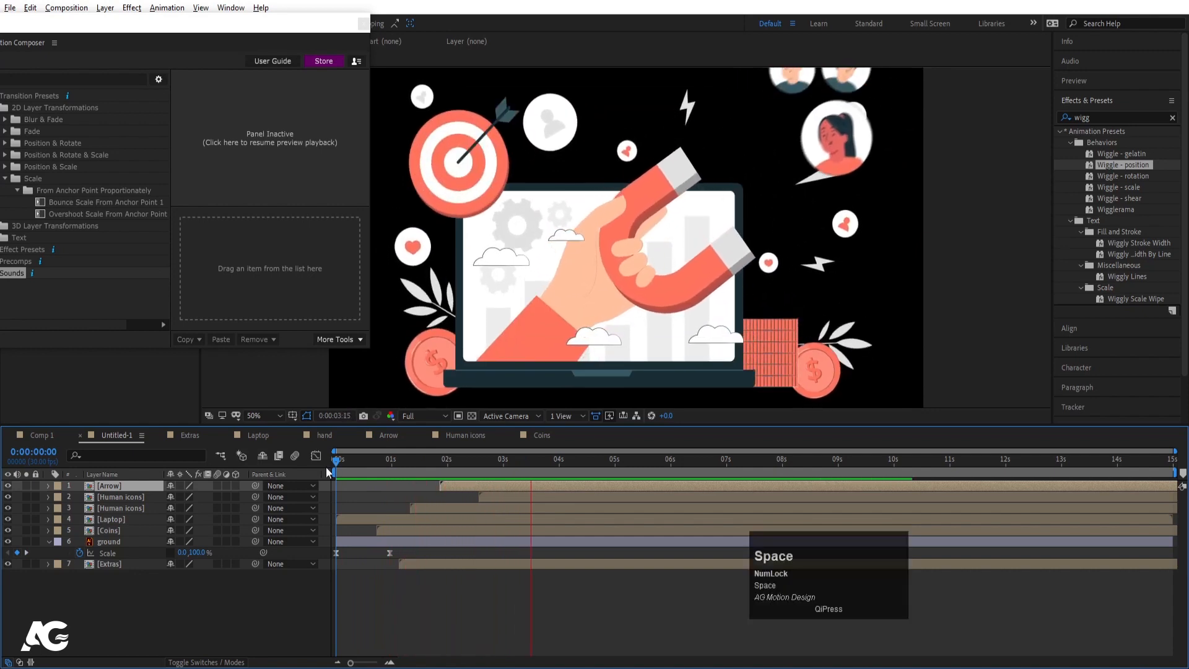
# - In Comp 1, add a white solid and place it below the Untitled-1 layer as the background
pyautogui.click(50, 438)
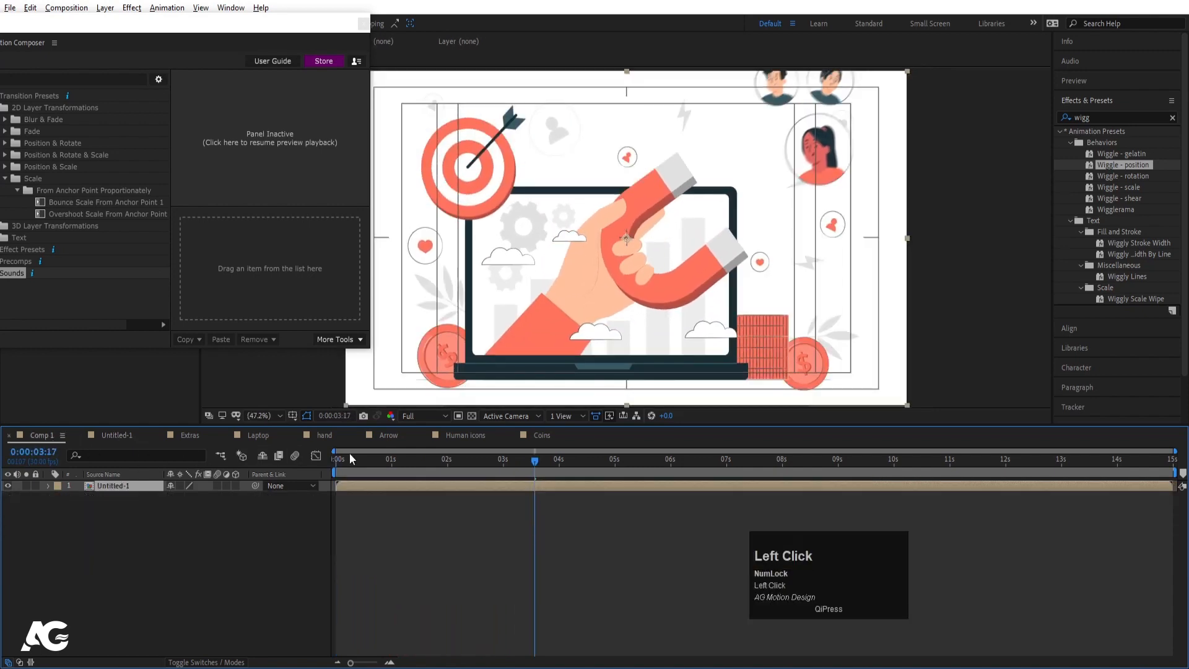
pyautogui.moveTo(348, 458); pyautogui.dragTo(269, 457)
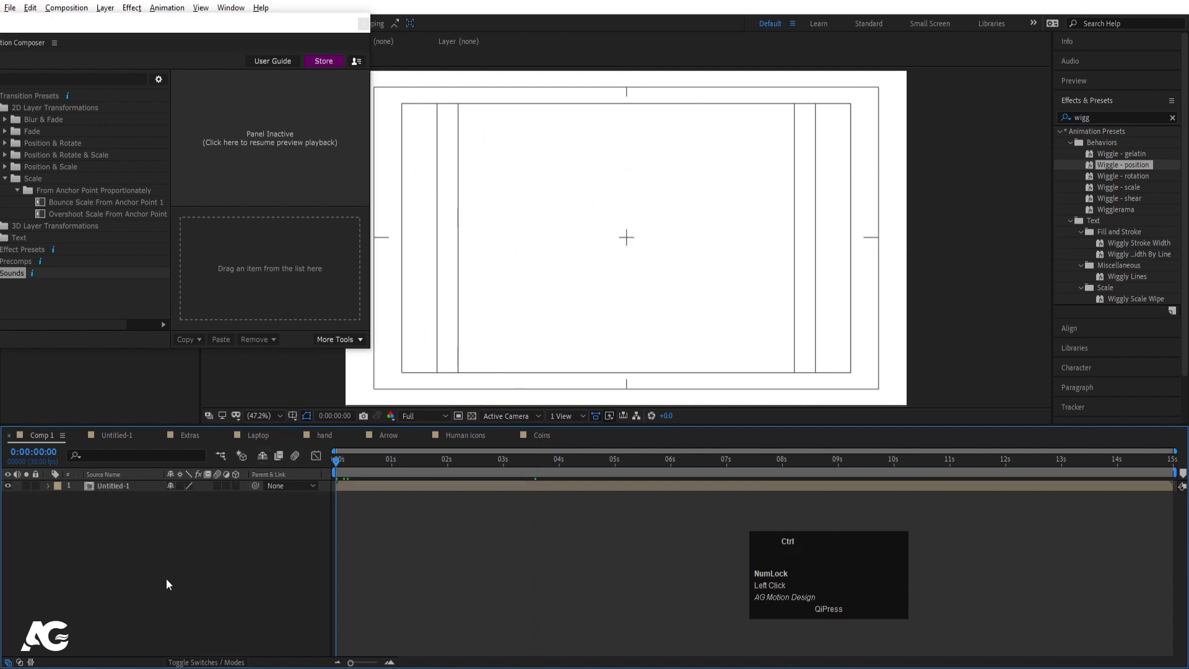
pyautogui.hotkey('ctrl', 'y')
pyautogui.press('Return')
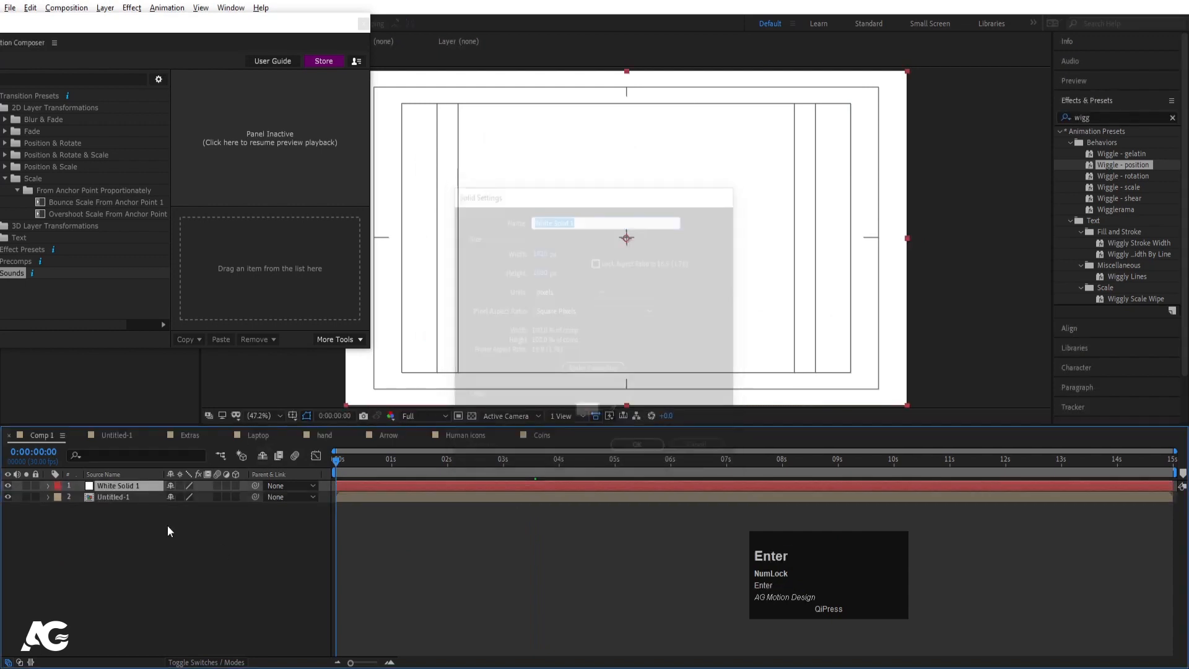
pyautogui.moveTo(114, 488); pyautogui.dragTo(130, 524)
# - Preview the full animation, end the work area at 0:00:06:05 and play it again
pyautogui.press('space')
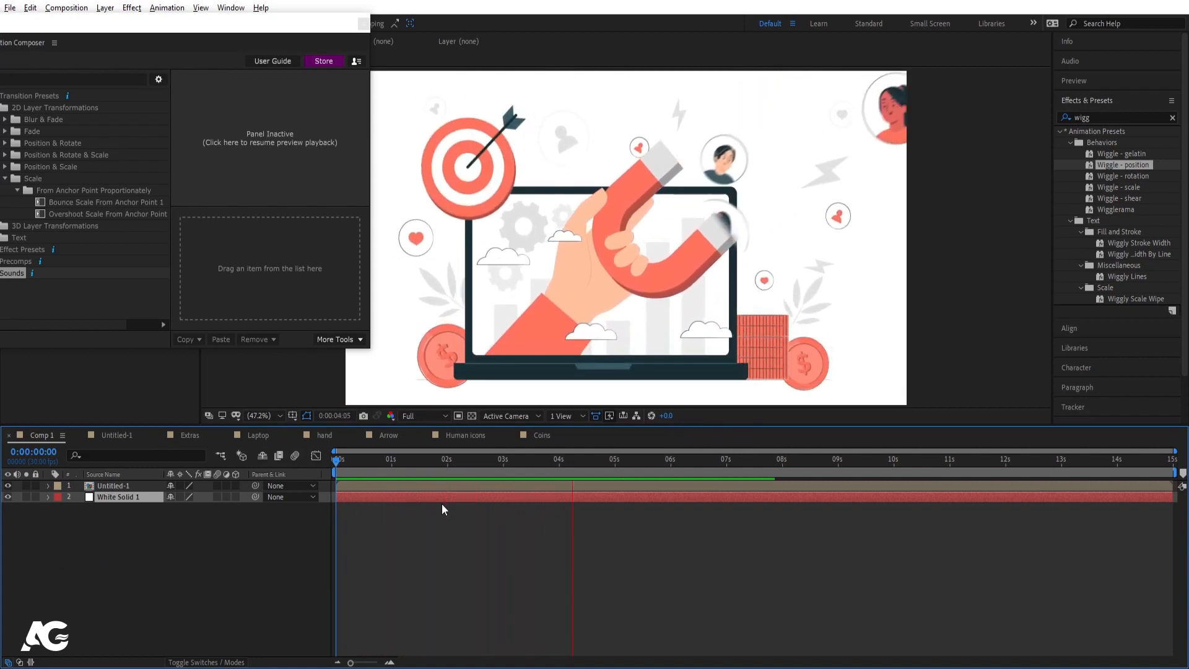
pyautogui.press('space')
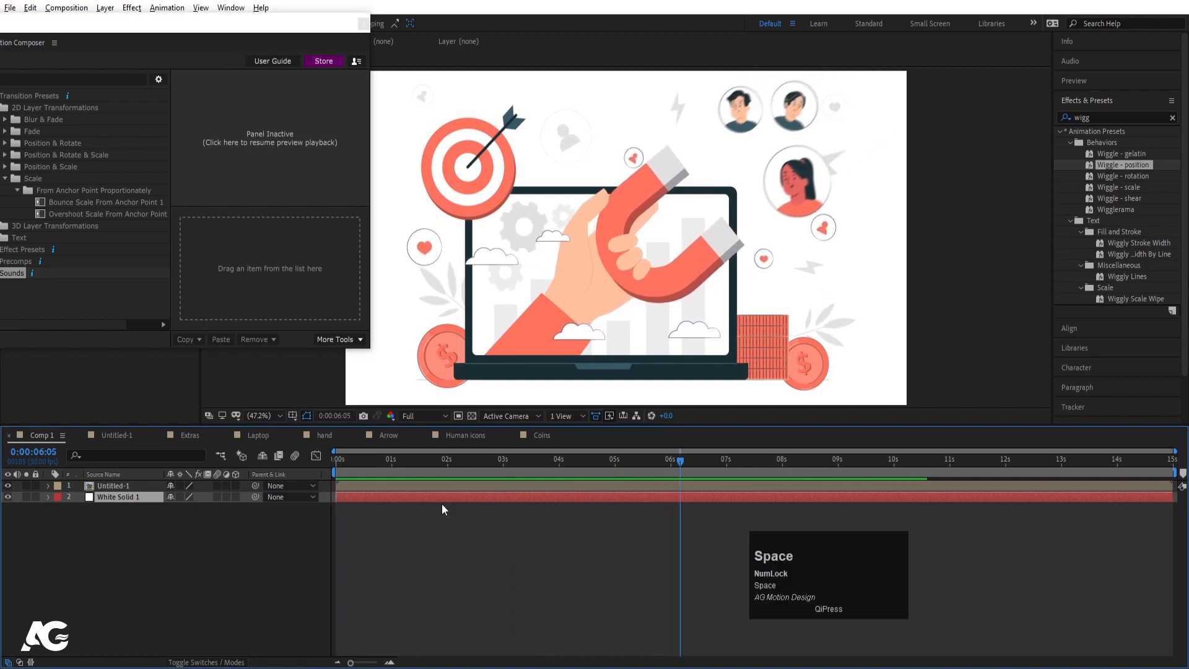
pyautogui.press('space')
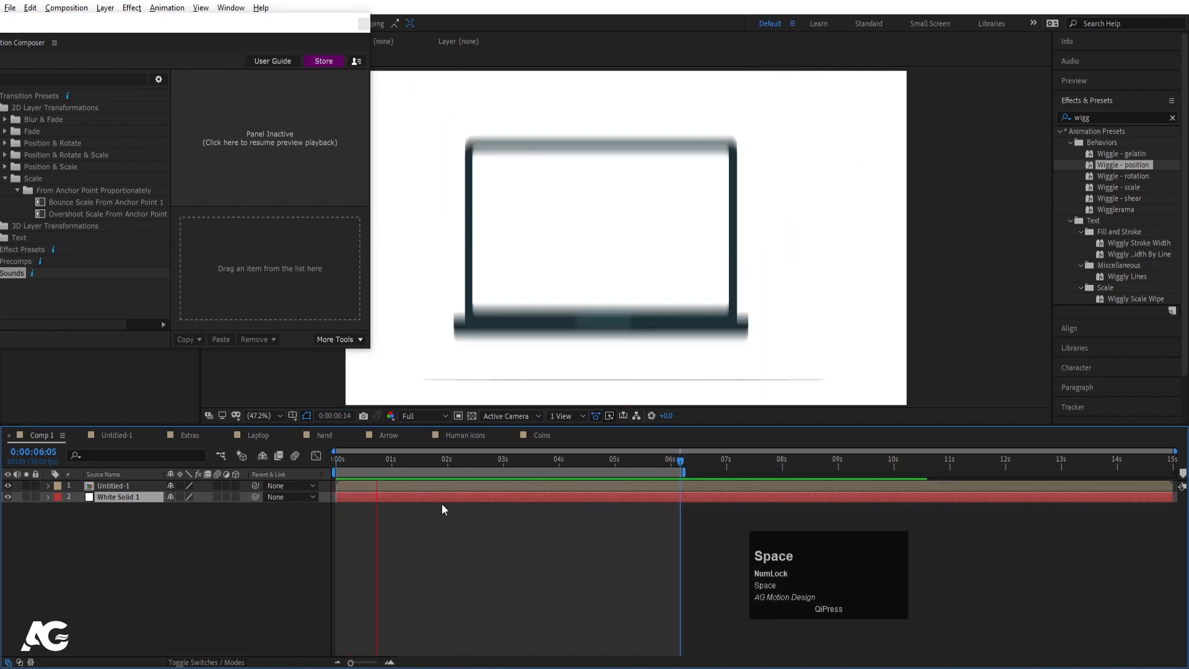